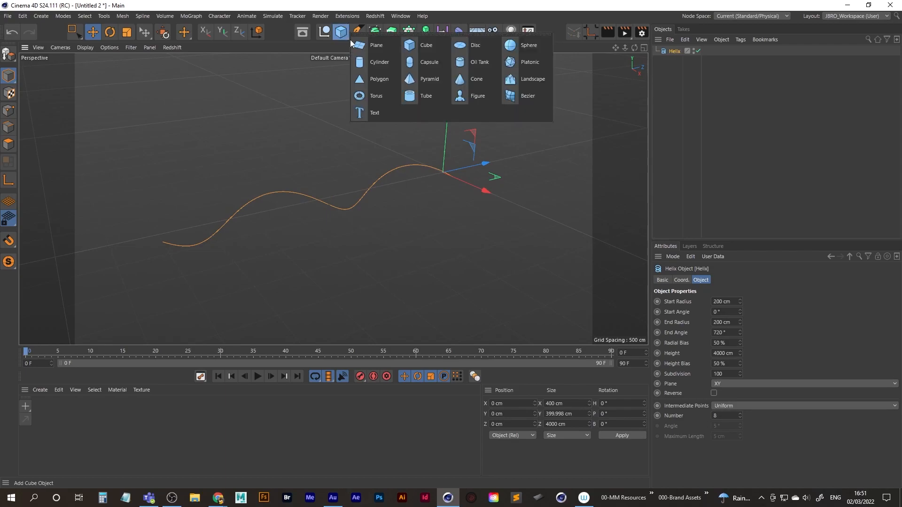
Add a Sphere primitive to the scene and set the Helix height to 7000 cm.
click(517, 46)
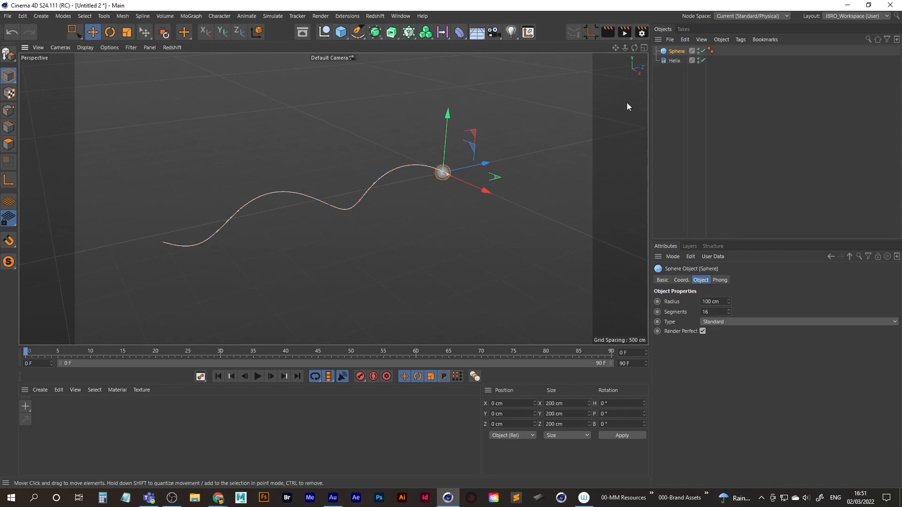
click(676, 61)
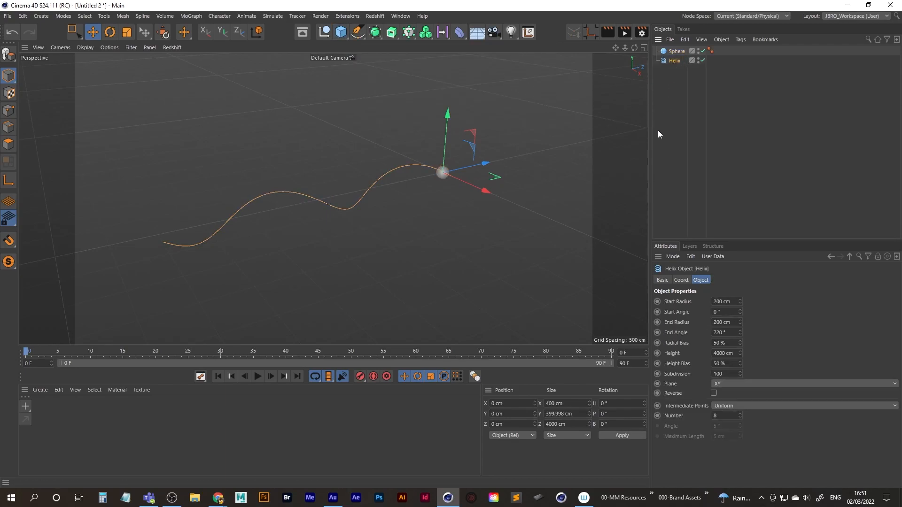
click(735, 353)
text(7000)
key(Return)
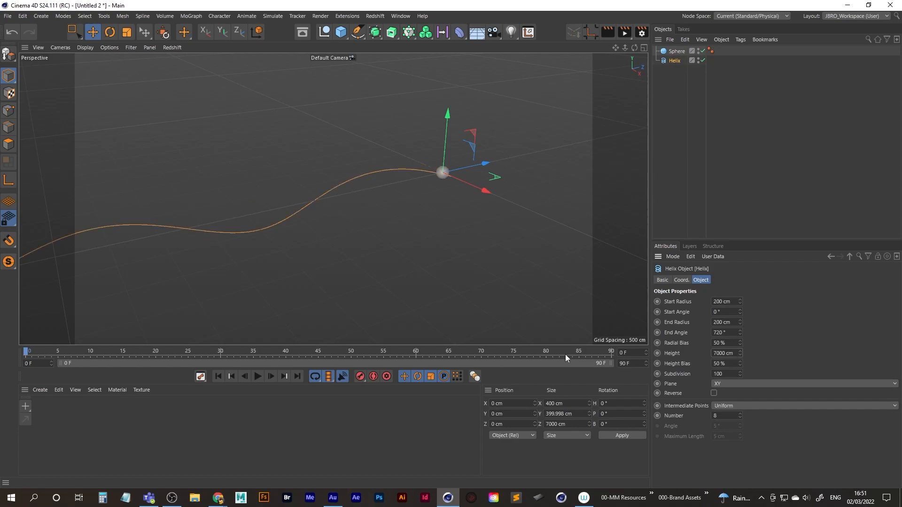
alt+right_drag(366, 157, 314, 191)
alt+middle_drag(314, 190, 333, 201)
mouse_move(332, 204)
alt+mouse_down()
mouse_move(348, 185)
mouse_move(453, 173)
mouse_move(348, 193)
alt+mouse_up()
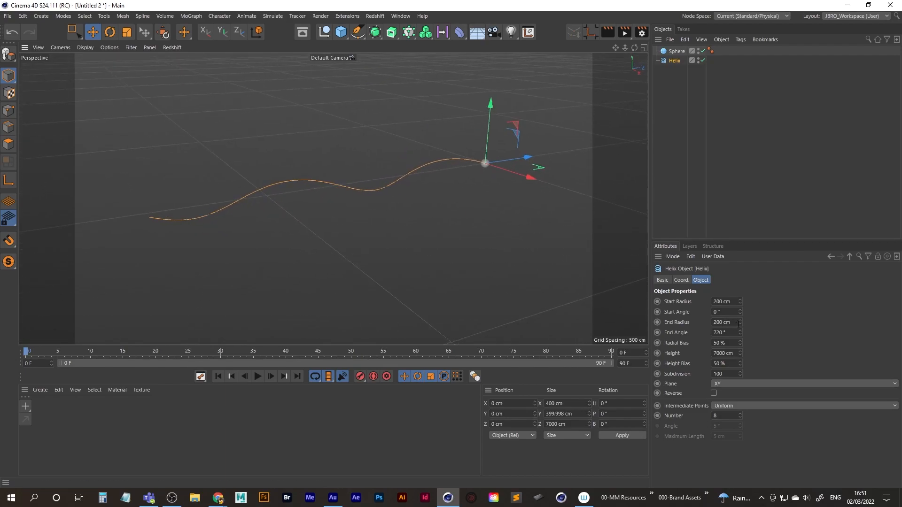
Lower the Helix start angle to about -668° to give the spline more waves.
drag(741, 312, 783, 479)
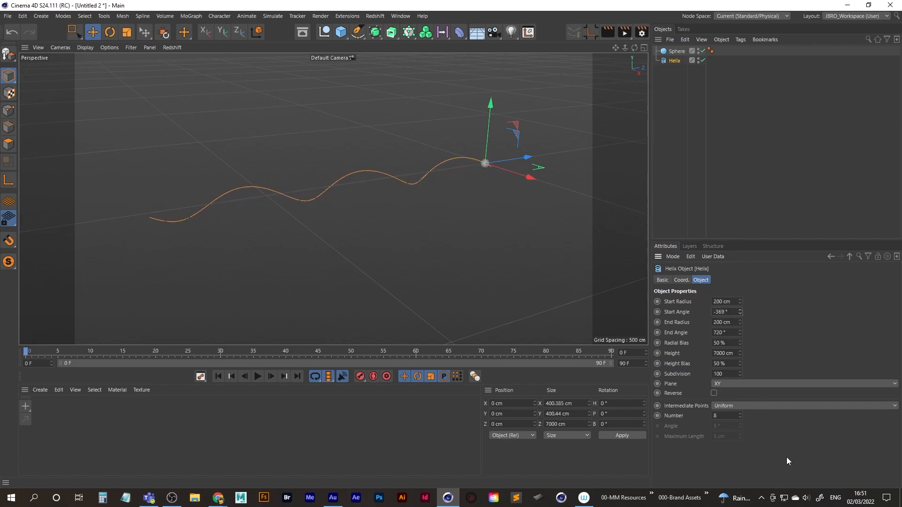
drag(739, 311, 795, 478)
drag(739, 312, 773, 288)
click(731, 312)
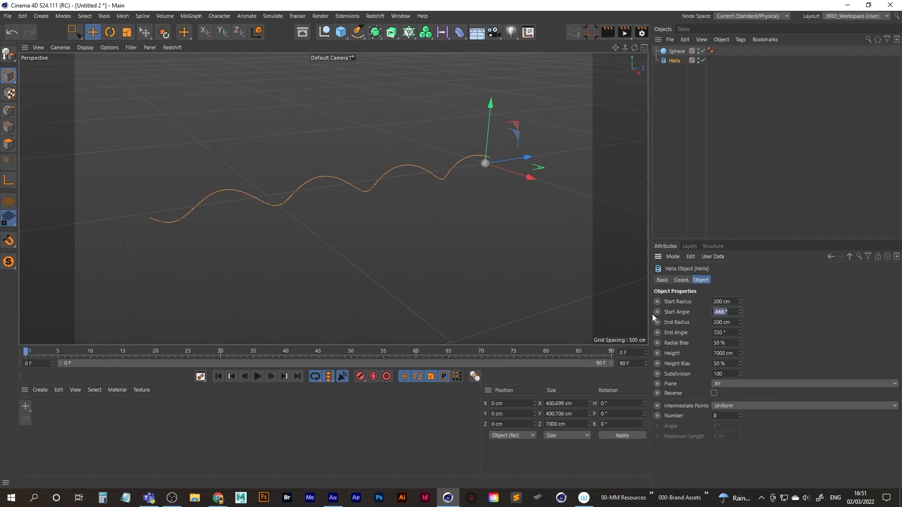
click(799, 304)
Add an Align to Spline animation tag to the Sphere.
click(676, 50)
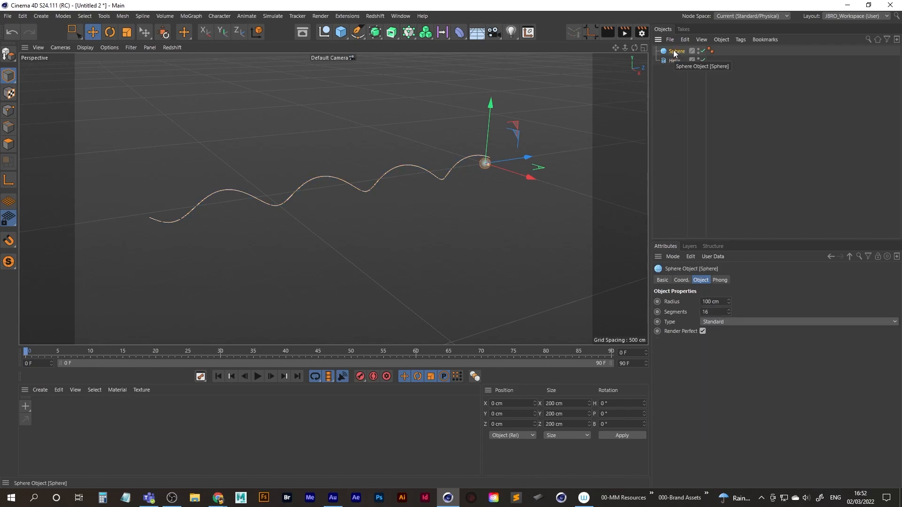
right_click(673, 49)
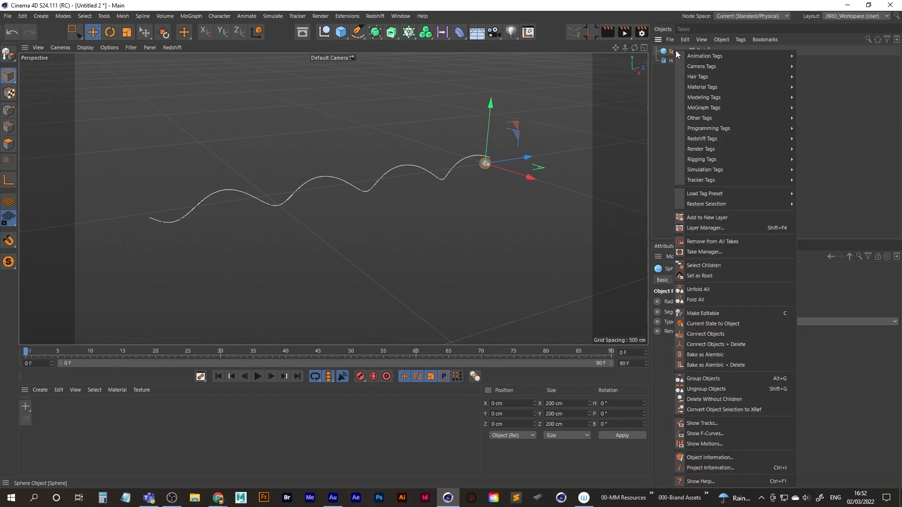
mouse_move(736, 152)
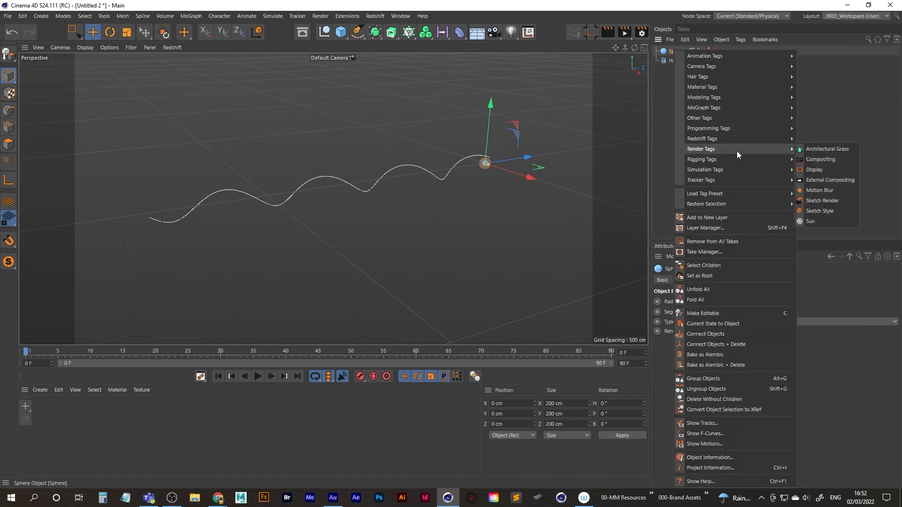
mouse_move(734, 56)
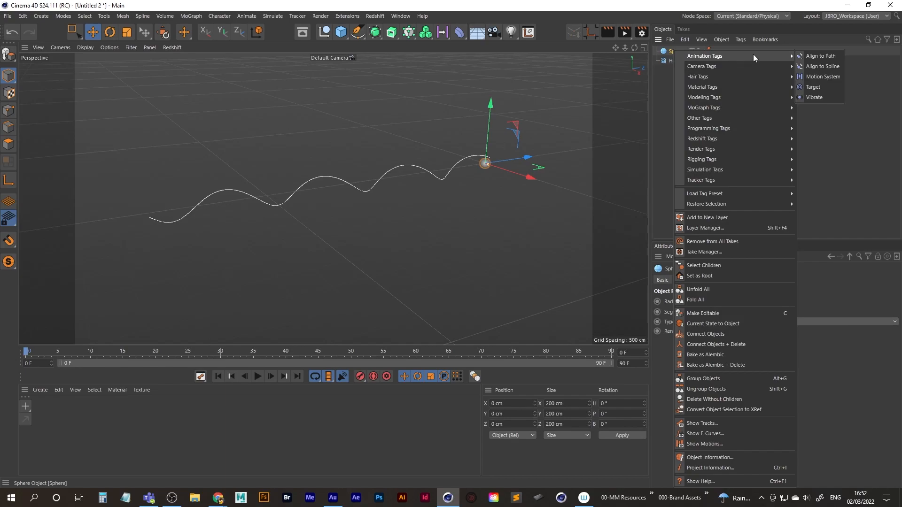
click(831, 66)
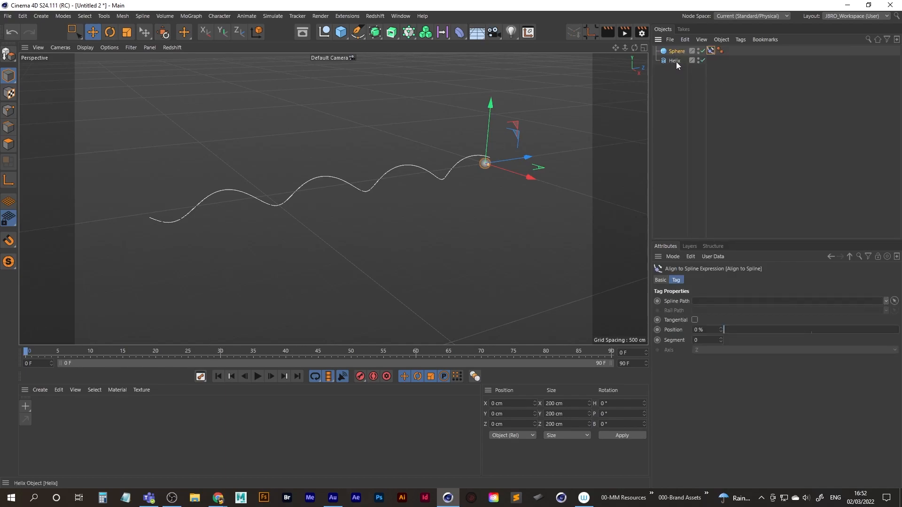
Assign the Helix as the tag's spline path and move the Sphere to 80 % along it.
drag(678, 61, 709, 303)
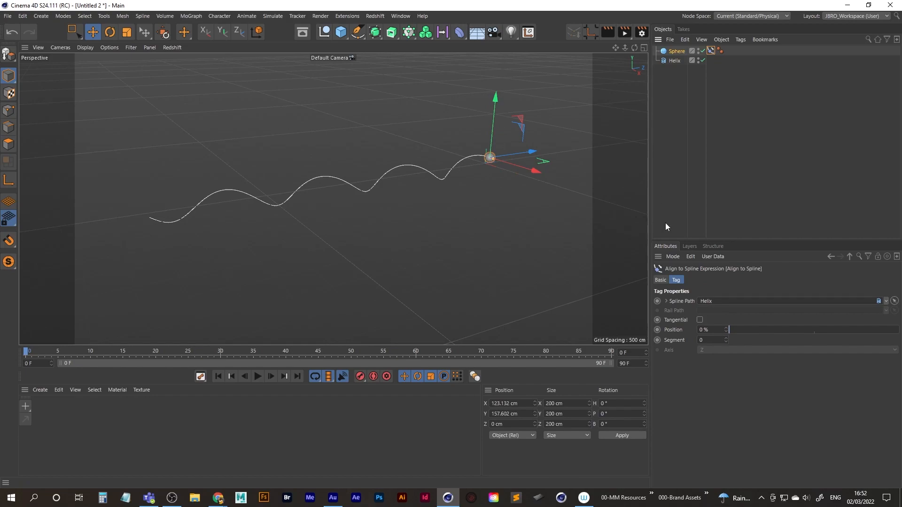
drag(727, 330, 729, 288)
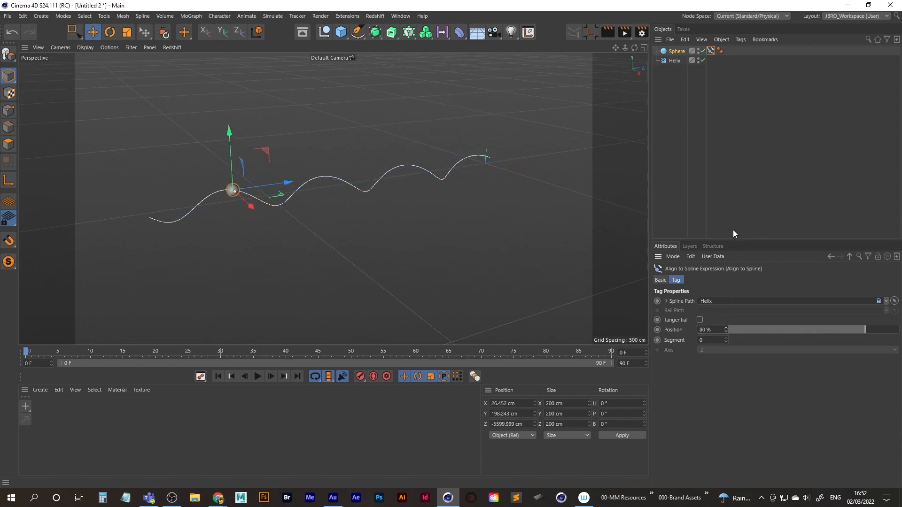
Set the Helix height to 10000 cm.
click(674, 61)
click(722, 353)
text(10000)
key(Return)
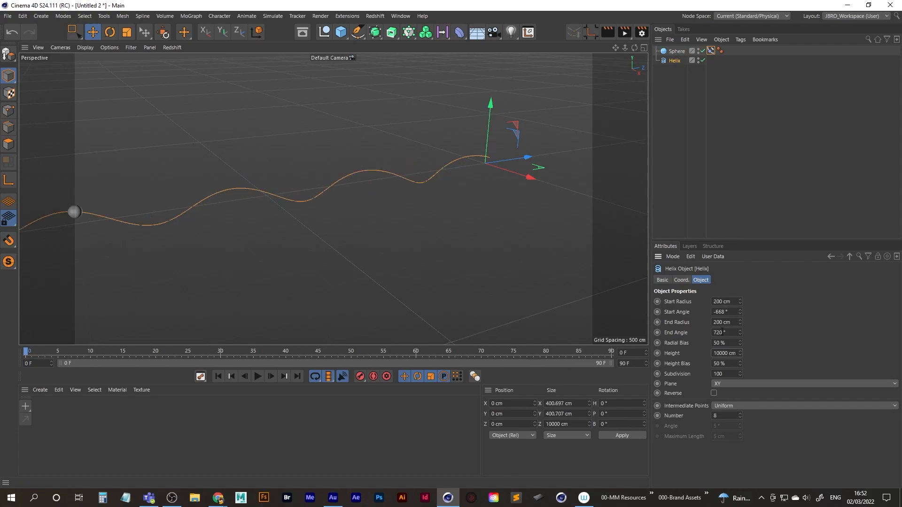
scroll(318, 188, down, 5)
scroll(330, 195, down, 1)
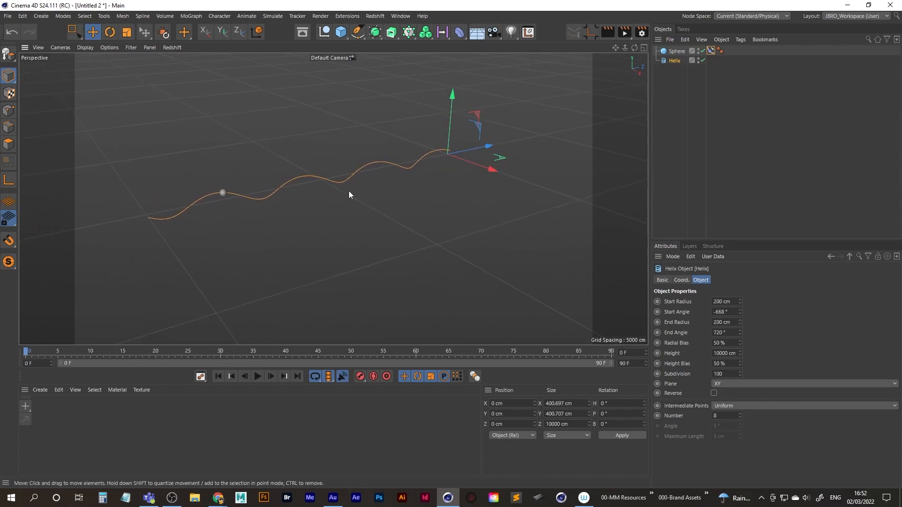
Set the Sphere's Align to Spline position to 100 % and keyframe it at frame 0.
click(711, 50)
drag(727, 331, 723, 320)
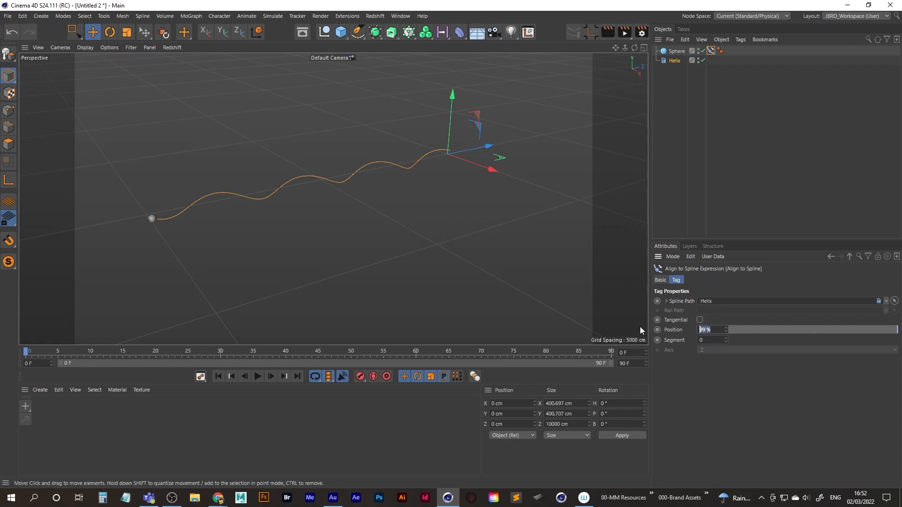
text(0)
key(Return)
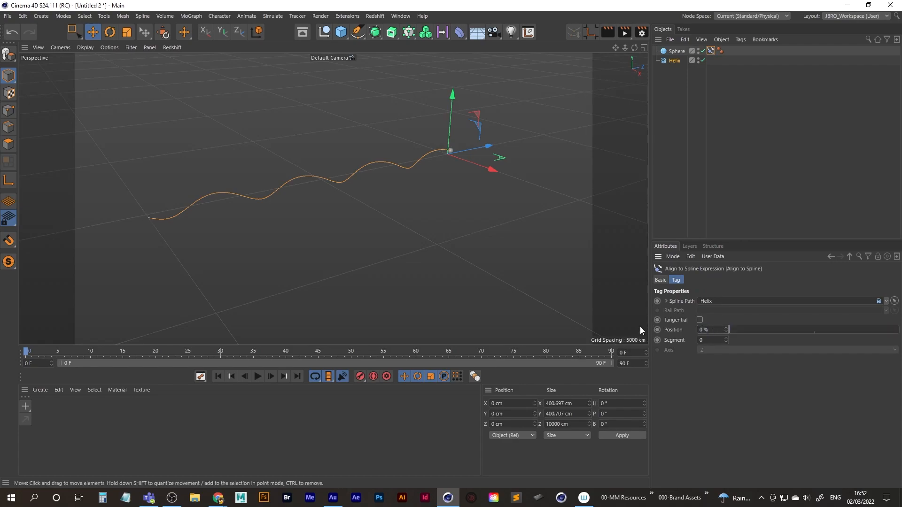
text(19)
text(00)
key(Return)
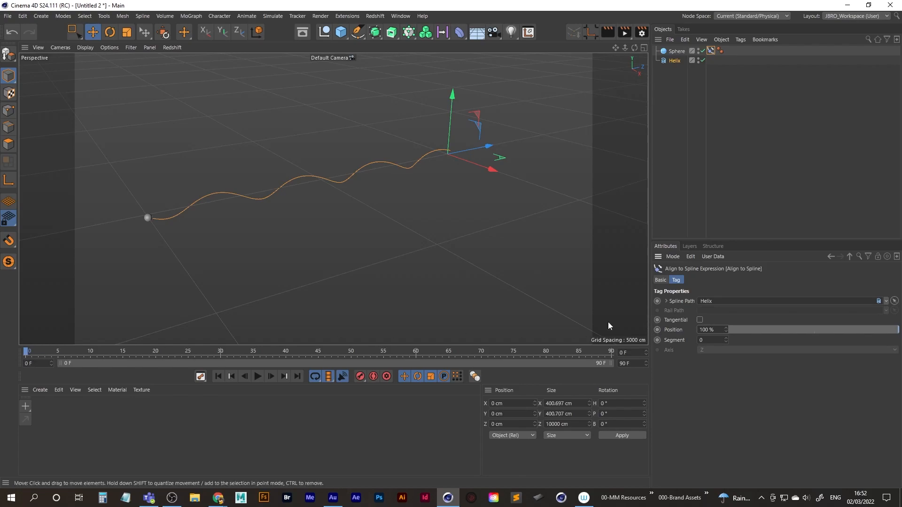
click(657, 330)
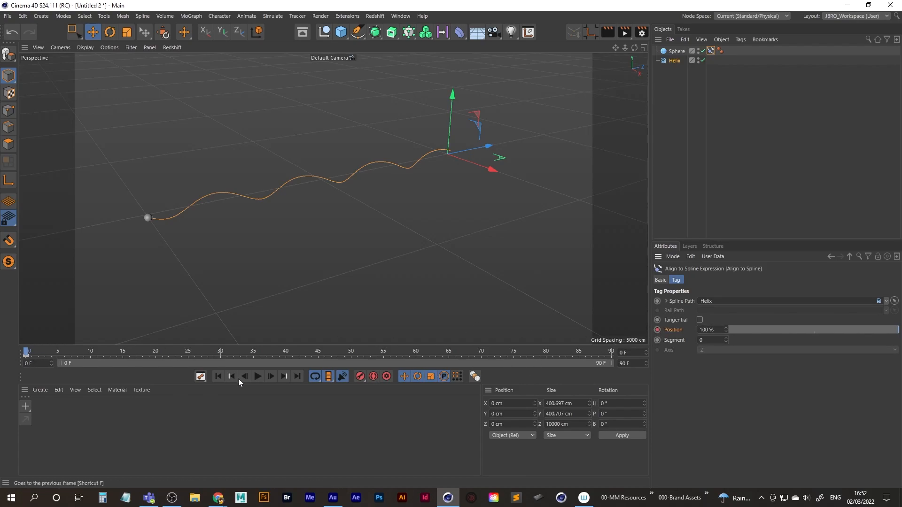
Extend the animation's end to frame 400.
drag(631, 363, 494, 358)
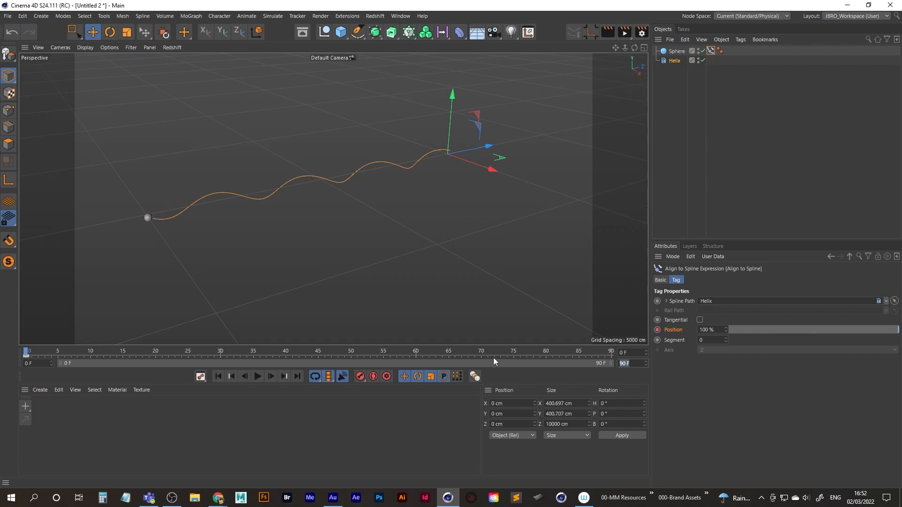
text(400)
key(Return)
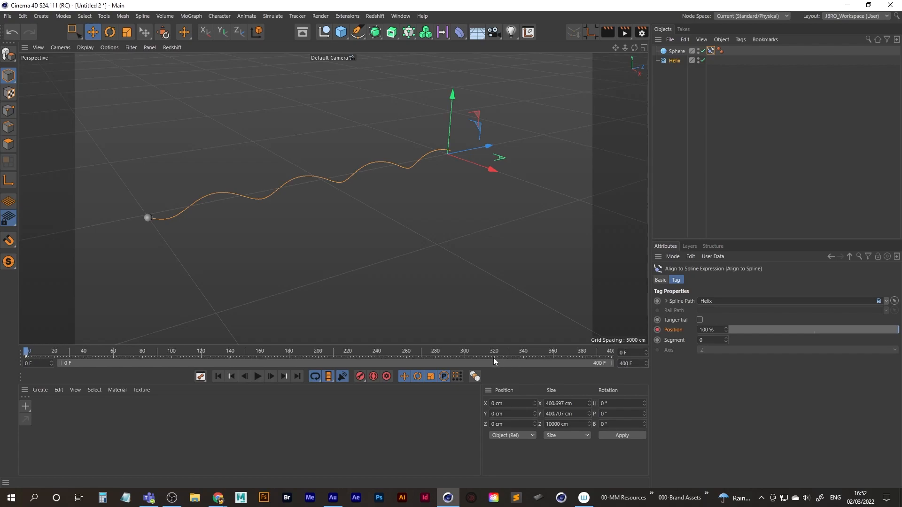
Keyframe the Align to Spline position at 0 % on the last frame, 400.
click(299, 378)
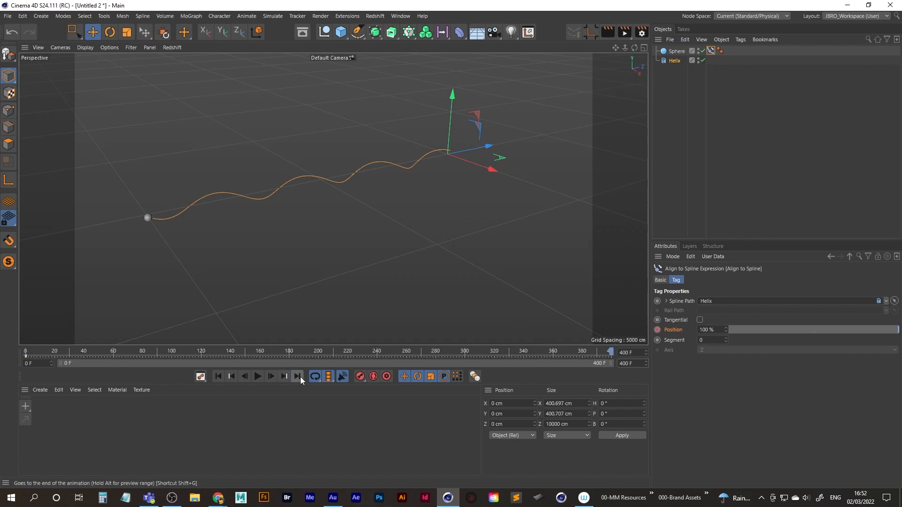
click(715, 329)
text(0)
key(Return)
click(658, 329)
Play the animation from the first frame to check the Sphere's travel along the Helix, and rewind it.
click(218, 376)
click(257, 376)
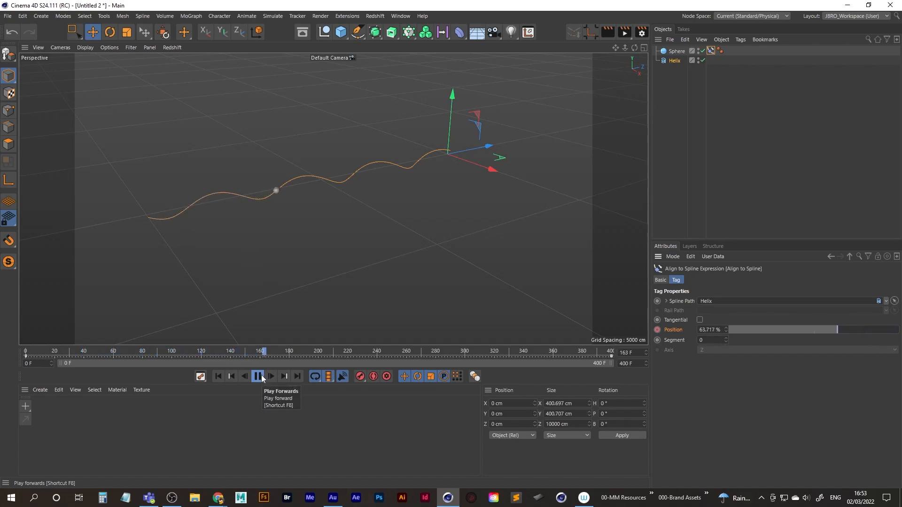
click(218, 376)
click(256, 376)
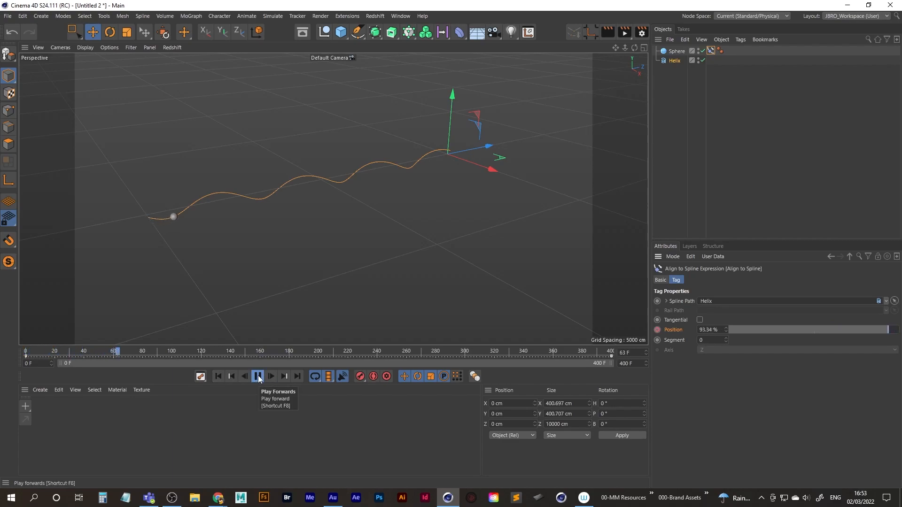
click(219, 377)
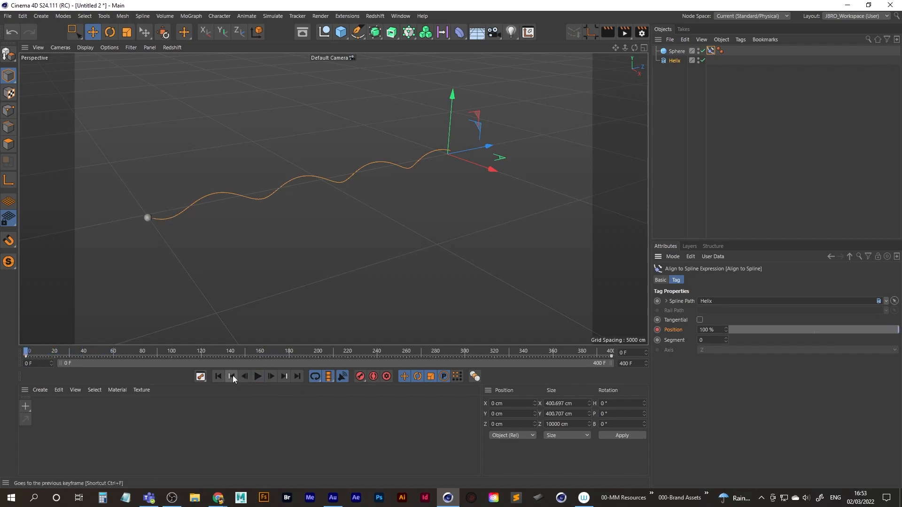
Look at the Align to Spline keys in the Dope Sheet, replay the animation and return to the first frame.
click(201, 376)
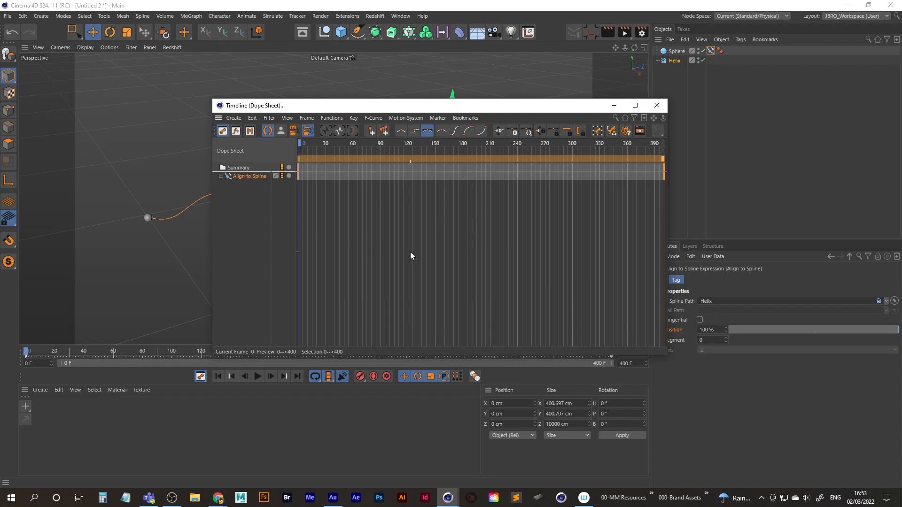
click(656, 105)
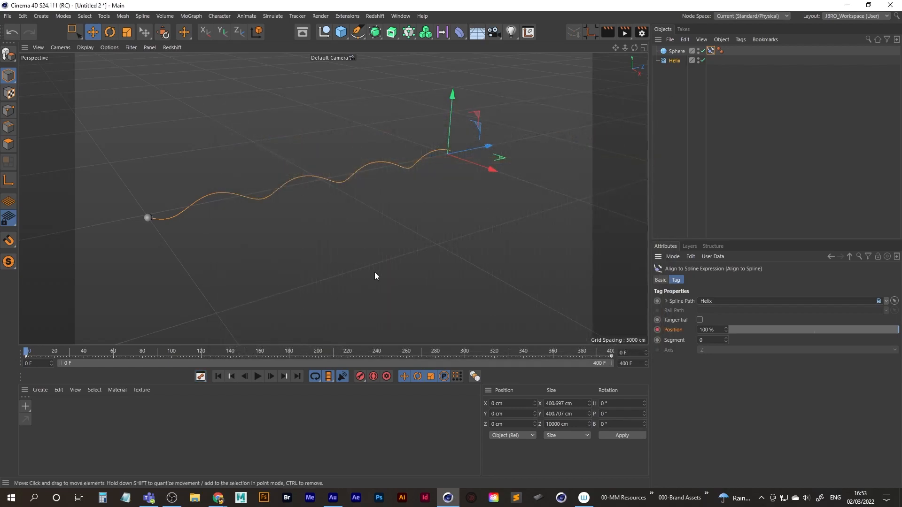
click(262, 376)
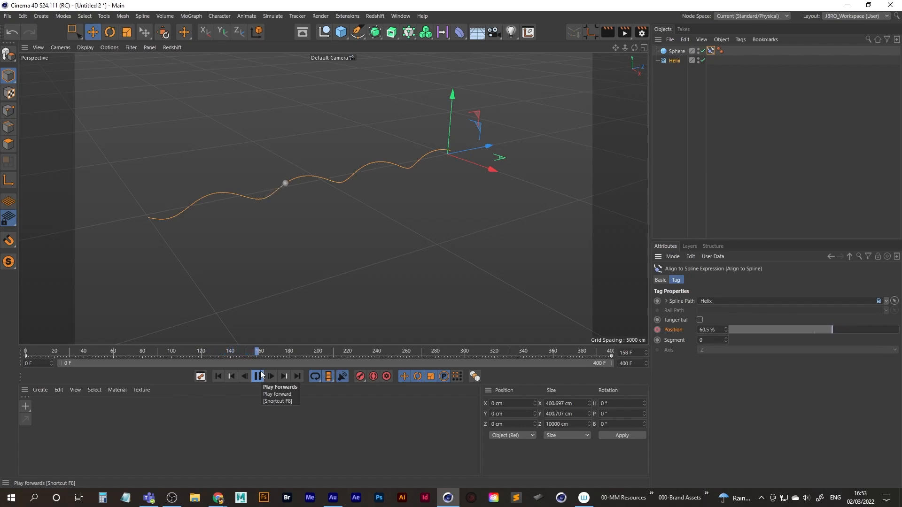
click(229, 380)
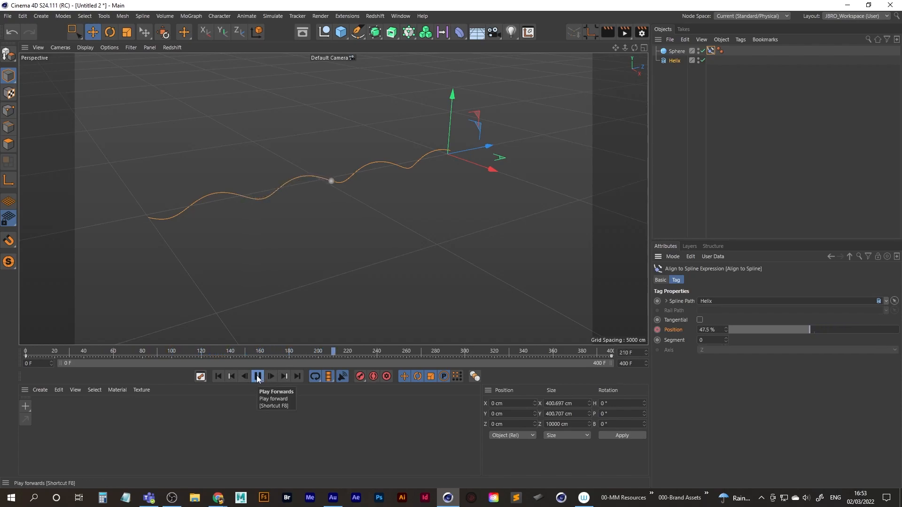
click(261, 377)
click(219, 376)
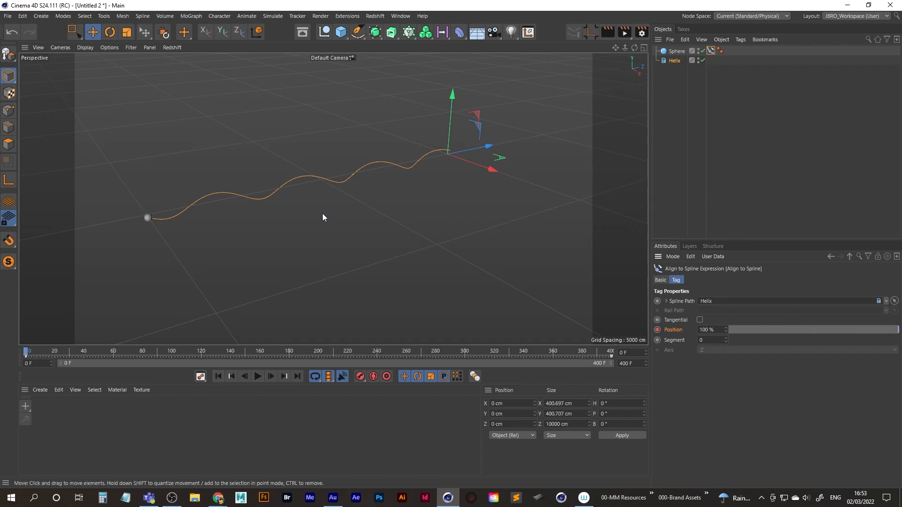
Group the Sphere and Helix under a null and place that group inside a new Cloner.
ctrl+click(676, 56)
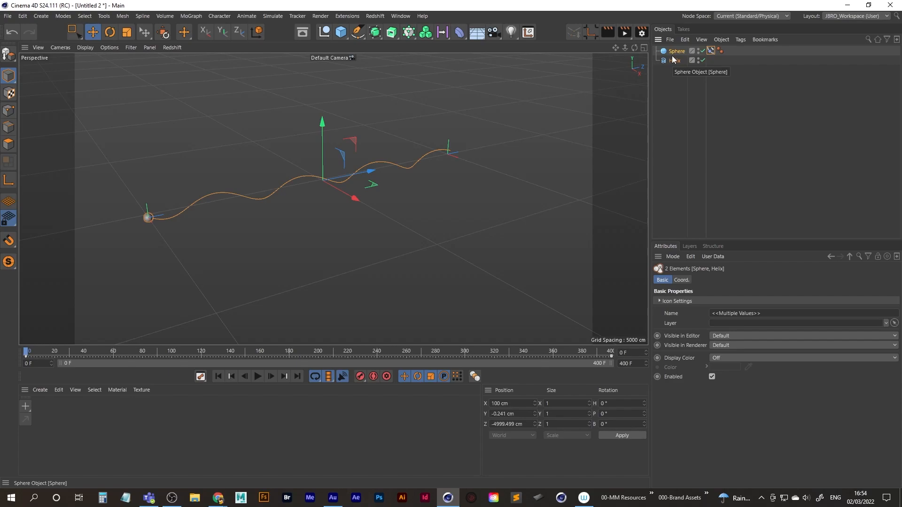
key(alt+g)
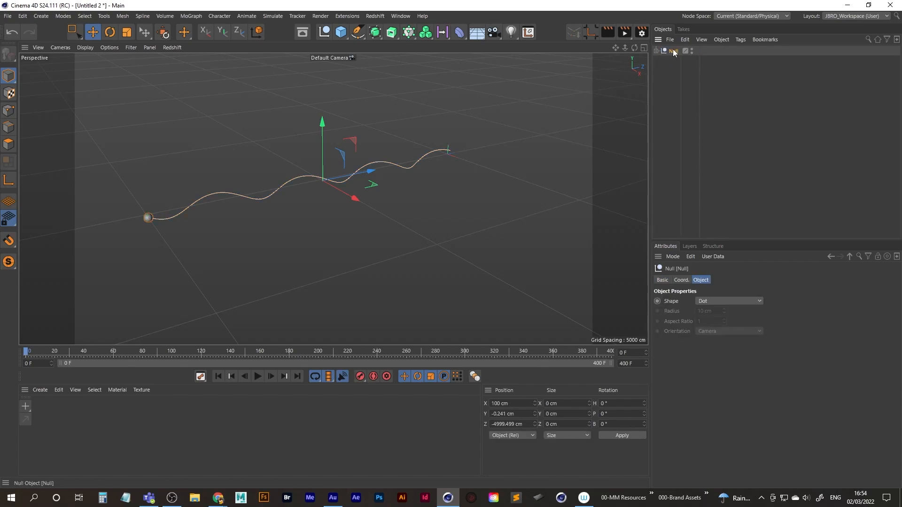
double_click(673, 52)
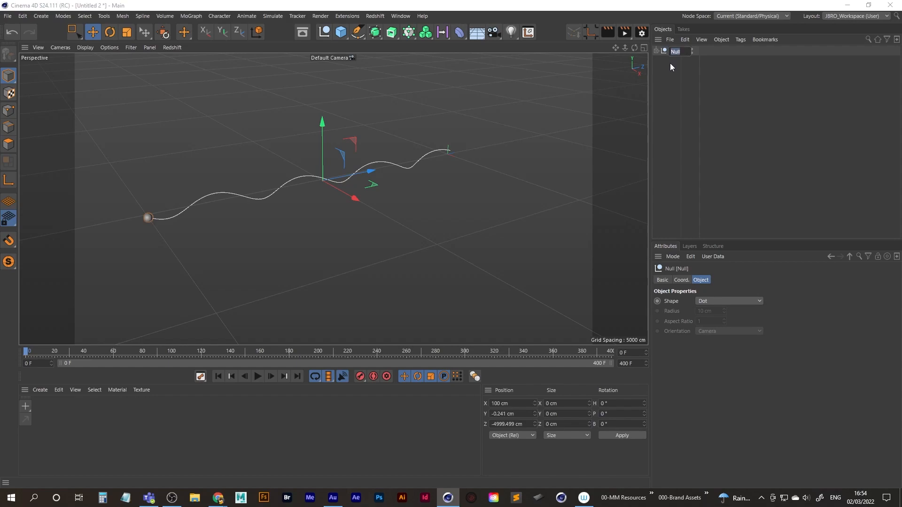
key(Return)
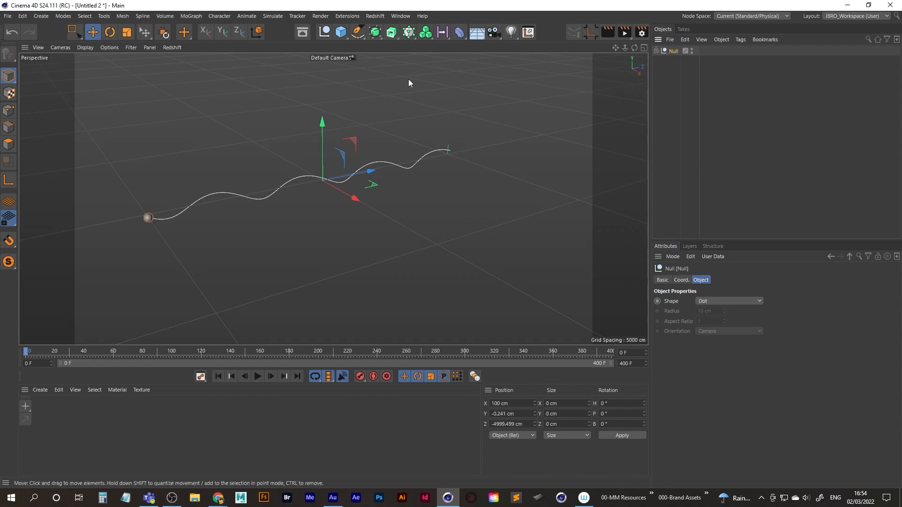
alt+click(414, 35)
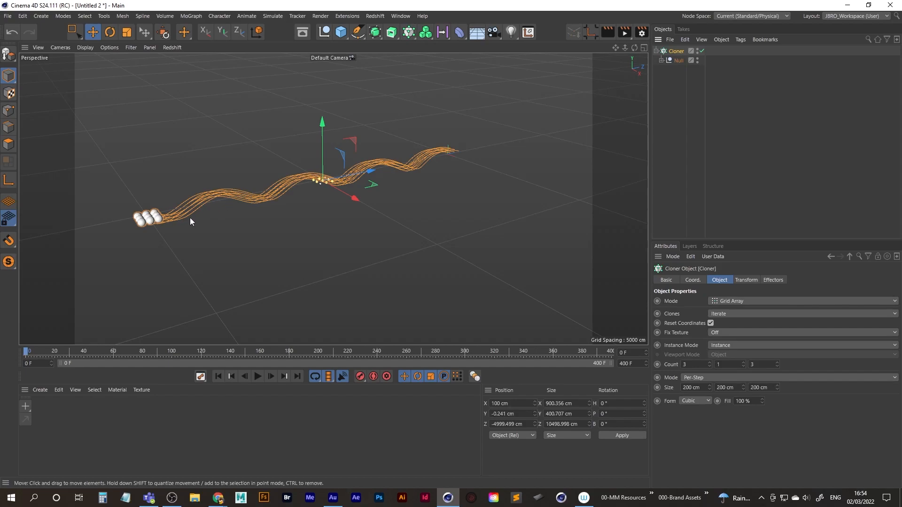
Set the Cloner's Y count to 3 so the grid array is 3 × 3 × 3.
alt+middle_drag(175, 215, 210, 209)
alt+drag(224, 208, 221, 212)
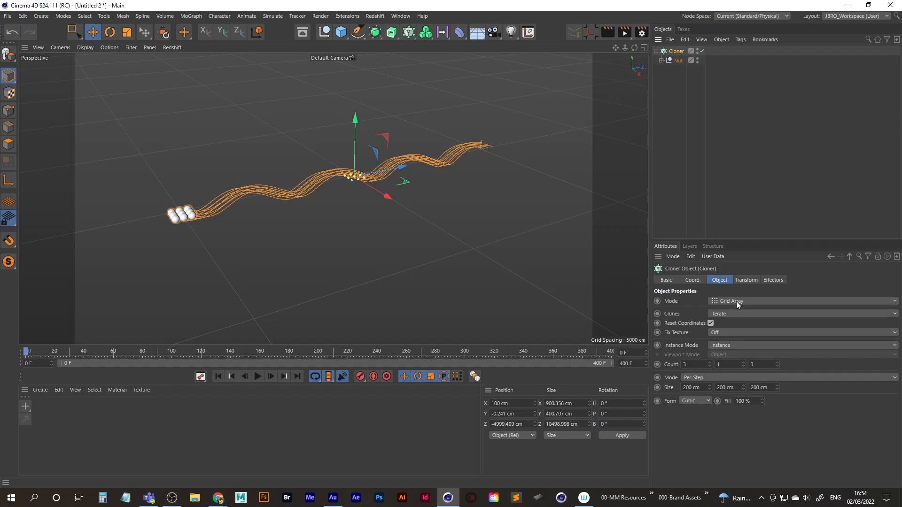
click(743, 363)
click(743, 363)
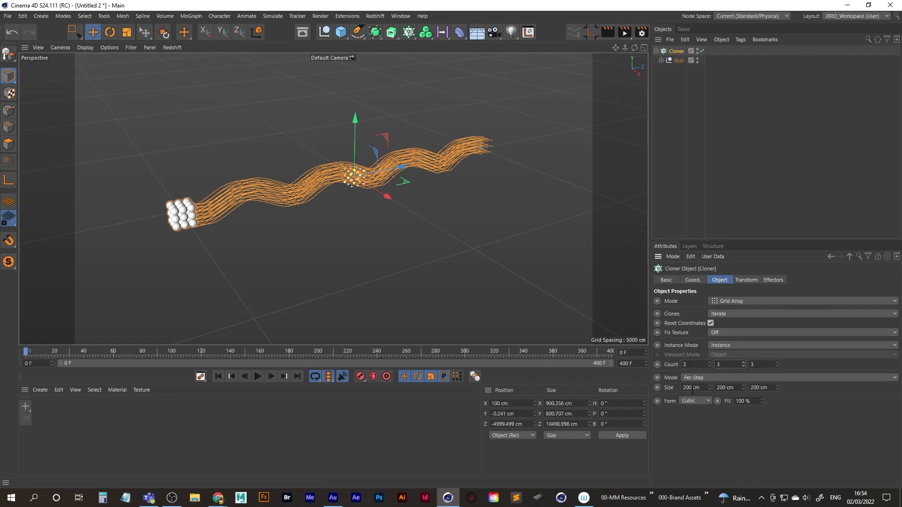
Play the animation to check the cloned spheres moving along their splines, and rewind it to the first frame.
alt+drag(188, 226, 224, 236)
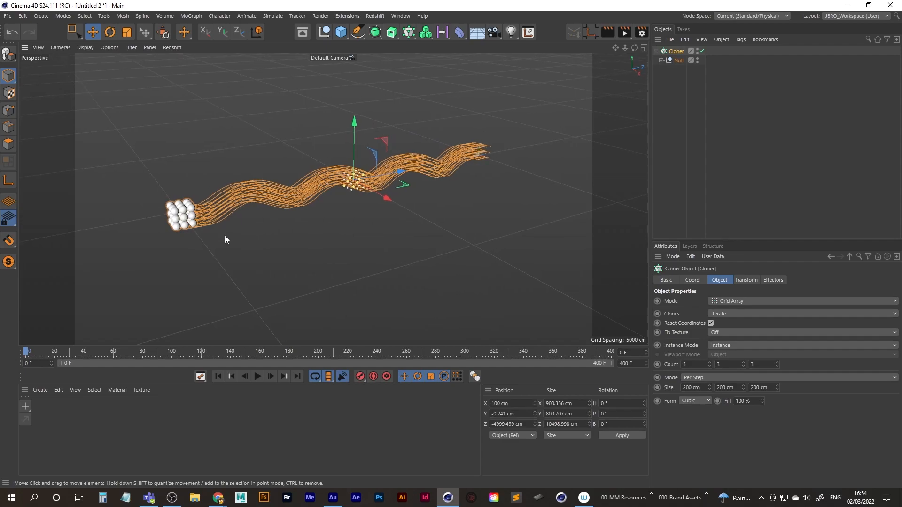
click(259, 377)
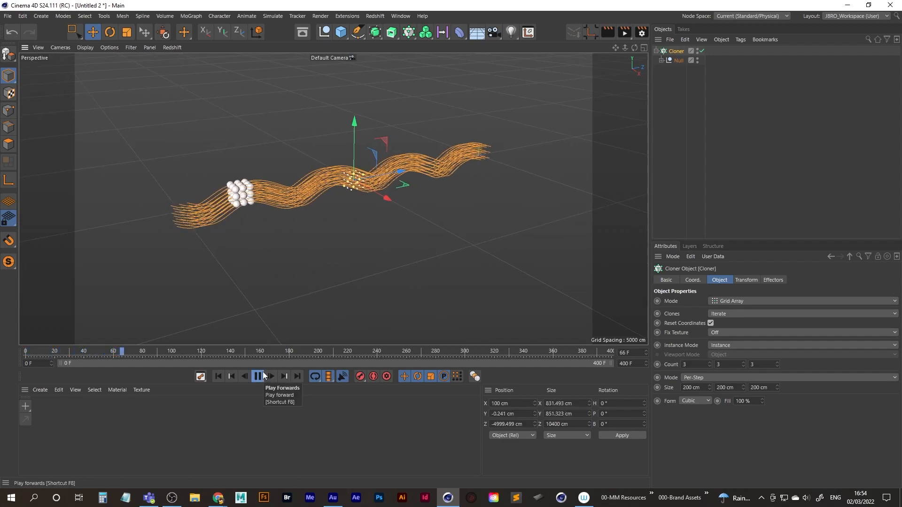
mouse_move(265, 198)
alt+mouse_down()
mouse_move(374, 194)
mouse_move(257, 185)
alt+mouse_up()
click(261, 377)
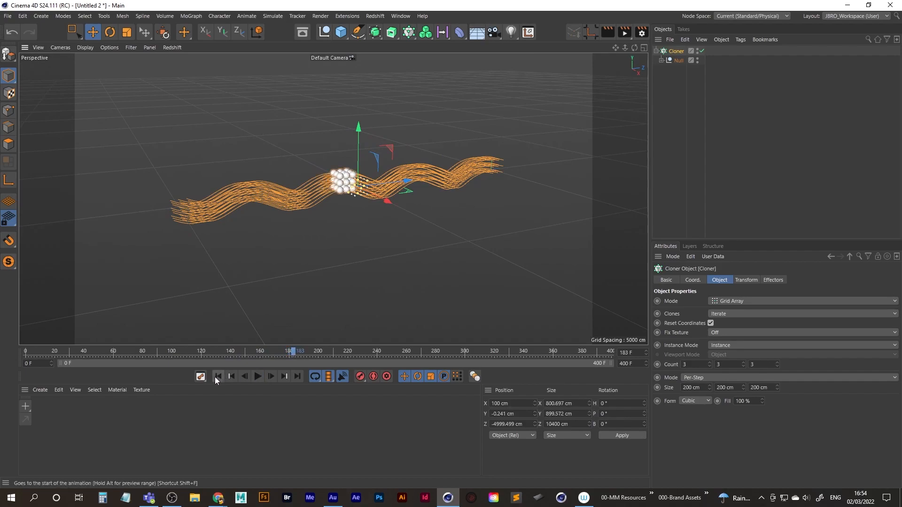
click(217, 377)
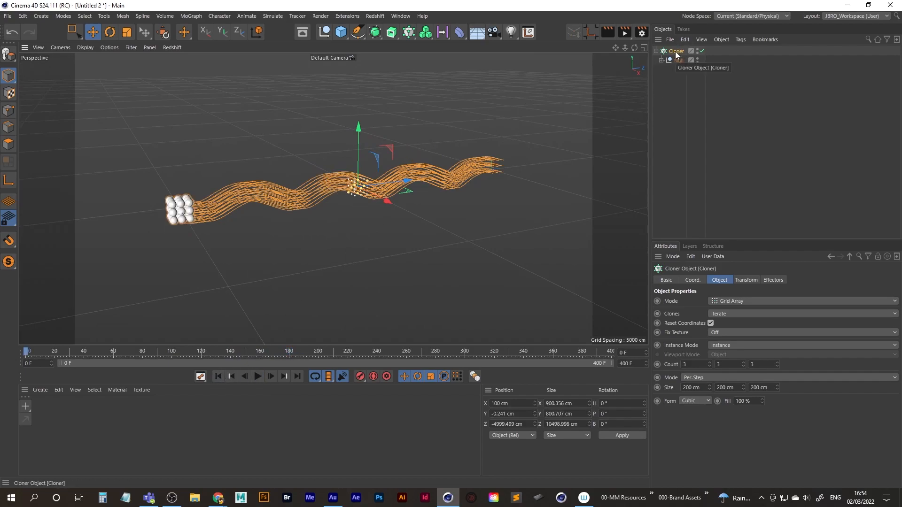
Add a Random effector to the Cloner and check that it is in the Cloner's effector list.
click(410, 36)
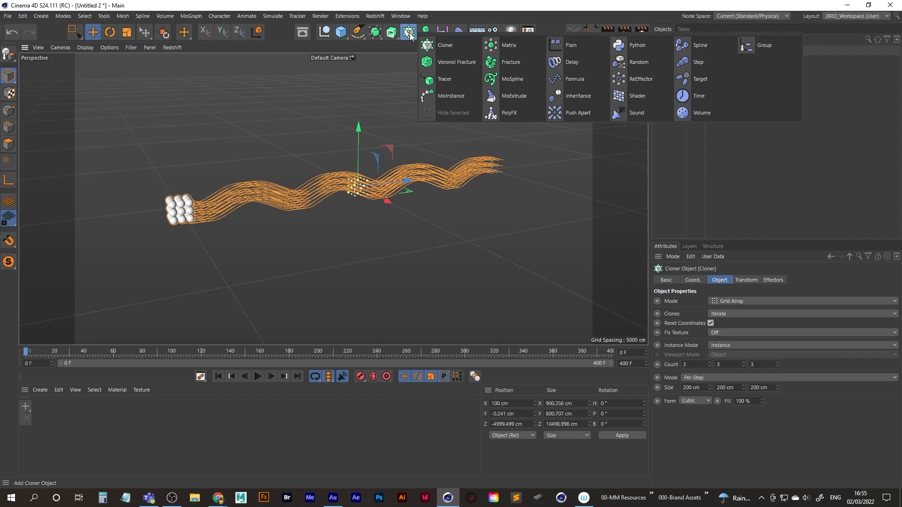
click(649, 64)
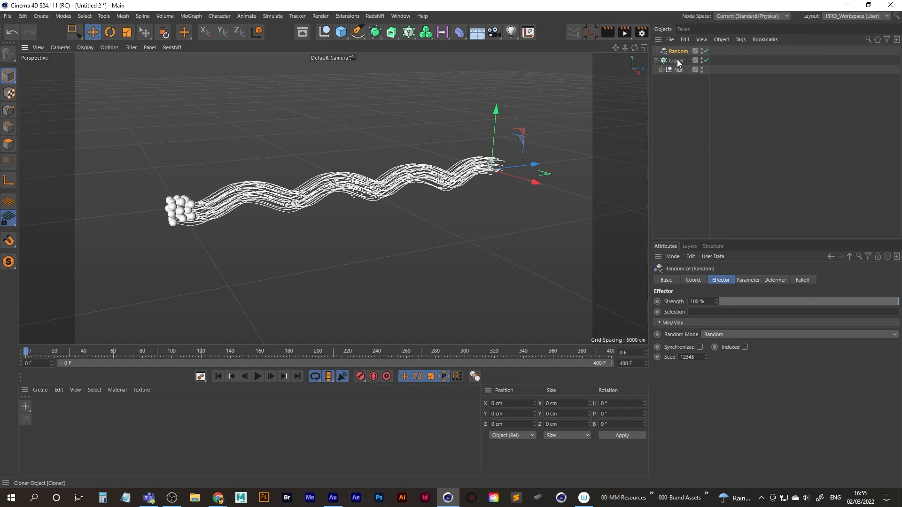
click(676, 61)
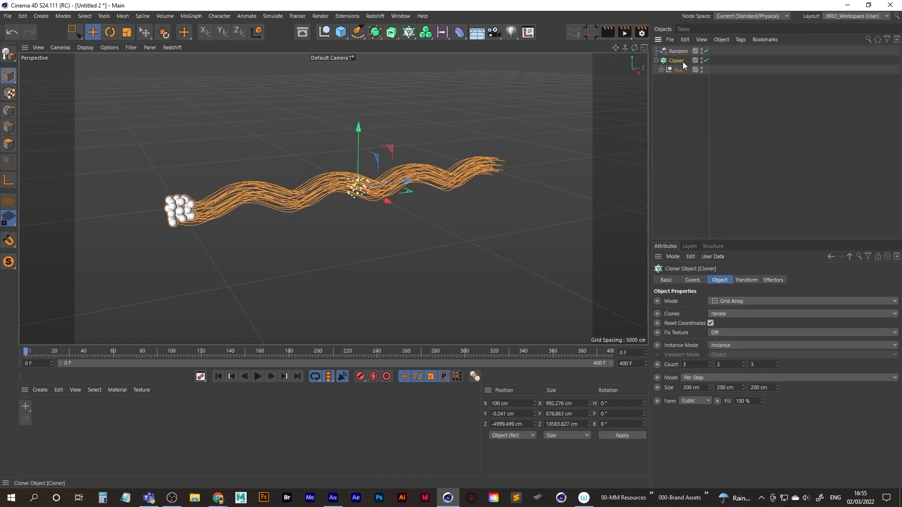
click(774, 281)
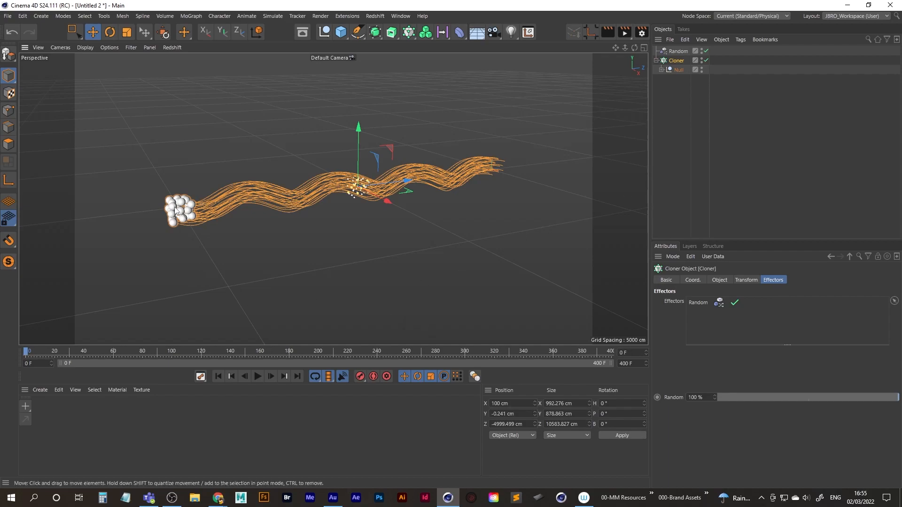
Examine the randomised clones up close, play the animation with the Random effector active, and return to the first frame.
alt+drag(175, 210, 252, 202)
mouse_move(169, 213)
alt+middle_down()
mouse_move(211, 208)
mouse_move(223, 221)
alt+middle_up()
scroll(207, 210, up, 3)
scroll(223, 222, up, 1)
mouse_move(222, 220)
alt+mouse_down()
mouse_move(335, 206)
mouse_move(336, 215)
alt+mouse_up()
click(260, 378)
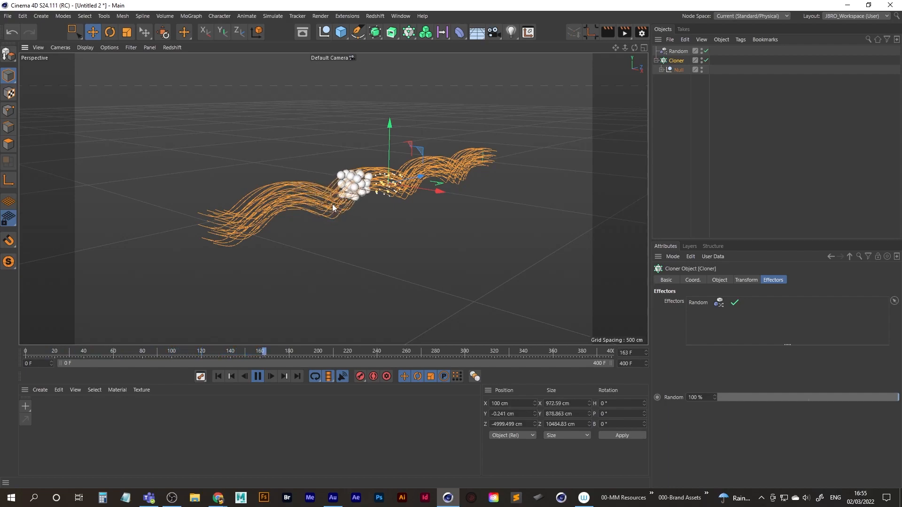
click(258, 377)
click(218, 380)
alt+drag(287, 206, 357, 201)
alt+middle_drag(357, 201, 310, 203)
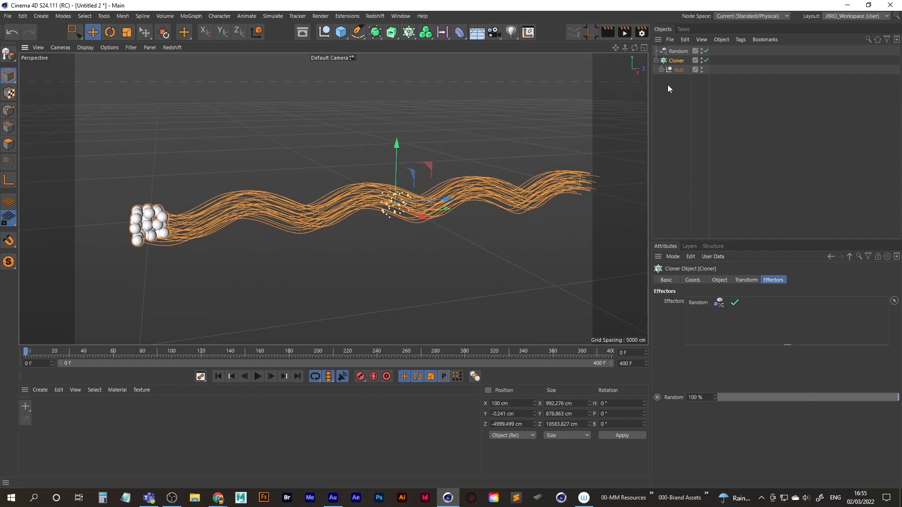
Set the Random effector's position values P.X, P.Y and P.Z to 0 cm.
click(681, 52)
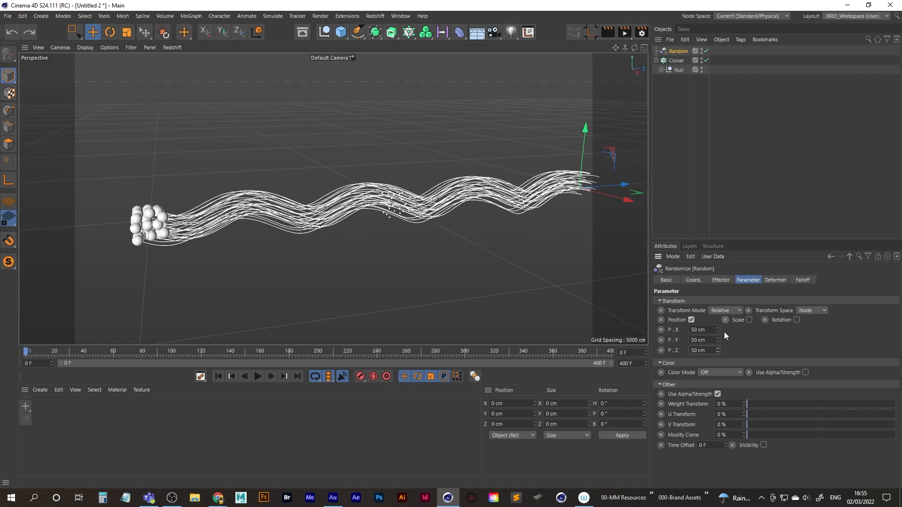
drag(708, 331, 577, 325)
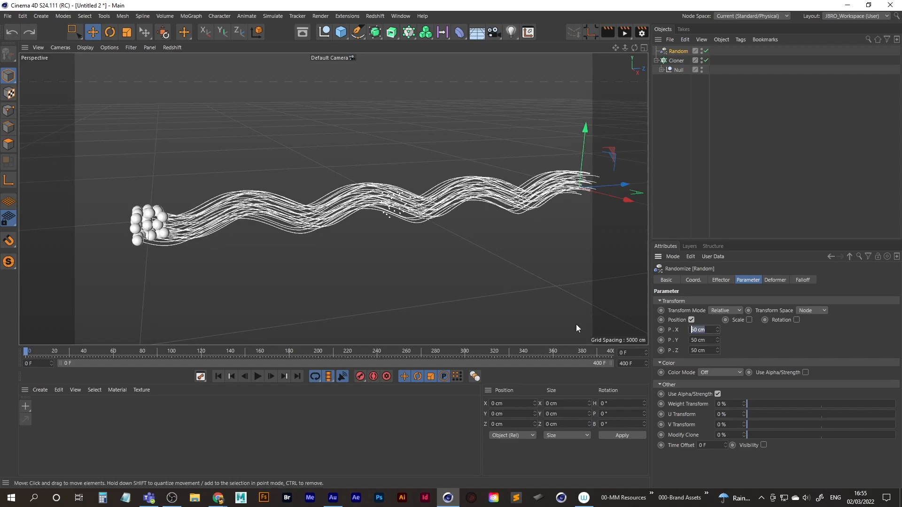
text(0)
key(Tab)
text(0)
key(Tab)
text(0)
key(Tab)
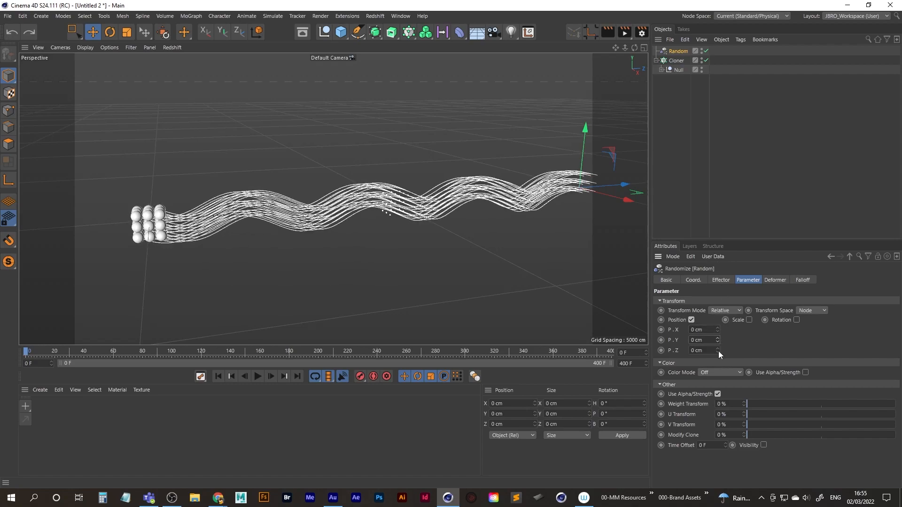
Raise the Random effector's P.Z to 279 cm, checking how the spheres spread out along the splines.
drag(717, 352, 699, 233)
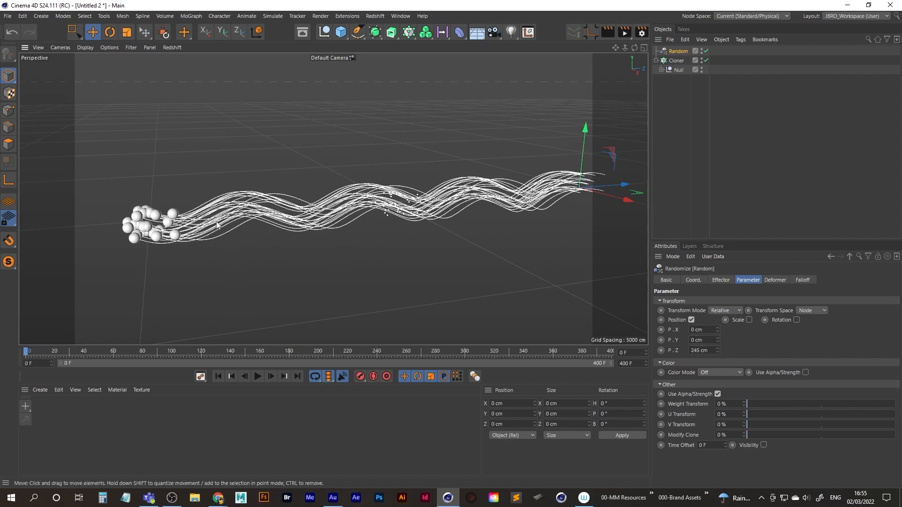
alt+middle_drag(163, 234, 244, 238)
mouse_move(244, 237)
alt+mouse_down()
mouse_move(325, 234)
mouse_move(283, 259)
mouse_move(245, 235)
alt+mouse_up()
alt+right_drag(248, 234, 287, 232)
alt+drag(287, 232, 277, 203)
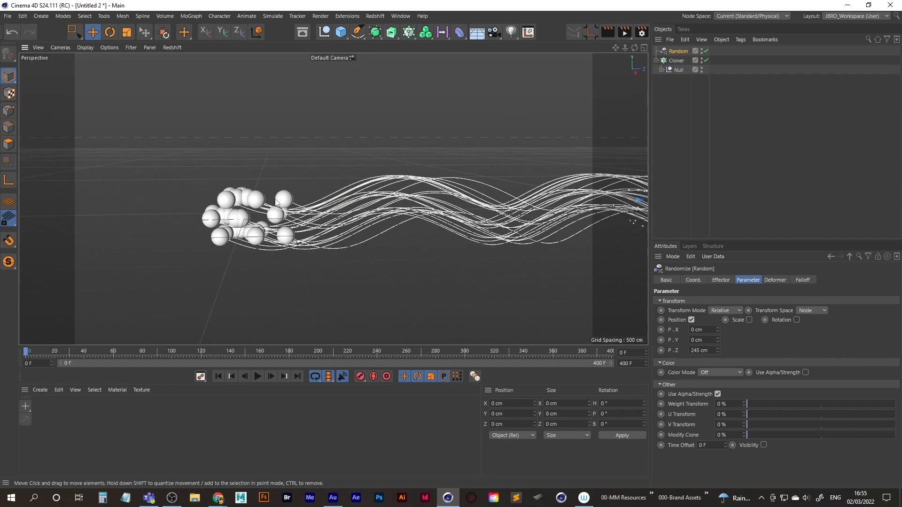
alt+drag(237, 227, 508, 256)
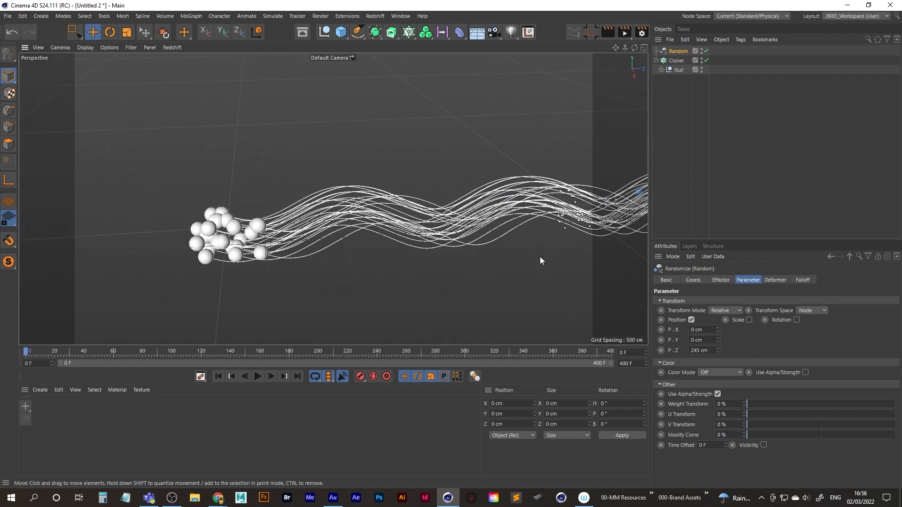
drag(718, 350, 718, 332)
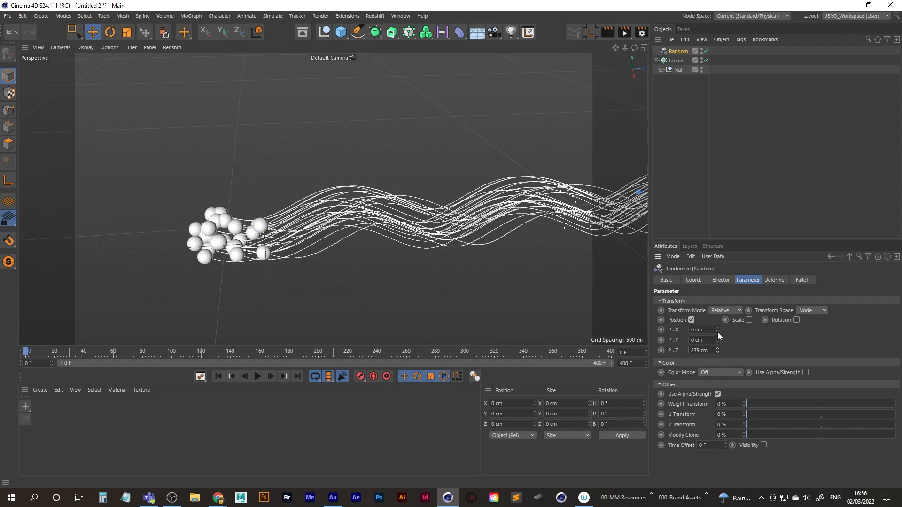
Set the Cloner's grid count to 4 in X, Y and Z.
click(676, 60)
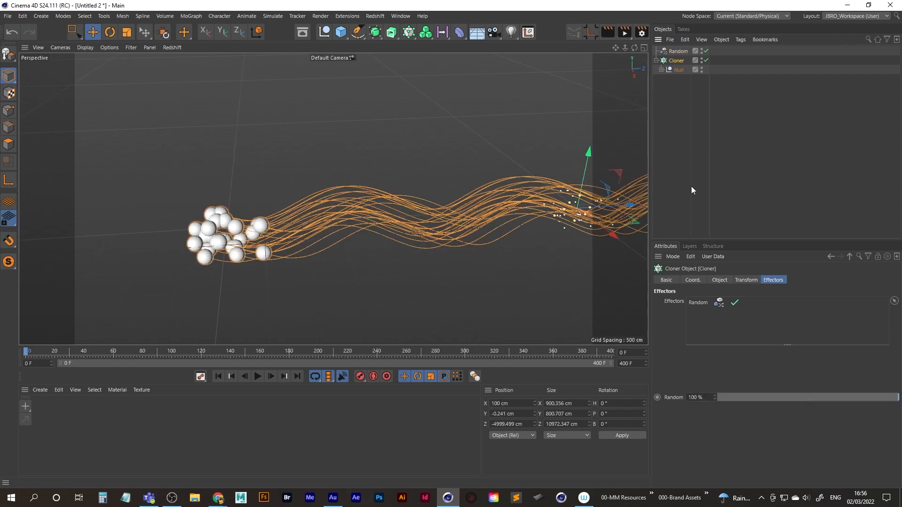
click(719, 280)
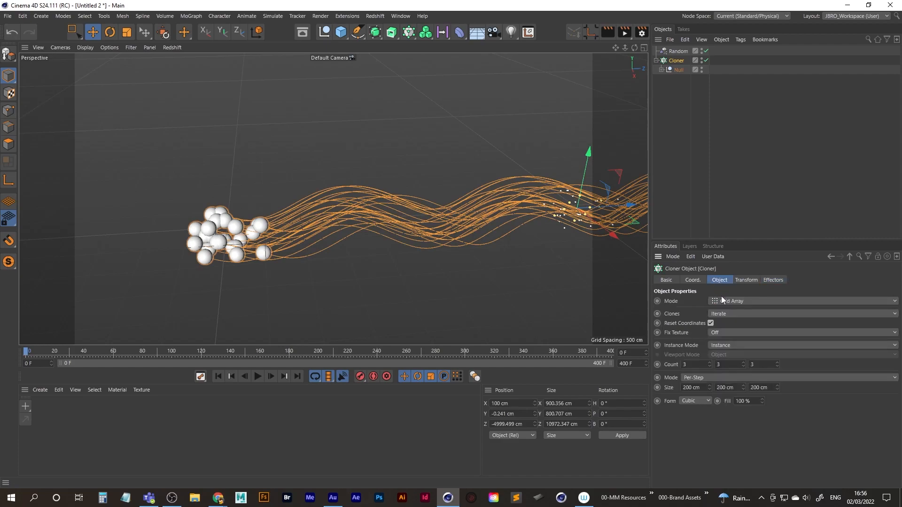
click(711, 362)
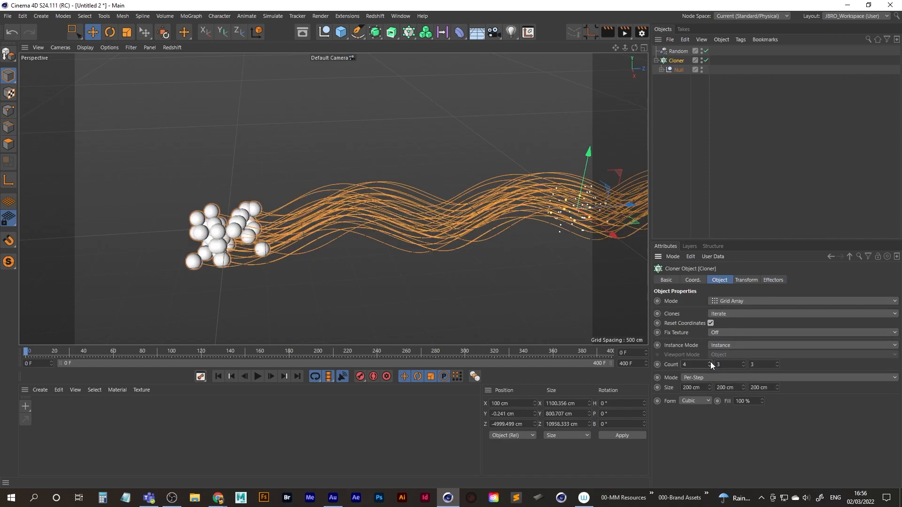
click(743, 363)
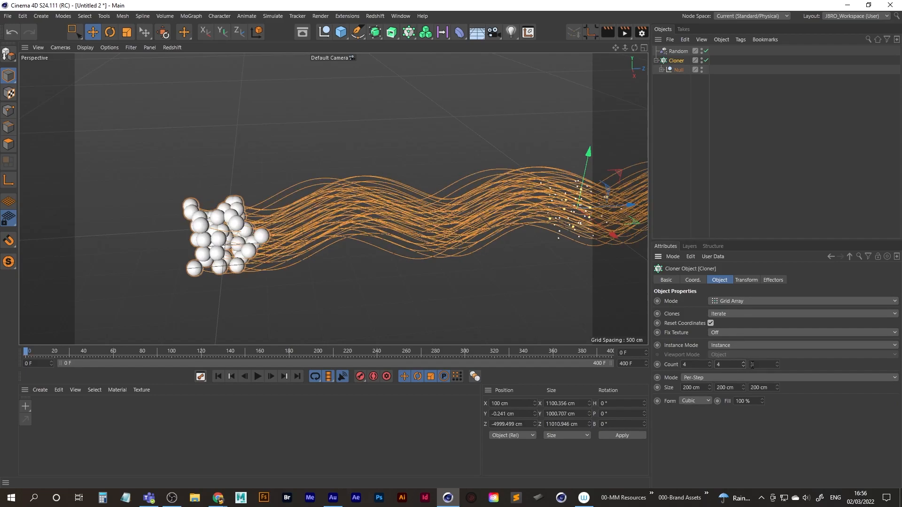
click(777, 363)
mouse_move(480, 312)
alt+mouse_down()
mouse_move(198, 232)
mouse_move(219, 213)
mouse_move(324, 198)
mouse_move(424, 214)
mouse_move(389, 229)
mouse_move(517, 155)
alt+mouse_up()
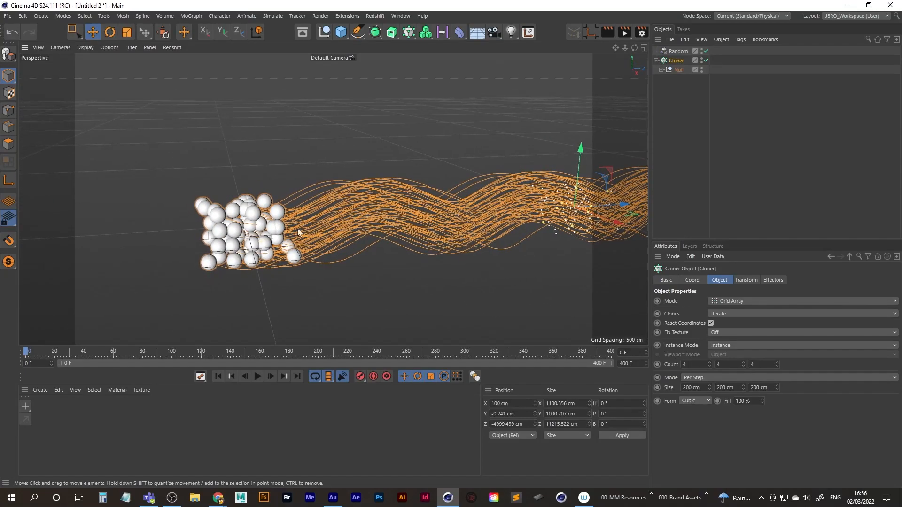
Set the Random effector's P.Z to 522 cm to spread the clones further along the Z axis.
click(677, 52)
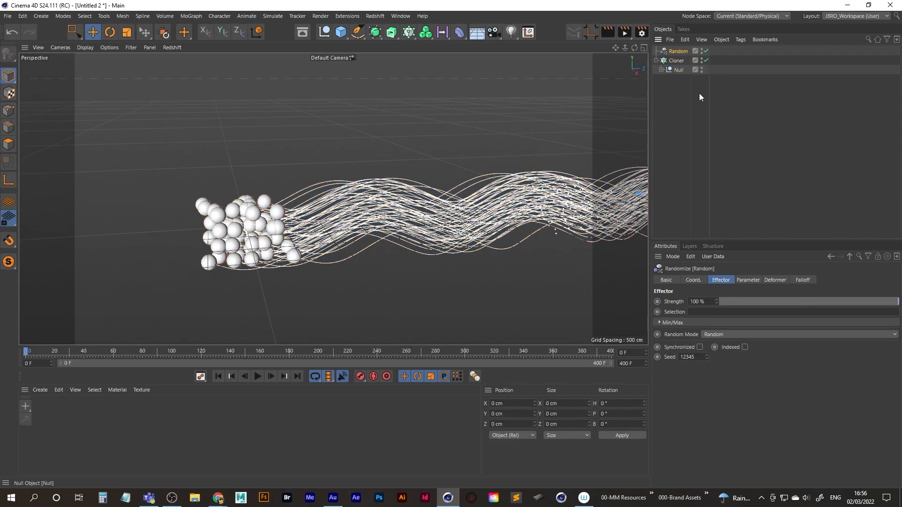
click(748, 280)
drag(717, 351, 706, 232)
scroll(245, 212, down, 5)
mouse_move(249, 216)
alt+mouse_down()
mouse_move(421, 233)
mouse_move(449, 219)
mouse_move(305, 225)
mouse_move(451, 232)
alt+mouse_up()
Enable Rotation on the Random effector and set R.B to 153°, undoing the trial changes to the other rotation axes.
click(796, 320)
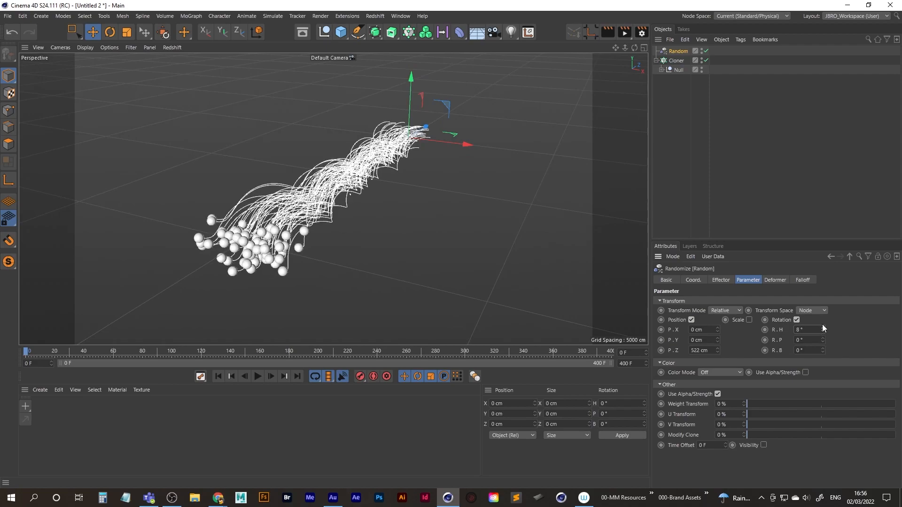
drag(822, 338, 816, 268)
key(ctrl+z)
mouse_move(343, 207)
alt+mouse_down()
mouse_move(393, 214)
mouse_move(350, 228)
alt+mouse_up()
alt+middle_drag(350, 228, 479, 214)
mouse_move(479, 214)
alt+mouse_down()
mouse_move(266, 241)
mouse_move(458, 256)
alt+mouse_up()
alt+right_drag(459, 256, 155, 259)
alt+middle_drag(155, 260, 242, 251)
mouse_move(242, 252)
alt+mouse_down()
mouse_move(250, 243)
mouse_move(271, 258)
mouse_move(263, 249)
mouse_move(274, 250)
mouse_move(255, 253)
alt+mouse_up()
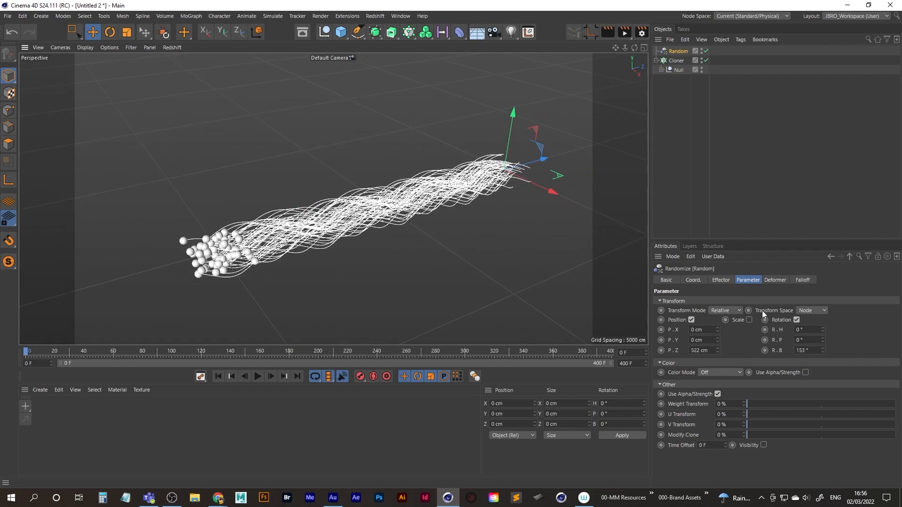
Set the Random effector's R.H to 20° to fan out the ends of the cloned splines.
drag(822, 328, 824, 318)
alt+drag(275, 278, 341, 264)
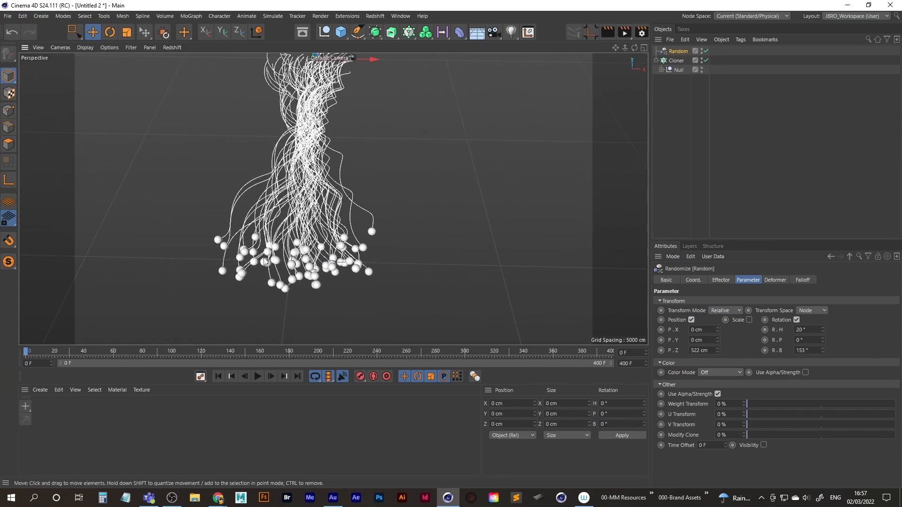
alt+drag(286, 268, 311, 210)
Examine the fanned-out bundle of cloned splines and spheres from several angles and distances.
alt+right_drag(311, 210, 353, 196)
alt+drag(313, 208, 362, 189)
alt+middle_drag(362, 189, 443, 189)
alt+drag(508, 181, 438, 191)
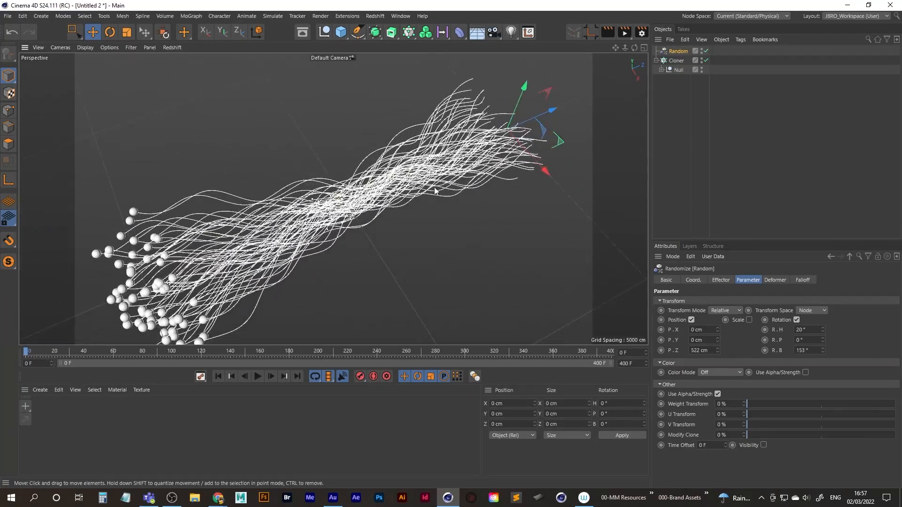
alt+middle_drag(345, 210, 396, 183)
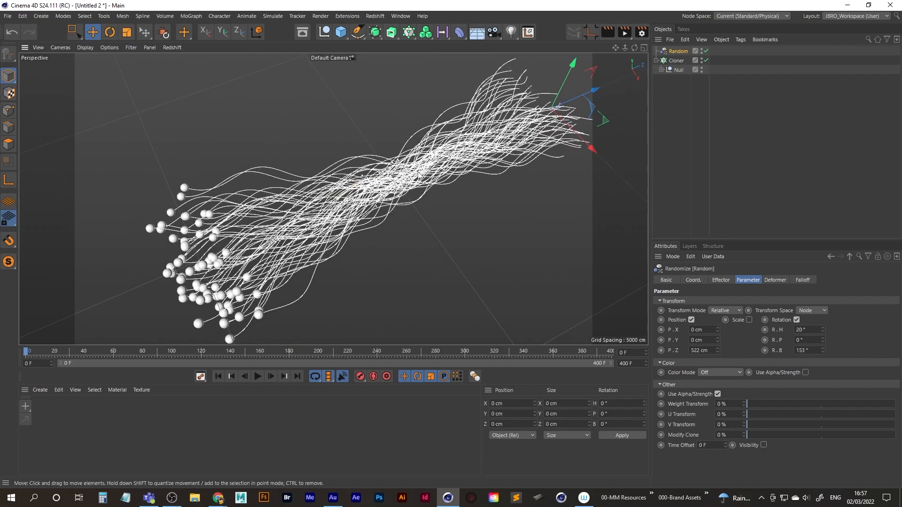
alt+right_drag(422, 170, 403, 181)
mouse_move(255, 256)
alt+mouse_down()
mouse_move(335, 249)
mouse_move(263, 254)
alt+mouse_up()
alt+middle_drag(449, 185, 332, 198)
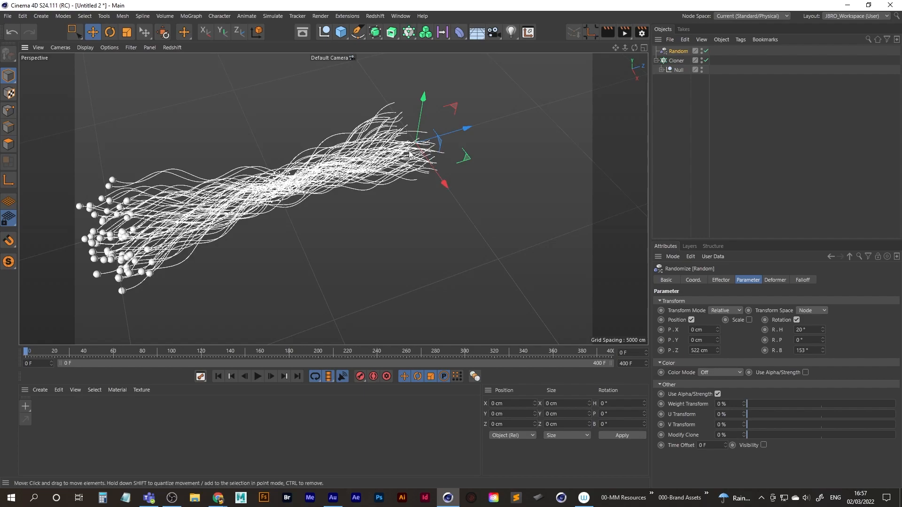
alt+middle_drag(364, 182, 387, 181)
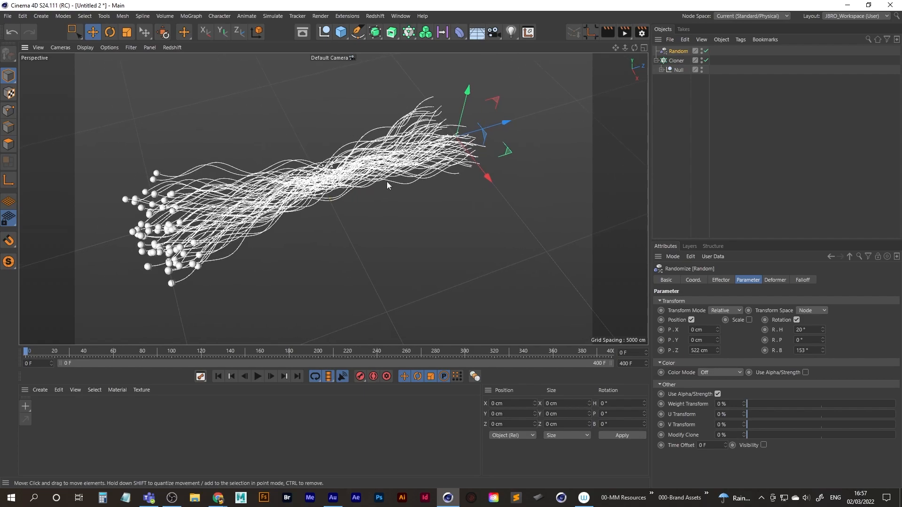
Enable axis modification and move the Null's axis along Z to about 1328 cm to shift the clones' rotation centre.
click(679, 70)
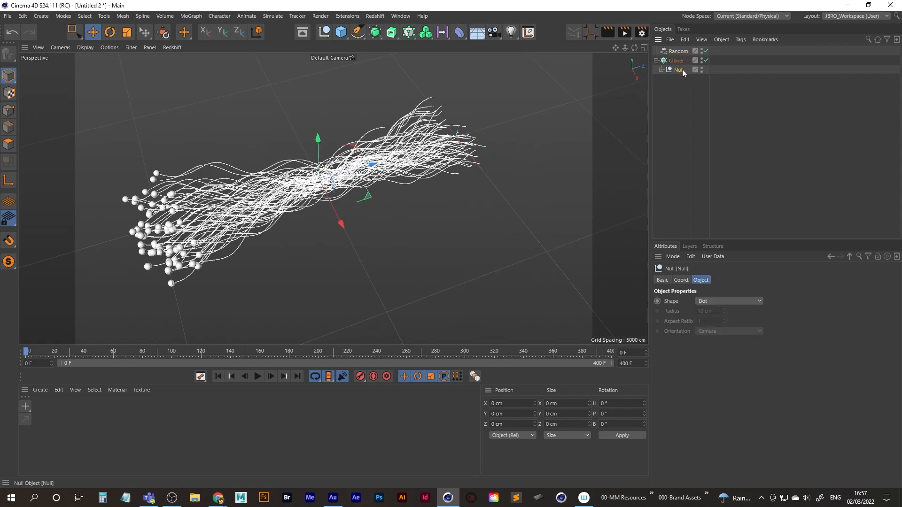
alt+middle_drag(329, 184, 348, 177)
alt+drag(348, 177, 341, 169)
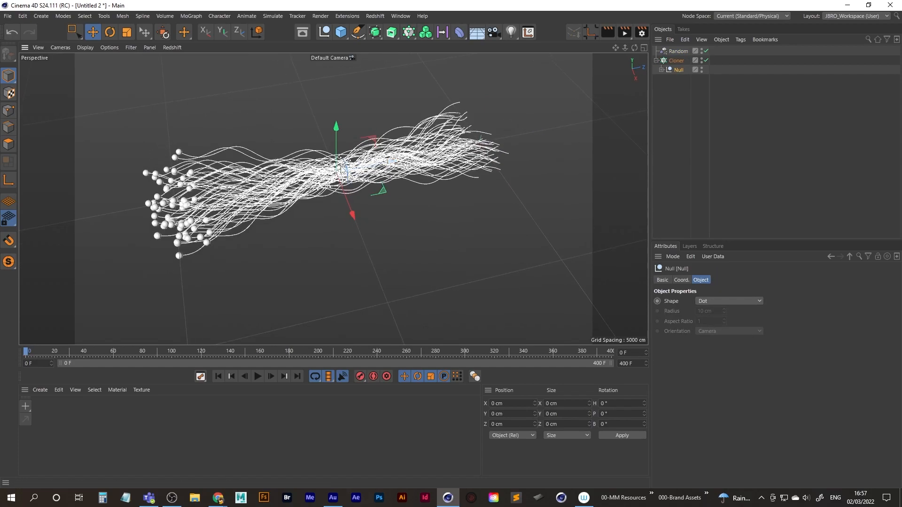
click(9, 182)
mouse_move(393, 162)
mouse_down()
mouse_move(308, 183)
mouse_move(473, 150)
mouse_up()
alt+middle_drag(327, 178, 423, 166)
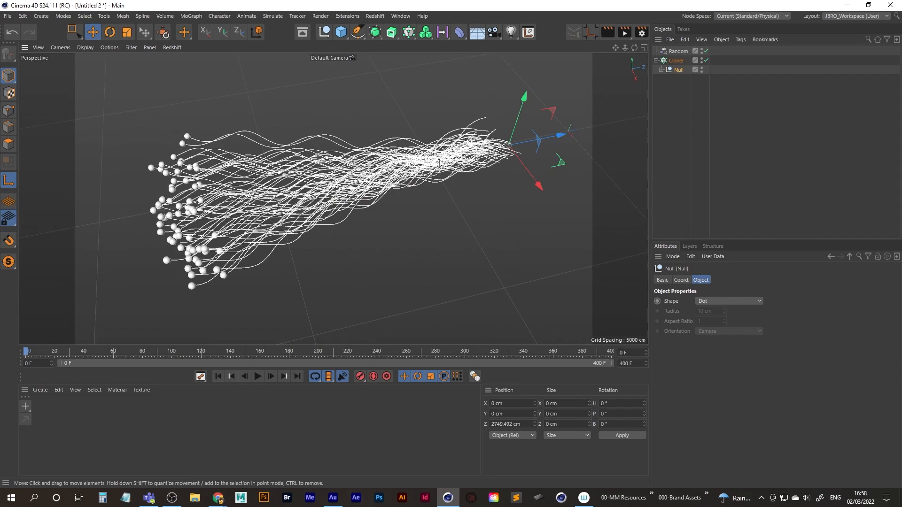
drag(559, 137, 411, 196)
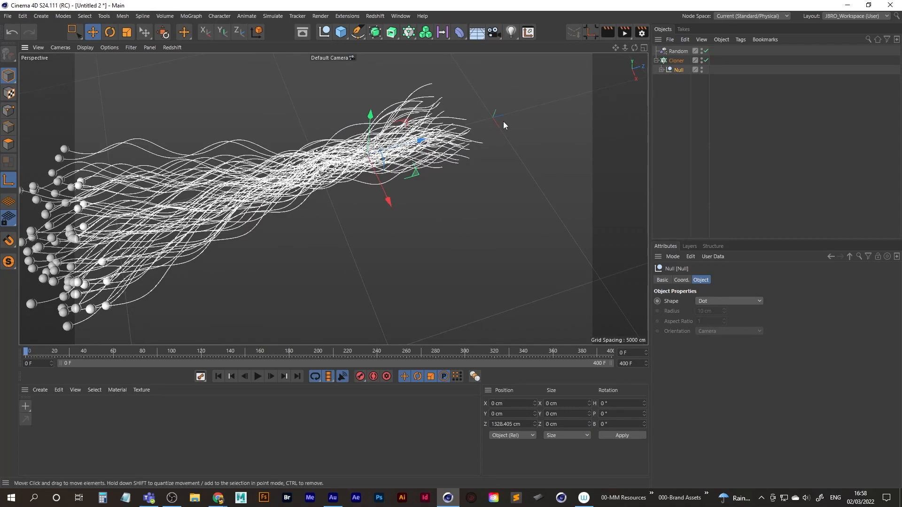
scroll(474, 143, down, 4)
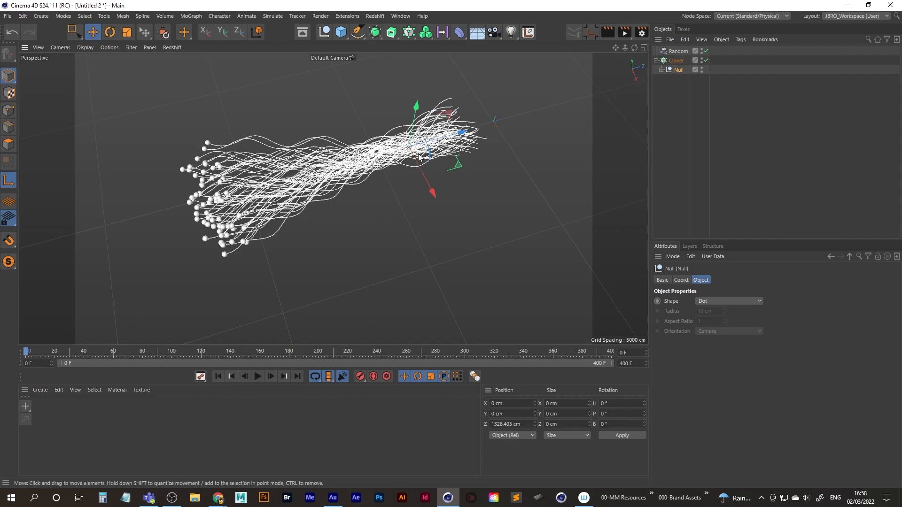
Set the height of the Helix inside the Null to 15000 cm to lengthen the cloned splines.
click(663, 114)
click(661, 70)
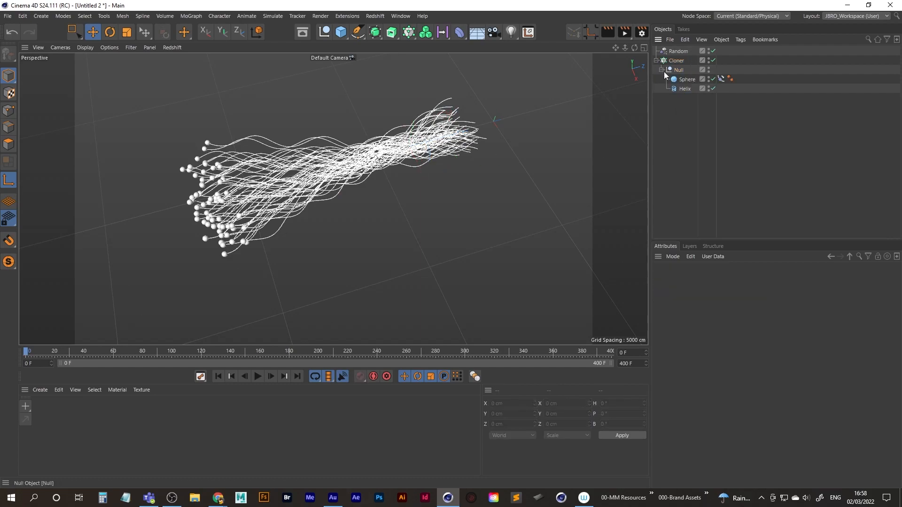
click(686, 89)
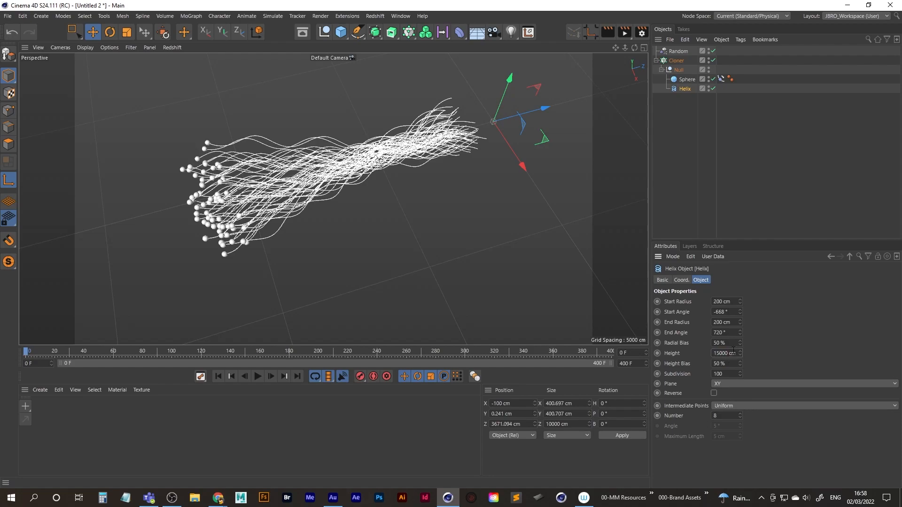
alt+middle_drag(296, 203, 355, 191)
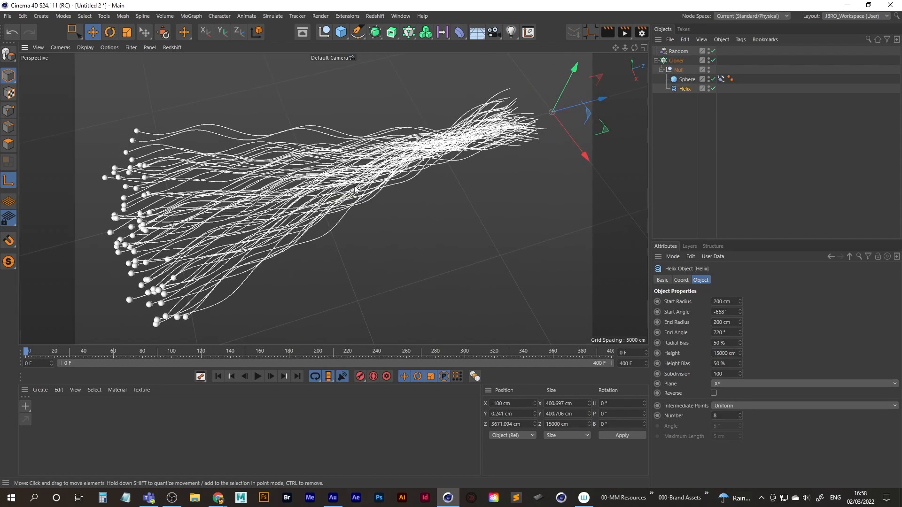
Move the Null's axis along Z to about 275 cm, shifting the pinch point of the spline bundle.
click(678, 70)
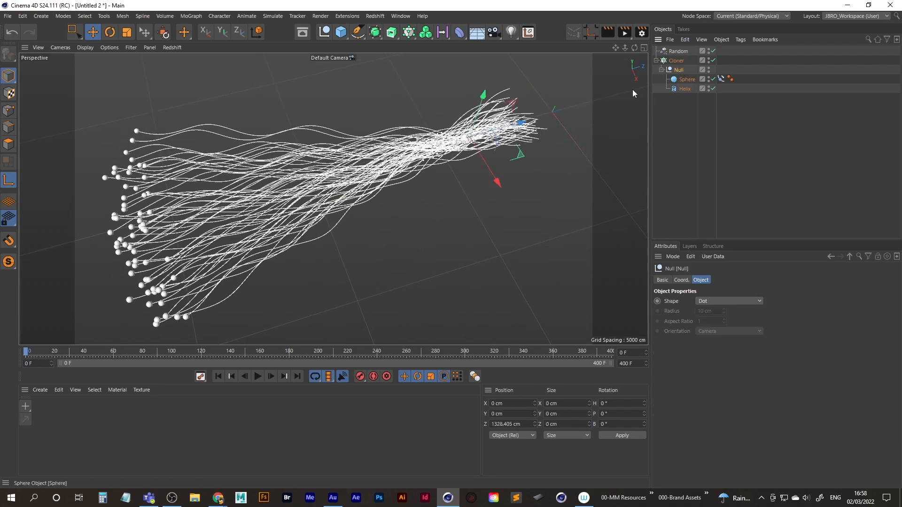
middle_click(440, 155)
middle_click(263, 136)
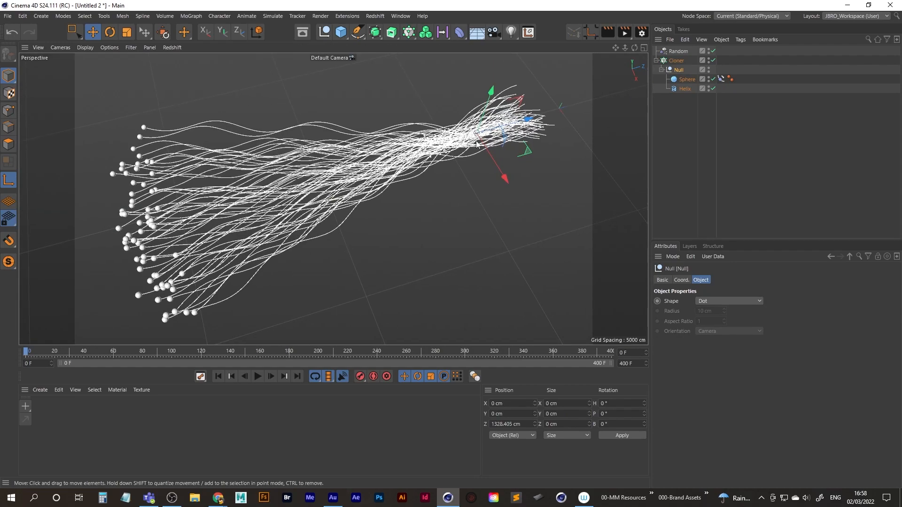
drag(529, 123, 495, 140)
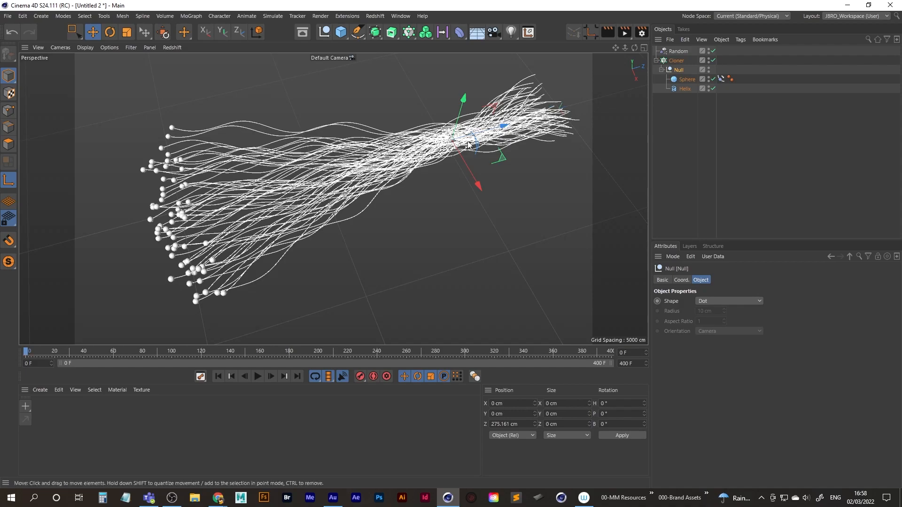
alt+drag(493, 132, 345, 186)
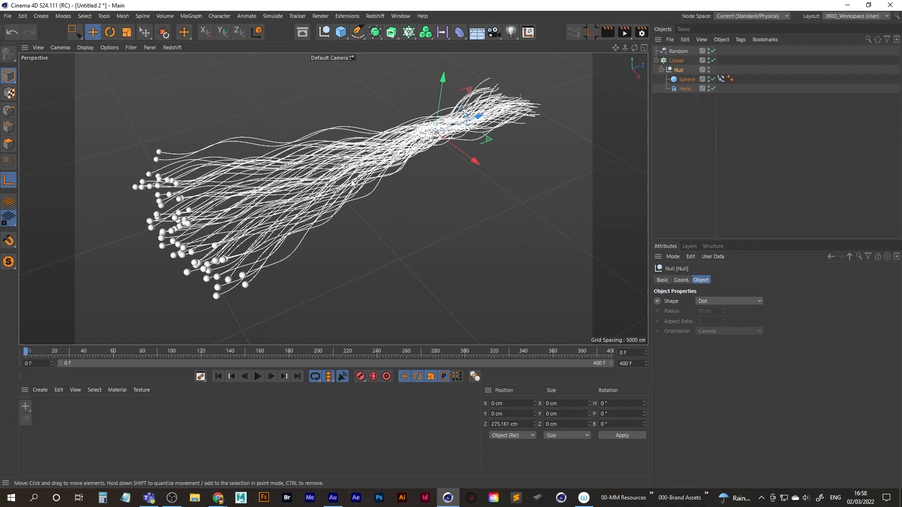
Reduce the Random effector's R.H slightly to narrow the fan of the cloned splines.
click(678, 52)
drag(822, 328, 740, 338)
click(504, 181)
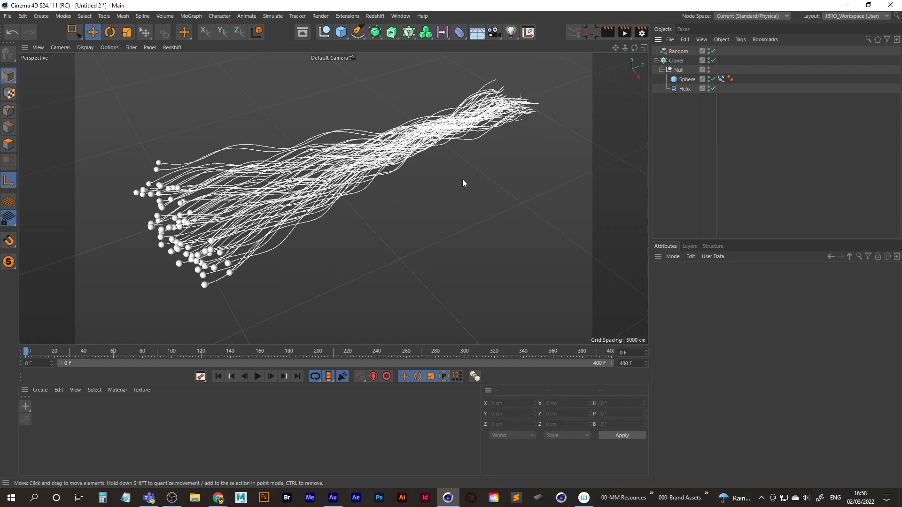
Play back the animation and scrub through to frame 400 to check how the spheres travel along the splines.
alt+middle_drag(310, 200, 361, 208)
alt+drag(362, 208, 369, 190)
alt+middle_drag(369, 191, 272, 188)
alt+right_drag(273, 188, 235, 190)
alt+middle_drag(234, 190, 244, 196)
click(258, 377)
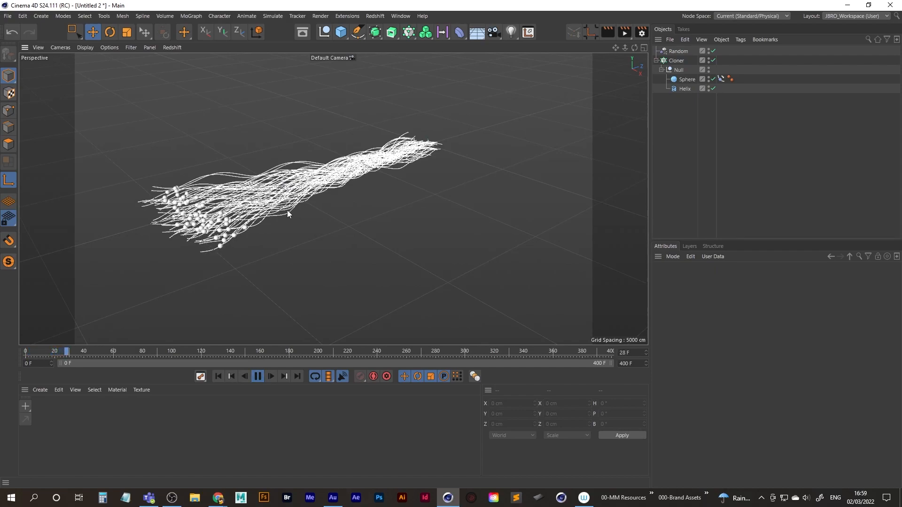
click(258, 377)
drag(83, 352, 182, 351)
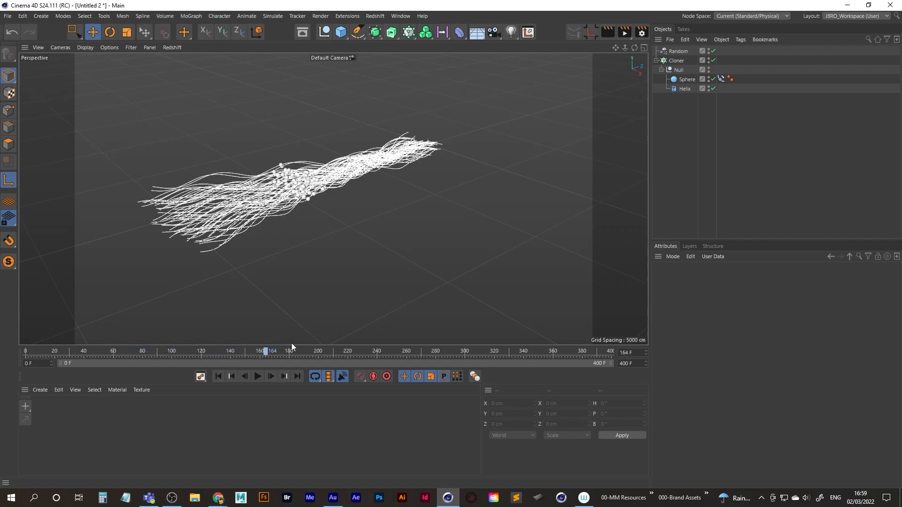
drag(407, 337, 416, 336)
scroll(348, 147, up, 8)
alt+drag(423, 188, 325, 211)
drag(419, 351, 621, 343)
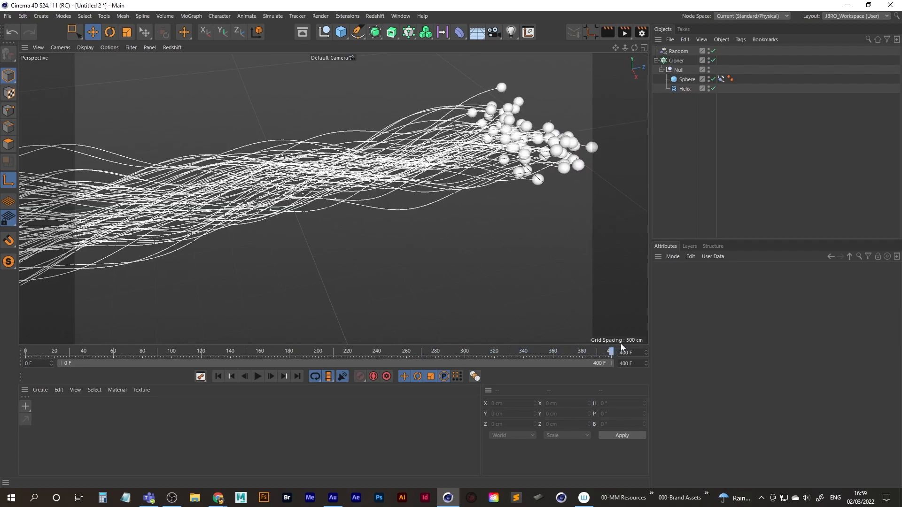
Replay the animation from the first frame and examine the moving spheres at the fanned-out end in close-up.
scroll(381, 170, down, 8)
alt+drag(382, 170, 492, 184)
alt+drag(373, 184, 357, 202)
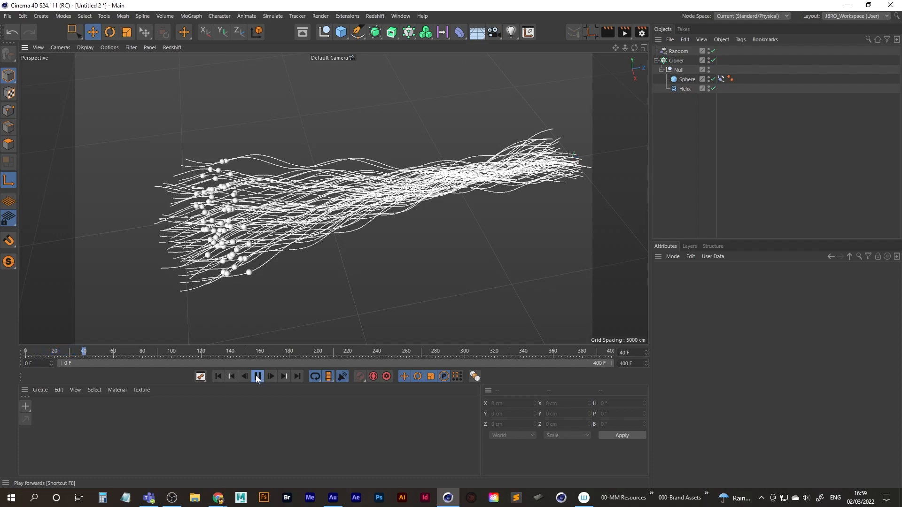
click(216, 377)
alt+drag(210, 245, 221, 236)
scroll(222, 239, up, 6)
alt+drag(271, 222, 237, 275)
click(258, 377)
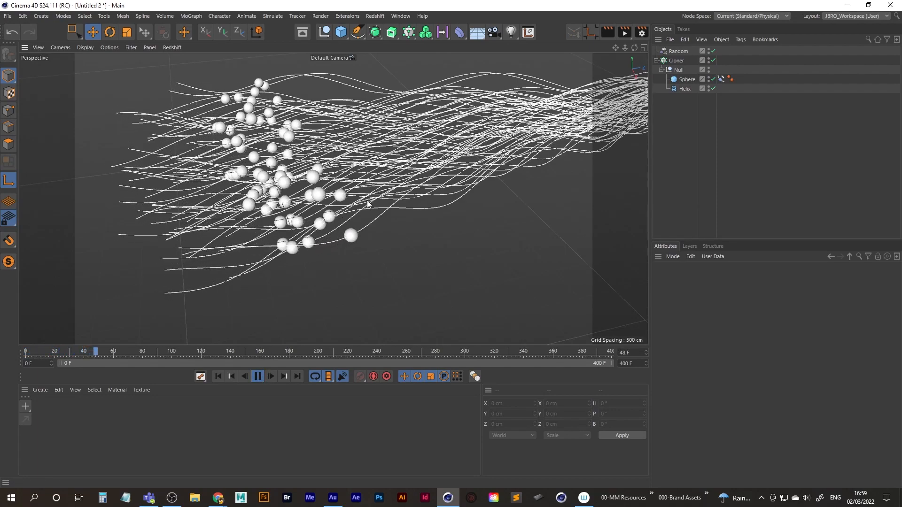
alt+drag(369, 201, 368, 184)
click(258, 376)
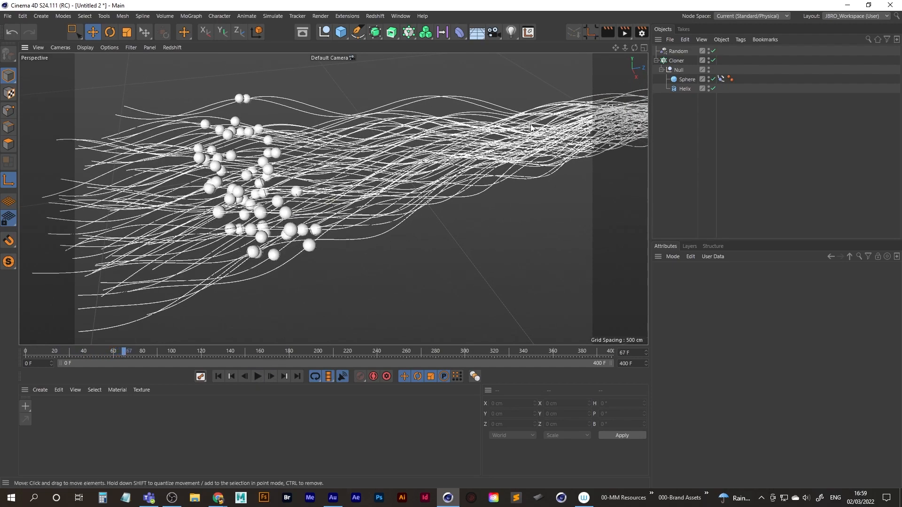
Scrub to frame 254 and inspect the cluster of spheres up close where the splines converge.
alt+drag(397, 163, 316, 320)
drag(125, 355, 397, 340)
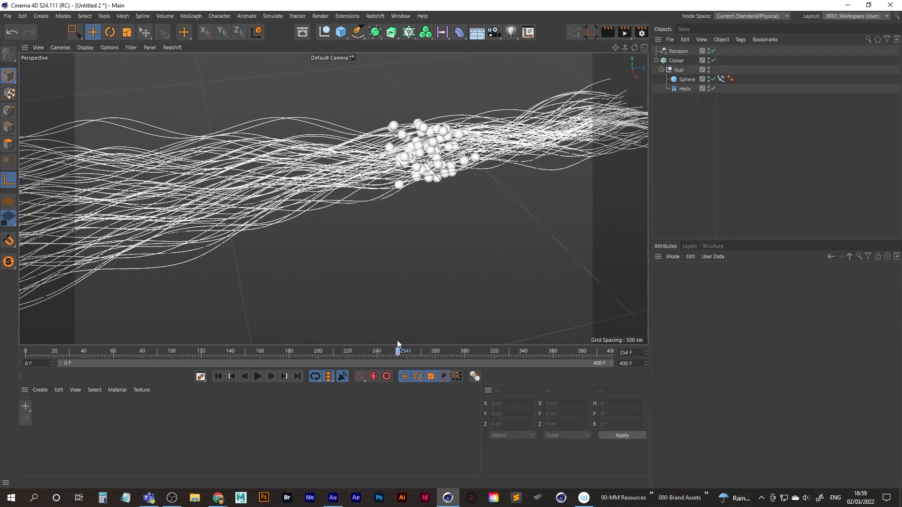
scroll(428, 192, up, 8)
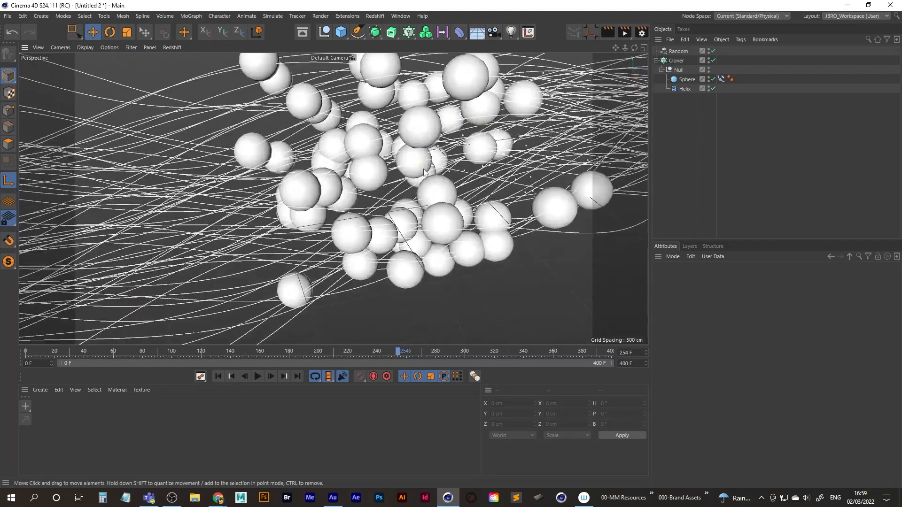
alt+drag(425, 172, 381, 167)
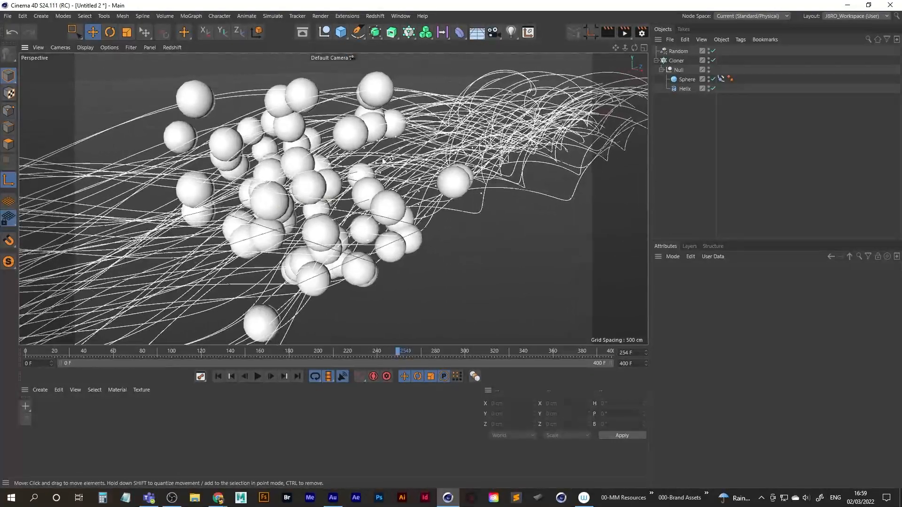
scroll(383, 165, down, 5)
Set the Cloner's grid size to 100 cm on all three axes to bring the clones closer together.
click(675, 60)
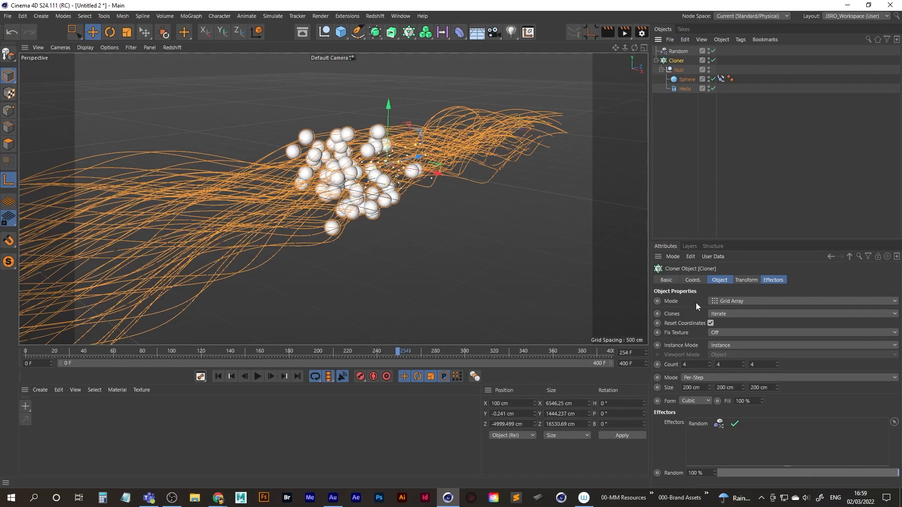
key(ctrl+a)
text(100)
key(Tab)
text(100)
key(Tab)
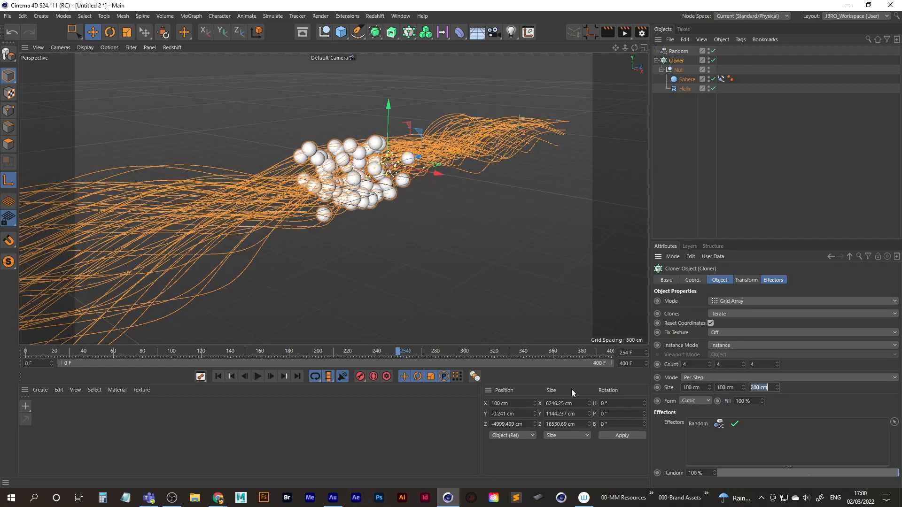
text(100)
key(Tab)
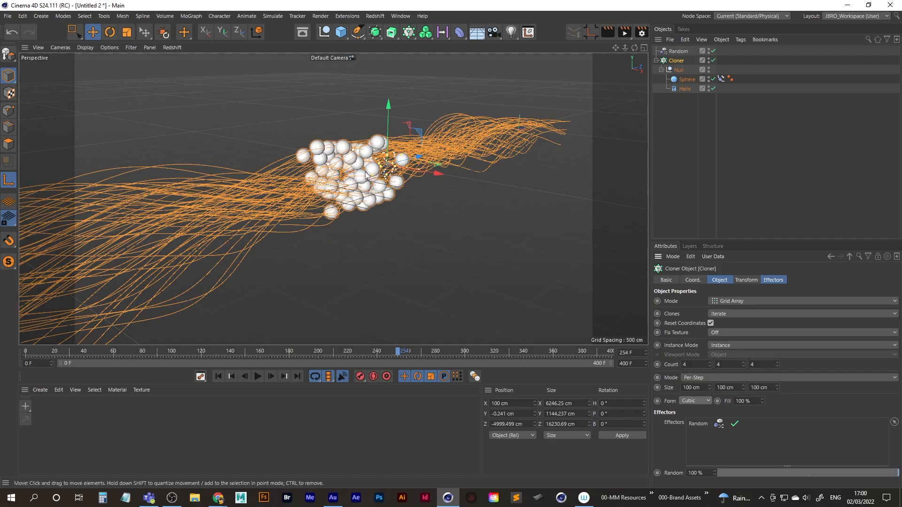
Examine the tighter cluster of spheres and the whole spline bundle from several angles, and return to the first frame.
scroll(415, 158, up, 3)
mouse_move(374, 166)
alt+mouse_down()
mouse_move(406, 165)
mouse_move(314, 196)
mouse_move(375, 184)
mouse_move(430, 158)
mouse_move(399, 246)
alt+mouse_up()
scroll(430, 158, up, 2)
scroll(399, 247, up, 4)
scroll(400, 248, down, 8)
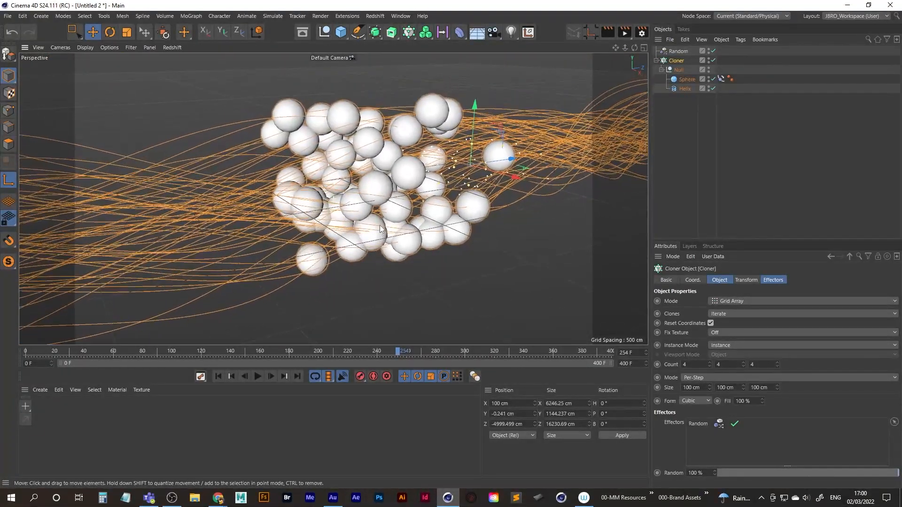
alt+drag(367, 207, 384, 202)
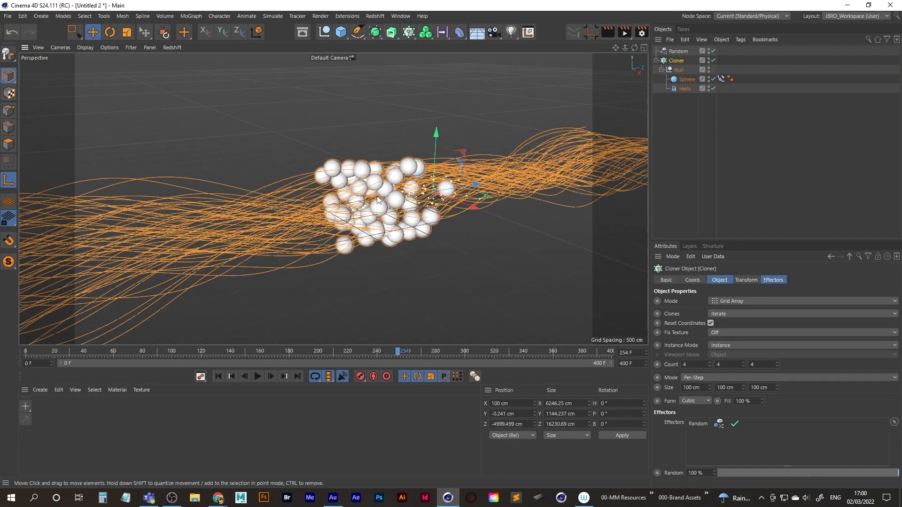
scroll(408, 199, down, 8)
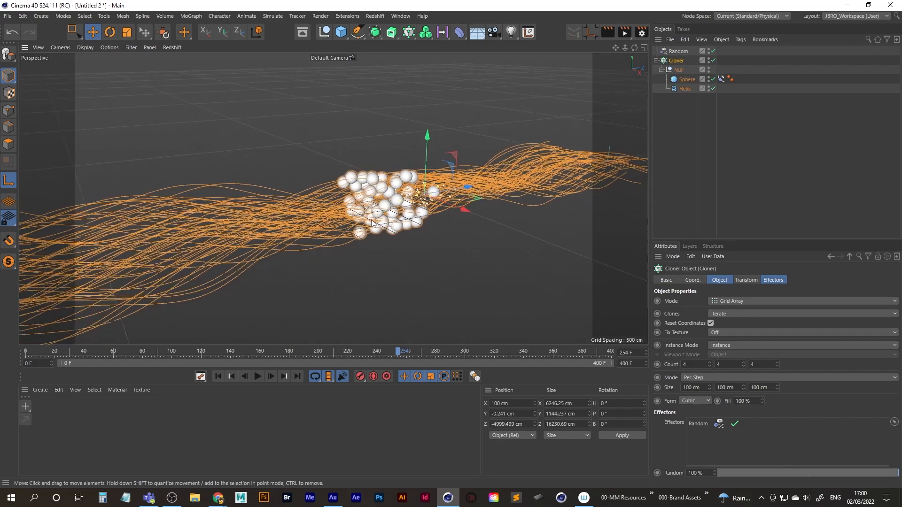
alt+drag(409, 199, 421, 210)
scroll(443, 200, up, 10)
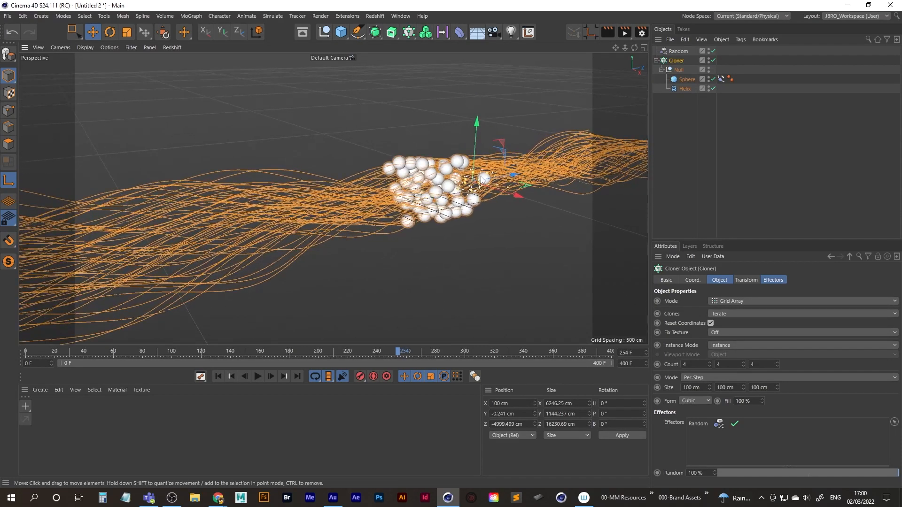
alt+drag(518, 178, 474, 196)
alt+right_drag(474, 196, 393, 194)
scroll(393, 198, down, 10)
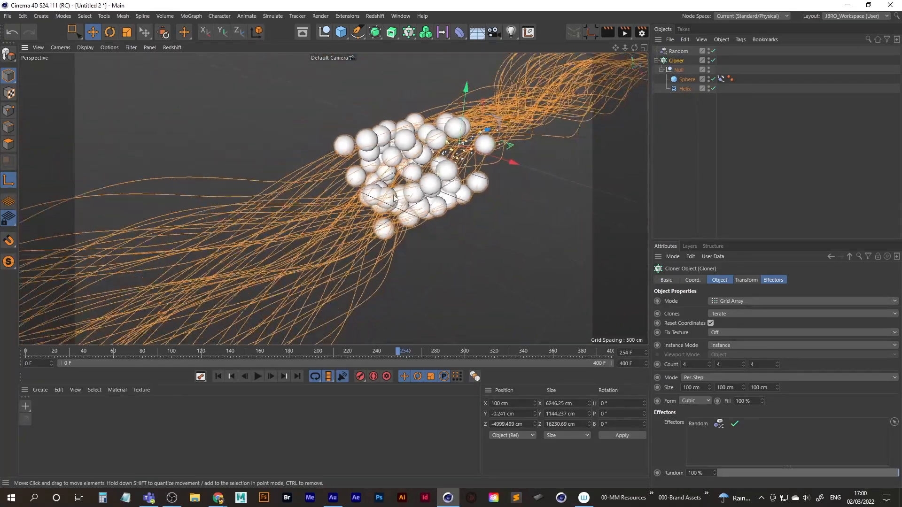
alt+drag(430, 182, 339, 208)
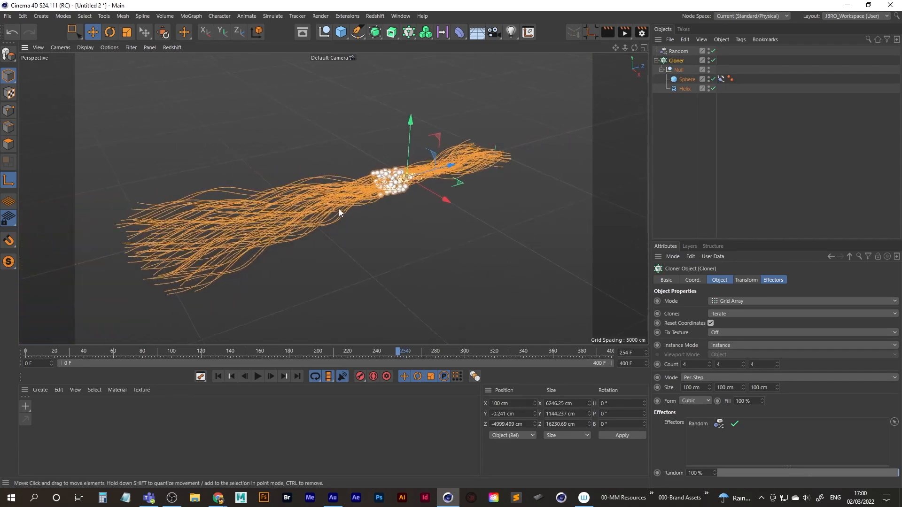
click(218, 377)
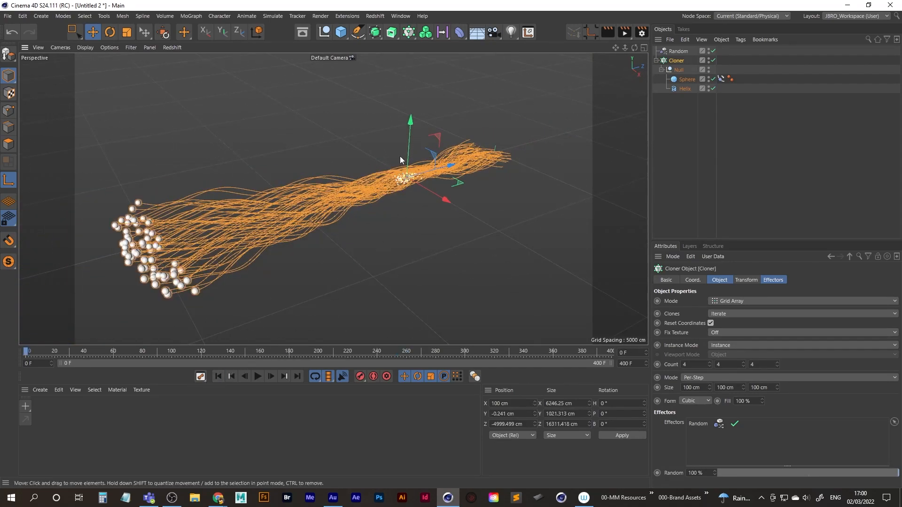
Add a Rigid Body simulation tag to the sphere, test it in playback and return to the first frame.
click(688, 79)
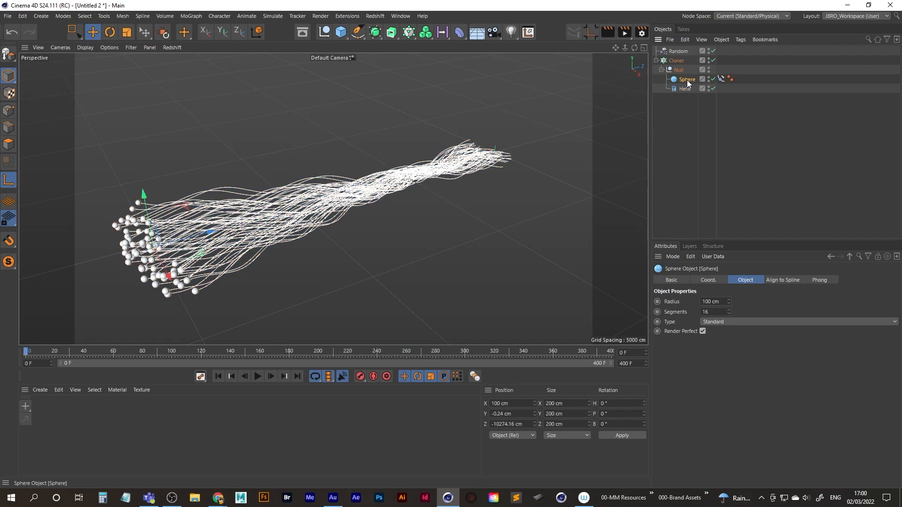
right_click(688, 79)
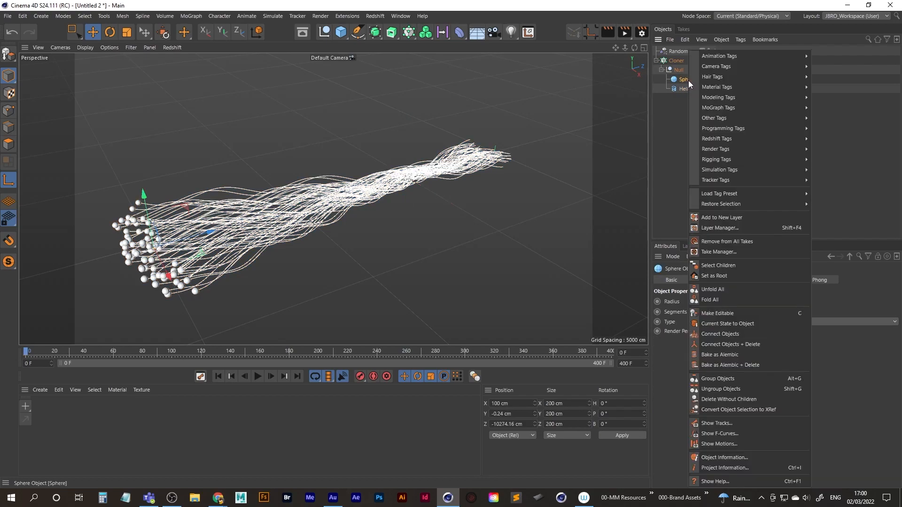
mouse_move(730, 153)
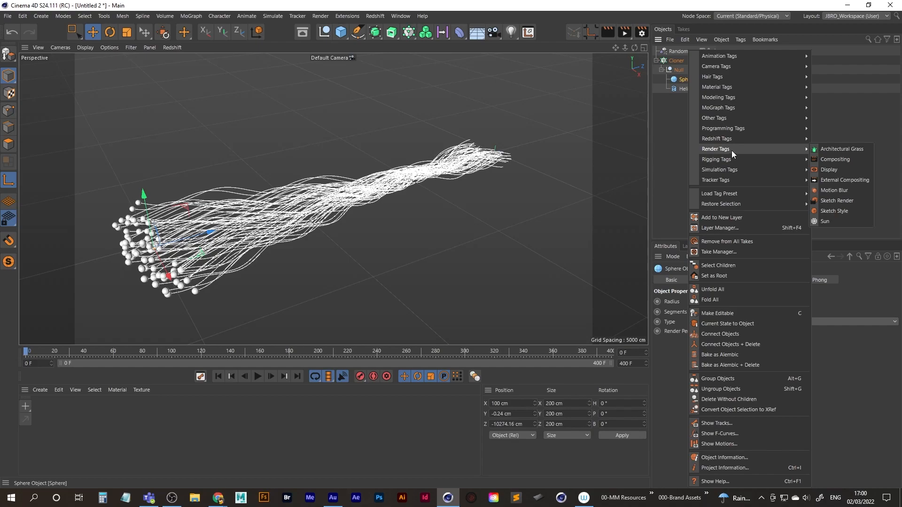
mouse_move(736, 169)
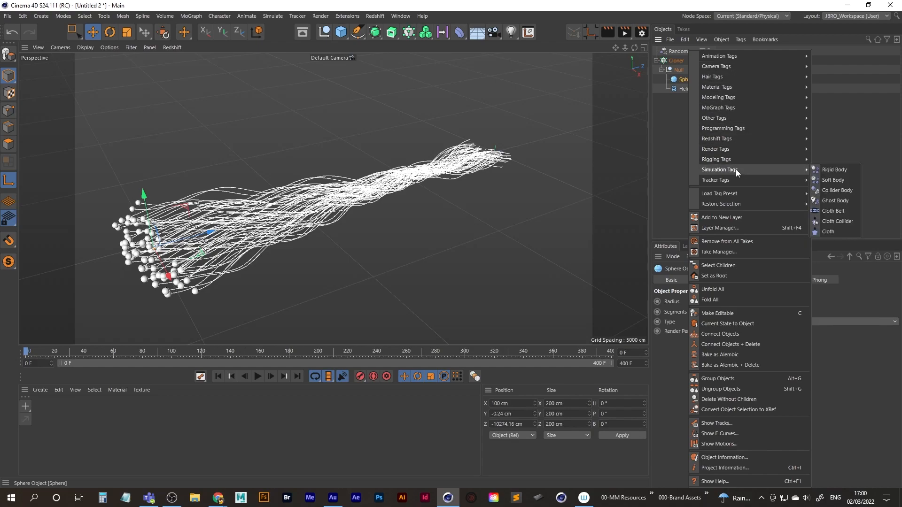
click(833, 170)
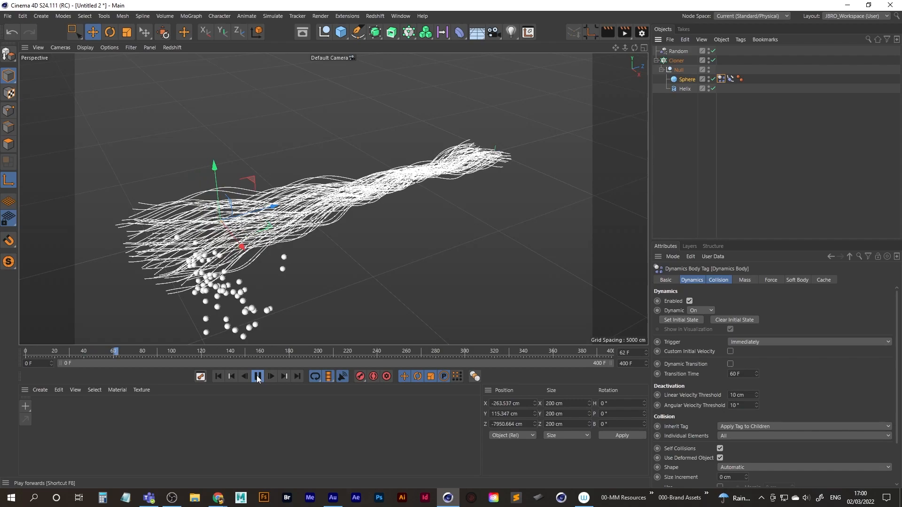
click(258, 376)
click(218, 376)
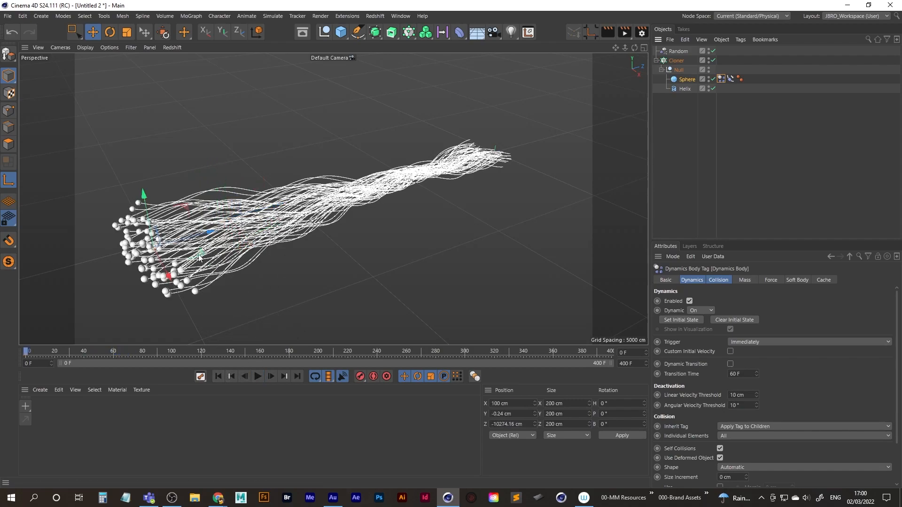
Set Follow Position to 5 in the force settings of the sphere's Dynamics Body tag.
alt+middle_drag(200, 256, 218, 245)
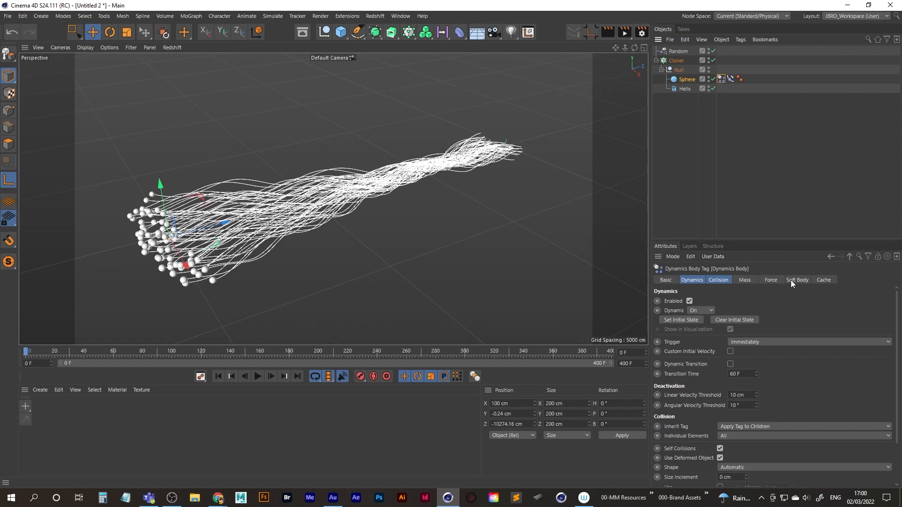
click(775, 280)
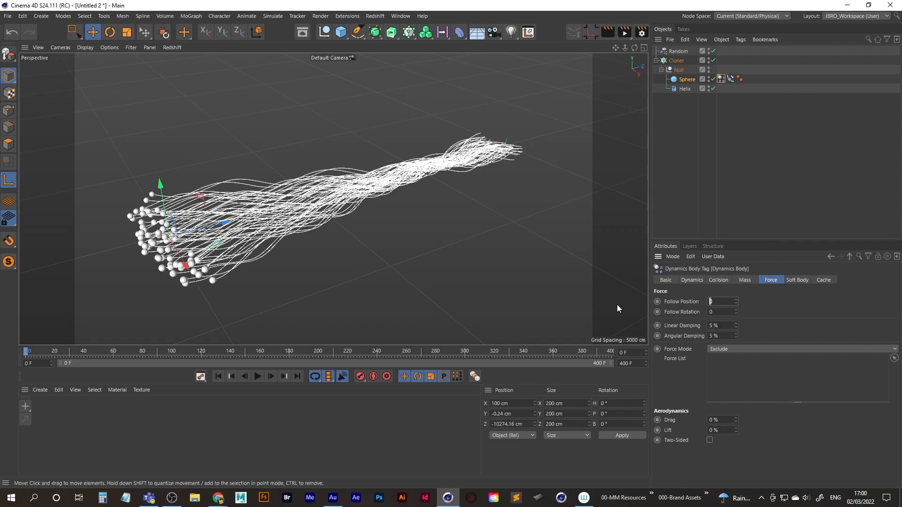
text(5)
Play the animation, examine how the colliding spheres travel along the splines from several close angles, and stop at frame 338.
click(257, 377)
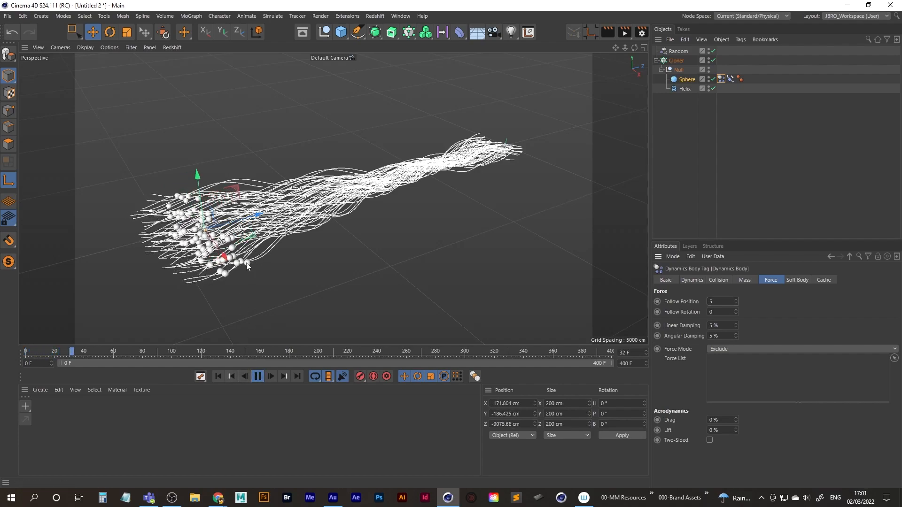
scroll(278, 242, up, 5)
scroll(320, 226, up, 4)
alt+drag(294, 218, 251, 178)
alt+middle_drag(374, 212, 301, 213)
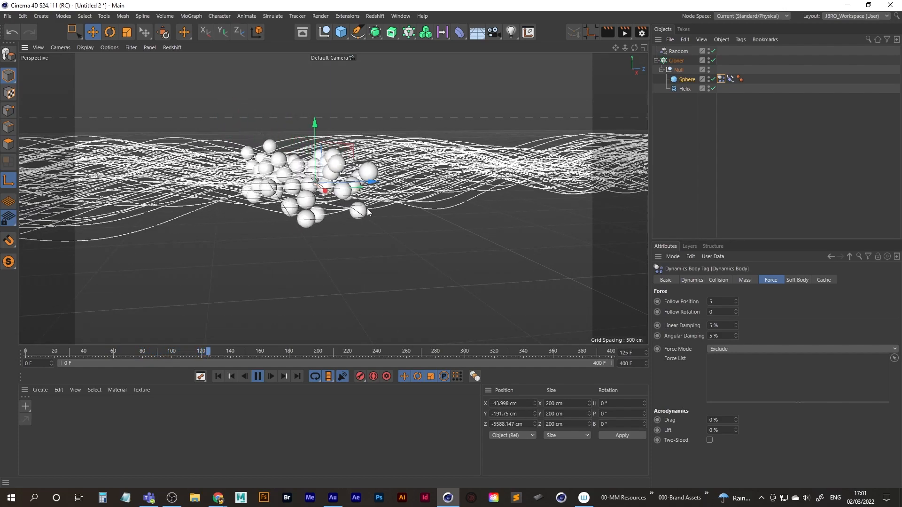
alt+middle_drag(399, 190, 273, 216)
alt+drag(318, 211, 418, 221)
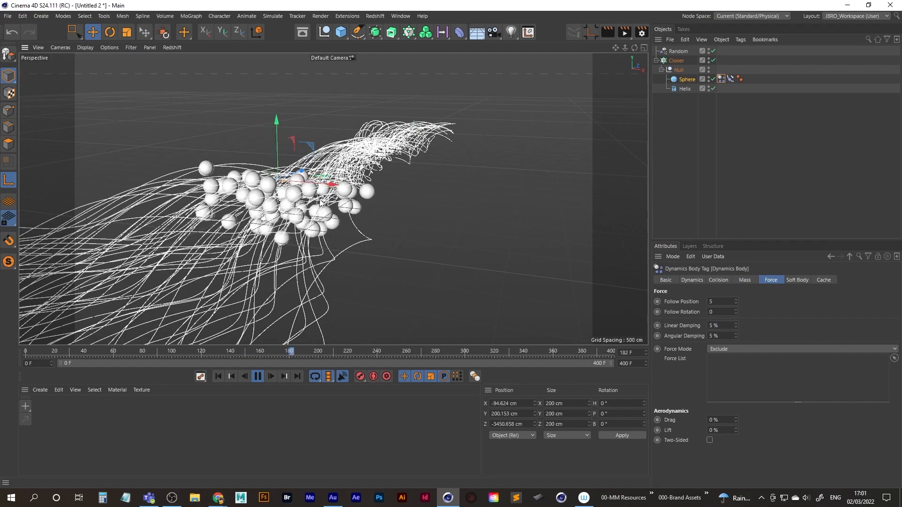
alt+right_drag(321, 203, 387, 188)
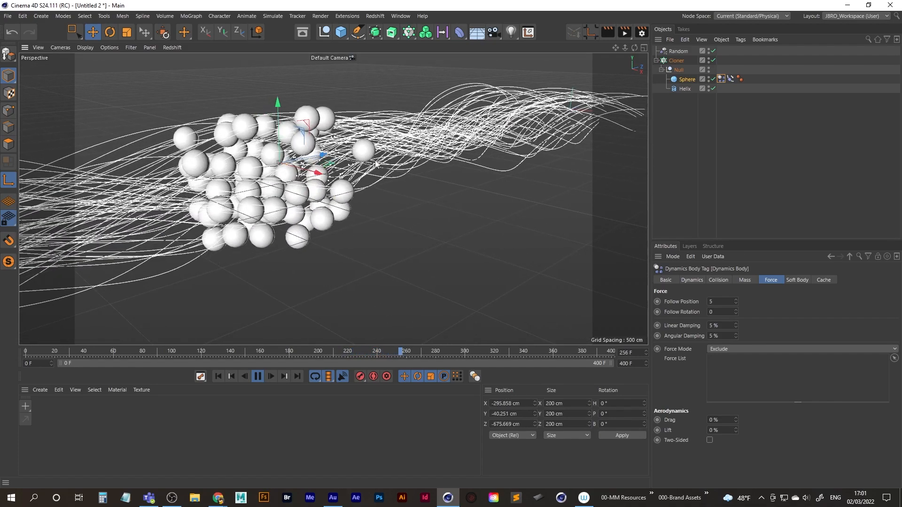
mouse_move(324, 174)
alt+mouse_down()
mouse_move(310, 167)
mouse_move(351, 168)
mouse_move(335, 160)
mouse_move(329, 173)
alt+mouse_up()
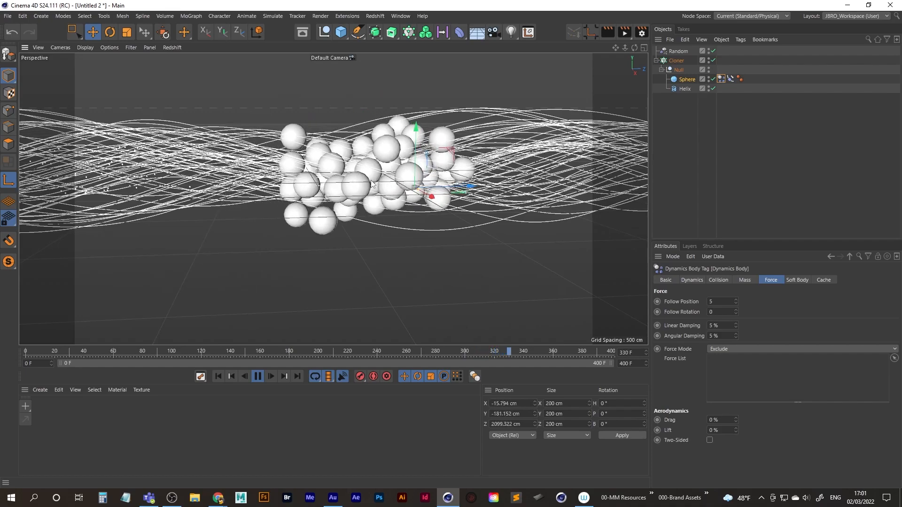
click(257, 376)
Move the Null inside the Cloner along its Z axis to about -508 cm and return to the first frame.
alt+drag(434, 212, 482, 228)
scroll(481, 230, down, 10)
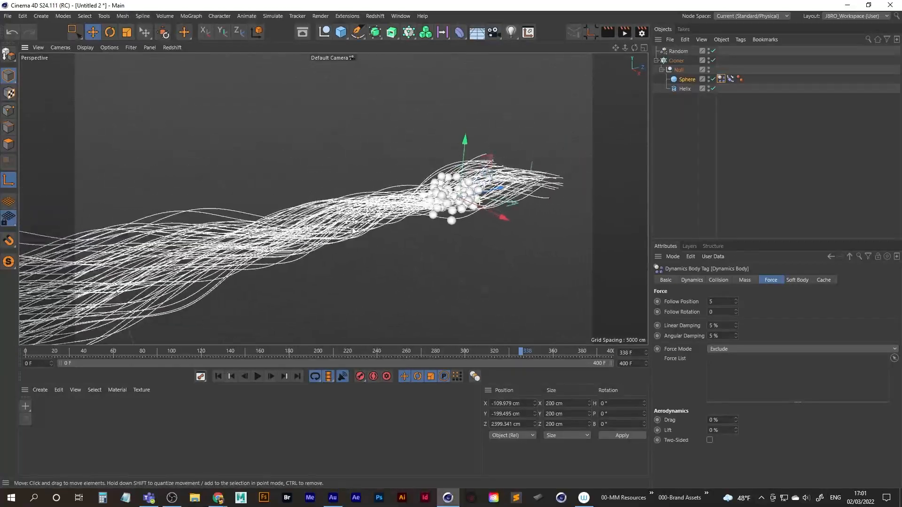
alt+drag(396, 202, 382, 229)
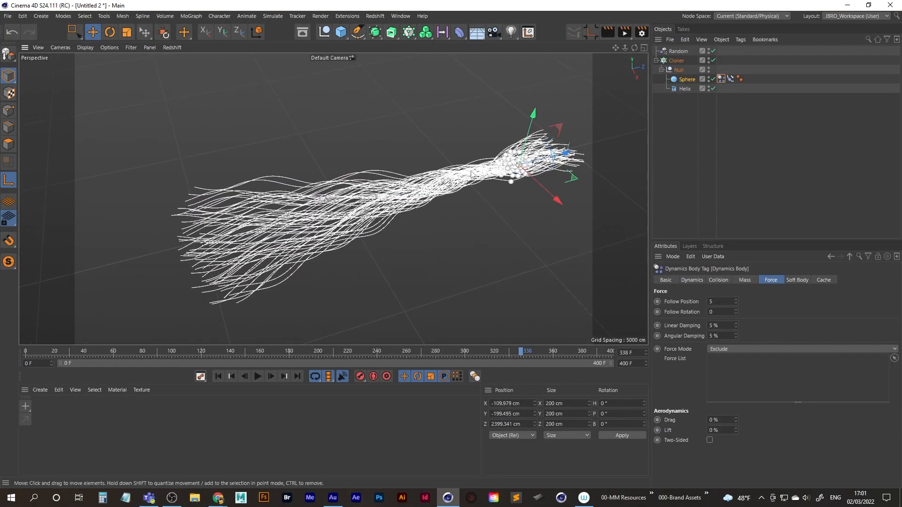
click(680, 70)
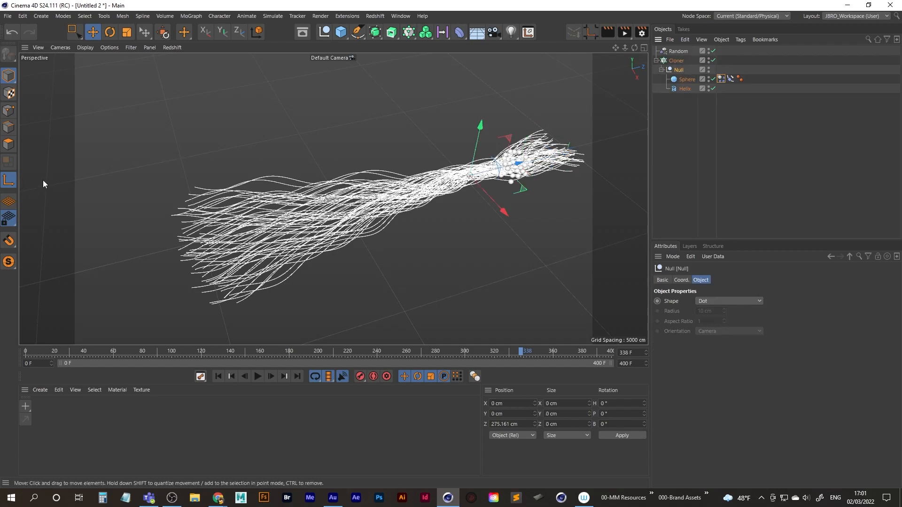
drag(521, 166, 480, 181)
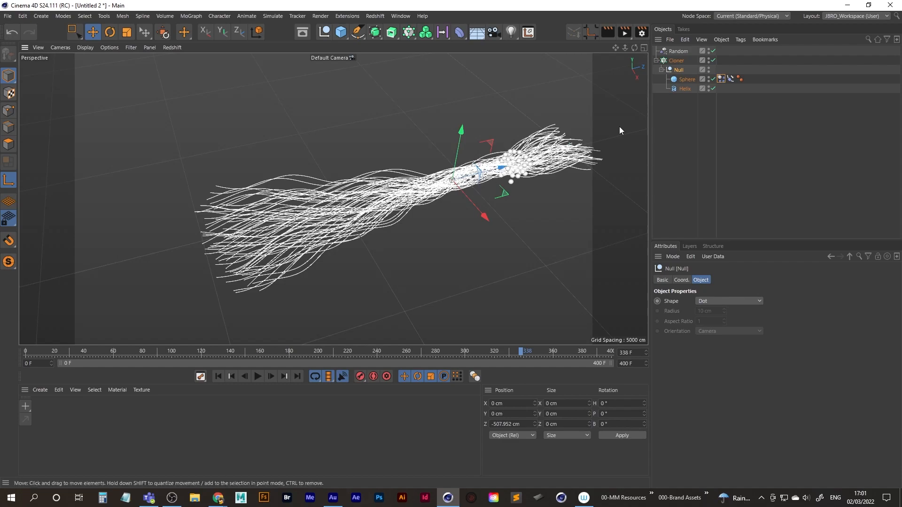
click(219, 376)
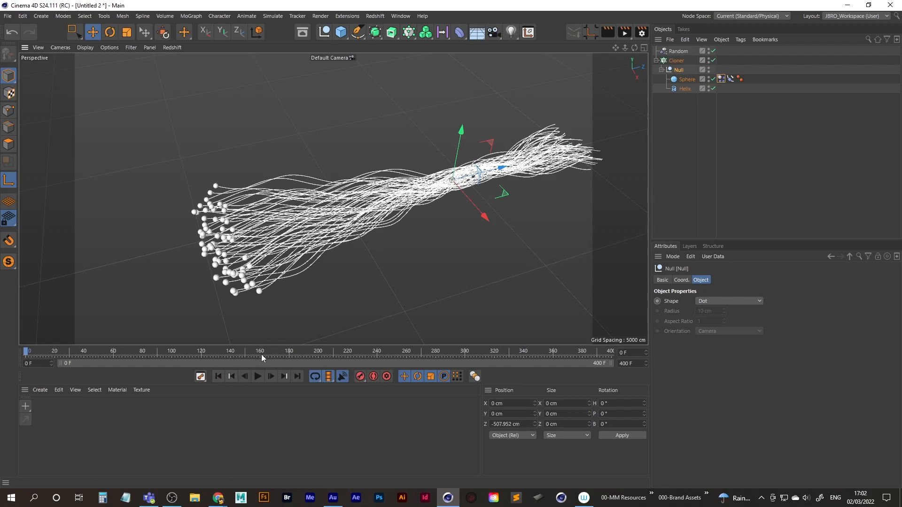
Switch to File Explorer, open the 26-Cloner_Tracer folder within Cinema 4D, select its path, and return to the scene.
click(195, 499)
click(195, 499)
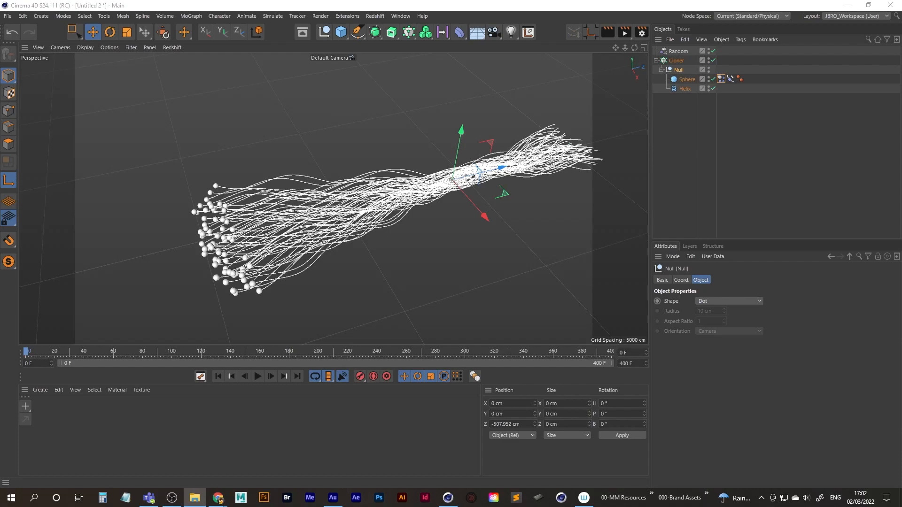
drag(0, 63, 452, 57)
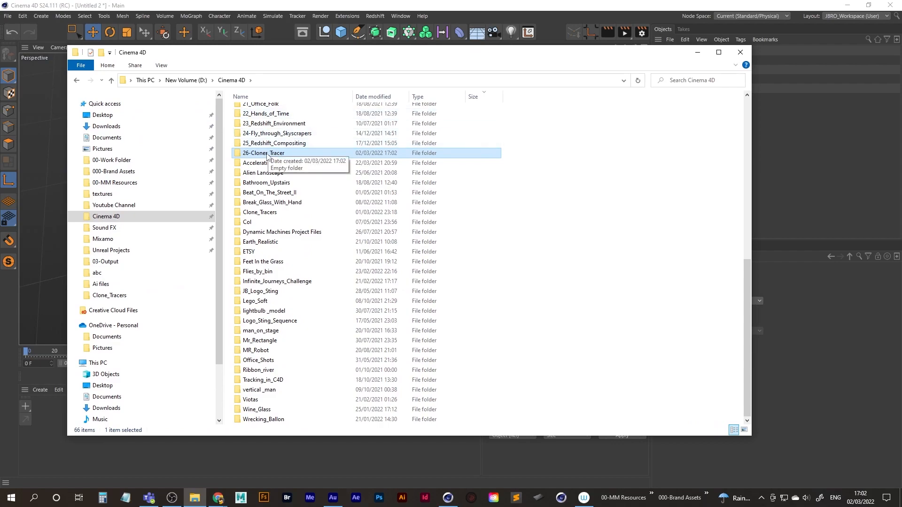
double_click(267, 154)
click(323, 80)
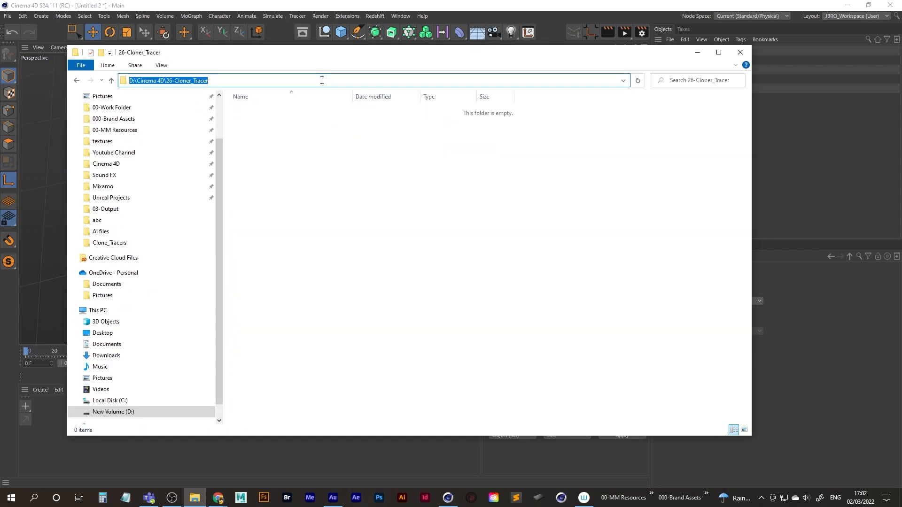
click(696, 52)
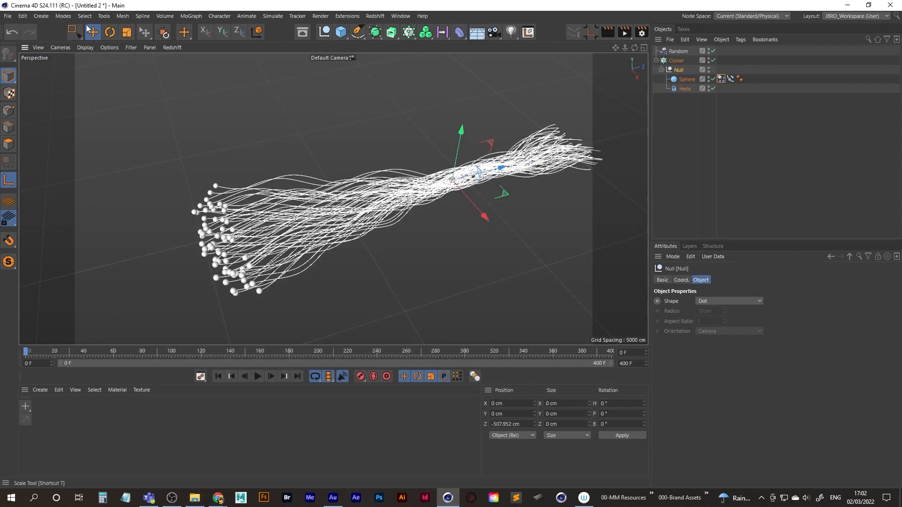
Save the project as cloner_tracer in the 26-Cloner_Tracer folder within the Cinema 4D folder.
click(8, 16)
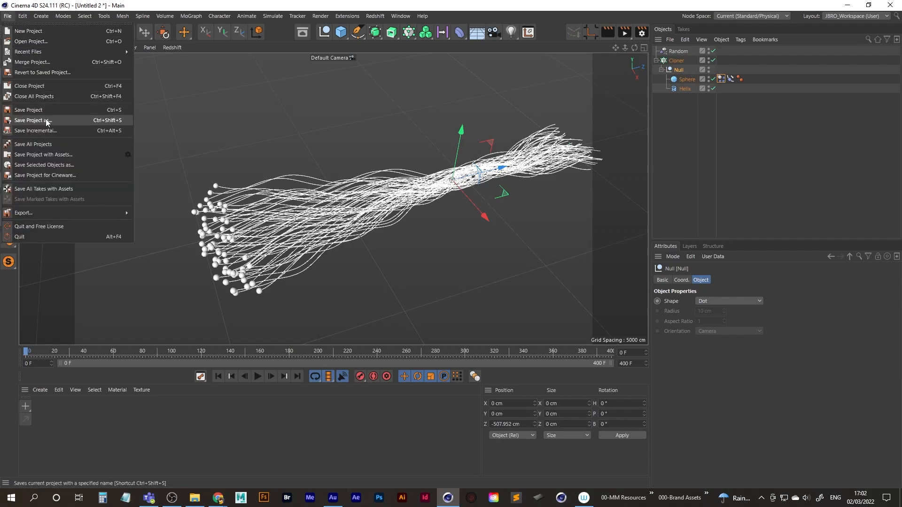
click(47, 121)
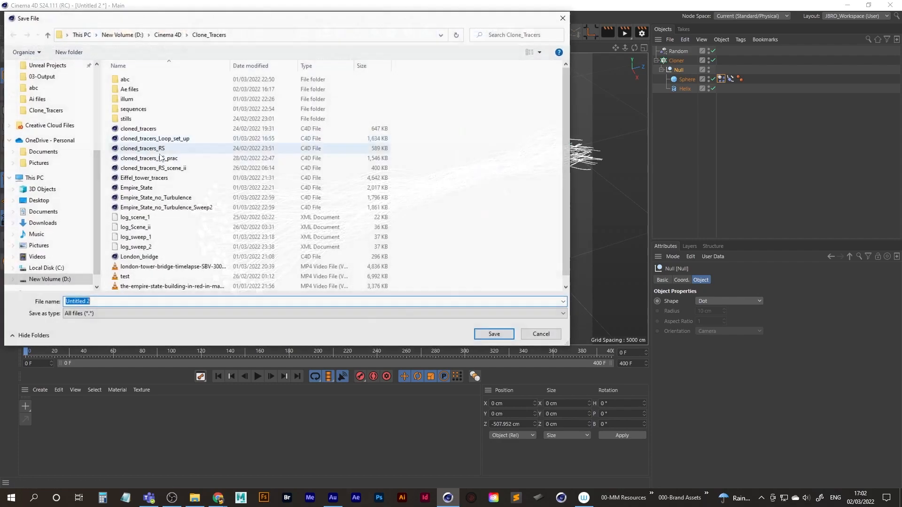
click(168, 35)
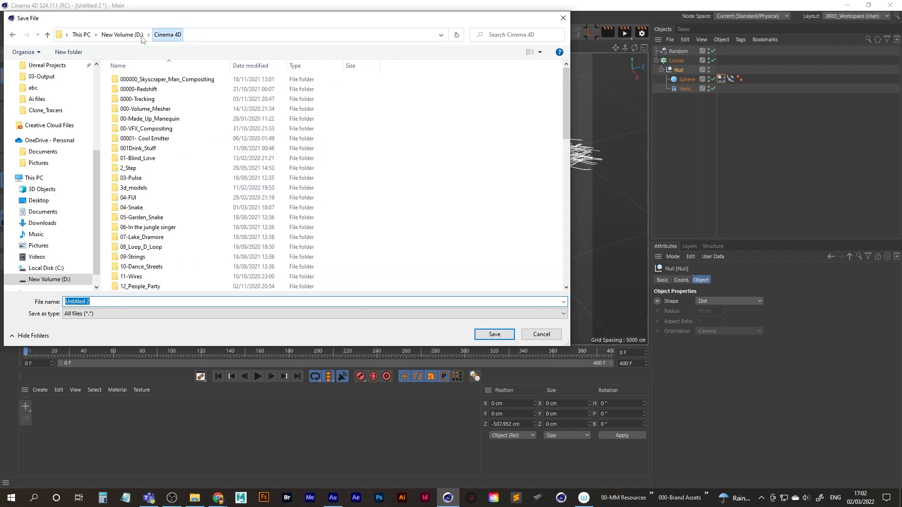
click(150, 177)
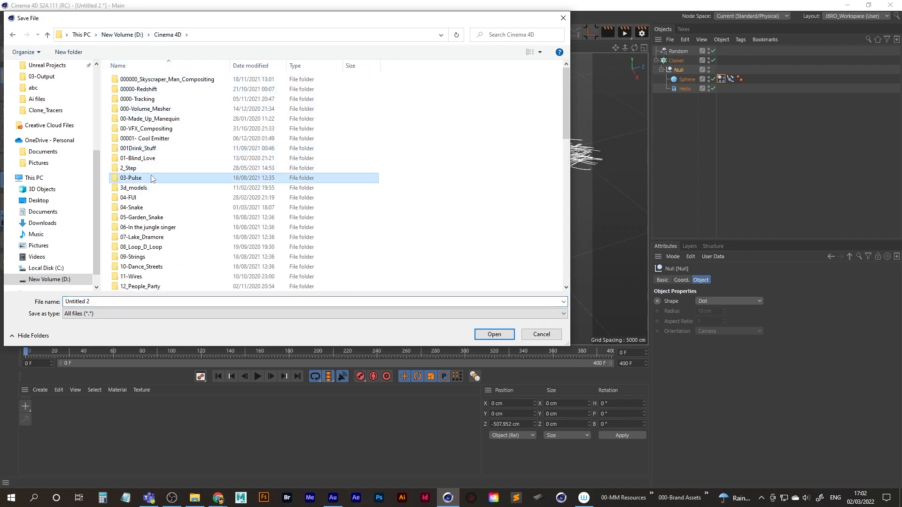
key(2)
key(6)
key(Return)
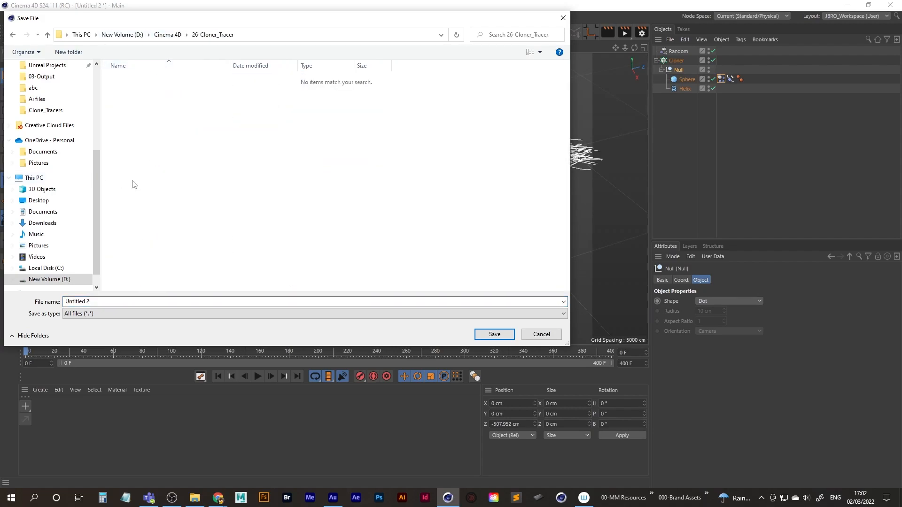
click(96, 303)
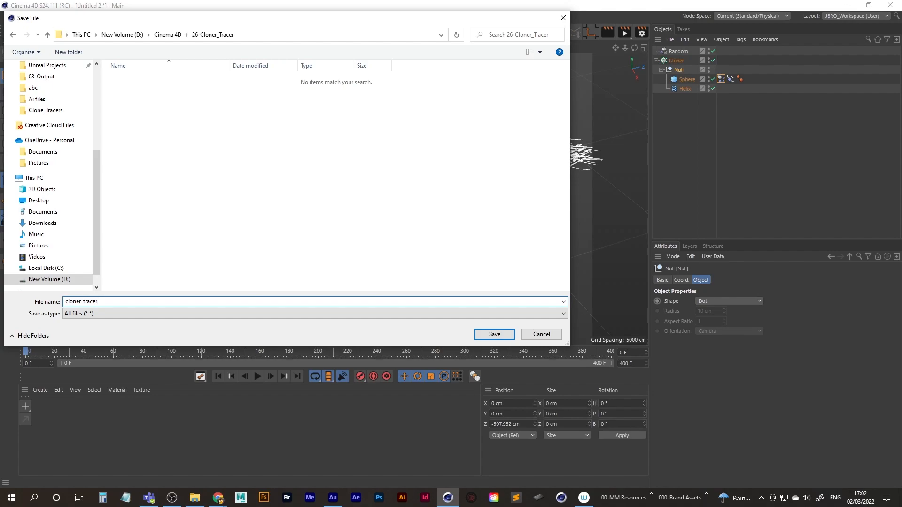
key(Return)
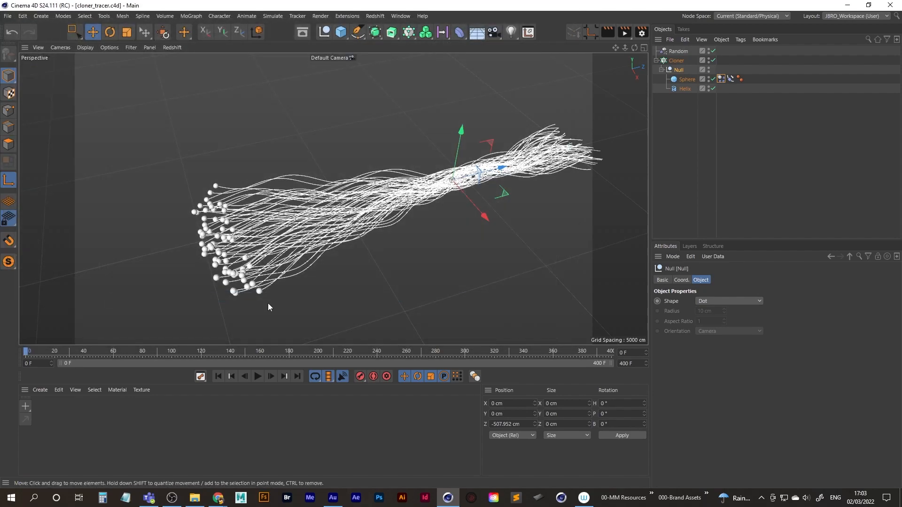
Play the start of the animation to check the spheres' motion along the bundle, and return to the first frame.
alt+middle_drag(328, 233, 264, 211)
alt+drag(264, 211, 275, 231)
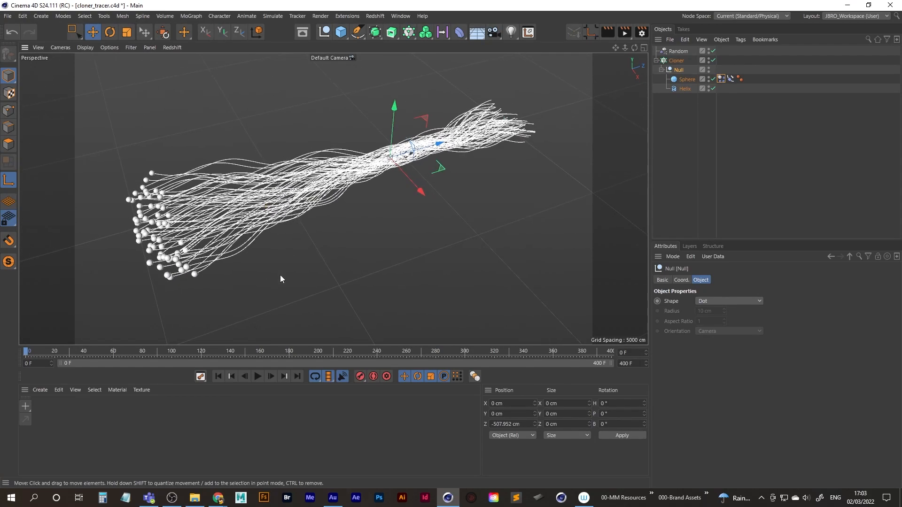
click(257, 377)
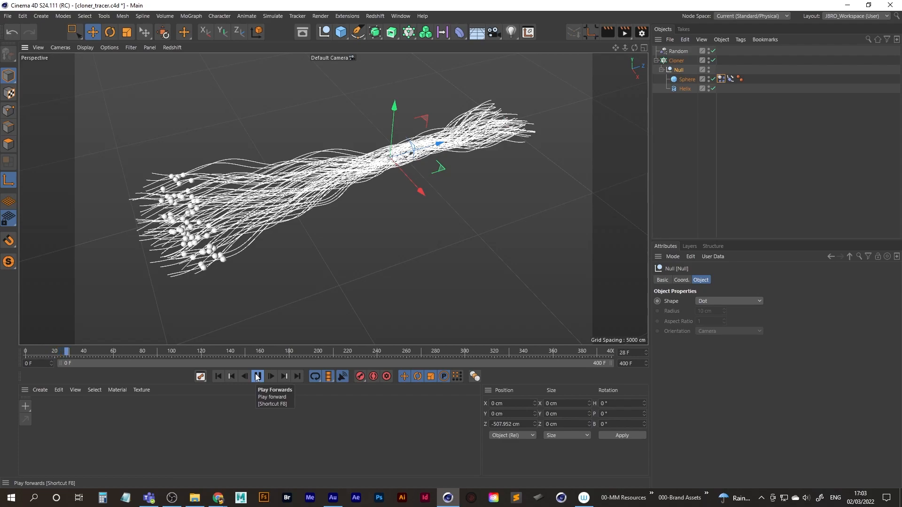
click(257, 376)
click(217, 376)
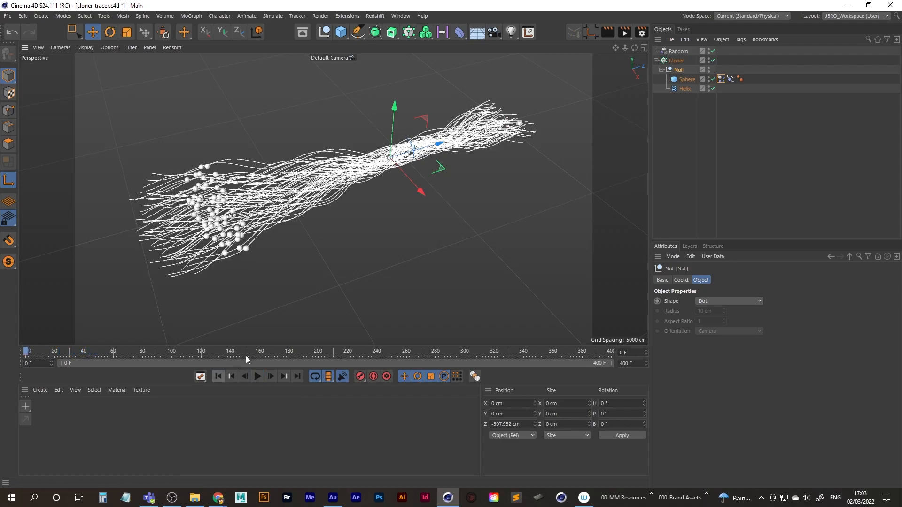
Add a MoGraph Tracer object to the scene.
click(677, 61)
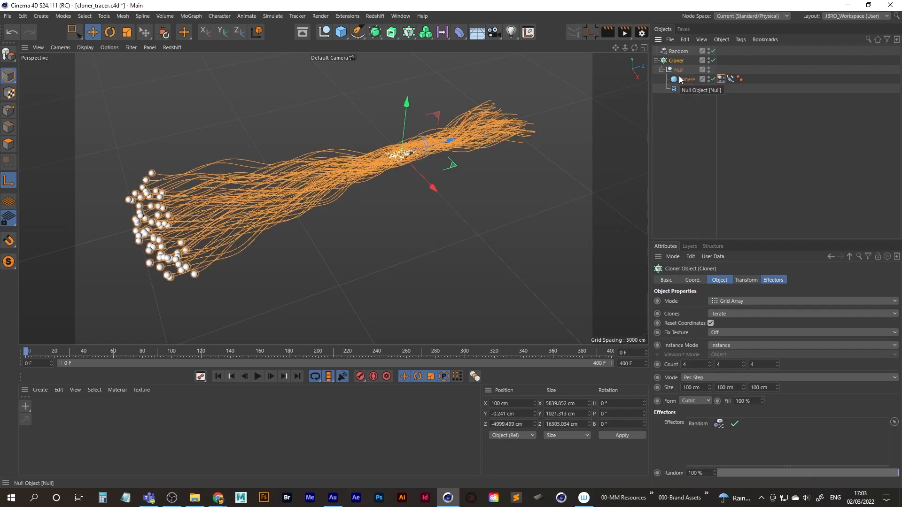
click(691, 118)
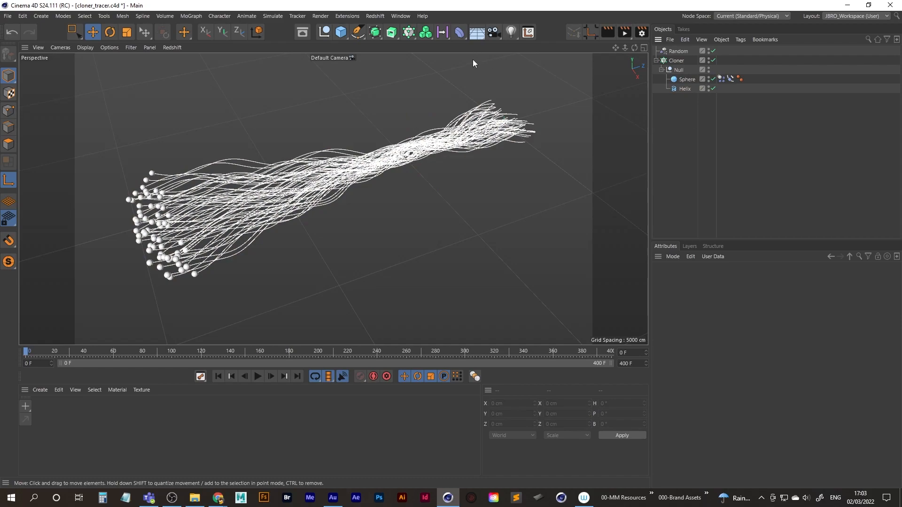
click(409, 35)
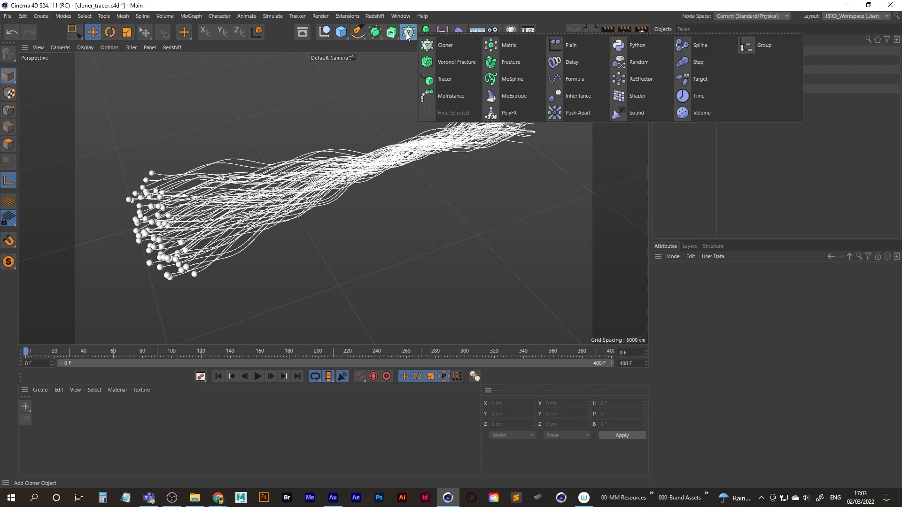
click(442, 79)
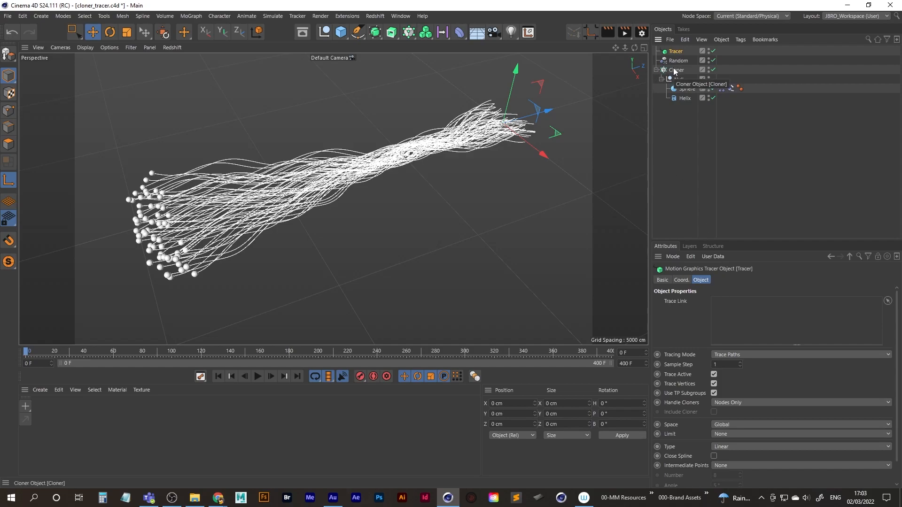
Link the Cloner as the Tracer's Trace Link and hide the Helix in the viewport while playing the start of the animation.
drag(675, 71, 709, 262)
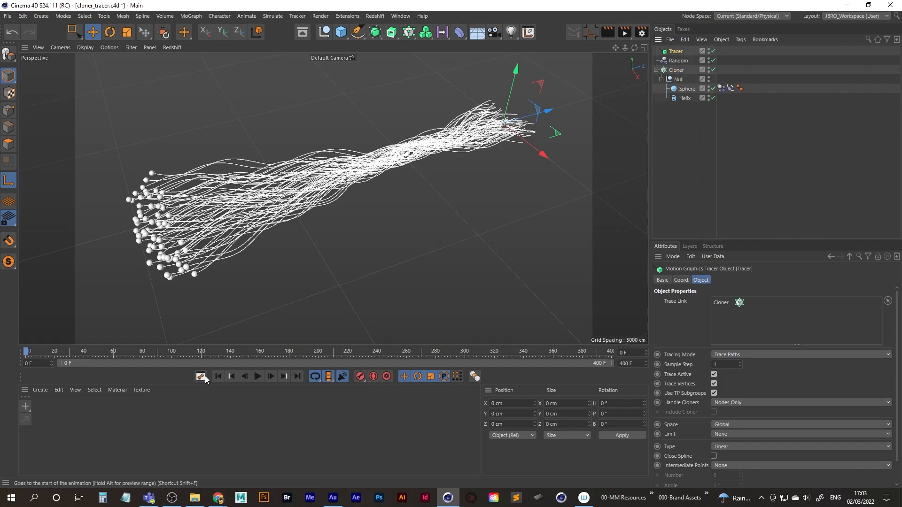
click(259, 376)
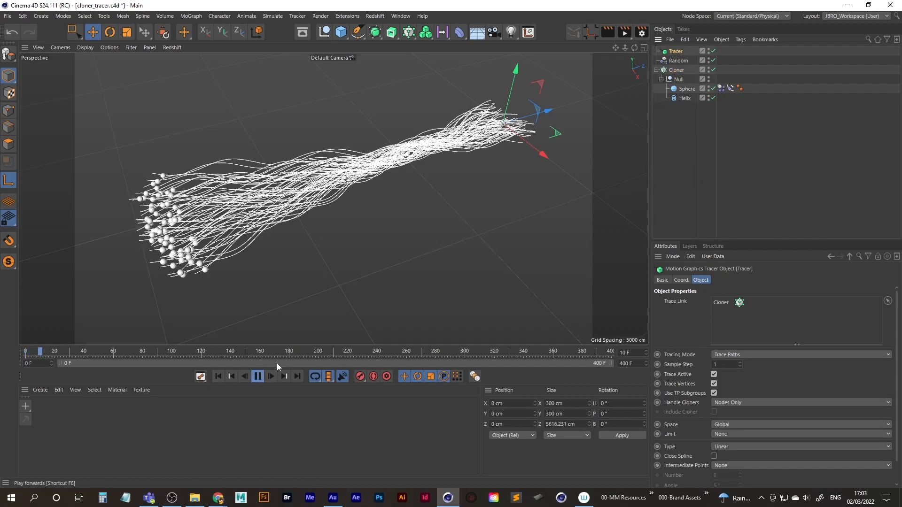
click(709, 96)
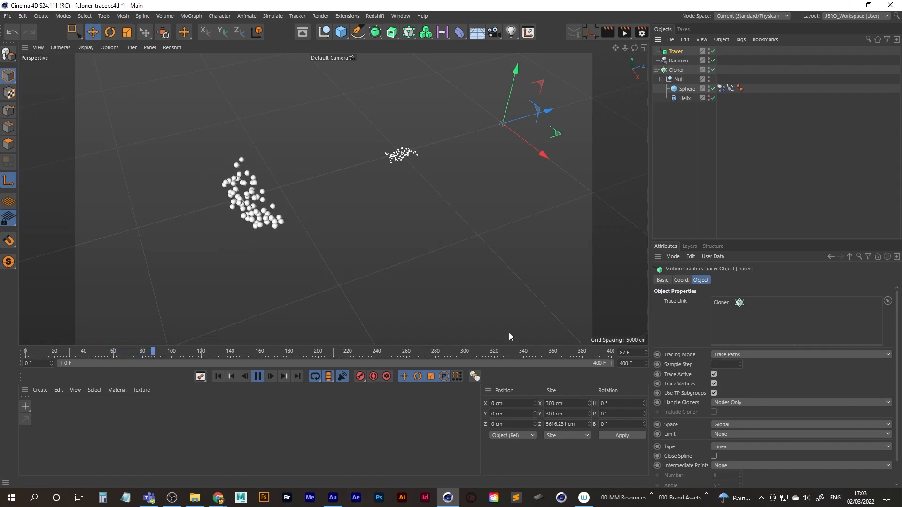
click(214, 376)
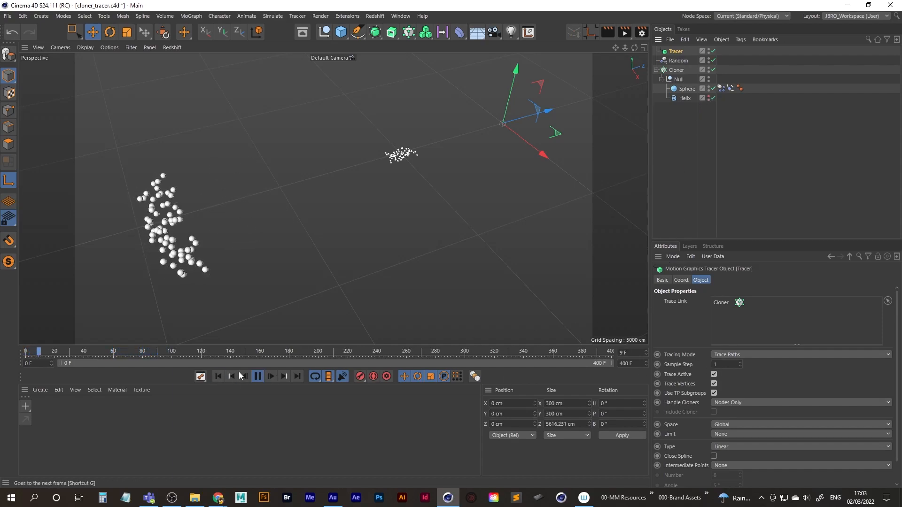
click(257, 376)
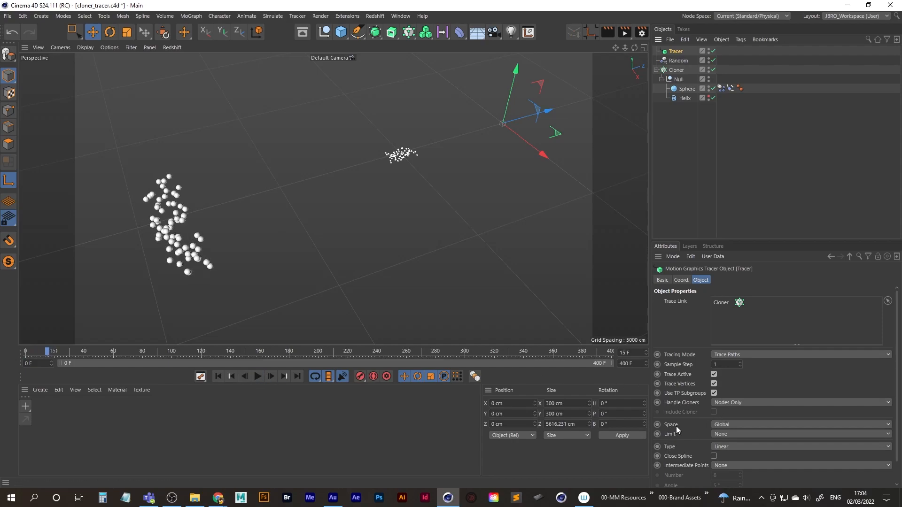
Set the Tracer's Handle Cloners option to Immediate Clones and play the start of the animation to check the traces.
click(748, 404)
click(741, 422)
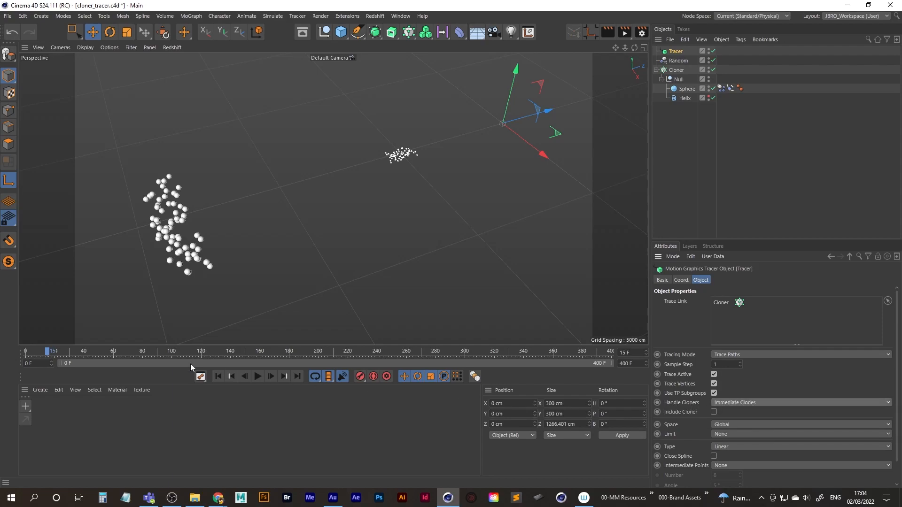
click(217, 377)
click(258, 376)
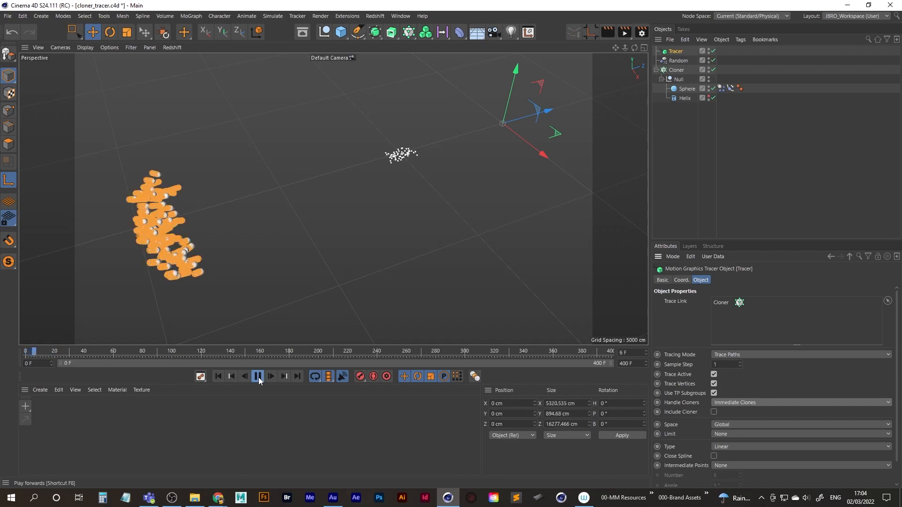
click(258, 376)
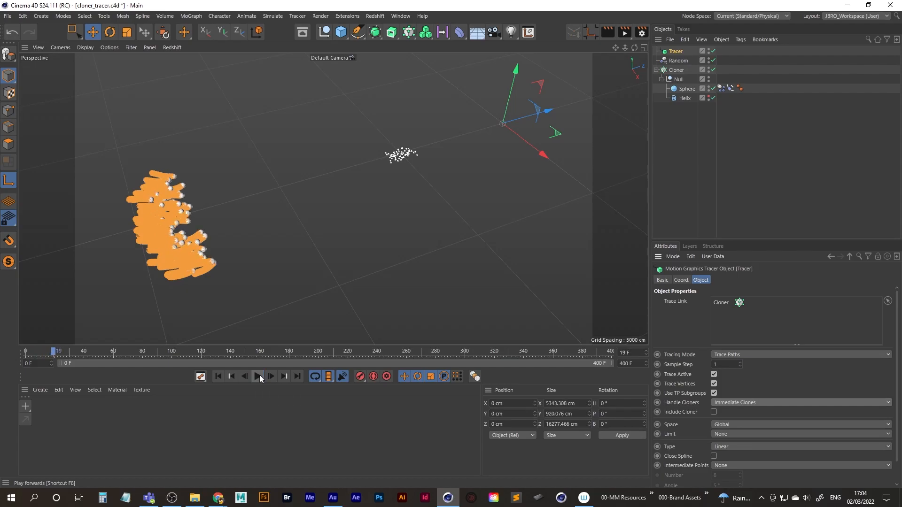
Examine the vertex traces behind the spheres up close and from several angles.
alt+right_drag(184, 207, 266, 190)
alt+middle_drag(141, 229, 202, 216)
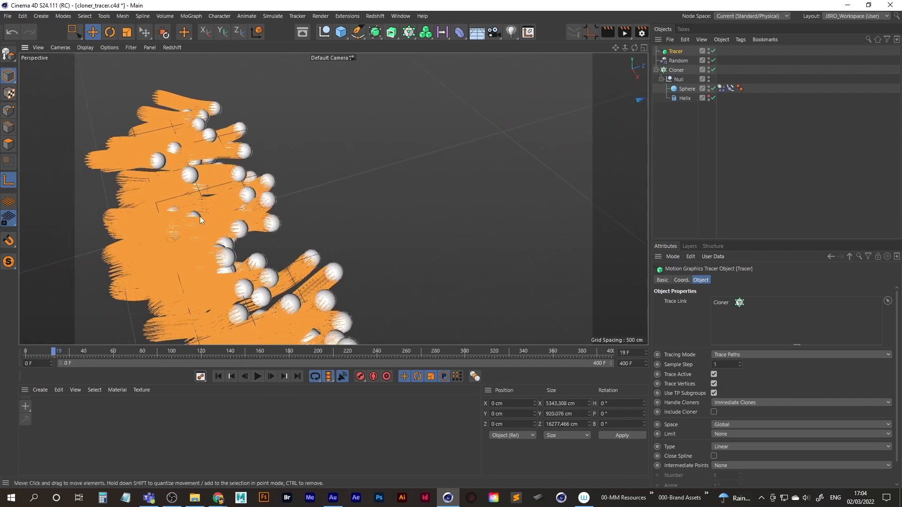
alt+right_drag(202, 215, 263, 216)
alt+middle_drag(270, 237, 305, 216)
alt+right_drag(306, 216, 352, 207)
mouse_move(352, 207)
alt+mouse_down()
mouse_move(342, 191)
mouse_move(413, 201)
mouse_move(402, 210)
mouse_move(371, 202)
alt+mouse_up()
alt+right_drag(371, 201, 352, 218)
alt+middle_drag(352, 218, 321, 220)
alt+drag(323, 223, 290, 202)
mouse_move(290, 202)
alt+right_down()
mouse_move(344, 183)
mouse_move(343, 163)
alt+right_up()
alt+drag(342, 163, 339, 171)
alt+right_drag(331, 175, 199, 237)
alt+middle_drag(315, 202, 269, 220)
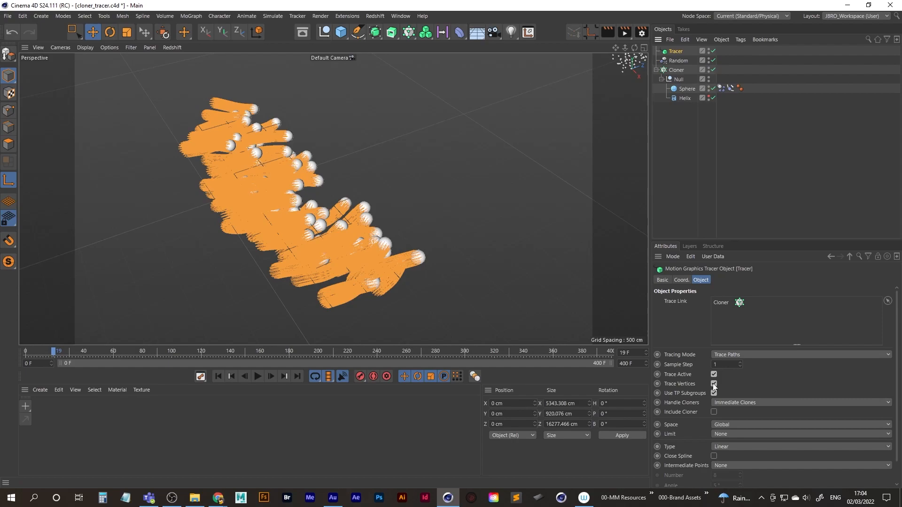
Turn off Trace Vertices on the Tracer and play the animation.
click(258, 376)
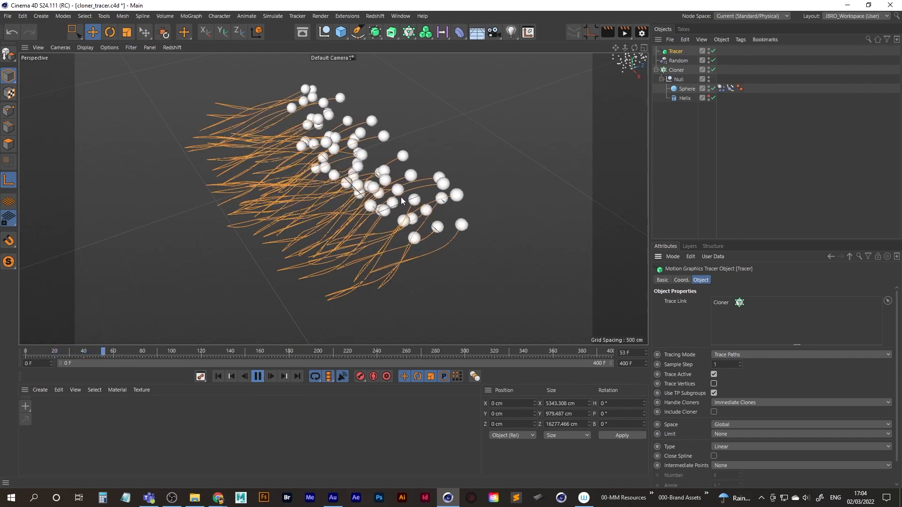
alt+middle_drag(399, 195, 240, 205)
alt+drag(333, 198, 218, 218)
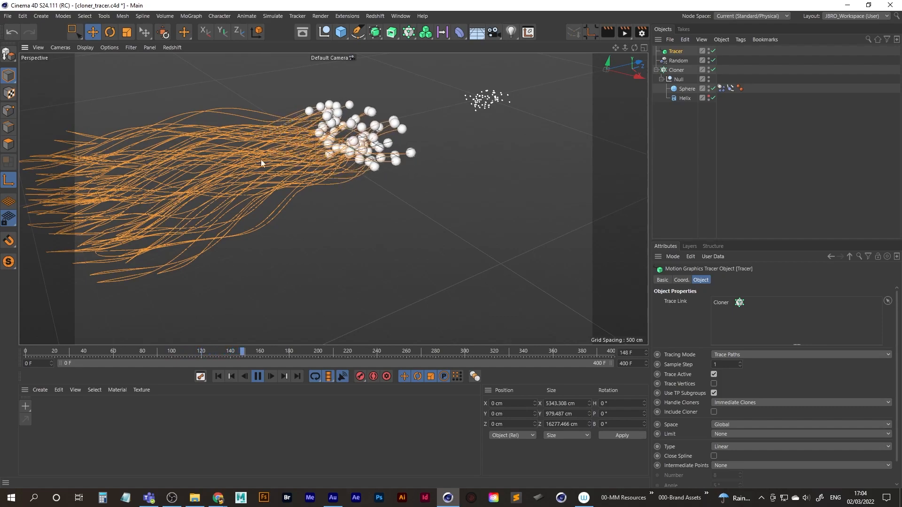
Examine the spheres and their traced paths from several angles almost to the animation's end, and return to the first frame.
alt+drag(393, 171, 365, 209)
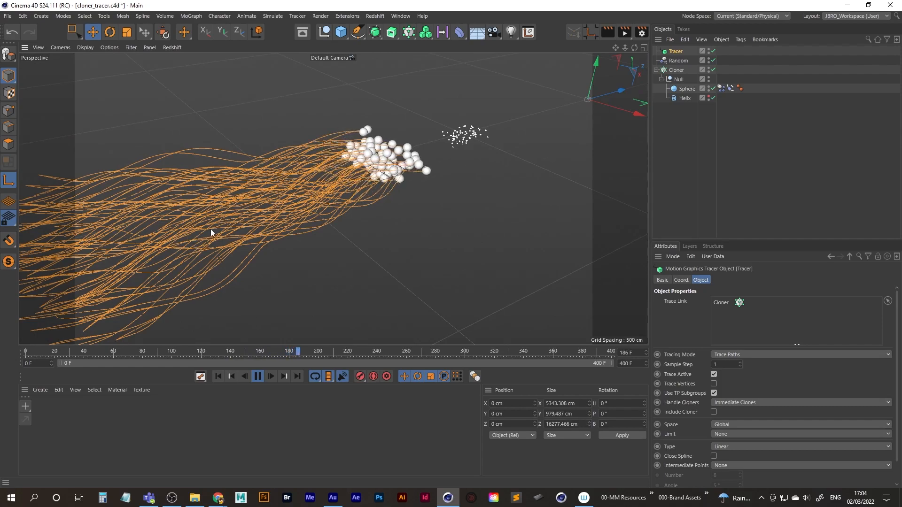
alt+drag(350, 207, 365, 208)
alt+middle_drag(364, 206, 334, 222)
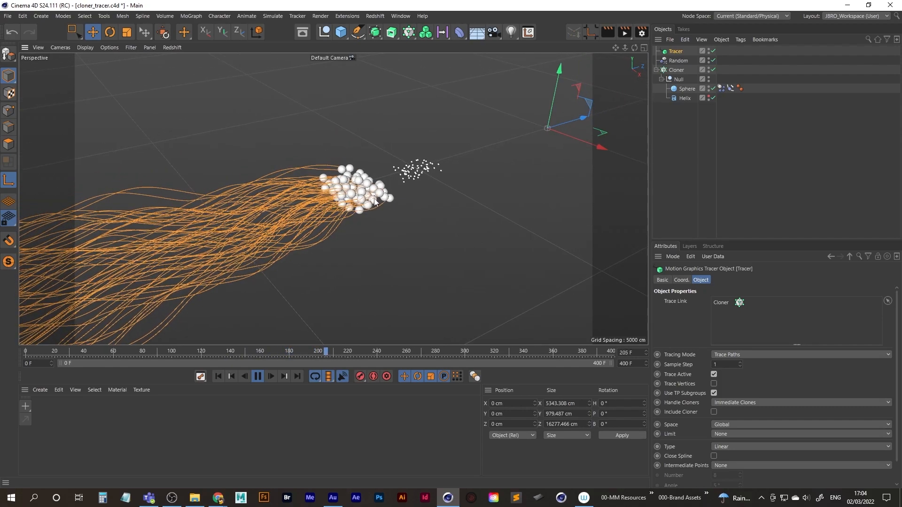
alt+middle_drag(386, 193, 366, 204)
alt+right_drag(367, 207, 384, 185)
alt+drag(385, 185, 464, 168)
alt+right_drag(466, 167, 484, 163)
alt+middle_drag(390, 183, 312, 199)
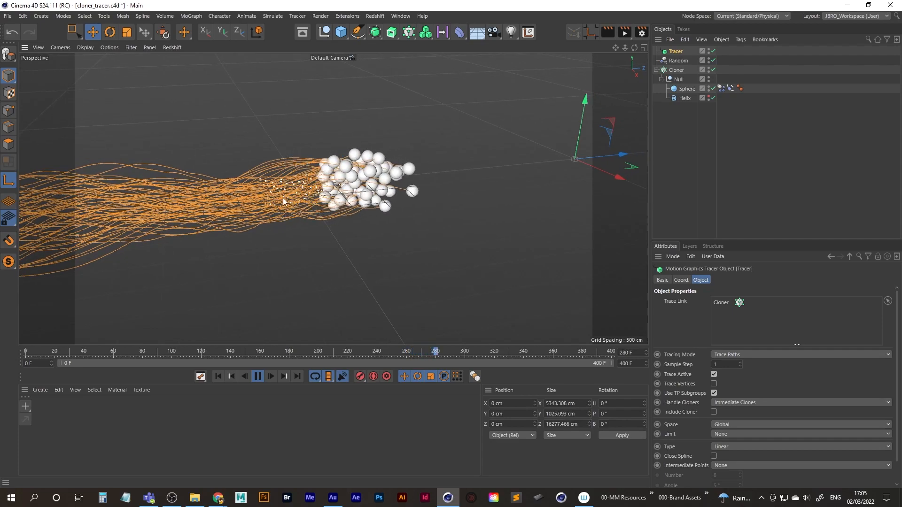
alt+middle_drag(378, 192, 312, 205)
alt+right_drag(312, 205, 404, 193)
alt+middle_drag(403, 192, 337, 190)
alt+right_drag(432, 175, 395, 178)
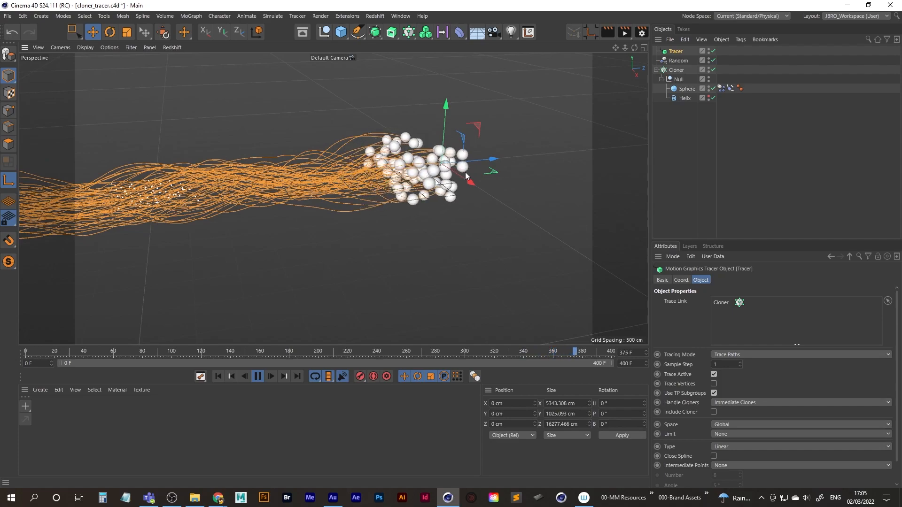
click(258, 376)
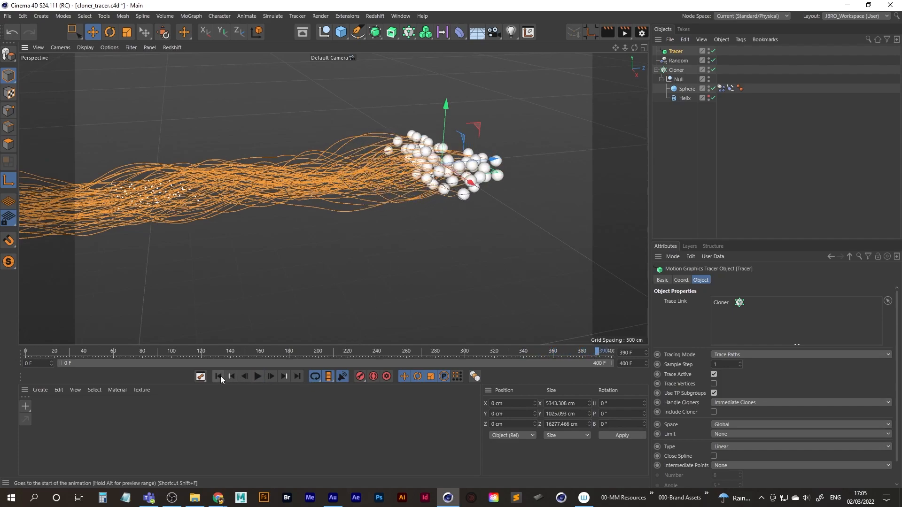
click(218, 376)
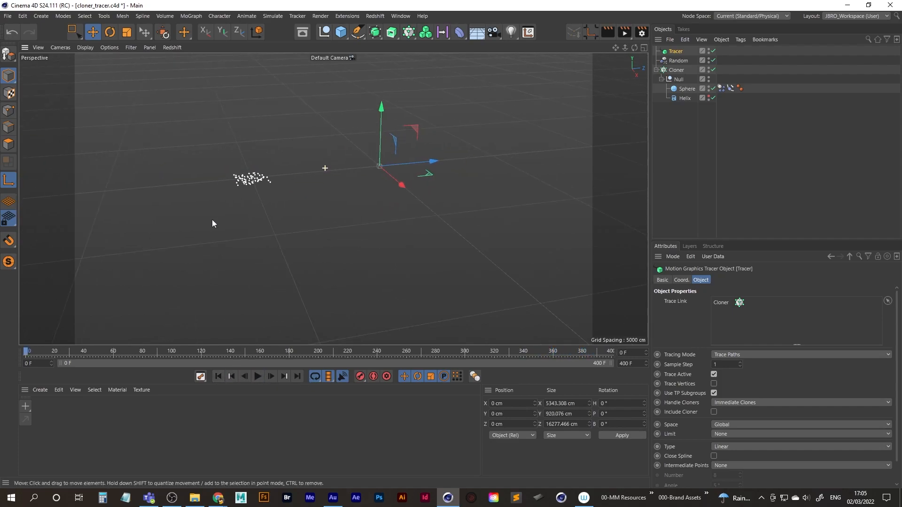
Replay the start of the animation several times to check how the traces begin at the spheres, returning to the first frame.
alt+middle_drag(213, 220, 364, 203)
alt+middle_drag(203, 257, 336, 262)
alt+middle_drag(258, 280, 310, 282)
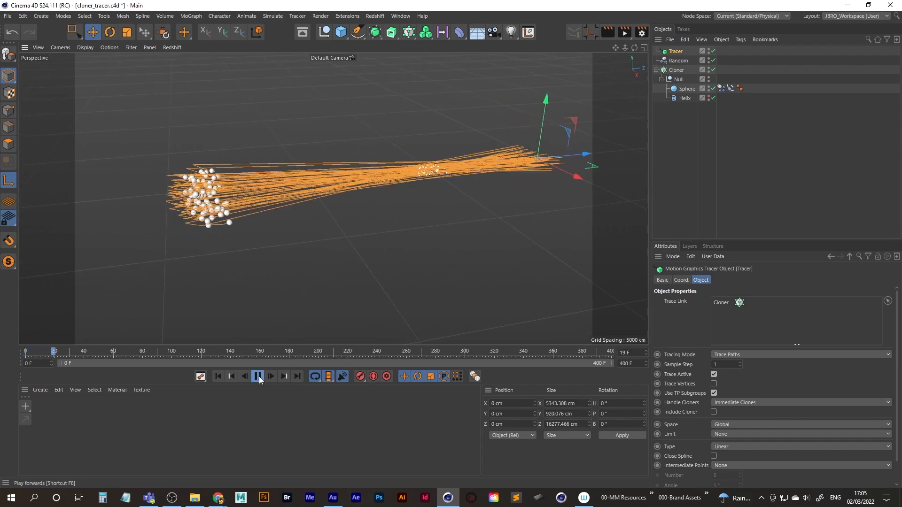
click(218, 376)
click(257, 376)
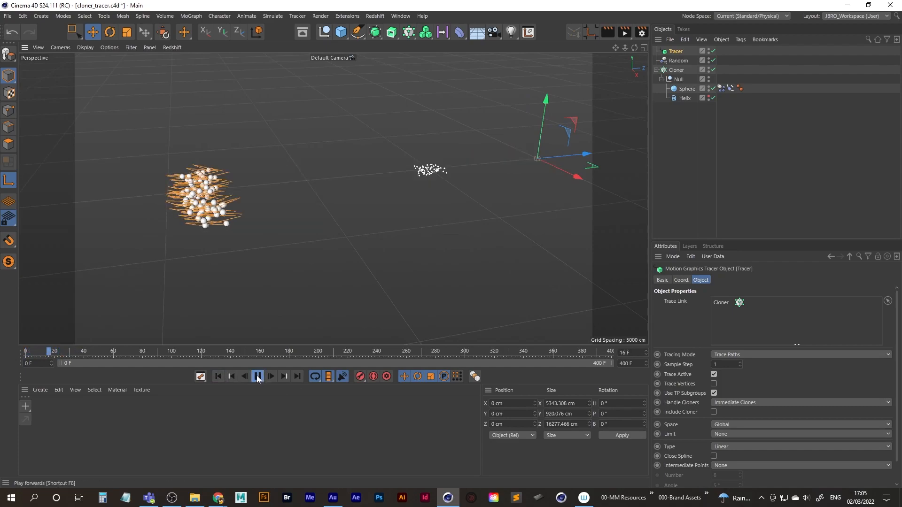
click(257, 377)
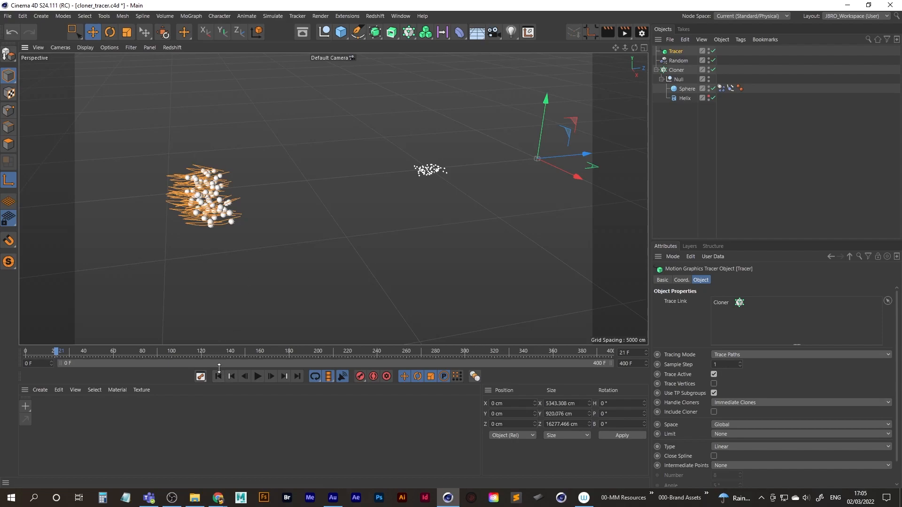
click(257, 376)
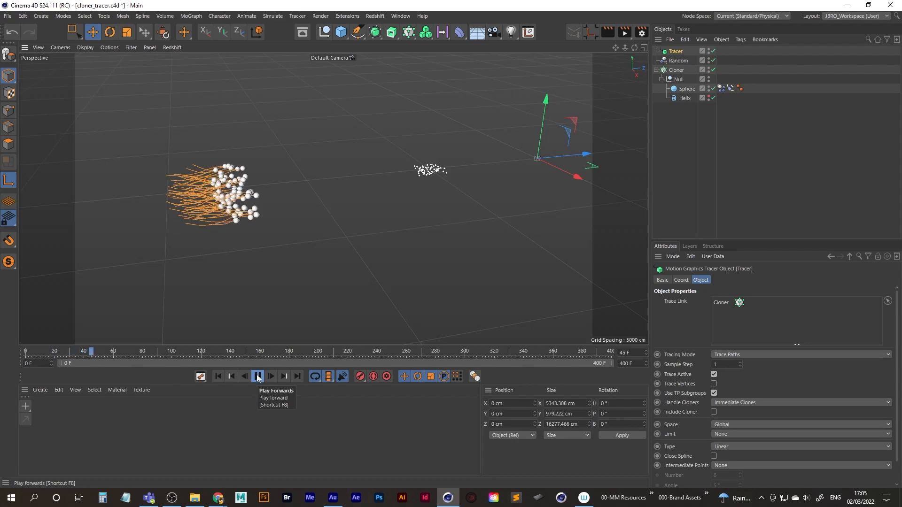
click(257, 376)
click(218, 376)
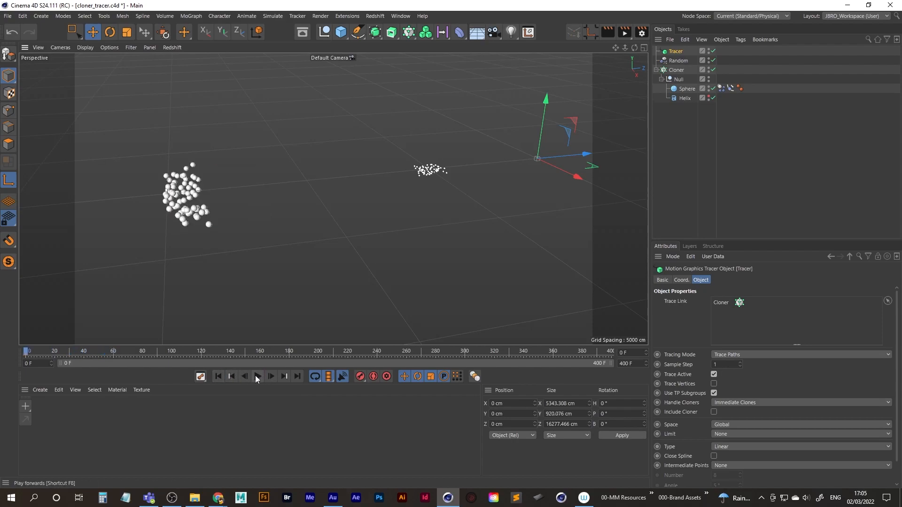
click(256, 376)
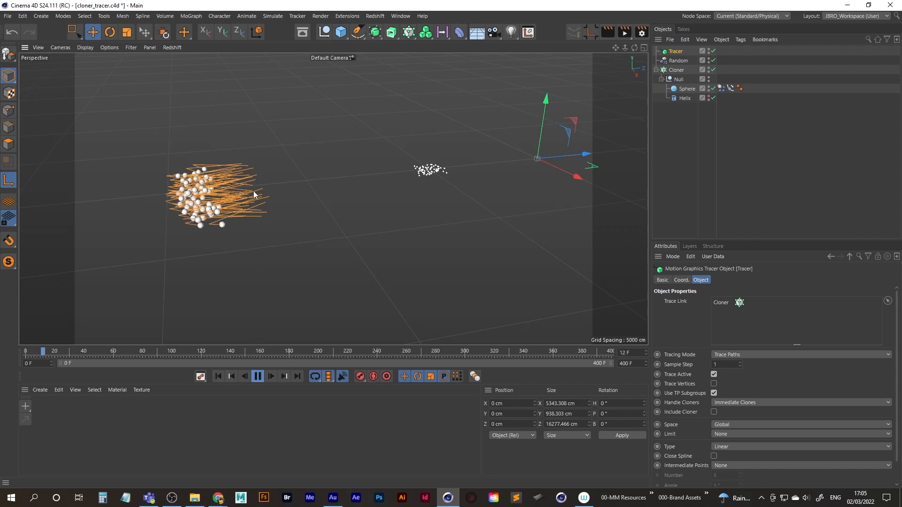
click(257, 376)
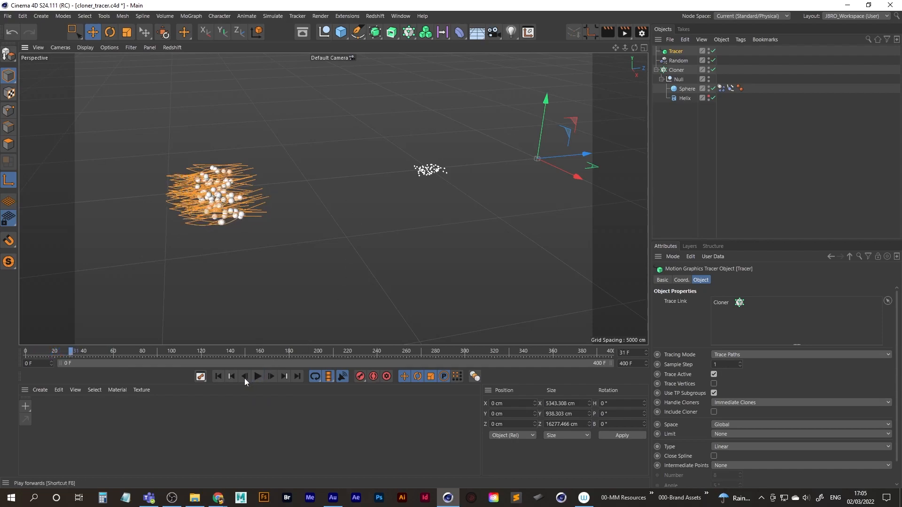
click(217, 376)
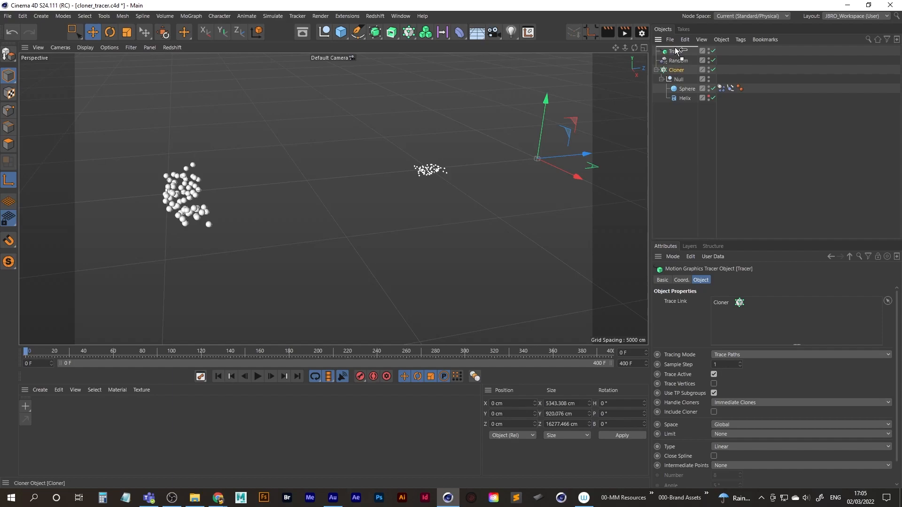
Move the Cloner to the top of the object hierarchy and test playback with the Random effector above the Tracer, restoring it below.
drag(677, 51, 685, 55)
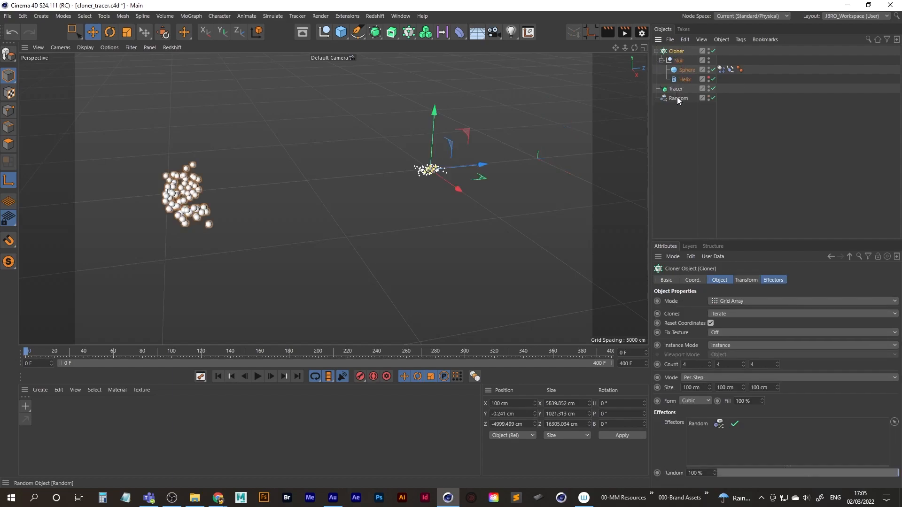
drag(678, 98, 683, 86)
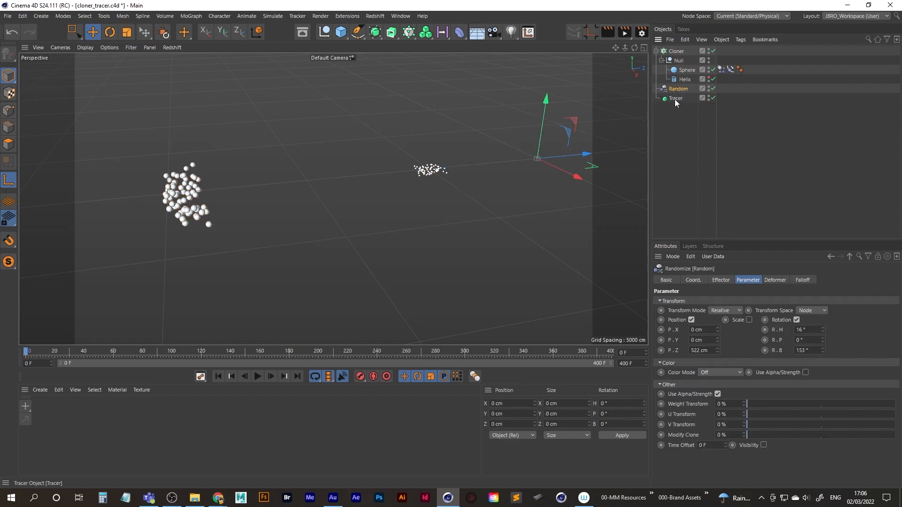
click(257, 377)
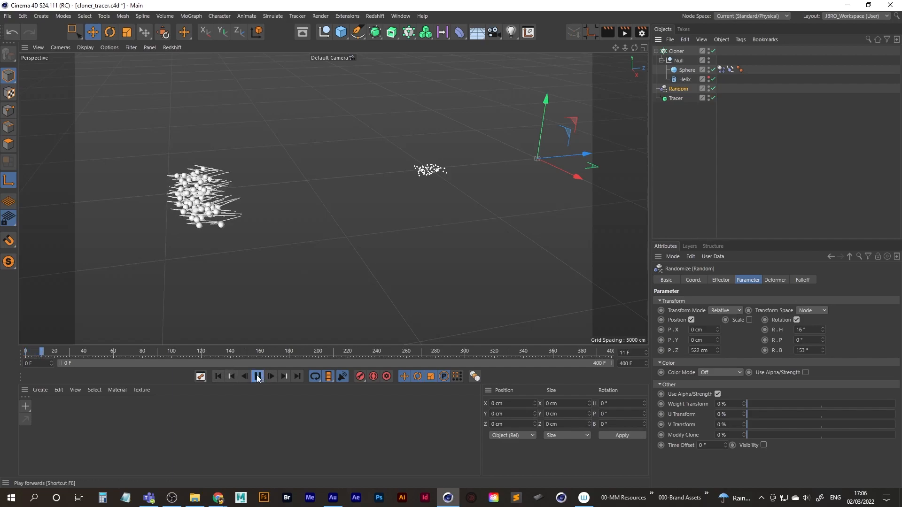
click(257, 379)
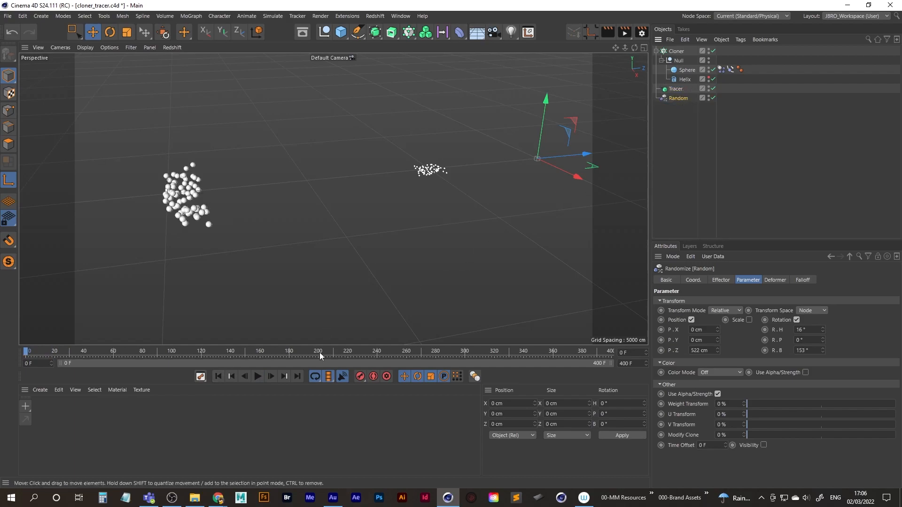
Replay the animation from the first frame to check the traced paths with the Tracer placed directly after the Cloner.
click(257, 376)
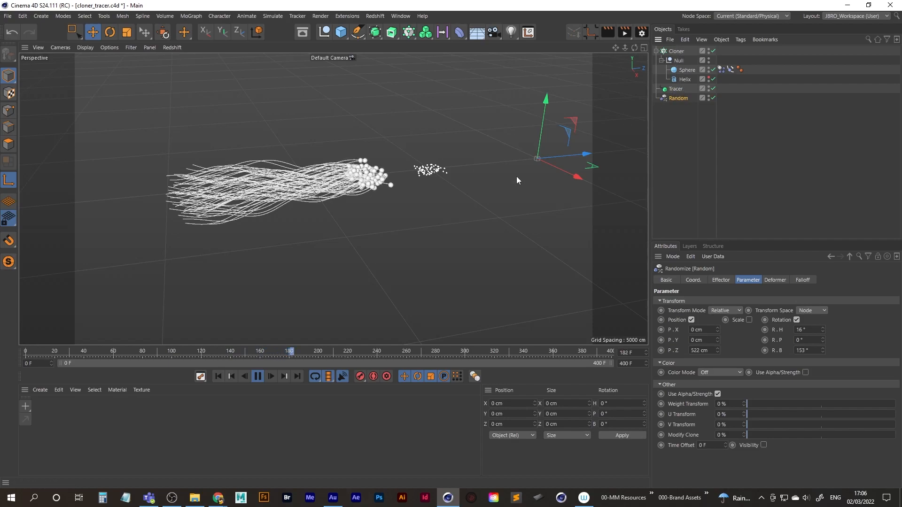
click(219, 378)
click(259, 377)
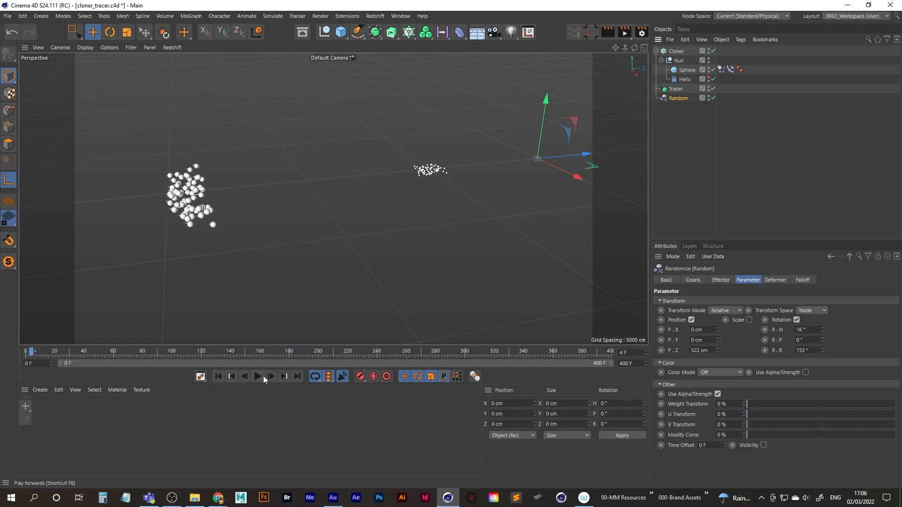
click(257, 376)
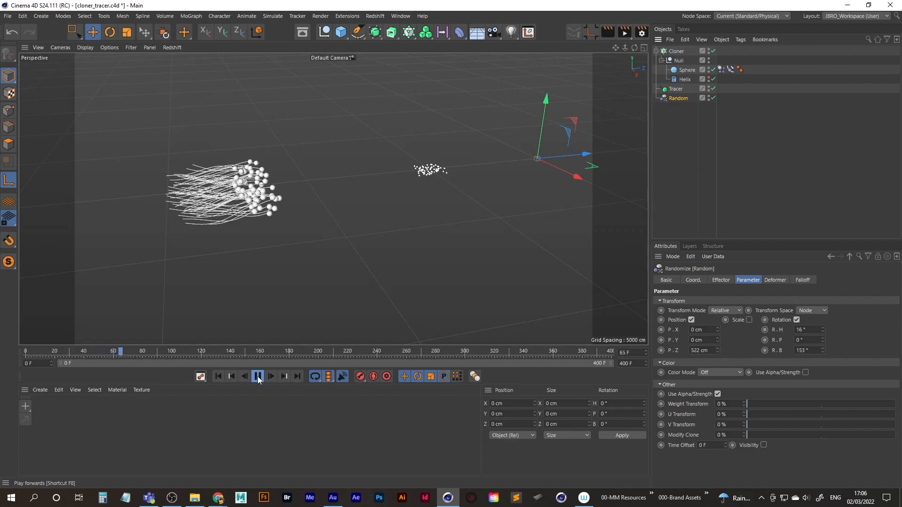
click(258, 378)
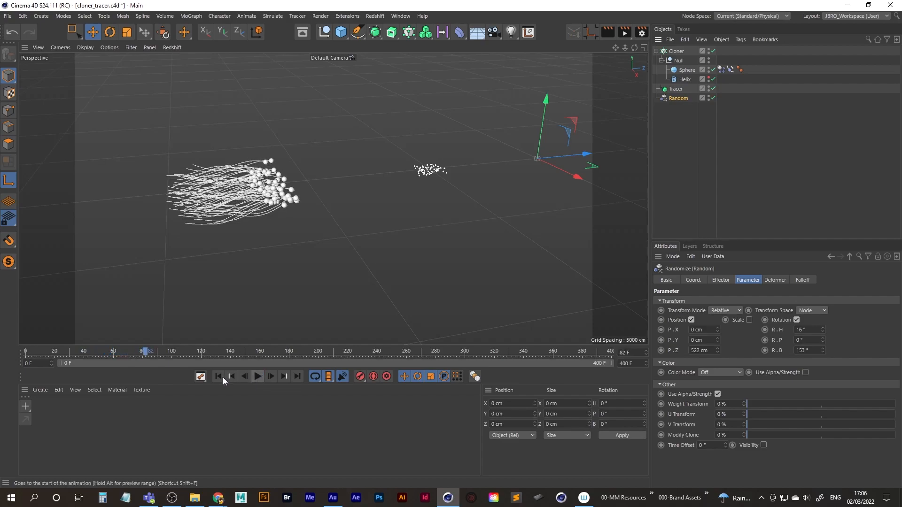
Review the Force and Cache settings of the Sphere's Dynamics Body tag while replaying the animation to compare the spheres with their traced paths.
click(722, 70)
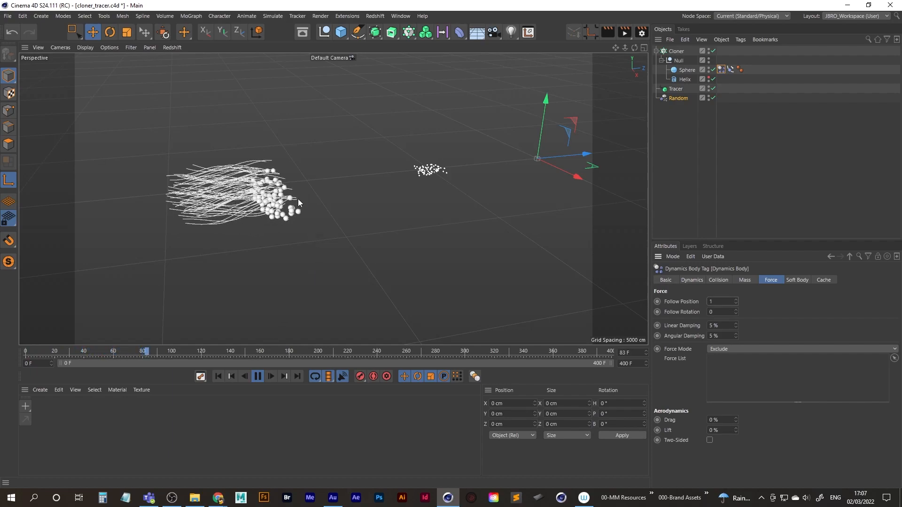
scroll(329, 194, up, 4)
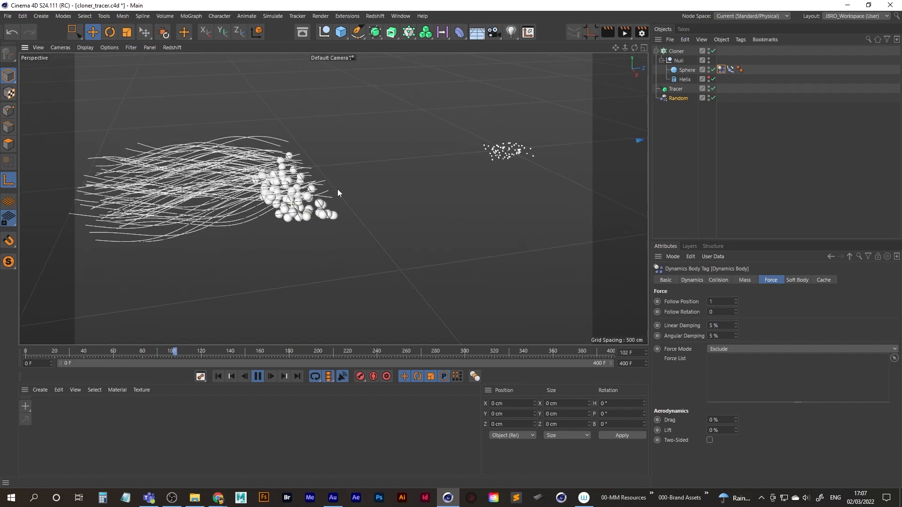
alt+drag(327, 203, 360, 206)
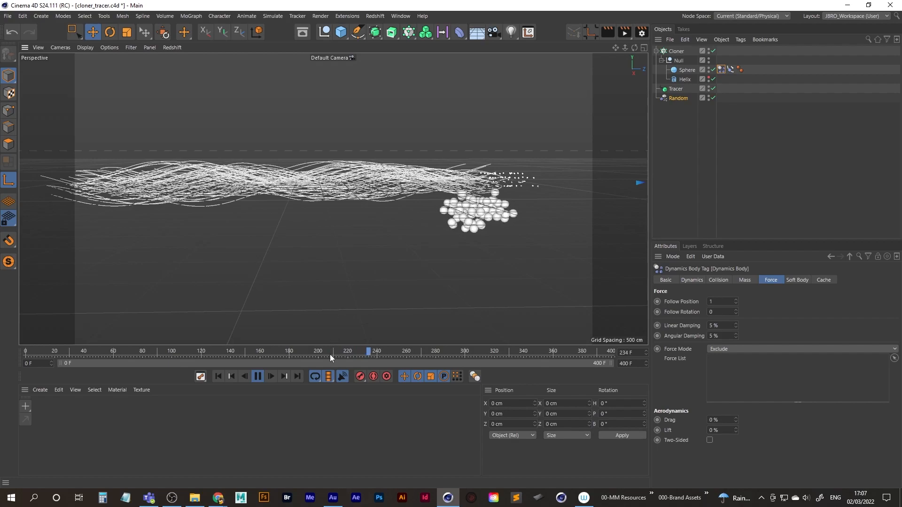
click(258, 377)
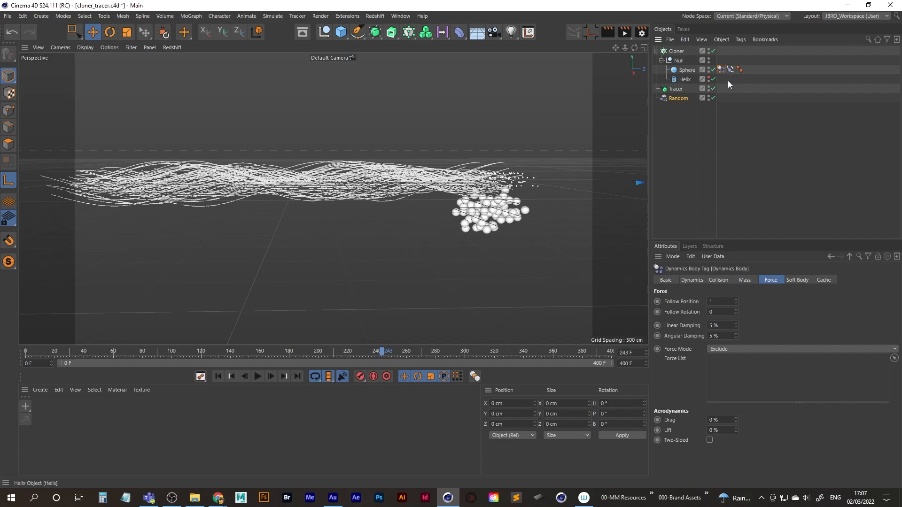
click(823, 280)
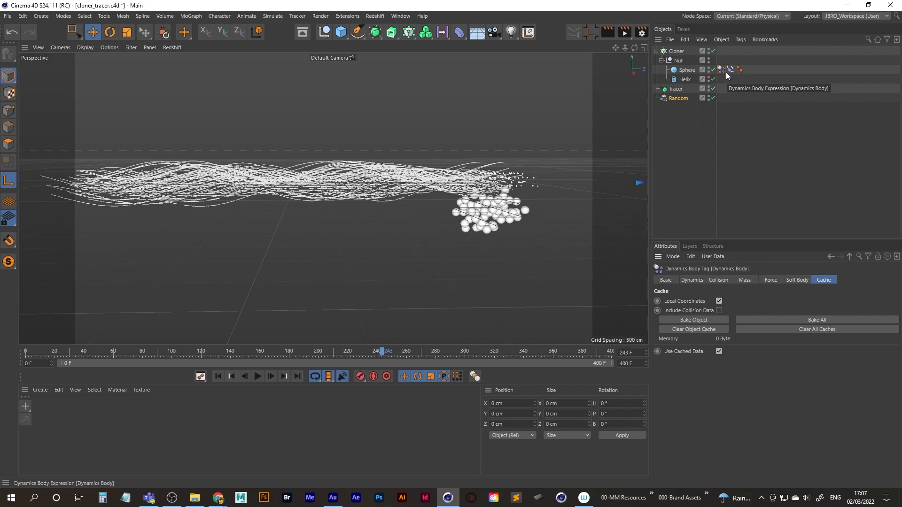
click(217, 376)
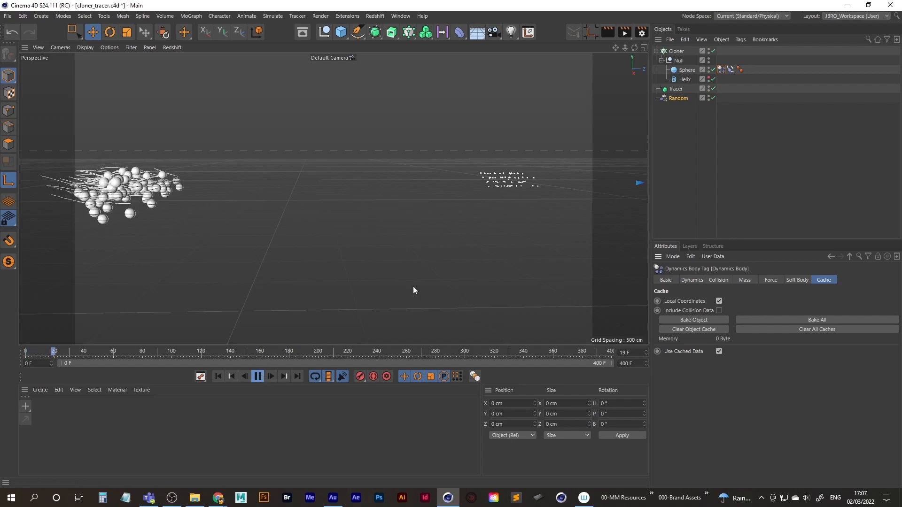
click(709, 78)
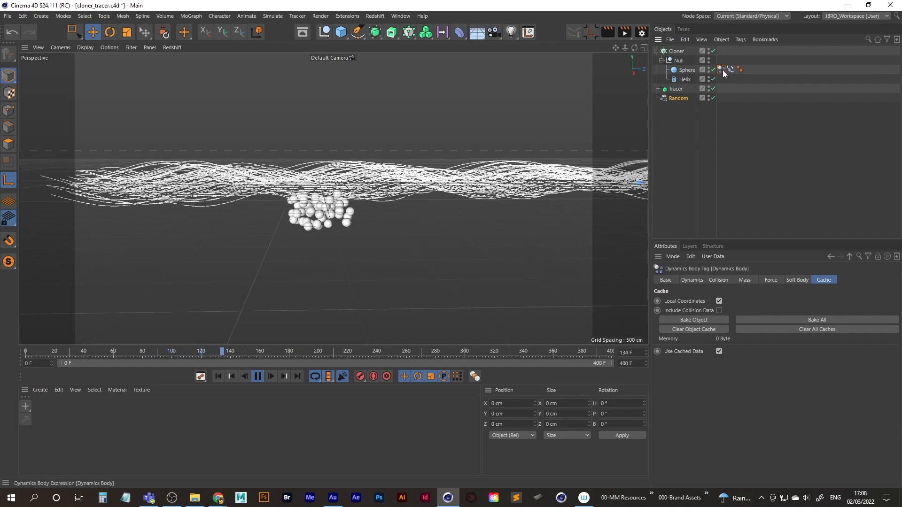
click(770, 279)
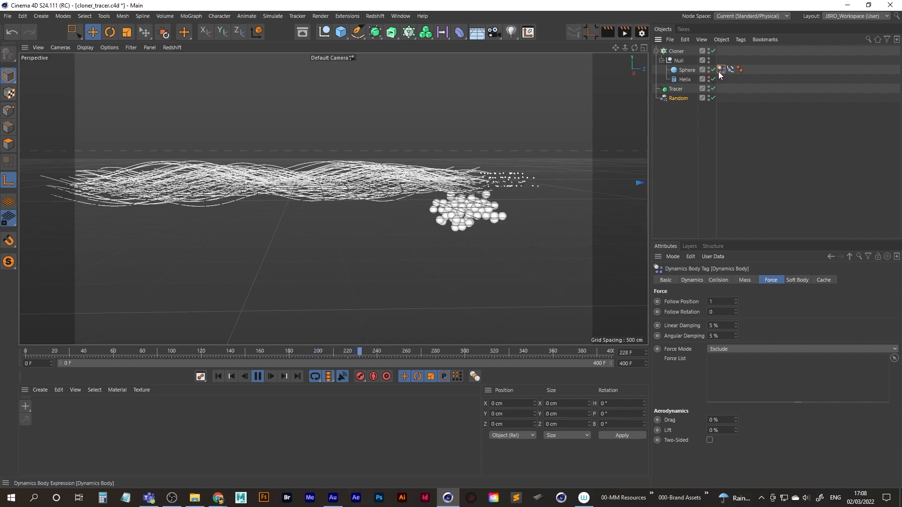
click(258, 377)
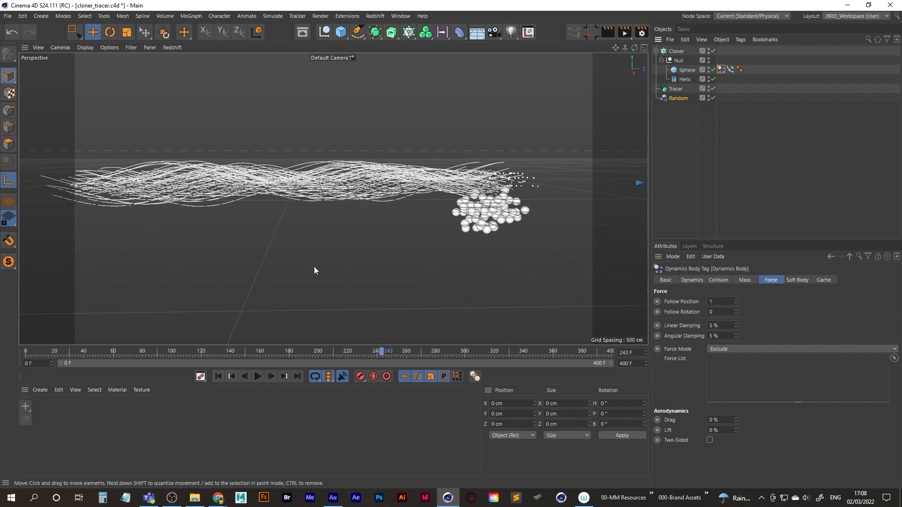
Set the Dynamics Body's Follow Position to 3.5 and test the playback, returning to the first frame.
click(219, 377)
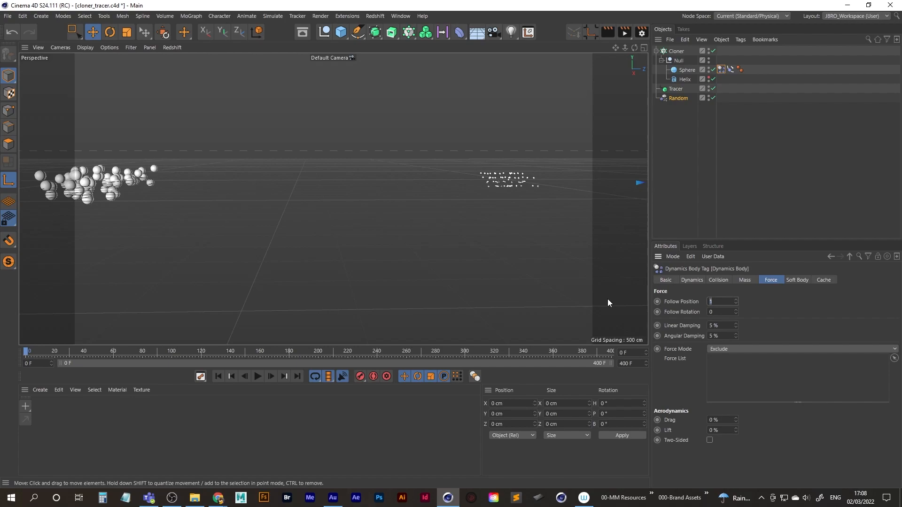
text(.5)
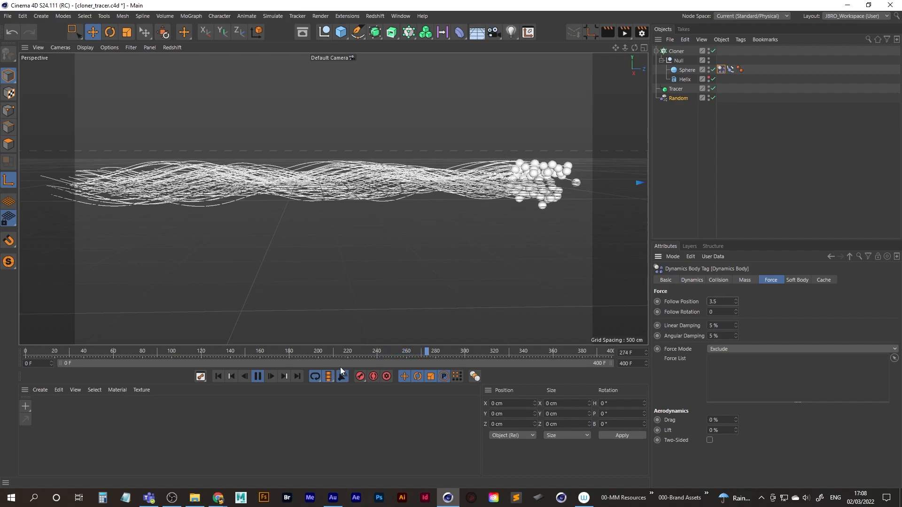
click(257, 376)
click(218, 376)
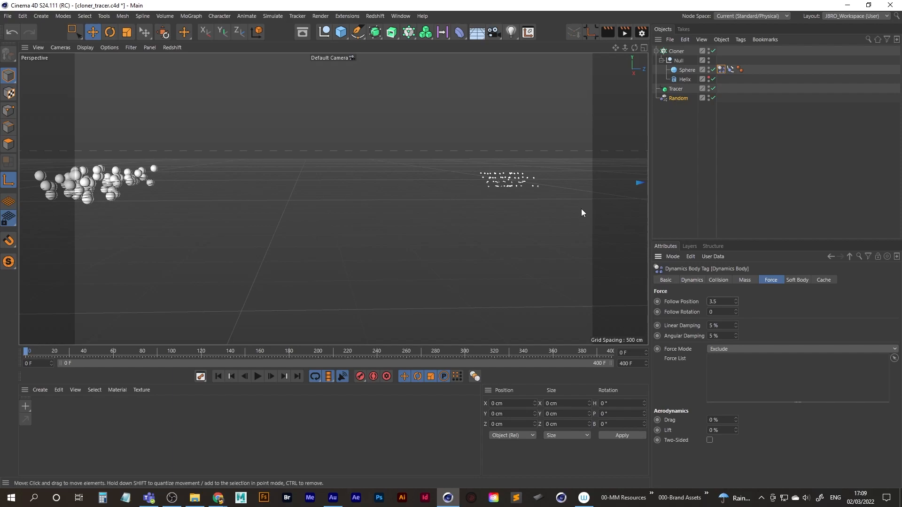
Try a Turbulence force with a strength of 700 cm on the spheres during playback and delete it.
click(682, 112)
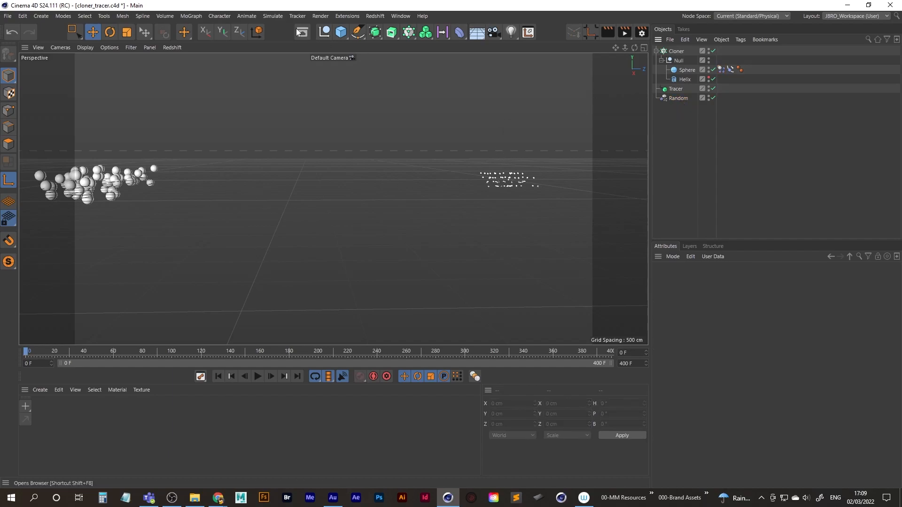
click(271, 16)
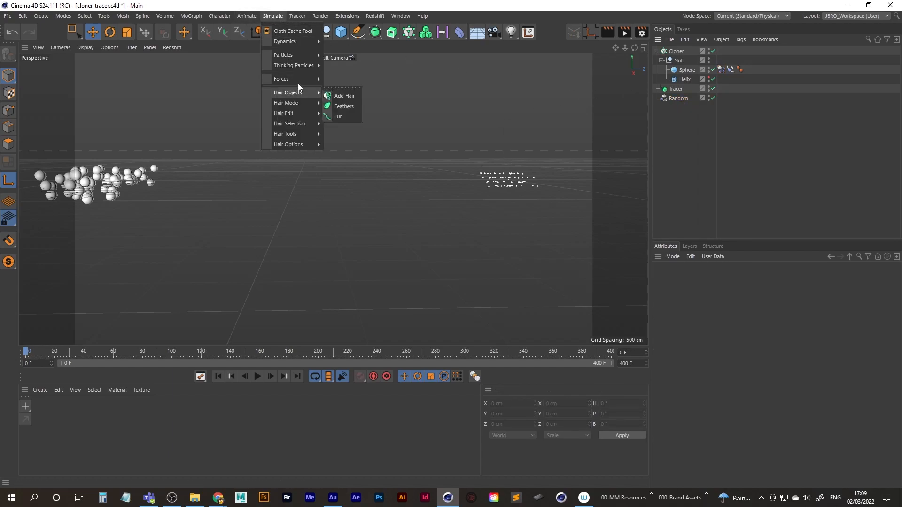
mouse_move(297, 80)
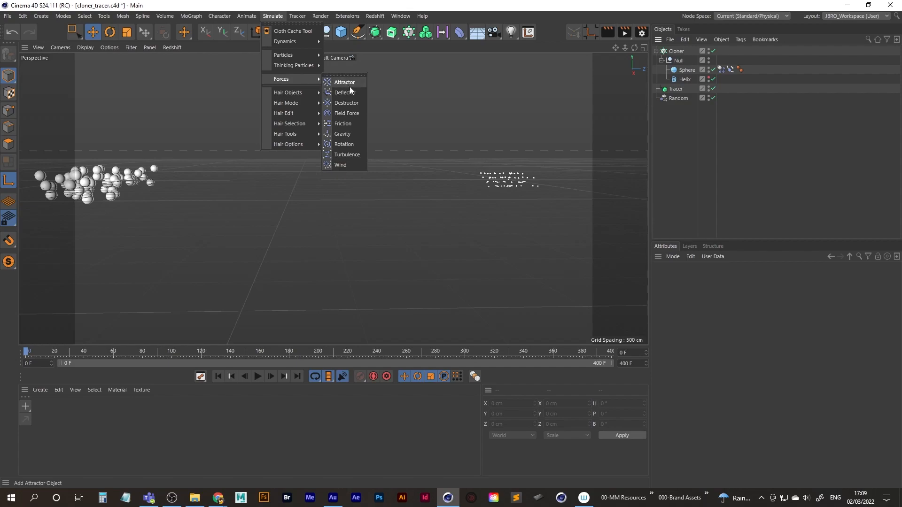
click(348, 155)
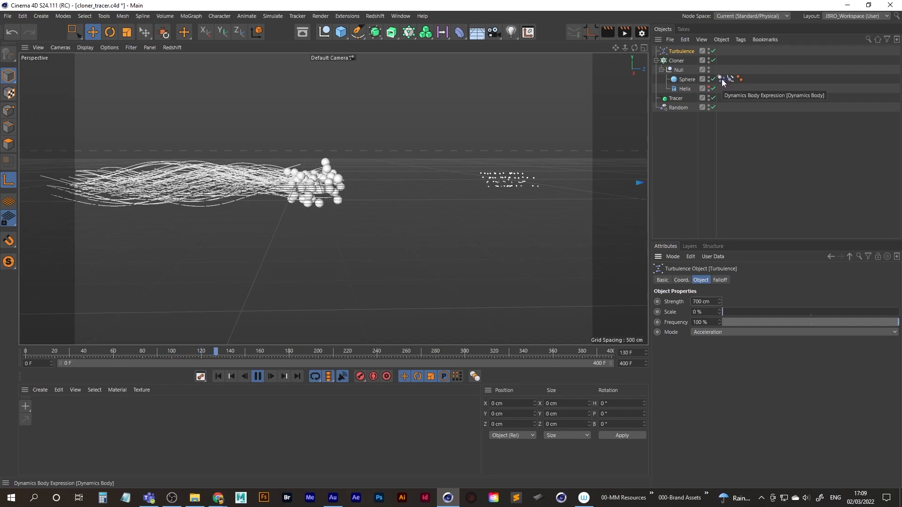
click(257, 376)
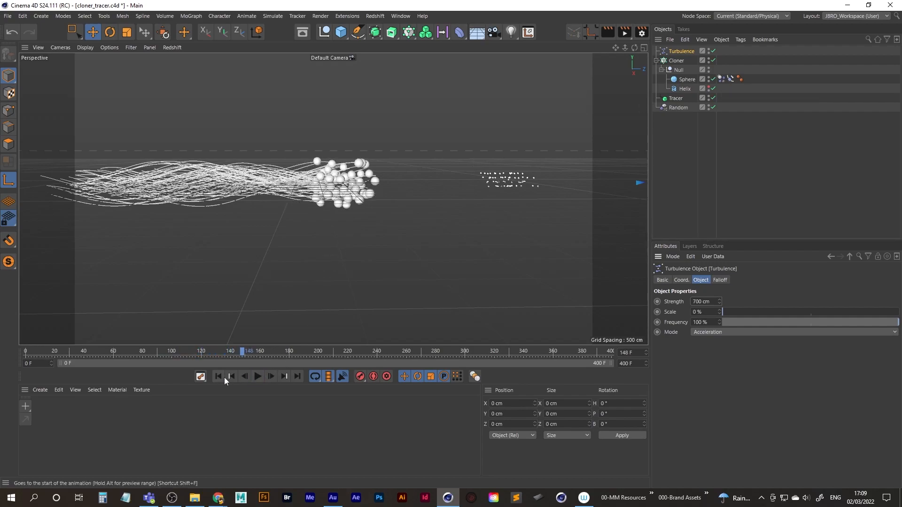
click(223, 376)
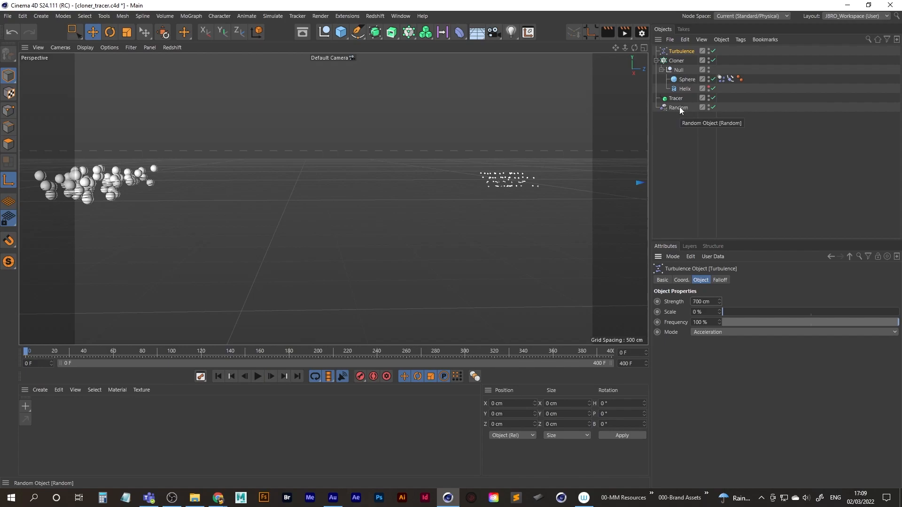
key(Delete)
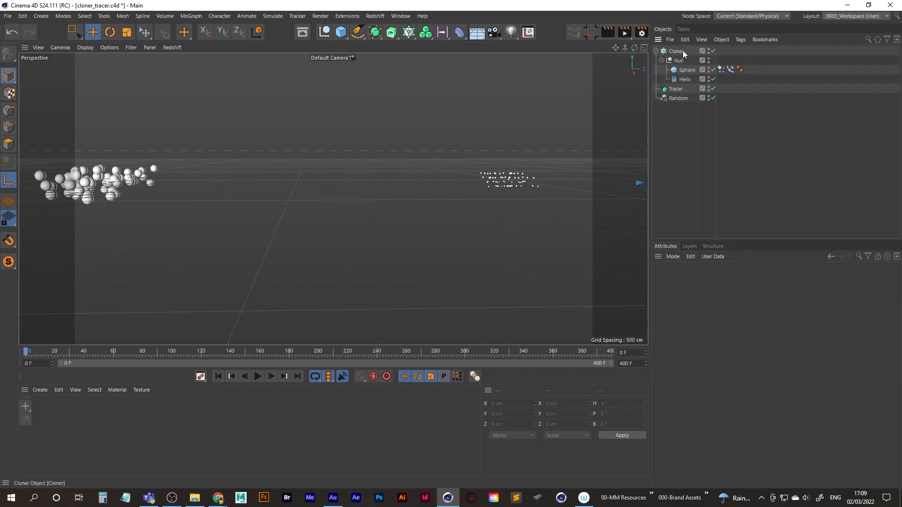
Replay the animation and examine the colliding spheres and their traces from several angles, returning to the first frame.
click(258, 376)
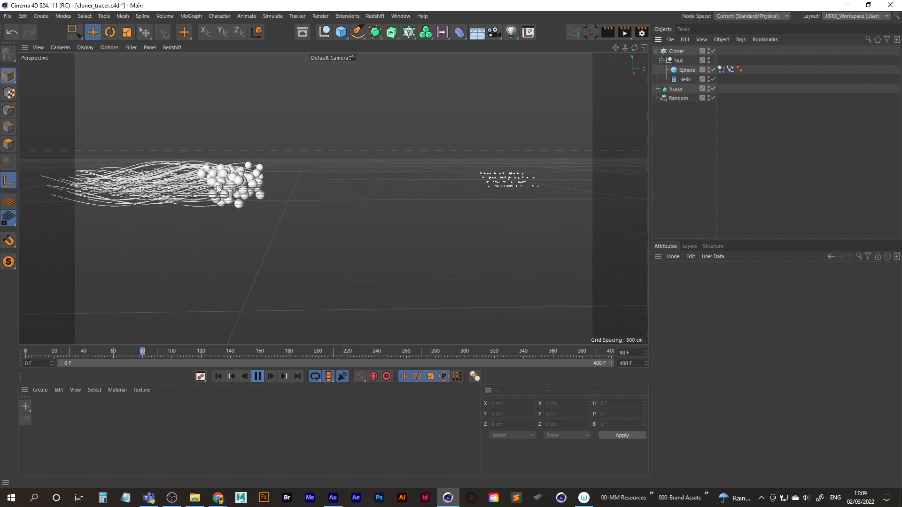
alt+right_drag(225, 186, 297, 174)
alt+drag(296, 173, 333, 199)
alt+middle_drag(217, 194, 235, 192)
alt+right_drag(235, 192, 249, 194)
alt+middle_drag(234, 198, 273, 207)
alt+middle_drag(280, 153, 292, 172)
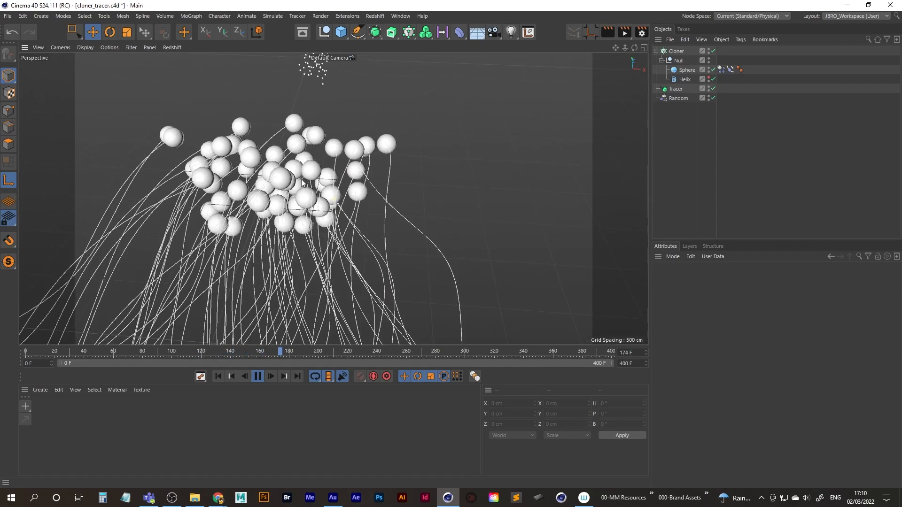
alt+drag(292, 171, 249, 137)
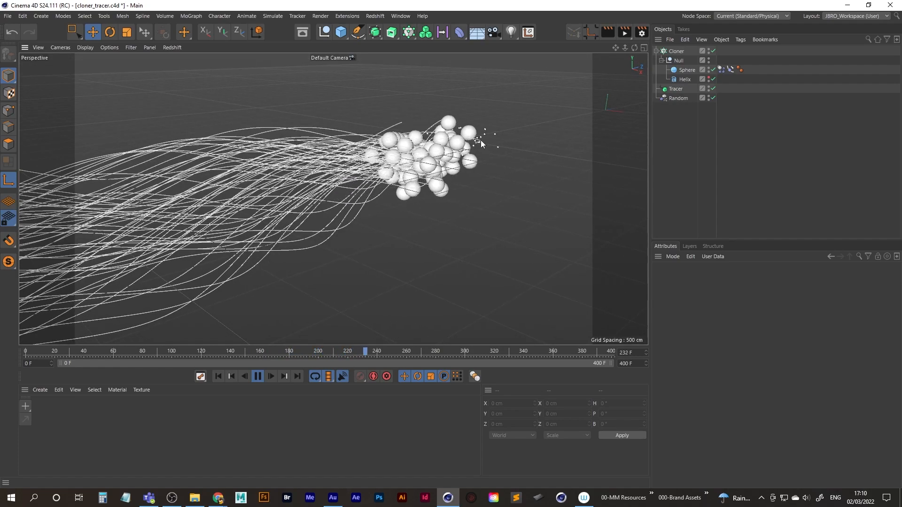
click(258, 377)
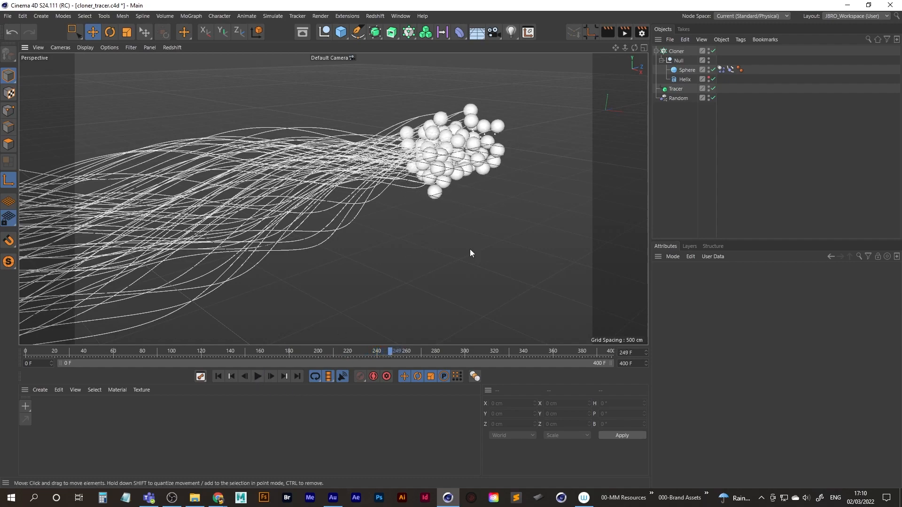
click(219, 378)
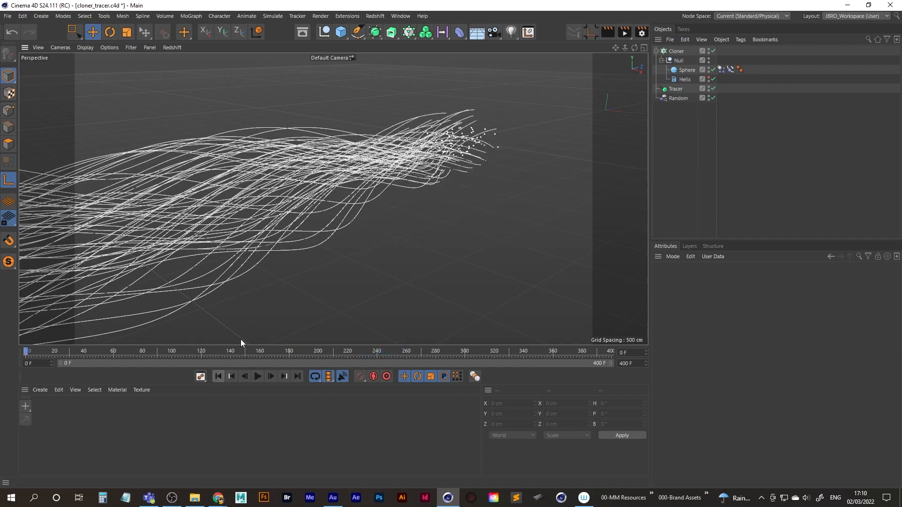
Save the project with the spheres at the first frame.
alt+right_drag(322, 158, 315, 211)
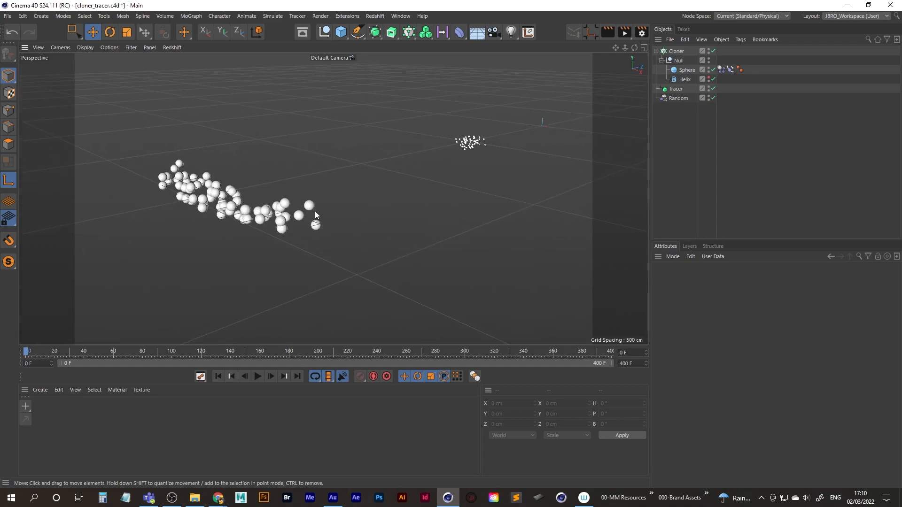
click(8, 16)
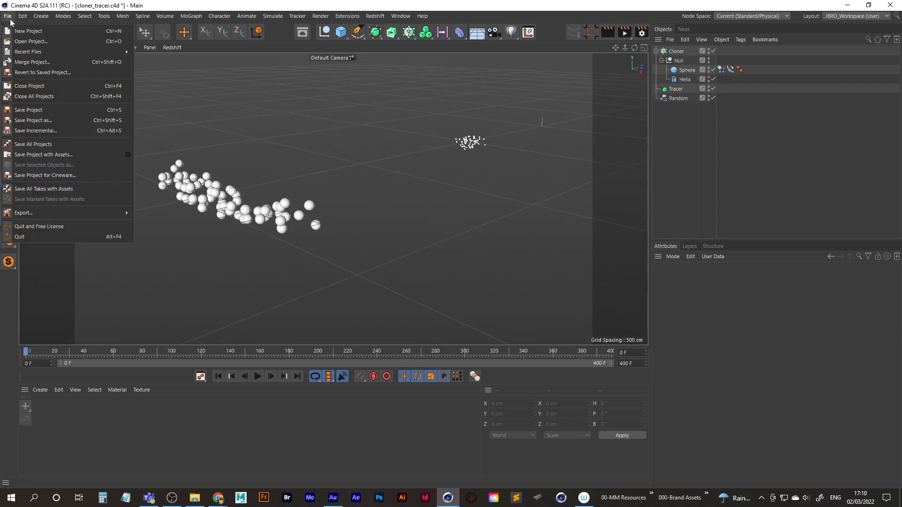
click(33, 110)
mouse_move(270, 226)
alt+mouse_down()
mouse_move(295, 235)
mouse_move(253, 236)
mouse_move(281, 229)
alt+mouse_up()
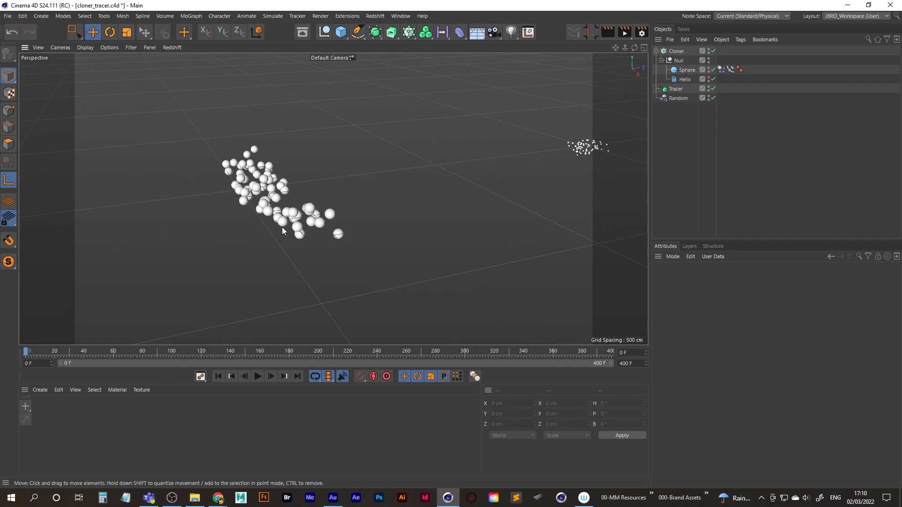
Bake all dynamics into the cache from the Sphere's Dynamics Body tag.
click(722, 69)
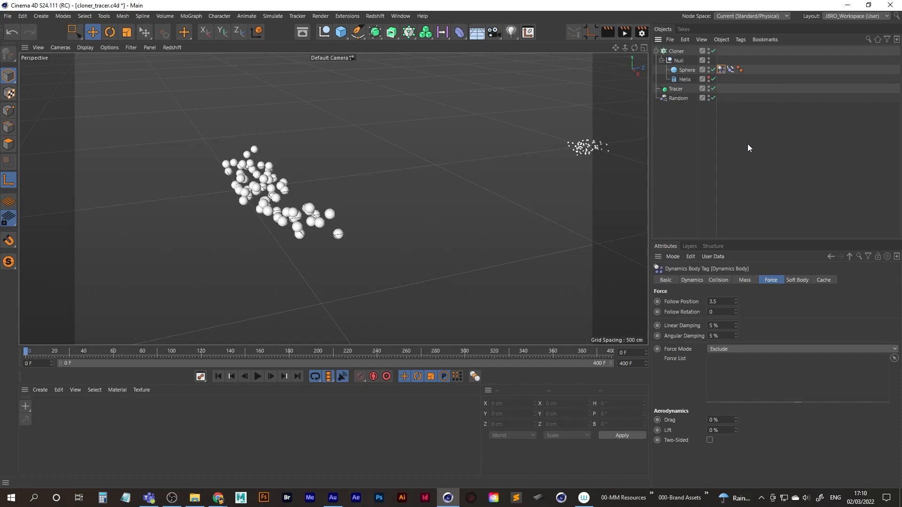
click(826, 281)
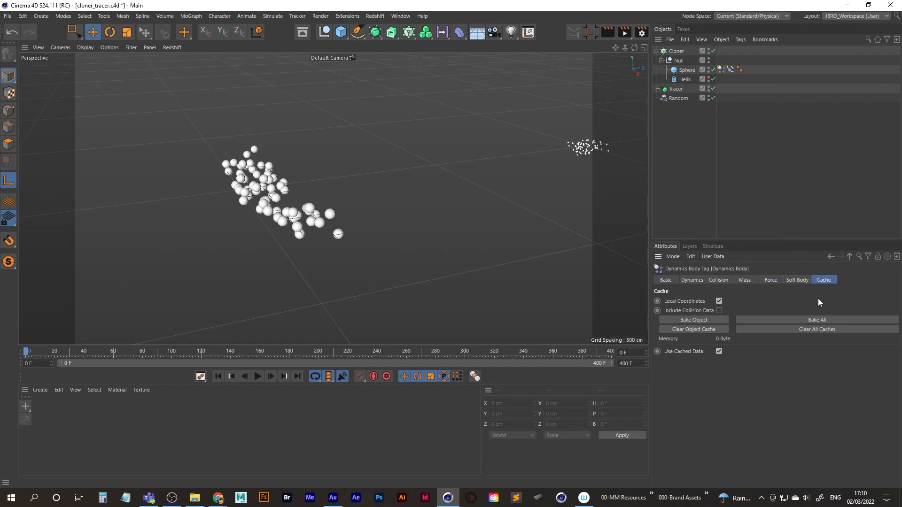
click(813, 320)
Play the start of the baked animation and scrub the timeline back and forth to test the cached motion.
click(258, 377)
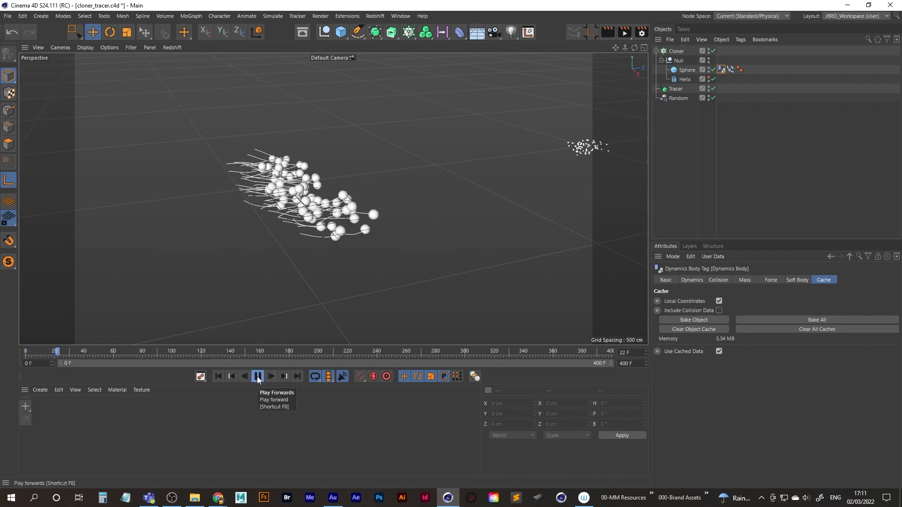
click(258, 377)
drag(69, 349, 192, 350)
drag(270, 353, 73, 351)
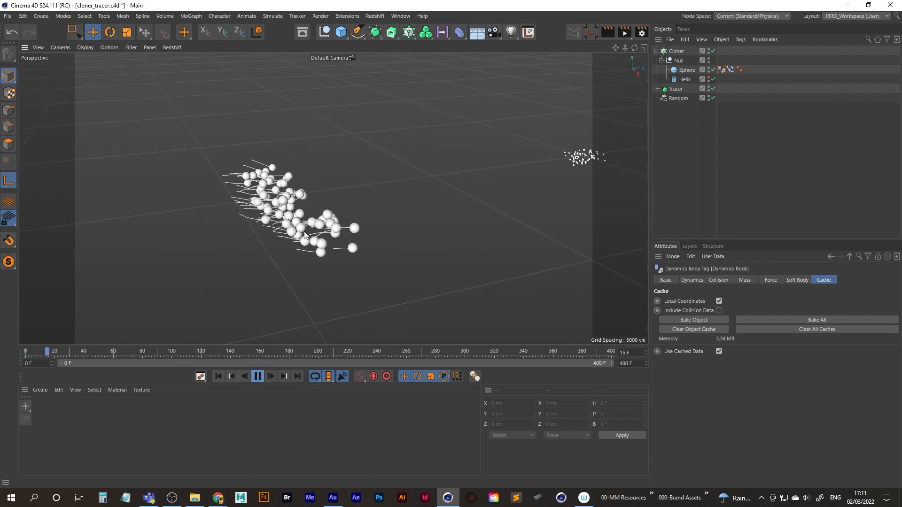
Follow the spheres and their traces closely from changing angles through the whole baked animation.
alt+drag(331, 257, 376, 270)
alt+drag(289, 235, 278, 208)
alt+middle_drag(280, 212, 325, 241)
scroll(301, 207, up, 3)
alt+middle_drag(301, 205, 333, 253)
scroll(337, 213, up, 2)
mouse_move(331, 216)
alt+middle_down()
mouse_move(332, 232)
mouse_move(335, 224)
alt+middle_up()
alt+middle_drag(347, 171, 356, 233)
alt+drag(357, 233, 275, 211)
alt+right_drag(416, 177, 430, 176)
alt+middle_drag(429, 177, 327, 223)
alt+drag(327, 222, 308, 206)
alt+right_drag(354, 188, 367, 185)
alt+middle_drag(368, 185, 346, 205)
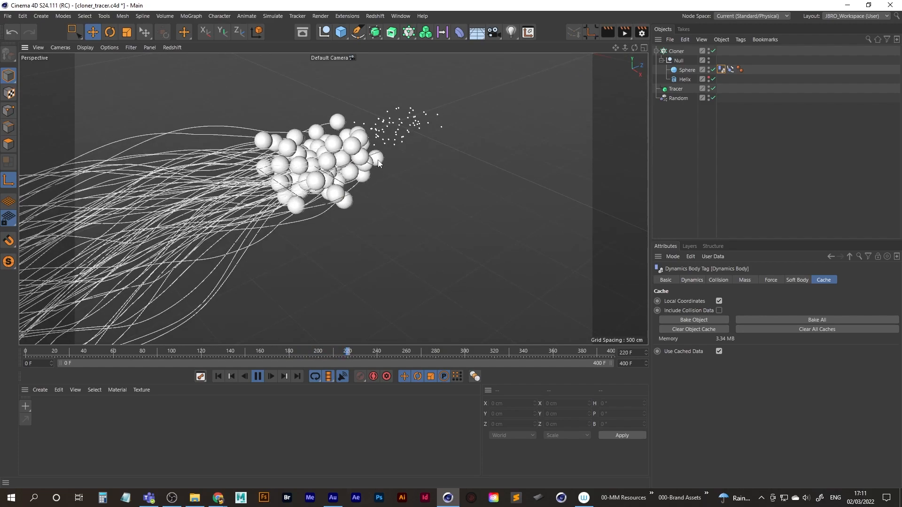
mouse_move(344, 156)
alt+mouse_down()
mouse_move(351, 158)
mouse_move(333, 165)
alt+mouse_up()
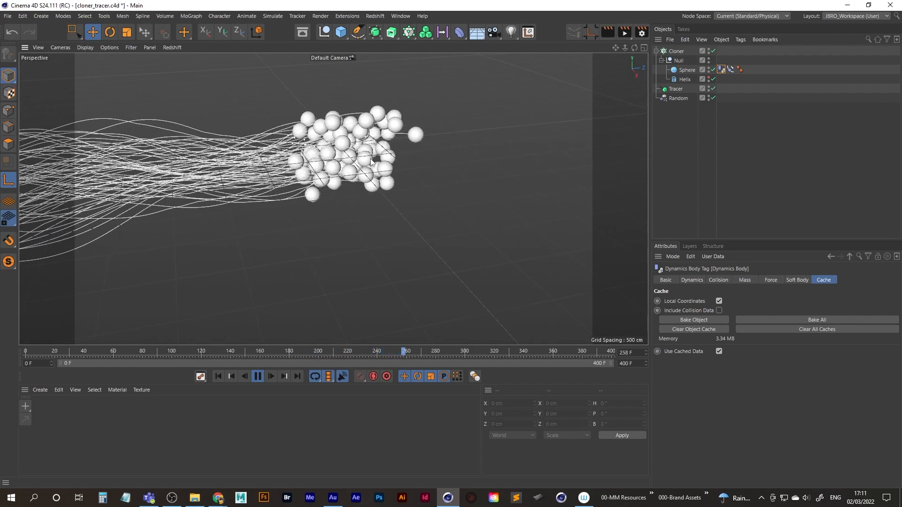
alt+middle_drag(388, 168, 301, 188)
mouse_move(387, 156)
alt+right_down()
mouse_move(363, 176)
mouse_move(399, 164)
alt+right_up()
alt+middle_drag(405, 163, 347, 186)
alt+right_drag(367, 178, 415, 164)
alt+middle_drag(410, 172, 362, 186)
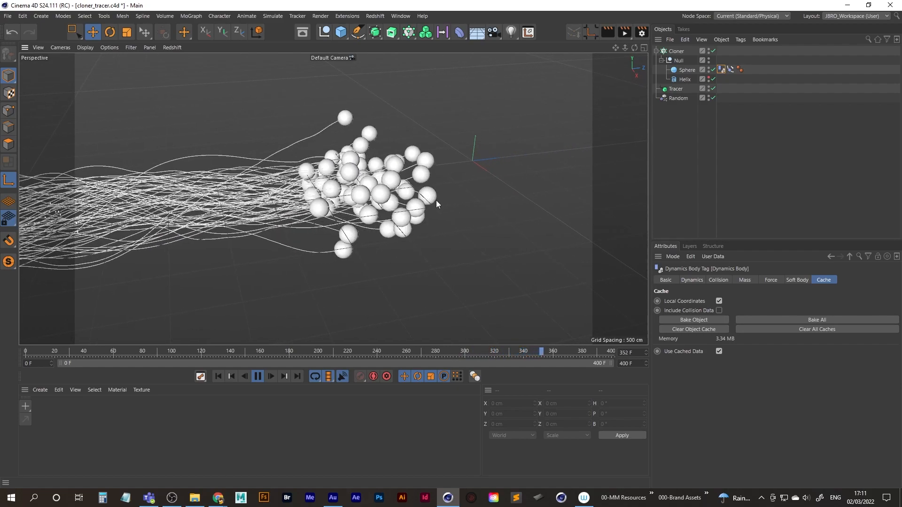
alt+middle_drag(465, 192, 389, 188)
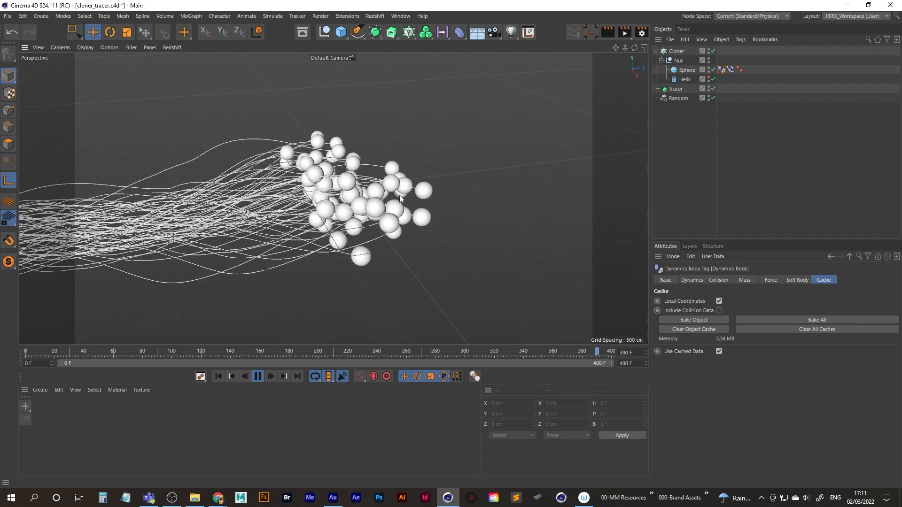
Replay the baked animation from the first frame with the spheres and traces framed from a wider angle, stopping at frame 63.
click(258, 376)
click(218, 376)
alt+right_drag(336, 158, 157, 235)
alt+middle_drag(242, 223, 317, 239)
click(258, 376)
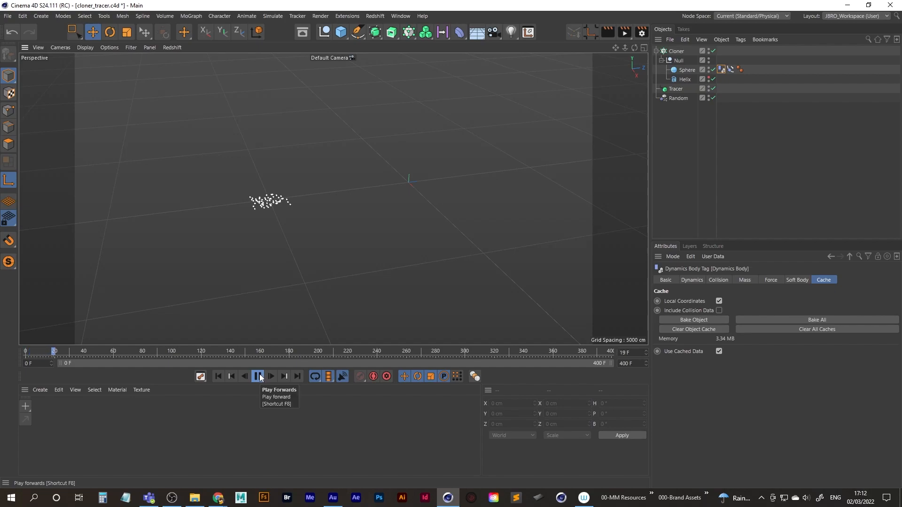
click(257, 378)
alt+middle_drag(200, 220, 391, 196)
scroll(227, 230, up, 2)
alt+middle_drag(227, 230, 274, 205)
click(262, 377)
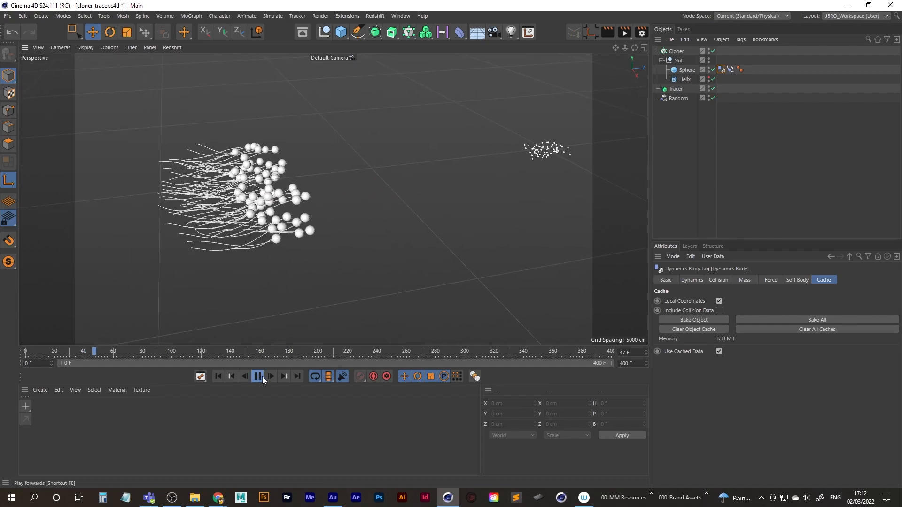
click(258, 378)
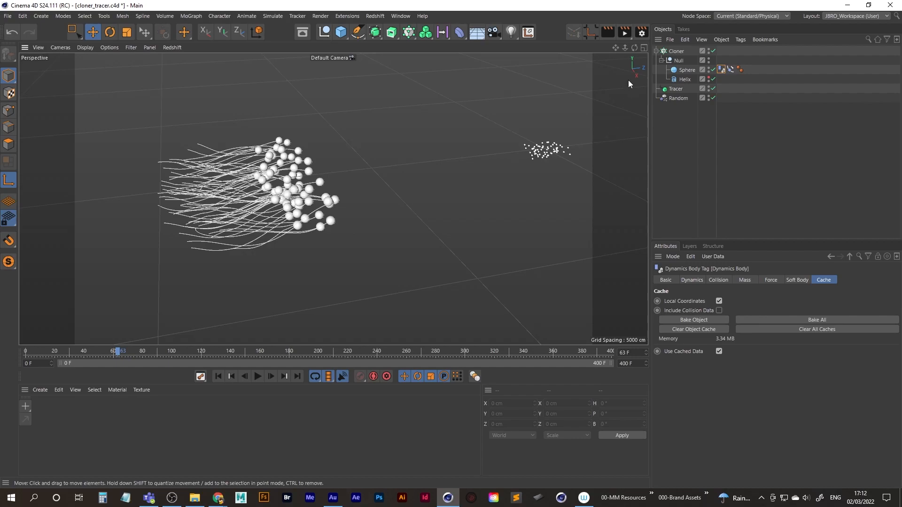
Add a Sweep generator as the parent of the Tracer.
click(675, 89)
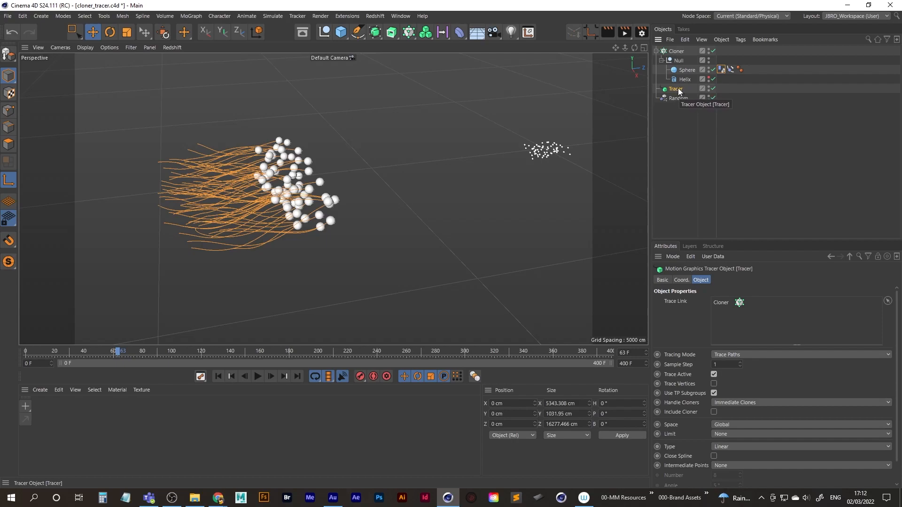
click(333, 498)
click(336, 501)
click(392, 34)
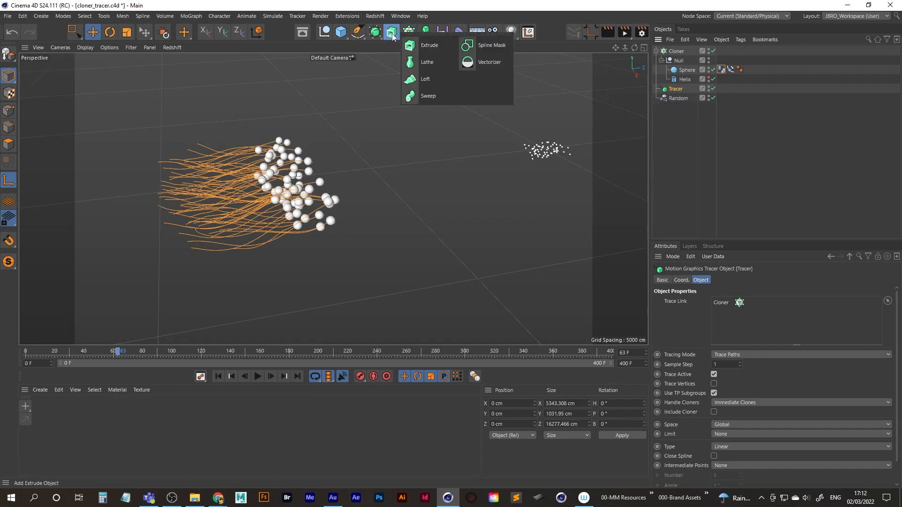
alt+click(428, 95)
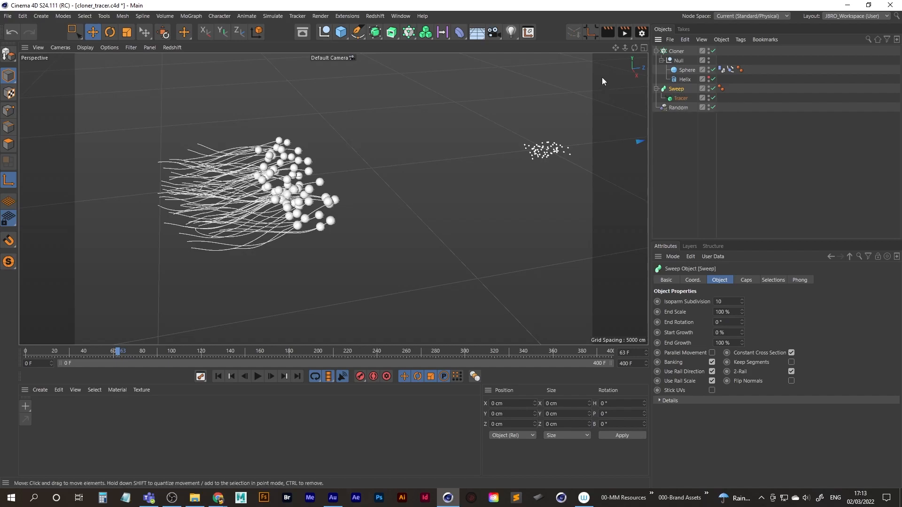
Add an n-Side spline inside the Sweep, above the Tracer, as the profile of the traced paths.
click(357, 33)
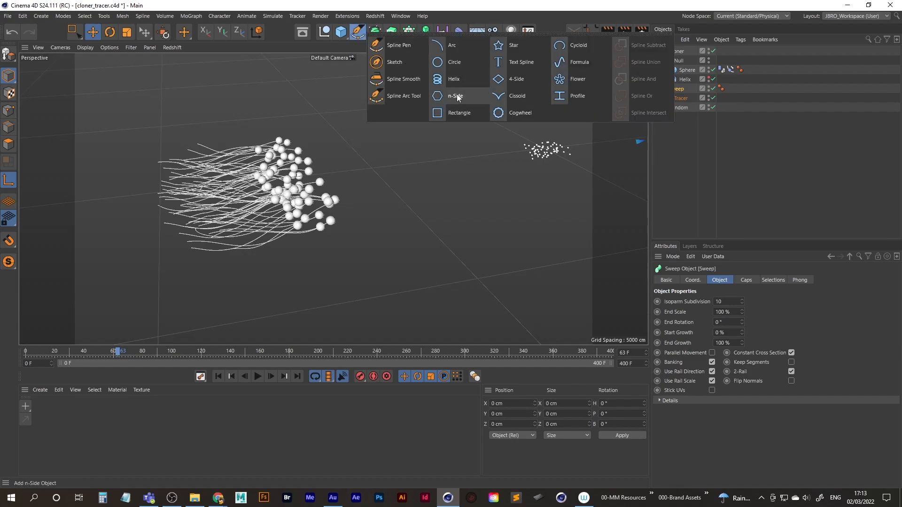
click(668, 161)
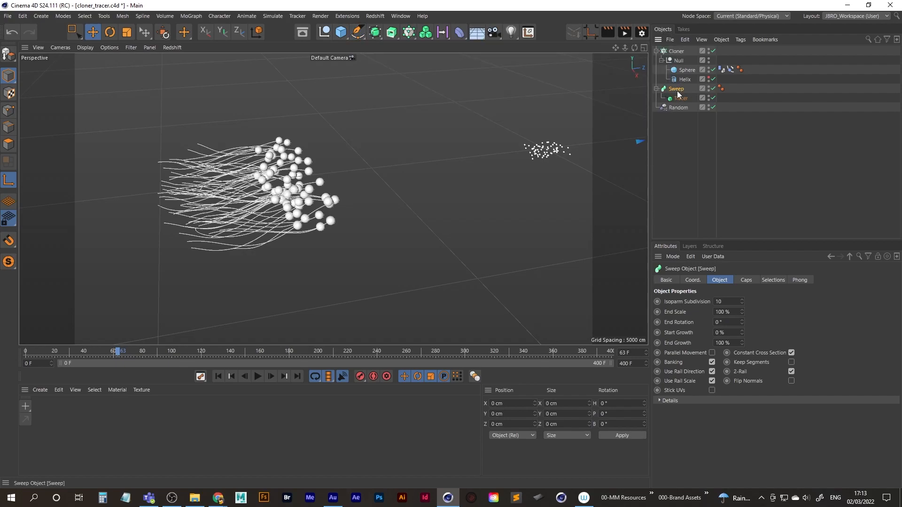
click(362, 35)
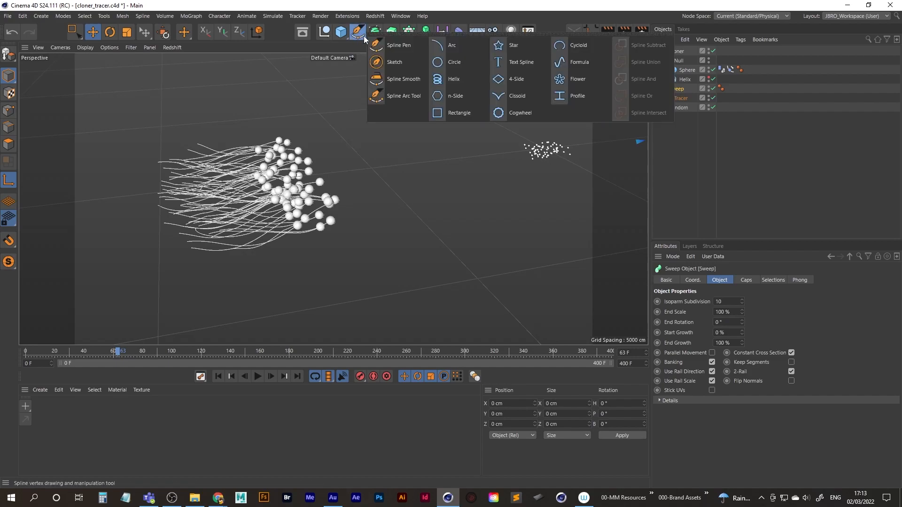
click(467, 96)
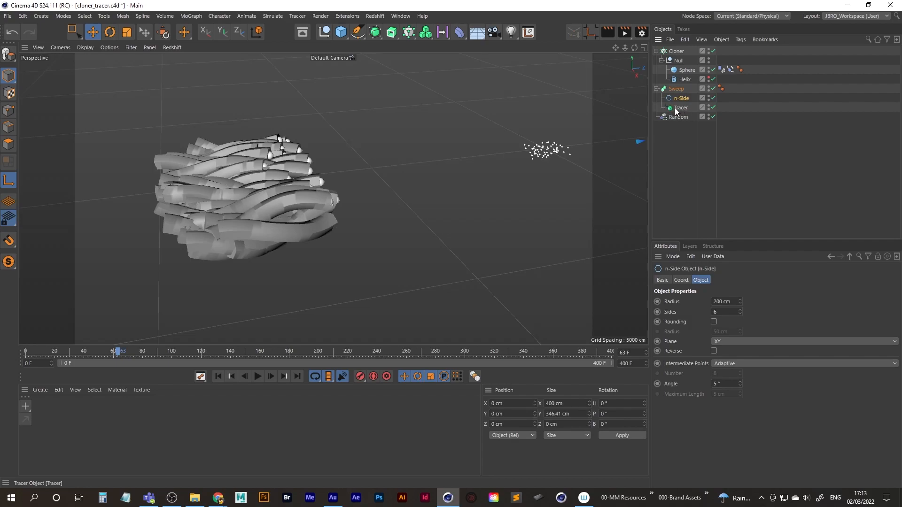
Set the n-Side profile's radius to 25 cm and deselect it.
click(734, 302)
text(25)
key(Return)
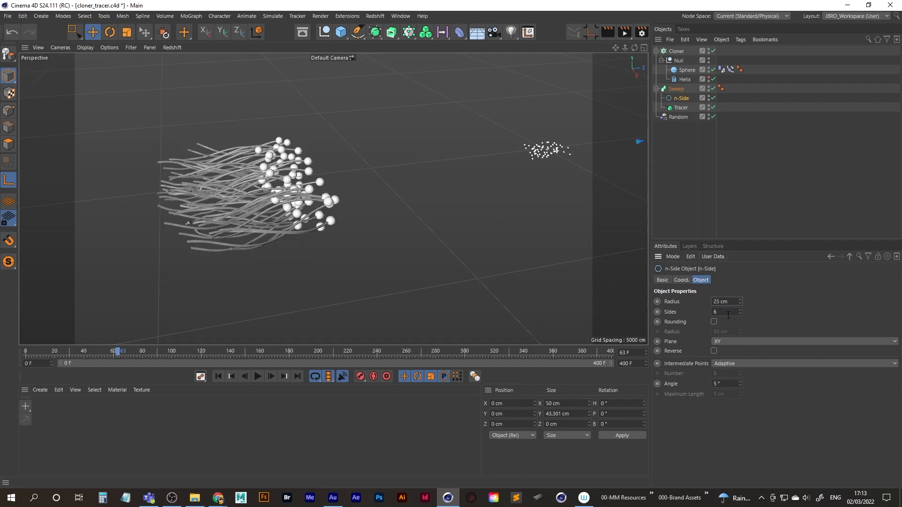
click(698, 174)
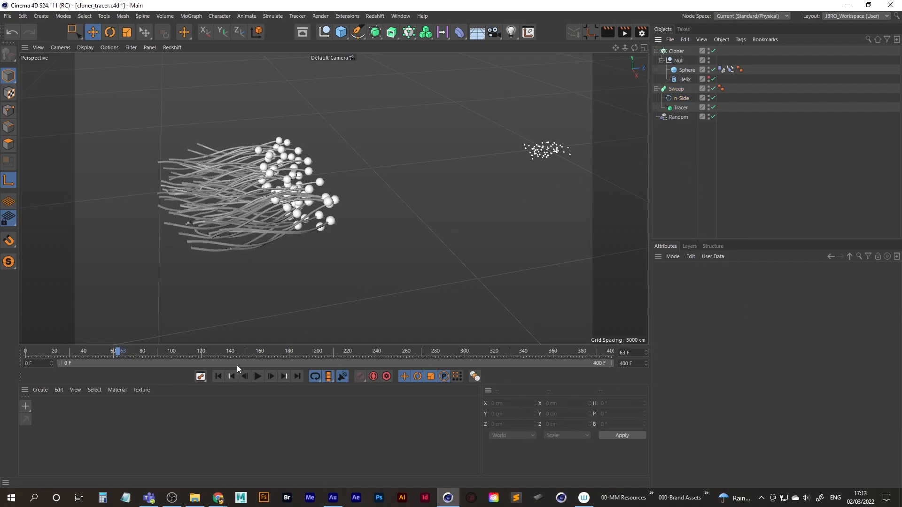
Play the swept traces from the first frame to frame 131 and render the active view as a preview.
click(219, 375)
click(258, 376)
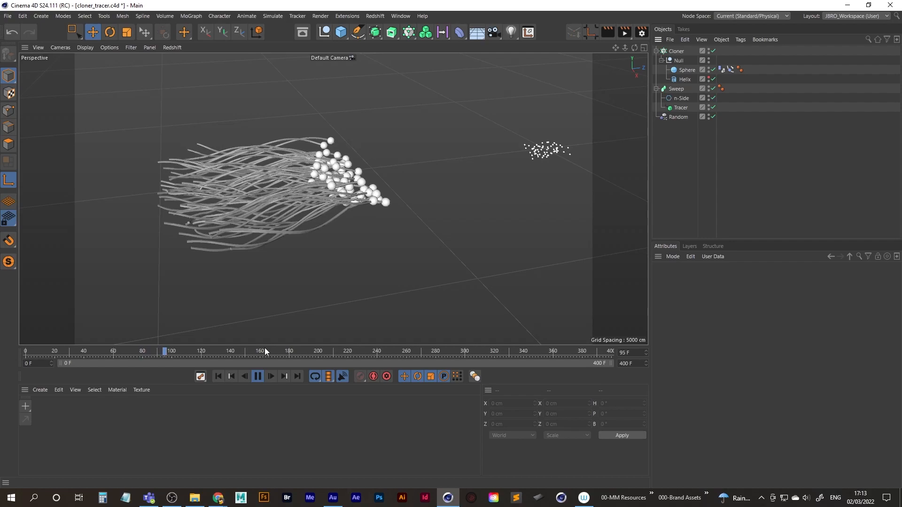
click(257, 376)
click(606, 31)
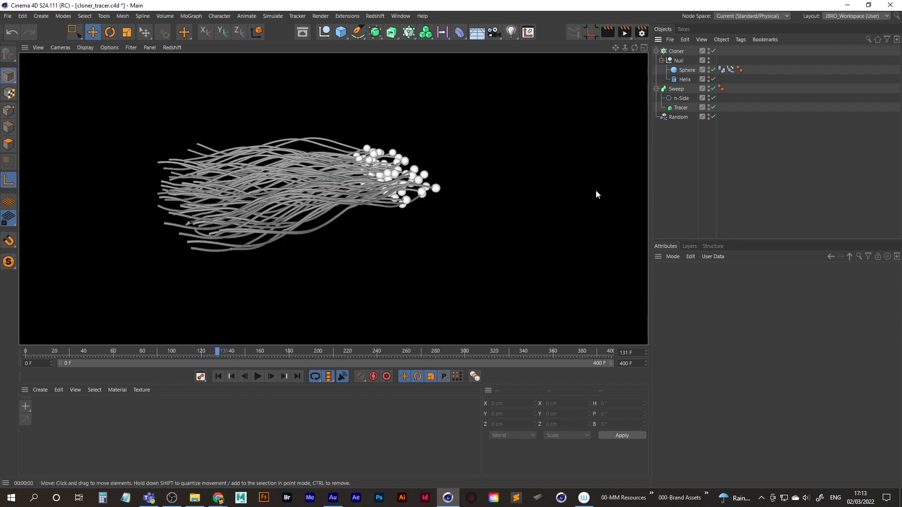
click(694, 131)
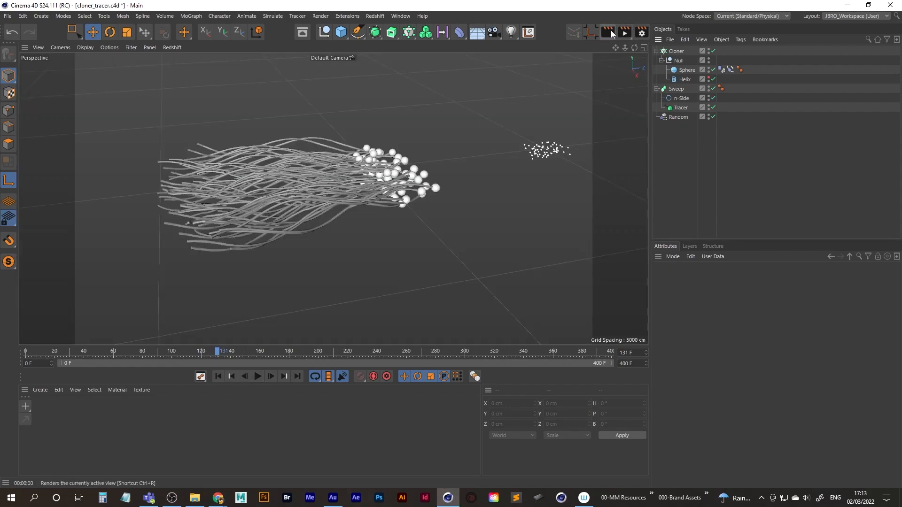
Render frame 131 to the Picture Viewer twice to check the swept traces, closing the viewer each time.
click(625, 32)
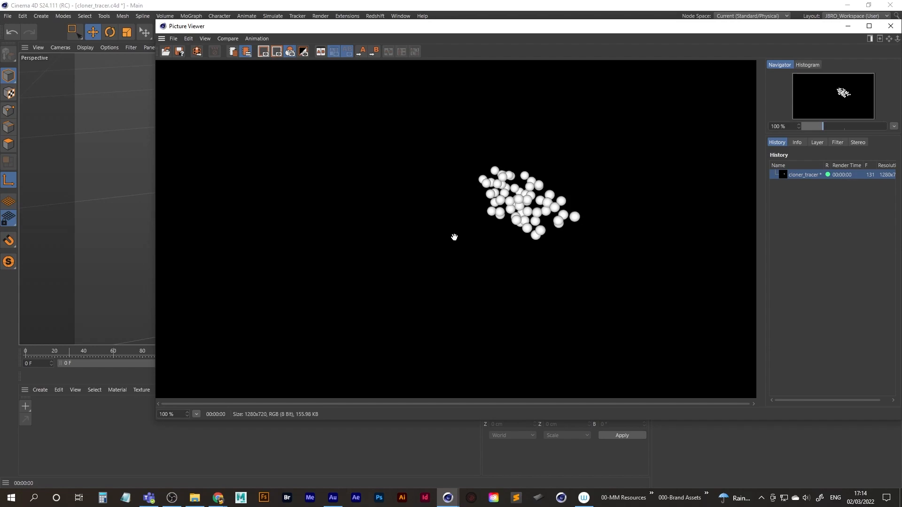
drag(503, 26, 413, 55)
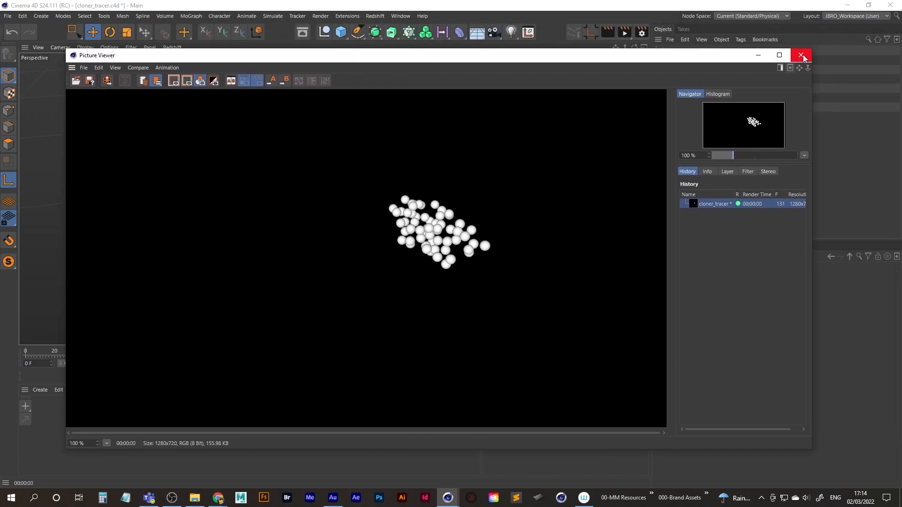
click(801, 55)
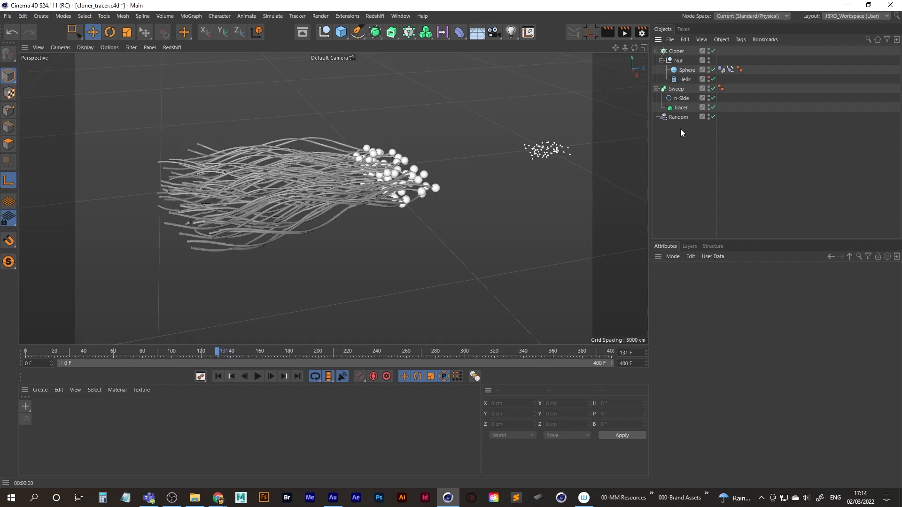
click(625, 33)
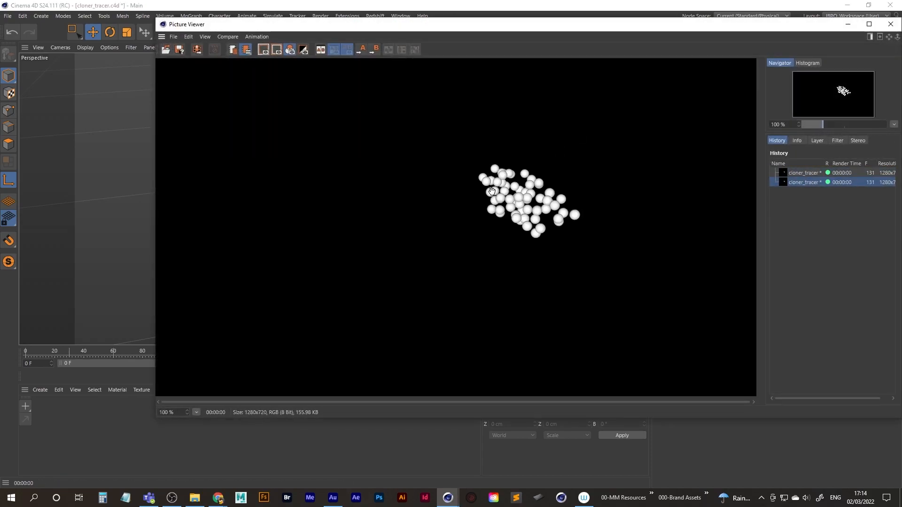
click(890, 24)
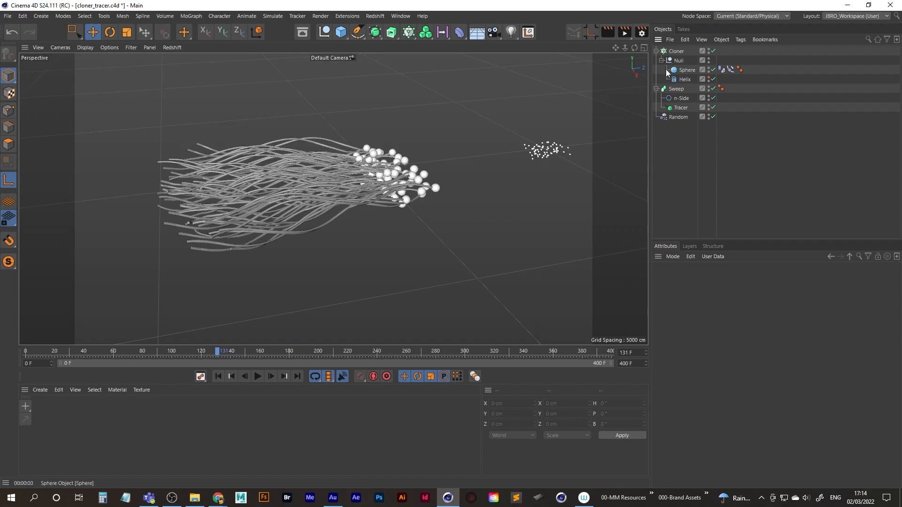
Select the Tracer inside the Sweep and open the list of export formats.
click(681, 108)
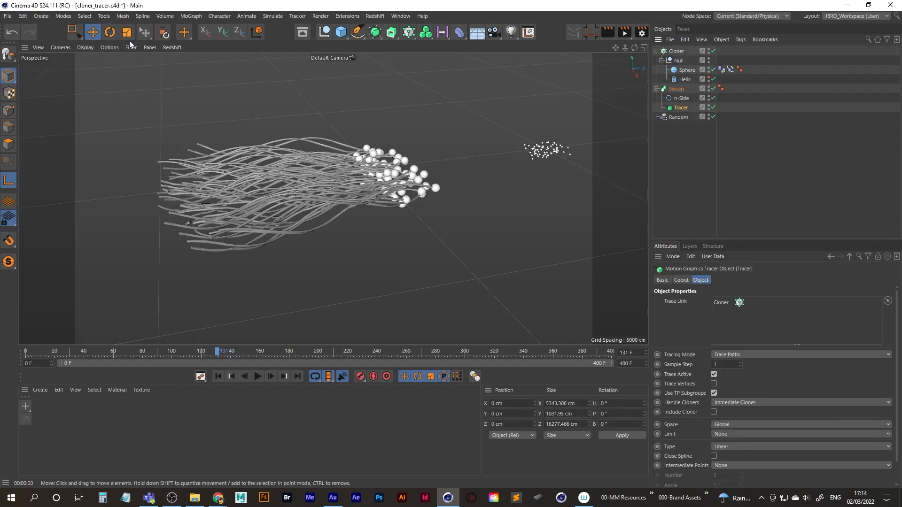
click(7, 16)
mouse_move(47, 212)
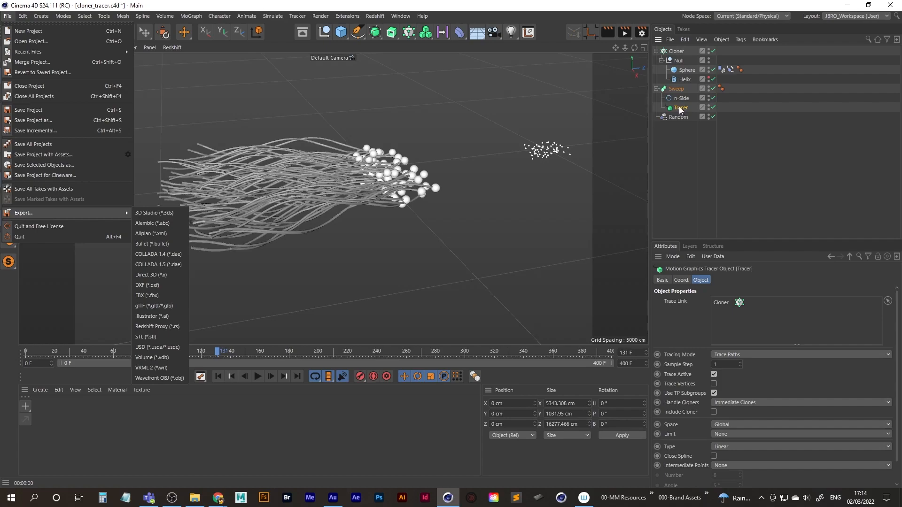
Dismiss the export format list, return the animation to frame 0 and save the project.
click(676, 152)
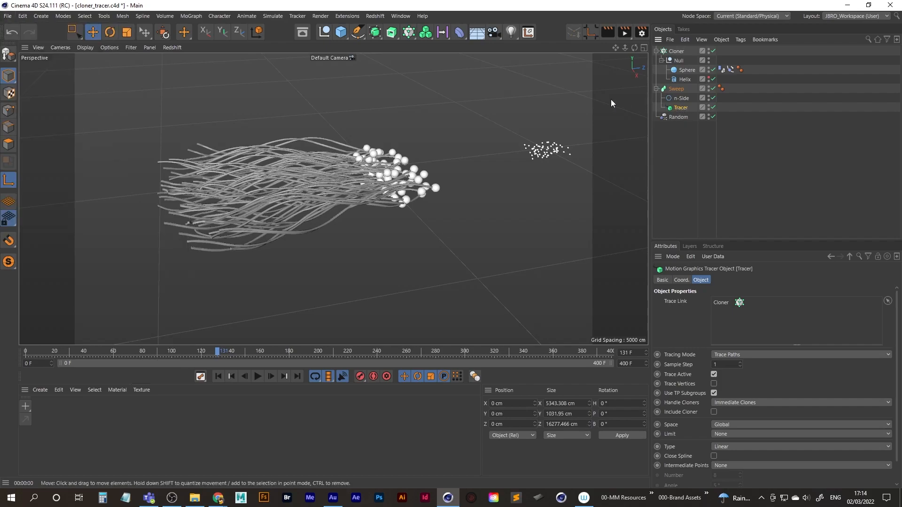
click(219, 376)
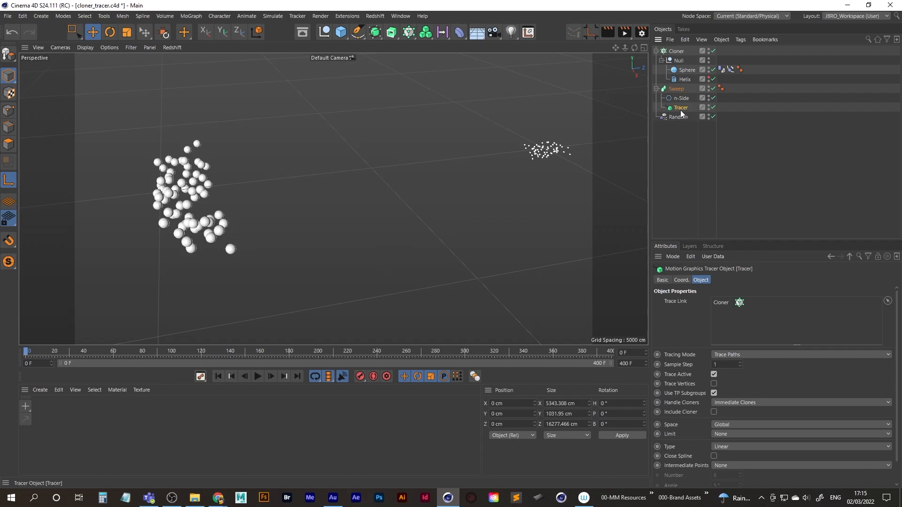
click(8, 15)
click(29, 110)
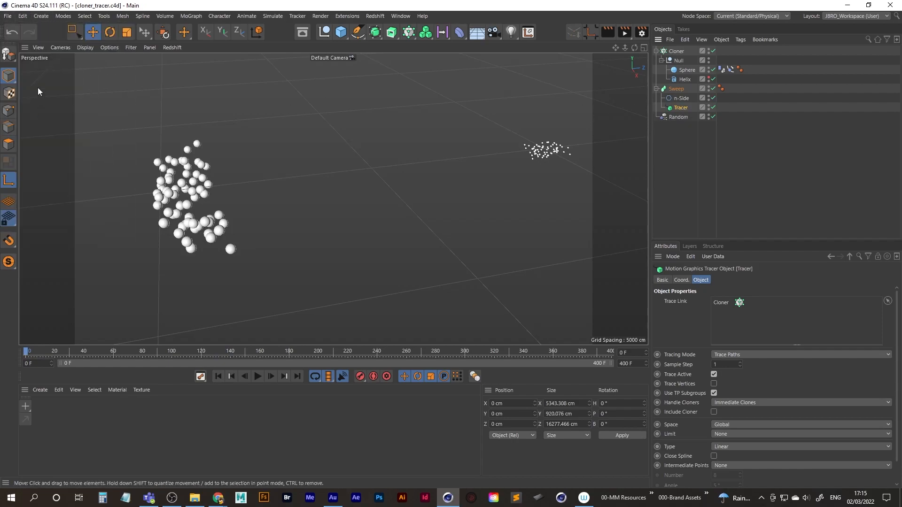
Start an Alembic export of only the selected Tracer, with the end frame set to 400.
click(8, 15)
mouse_move(50, 215)
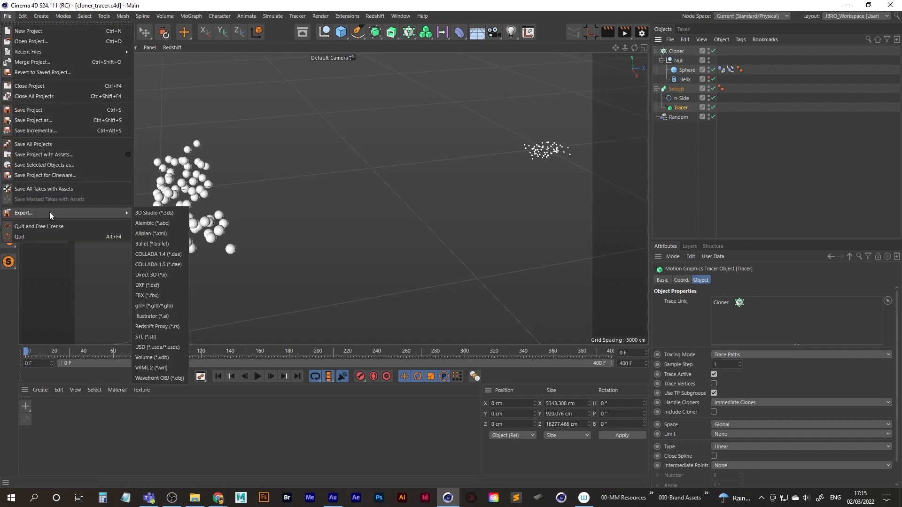
click(163, 224)
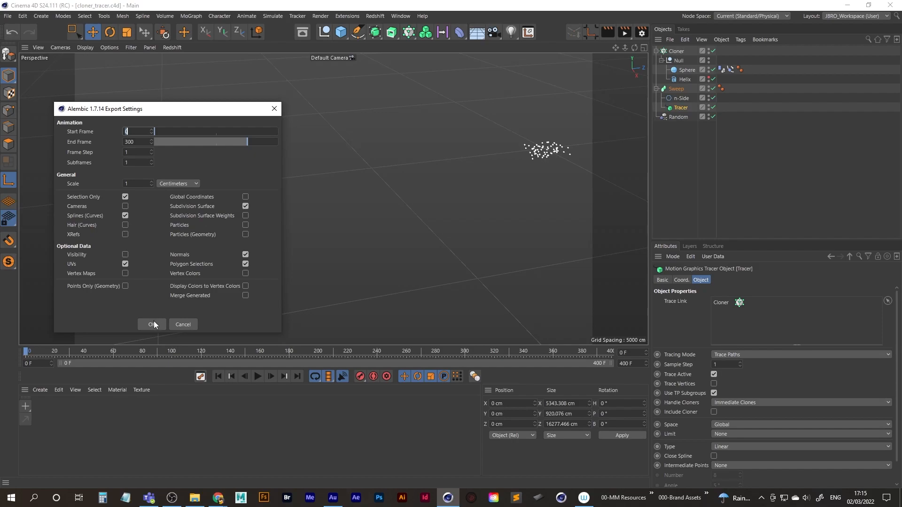
key(Tab)
text(400)
drag(179, 111, 213, 97)
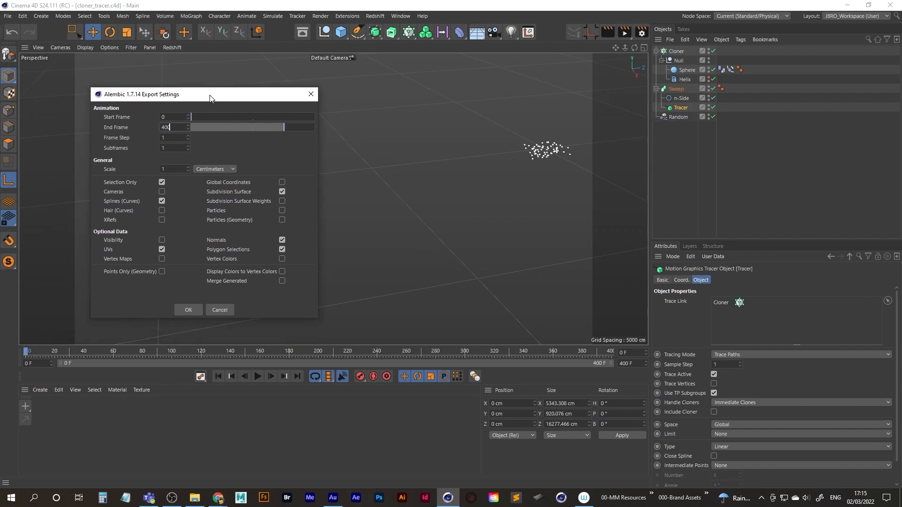
click(186, 310)
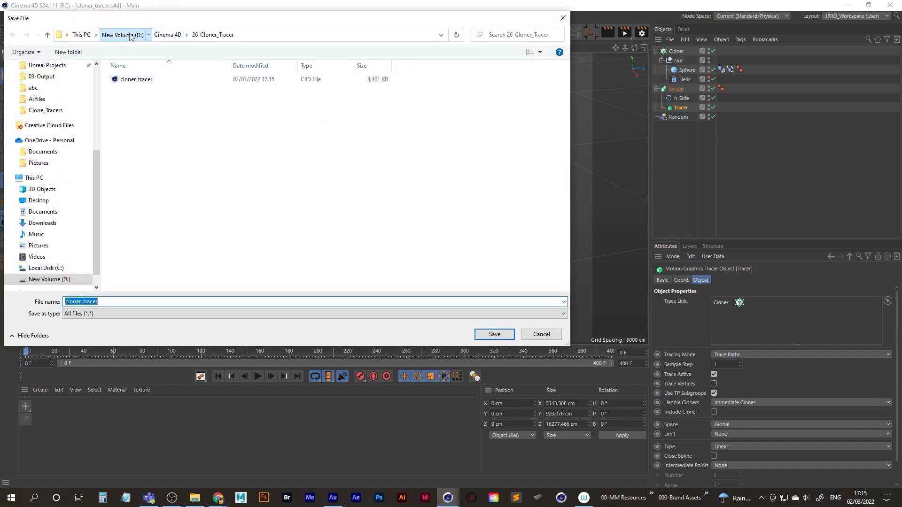
Create a folder named Alembic inside 26-Cloner_Tracer and open it as the export destination.
click(127, 37)
double_click(143, 178)
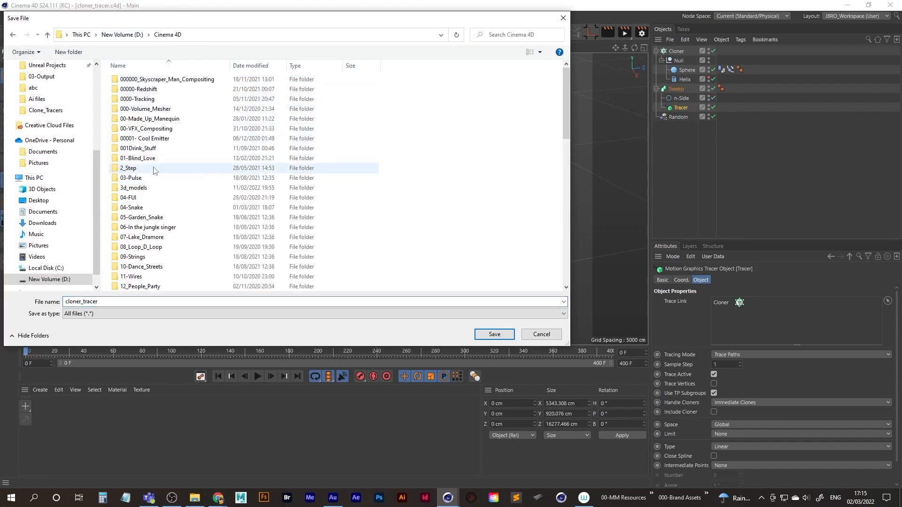
click(149, 118)
key(2)
key(6)
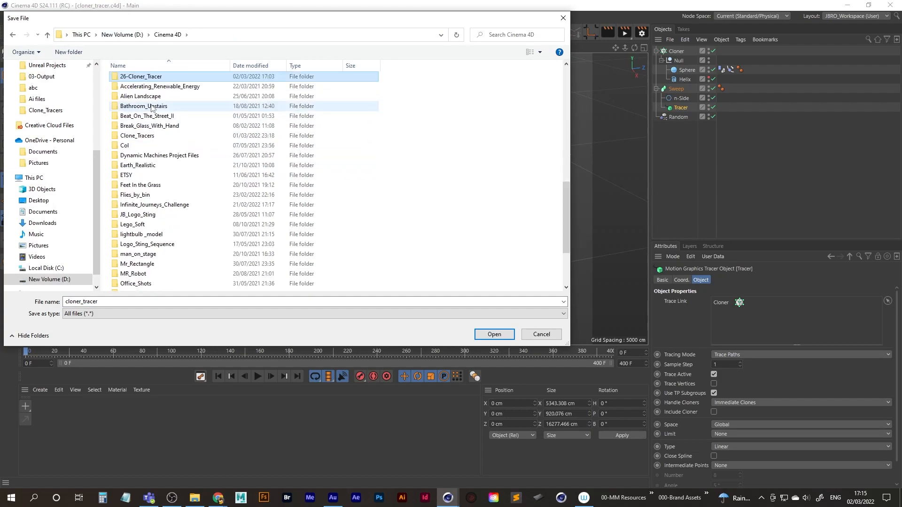
key(Return)
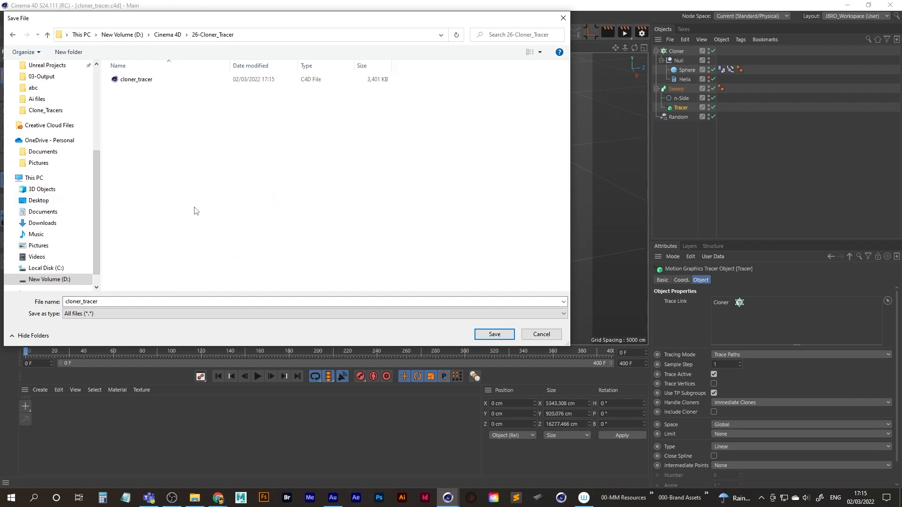
right_click(182, 167)
mouse_move(226, 276)
click(309, 276)
text(Alembic)
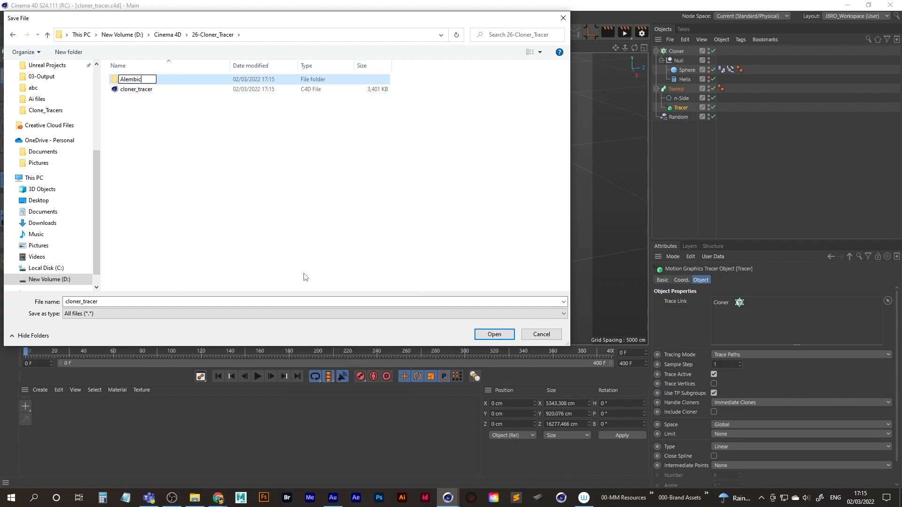
key(Return)
key(Return)
Name the export file cloner_tracer_ABC and export the Tracer to it.
double_click(107, 303)
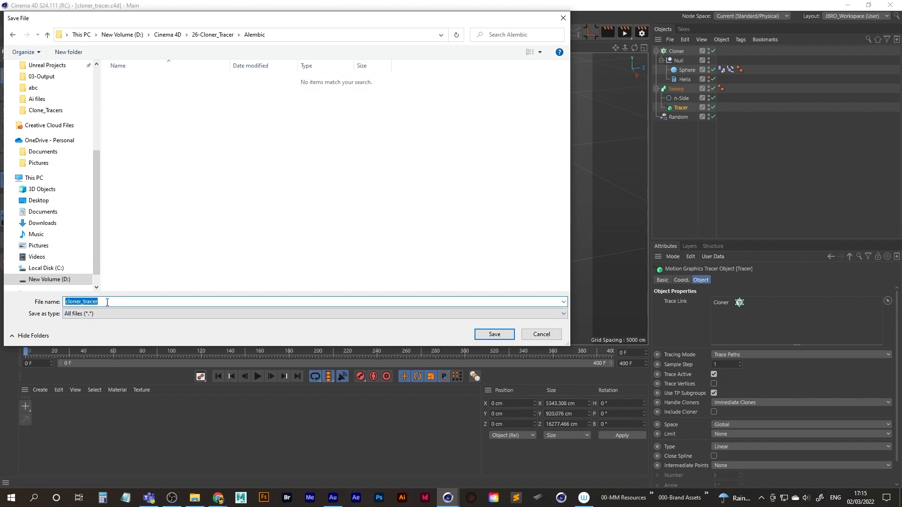
click(107, 302)
text(_ABC)
key(Return)
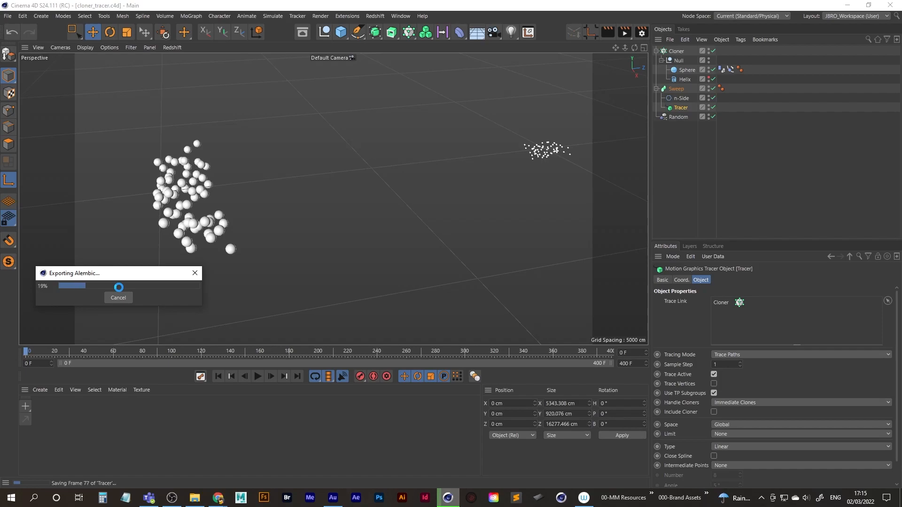
click(118, 297)
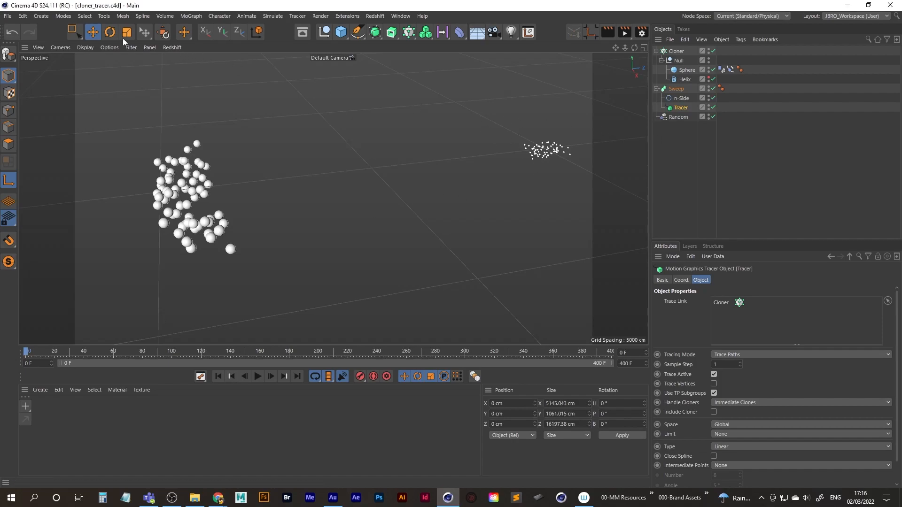
Merge cloner_tracer_ABC.abc into the current project with the default Alembic import settings.
click(8, 19)
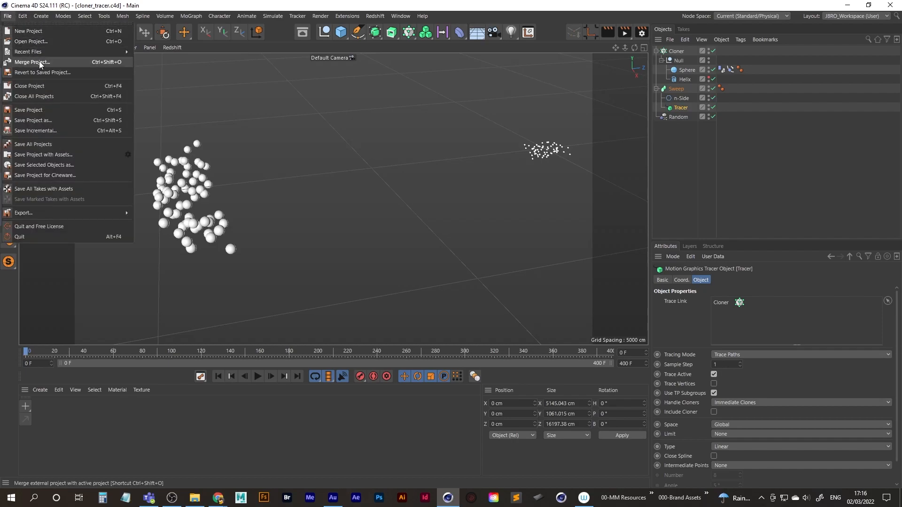
click(78, 63)
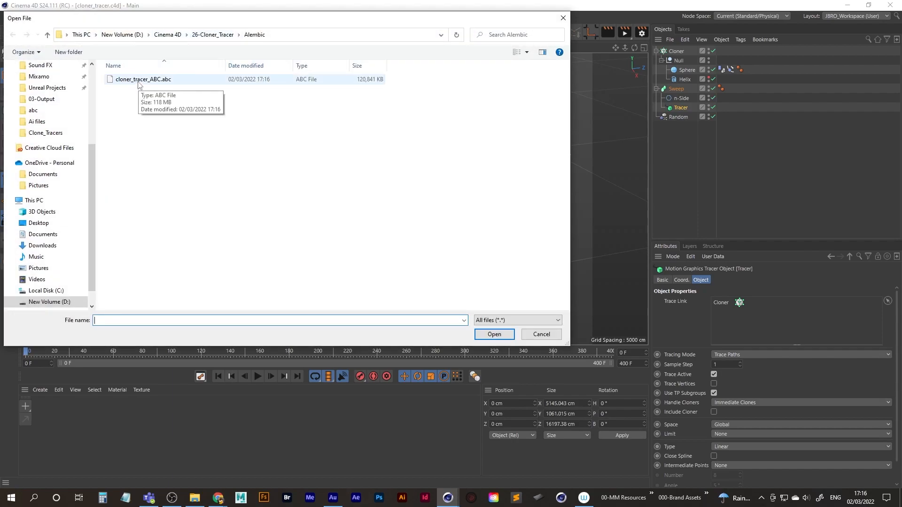
double_click(141, 79)
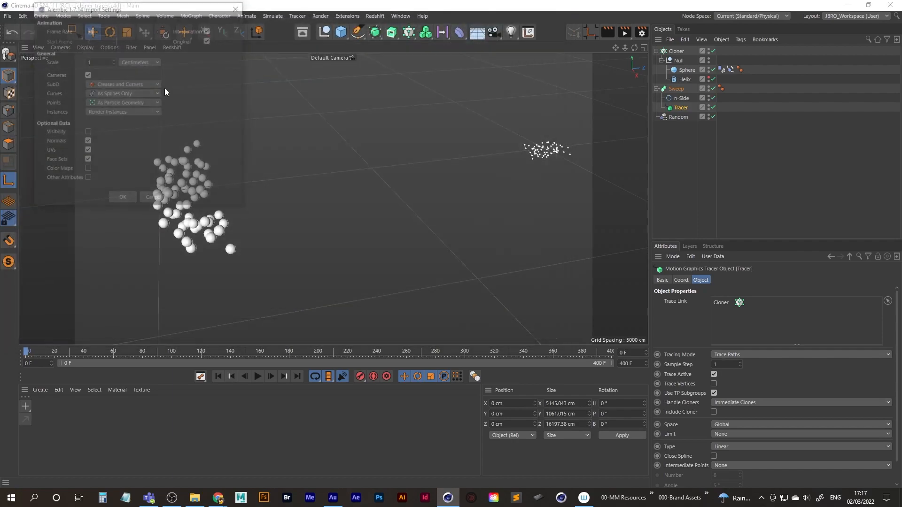
click(122, 199)
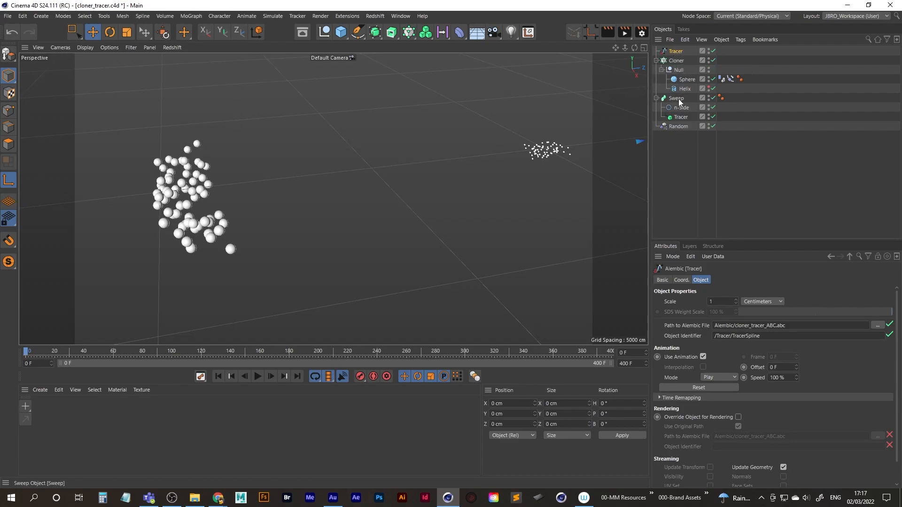
Hide the Sweep and play the animation to frame 125, switching the imported Alembic Tracer off and on to check it.
click(708, 96)
click(256, 376)
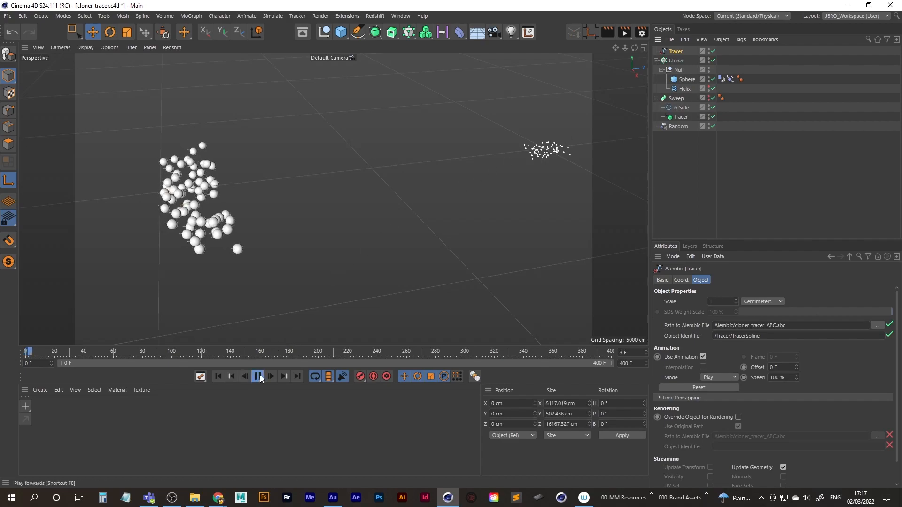
click(713, 50)
click(713, 51)
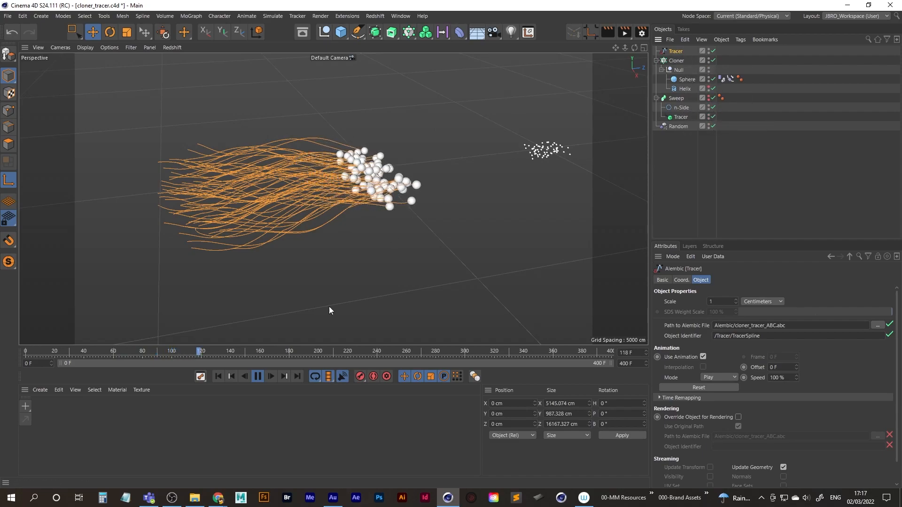
click(258, 376)
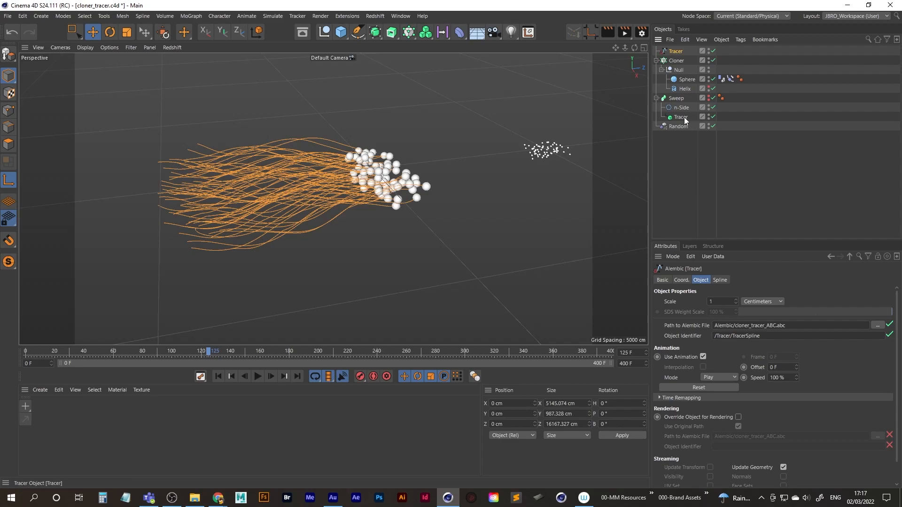
Duplicate the hidden Sweep with its children, place the Sweeps below the Random effector and collapse the original.
click(676, 97)
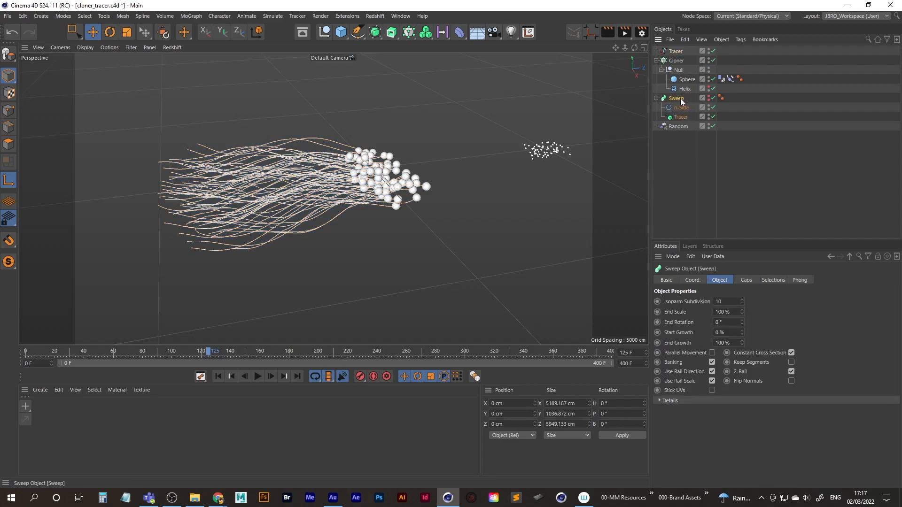
drag(684, 146, 685, 146)
key(ctrl+z)
key(ctrl+y)
mouse_move(679, 108)
ctrl+mouse_down()
mouse_move(685, 159)
mouse_move(682, 104)
ctrl+mouse_up()
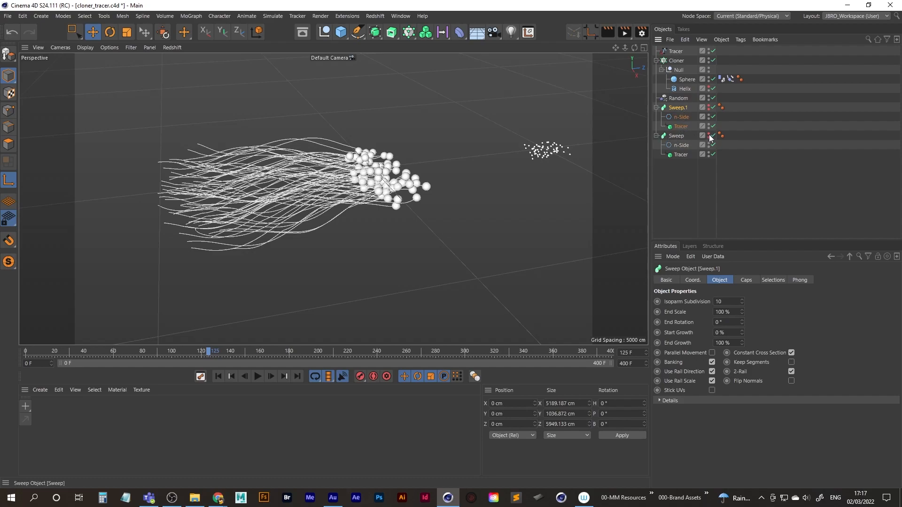
click(657, 136)
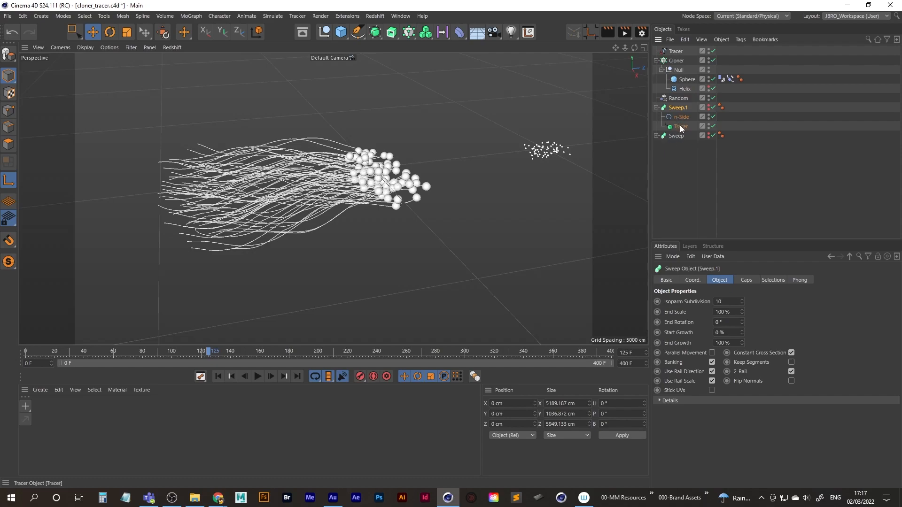
Replace the live Tracer in the duplicated Sweep with the imported Alembic Tracer and make that Sweep visible.
click(681, 125)
drag(674, 51, 685, 125)
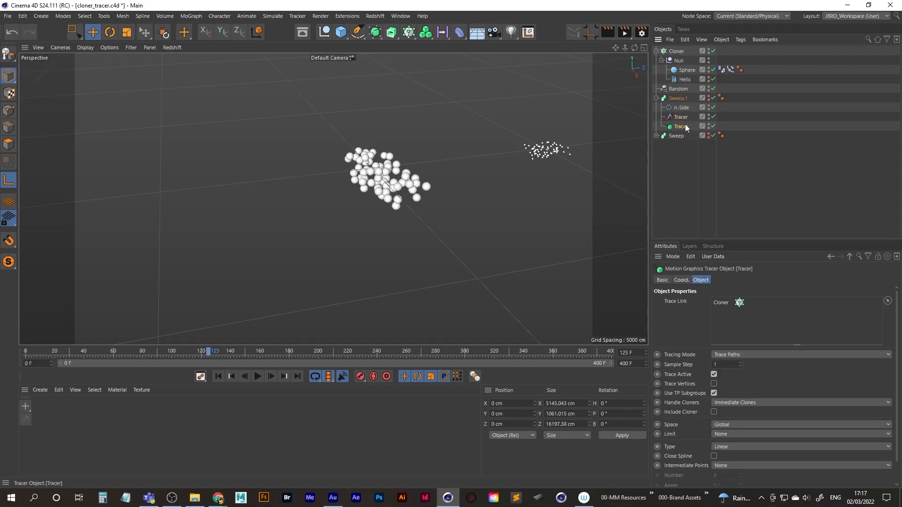
key(Delete)
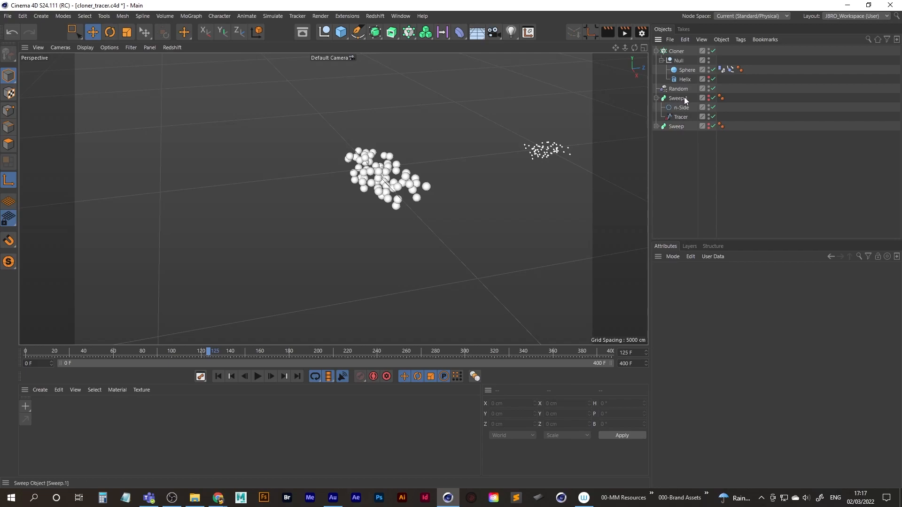
click(708, 96)
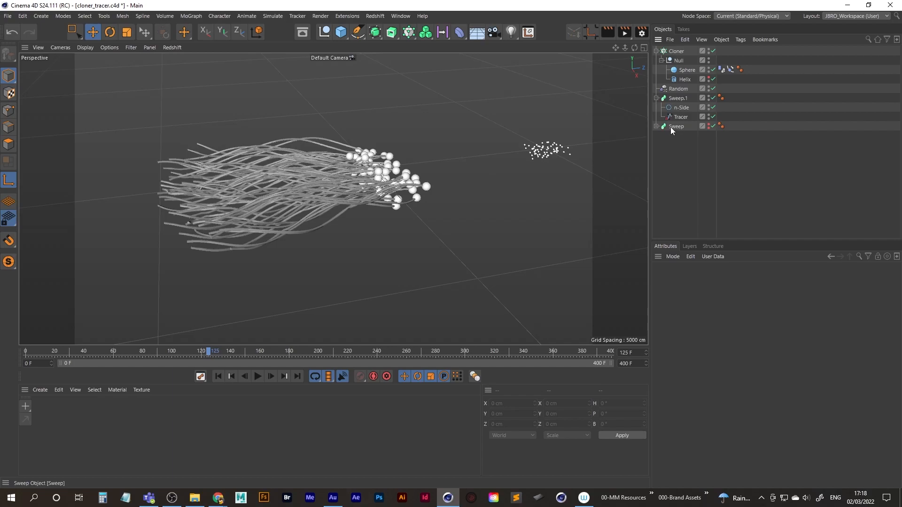
Render frame 125 to the Picture Viewer, close it and play the Alembic sweep from the first frame to frame 95.
click(625, 32)
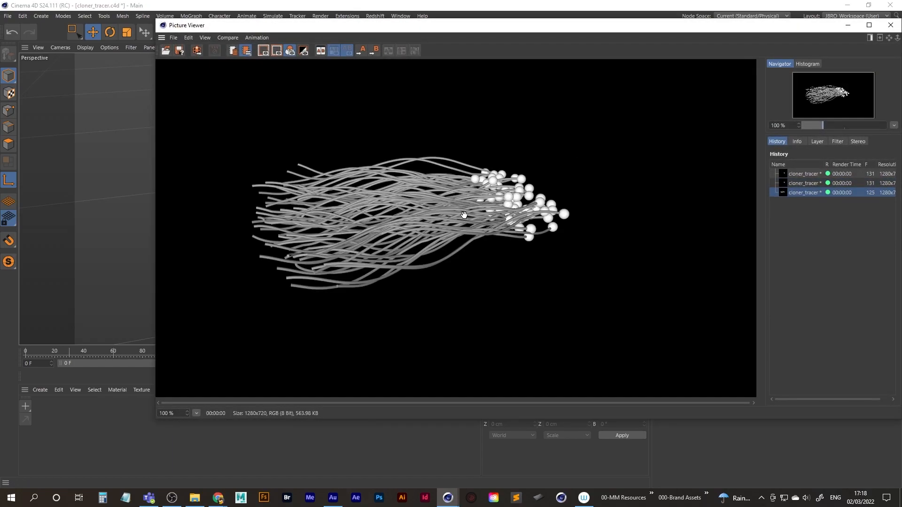
click(891, 25)
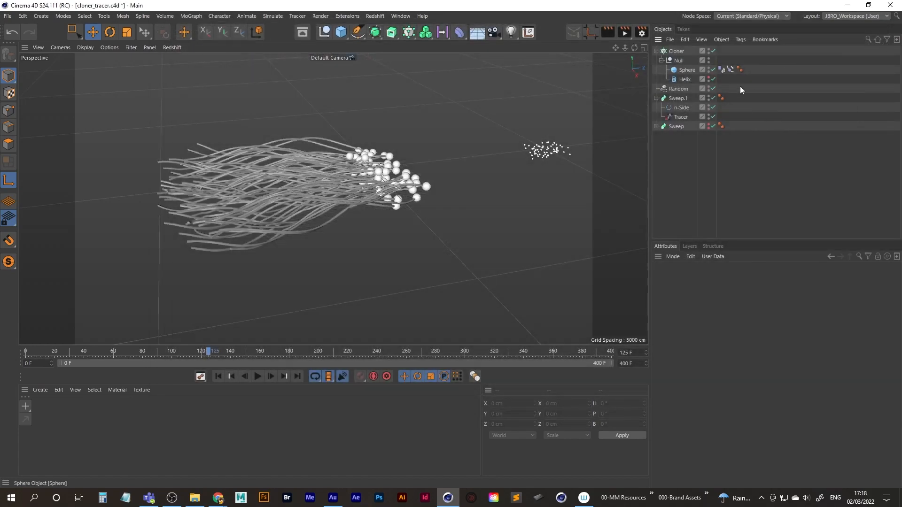
click(230, 376)
click(258, 377)
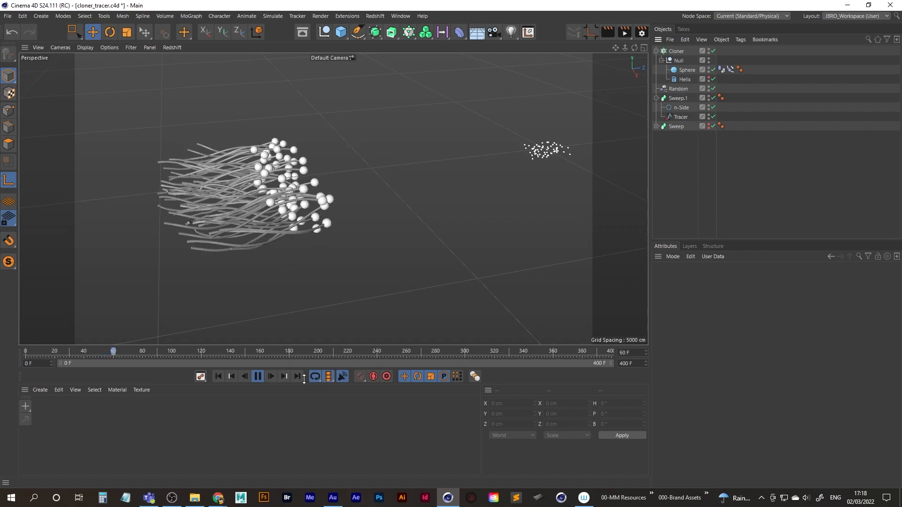
click(258, 376)
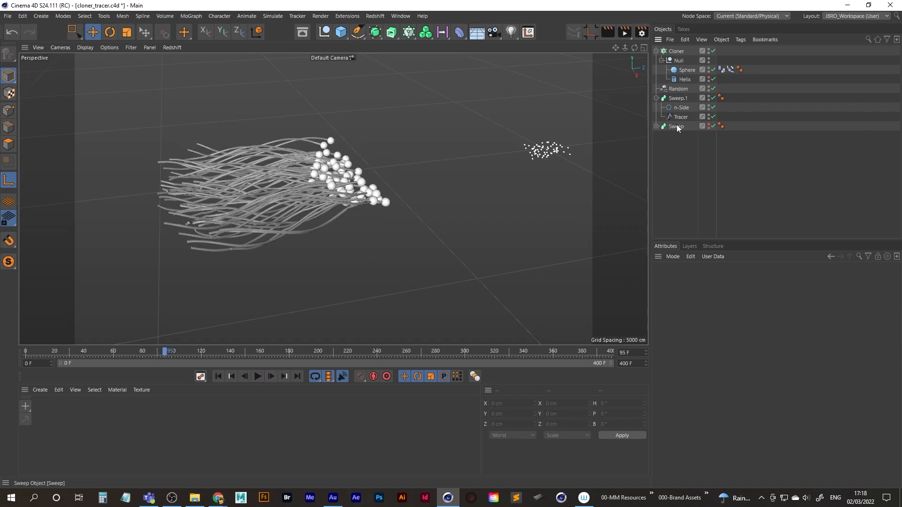
Delete the duplicated Sweep with the Alembic Tracer and make the original Sweep visible again.
click(678, 99)
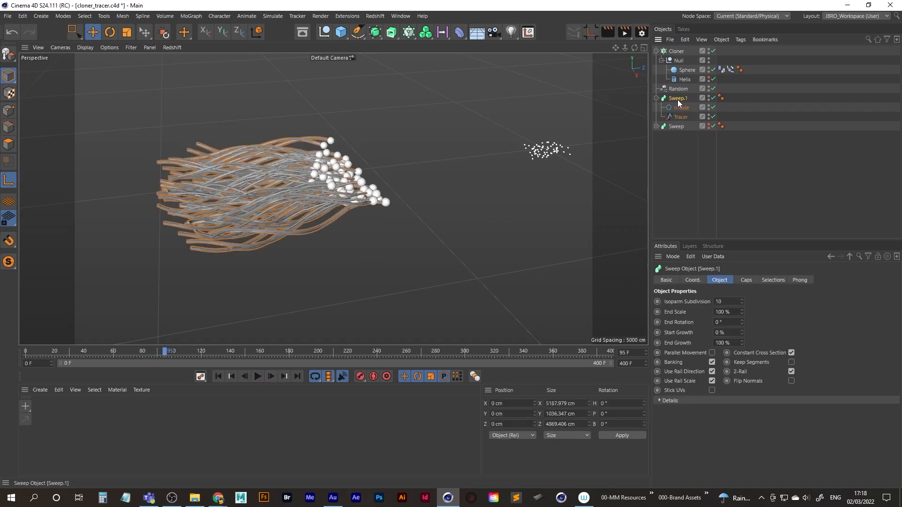
key(Delete)
click(708, 97)
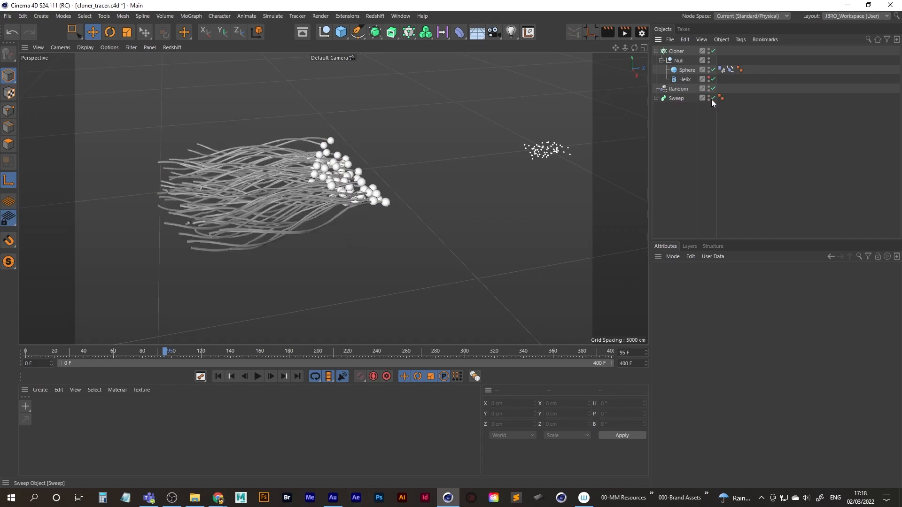
Play the original Sweep's traces on to frame 118 and expand the Sweep to show its children.
click(257, 376)
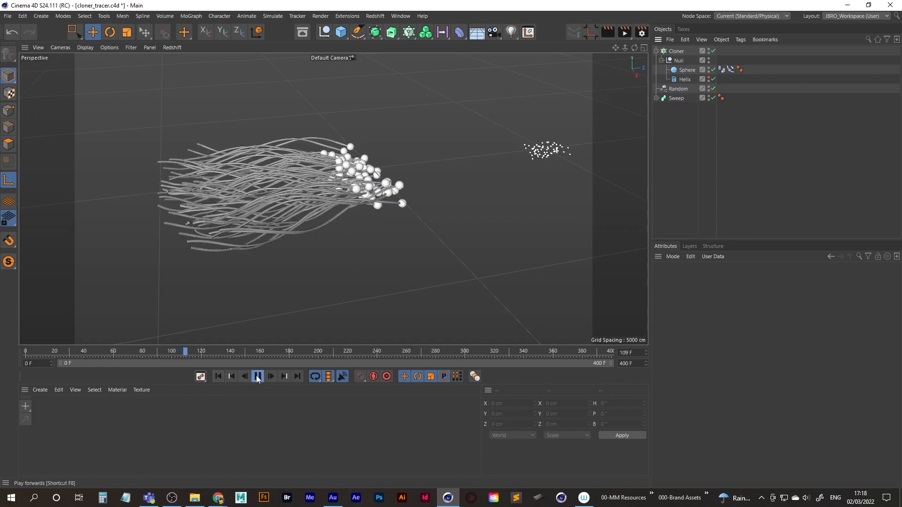
click(258, 377)
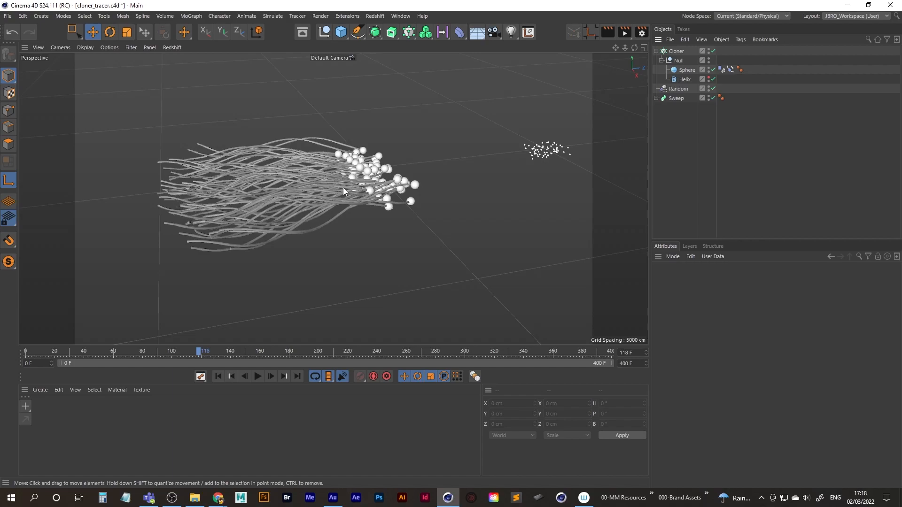
click(656, 98)
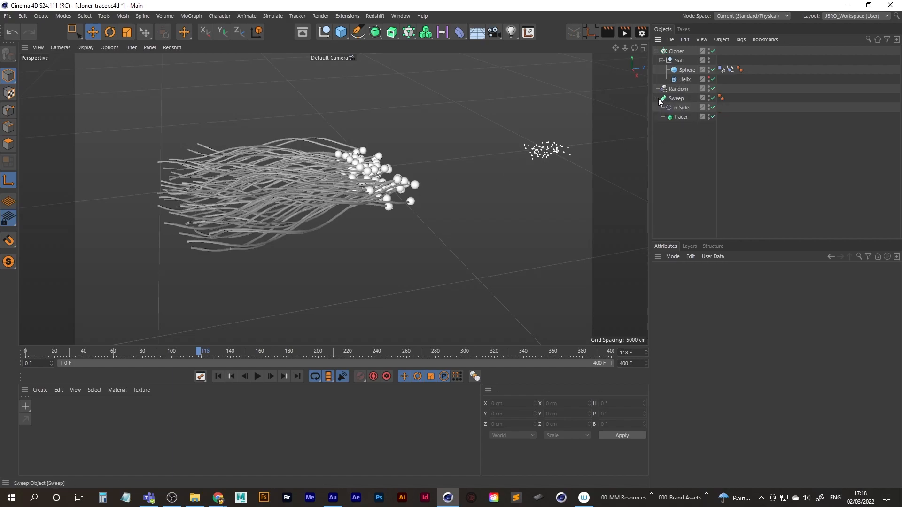
Limit the Tracer's traces from the end with an amount of 40.
click(677, 117)
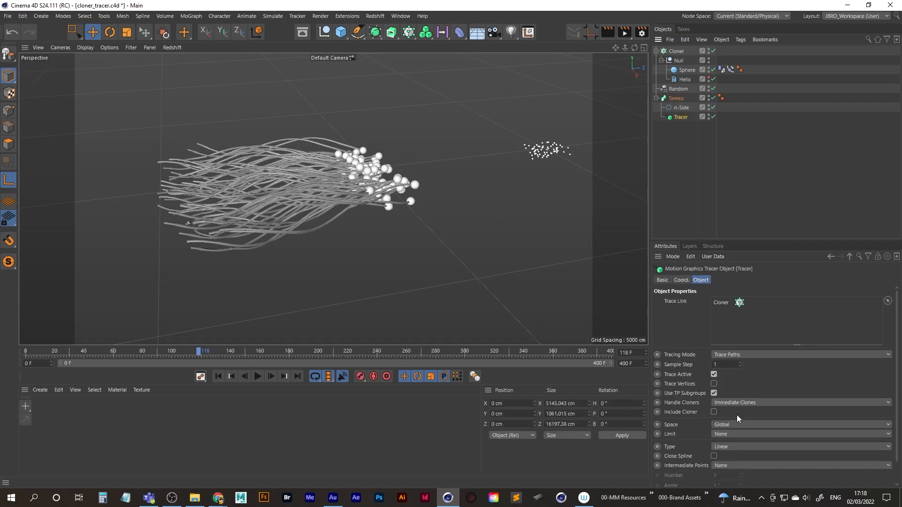
scroll(742, 401, down, 2)
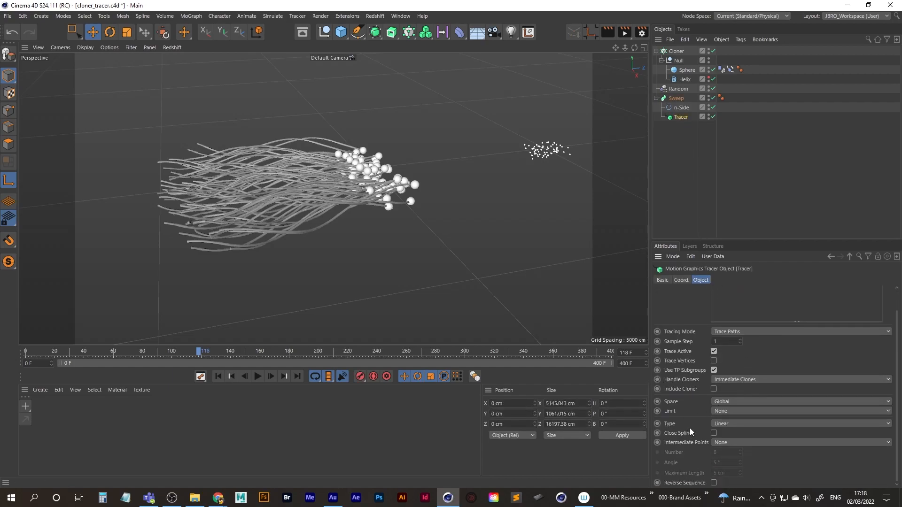
click(723, 413)
click(728, 442)
click(730, 432)
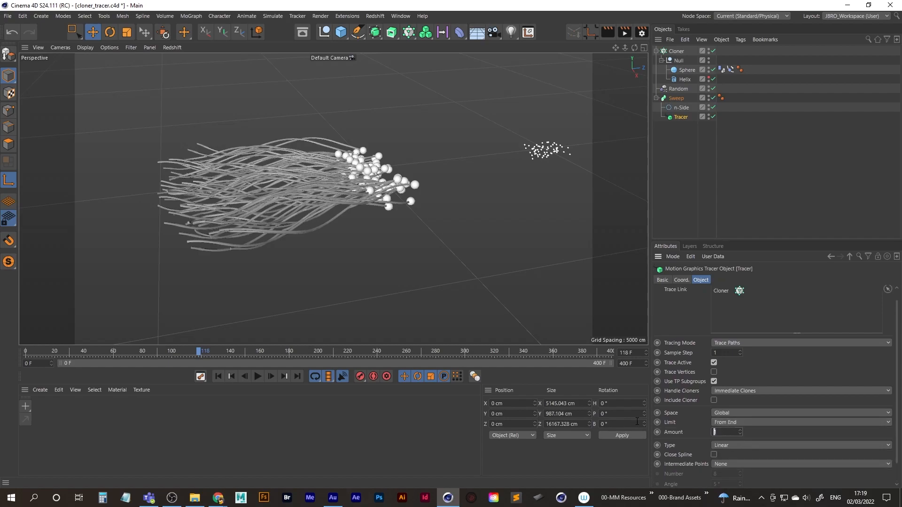
text(45)
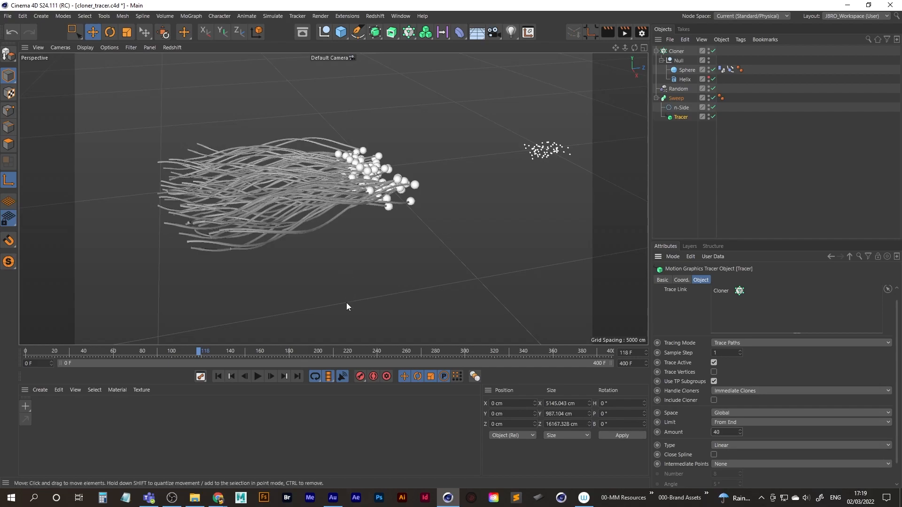
Play the limited traces from the first frame and view them from a lower, closer angle.
click(220, 376)
click(258, 376)
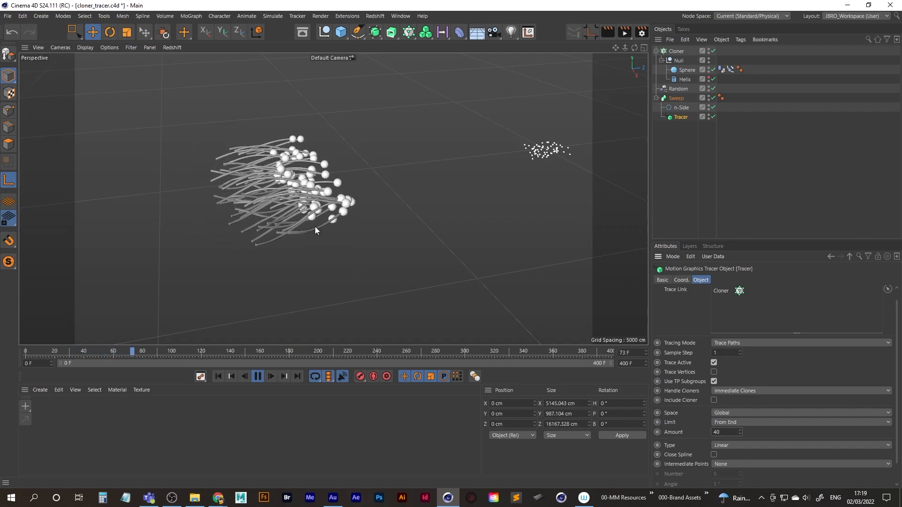
alt+drag(310, 218, 284, 144)
scroll(349, 208, up, 3)
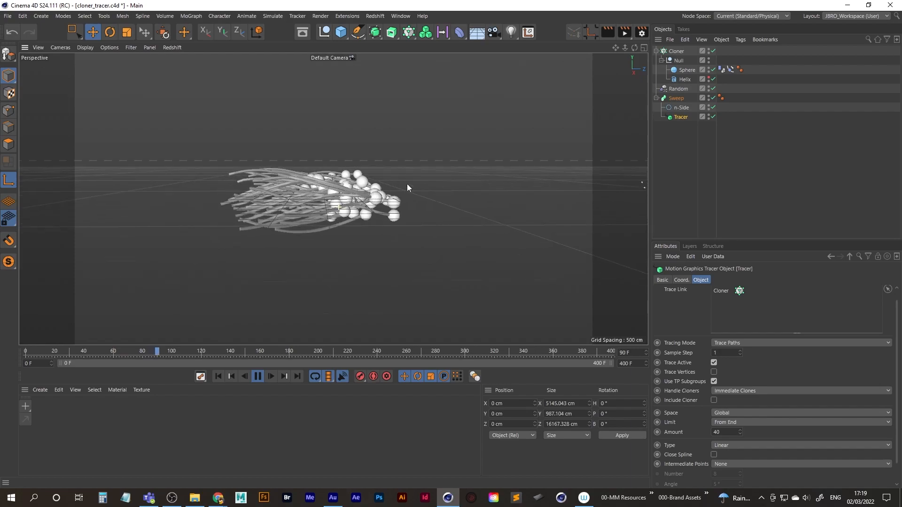
Hide the Sphere and view only the swept traces from several angles during playback.
click(708, 68)
alt+middle_drag(396, 206, 259, 202)
alt+right_drag(258, 202, 327, 193)
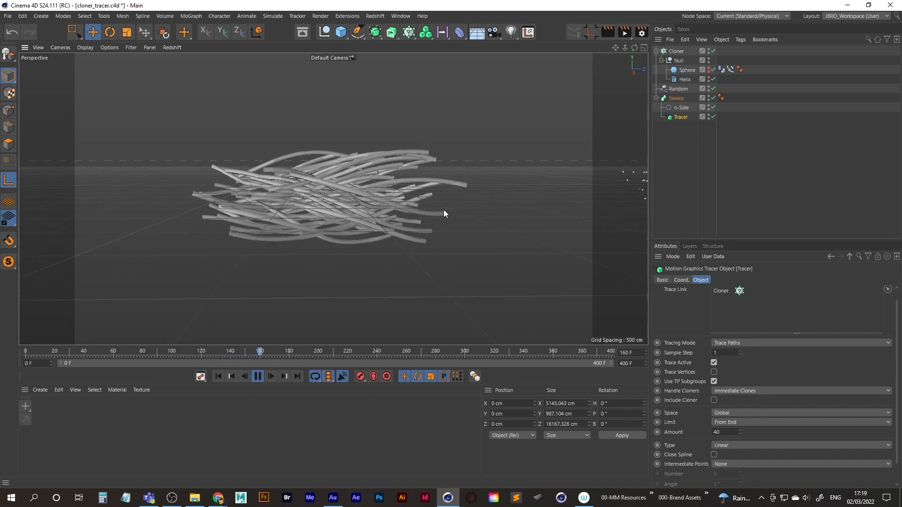
alt+drag(445, 210, 240, 197)
alt+drag(346, 197, 354, 174)
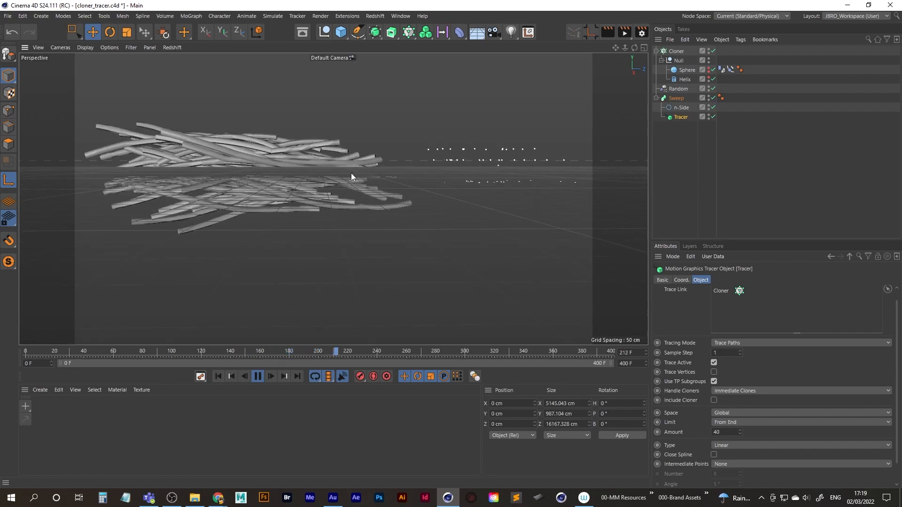
Turn off the workplane display in the viewport and view the traces from another side.
click(130, 47)
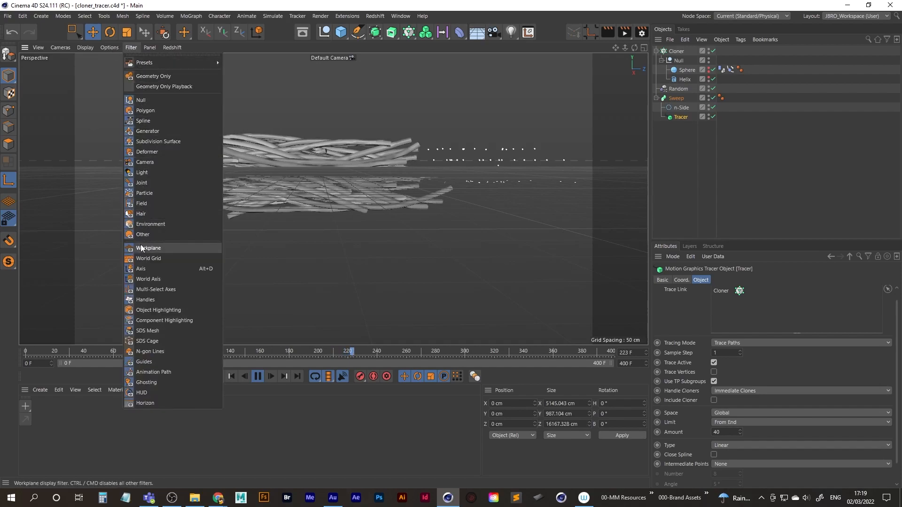
click(188, 248)
alt+drag(336, 207, 380, 201)
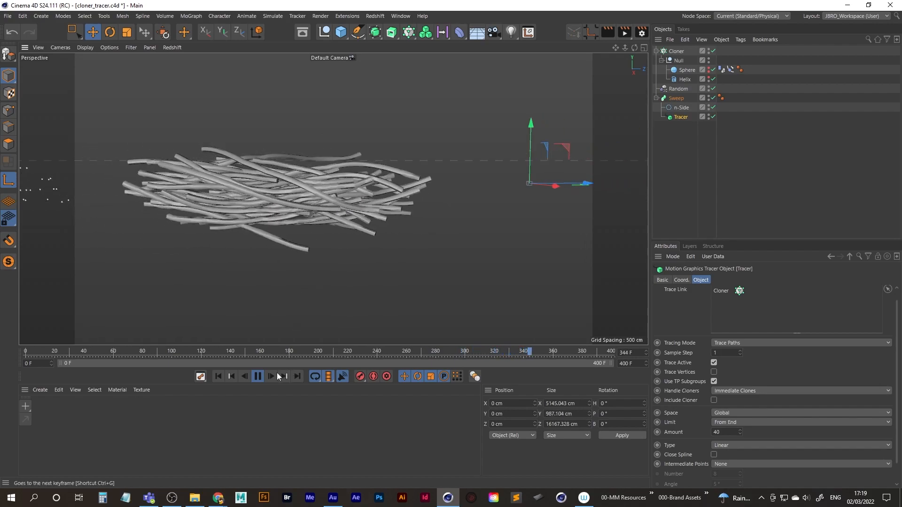
Stop playback, replay the animation from the first frame to frame 14 and frame the short traces.
click(257, 376)
click(218, 376)
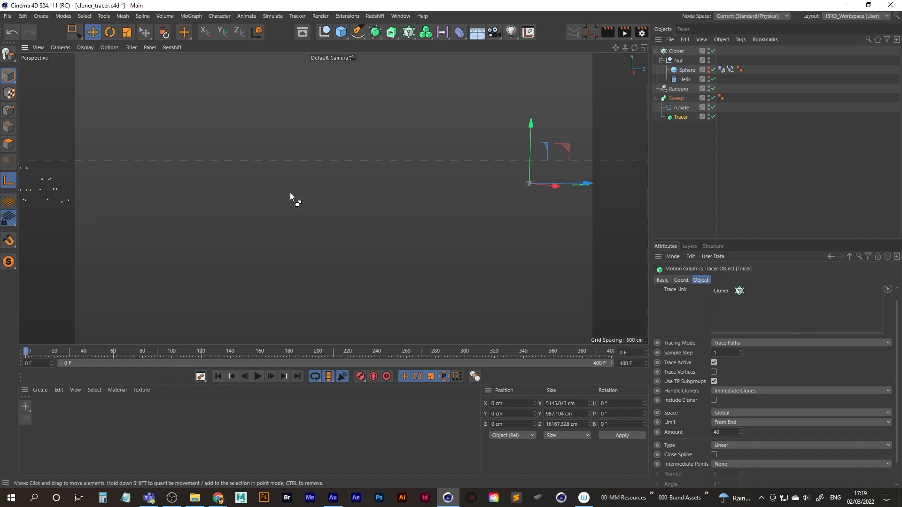
alt+middle_drag(290, 195, 291, 196)
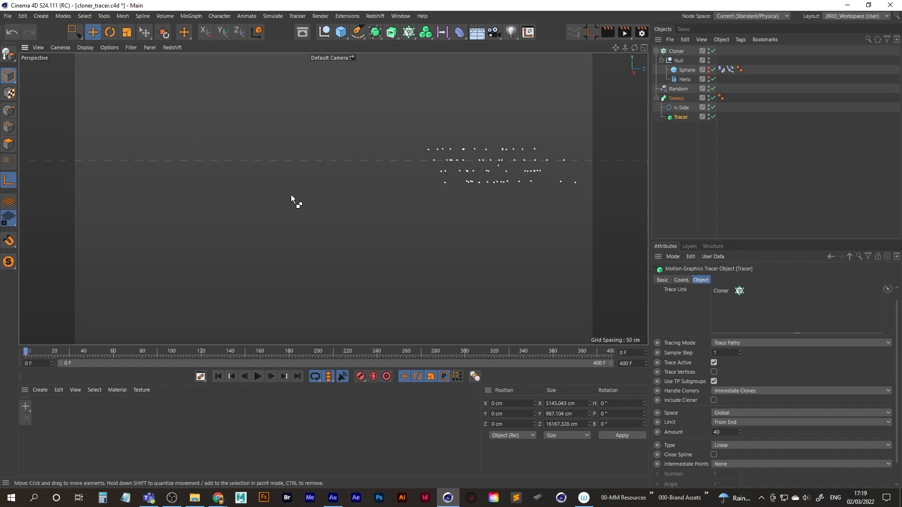
alt+right_drag(333, 189, 190, 238)
alt+middle_drag(190, 237, 382, 221)
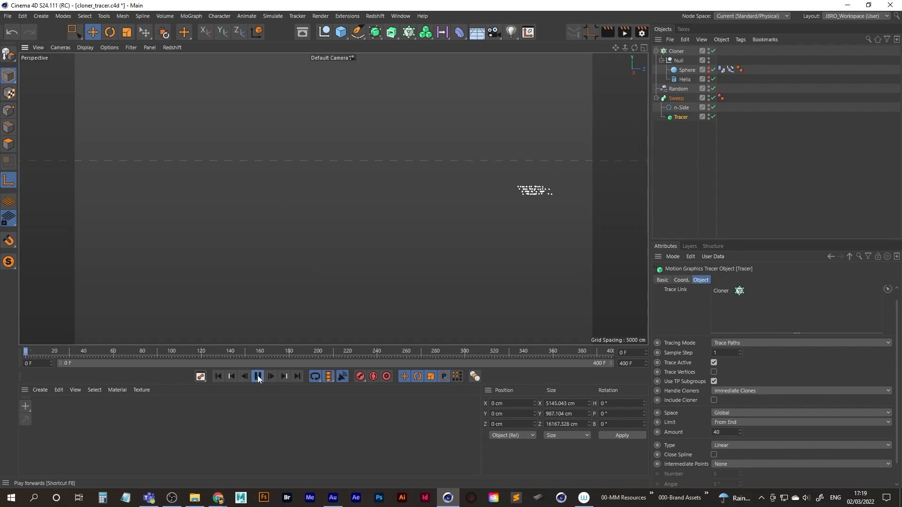
scroll(382, 173, up, 8)
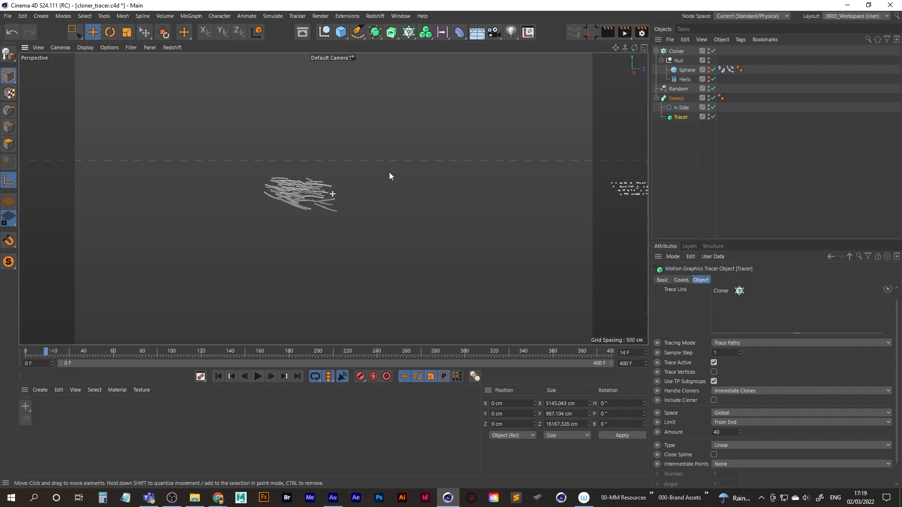
alt+middle_drag(365, 175, 273, 207)
mouse_move(273, 207)
alt+mouse_down()
mouse_move(299, 234)
mouse_move(298, 249)
alt+mouse_up()
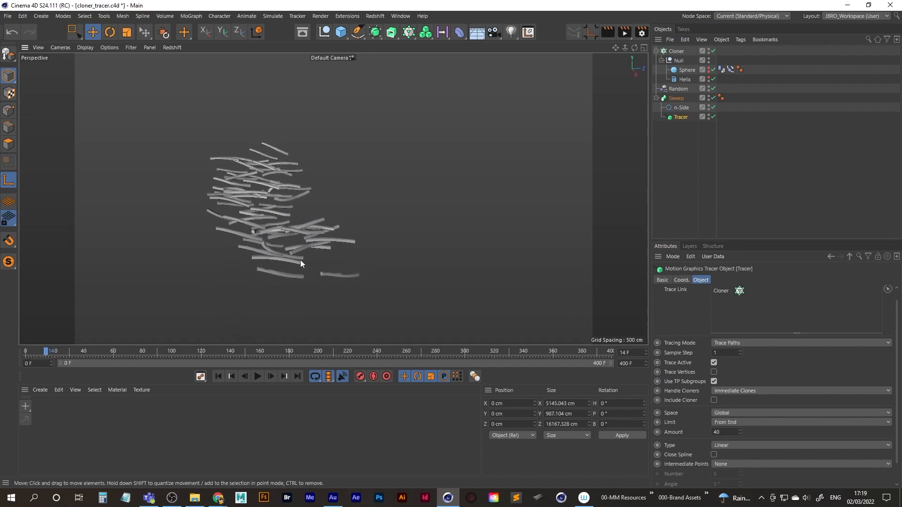
Raise the Tracer's From End limit amount to 100 while the animation plays.
click(261, 376)
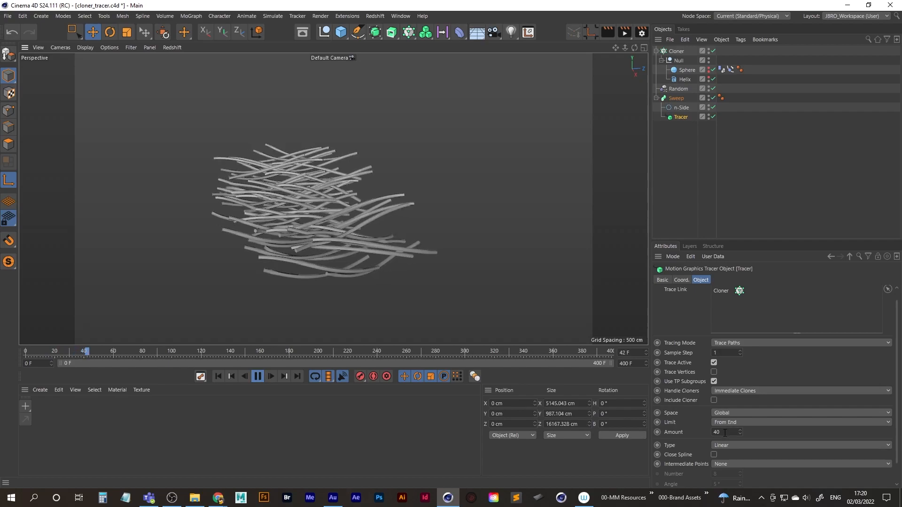
drag(725, 433, 663, 433)
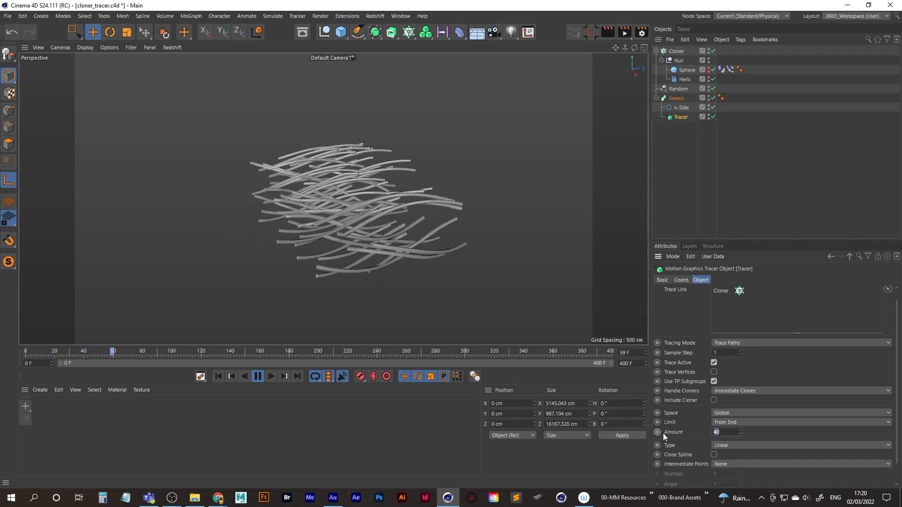
text(100)
key(Return)
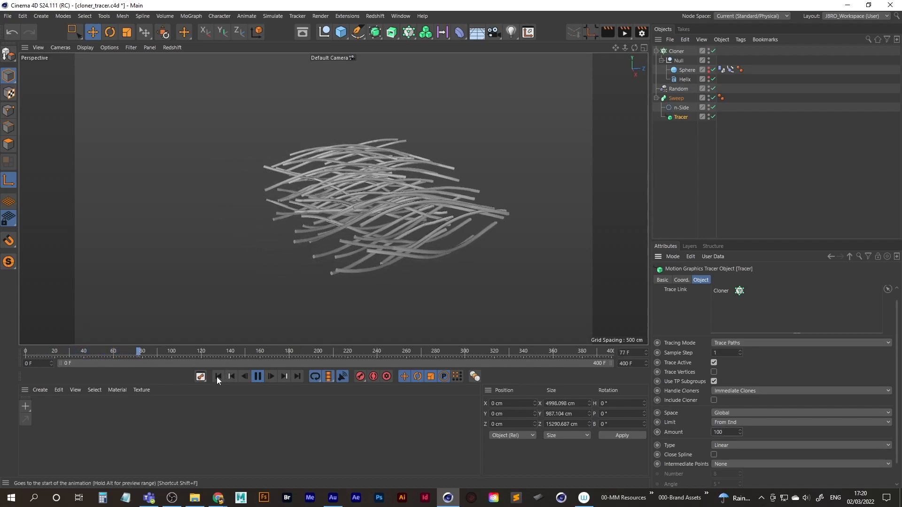
Play the longer traces from the first frame to frame 239 and examine them from several angles and distances.
click(218, 377)
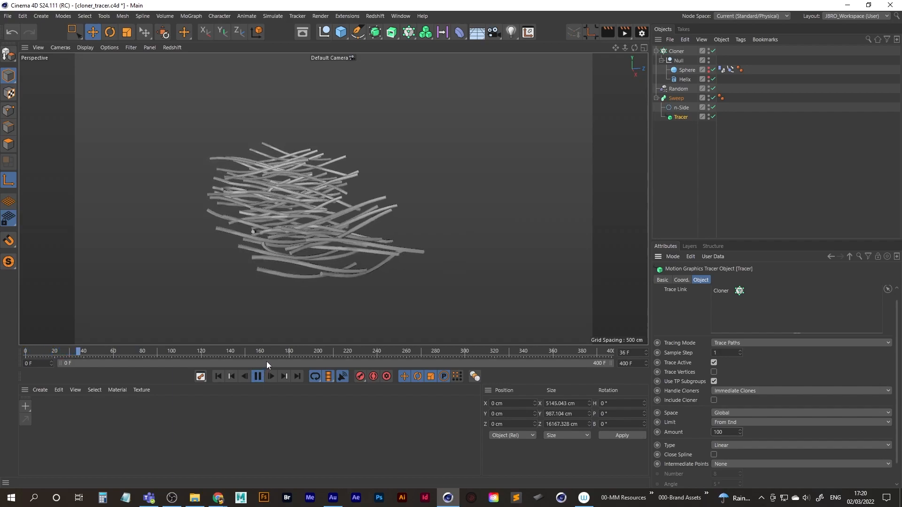
alt+drag(345, 255, 322, 225)
scroll(322, 224, down, 4)
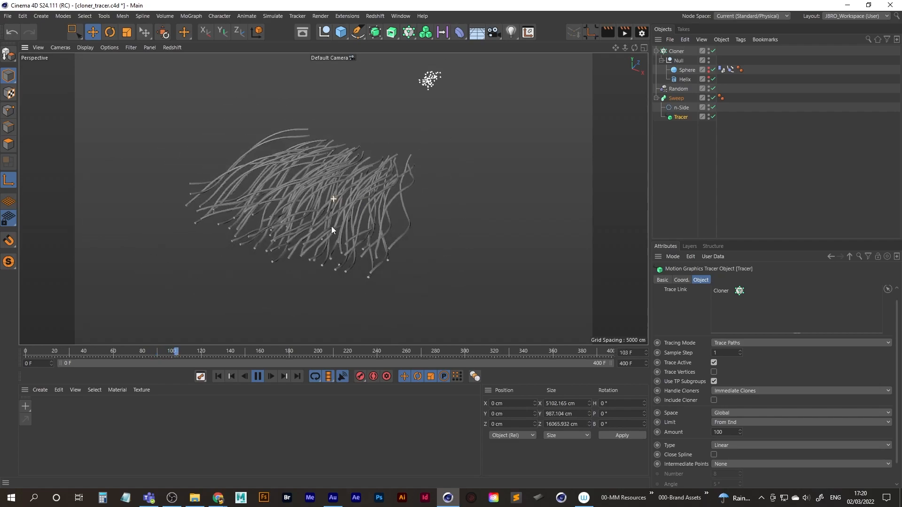
alt+drag(318, 233, 328, 249)
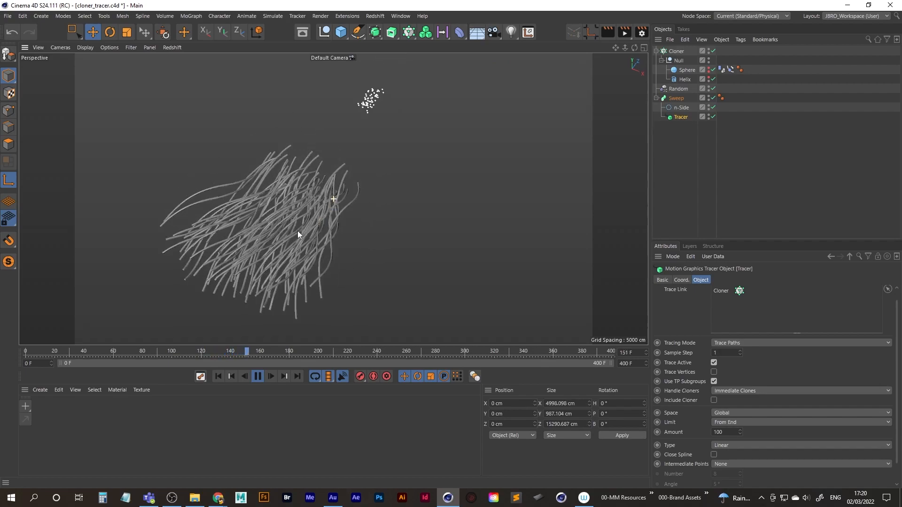
scroll(332, 197, up, 3)
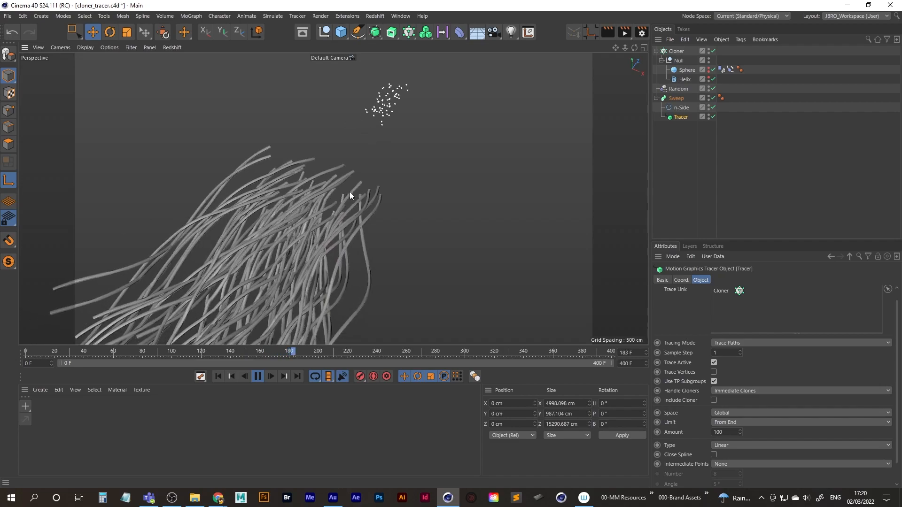
alt+drag(318, 214, 342, 211)
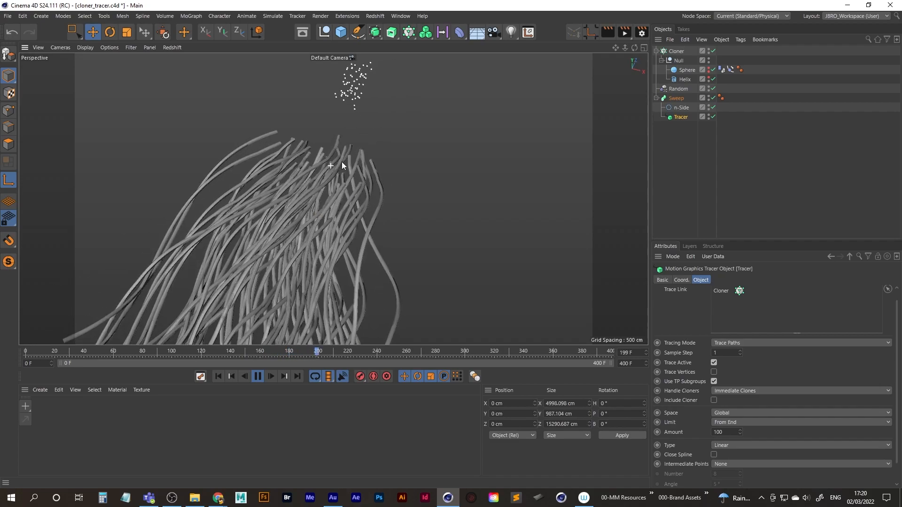
alt+middle_drag(329, 158, 313, 232)
alt+right_drag(359, 201, 389, 192)
alt+right_drag(327, 182, 328, 214)
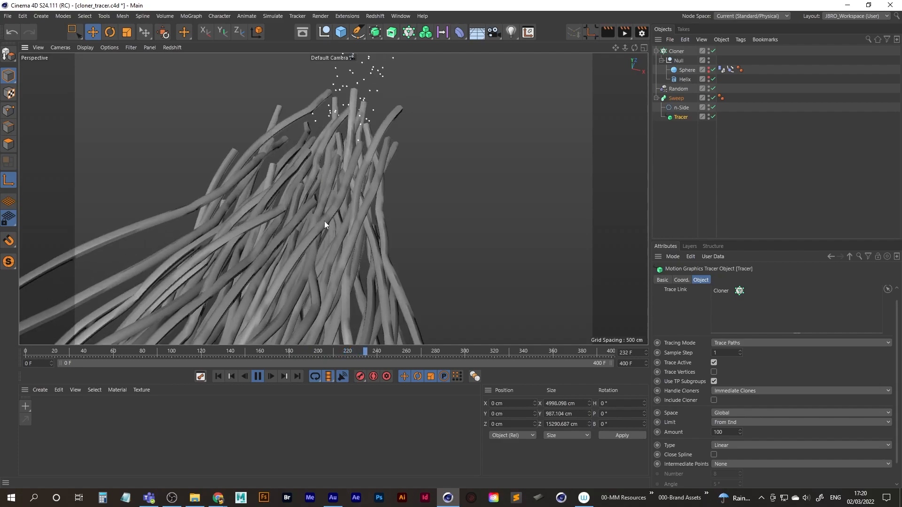
click(256, 377)
alt+middle_drag(337, 183, 360, 172)
alt+drag(360, 172, 304, 213)
alt+right_drag(303, 213, 334, 209)
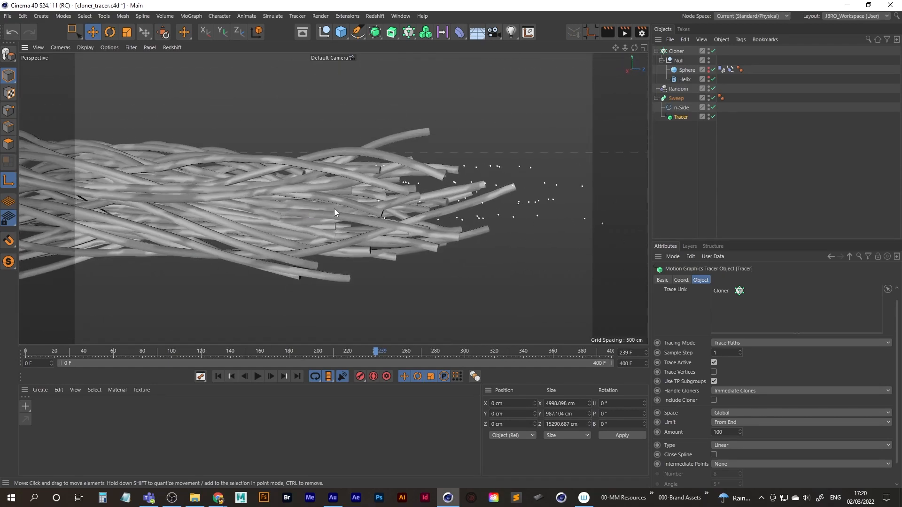
Set the radius of the Sweep's n-Side profile to 15 cm.
click(680, 108)
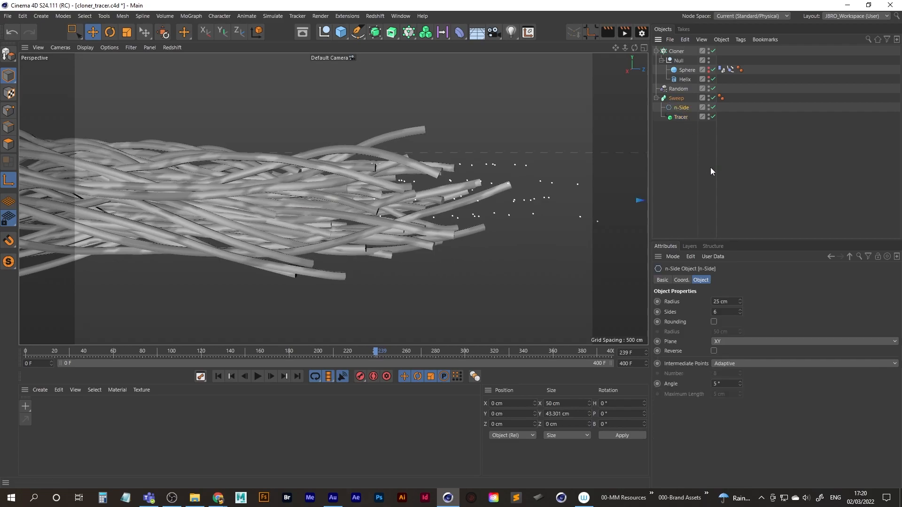
text(15)
key(Return)
alt+drag(296, 199, 372, 223)
Try a radius of 12 cm for the n-Side profile and undo it.
click(731, 301)
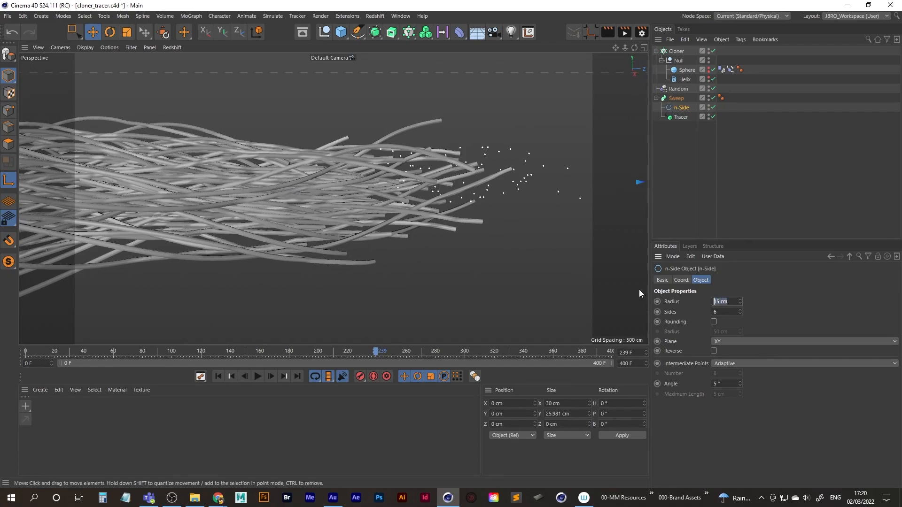
text(12)
key(Return)
alt+middle_drag(257, 207, 290, 183)
key(ctrl+z)
Replay the thinner traces from the first frame to frame 62 and view them up close.
alt+drag(302, 187, 293, 226)
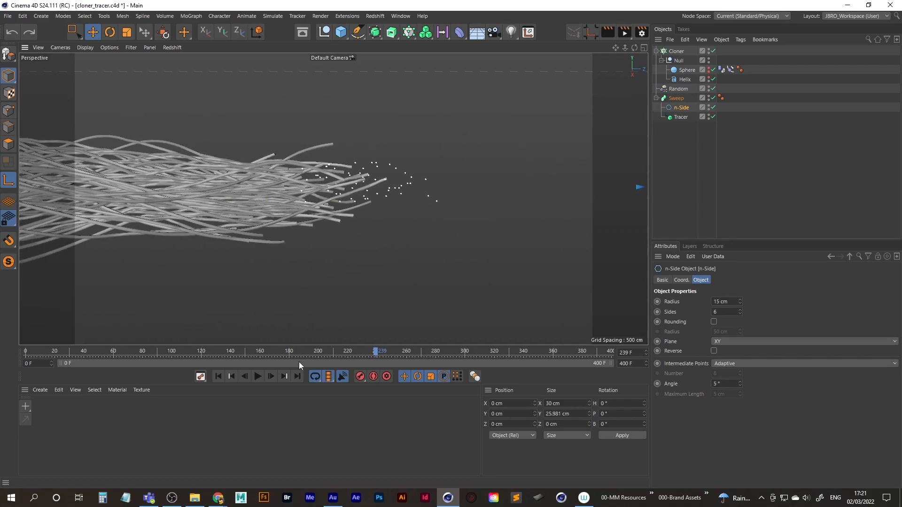
click(261, 377)
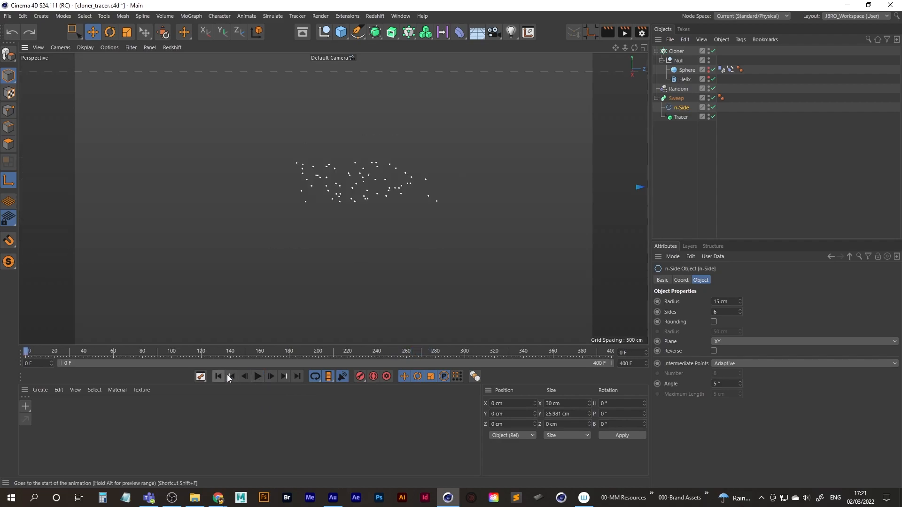
alt+right_drag(336, 189, 199, 235)
alt+middle_drag(220, 228, 333, 225)
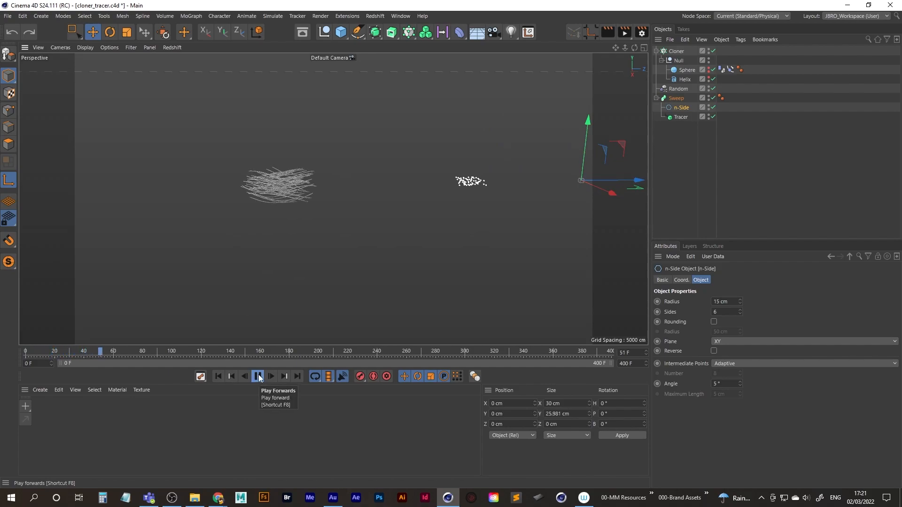
click(259, 375)
alt+right_drag(299, 183, 390, 156)
alt+drag(273, 208, 308, 237)
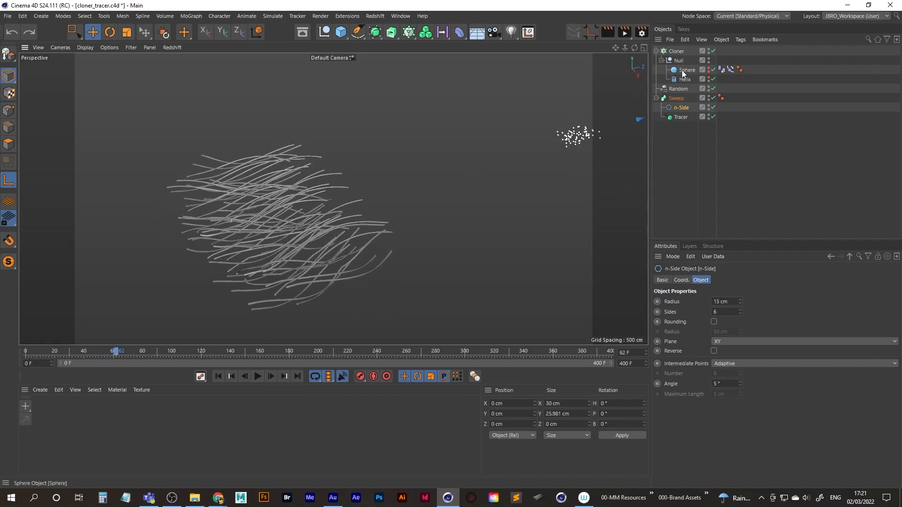
Review the cache settings of the Sphere's Dynamics Body tag and the Cloner's object settings.
click(721, 70)
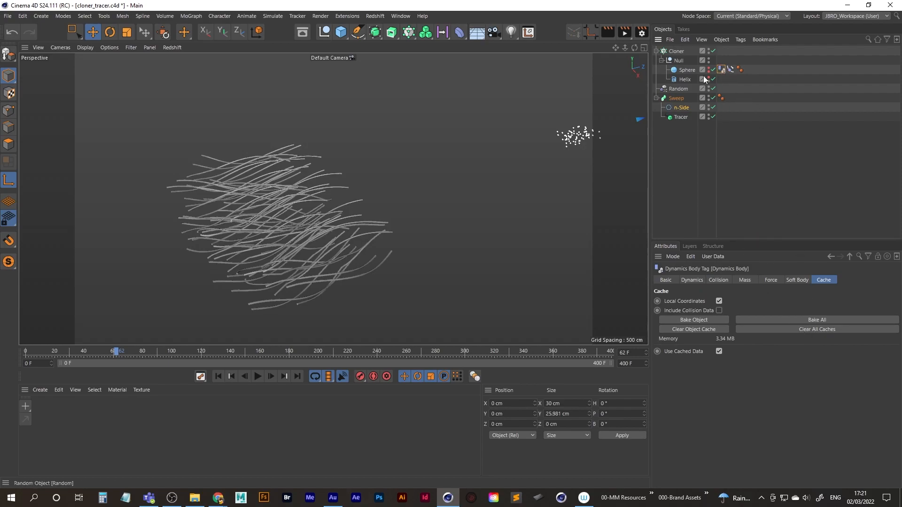
click(678, 52)
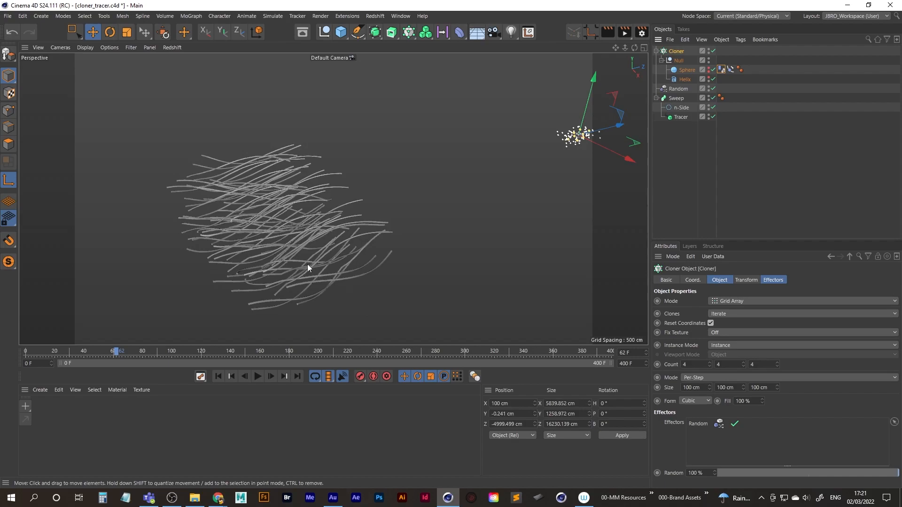
Scrub the timeline to frame 266, view the full traces from the side and restart playback from the first frame.
drag(116, 351, 416, 348)
alt+middle_drag(537, 154, 326, 193)
alt+right_drag(326, 194, 381, 188)
alt+drag(381, 188, 367, 229)
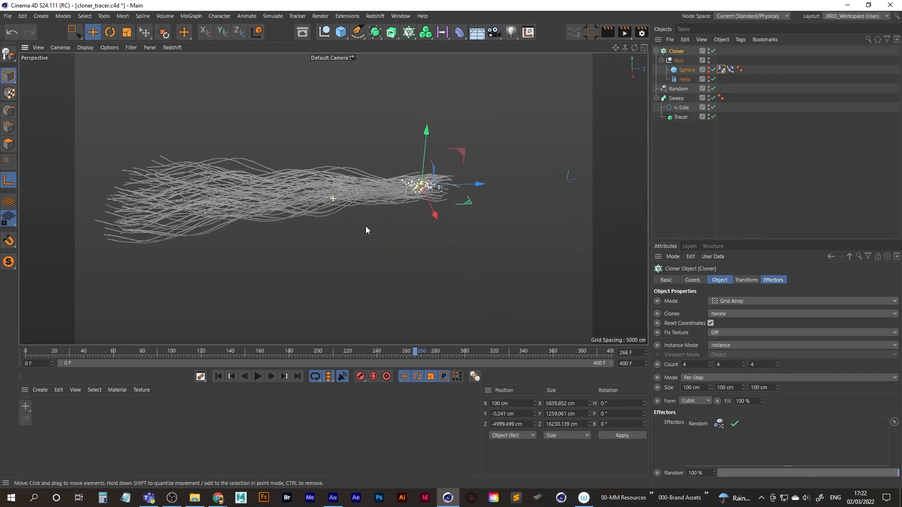
click(218, 376)
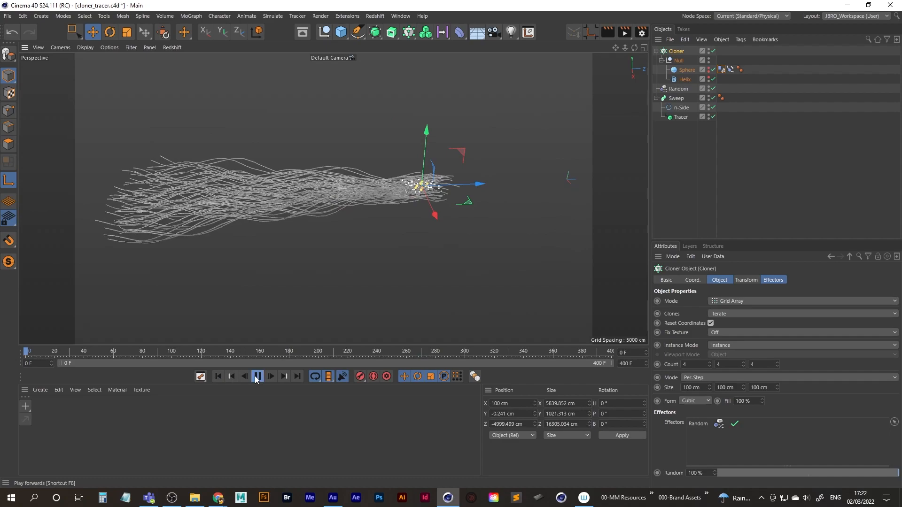
Play the traces from the first frame to frame 120 and display them up close with Gouraud Shading (Lines).
click(257, 376)
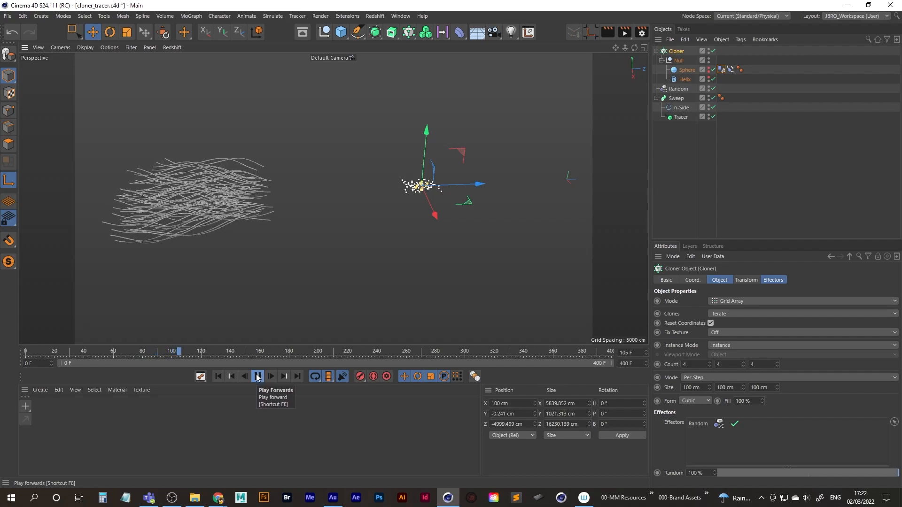
click(258, 378)
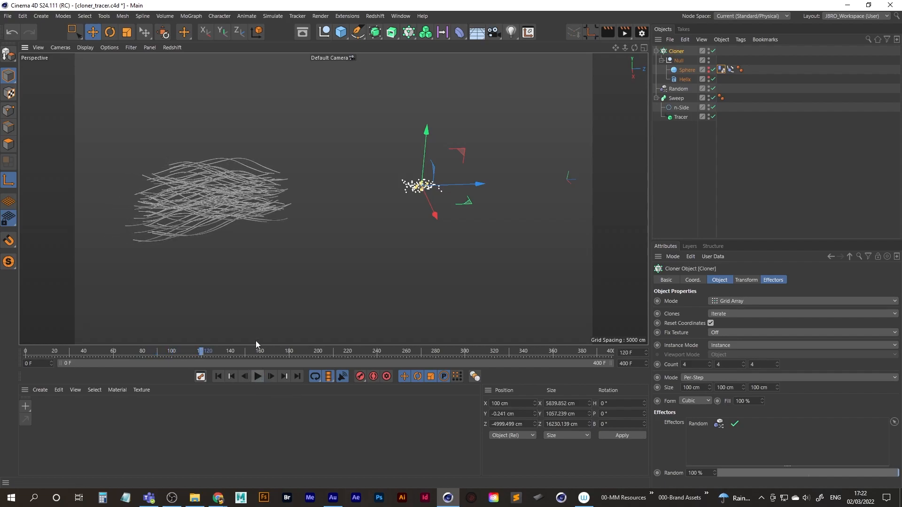
scroll(282, 200, up, 5)
alt+middle_drag(342, 181, 364, 193)
key(n)
key(b)
scroll(312, 195, up, 5)
scroll(371, 206, down, 5)
Continue playback of the line-shaded traces to frame 155, viewing them from the side.
alt+drag(309, 212, 293, 184)
alt+drag(376, 183, 310, 188)
click(258, 376)
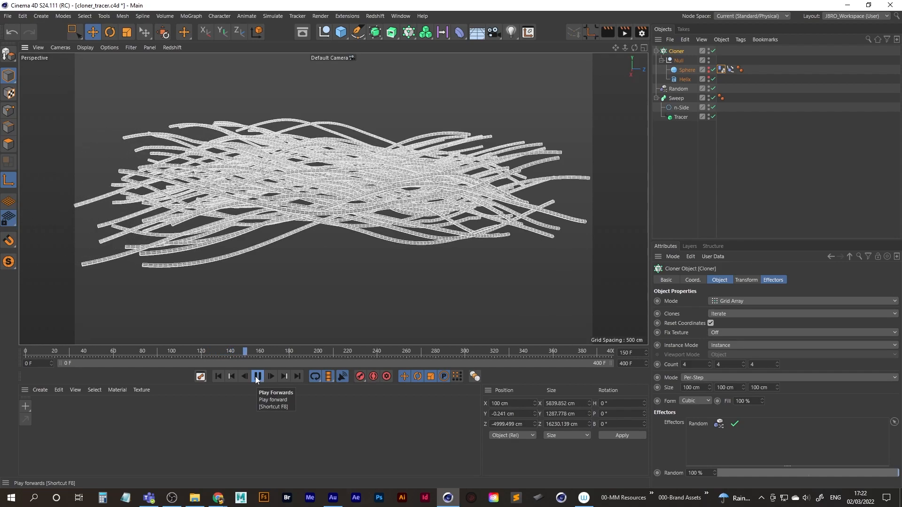
click(256, 377)
Examine the tubes at frame 155 from several angles with Gouraud Shading and without polygon lines.
alt+middle_drag(419, 173, 331, 200)
alt+drag(399, 208, 299, 212)
alt+right_drag(299, 212, 310, 205)
alt+drag(310, 204, 340, 219)
alt+right_drag(376, 197, 187, 198)
alt+middle_drag(164, 198, 289, 197)
alt+drag(290, 197, 349, 225)
alt+right_drag(462, 216, 489, 213)
alt+drag(486, 213, 473, 201)
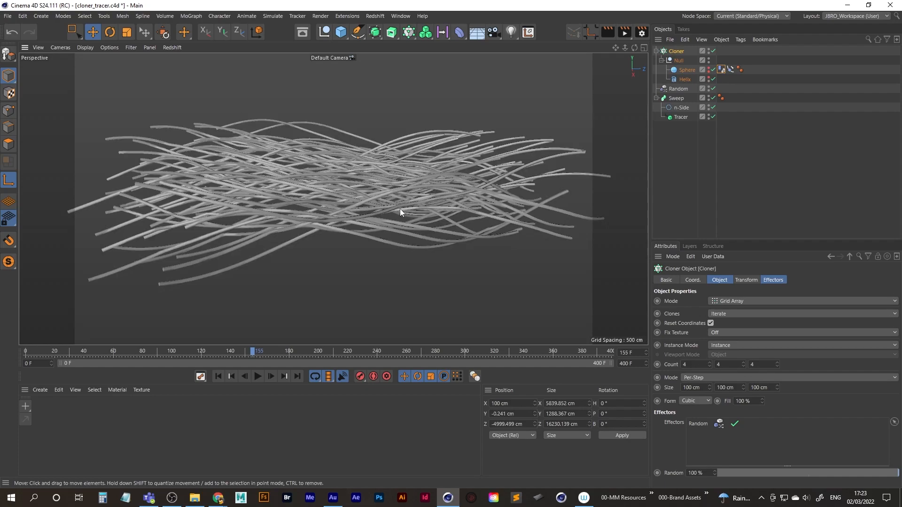
click(85, 47)
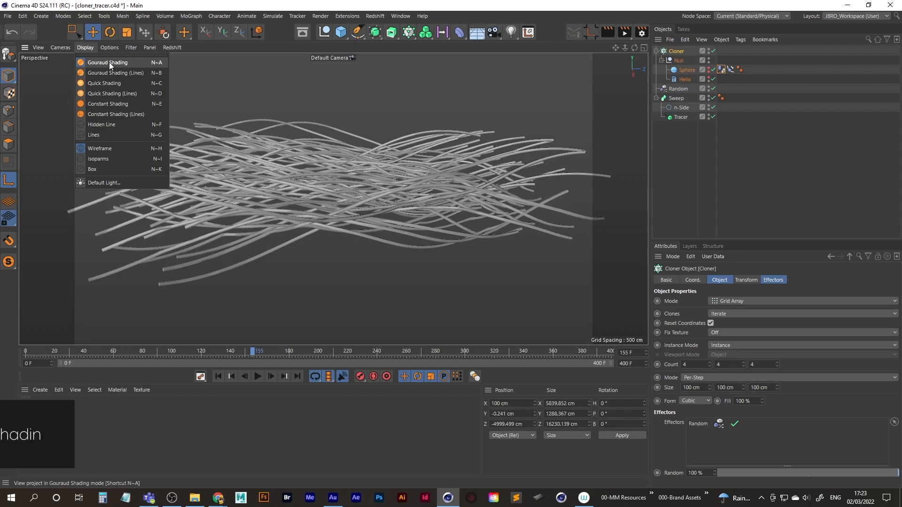
click(83, 47)
alt+drag(296, 197, 333, 209)
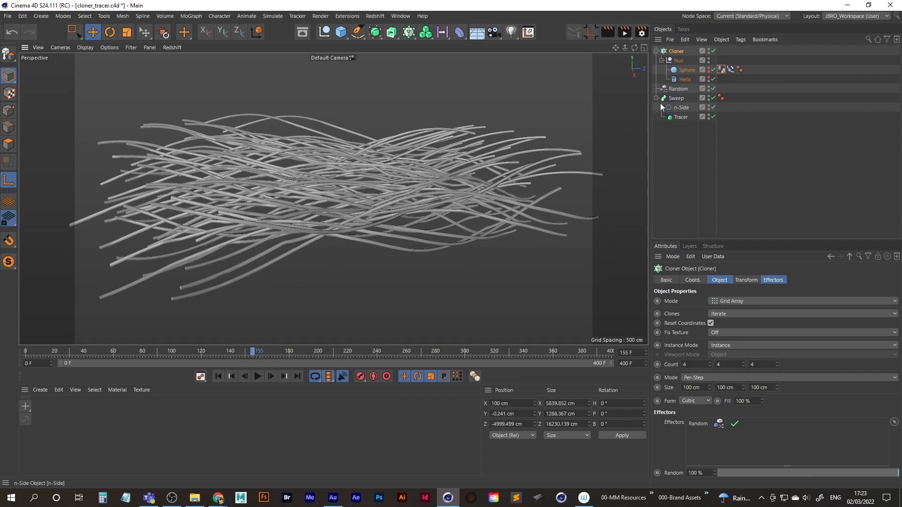
Try to taper the tubes by lowering the start point of the Sweep's Scale curve to 0.
click(677, 98)
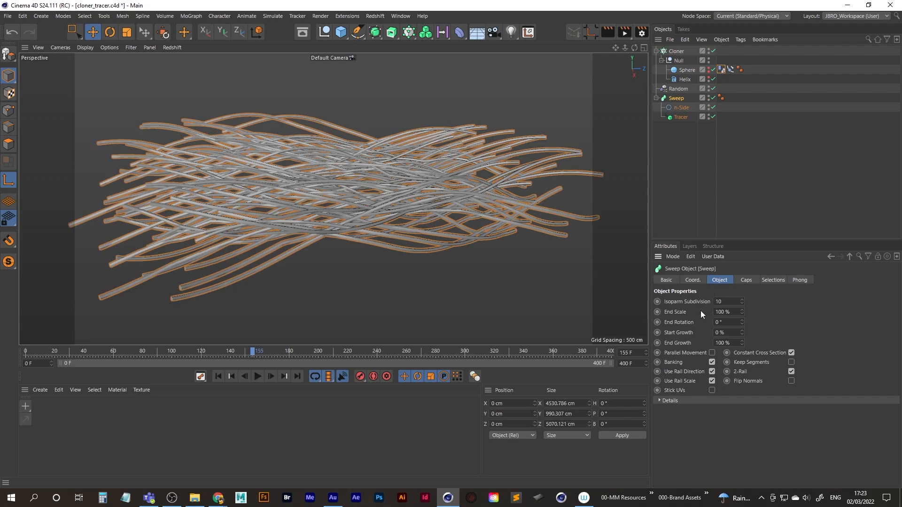
click(659, 401)
scroll(664, 439, down, 3)
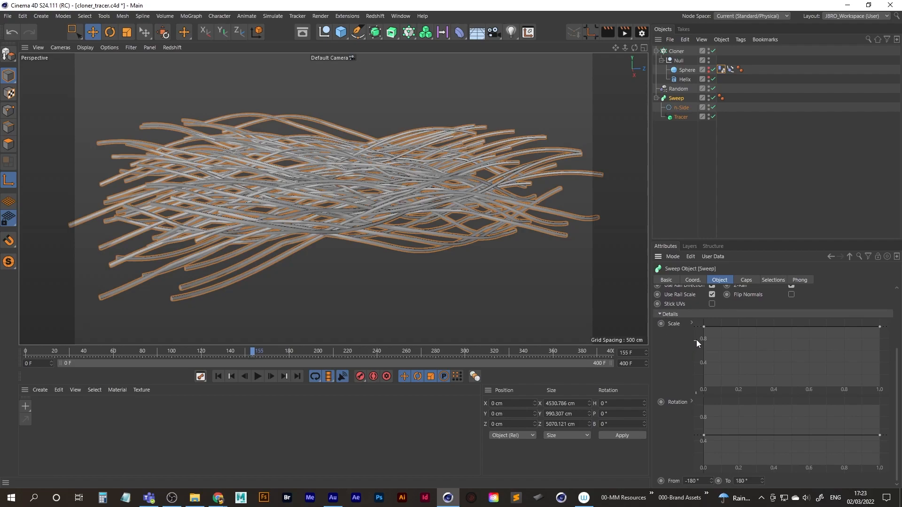
drag(703, 328, 691, 400)
click(582, 207)
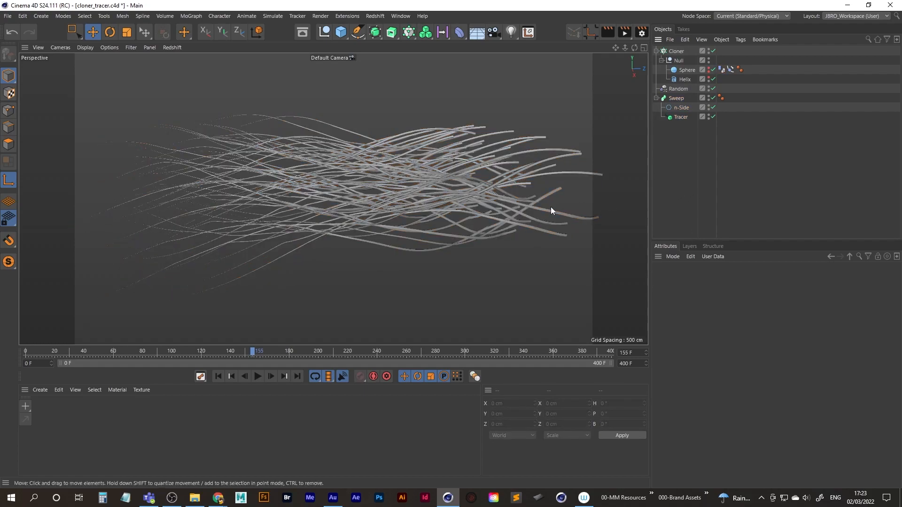
Inspect the thin and thick ends of the tapered tubes up close and review the Sweep's Scale curve.
alt+drag(319, 224, 333, 252)
alt+middle_drag(383, 287, 312, 260)
alt+middle_drag(425, 182, 323, 208)
alt+right_drag(352, 210, 400, 196)
alt+middle_drag(404, 200, 351, 204)
alt+drag(350, 203, 332, 198)
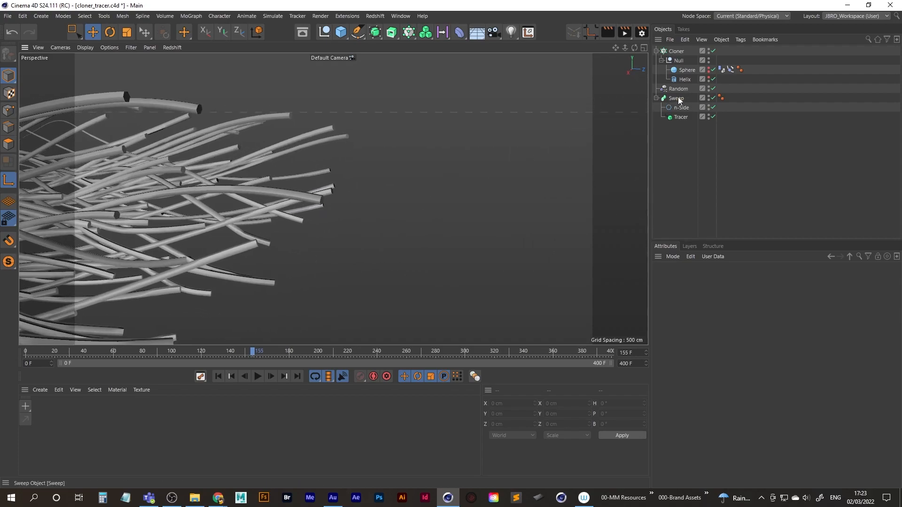
click(677, 99)
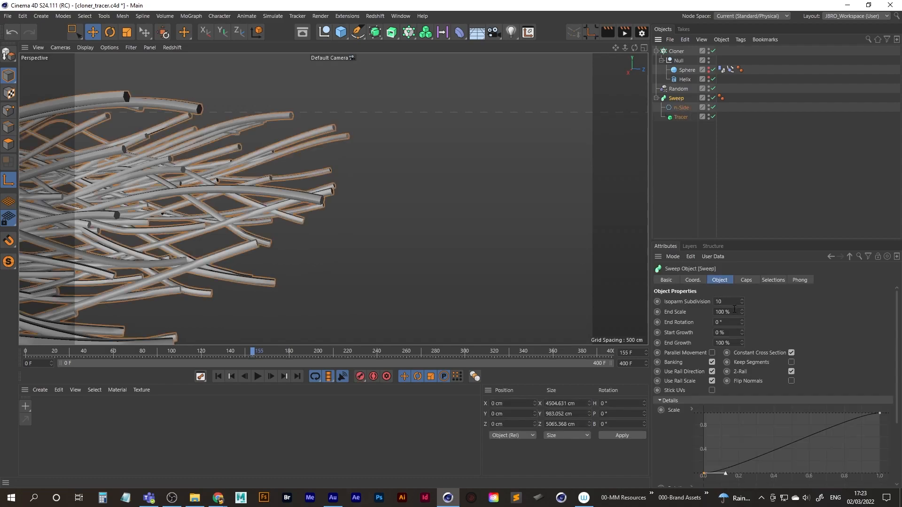
scroll(293, 170, down, 8)
alt+middle_drag(293, 170, 418, 203)
mouse_move(338, 209)
alt+mouse_down()
mouse_move(317, 213)
mouse_move(352, 209)
mouse_move(313, 221)
mouse_move(270, 217)
mouse_move(337, 203)
alt+mouse_up()
click(671, 125)
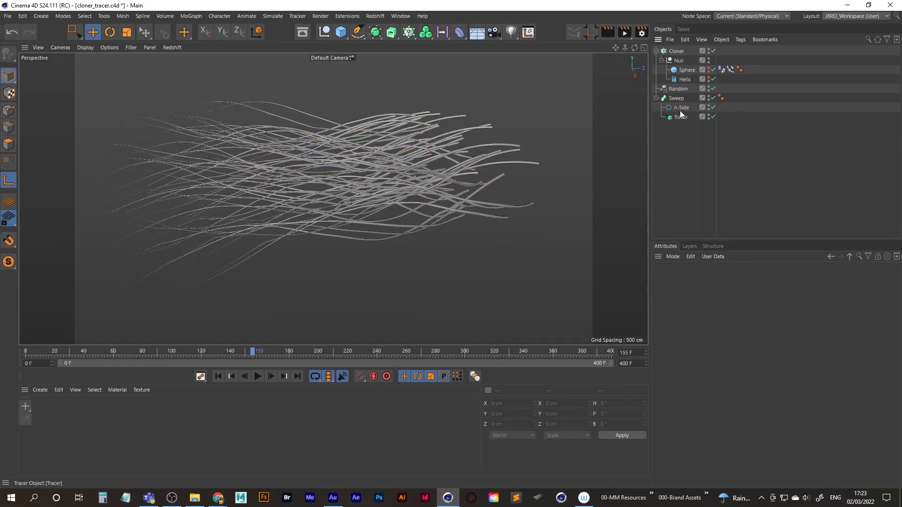
Undo the Scale curve taper on the Sweep and check the tubes in the viewport.
key(ctrl+z)
click(342, 202)
key(ctrl+z)
key(ctrl+z)
click(675, 175)
alt+middle_drag(357, 186, 386, 185)
alt+drag(386, 188, 350, 194)
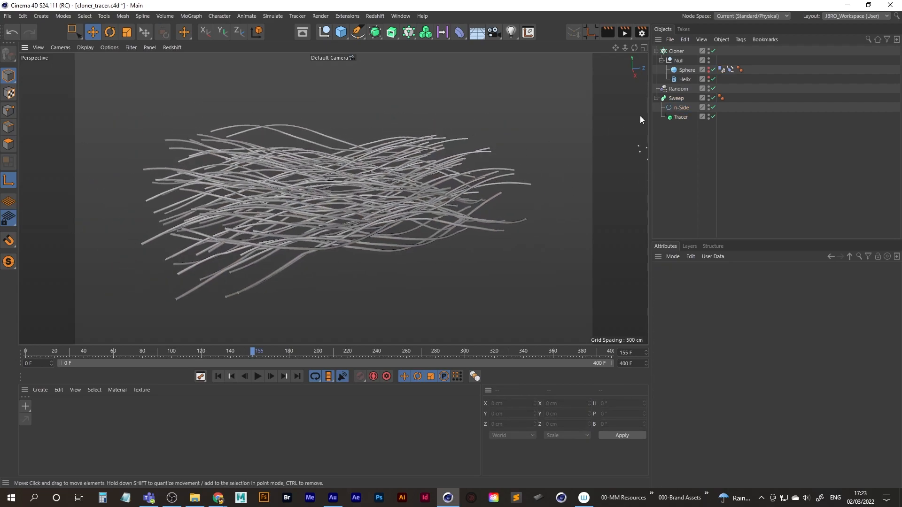
Review the Limit and Amount settings of the Tracer.
click(677, 98)
click(682, 117)
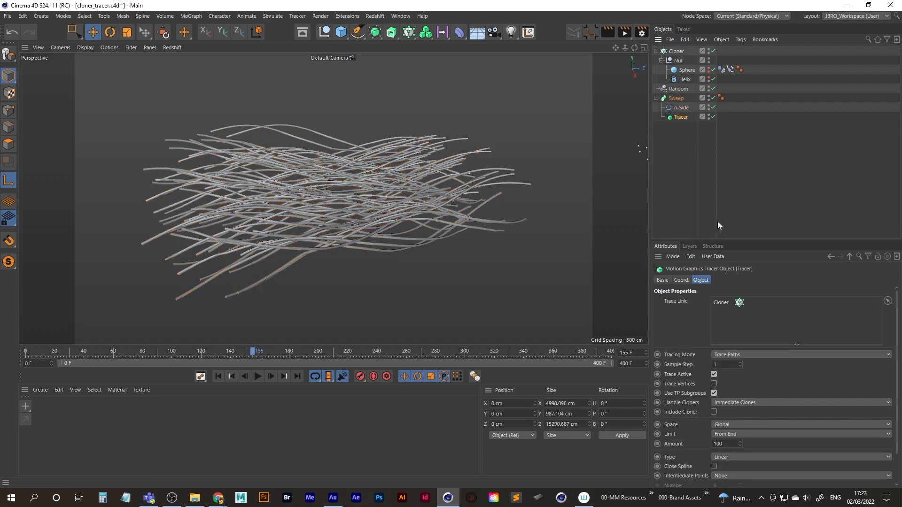
scroll(766, 347, down, 2)
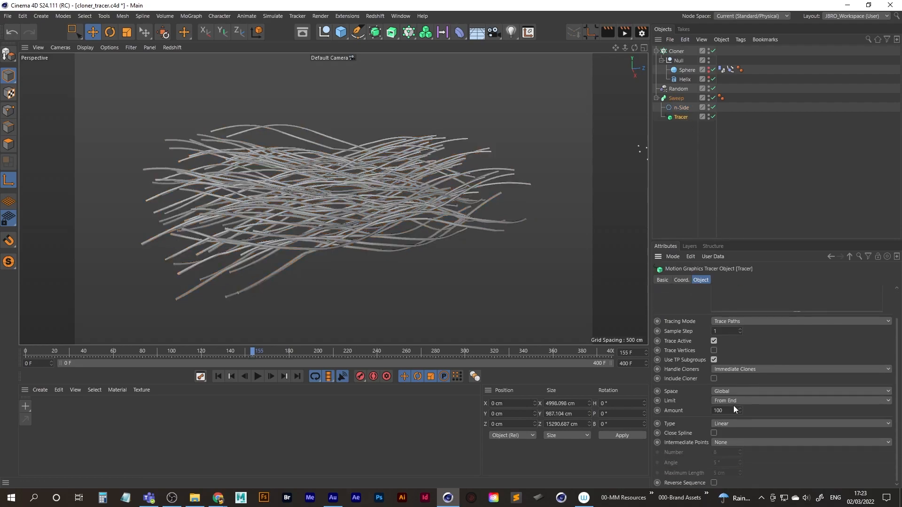
drag(728, 409, 681, 414)
click(680, 189)
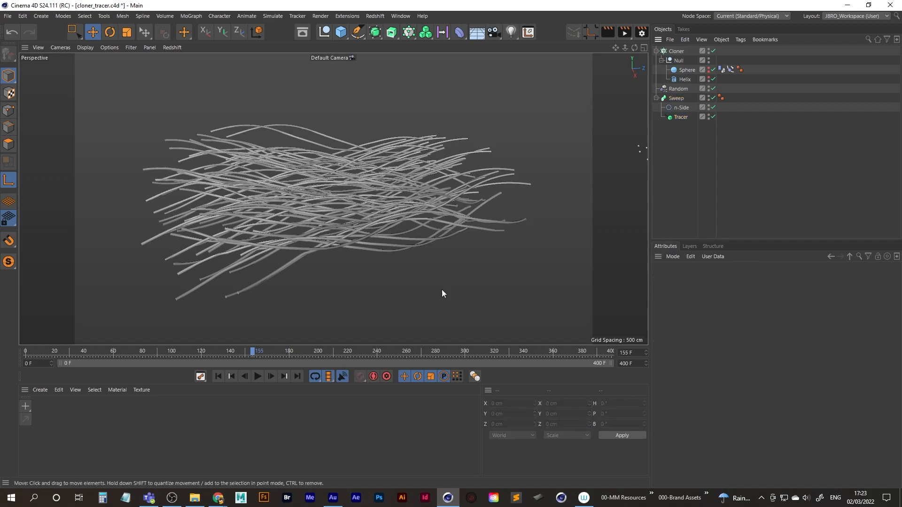
Replay the traces from the first frame to frame 148 and save the project.
click(220, 377)
click(257, 376)
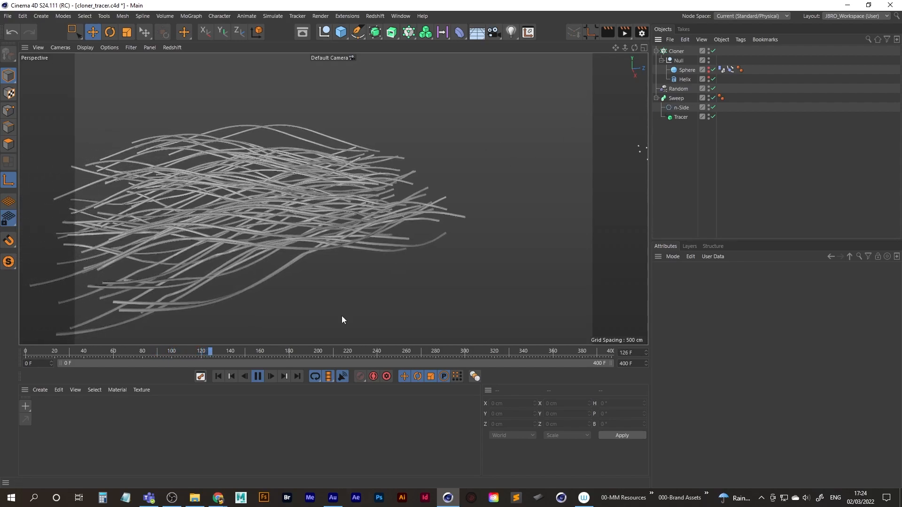
click(257, 376)
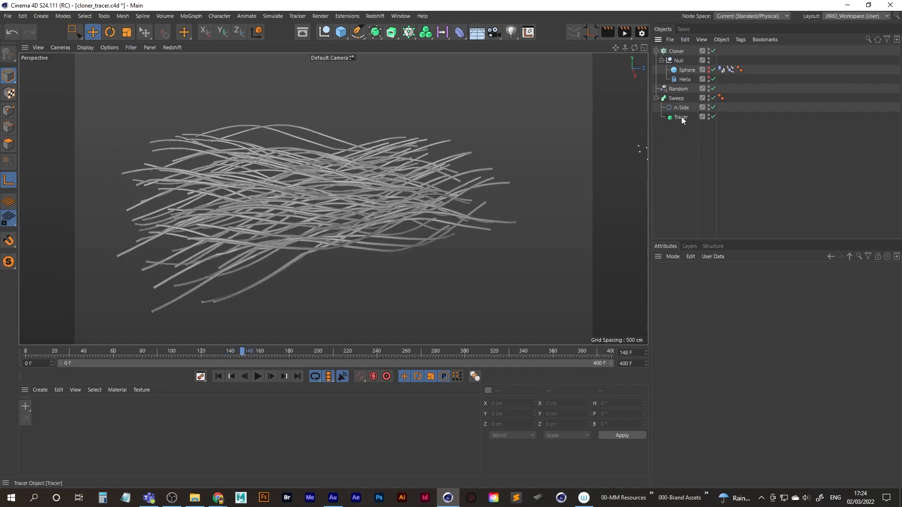
key(ctrl+s)
Export the selected Tracer as Alembic for frames 0 to 400, replacing cloner_tracer_ABC.abc in the Alembic folder.
click(681, 117)
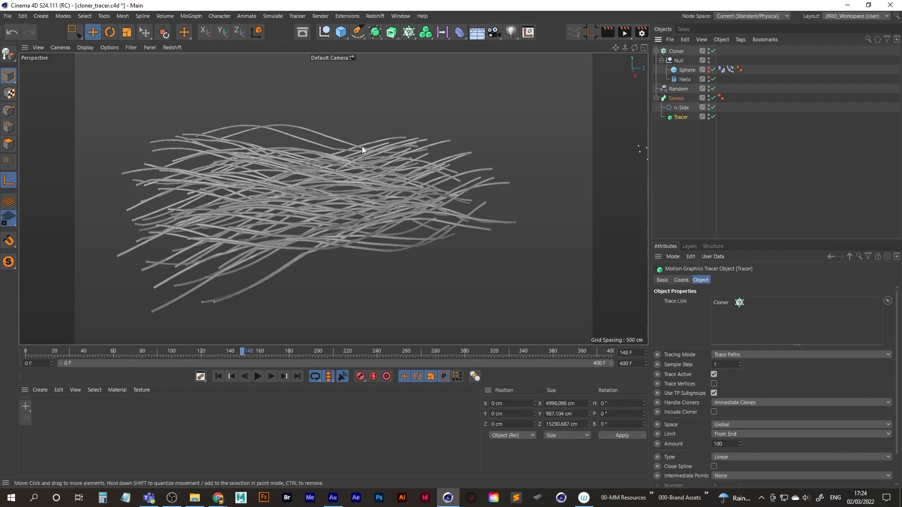
click(8, 17)
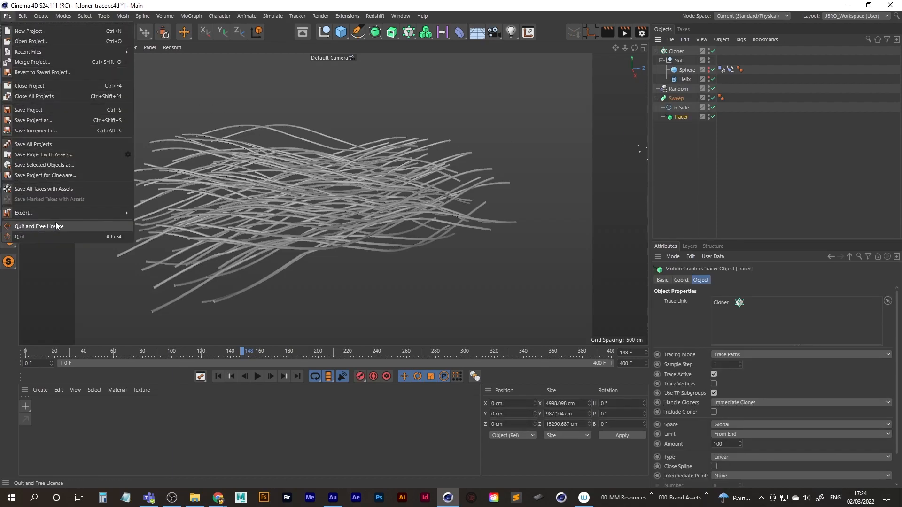
mouse_move(61, 213)
click(159, 212)
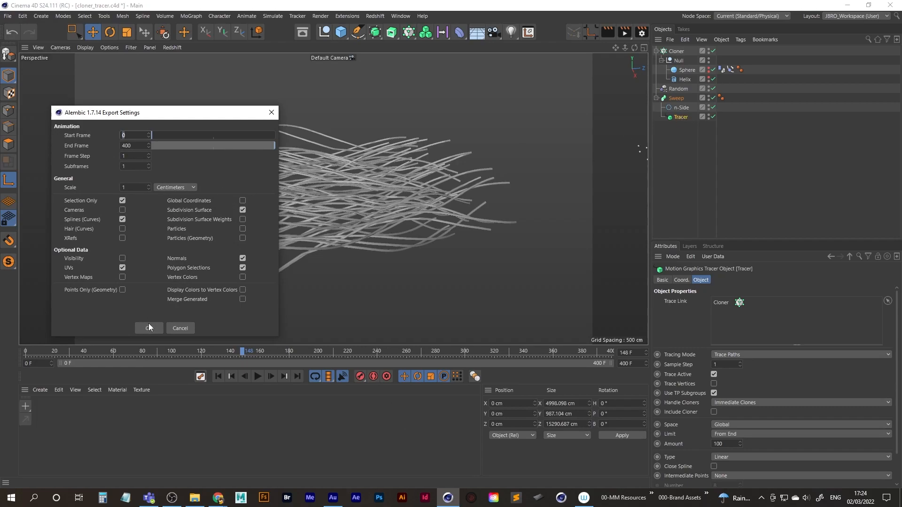
click(130, 145)
click(146, 328)
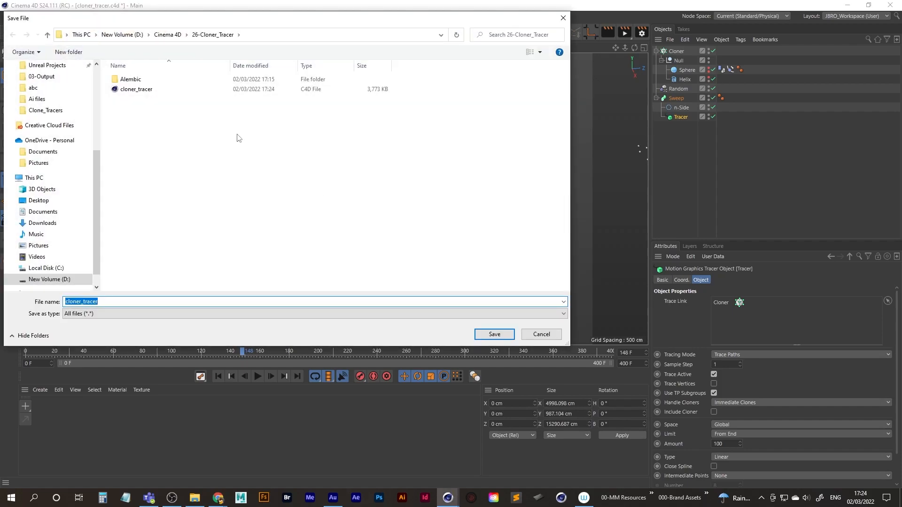
double_click(138, 80)
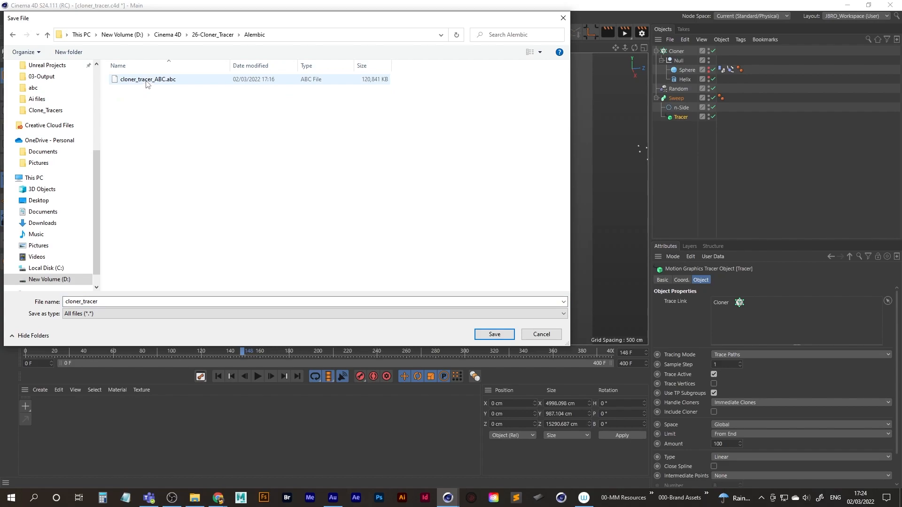
click(148, 80)
click(495, 334)
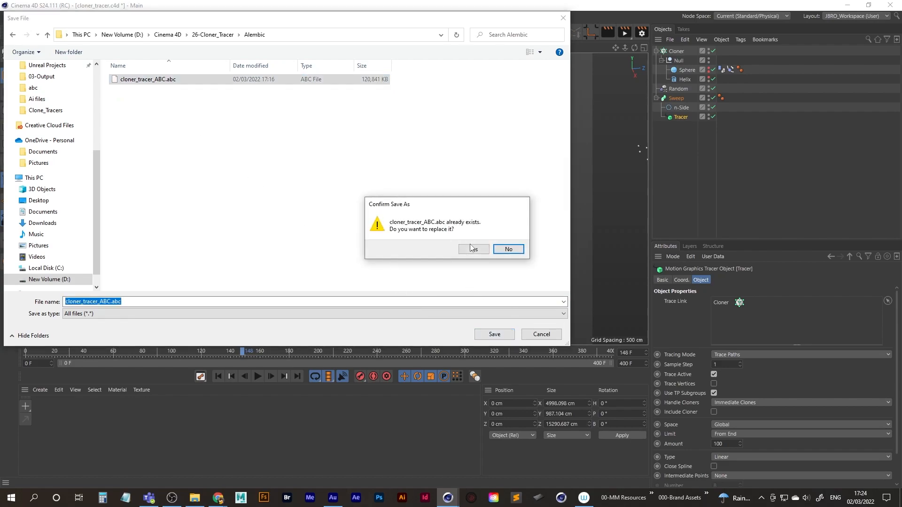
click(472, 249)
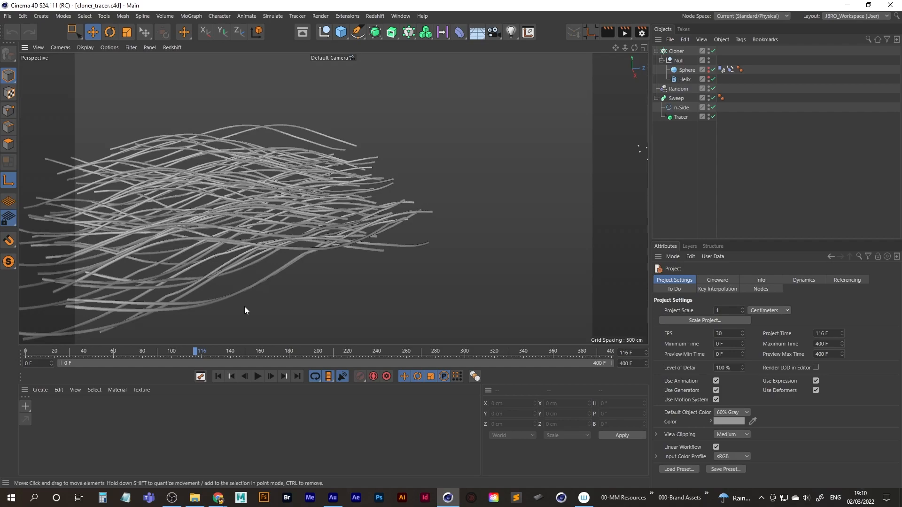
From the first frame, export the Tracer again as Alembic for frames 0 to 400, overwriting cloner_tracer_ABC.abc in the Alembic folder.
click(219, 376)
click(234, 376)
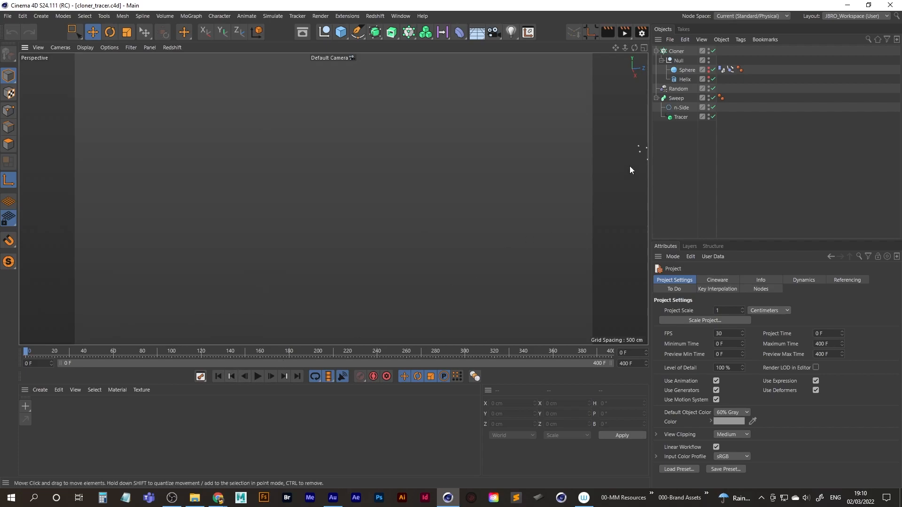
click(679, 117)
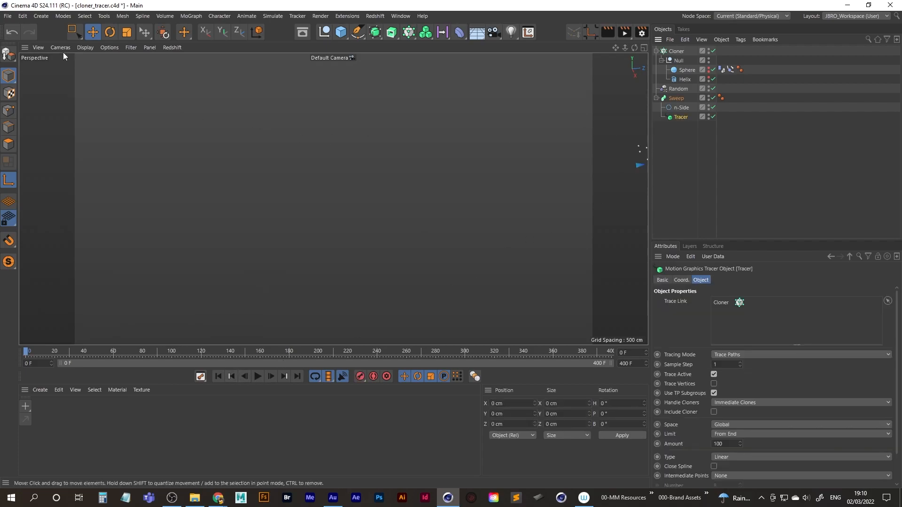
click(7, 16)
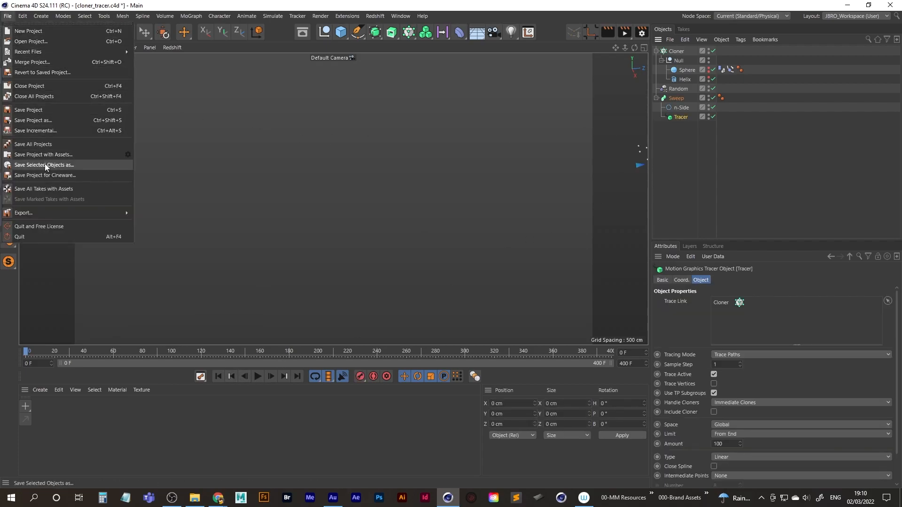
mouse_move(46, 213)
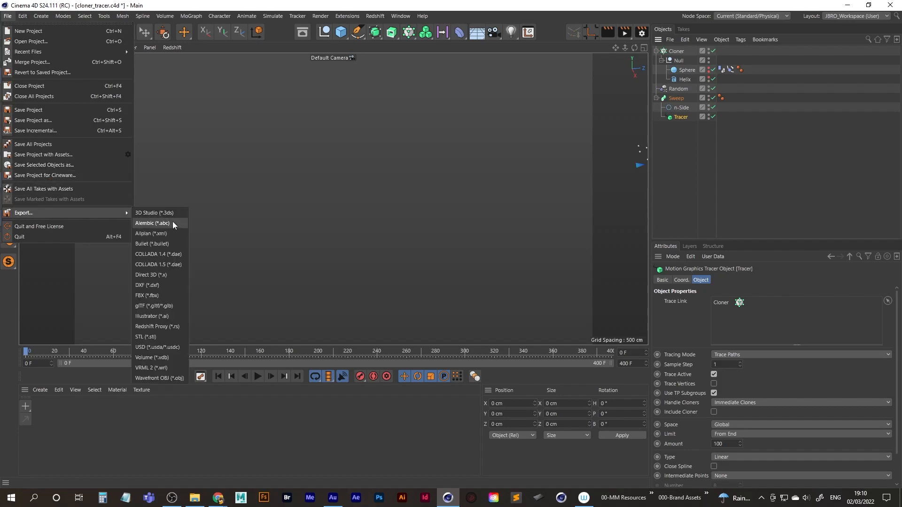
click(155, 223)
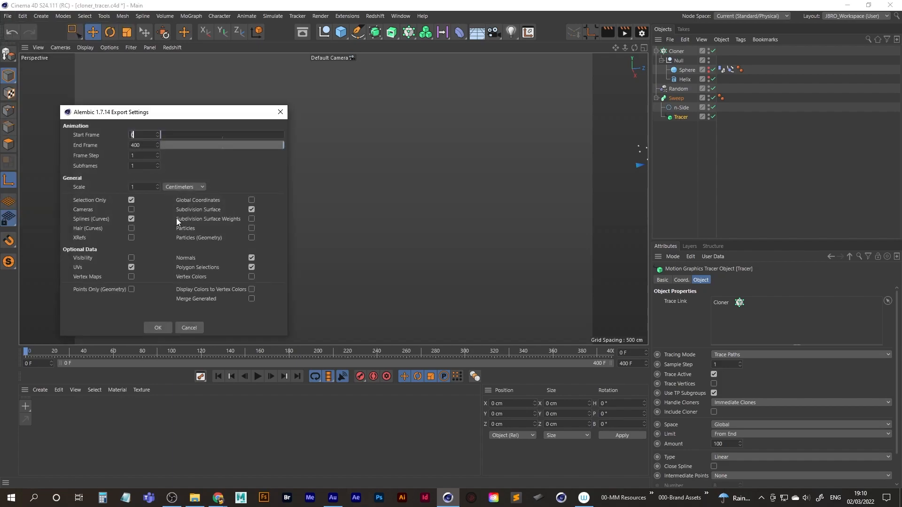
click(157, 328)
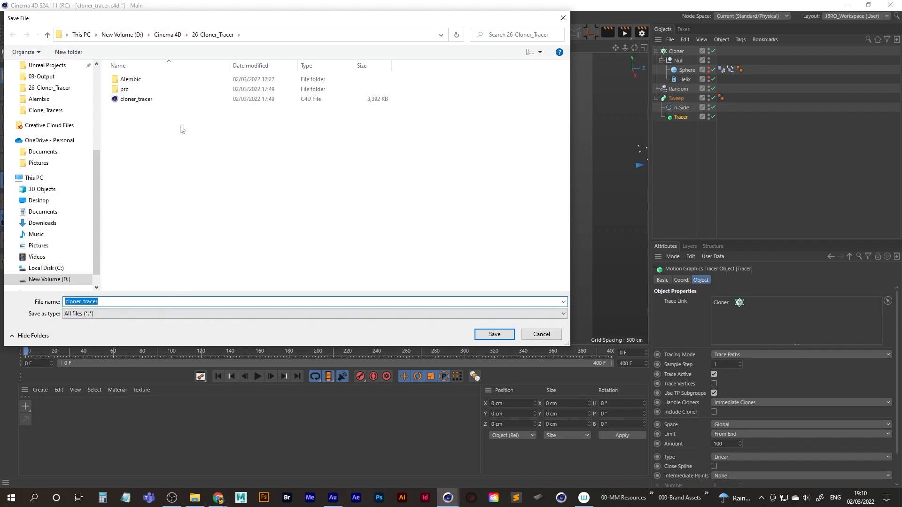
click(131, 81)
double_click(132, 81)
click(137, 80)
click(497, 334)
click(470, 248)
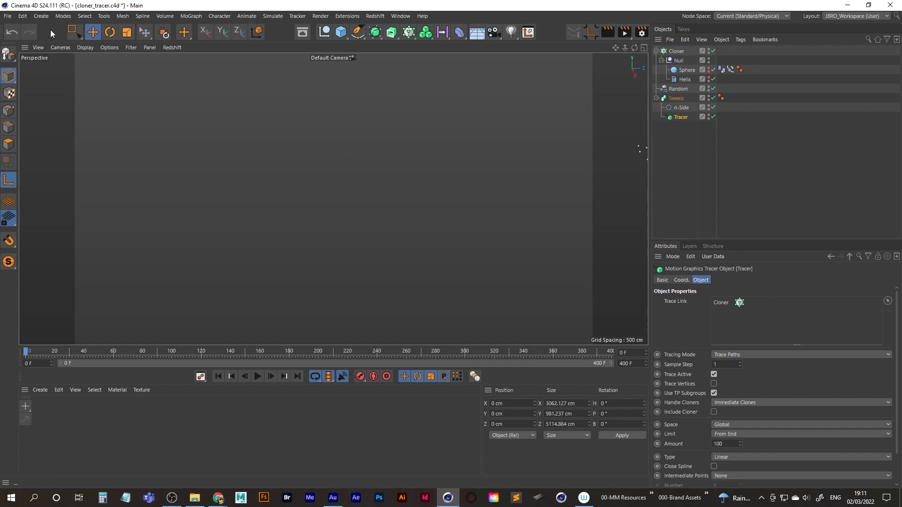
Merge the exported cloner_tracer_ABC.abc file into the project with the Alembic import settings shown.
click(9, 18)
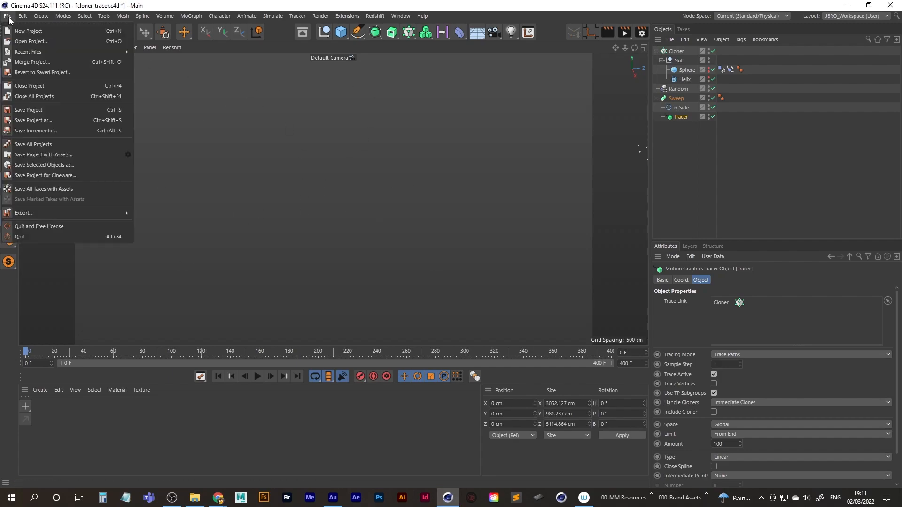
click(35, 62)
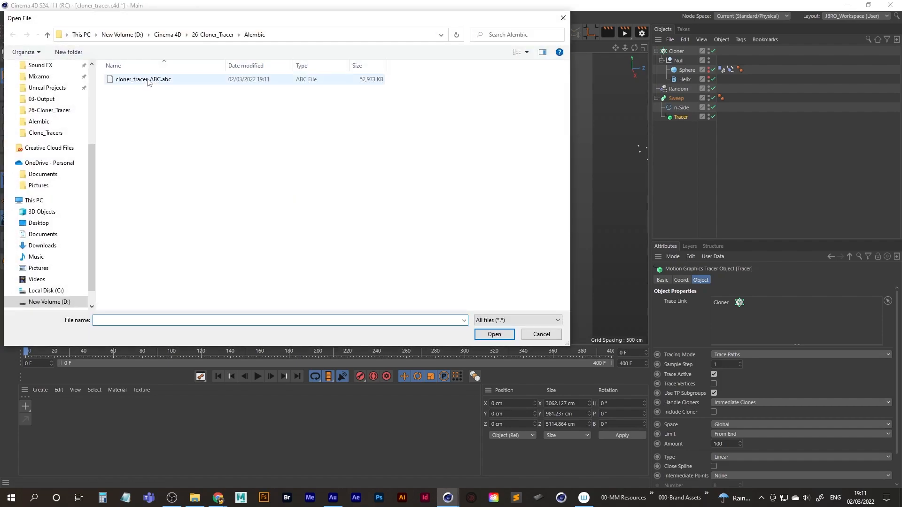
double_click(146, 79)
click(131, 200)
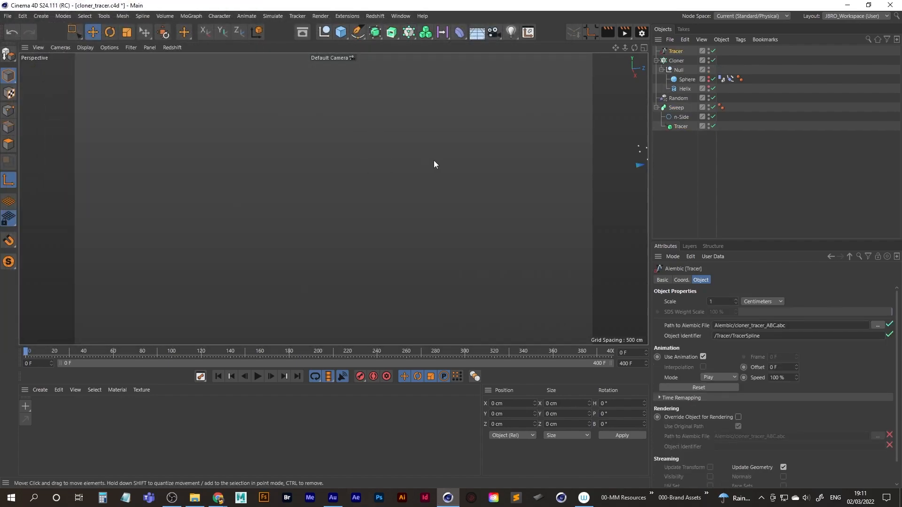
Duplicate the Sweep object with its children below the original and collapse the copy's hierarchy.
click(694, 108)
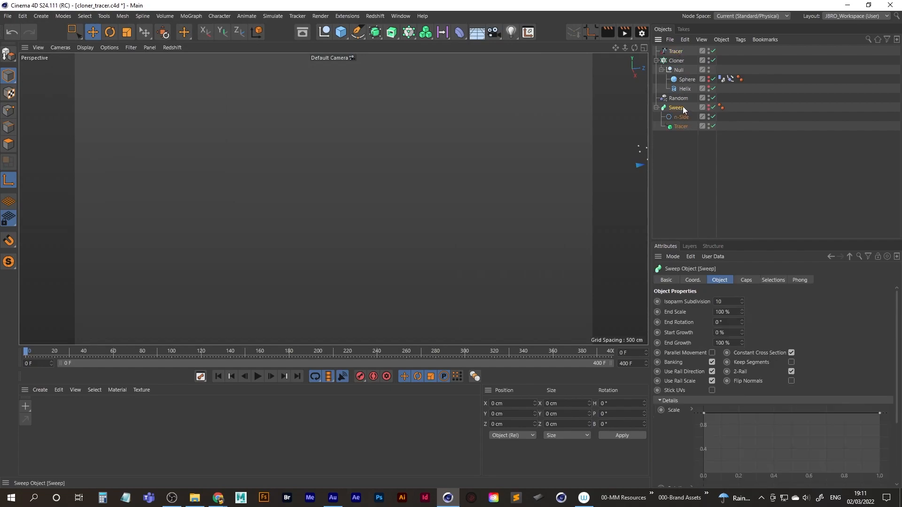
ctrl+drag(678, 110, 678, 136)
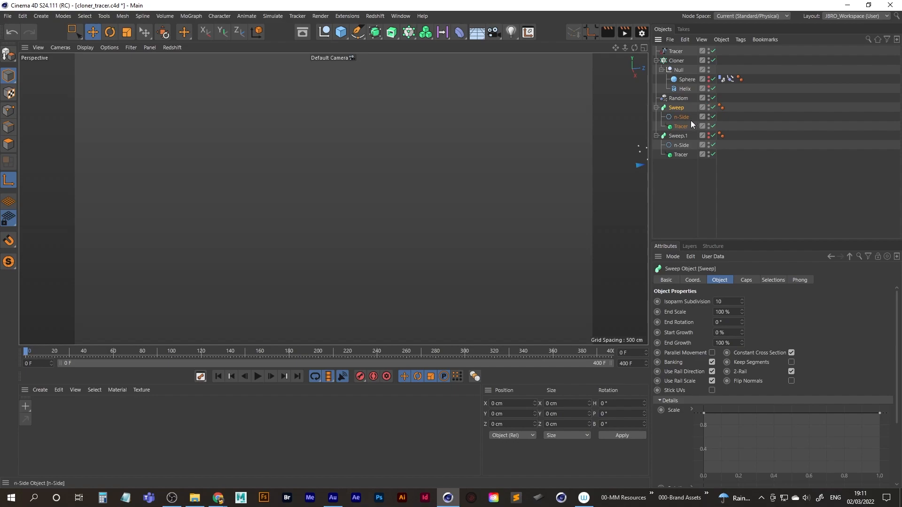
click(656, 135)
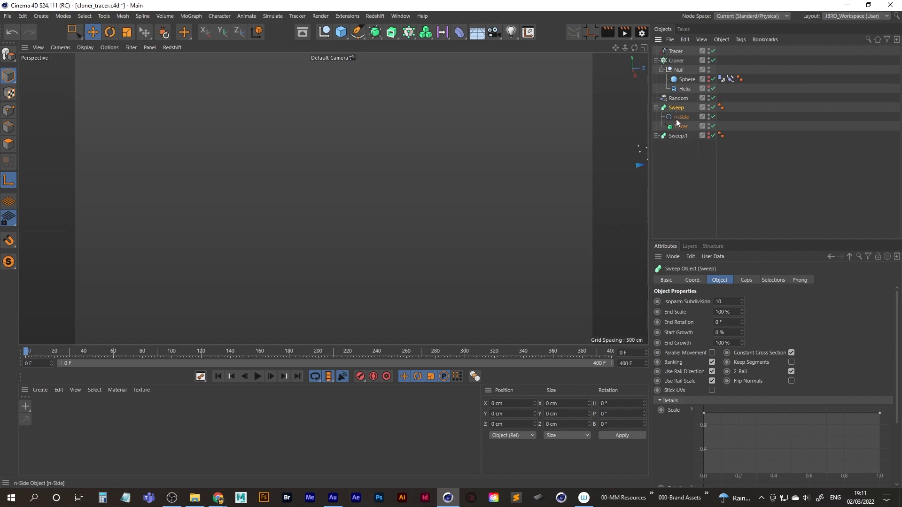
Replace the live Tracer inside the original Sweep with the imported Alembic Tracer and scrub the timeline to frame 142.
drag(676, 52, 683, 128)
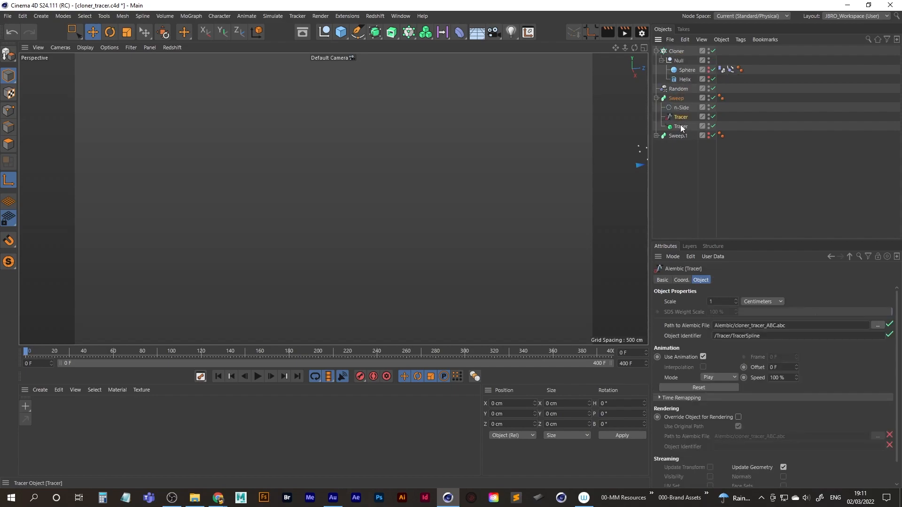
key(Delete)
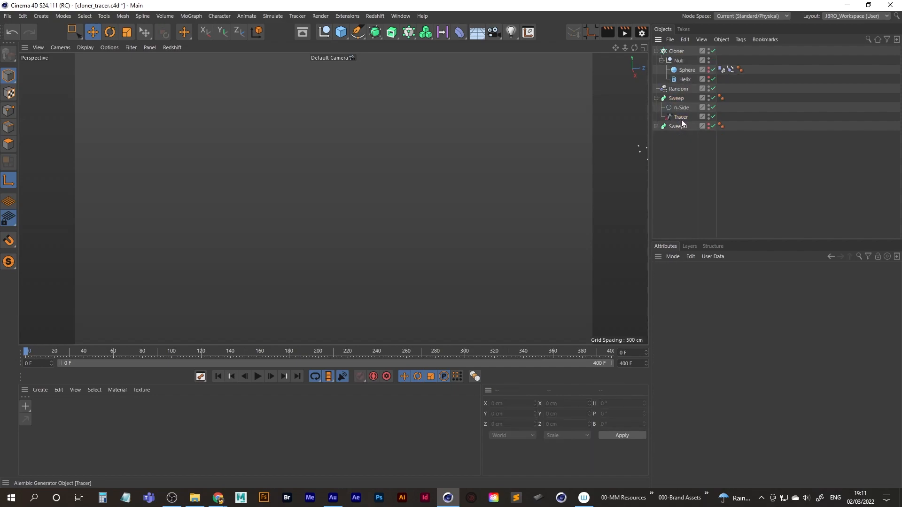
drag(27, 351, 235, 349)
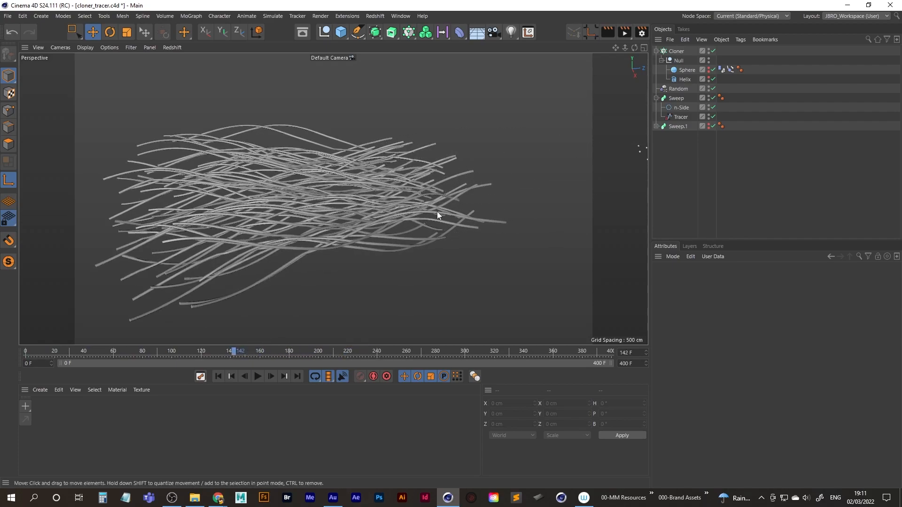
Taper the original Sweep by lowering the start point of its Details Scale curve to 0, then deselect it.
click(675, 98)
scroll(682, 435, down, 3)
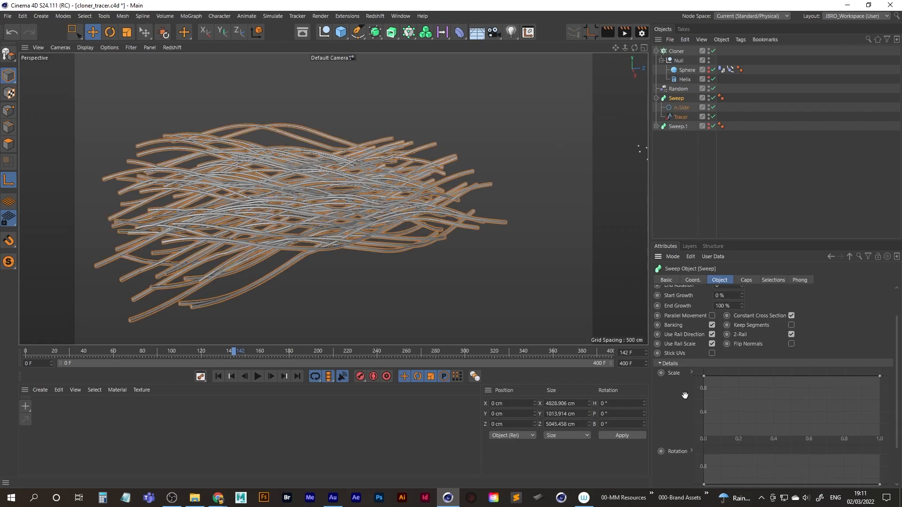
drag(705, 352, 704, 419)
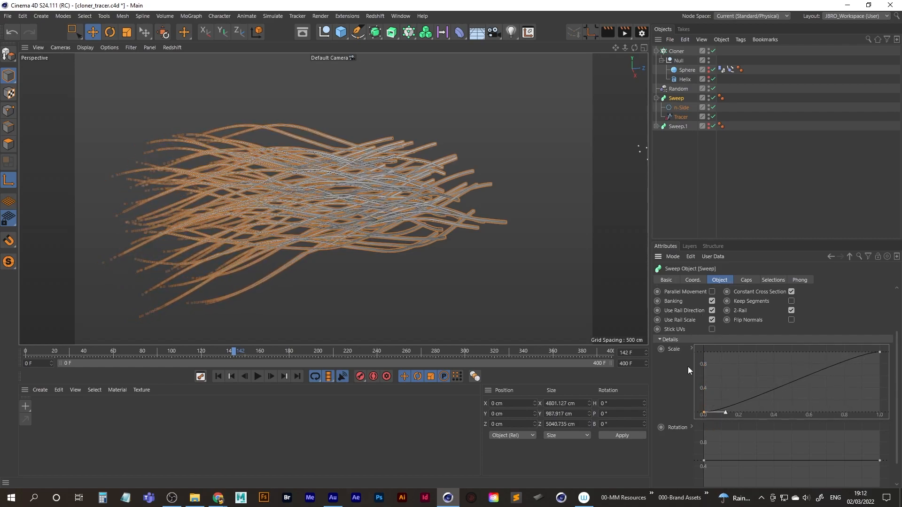
click(676, 171)
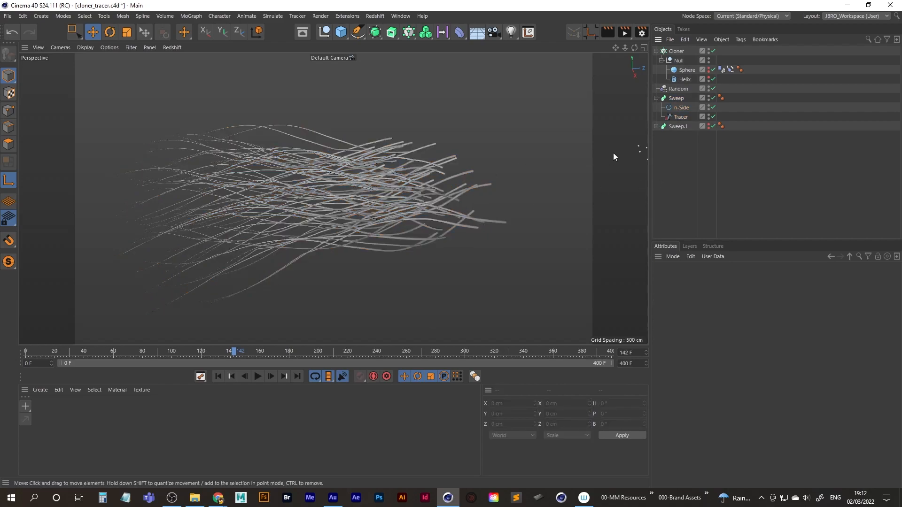
Round the end caps of the original Sweep with a Round bevel of size 100 cm.
alt+middle_drag(449, 199, 331, 216)
alt+right_drag(331, 217, 458, 183)
alt+drag(373, 209, 328, 202)
alt+right_drag(328, 202, 390, 195)
alt+drag(324, 204, 272, 209)
alt+right_drag(272, 210, 370, 190)
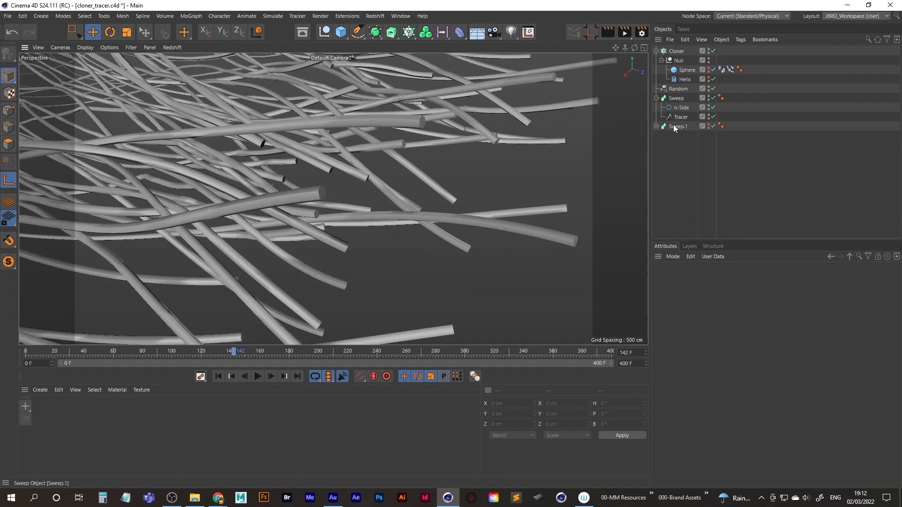
click(675, 97)
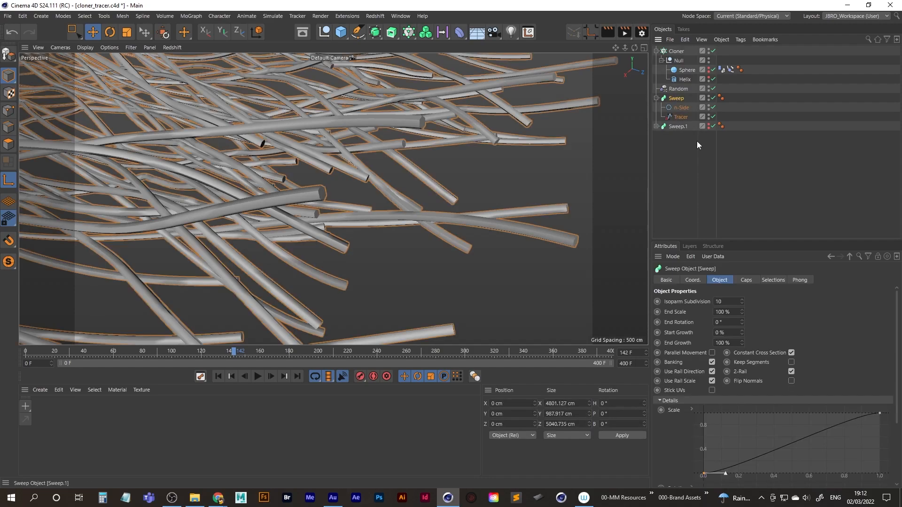
click(747, 280)
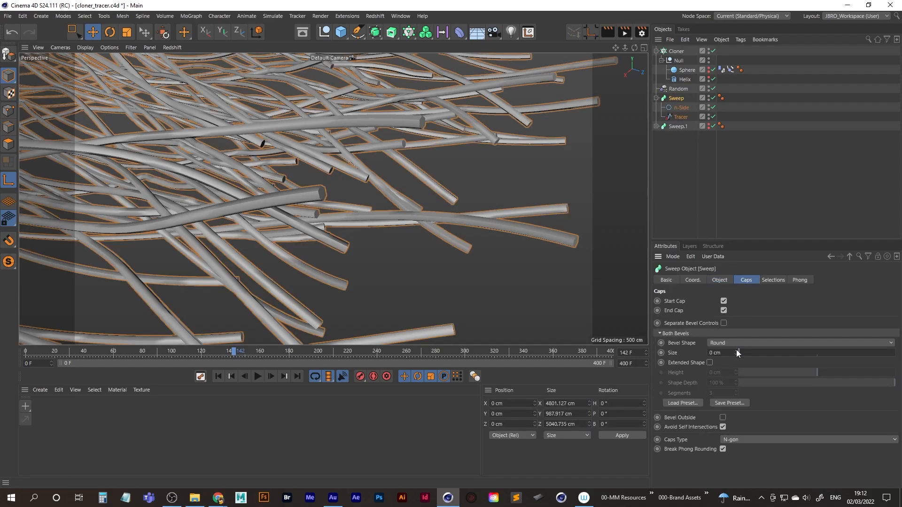
drag(735, 349, 743, 351)
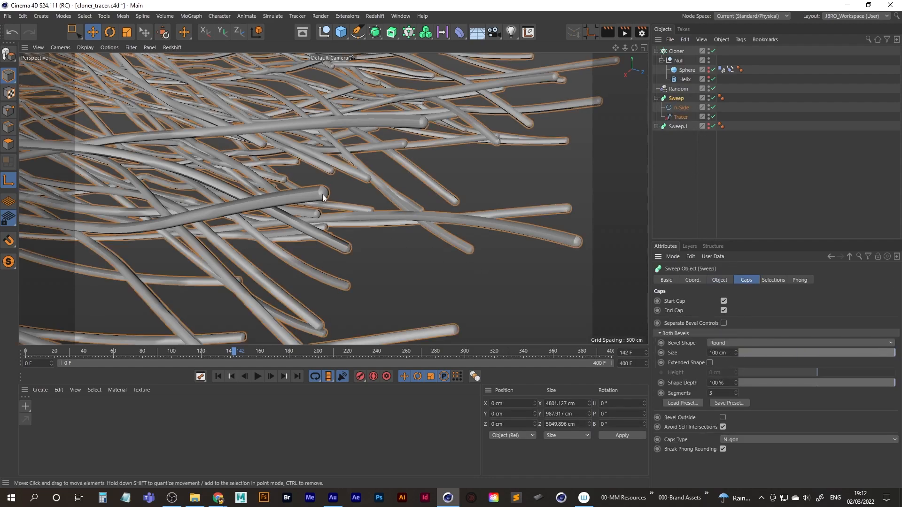
Inspect the rounded tube ends with mesh lines displayed, then return to shading without lines and view the whole bundle.
key(n)
key(b)
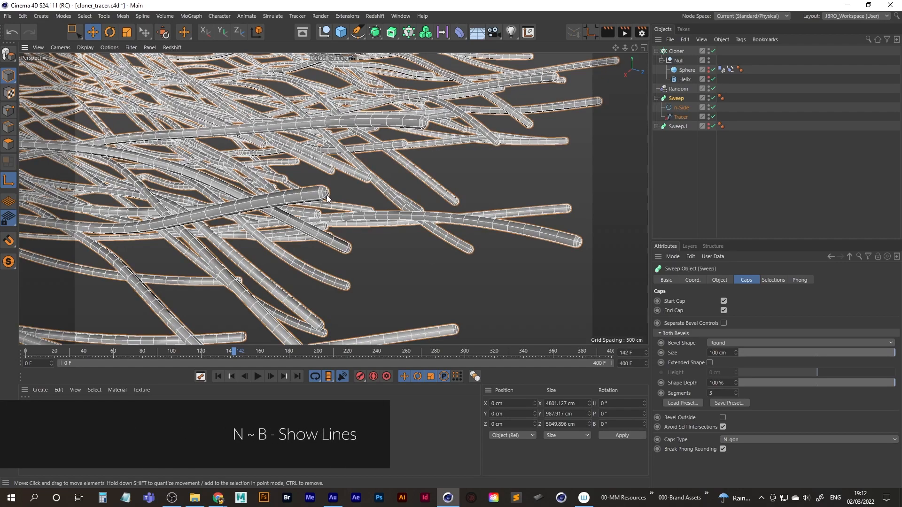
key(n)
key(a)
alt+right_drag(361, 160, 329, 197)
mouse_move(333, 199)
alt+mouse_down()
mouse_move(312, 194)
mouse_move(293, 206)
mouse_move(278, 197)
mouse_move(255, 208)
mouse_move(274, 202)
alt+mouse_up()
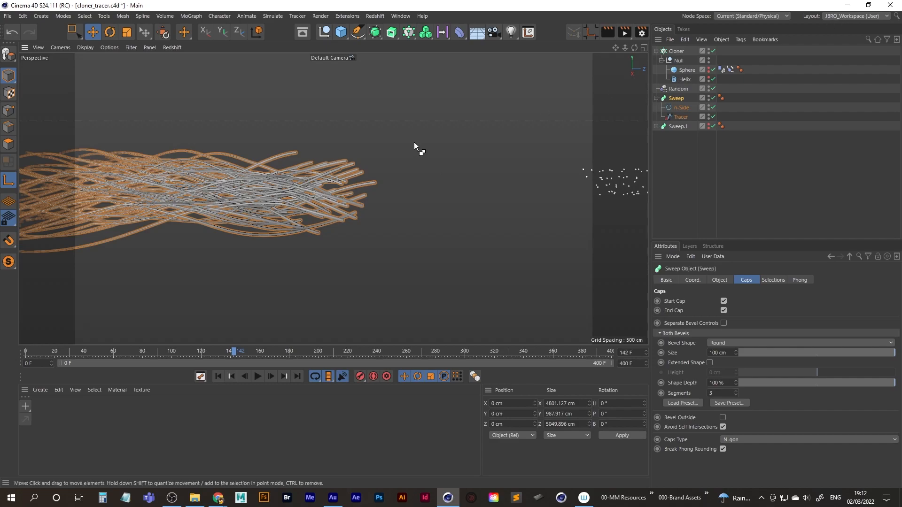
Change the workspace layout to RS_Standard (User).
click(849, 15)
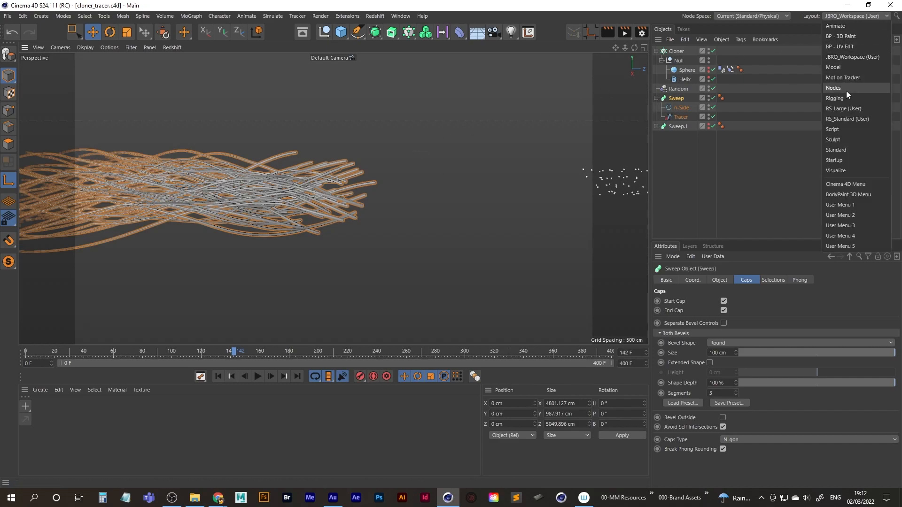
click(848, 119)
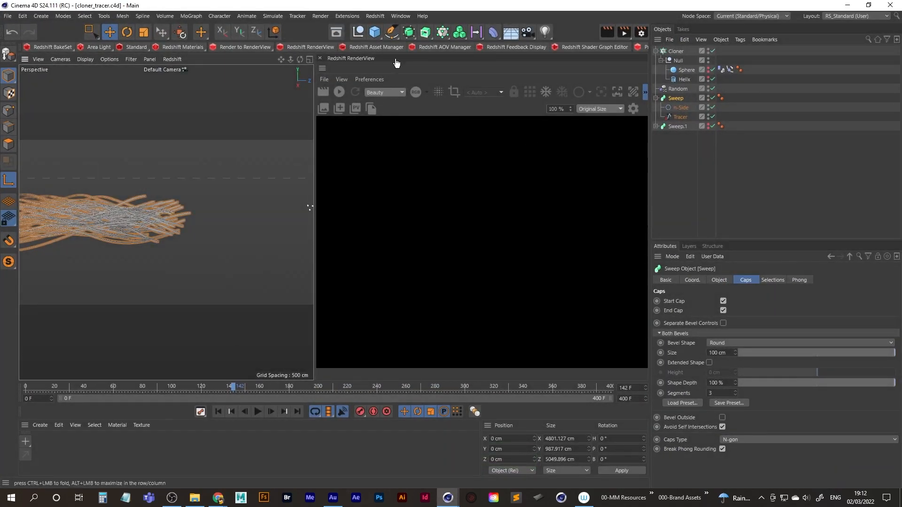
click(376, 16)
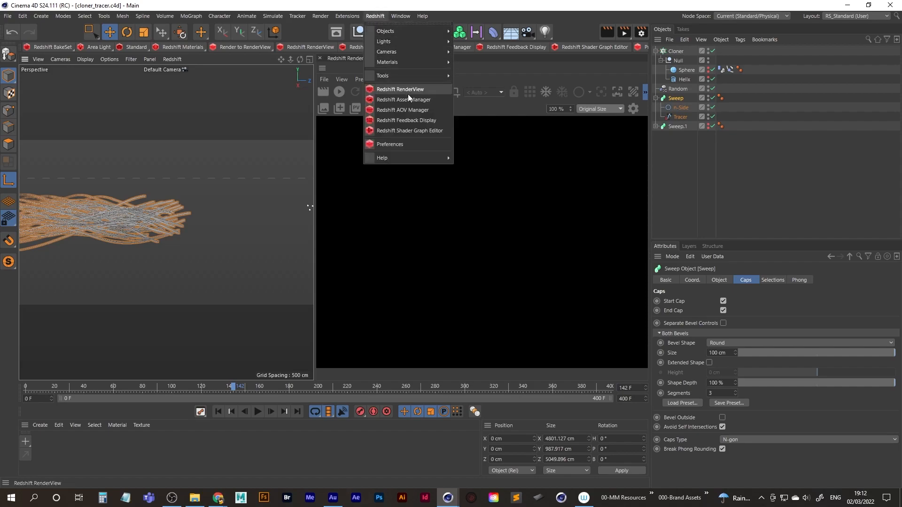
click(372, 15)
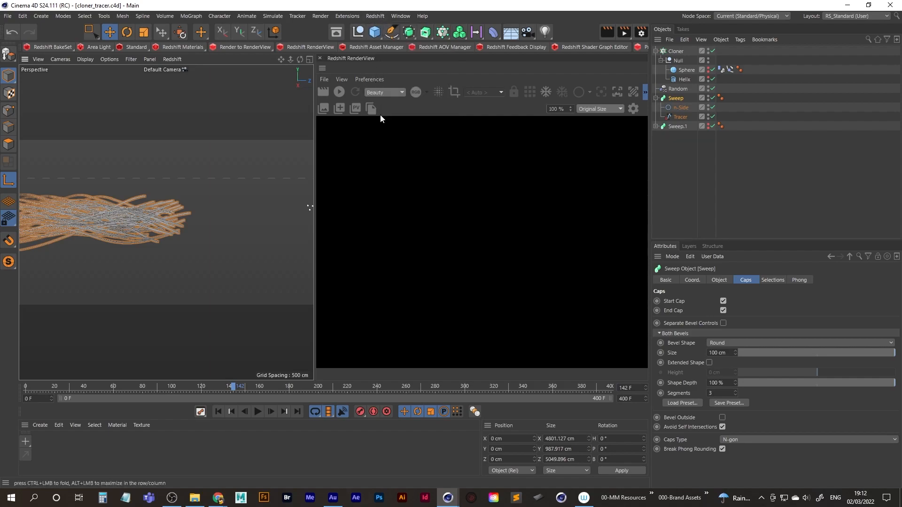
Create a new Redshift RS Material.
click(41, 425)
mouse_move(71, 342)
mouse_move(153, 340)
click(192, 340)
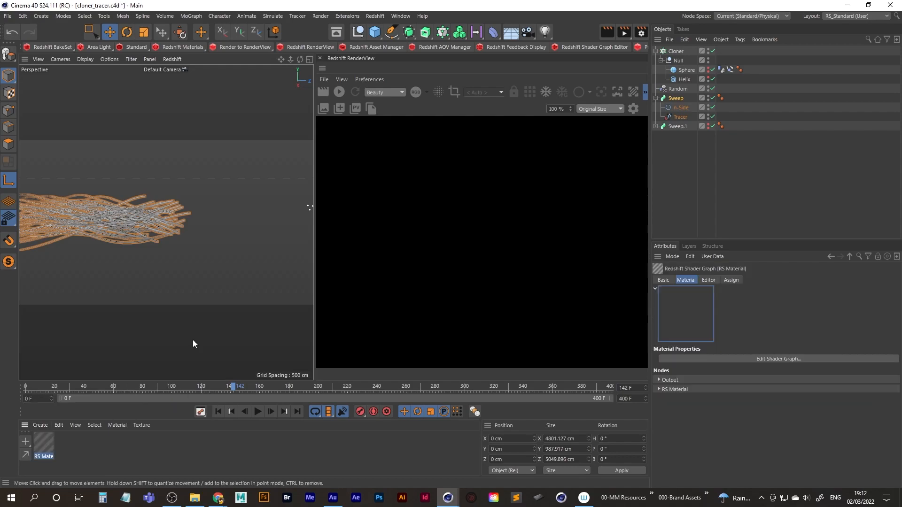
Set the RS Material's diffuse colour to red with H 0°, S 81%, V 81%, and assign it to the original Sweep.
double_click(45, 445)
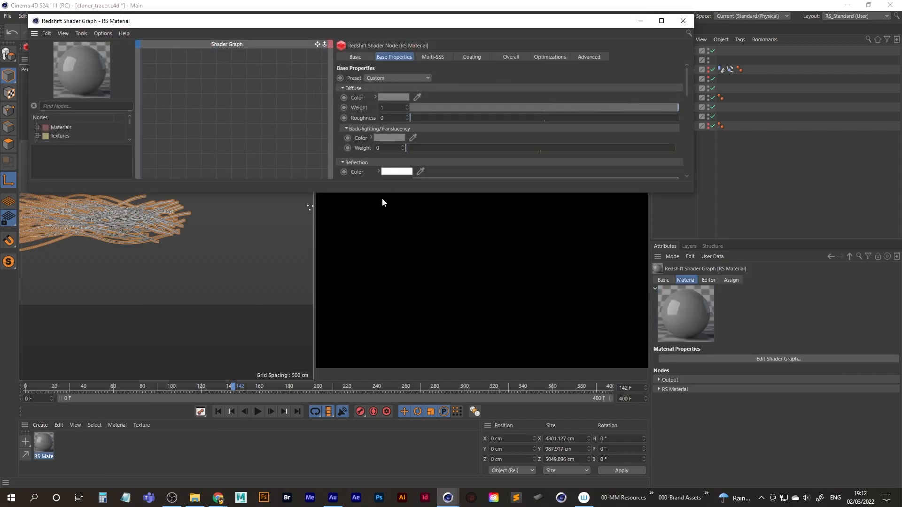
drag(693, 195, 306, 449)
drag(306, 271, 342, 271)
click(238, 104)
click(301, 112)
click(301, 122)
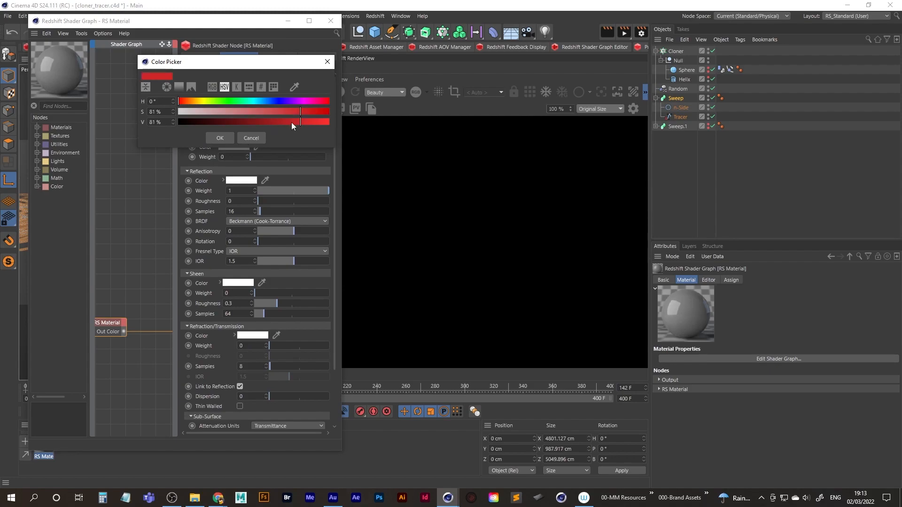
click(221, 138)
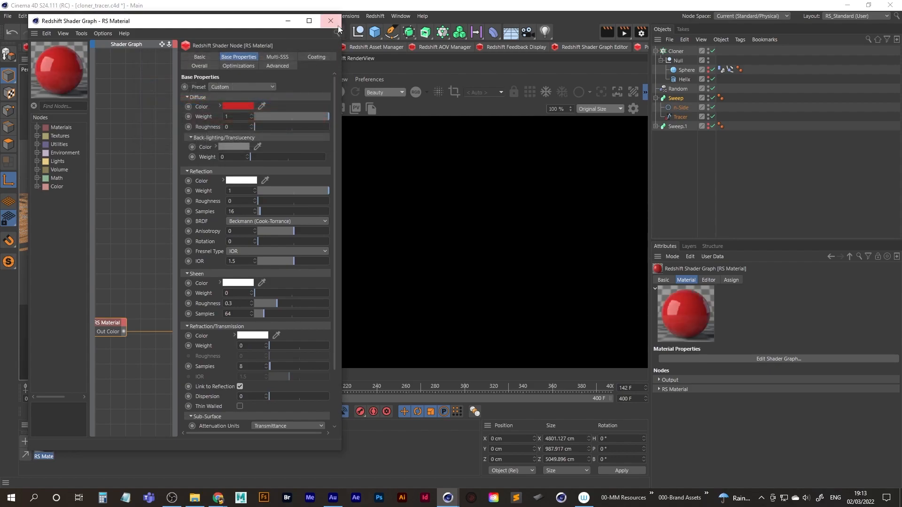
click(331, 21)
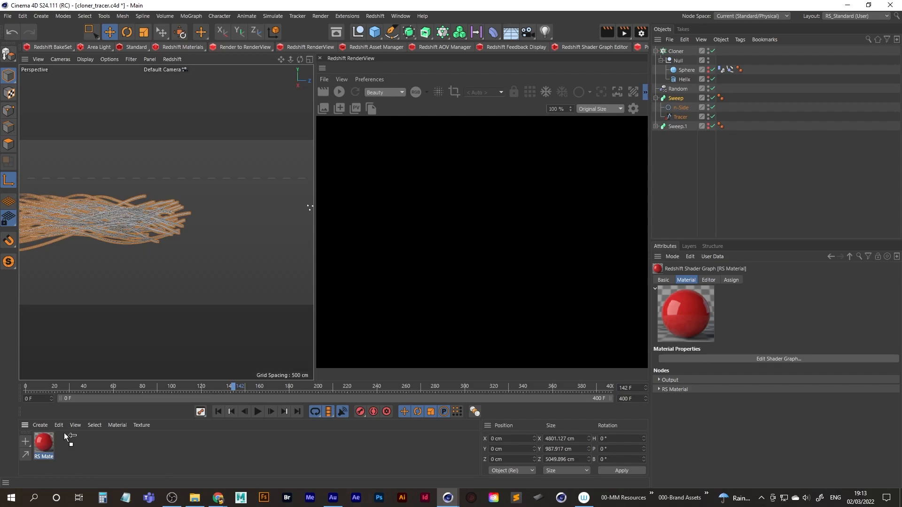
drag(677, 100, 678, 100)
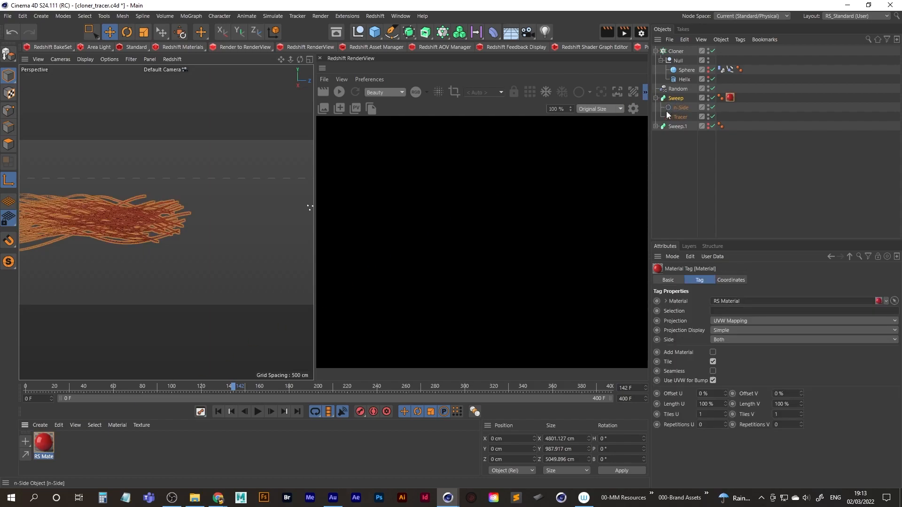
Add a Redshift Area Light to the scene.
middle_click(231, 213)
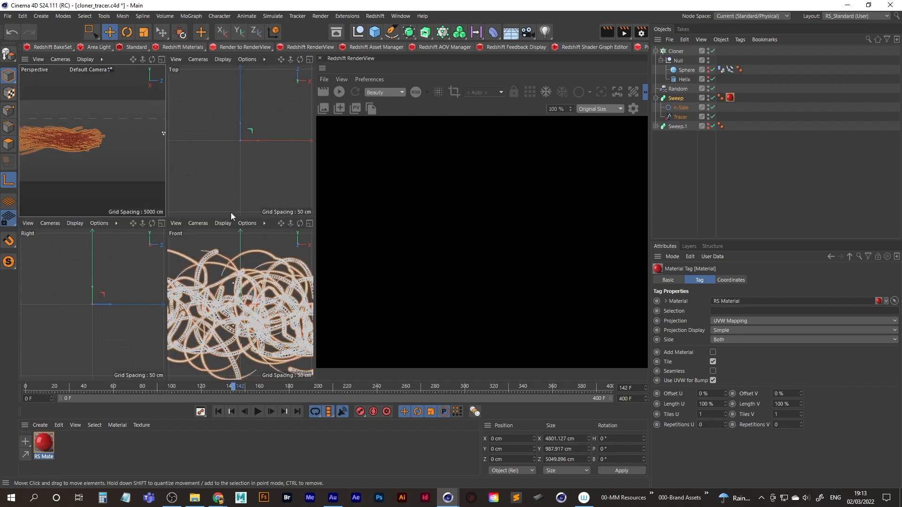
middle_click(98, 160)
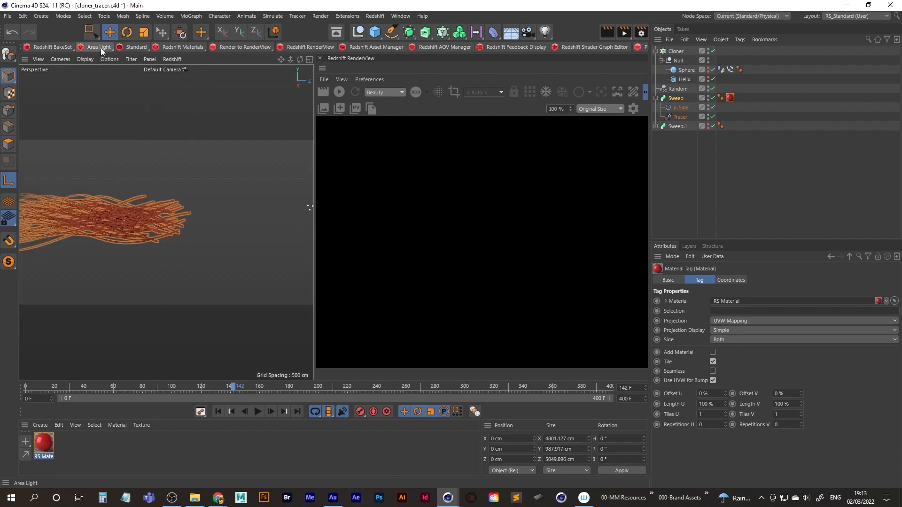
click(375, 16)
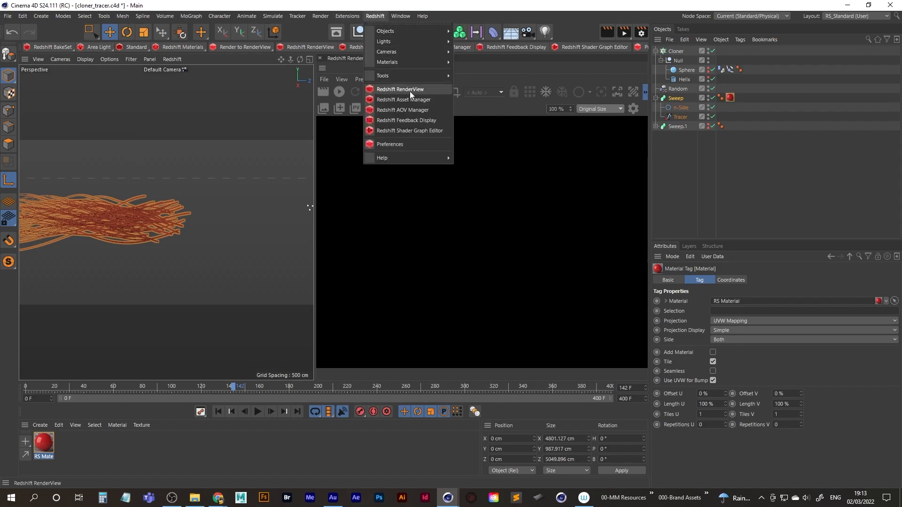
mouse_move(410, 42)
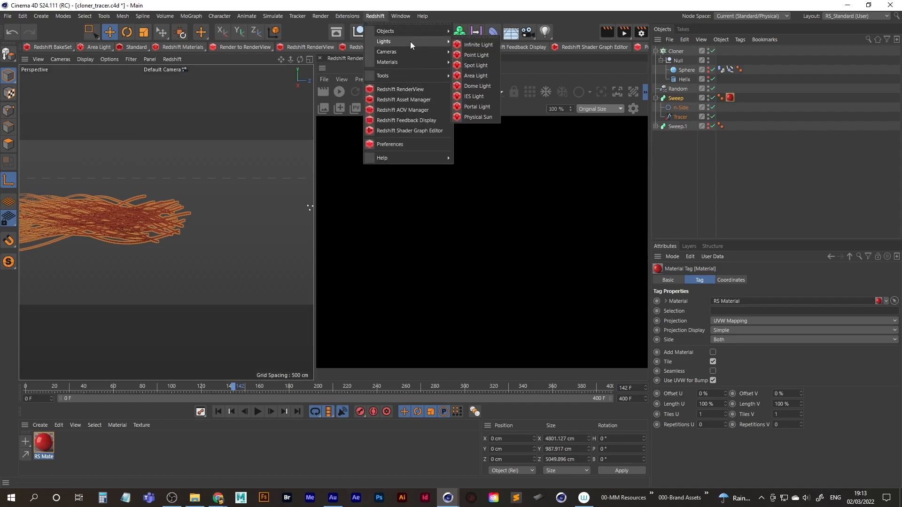
click(476, 76)
In the top view, move the area light out beside the tubes to about X -4290 cm, Z -4589 cm.
middle_click(230, 202)
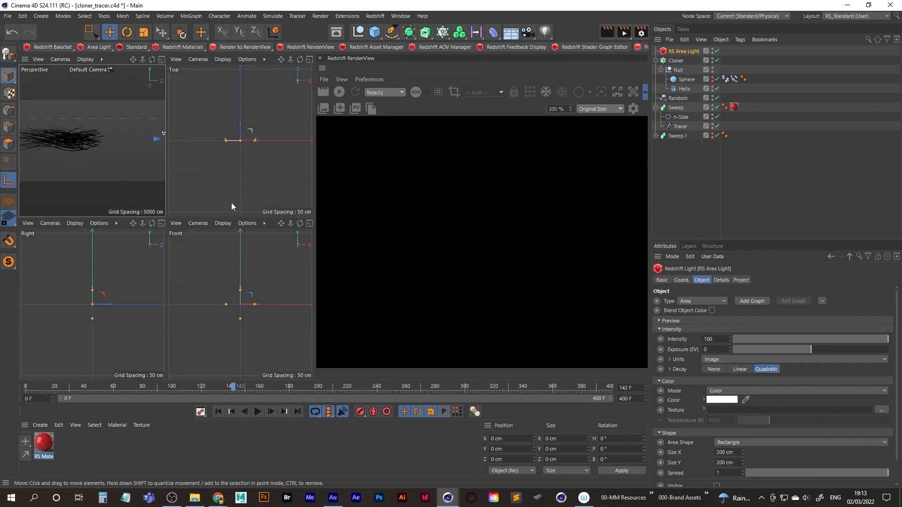
middle_click(236, 171)
alt+right_drag(194, 238, 133, 270)
alt+middle_drag(182, 253, 162, 212)
alt+right_drag(216, 222, 260, 186)
alt+middle_drag(165, 188, 174, 221)
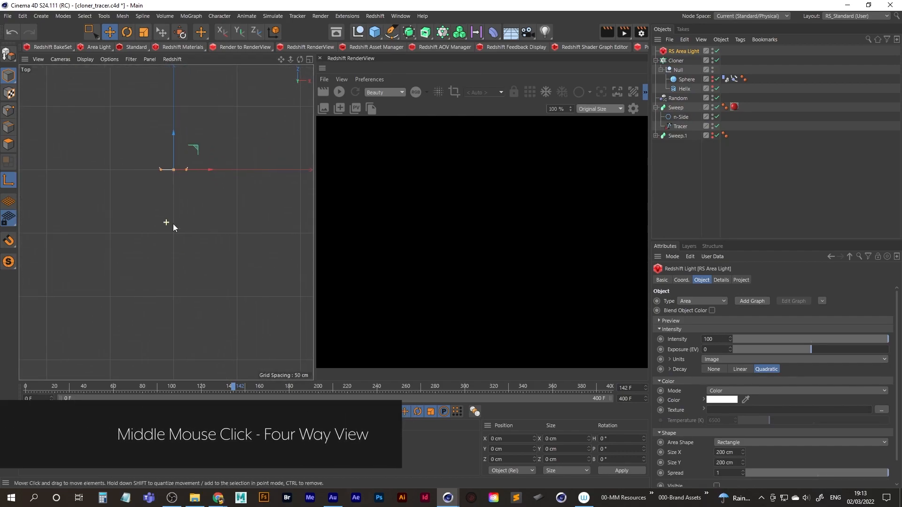
key(r)
alt+right_drag(195, 203, 142, 235)
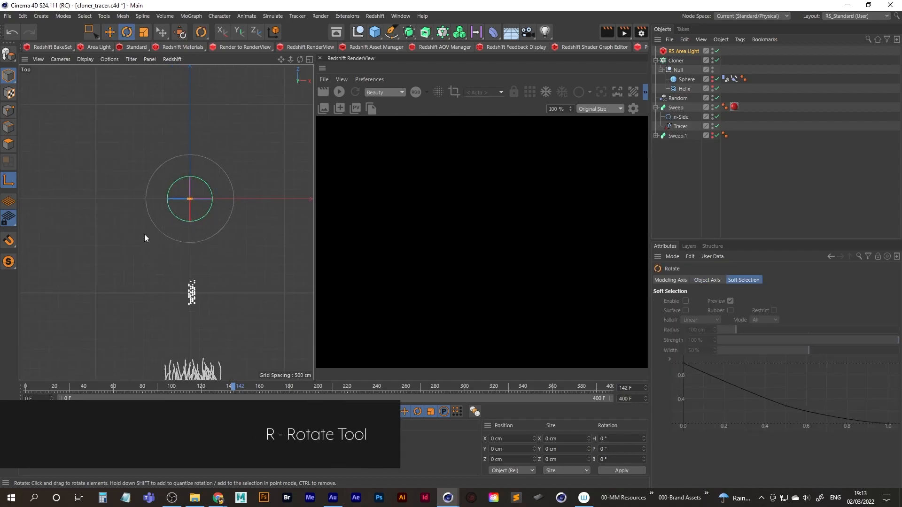
alt+middle_drag(164, 230, 171, 219)
key(9)
click(218, 167)
click(199, 187)
drag(214, 169, 170, 264)
alt+middle_drag(168, 261, 177, 238)
mouse_move(167, 245)
alt+right_down()
mouse_move(155, 253)
mouse_move(249, 220)
mouse_move(201, 254)
alt+right_up()
Rotate the area light to a heading of -90°.
key(r)
drag(159, 235, 120, 249)
alt+right_drag(217, 225, 157, 256)
alt+middle_drag(197, 243, 116, 244)
alt+right_drag(215, 229, 199, 240)
alt+middle_drag(199, 240, 179, 225)
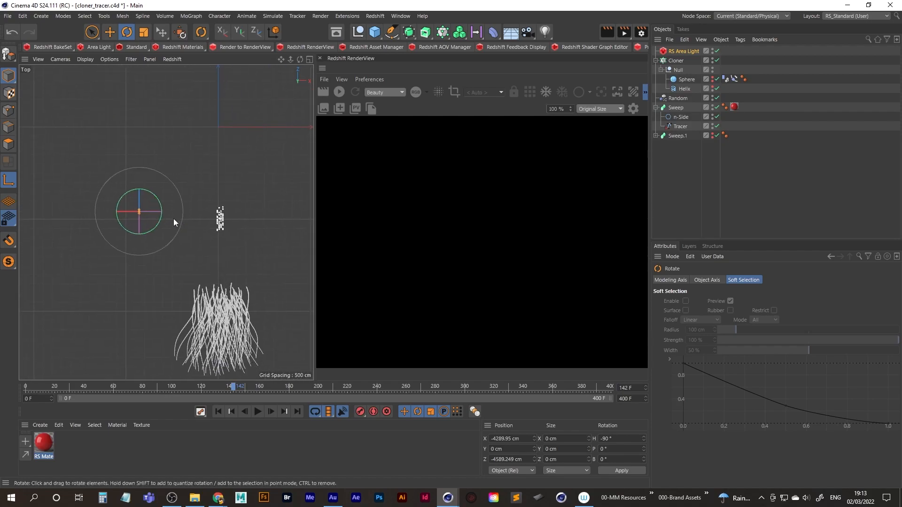
Move the area light to the opposite side of the tubes at about X 4596 cm and rotate its heading to -270°.
key(9)
drag(172, 211, 314, 213)
alt+middle_drag(248, 226, 171, 218)
drag(241, 205, 193, 176)
key(r)
In the front view, raise the area light above the tubes to about Y 1655 cm.
middle_click(219, 231)
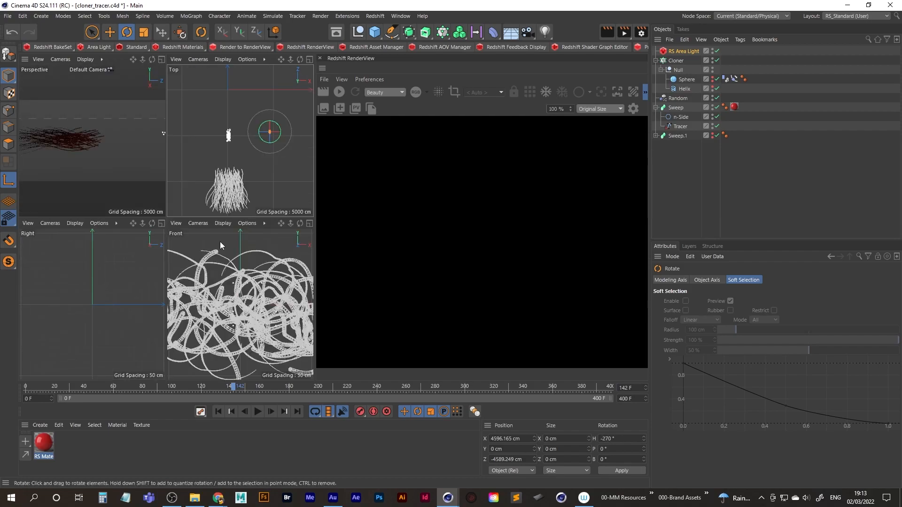
middle_click(239, 284)
scroll(165, 252, down, 8)
alt+middle_drag(231, 229, 149, 246)
scroll(231, 236, up, 6)
alt+middle_drag(66, 246, 230, 223)
key(space)
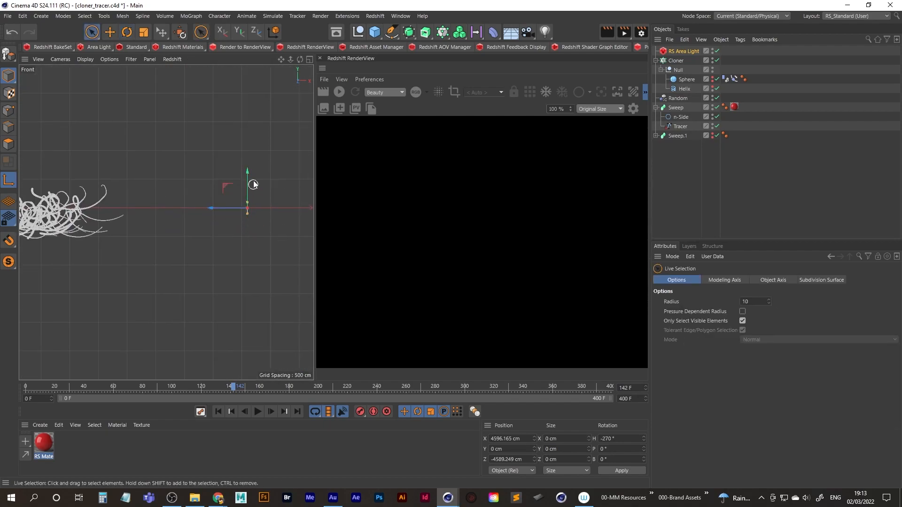
drag(247, 173, 249, 78)
alt+middle_drag(239, 126, 235, 240)
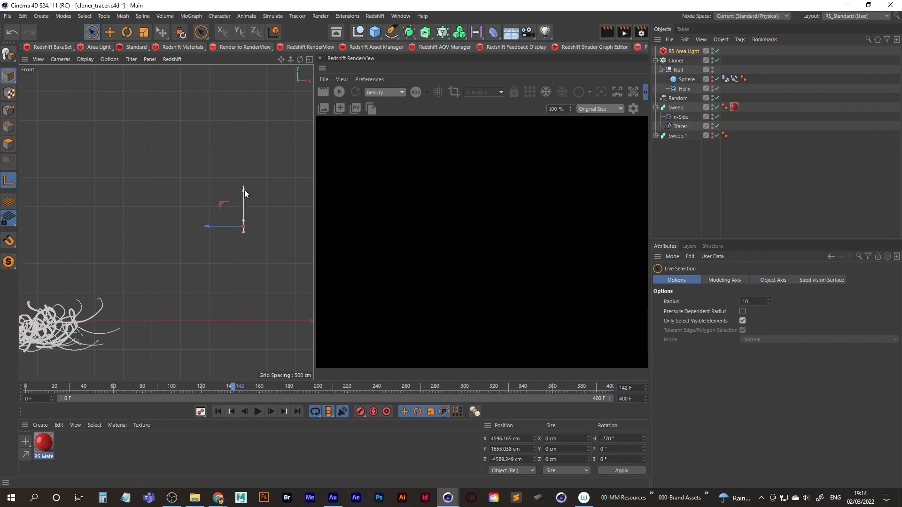
Move the area light farther up and away from the tubes to about X 6983 cm, Y 3104 cm.
drag(221, 205, 268, 170)
mouse_move(233, 198)
alt+middle_down()
mouse_move(178, 221)
mouse_move(236, 202)
alt+middle_up()
scroll(173, 225, down, 5)
scroll(236, 202, up, 4)
drag(229, 168, 276, 143)
alt+middle_drag(258, 168, 192, 189)
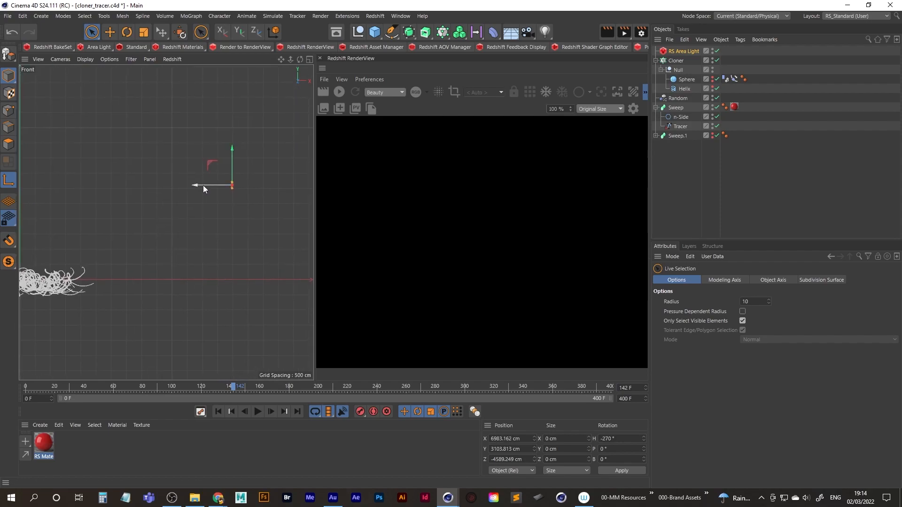
In the right view, stretch the area light lengthwise along the tubes' direction of travel.
middle_click(225, 187)
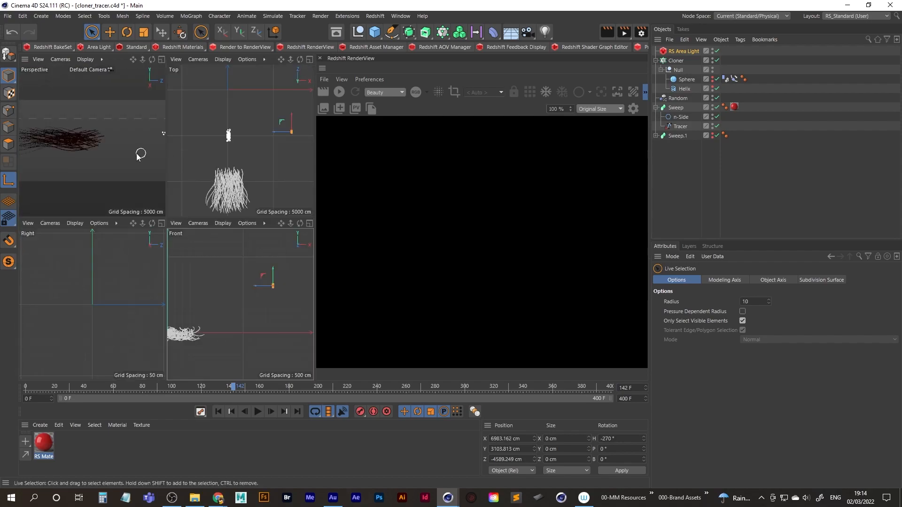
middle_click(129, 284)
scroll(246, 214, down, 5)
alt+middle_drag(136, 174, 151, 188)
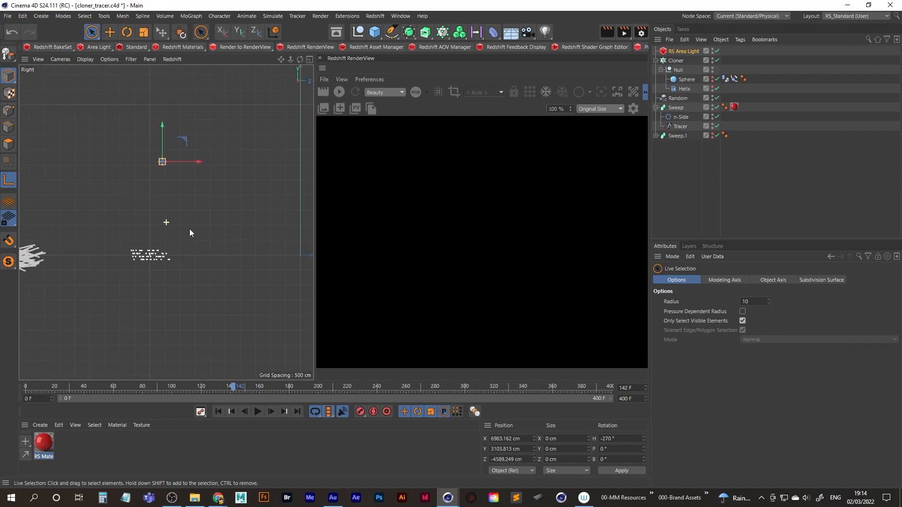
alt+middle_drag(175, 227, 230, 225)
drag(251, 160, 287, 158)
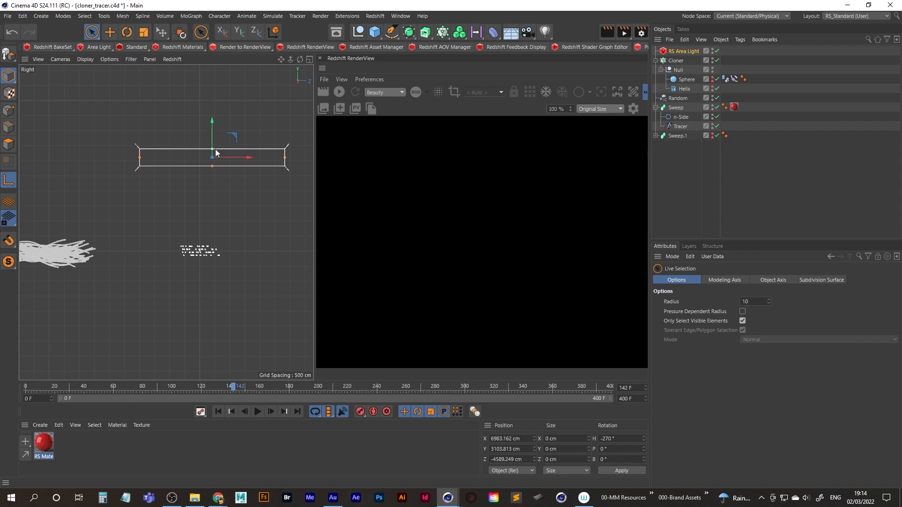
scroll(209, 195, down, 3)
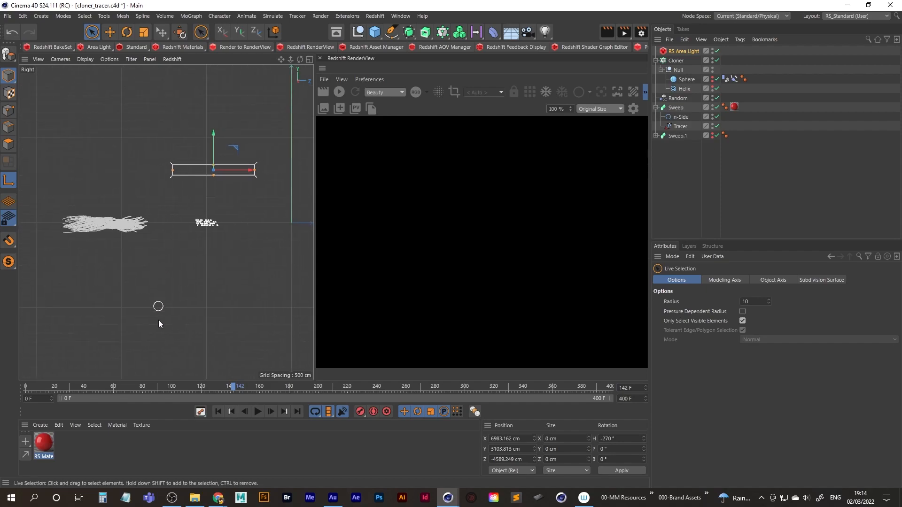
Lengthen the area light to about 12865 cm and shift it to about Z -7632 cm, checking its coverage along the animation.
click(218, 411)
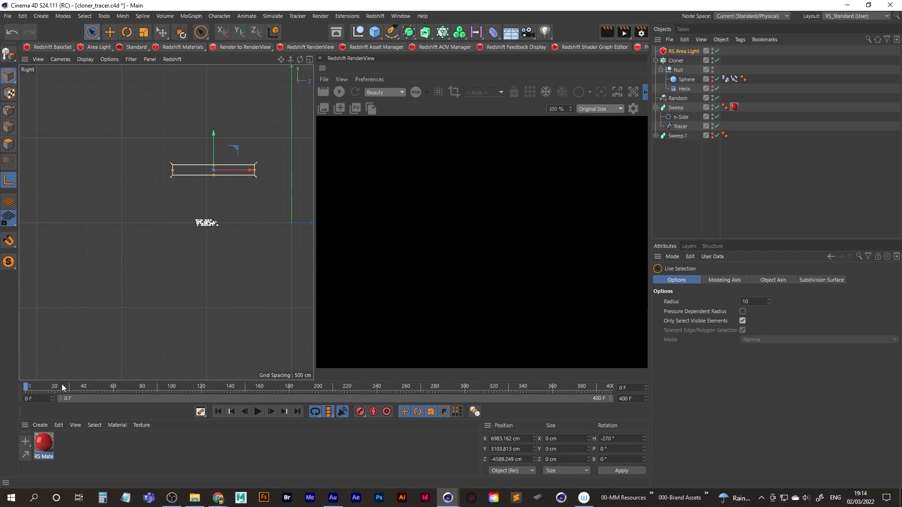
drag(25, 387, 168, 375)
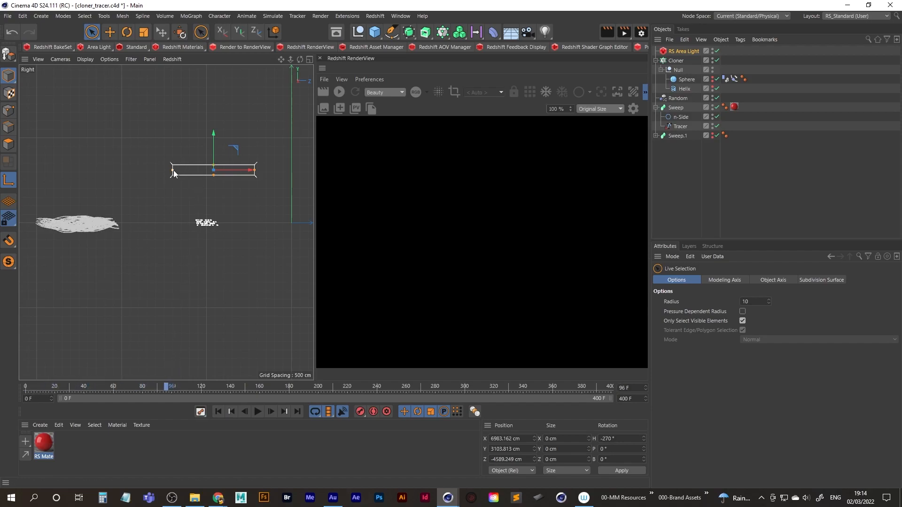
drag(169, 173, 109, 172)
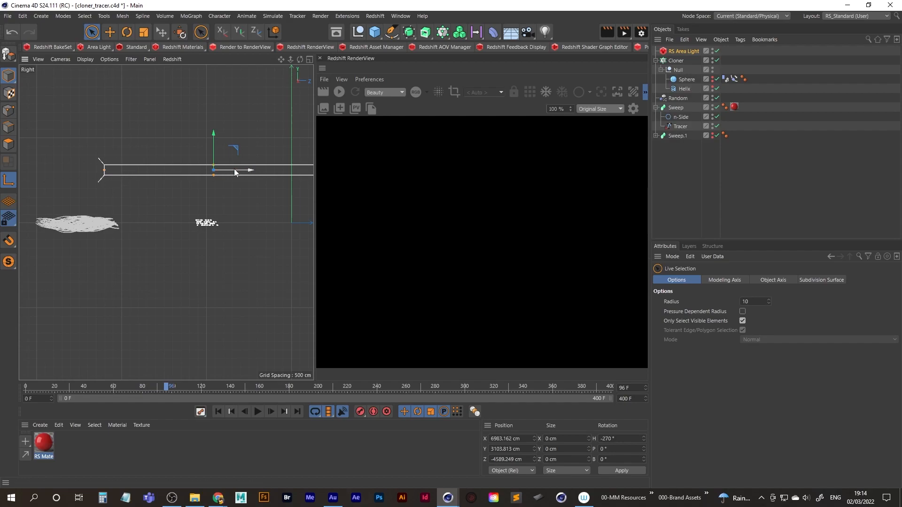
drag(253, 173, 201, 172)
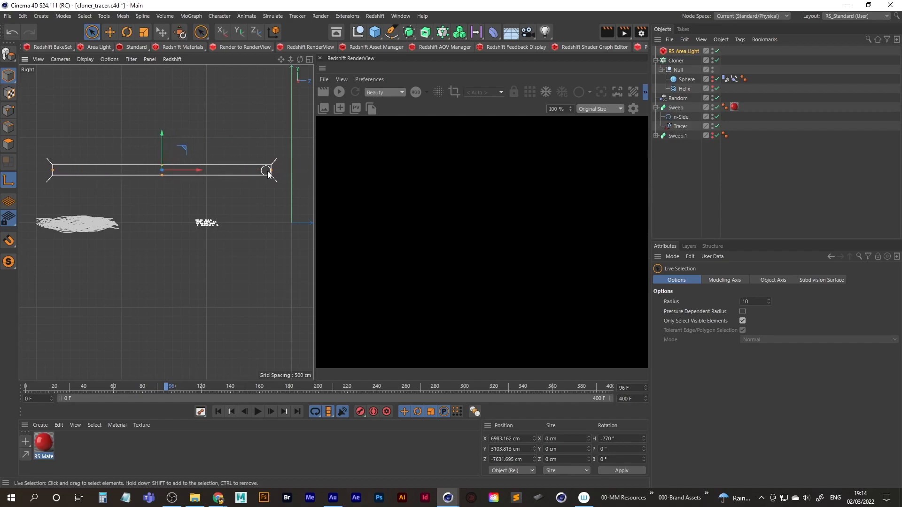
drag(172, 388, 639, 390)
drag(477, 385, 251, 387)
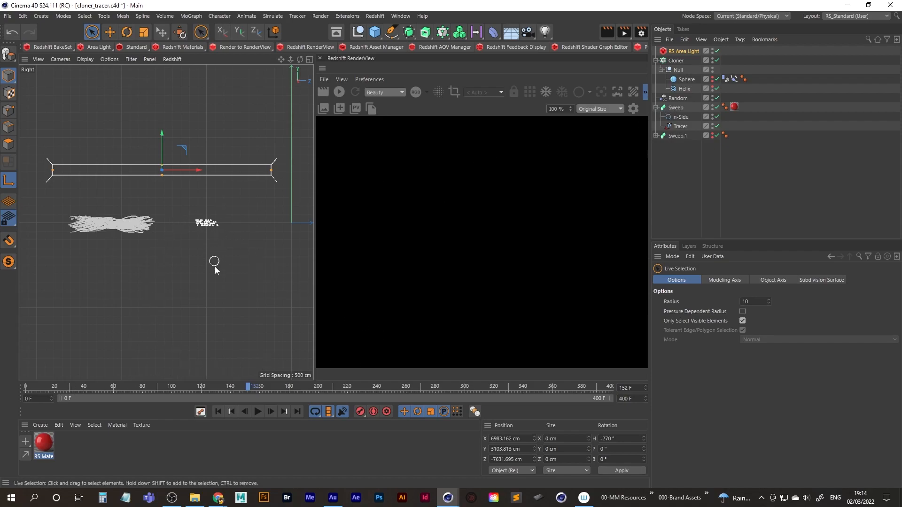
Start the live Redshift preview render of the perspective view and go to frame 142.
middle_click(172, 215)
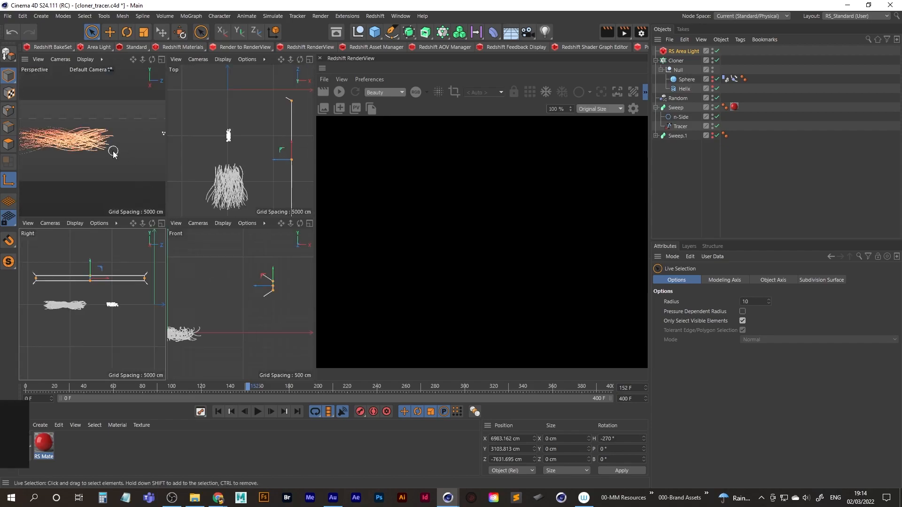
middle_click(111, 151)
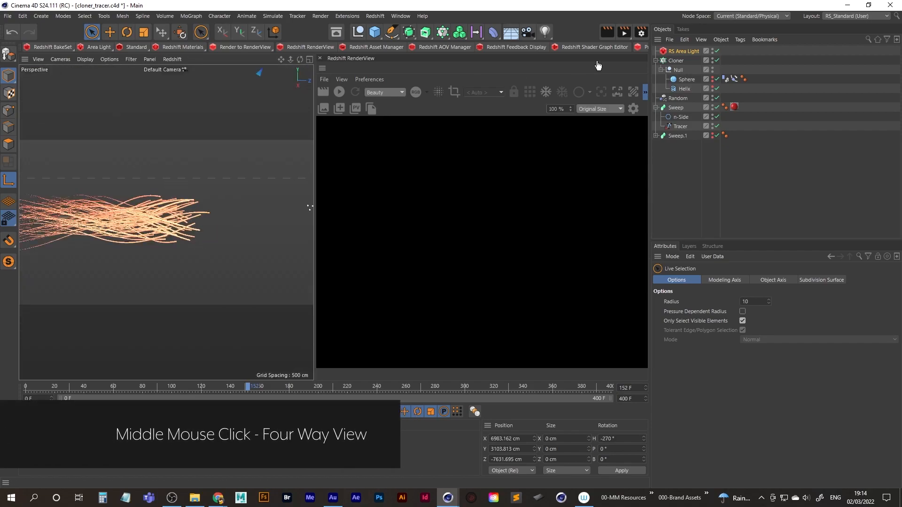
click(340, 92)
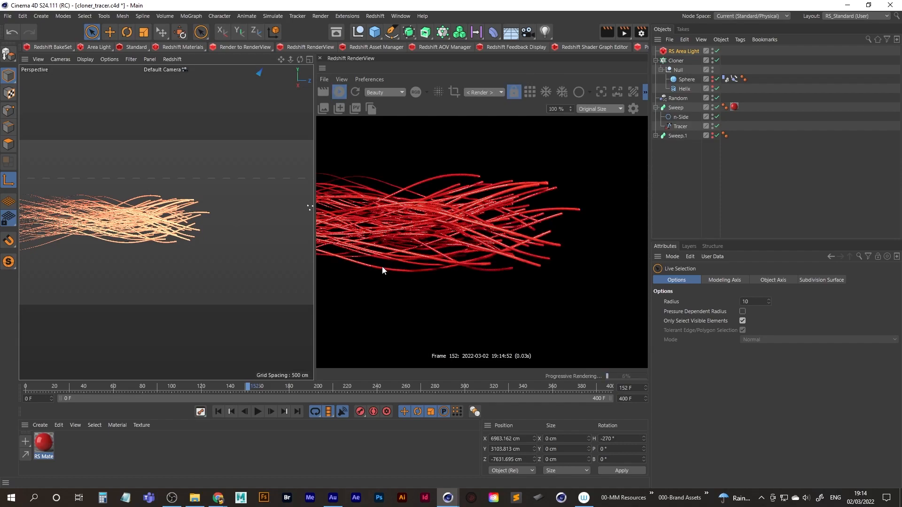
drag(248, 386, 229, 385)
drag(233, 383, 235, 381)
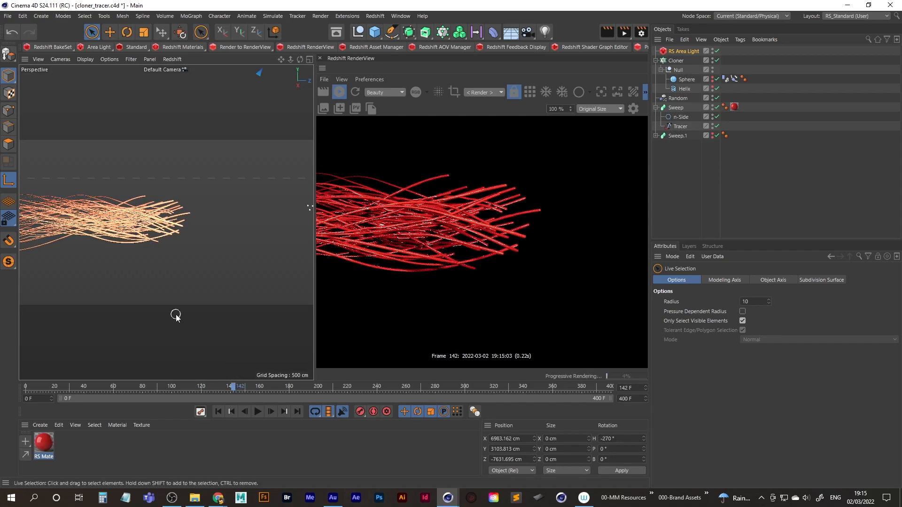
Set the red tube material's reflection roughness to about 0.474 and reflection weight to about 0.859.
double_click(44, 444)
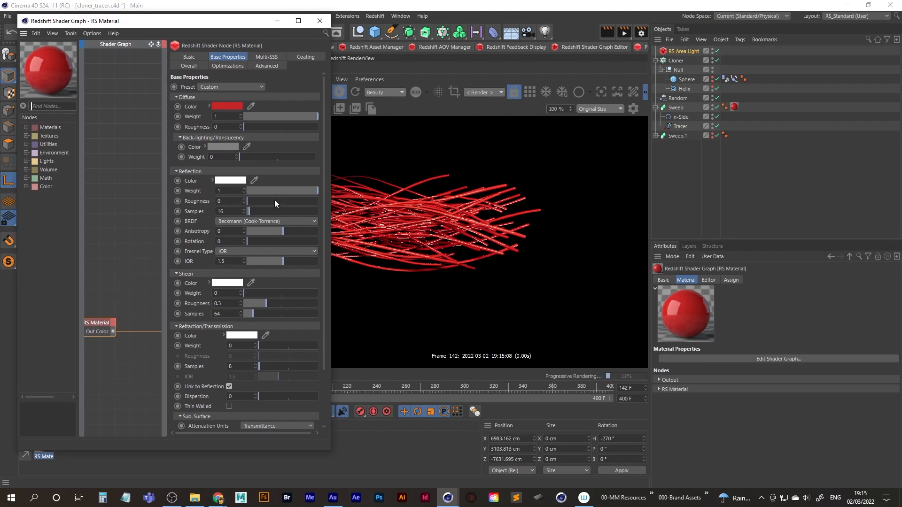
drag(275, 201, 281, 201)
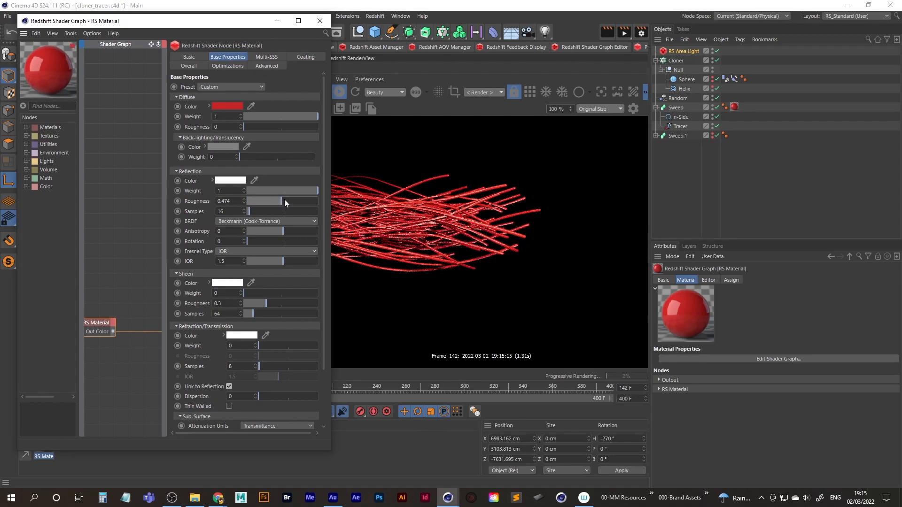
click(307, 190)
drag(307, 190, 326, 261)
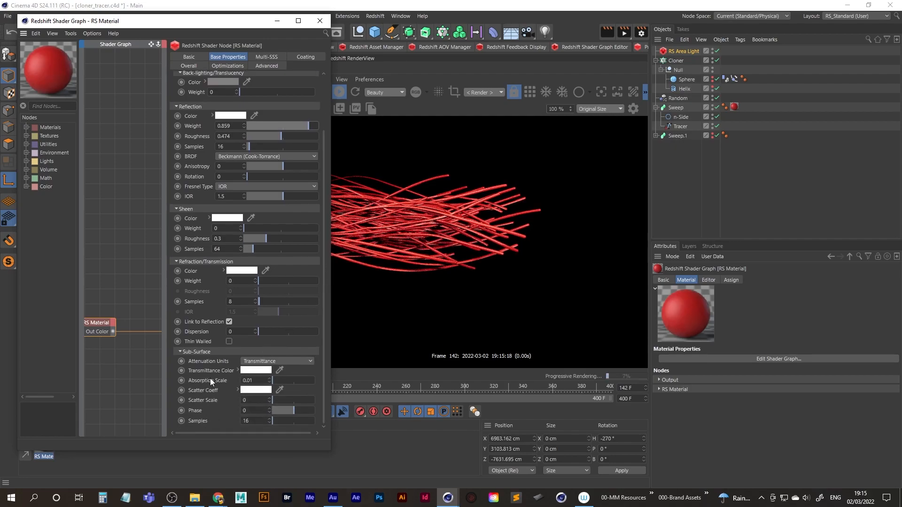
Set the material's sub-surface scatter scale to about 0.516 and preview the animated tubes, stopping at frame 137.
drag(284, 399, 284, 399)
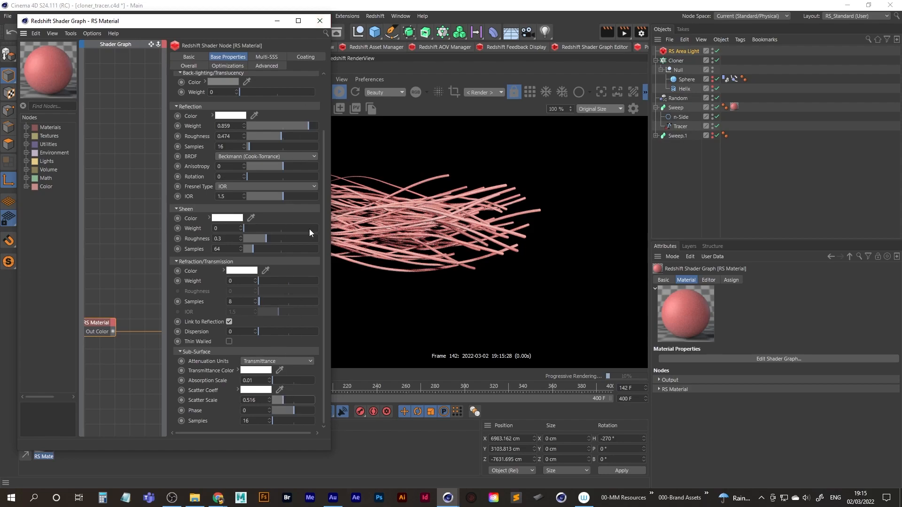
click(320, 21)
drag(233, 392, 338, 386)
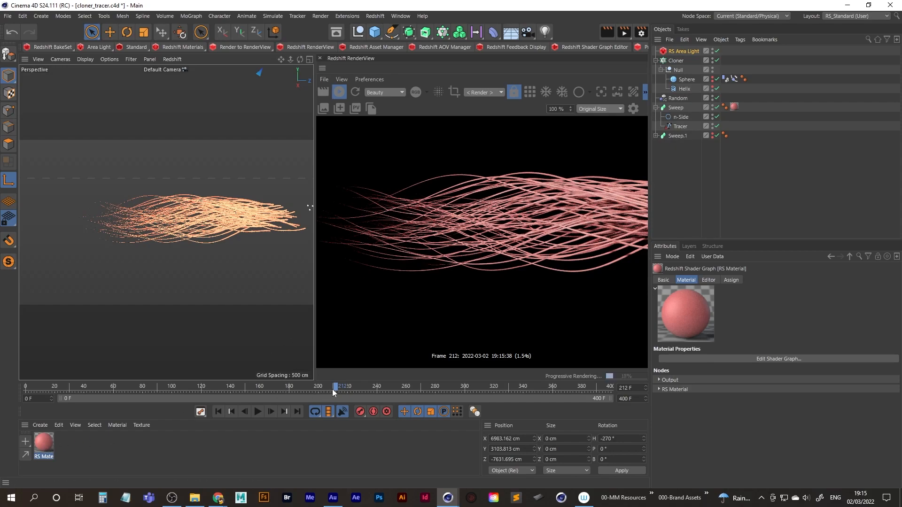
drag(323, 388, 227, 394)
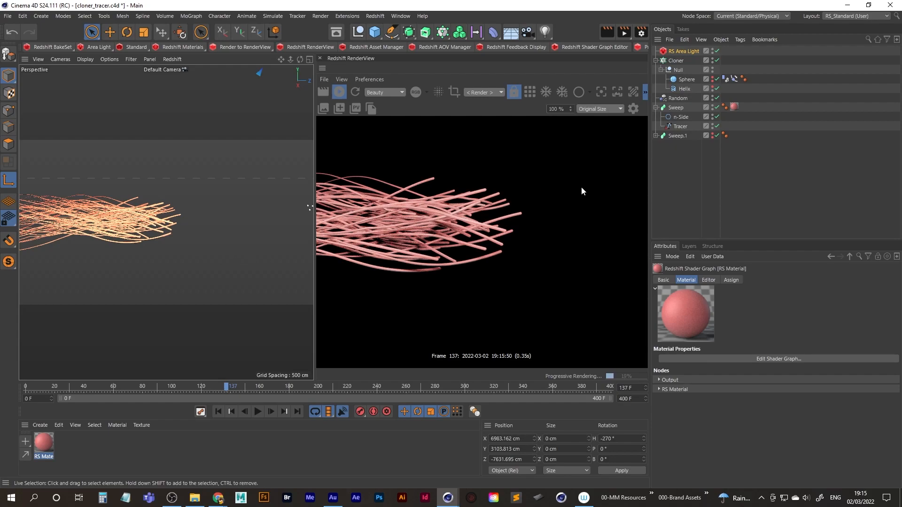
Duplicate the area light, undoing the stray move made in the top view.
middle_click(197, 228)
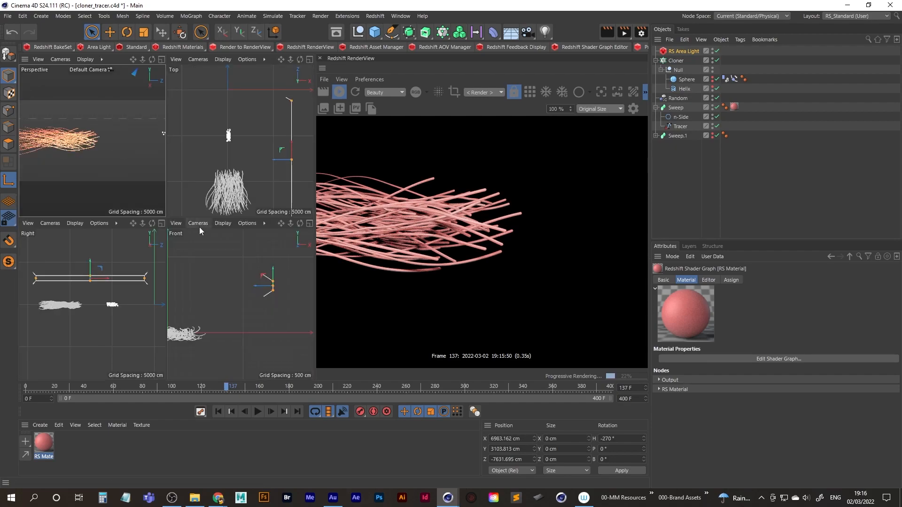
middle_click(266, 158)
scroll(221, 226, down, 8)
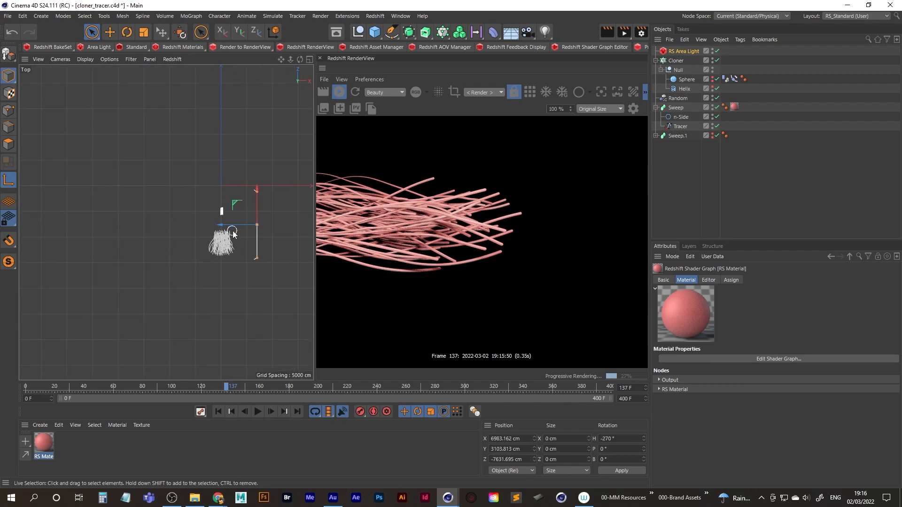
drag(226, 228, 208, 228)
key(ctrl+z)
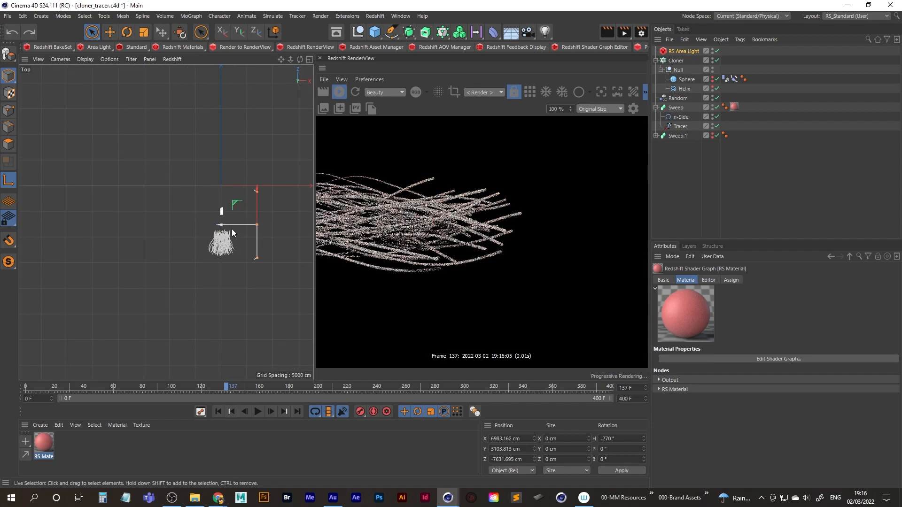
ctrl+drag(679, 52, 681, 48)
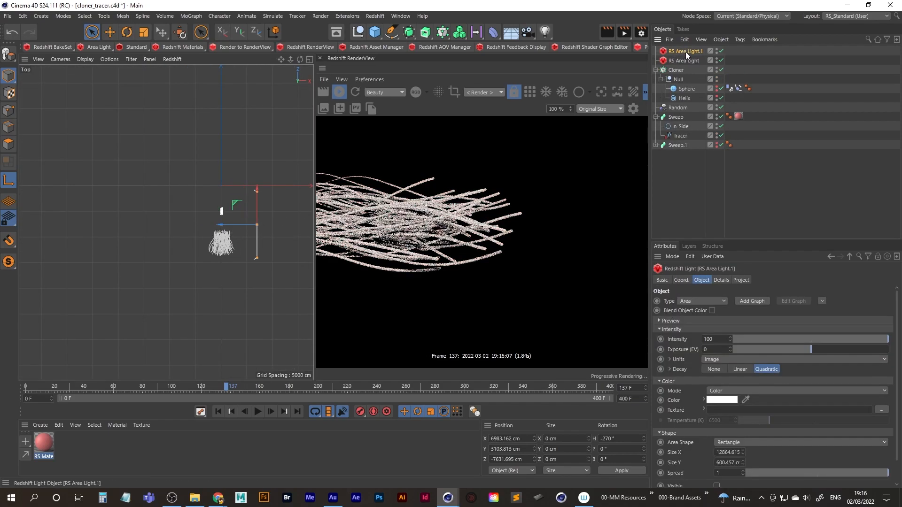
Move the duplicate light to the opposite side of the tubes at about X -16801 cm and rotate its heading to -450°.
drag(224, 226, 100, 225)
key(r)
drag(154, 238, 106, 205)
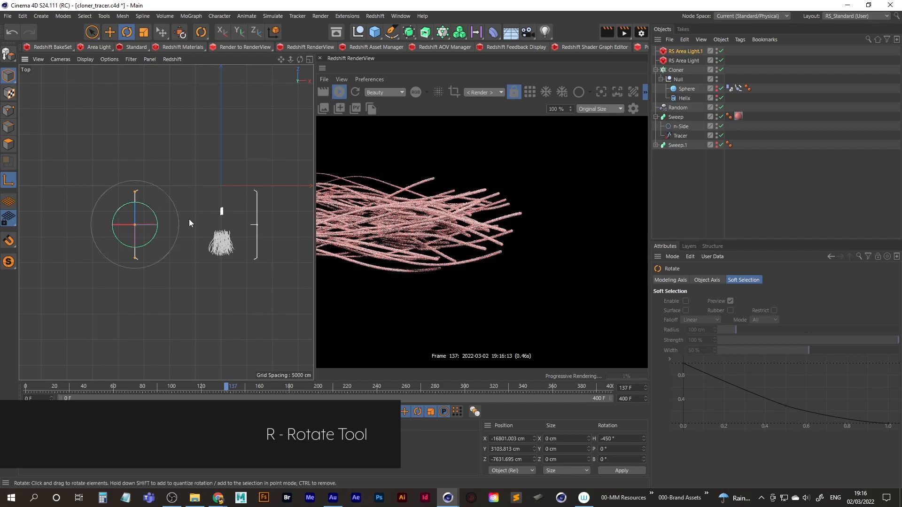
In the front view, tilt the duplicate area light down toward the tubes to a pitch of about -14.3°.
middle_click(212, 242)
middle_click(103, 284)
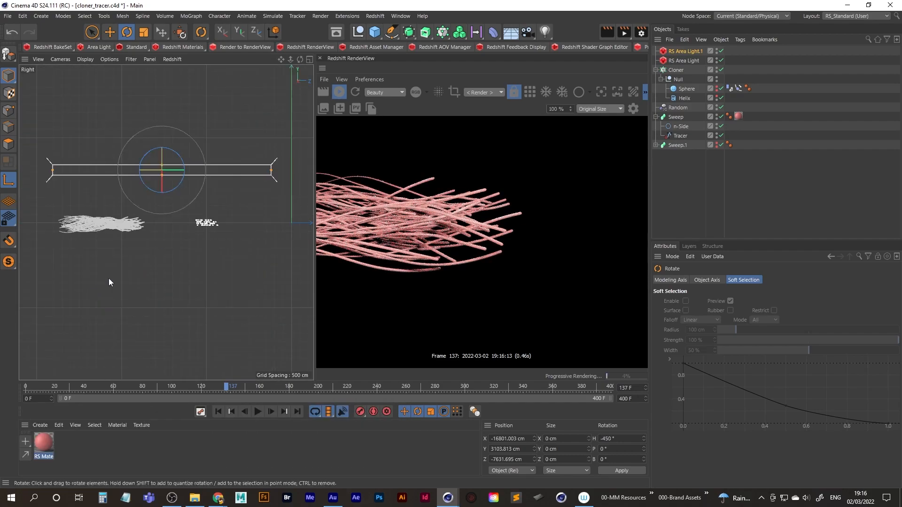
middle_click(182, 226)
middle_click(238, 247)
scroll(229, 224, down, 3)
alt+middle_drag(185, 230, 210, 222)
alt+right_drag(210, 216, 241, 206)
alt+middle_drag(137, 219, 180, 209)
alt+right_drag(160, 206, 229, 187)
alt+middle_drag(137, 203, 209, 205)
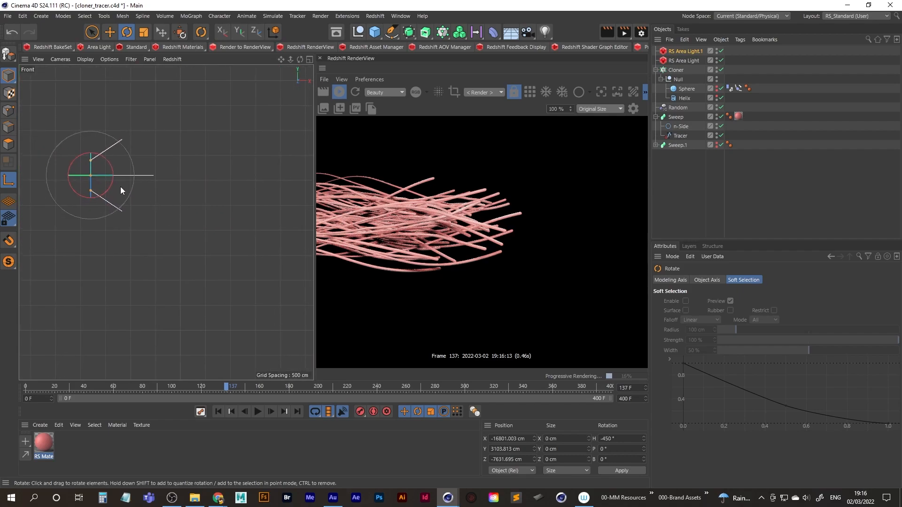
drag(111, 185, 108, 190)
Tilt the original area light down toward the tubes to a pitch of about -16.4°.
alt+right_drag(253, 185, 196, 195)
alt+middle_drag(195, 195, 90, 207)
alt+middle_drag(253, 196, 102, 203)
click(689, 60)
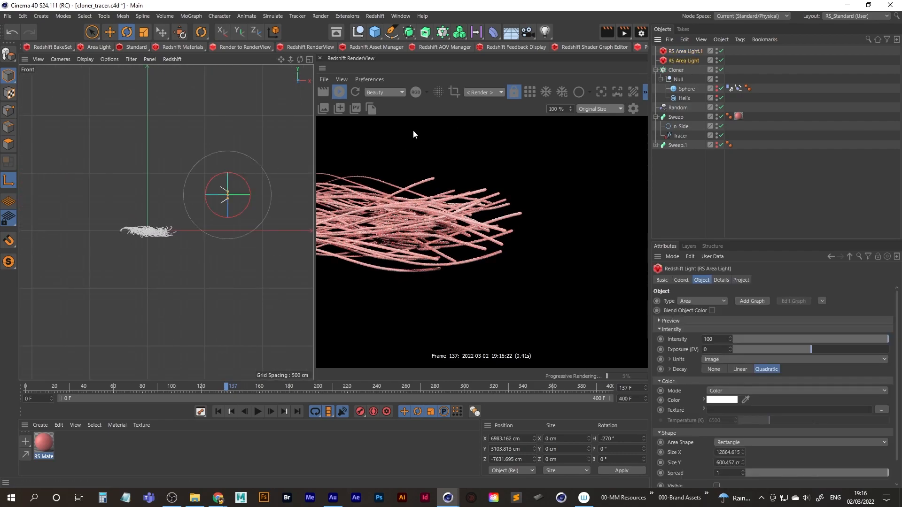
drag(244, 208, 154, 255)
alt+middle_drag(125, 194, 215, 198)
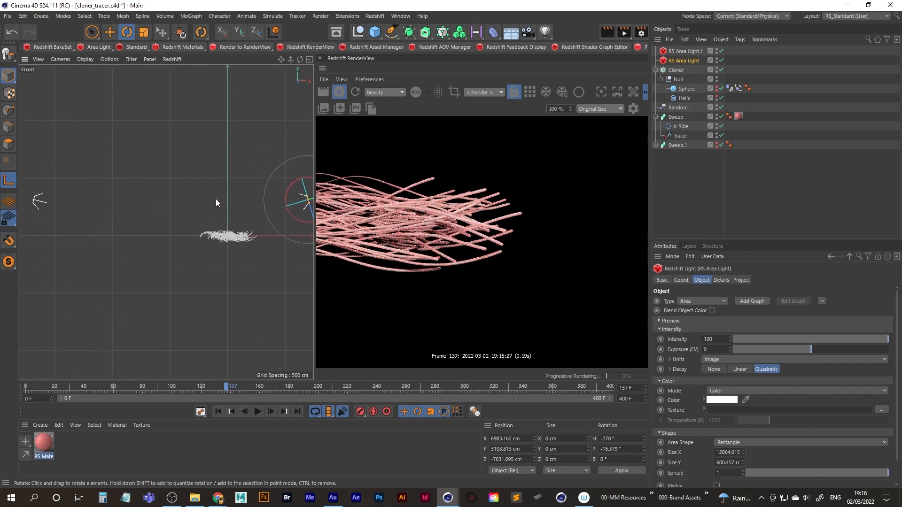
Change the duplicate area light's colour from white to a light cyan.
alt+middle_drag(158, 198, 182, 199)
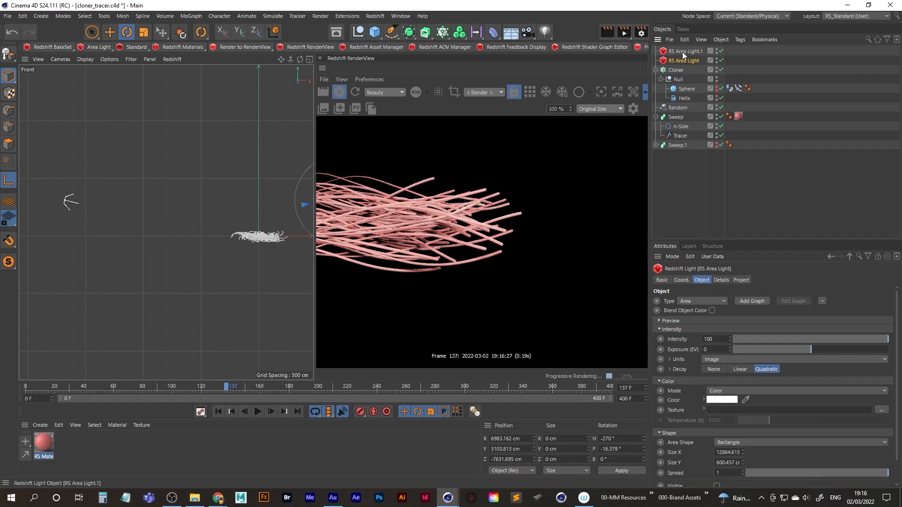
click(700, 51)
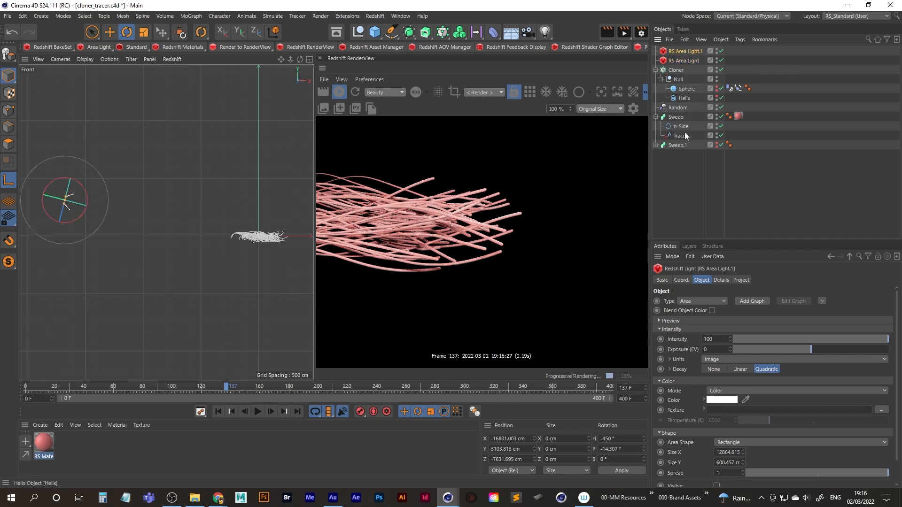
click(722, 400)
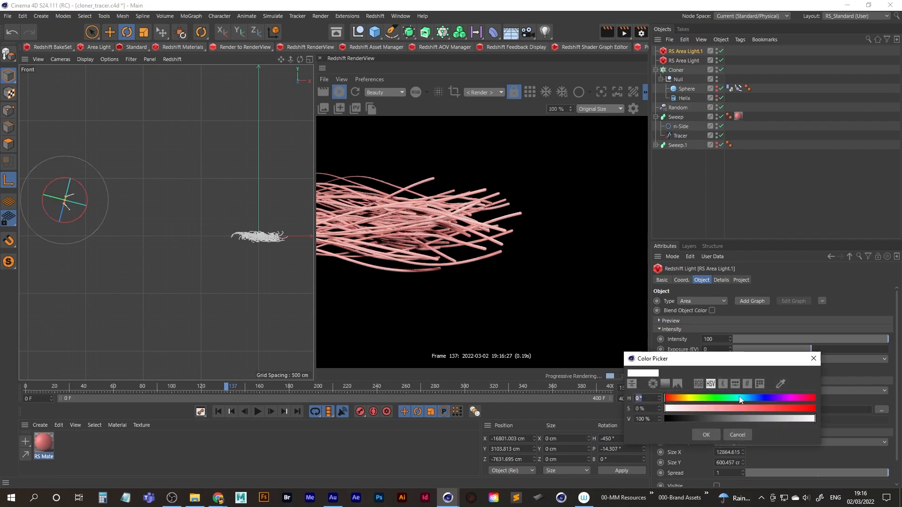
click(741, 398)
click(728, 408)
click(702, 435)
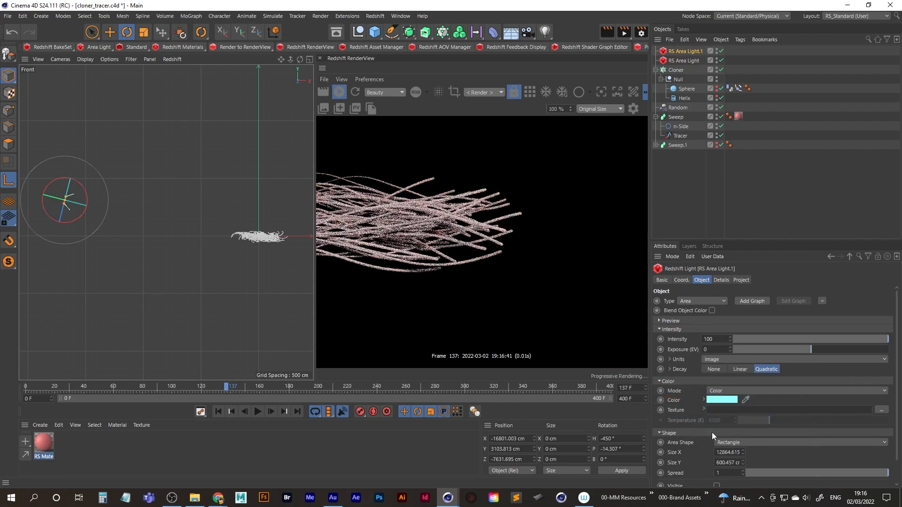
Lower the duplicate area light's intensity to about 31.78 and toggle the light off and on to compare its effect.
click(783, 339)
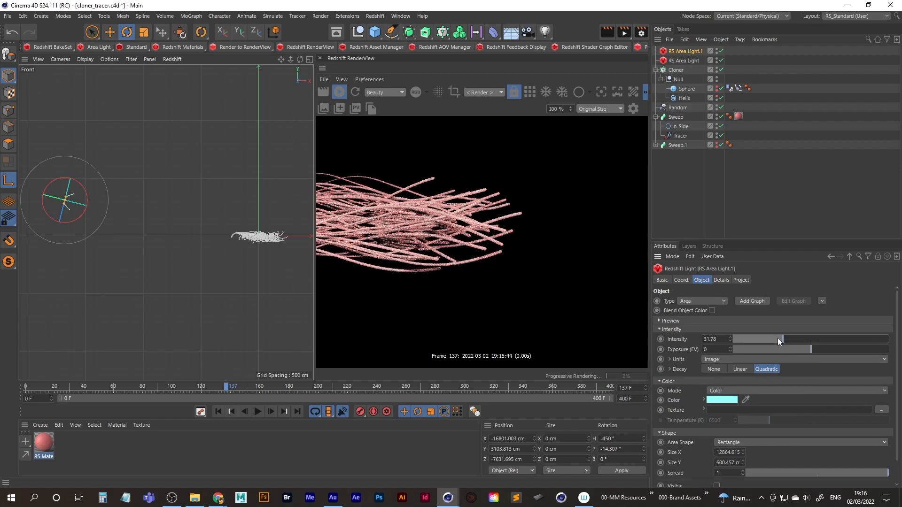
click(721, 50)
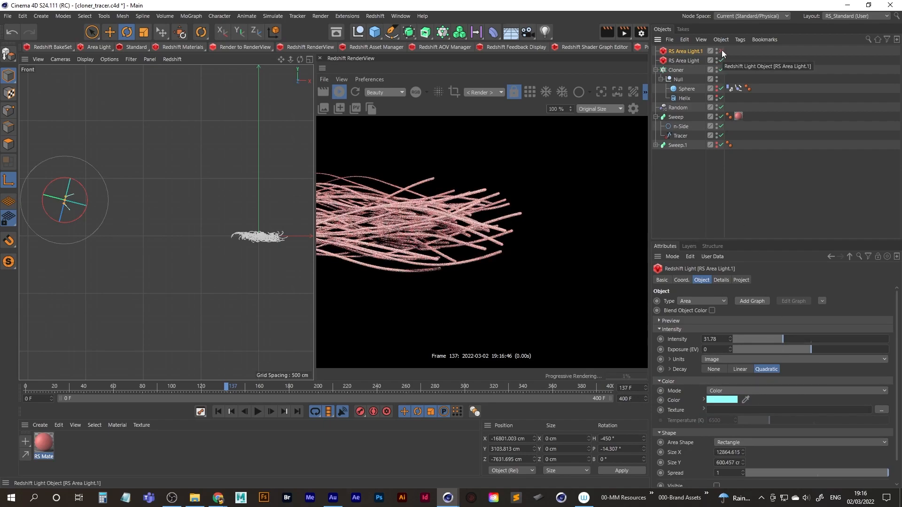
click(721, 51)
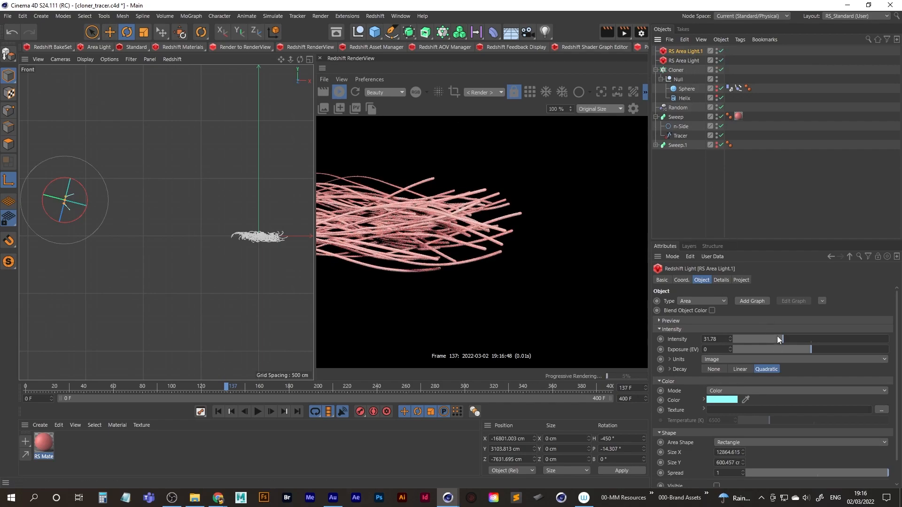
Try enlarging the duplicate area light's Y size to about 7739 cm and moving it close to the tubes, to about X -3112 cm.
drag(66, 198, 76, 158)
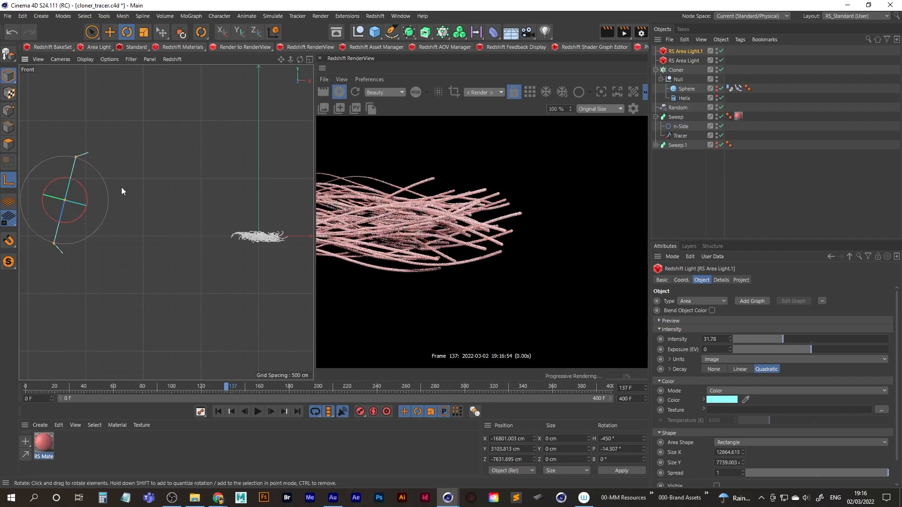
key(space)
drag(92, 187, 262, 214)
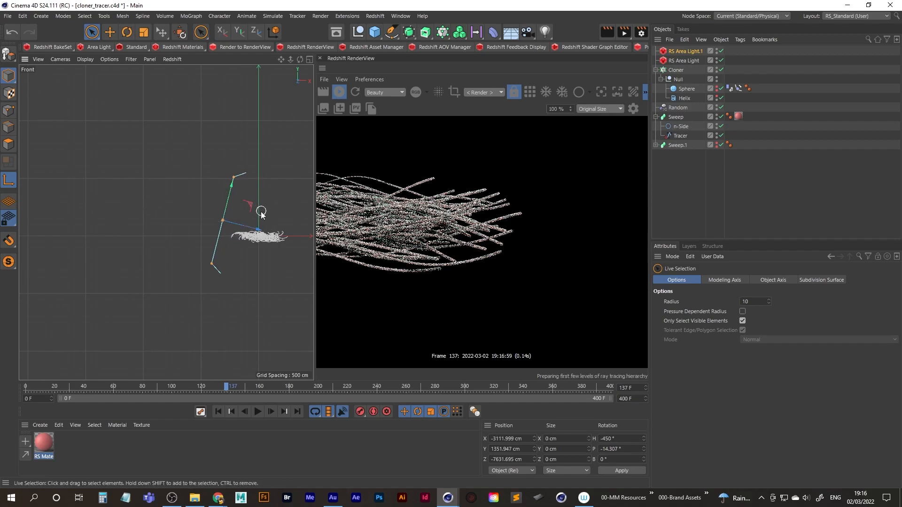
Undo the move and resize of the duplicate area light and delete that light.
key(ctrl+z)
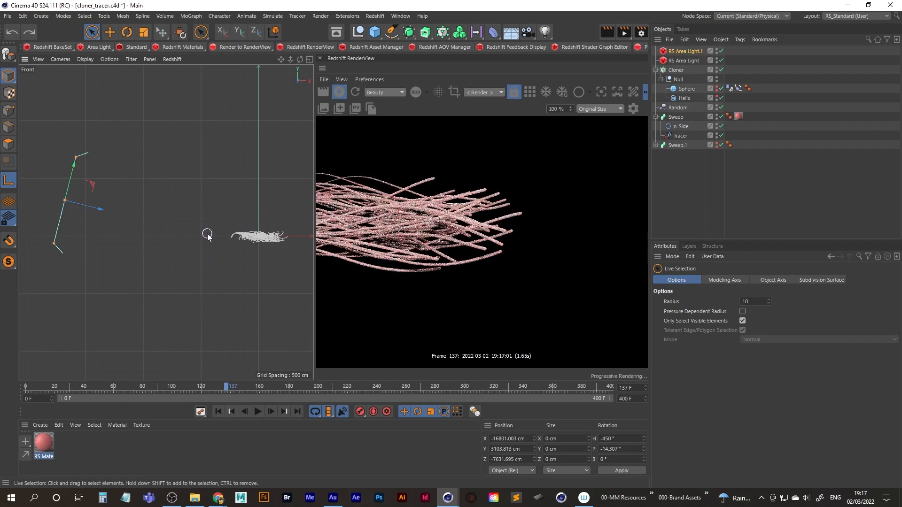
click(694, 52)
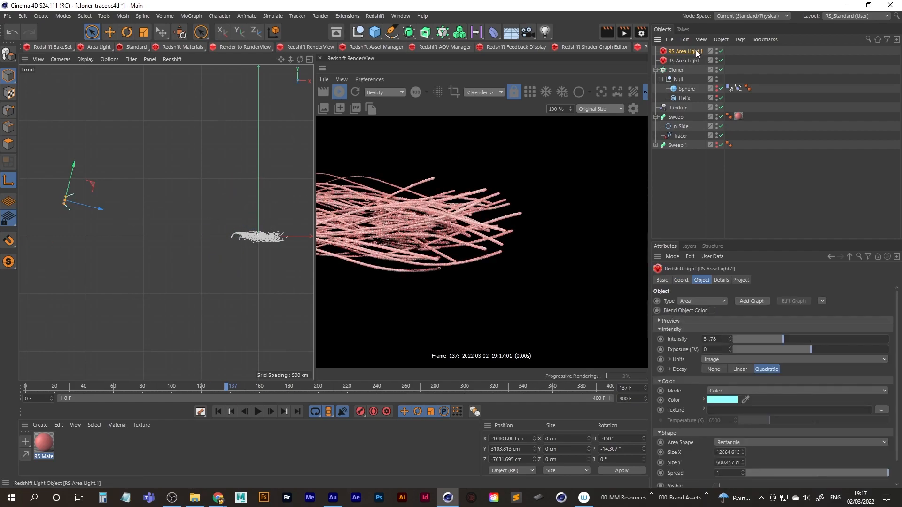
key(Delete)
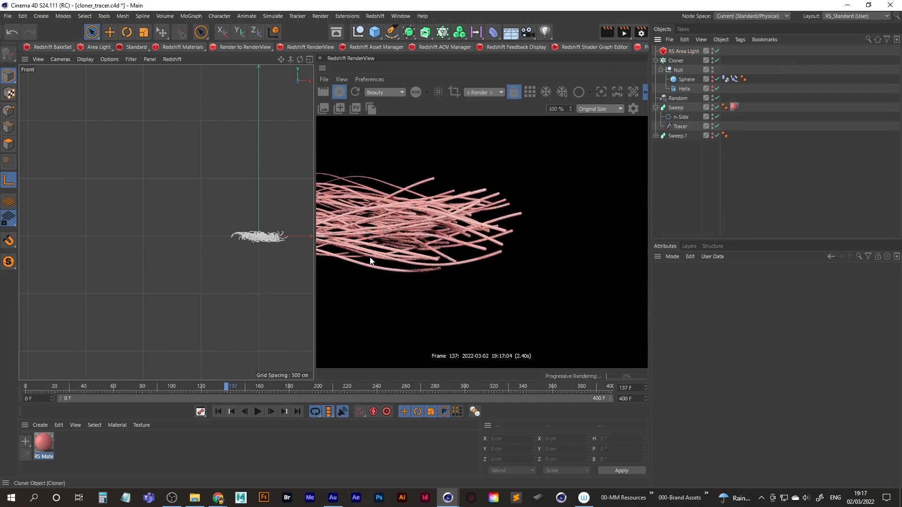
Adjust the remaining area light's intensity, trying 700 before settling on about 73.34.
alt+middle_drag(205, 221, 104, 237)
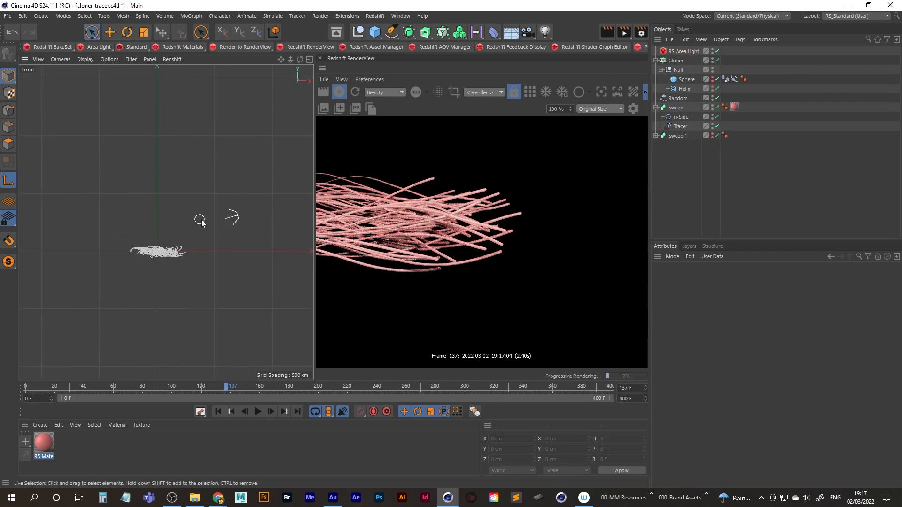
click(682, 51)
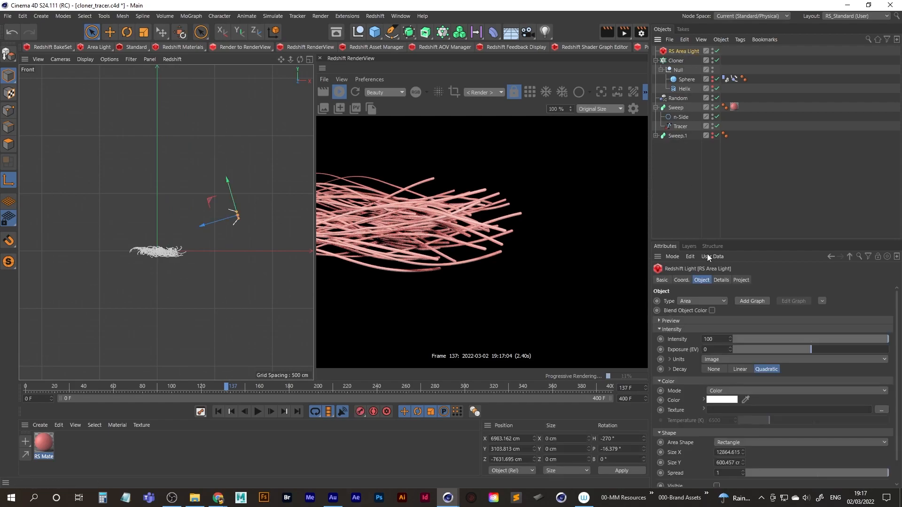
double_click(719, 339)
text(700)
key(Return)
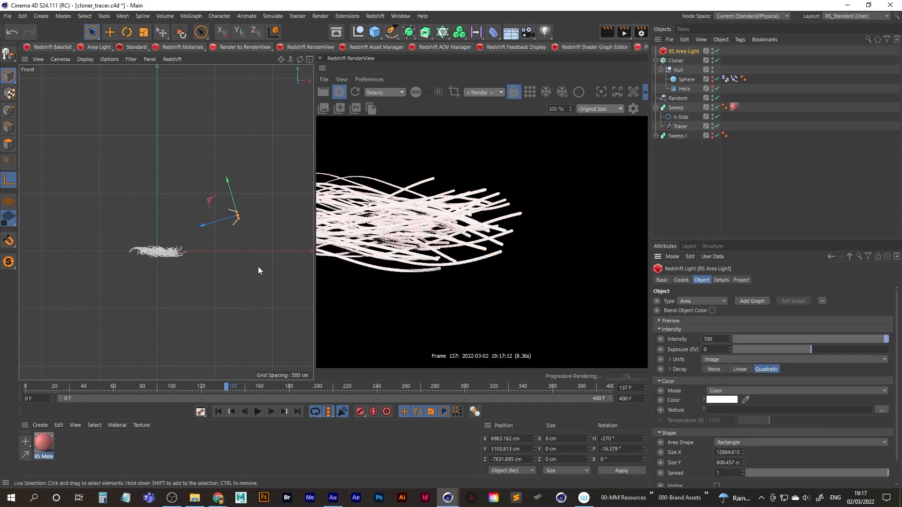
drag(775, 338, 811, 339)
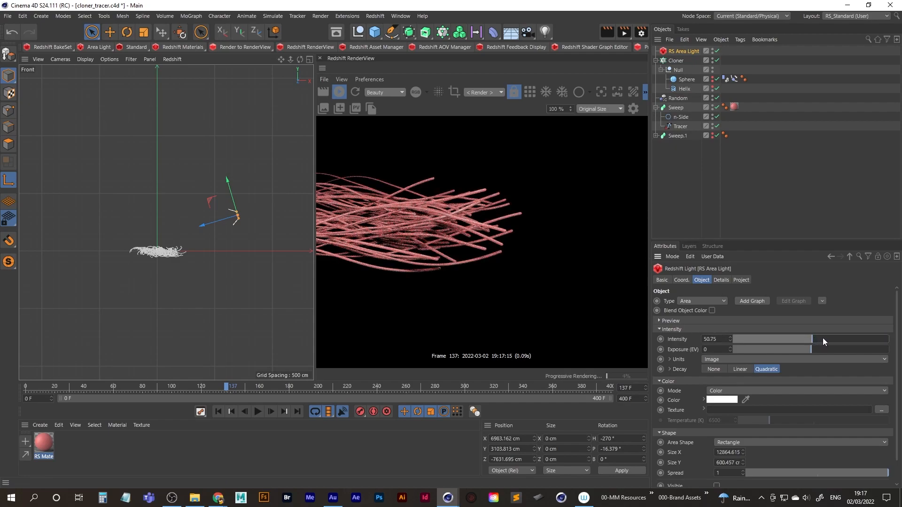
click(845, 339)
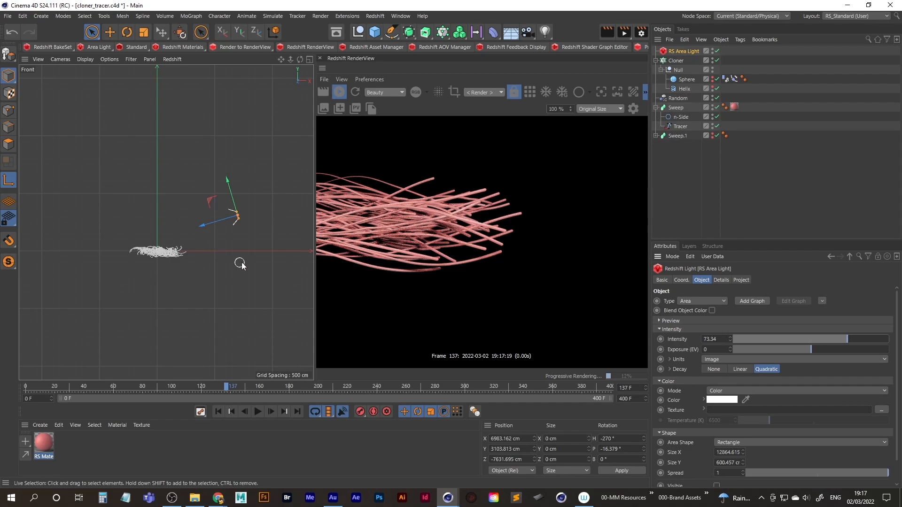
Stop the live Redshift render preview and save the project.
click(341, 93)
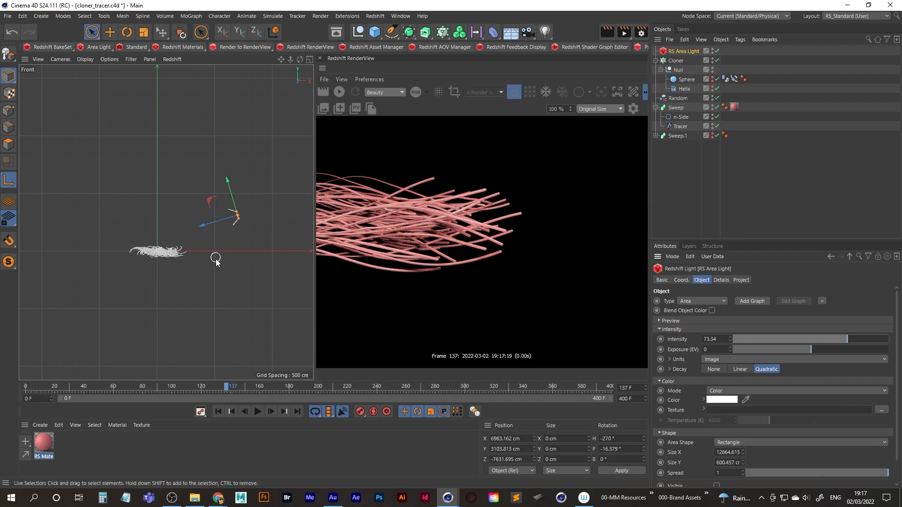
click(7, 16)
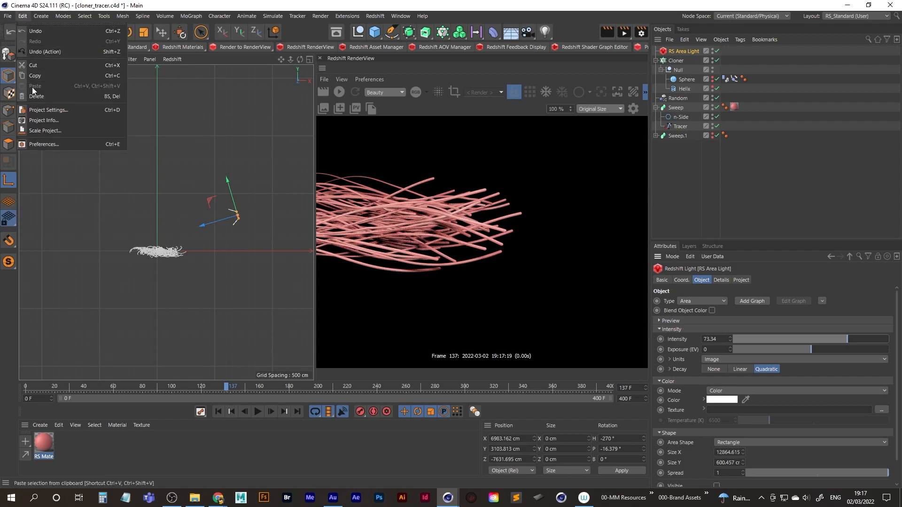
click(28, 110)
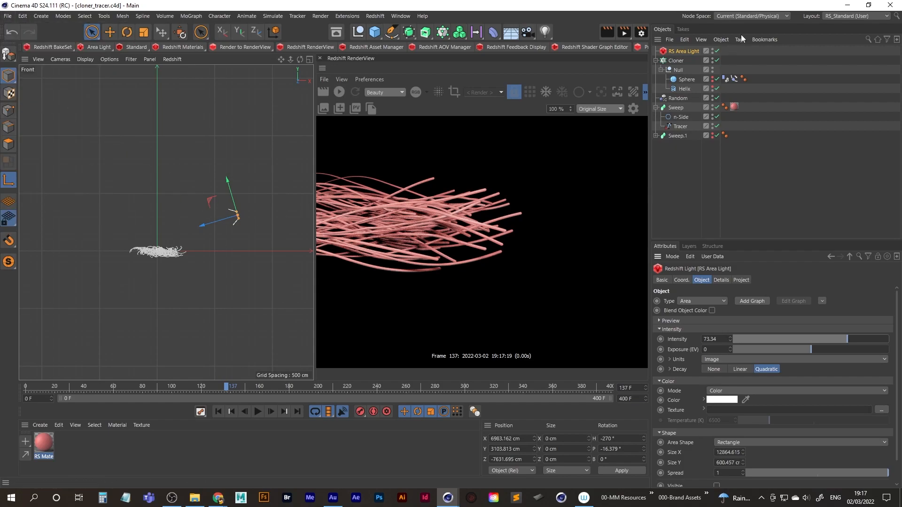
Switch to the JBRO_Workspace layout and view the tubes at frame 106 in a maximised perspective view with nothing selected.
click(848, 17)
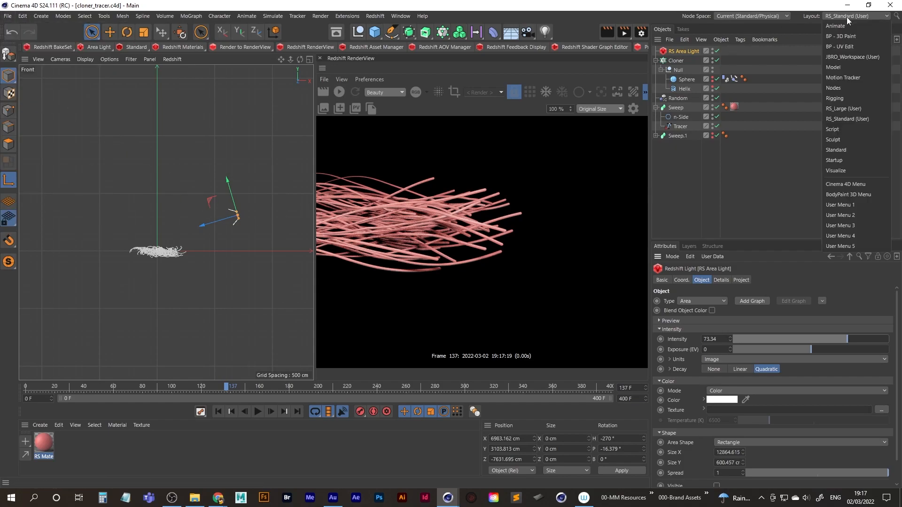
click(858, 56)
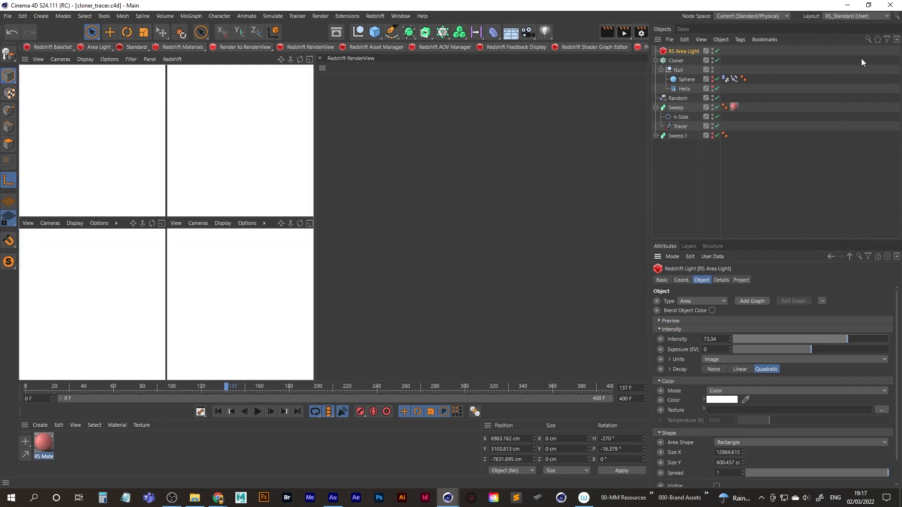
middle_click(405, 232)
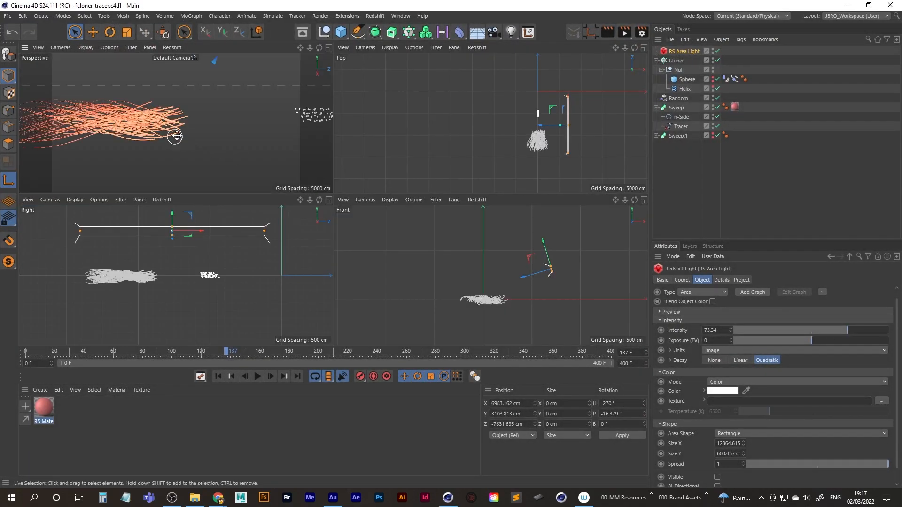
middle_click(177, 140)
click(672, 176)
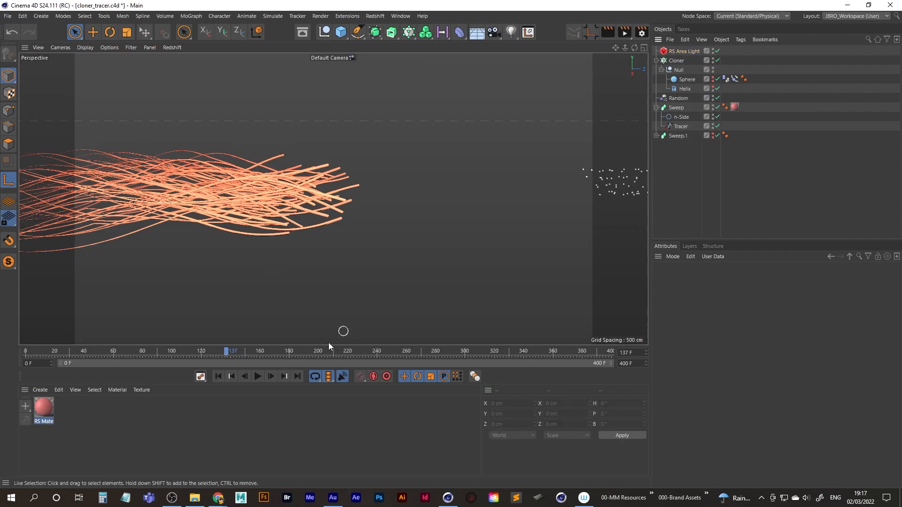
drag(220, 351, 181, 349)
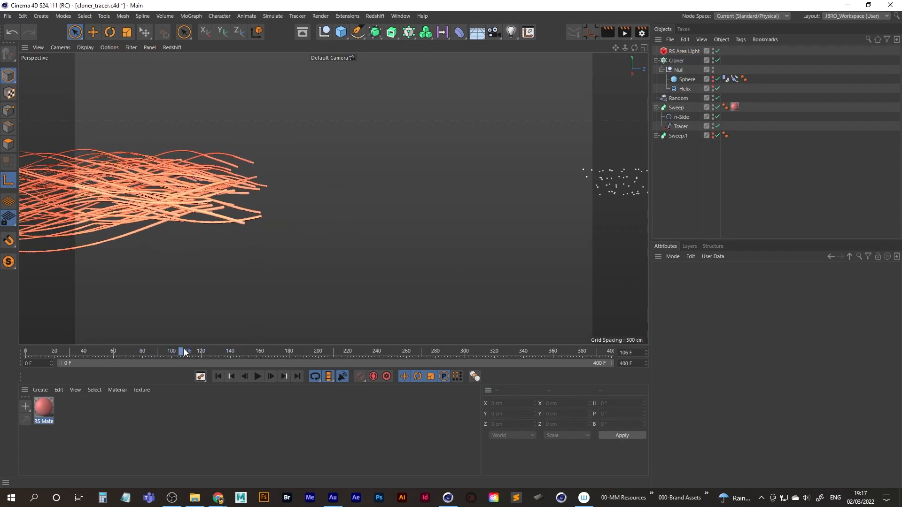
Save the project under the new name cloner_tracer_scene_1.
click(7, 17)
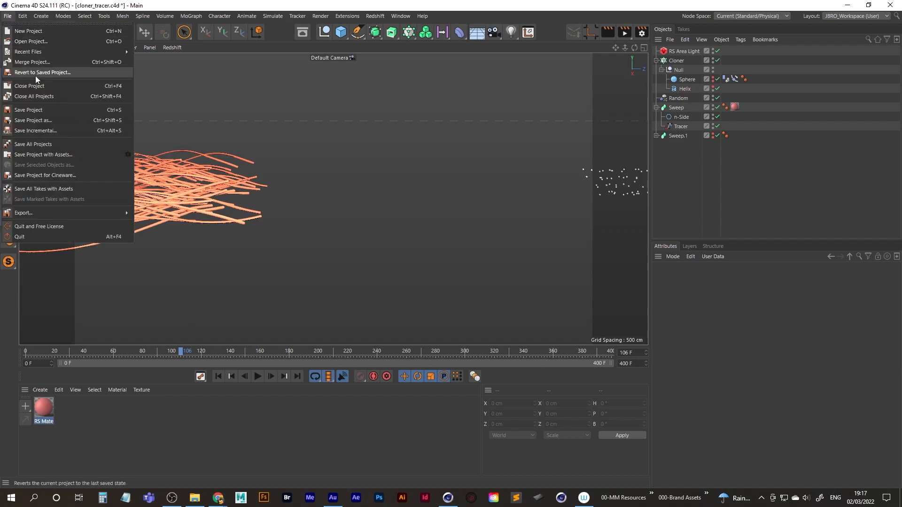
click(47, 122)
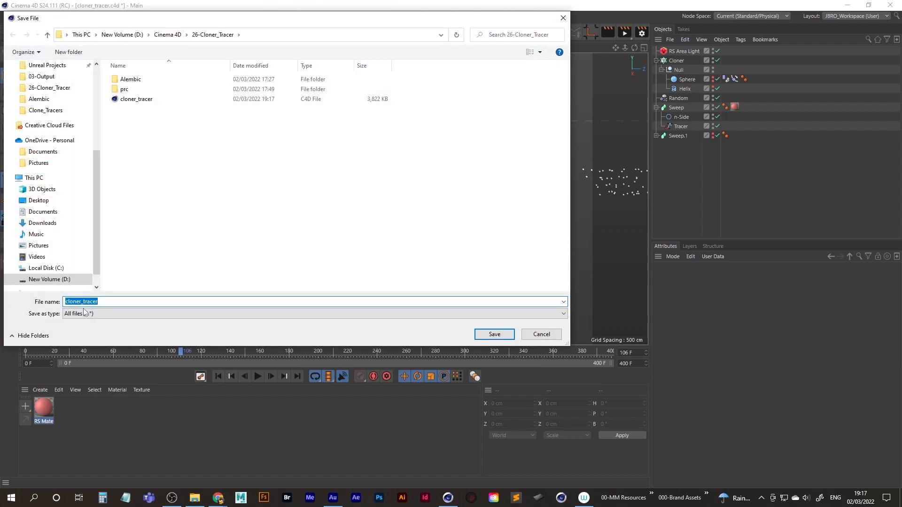
click(112, 303)
key(Return)
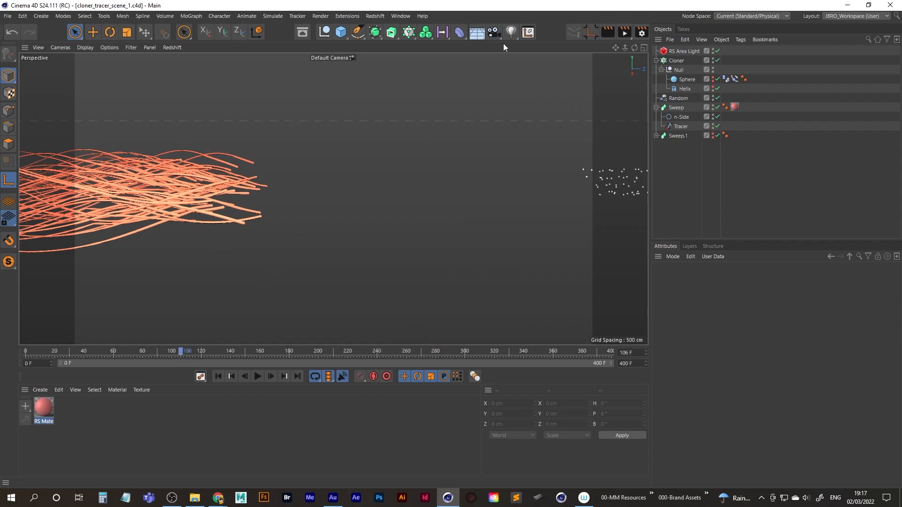
Create a standard Redshift camera and look through it.
click(375, 16)
mouse_move(407, 62)
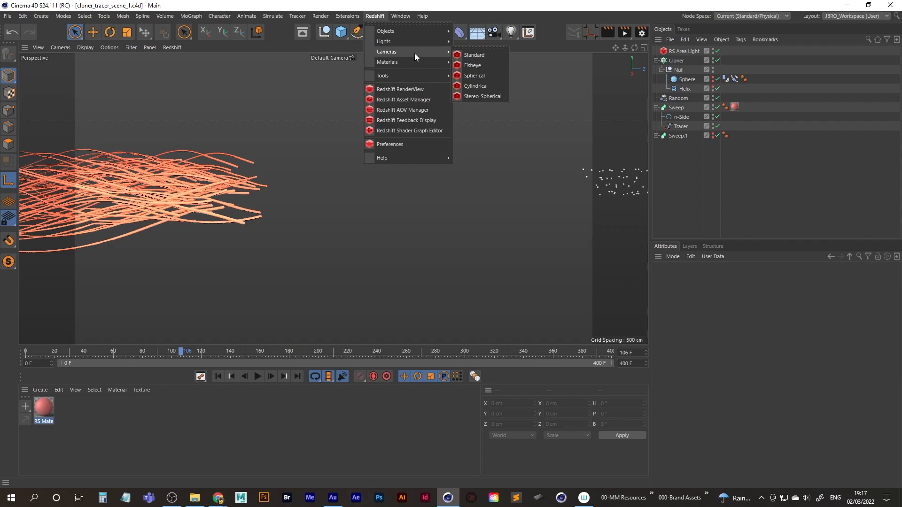
click(476, 54)
click(717, 52)
Aim the RS Camera at the tubes from the front and above, at about heading 0.5° and pitch -32.7°, checking earlier frames.
alt+drag(200, 199, 274, 254)
alt+right_drag(275, 251, 334, 224)
drag(182, 351, 333, 255)
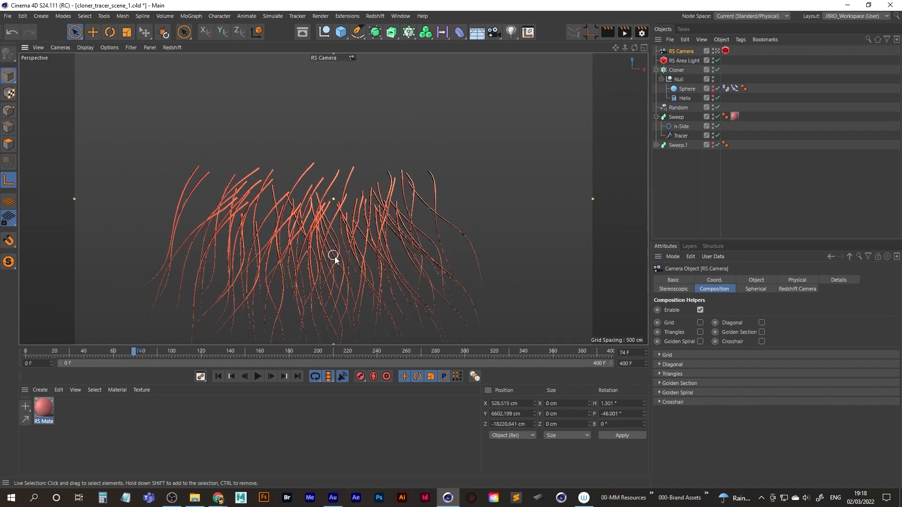
mouse_move(127, 350)
mouse_down()
mouse_move(22, 353)
mouse_move(70, 352)
mouse_up()
alt+middle_drag(302, 242, 309, 321)
alt+drag(311, 306, 313, 283)
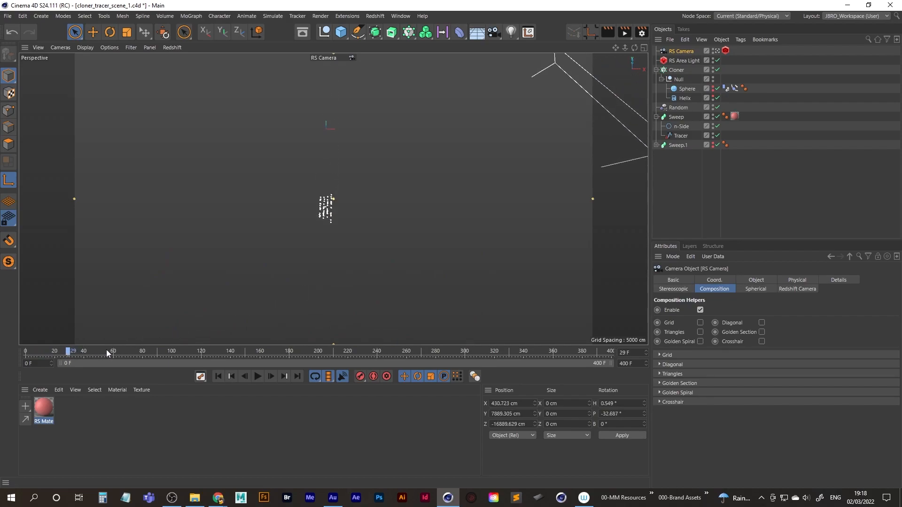
At about frame 206, swing the RS Camera closer to the tubes' side, to about heading 57.4° and pitch -19°.
drag(180, 347, 255, 347)
drag(273, 350, 333, 350)
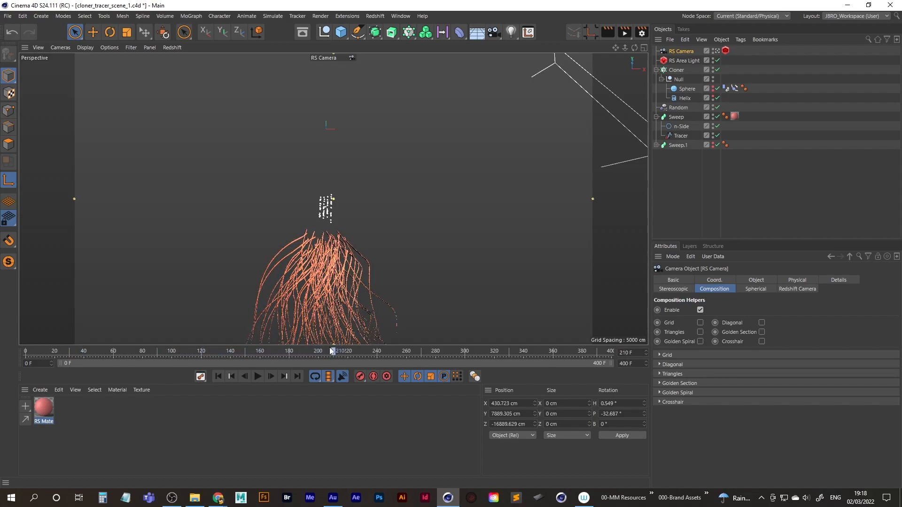
alt+drag(333, 312, 275, 260)
scroll(275, 261, down, 1)
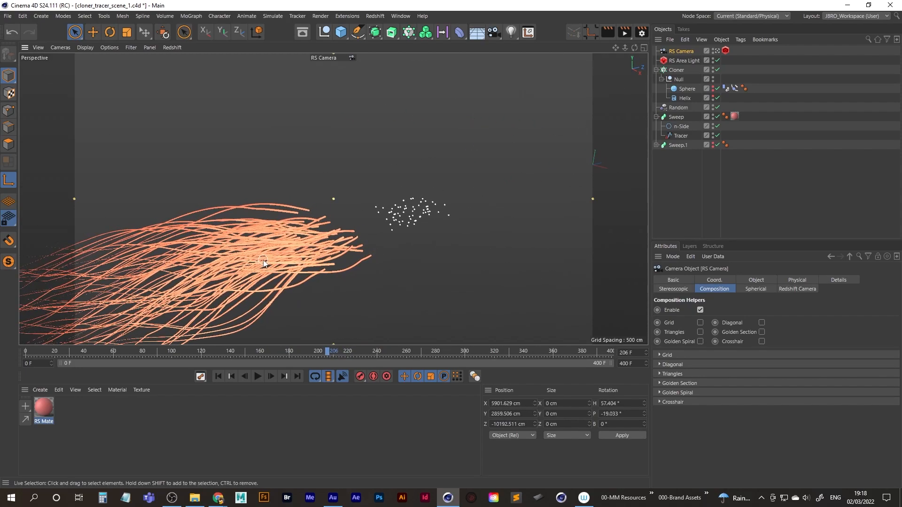
Scrub the animation back to frame 33 and up to frame 104 to check when the tubes enter the camera view.
drag(285, 353, 78, 364)
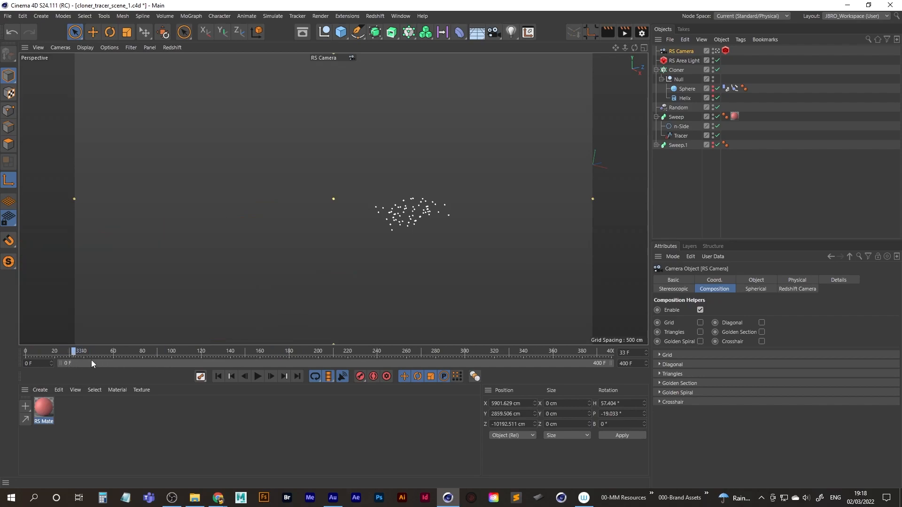
mouse_move(178, 351)
mouse_down()
mouse_move(319, 350)
mouse_move(172, 352)
mouse_up()
drag(174, 351, 178, 352)
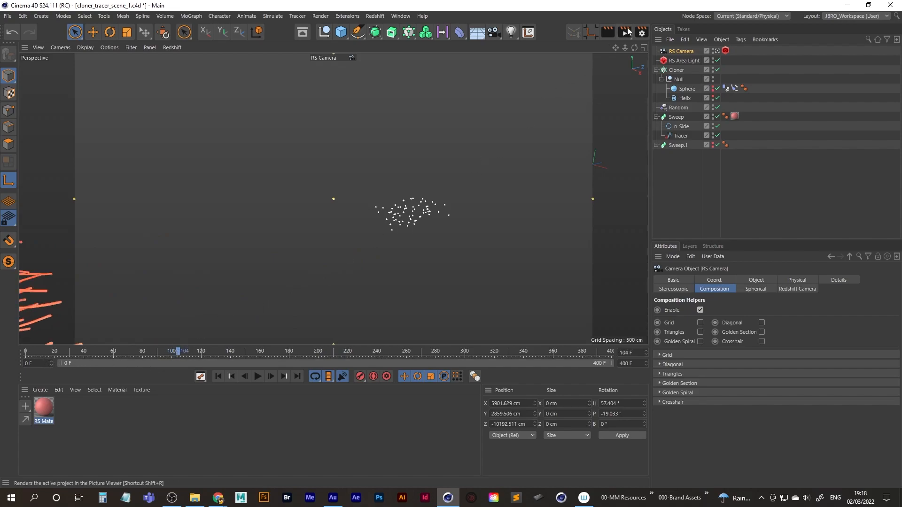
Set the render output to a square format of 1080 x 1080 pixels in the render settings.
click(642, 32)
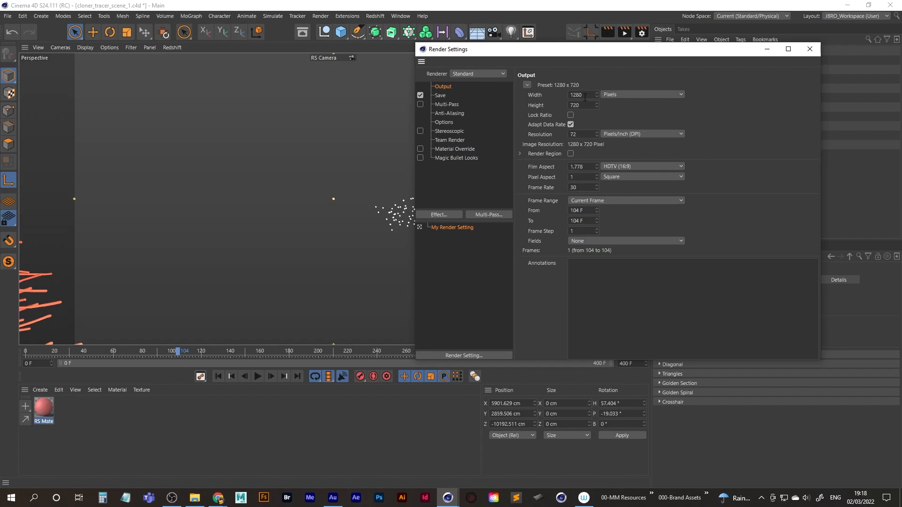
click(586, 96)
click(586, 104)
text(12)
click(589, 93)
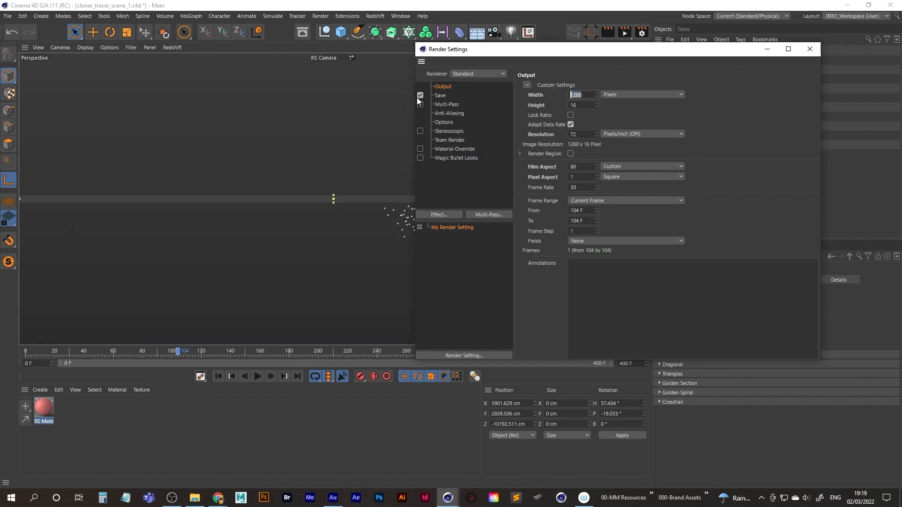
text(1080)
key(Tab)
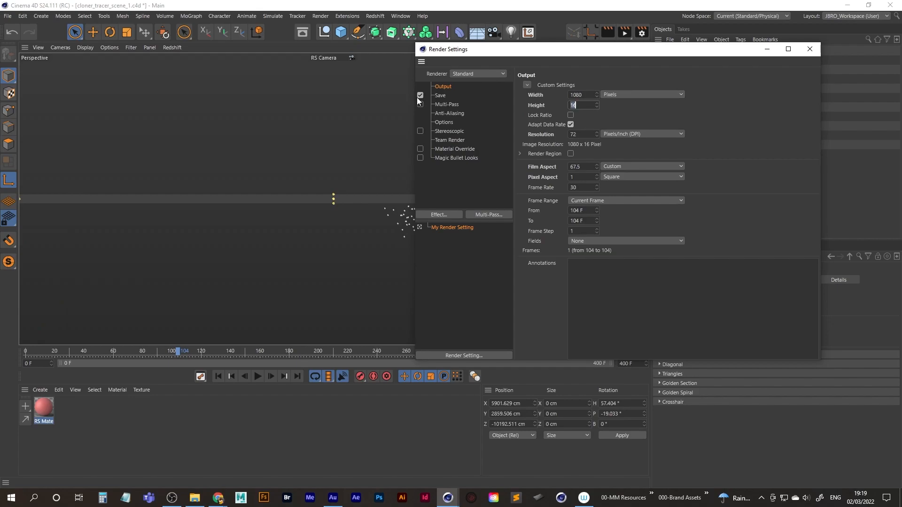
text(1080)
key(Return)
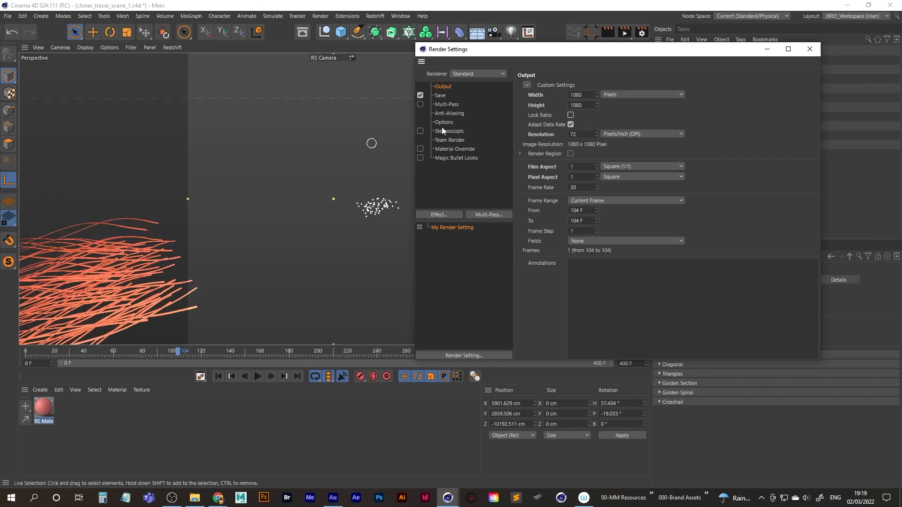
click(818, 51)
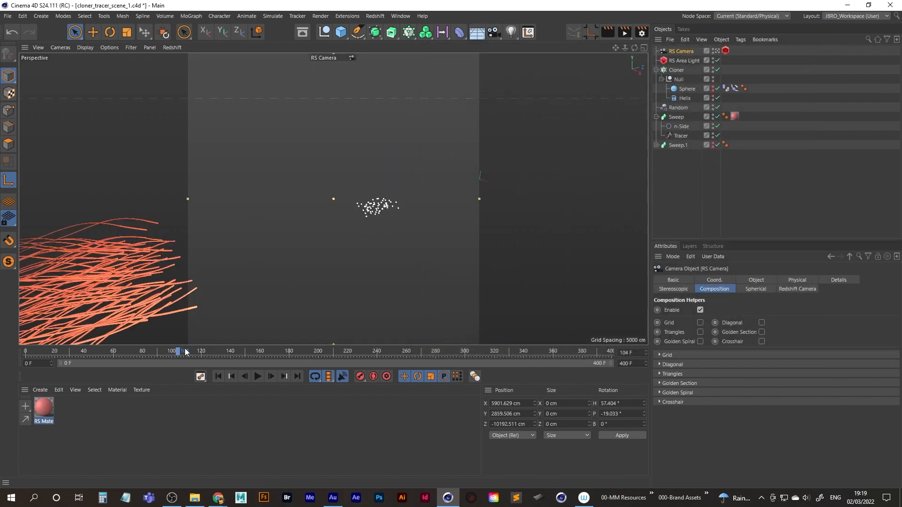
Reframe the tubes with the RS Camera at about heading 30.6° and pitch -8.8°, checking other frames and ending at frame 60.
drag(173, 351, 228, 351)
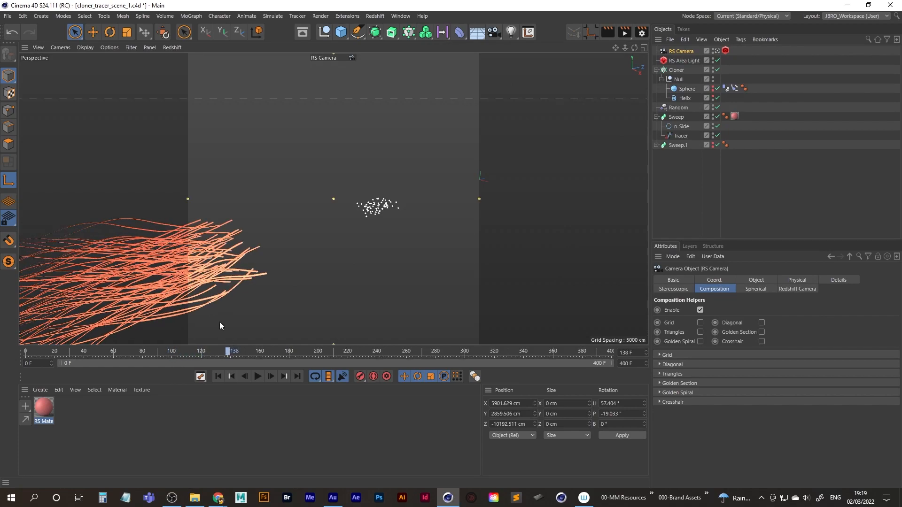
alt+middle_drag(225, 284, 272, 293)
mouse_move(251, 287)
alt+mouse_down()
mouse_move(243, 273)
mouse_move(274, 279)
mouse_move(261, 271)
mouse_move(258, 281)
alt+mouse_up()
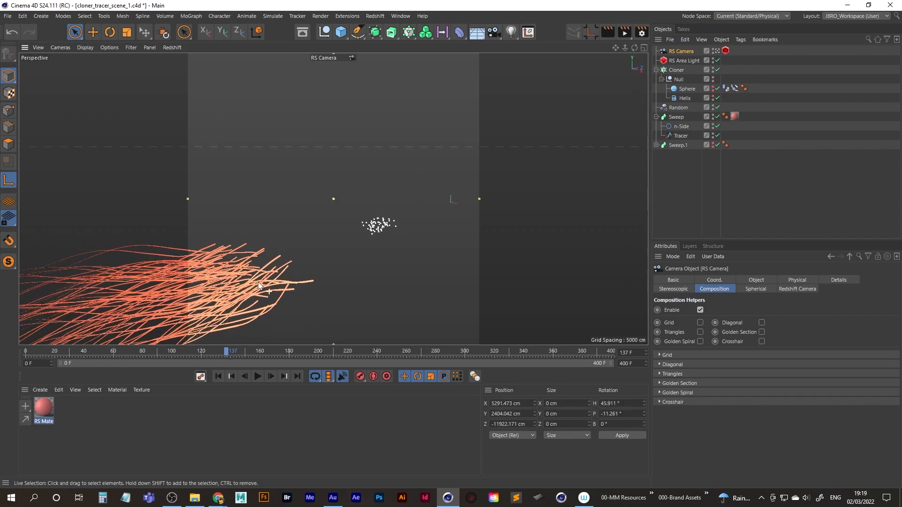
drag(208, 352, 263, 350)
mouse_move(280, 290)
alt+mouse_down()
mouse_move(271, 295)
mouse_move(294, 287)
alt+mouse_up()
drag(257, 348, 203, 351)
alt+drag(229, 318, 215, 319)
drag(205, 352, 113, 352)
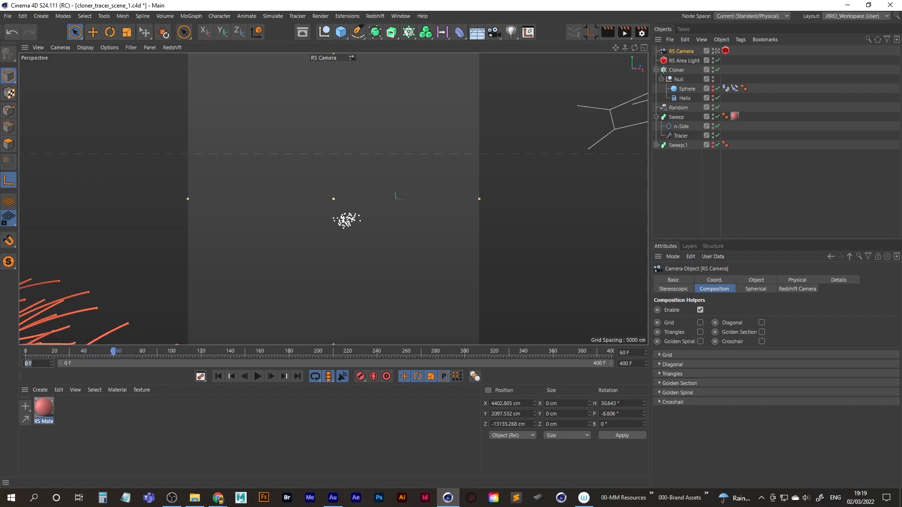
Limit the project timeline to start at frame 61 and end at frame 245.
key(Return)
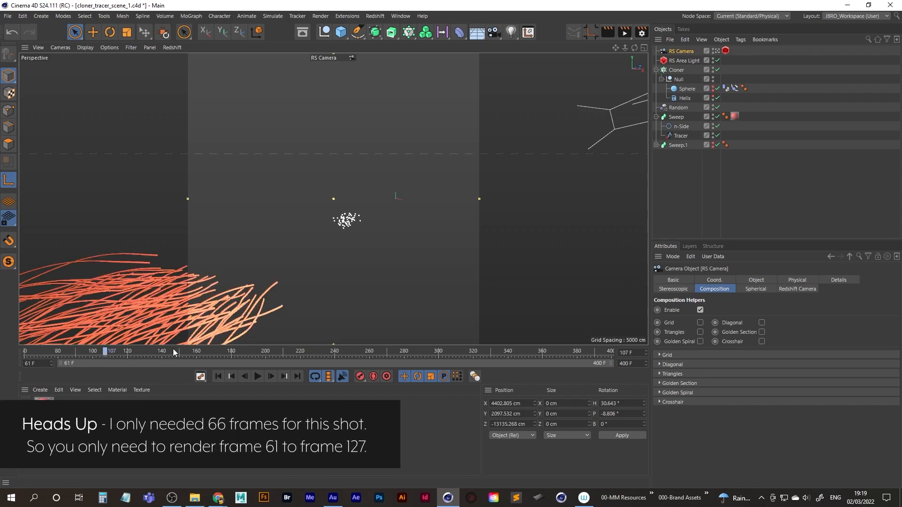
drag(174, 352, 344, 356)
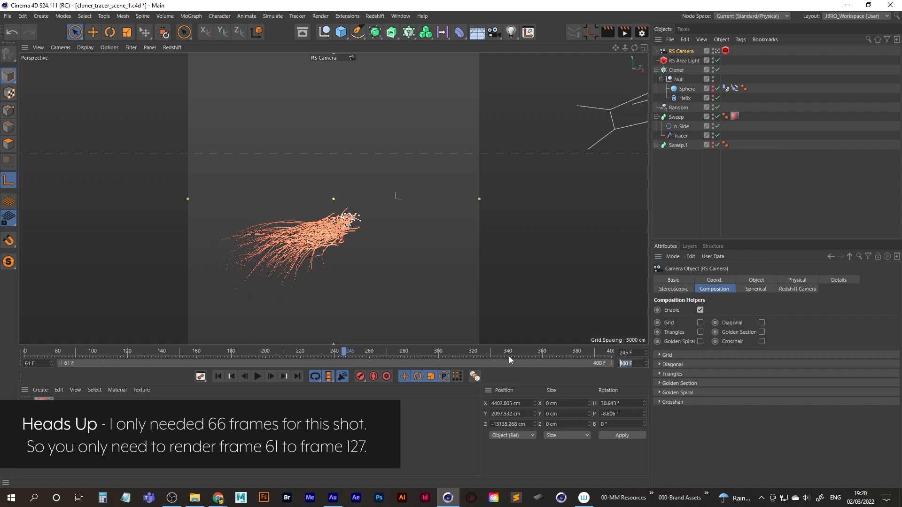
text(245)
key(Return)
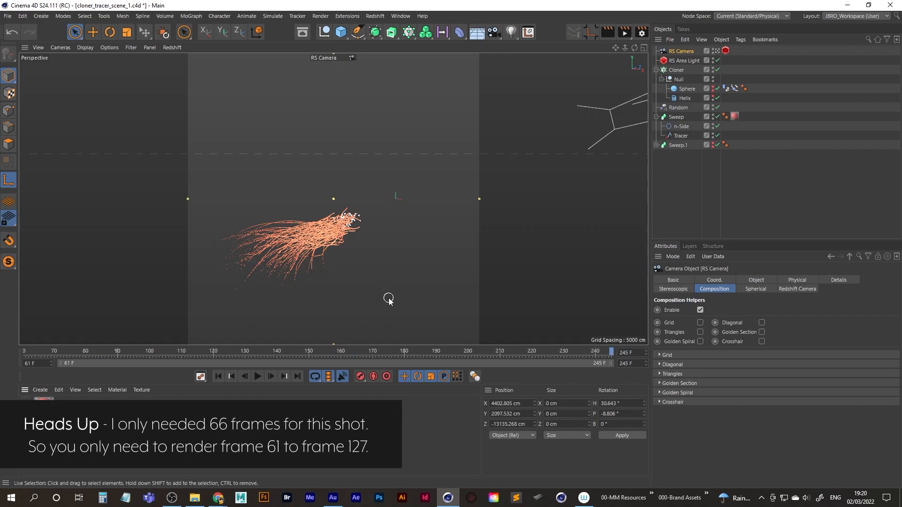
Switch the workspace to the RS_Standard layout, set RenderView scaling to Fit Window and start the live render.
click(855, 16)
click(844, 119)
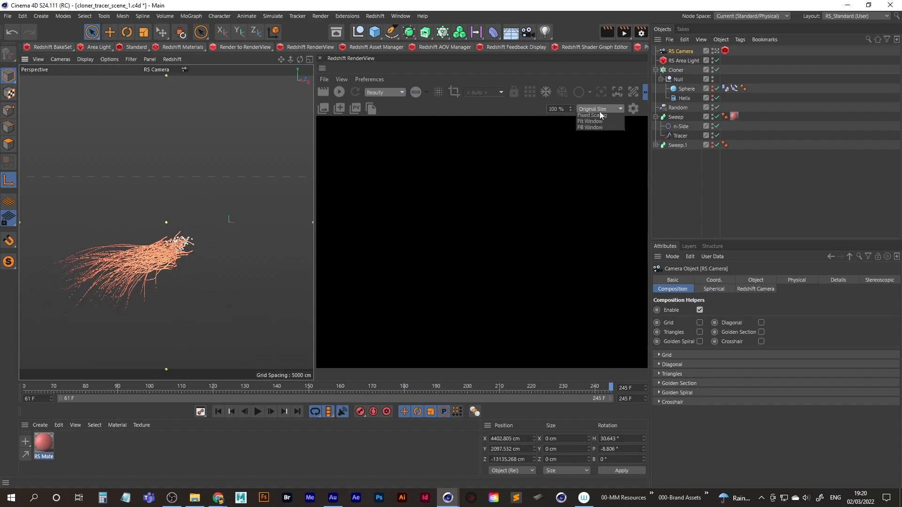
click(600, 129)
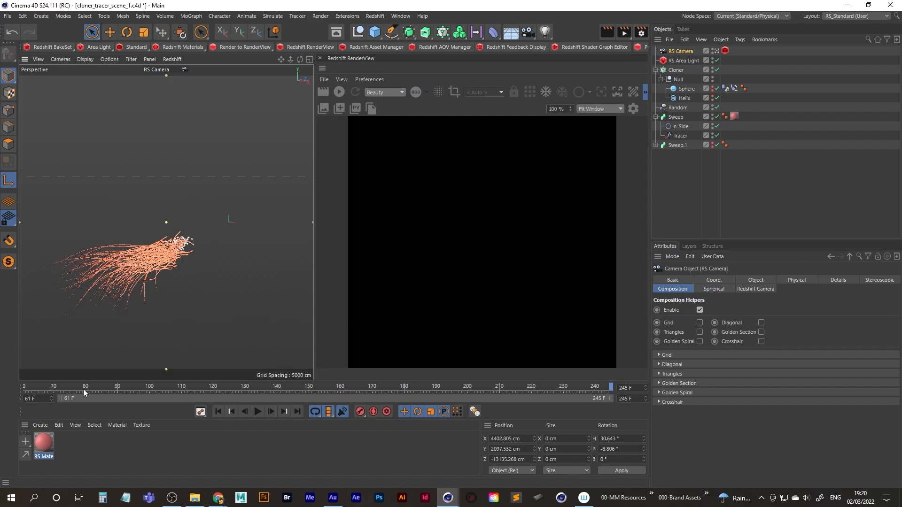
click(339, 92)
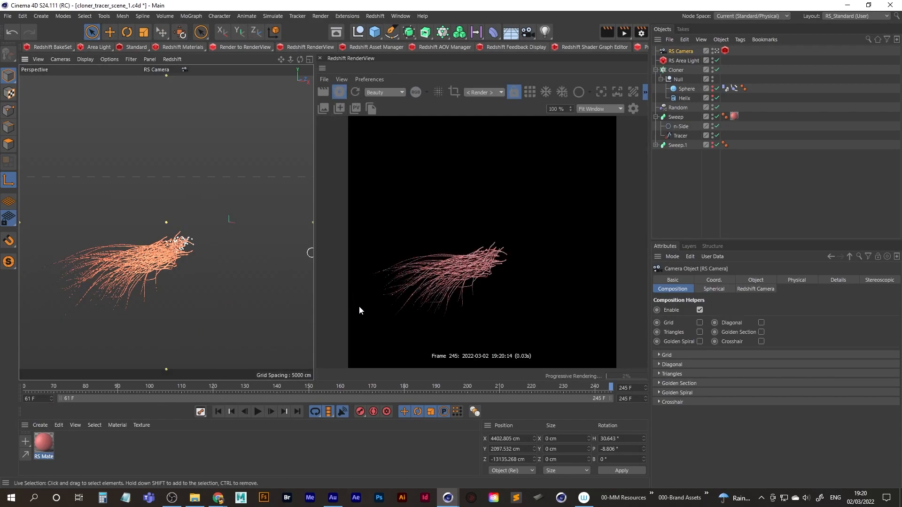
Preview the Redshift render of the tubes at frames 99 and 153, and stop the live render.
click(148, 388)
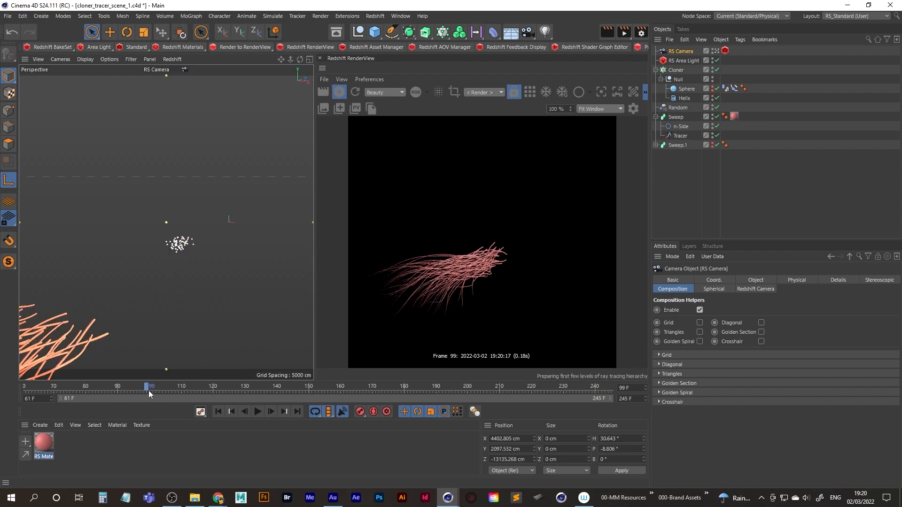
drag(148, 388, 319, 389)
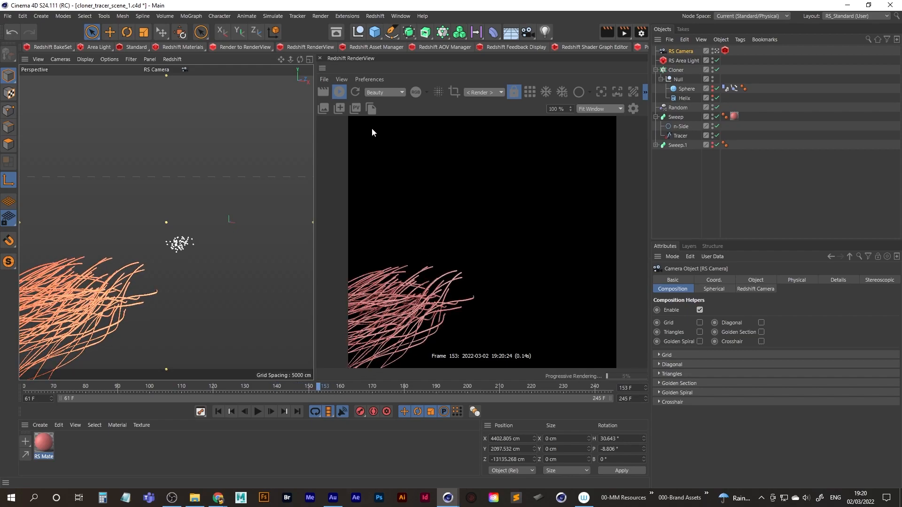
click(338, 93)
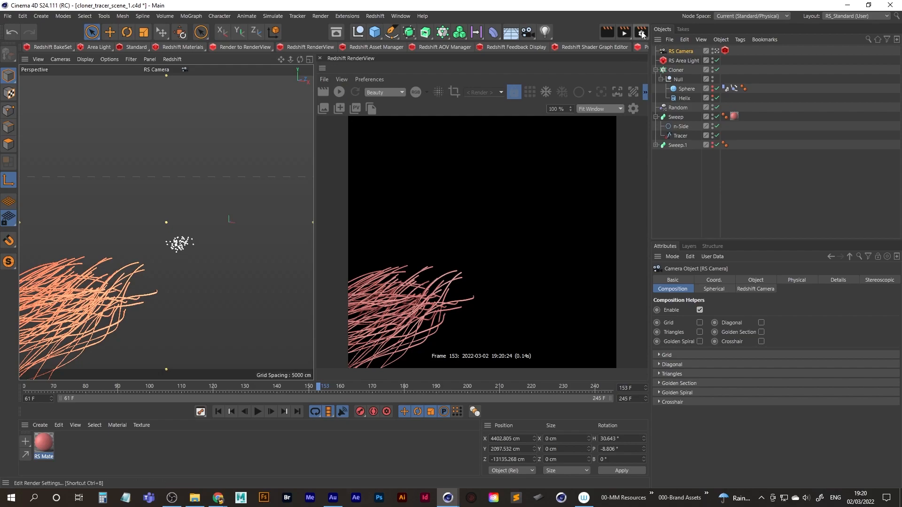
Save the project and set the render output's frame range to All Frames.
click(7, 16)
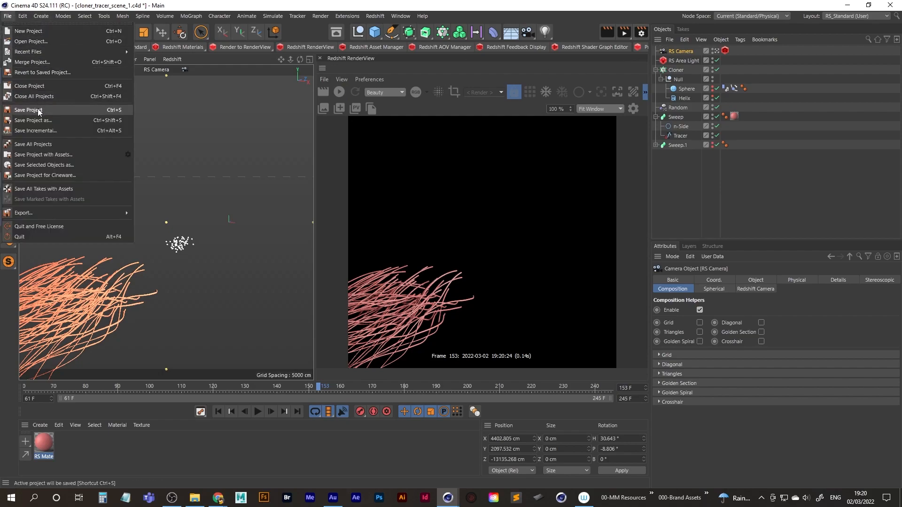
click(38, 111)
click(642, 32)
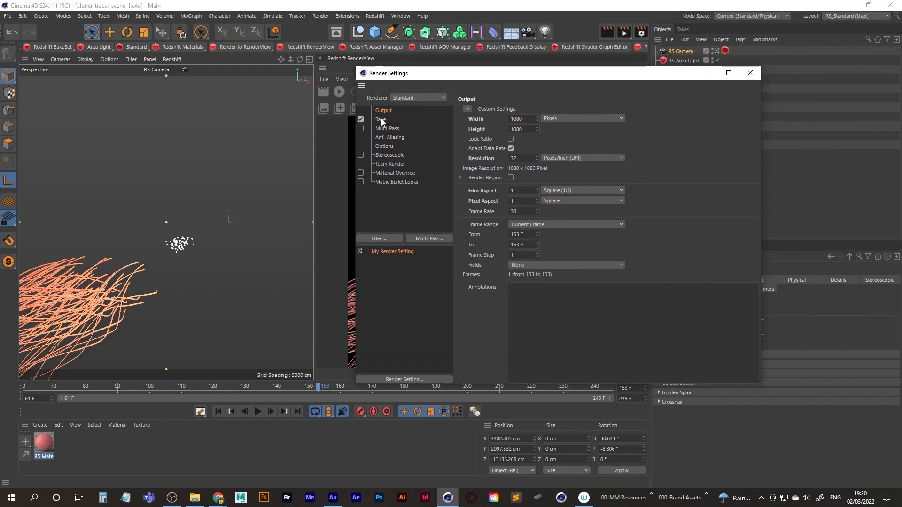
click(551, 225)
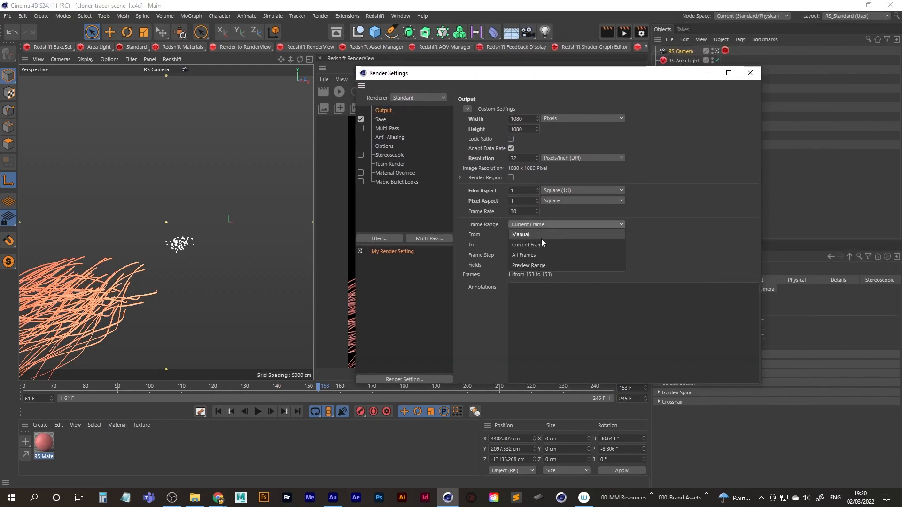
click(540, 255)
click(527, 245)
click(385, 119)
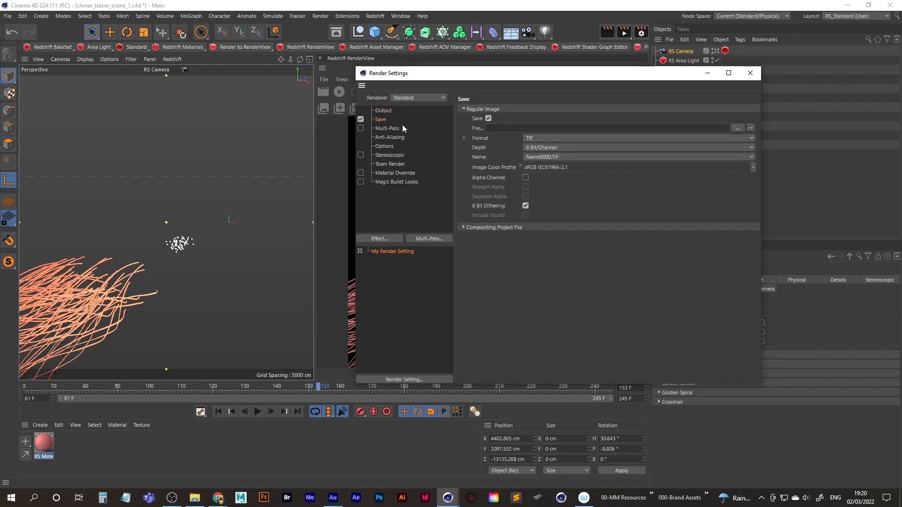
click(750, 72)
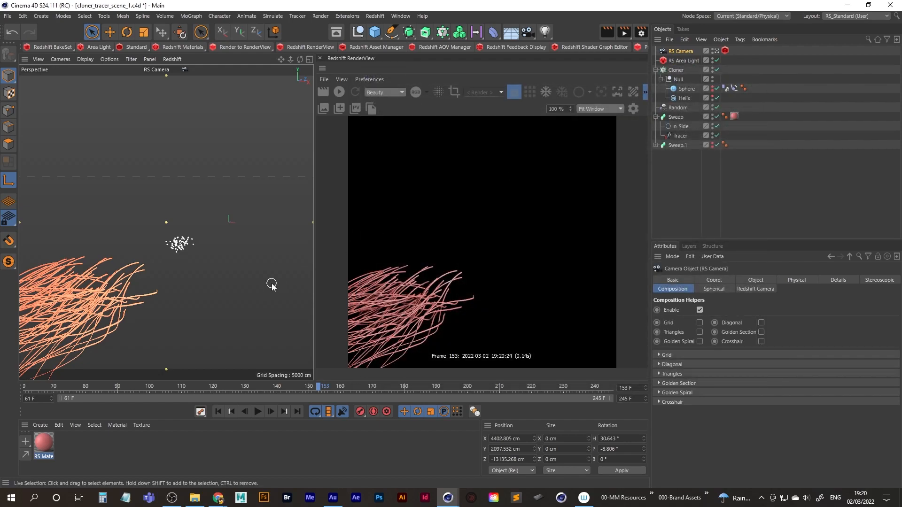
Change the renderer from Standard to Redshift in the render settings and check its basic quality options.
click(642, 33)
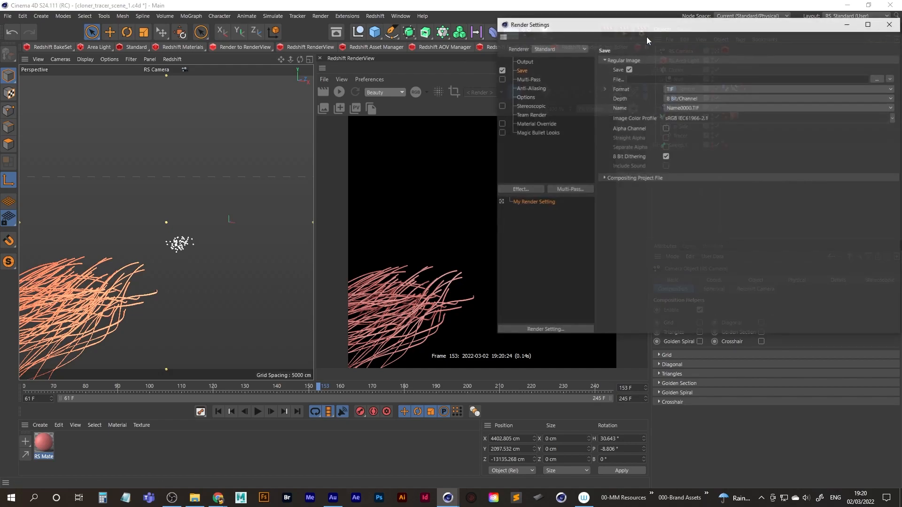
drag(590, 28, 421, 73)
click(391, 94)
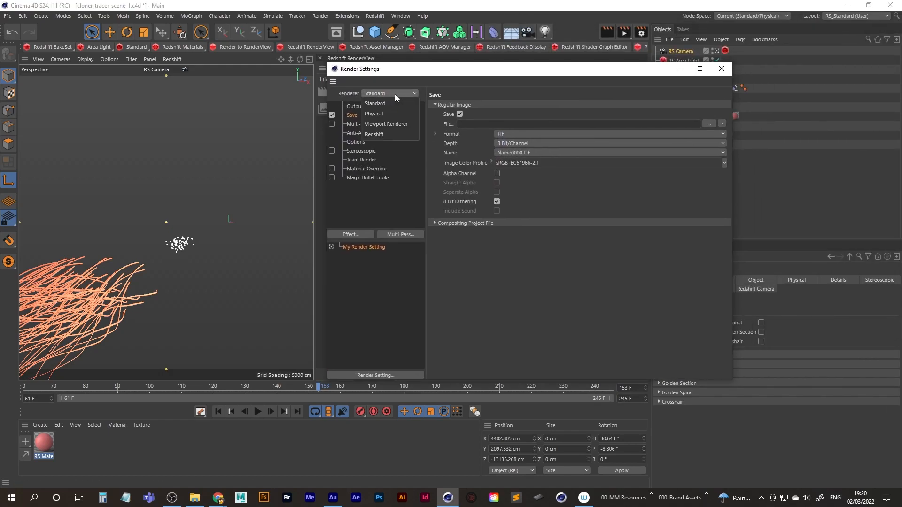
click(383, 135)
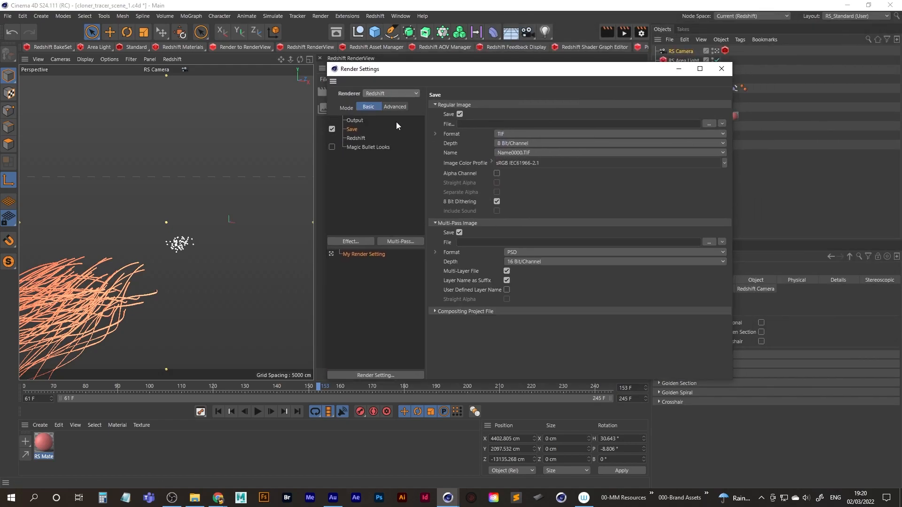
click(357, 138)
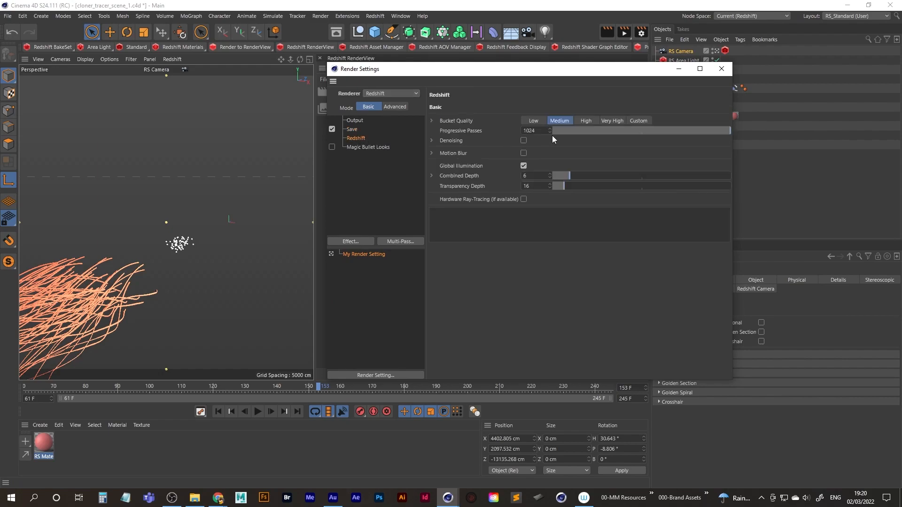
Set the regular image save format to PNG and disable saving of the multi-pass image.
click(357, 129)
click(648, 135)
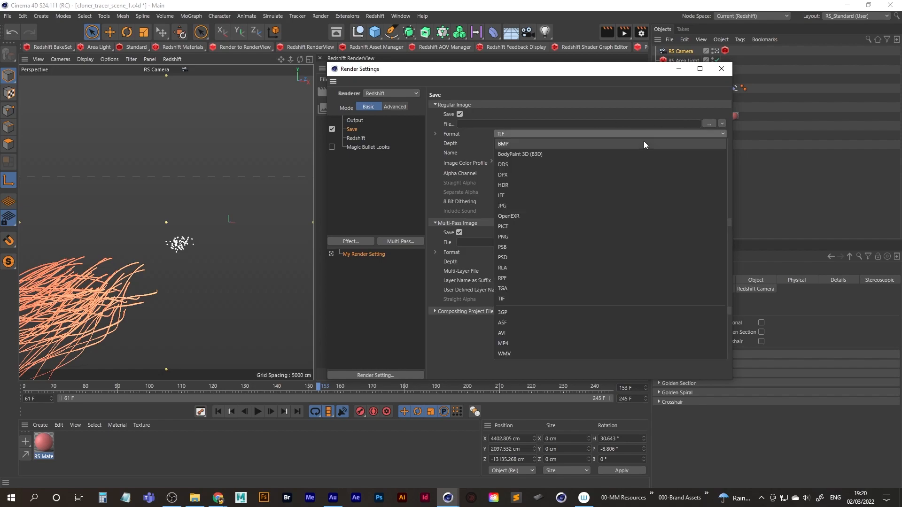
click(532, 235)
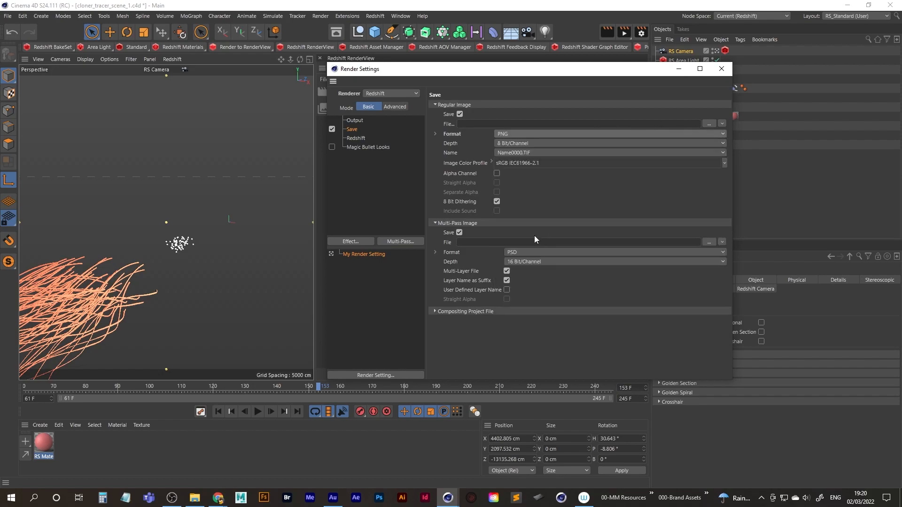
click(460, 232)
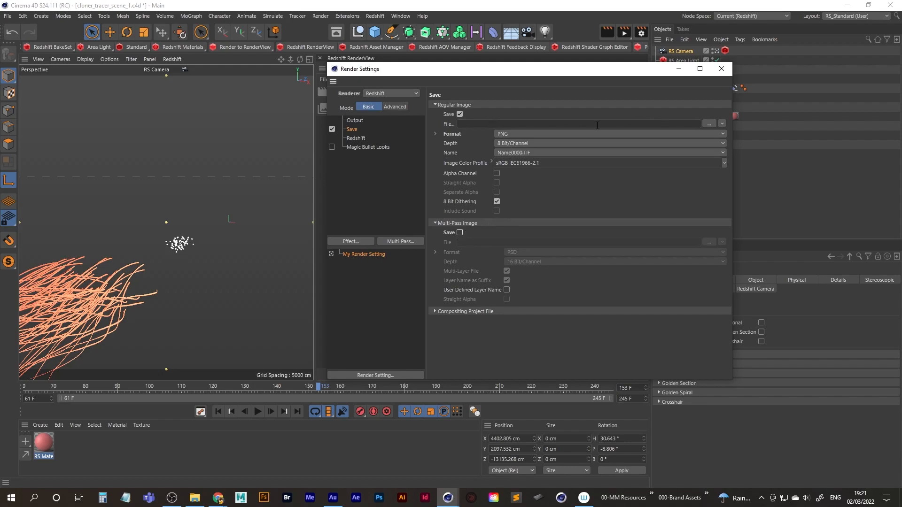
For the render output path, create and open a Sequences folder inside D:\Cinema 4D\26-Cloner_Tracer.
click(710, 123)
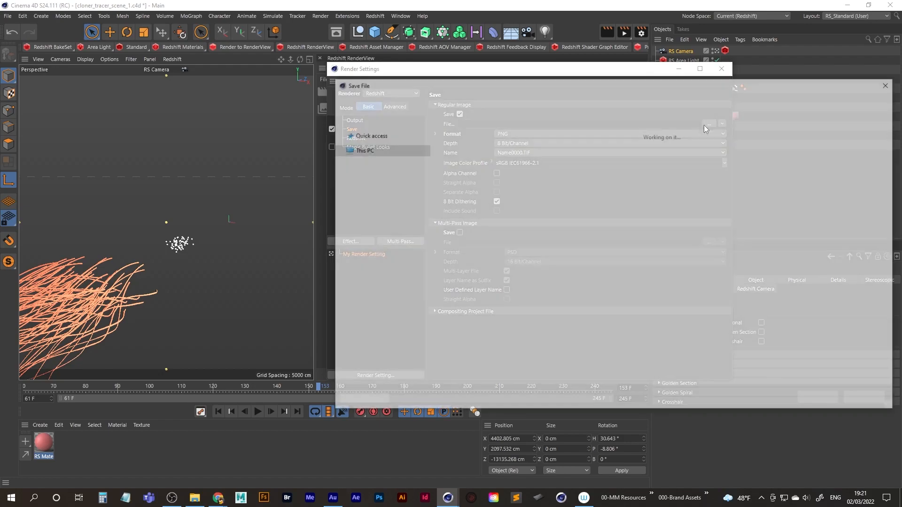
click(475, 100)
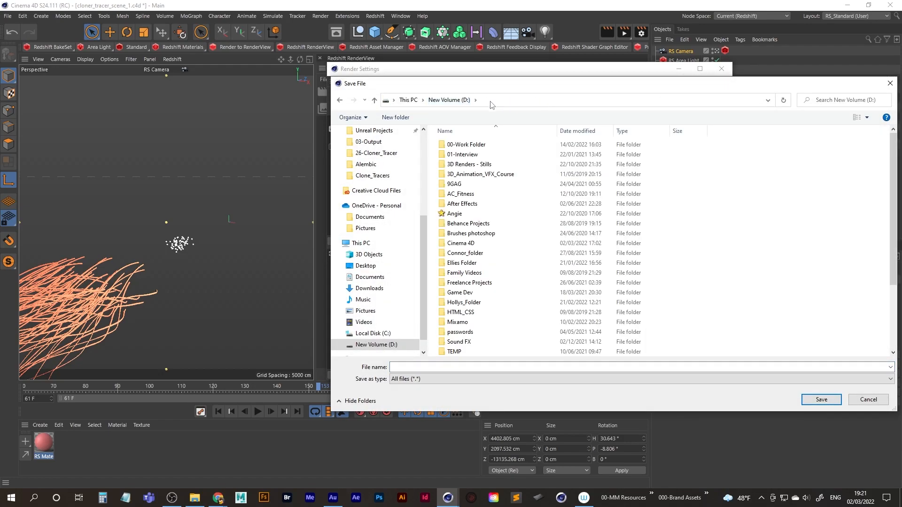
scroll(385, 168, up, 1)
double_click(462, 243)
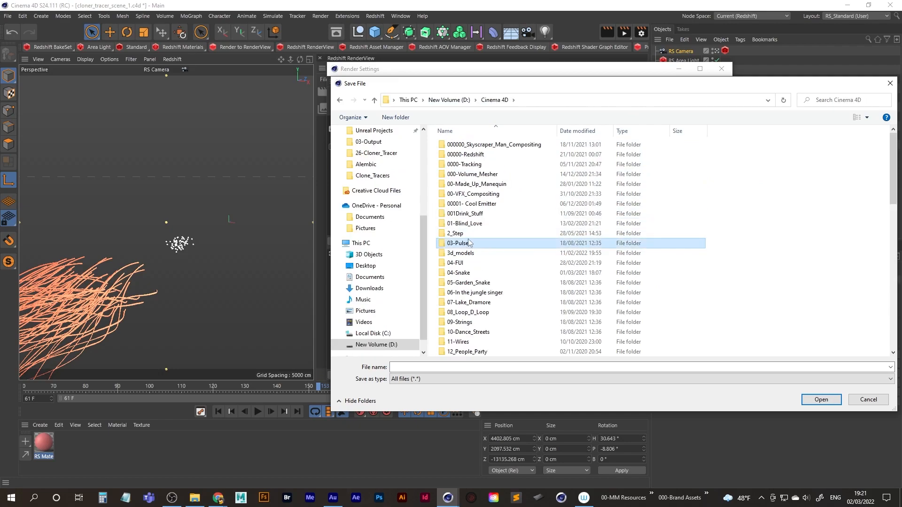
scroll(468, 240, down, 5)
double_click(467, 236)
right_click(498, 260)
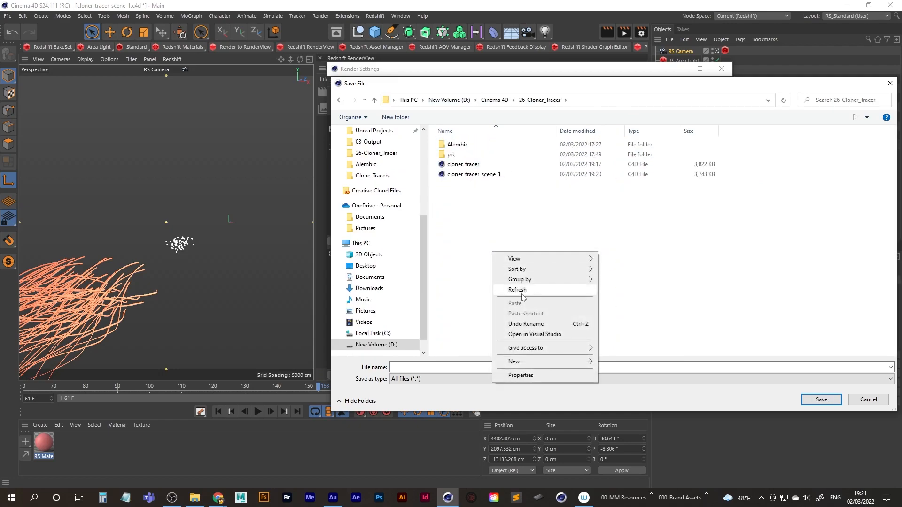
mouse_move(517, 361)
click(620, 363)
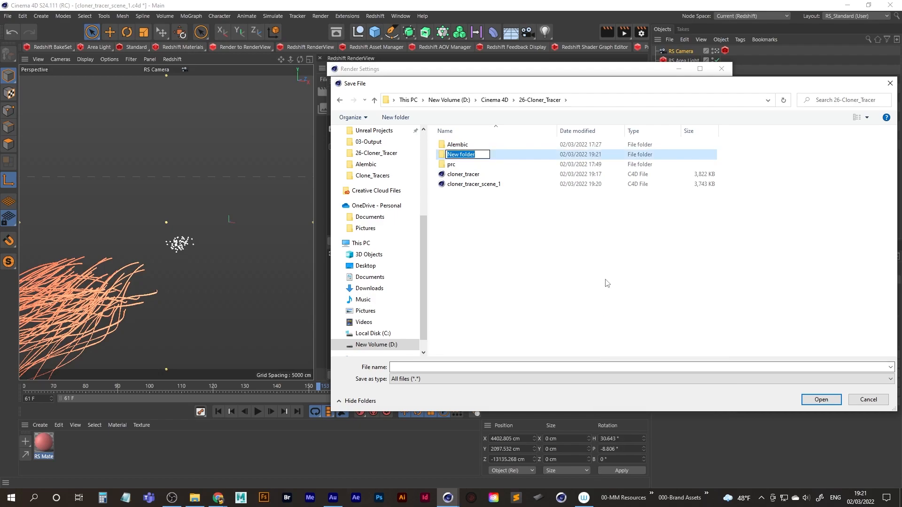
text(Sequences)
key(Return)
key(Return)
Create a Scene_1 folder inside Sequences and set the render output file there as scene_1.
right_click(556, 169)
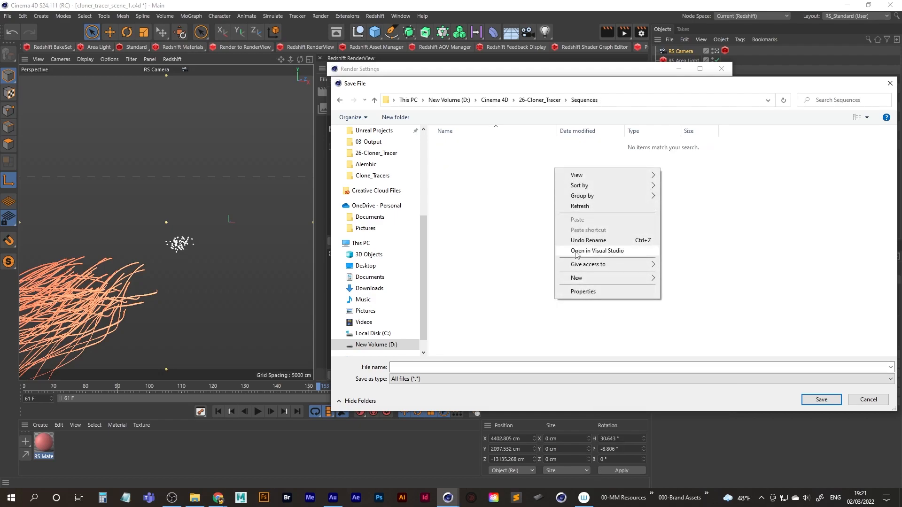
mouse_move(606, 278)
click(681, 279)
text(Scene_1)
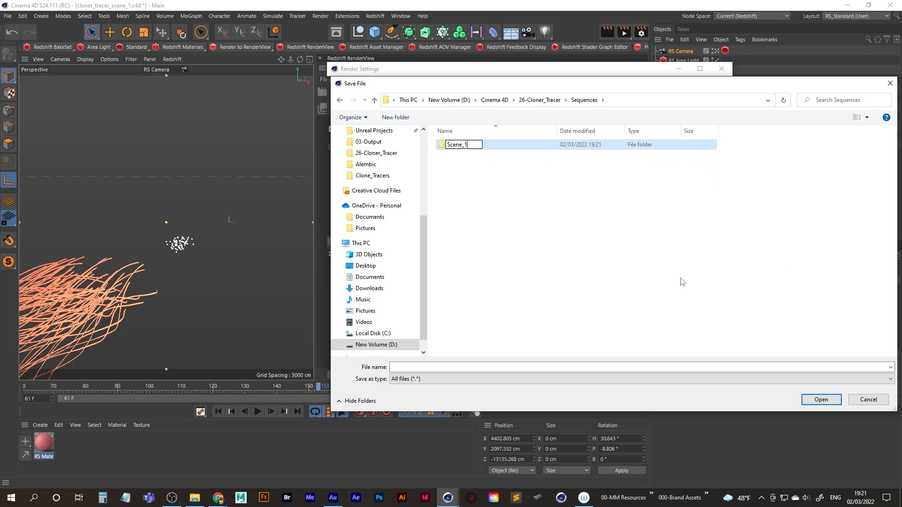
key(Return)
click(410, 368)
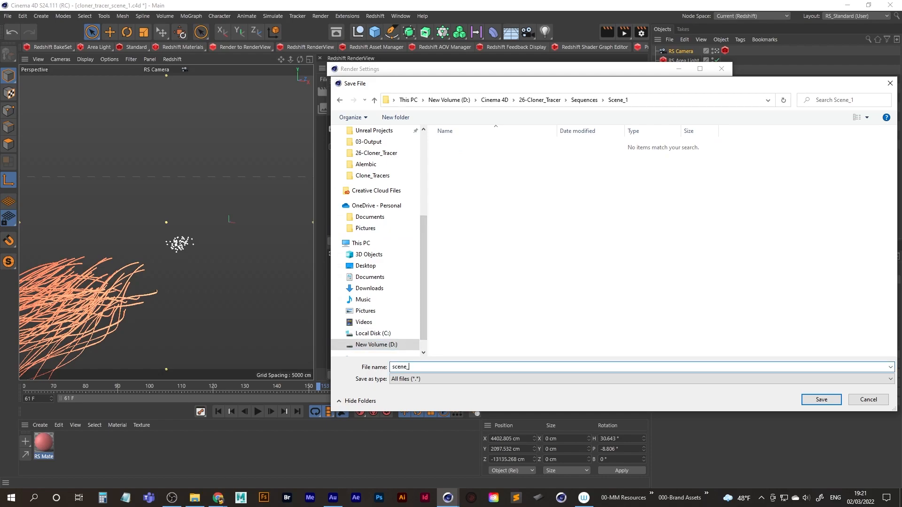
text(scene_1)
key(Return)
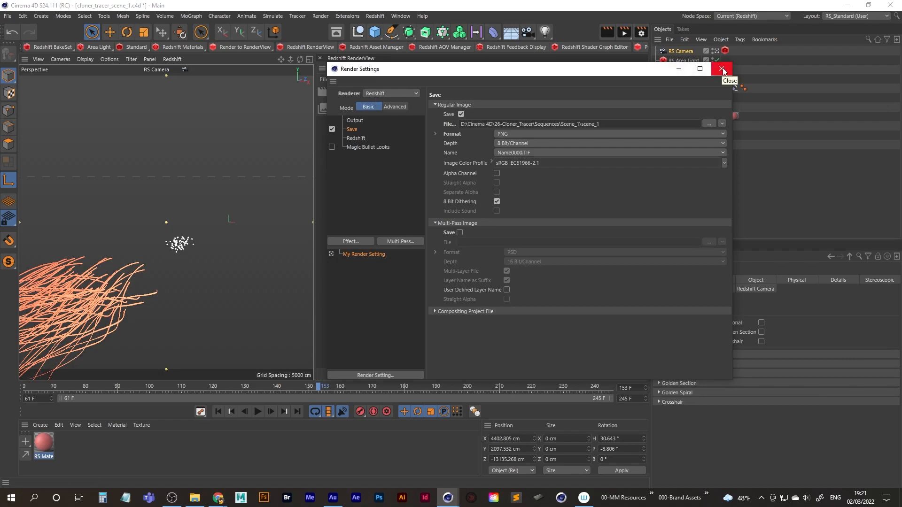
Review the output frame range, enable the alpha channel for the saved PNG images and close the render settings.
click(356, 120)
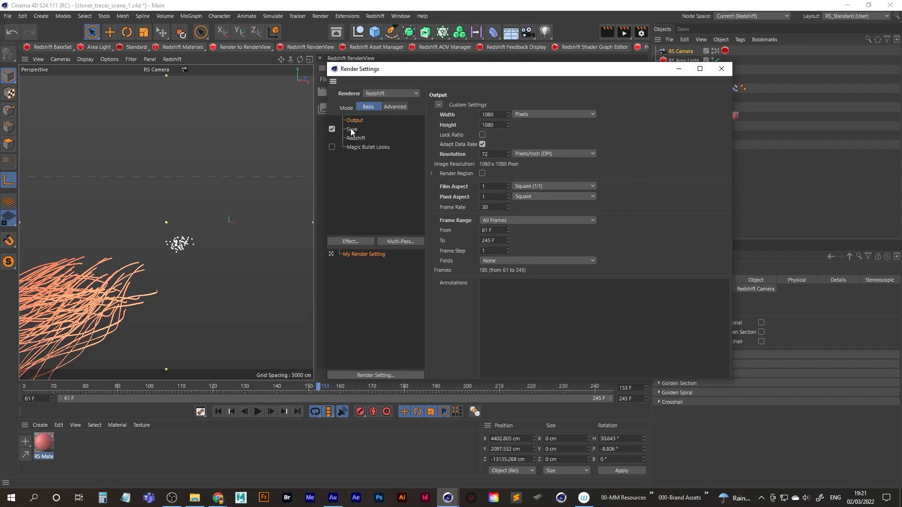
click(351, 129)
click(496, 174)
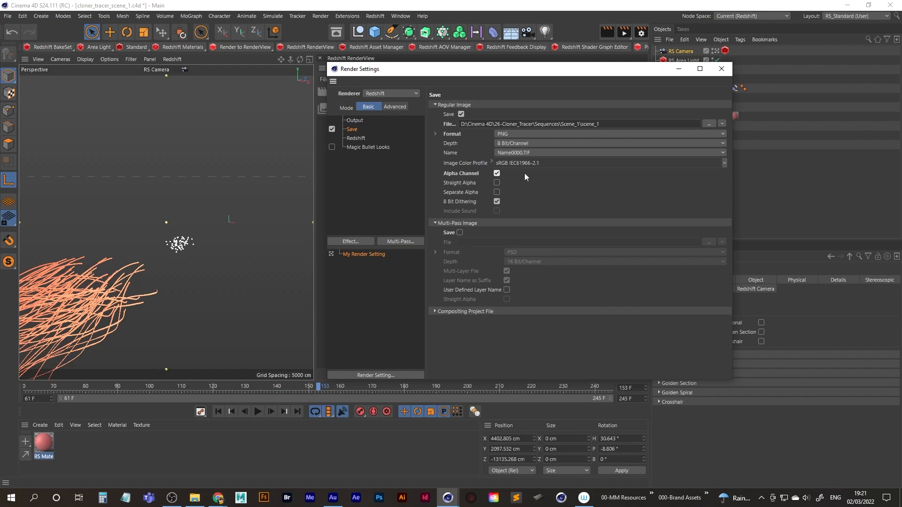
click(363, 138)
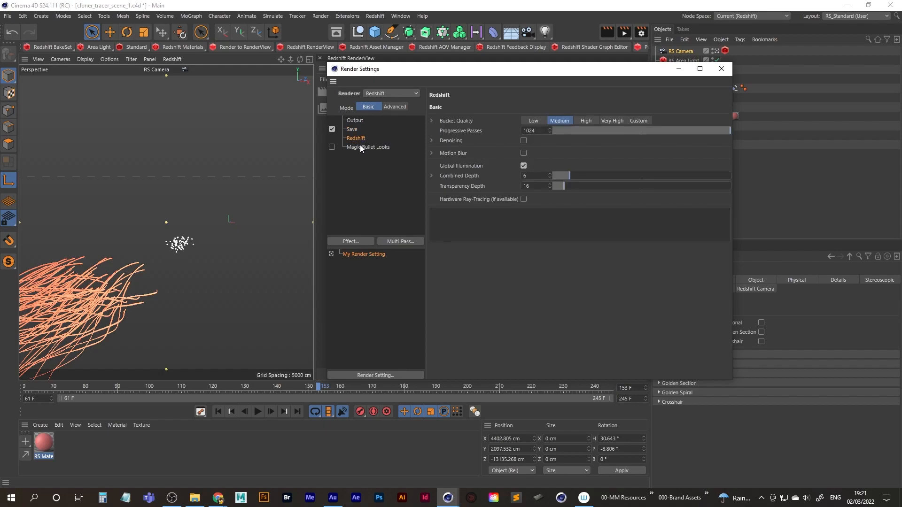
click(721, 68)
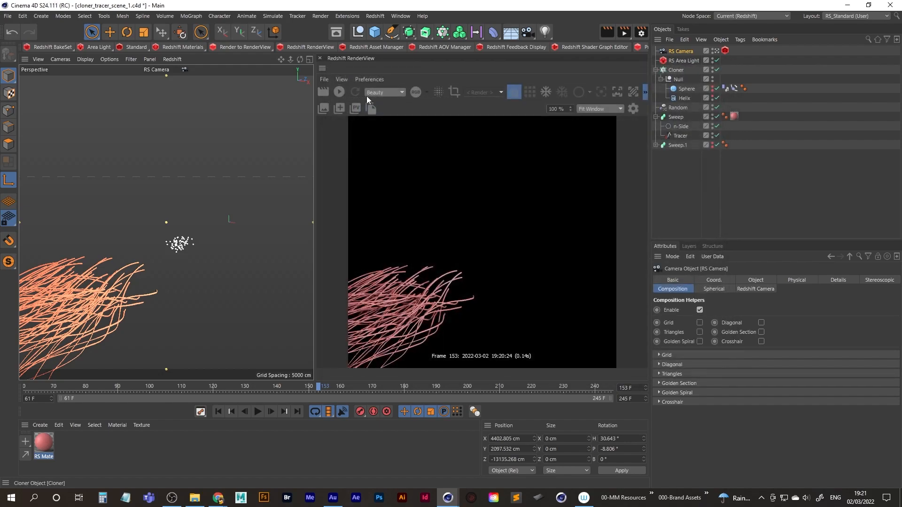
Save the project and remove both old Empire_State jobs from the Render Queue.
click(7, 16)
click(28, 109)
click(318, 16)
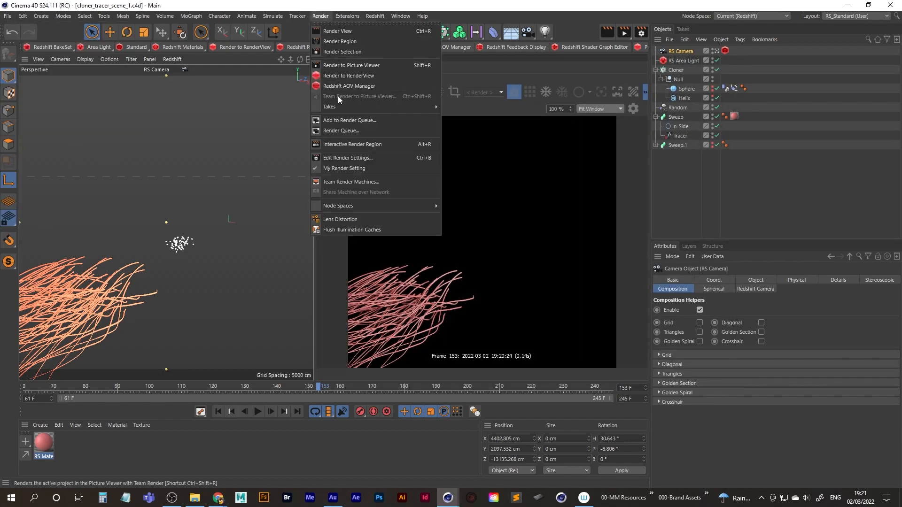
click(362, 132)
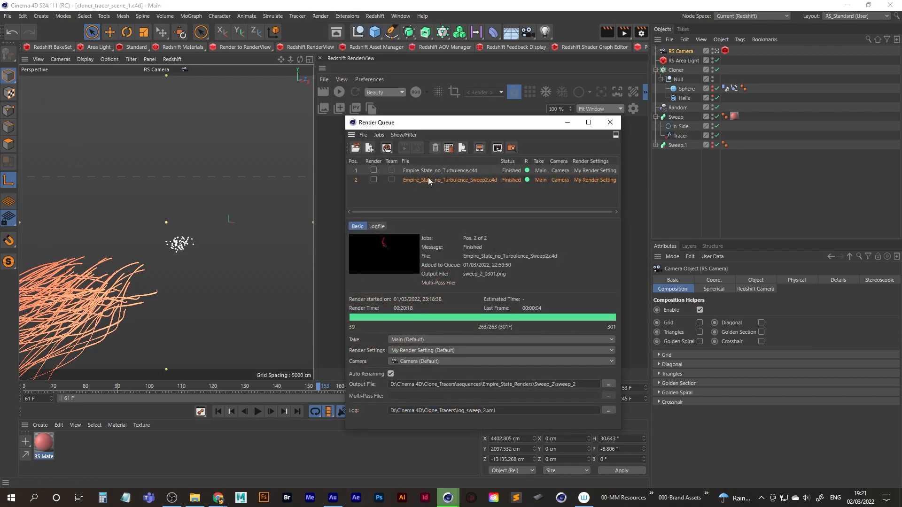
key(Delete)
click(427, 171)
key(Delete)
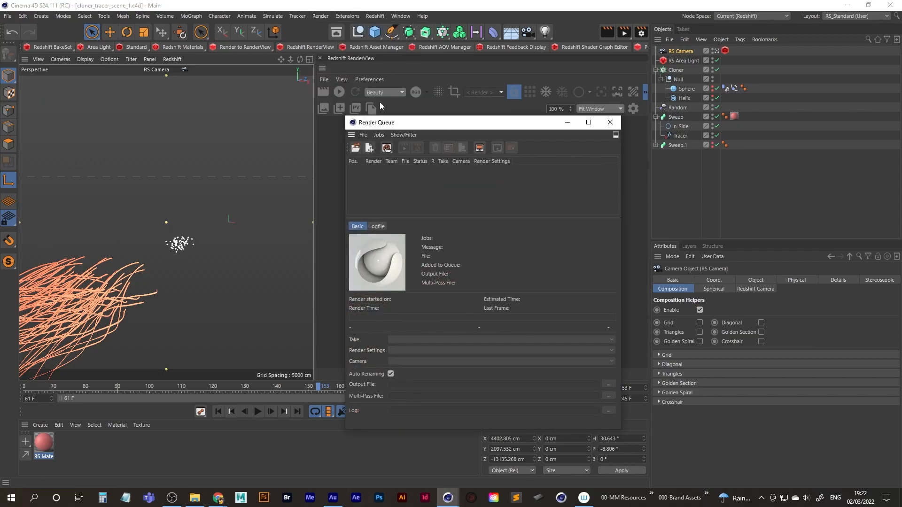
Add the current scene to the Render Queue and minimize the queue window.
click(320, 16)
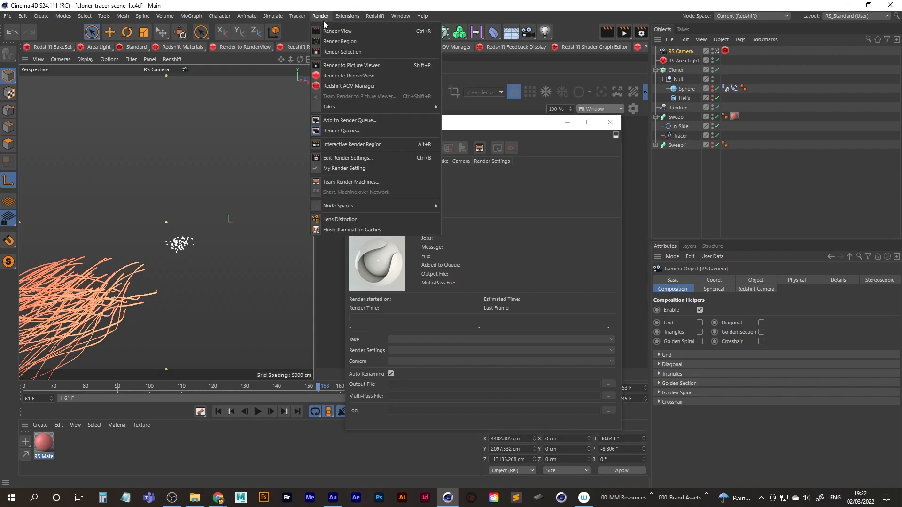
click(356, 120)
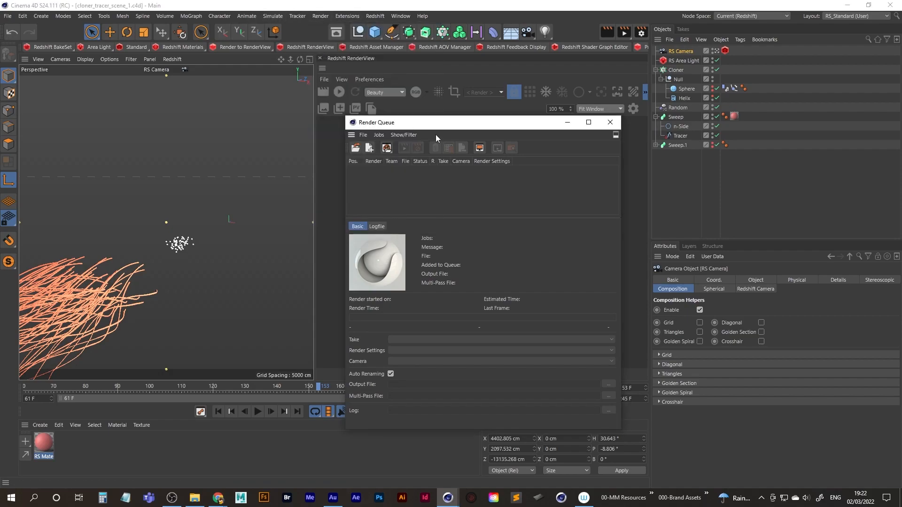
click(569, 124)
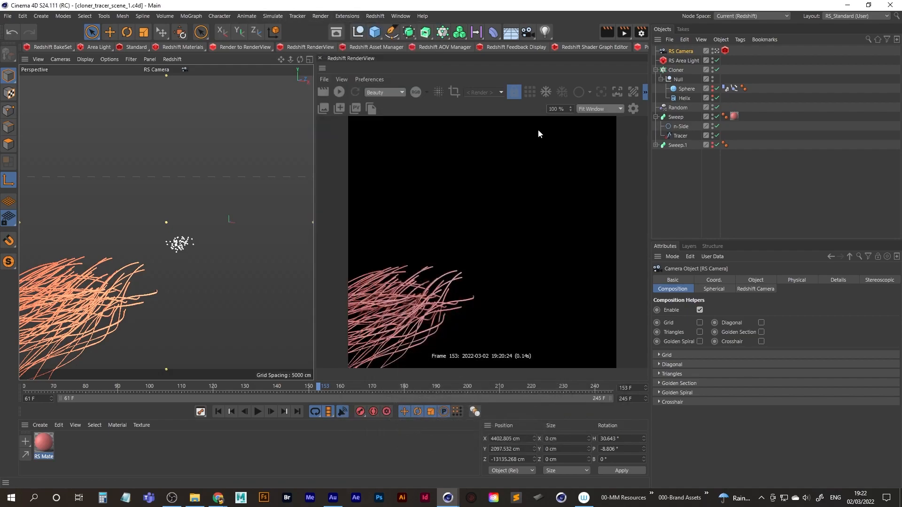
Open the cloner_tracer project from the 26-Cloner_Tracer folder and show the Perspective view full size.
click(7, 17)
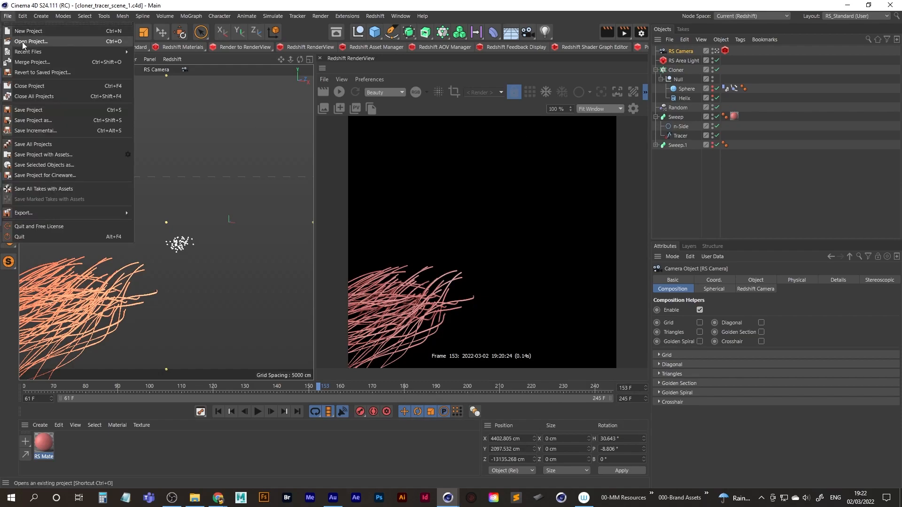
click(25, 42)
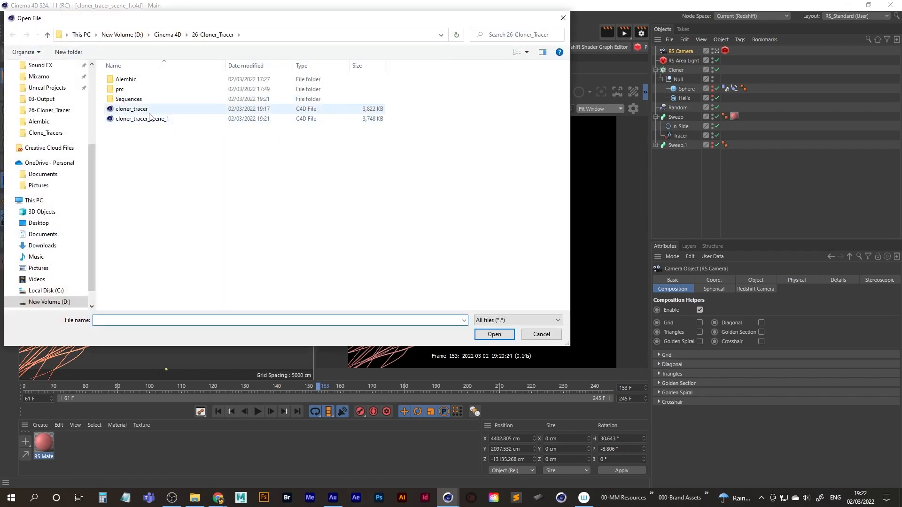
double_click(131, 109)
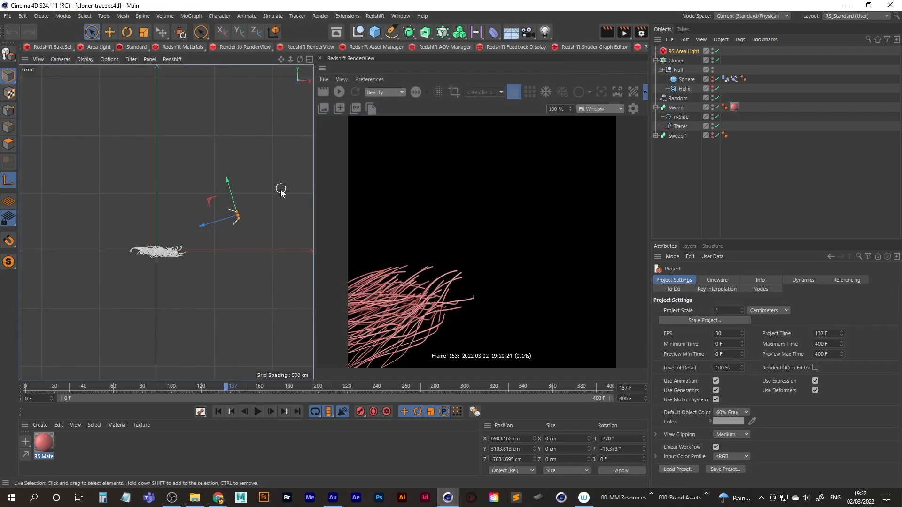
middle_click(238, 214)
middle_click(86, 150)
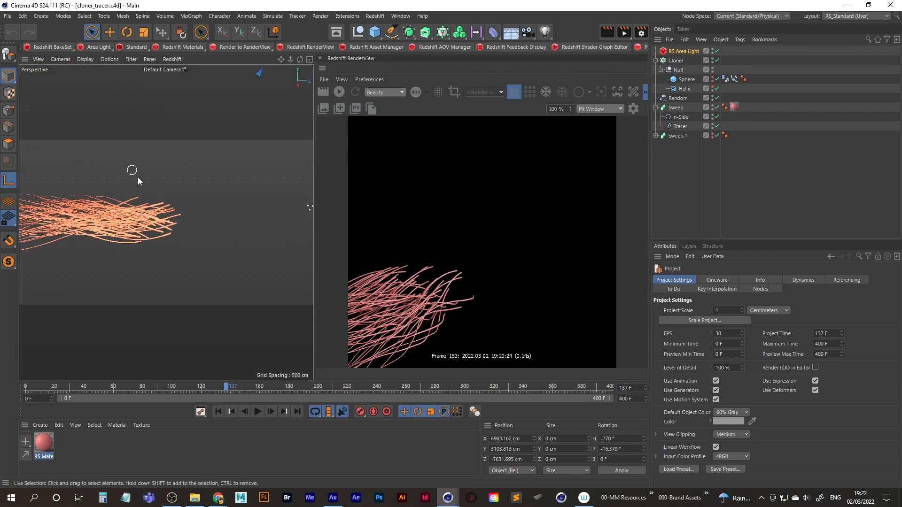
Find where the second shot should begin and set the timeline's start frame to 128.
mouse_move(227, 386)
mouse_down()
mouse_move(65, 386)
mouse_move(426, 388)
mouse_move(29, 386)
mouse_move(214, 387)
mouse_up()
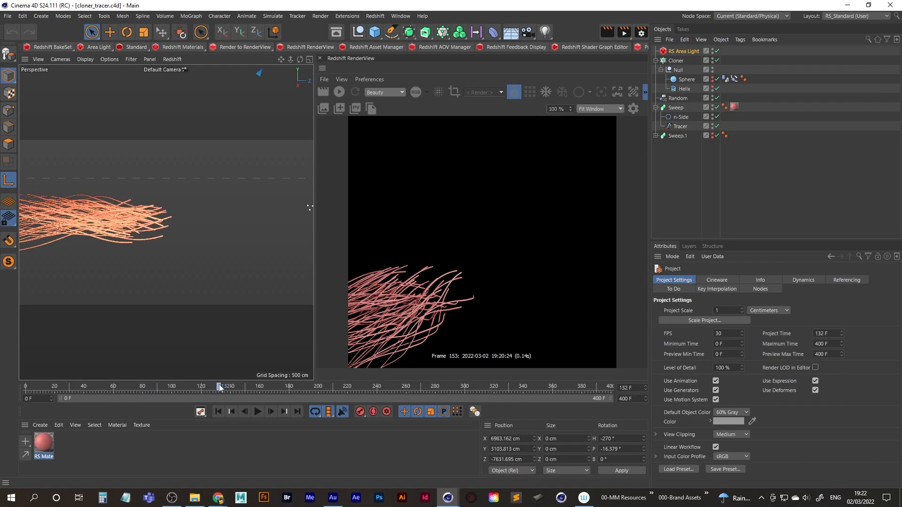
alt+middle_drag(124, 202, 19, 210)
alt+middle_drag(125, 227, 96, 225)
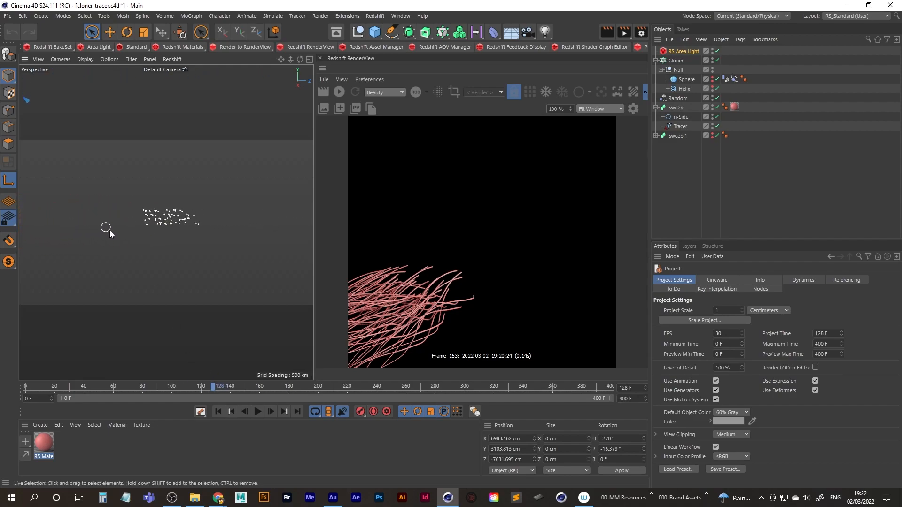
click(26, 399)
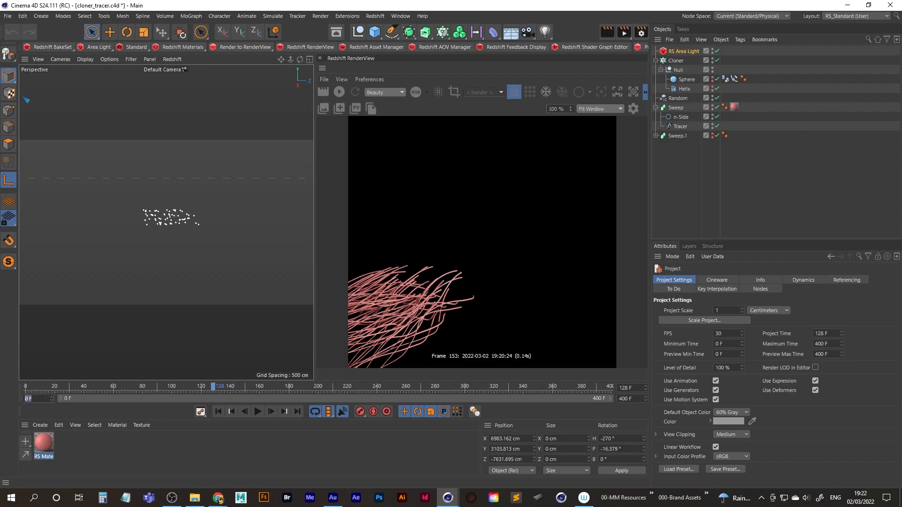
key(Tab)
Set the timeline's end frame to 386 and preview the animation from its start.
drag(29, 385, 575, 390)
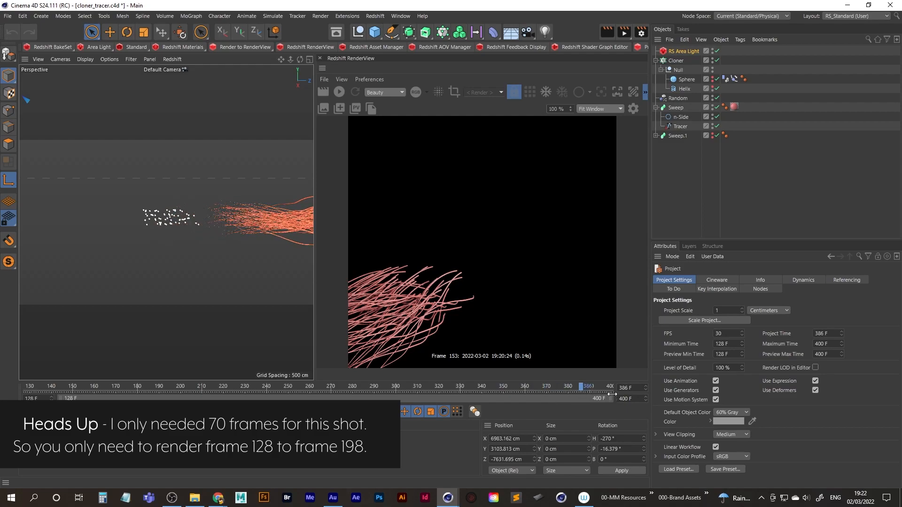
drag(639, 398, 558, 399)
text(386)
key(Return)
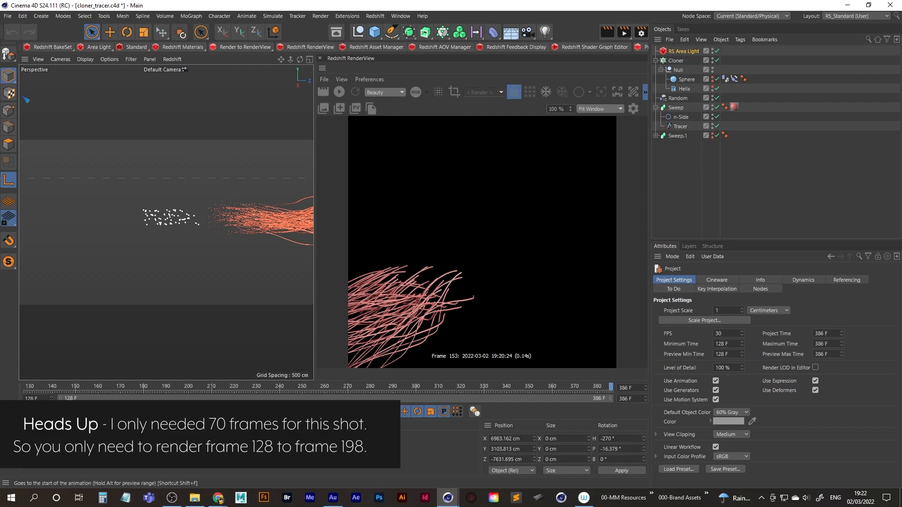
click(218, 411)
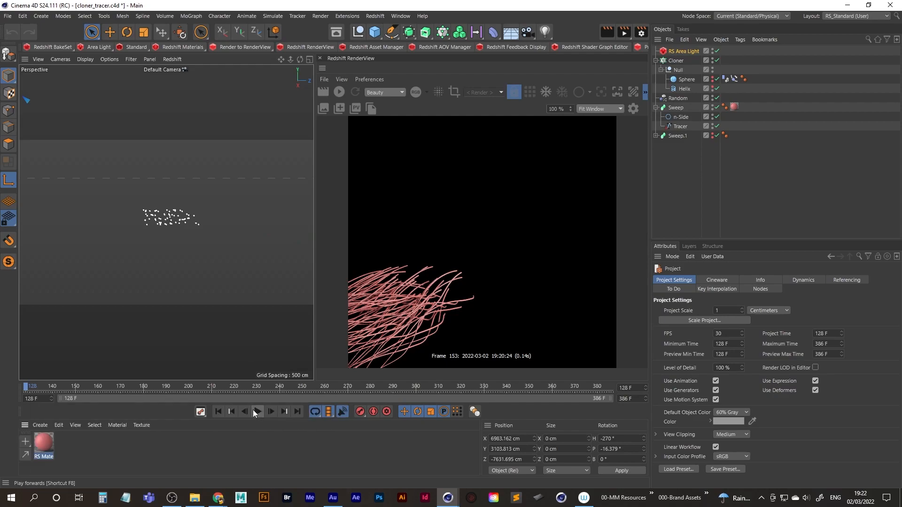
click(258, 412)
click(257, 412)
Save the project under the new name cloner_tracer_scene_2 in the 26-Cloner_Tracer folder.
click(8, 15)
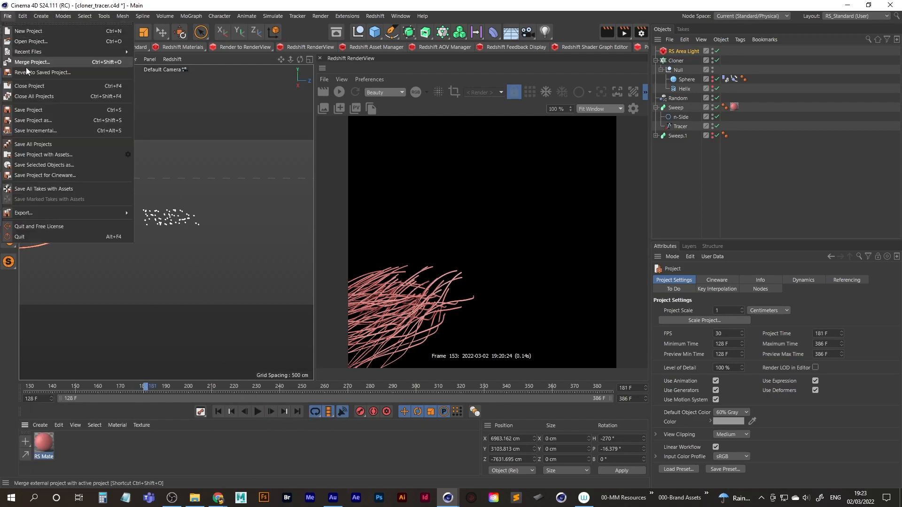
click(47, 121)
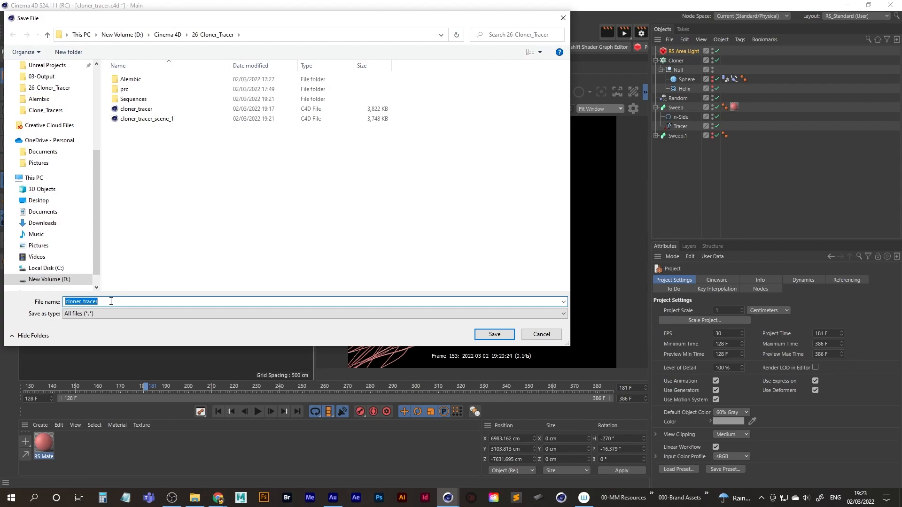
click(163, 120)
click(117, 303)
drag(116, 302, 141, 304)
text(2)
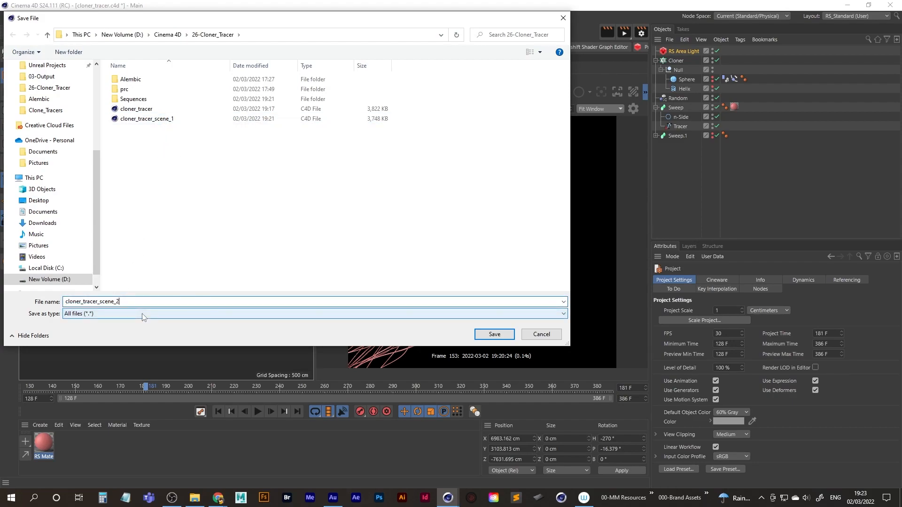
key(Return)
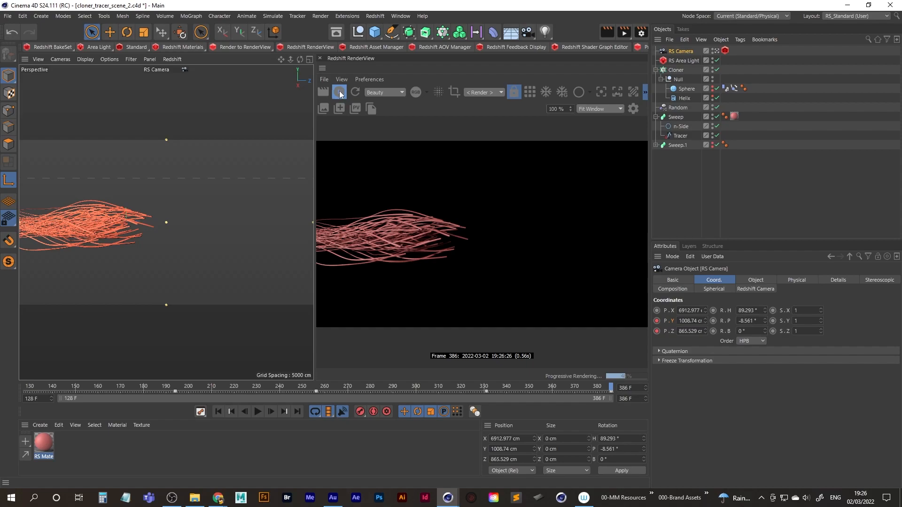
Stop the live Redshift RenderView preview and save the project.
click(339, 92)
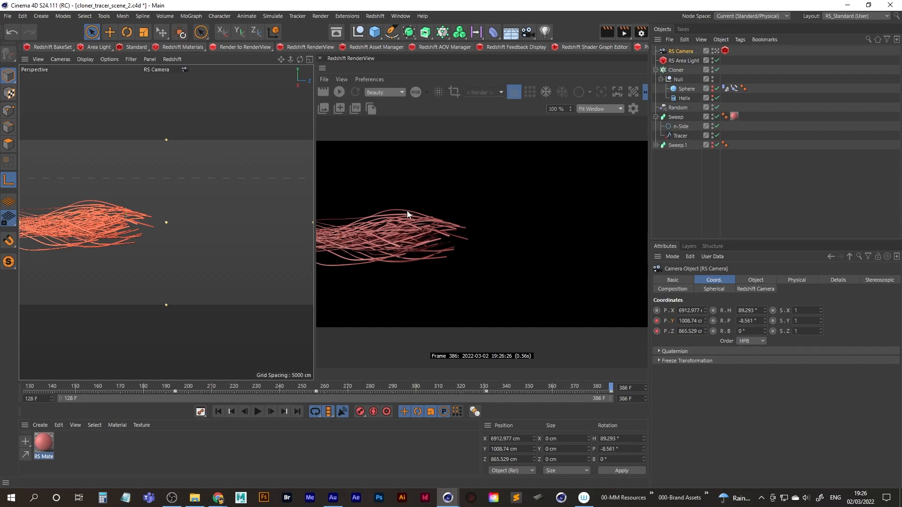
click(8, 16)
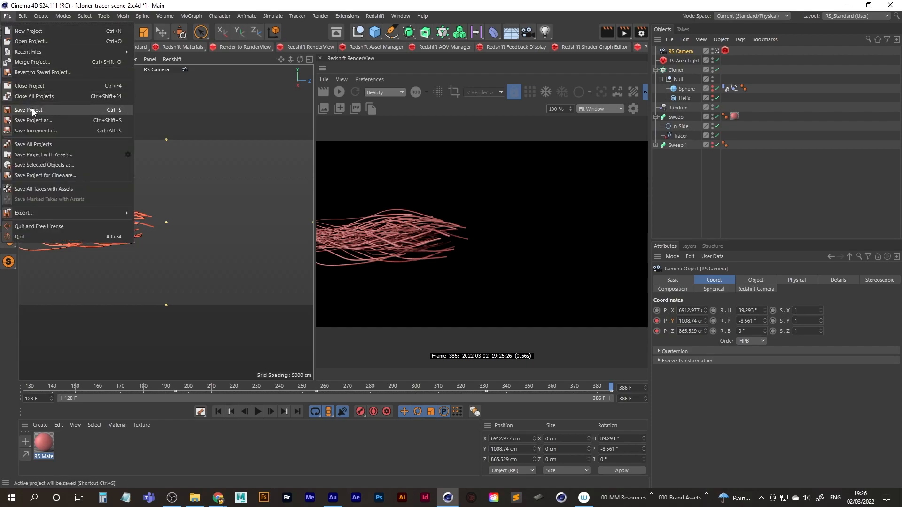
click(28, 110)
Open the render settings and set the renderer to Redshift.
click(641, 32)
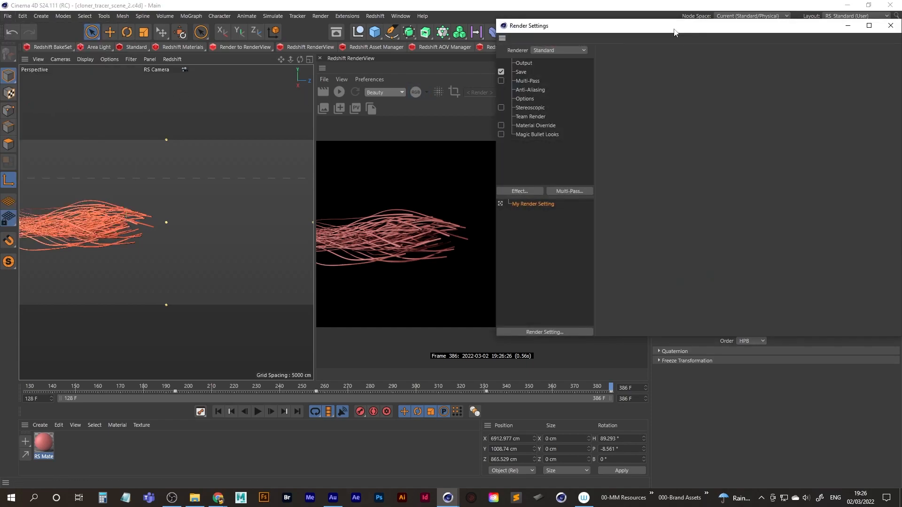
drag(677, 27, 517, 57)
click(364, 100)
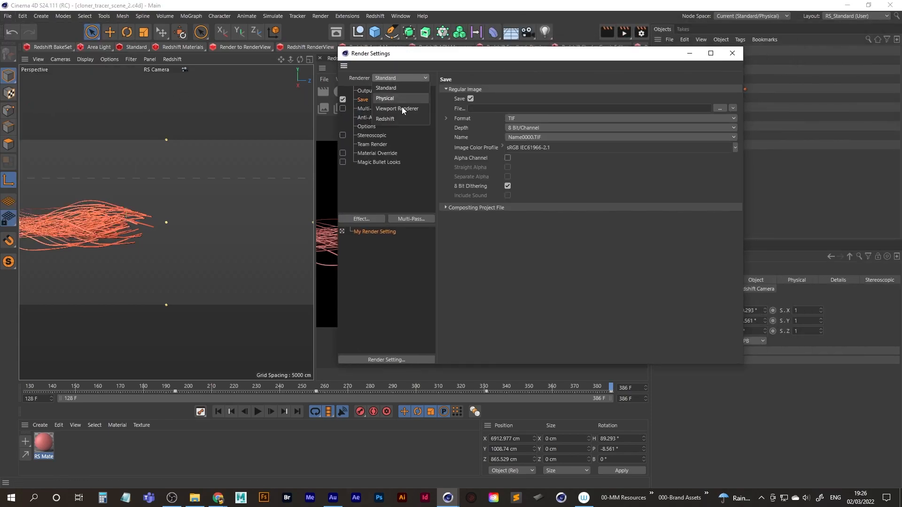
click(396, 119)
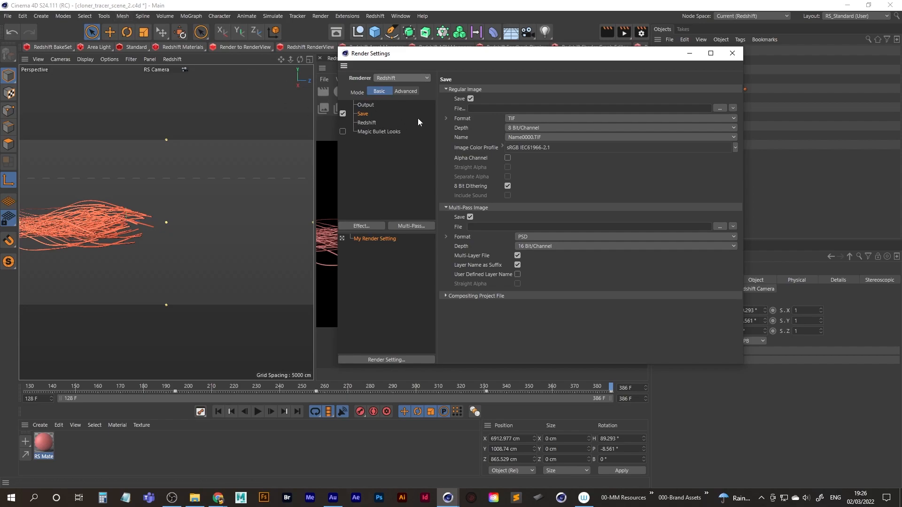
Set the regular image format to PNG and turn off saving of the multi-pass image.
click(514, 119)
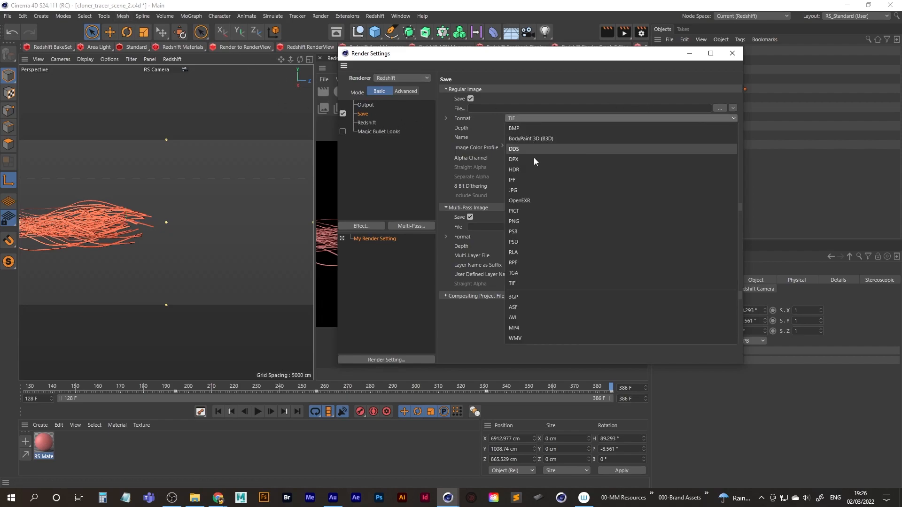
click(528, 225)
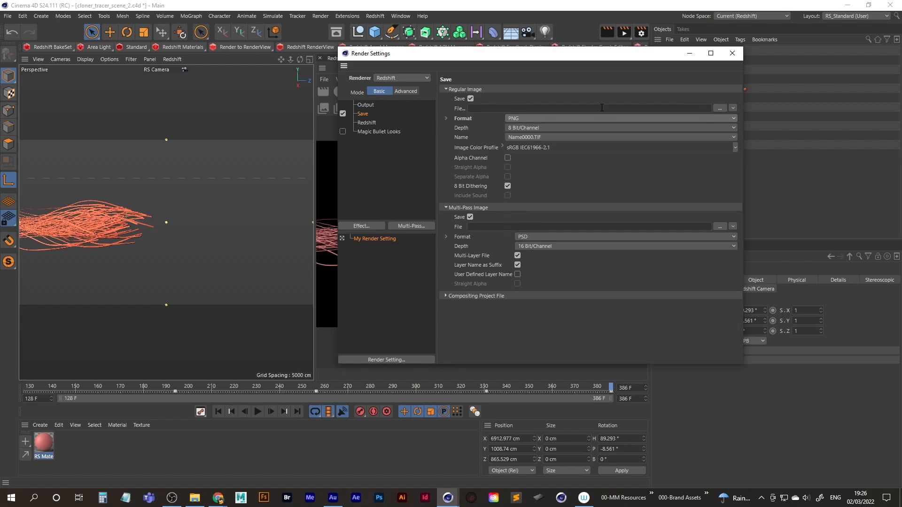
click(470, 217)
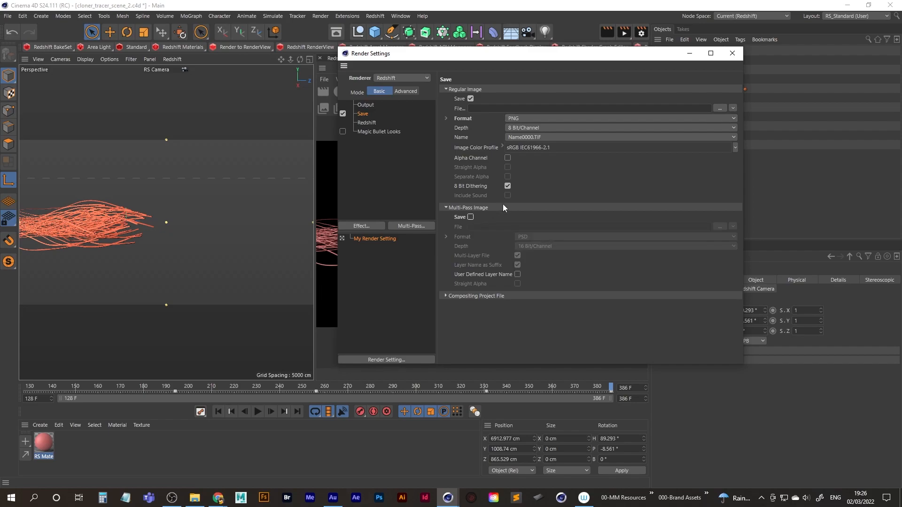
For the regular image's output path, browse to the Sequences folder inside D:\Cinema 4D\26-Cloner_Tracer.
click(720, 108)
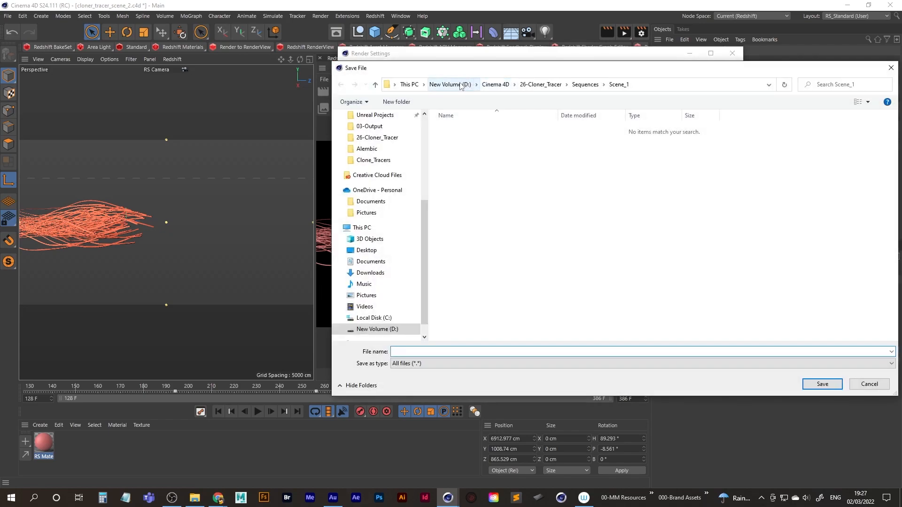
double_click(476, 237)
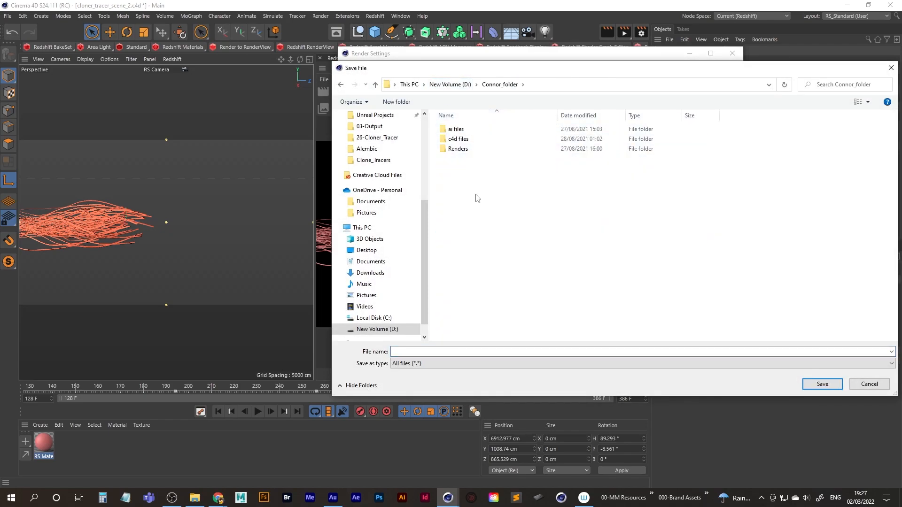
click(450, 85)
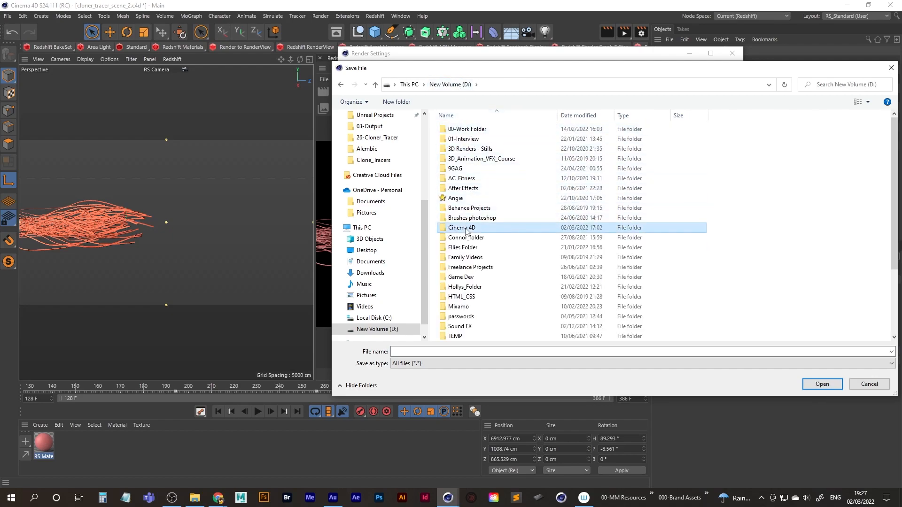
double_click(462, 231)
click(479, 160)
text(26)
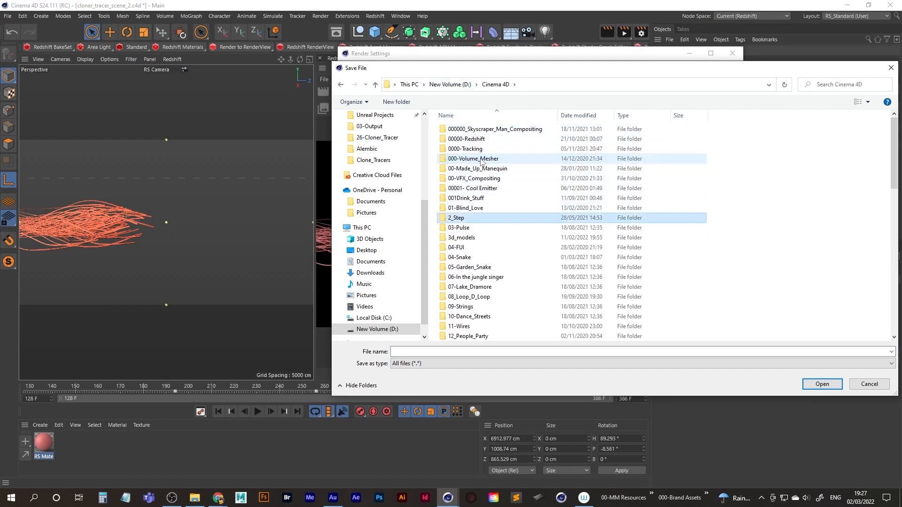
key(Return)
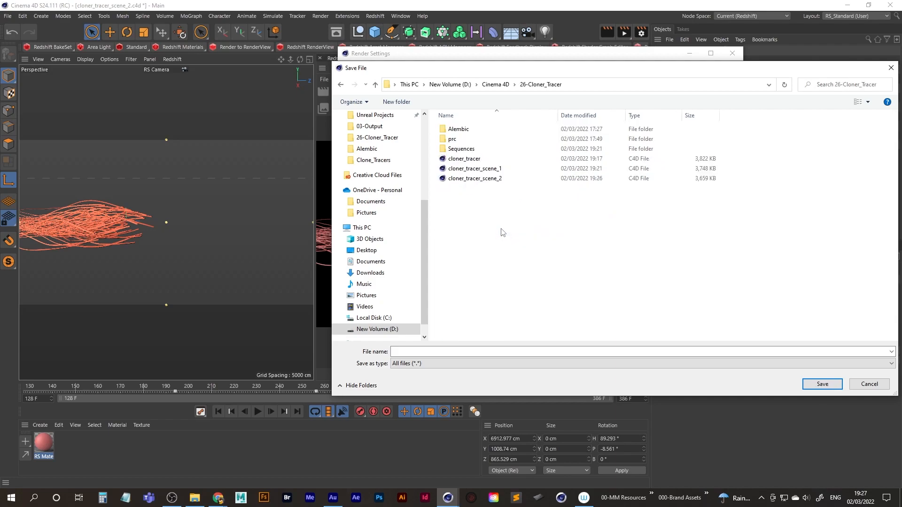
double_click(454, 148)
Create a Scene_2 folder inside Sequences and open it as the render output location.
right_click(482, 211)
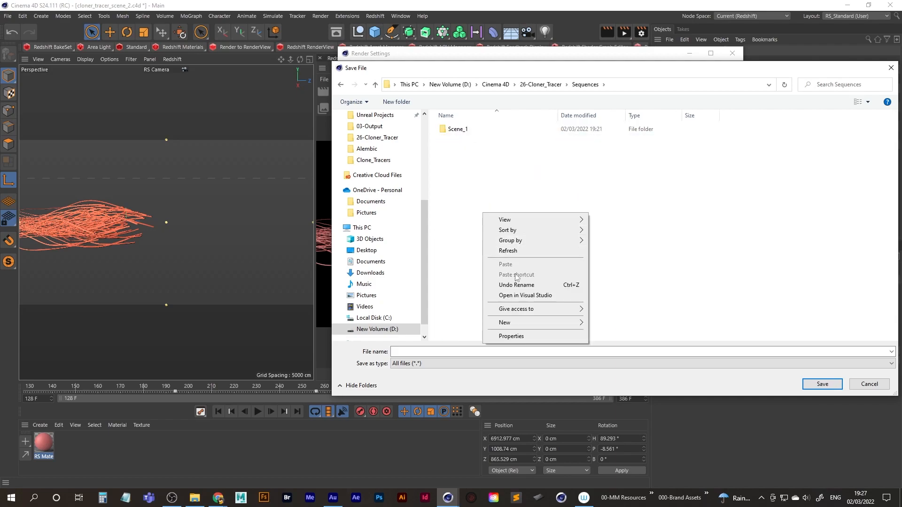
mouse_move(505, 319)
click(616, 320)
text(Scene_2)
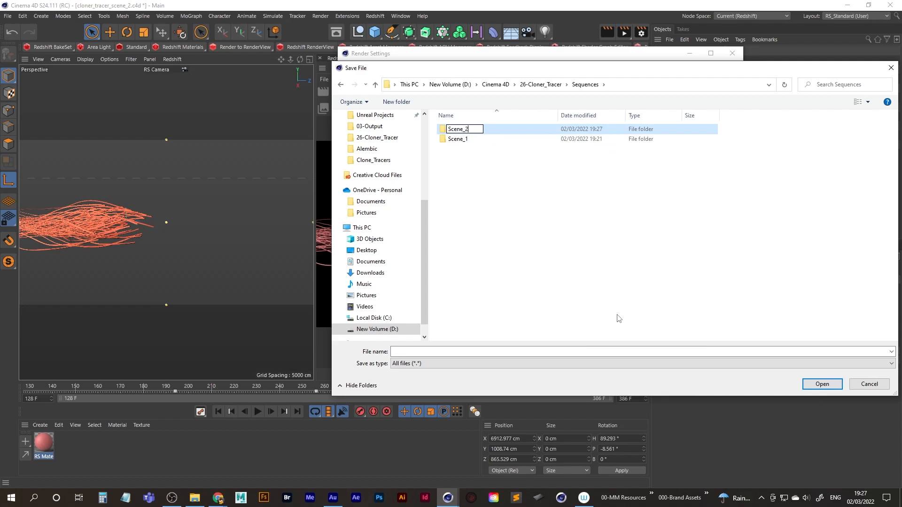
key(Return)
key(Return)
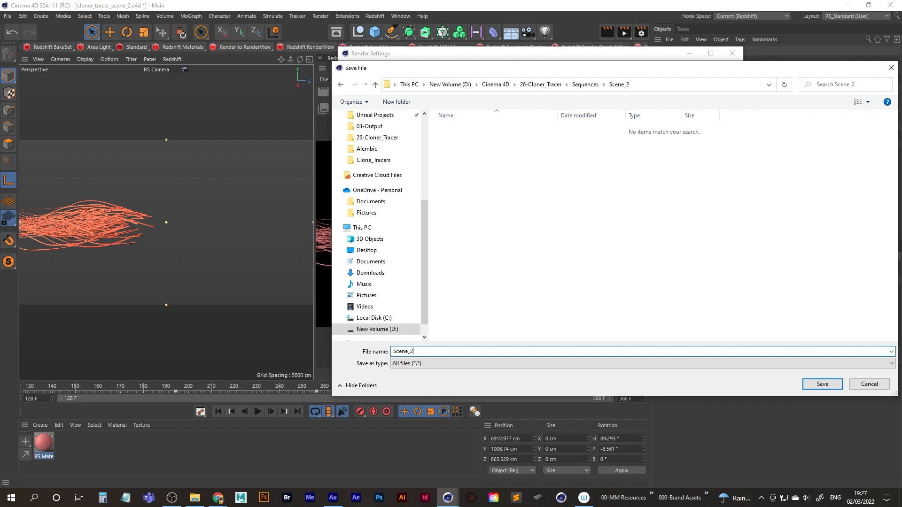
Save the render output under the file name Scene_2 and enable the alpha channel for the regular image.
key(Return)
click(508, 158)
Set the output frame range to All Frames, review the Save and Redshift render options, and close the render settings.
click(365, 105)
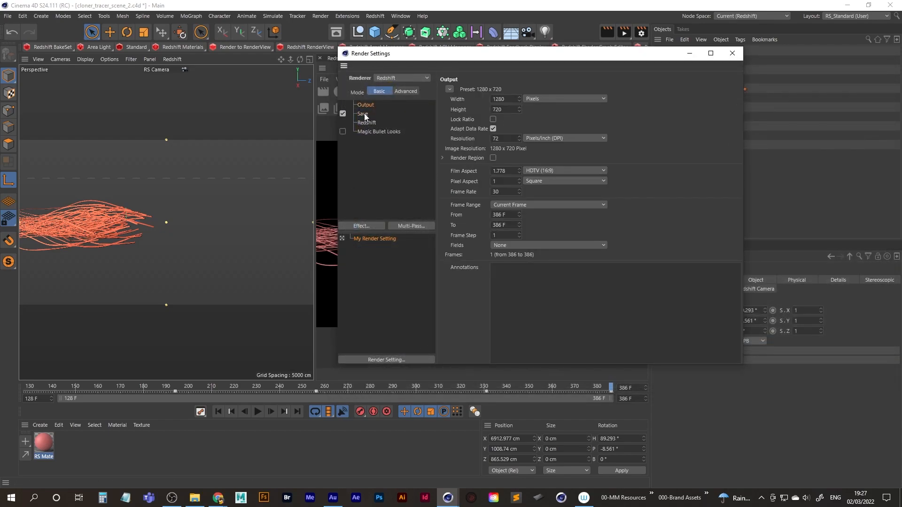
click(549, 204)
click(527, 234)
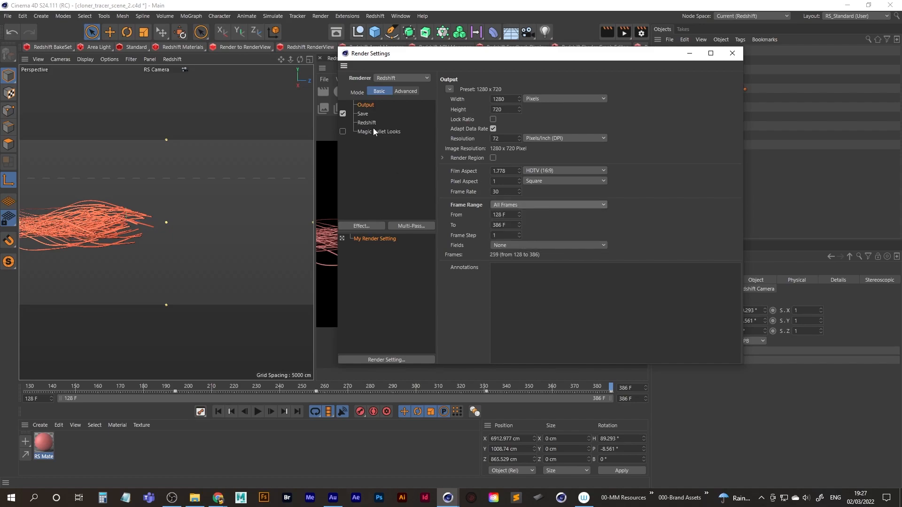
click(364, 113)
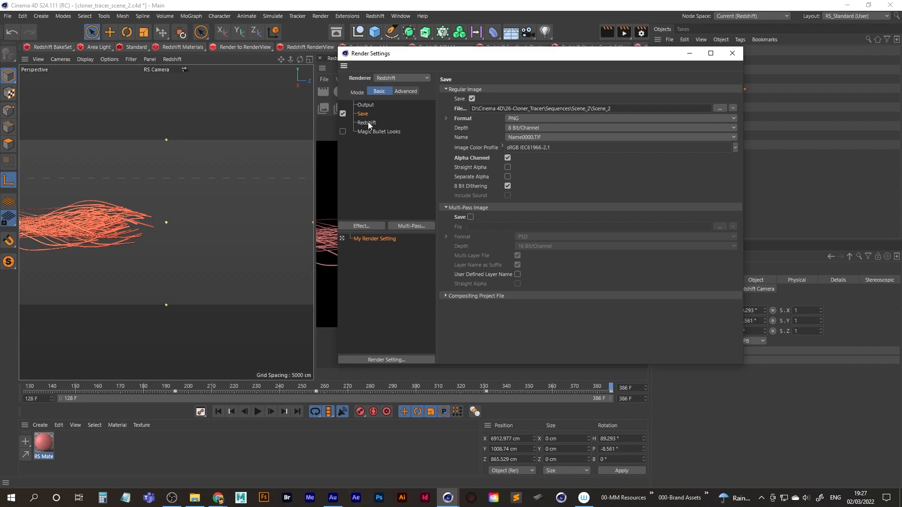
click(367, 122)
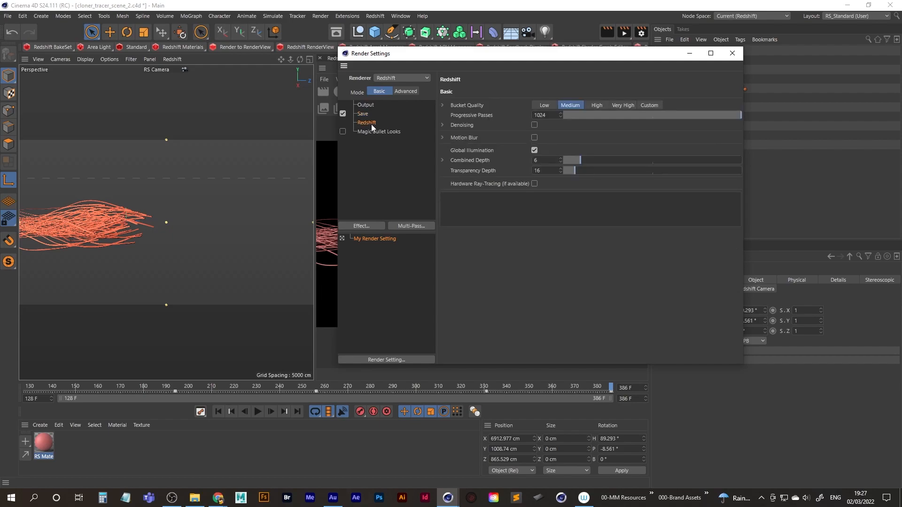
click(732, 55)
Save the scene 2 project and add it to the Render Queue as a second job.
click(7, 16)
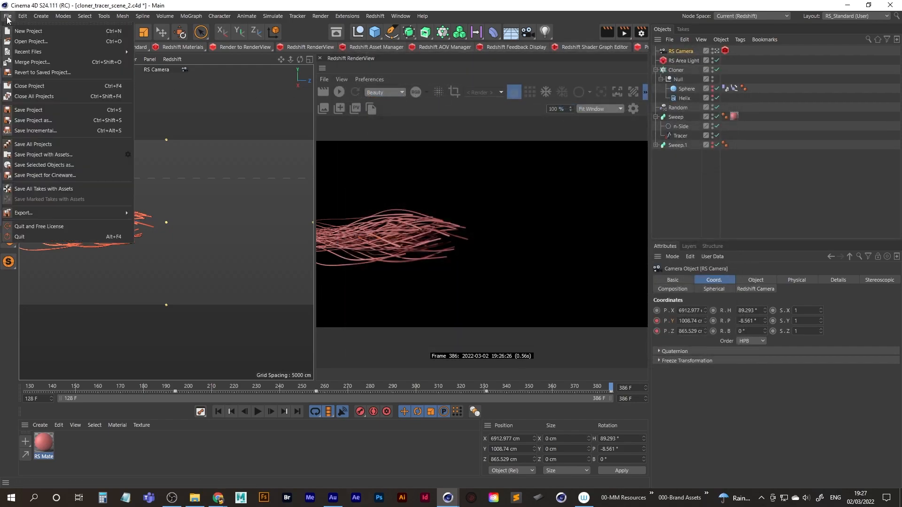
click(29, 111)
click(320, 16)
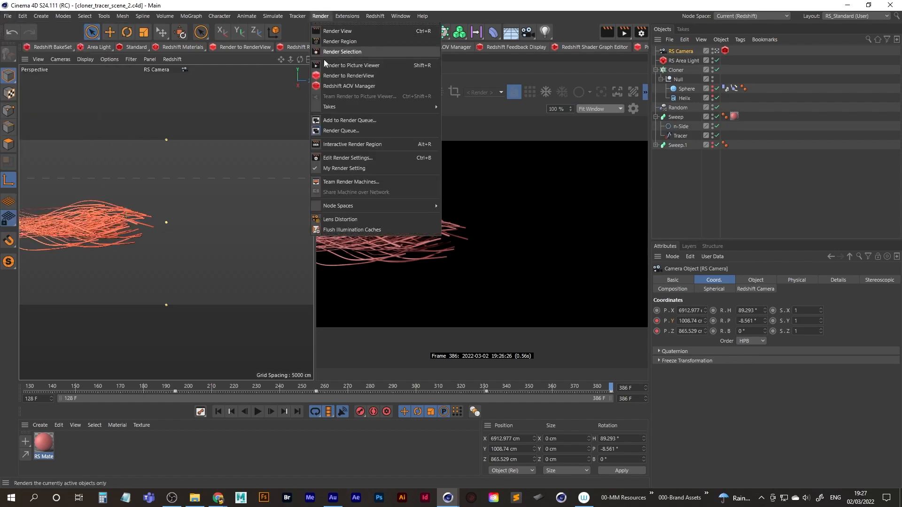
click(345, 130)
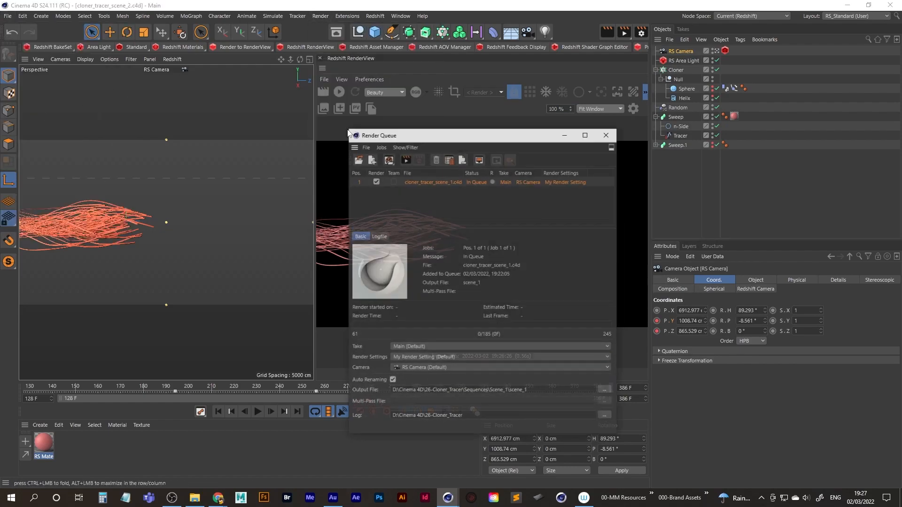
click(320, 16)
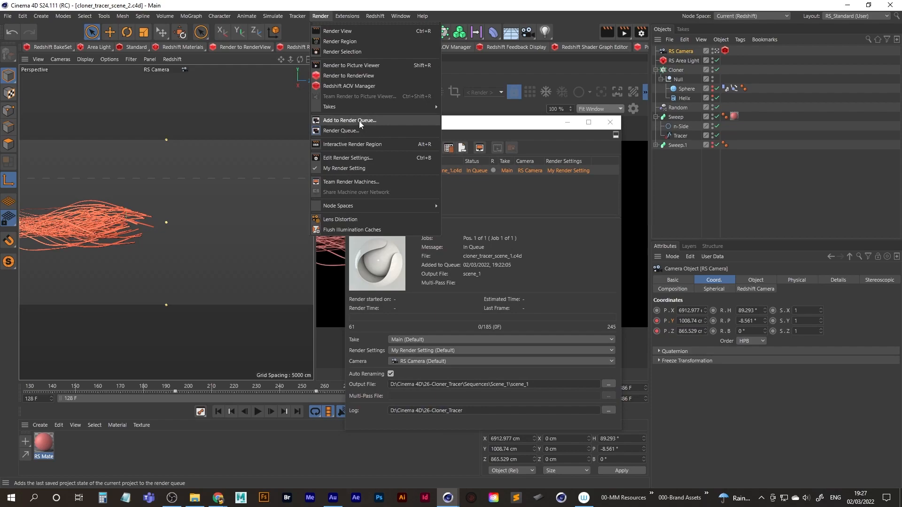
click(359, 120)
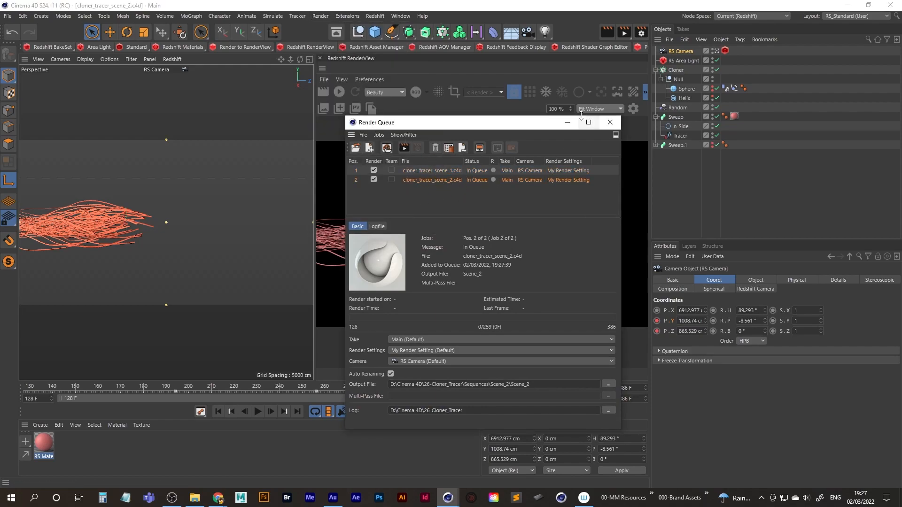
click(568, 123)
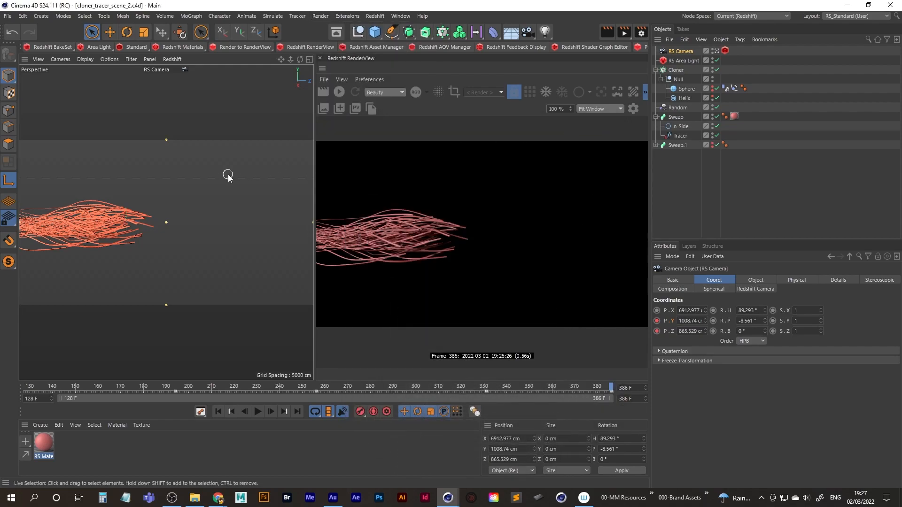
Save a copy of the project as cloner_tracer_scene_3 in the 26-Cloner_Tracer folder.
click(7, 18)
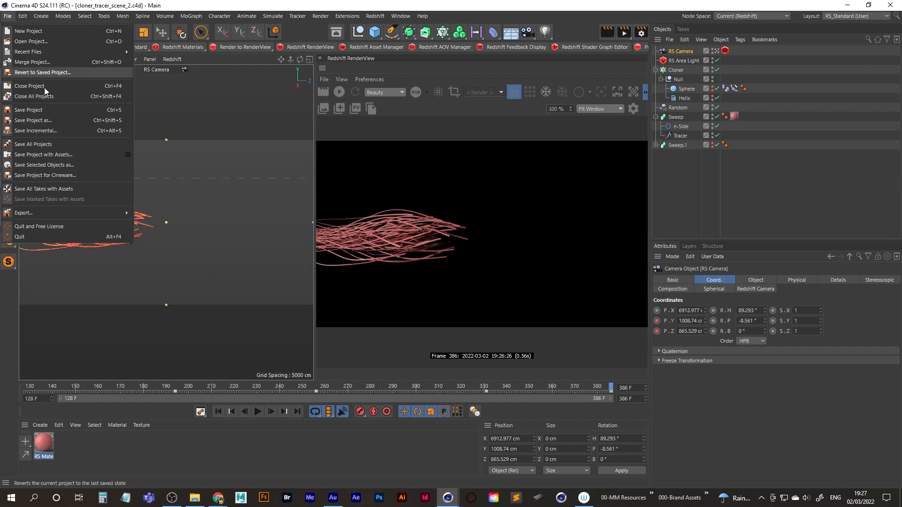
click(50, 116)
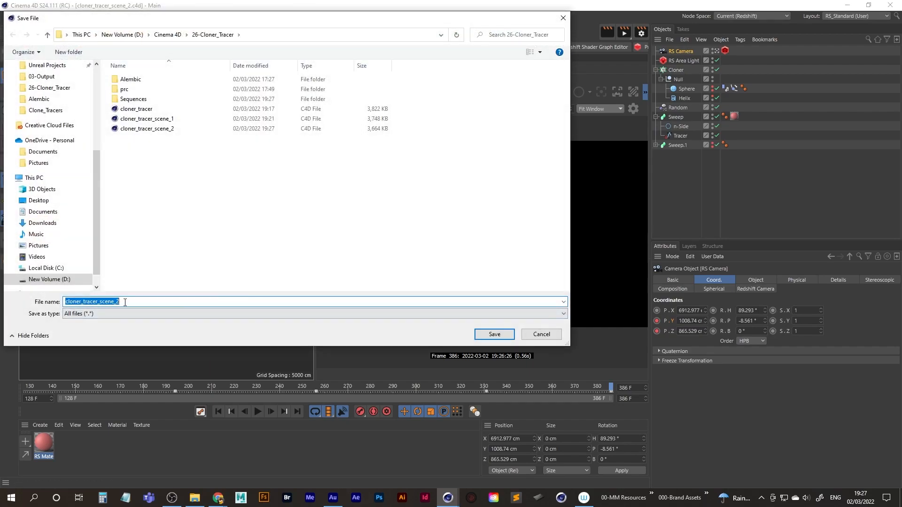
click(139, 299)
key(BackSpace)
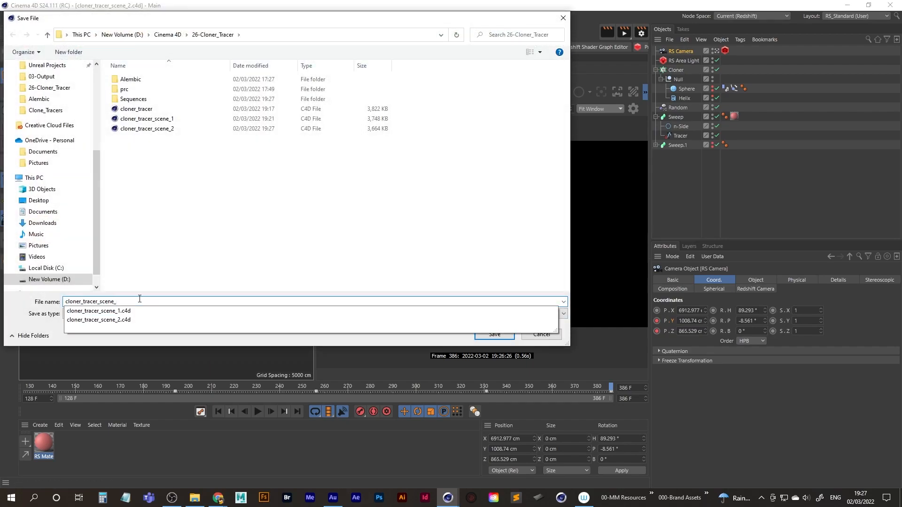
text(3)
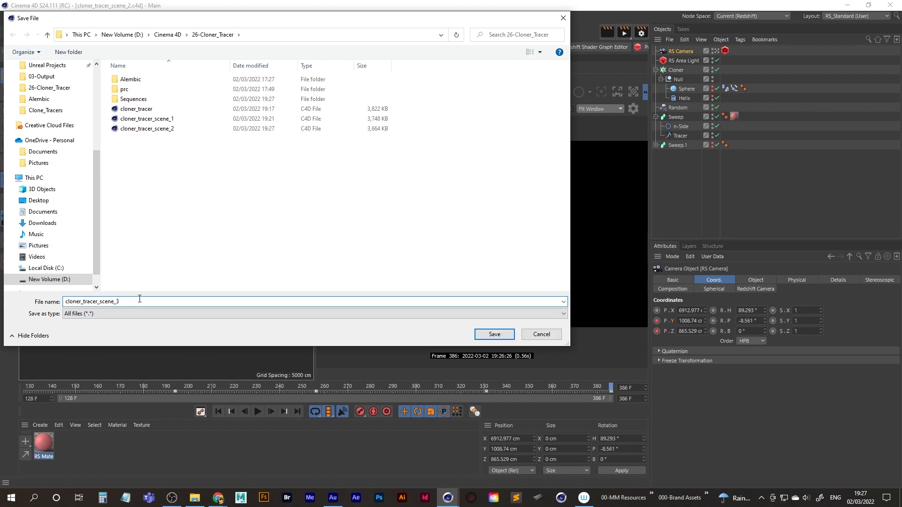
key(Return)
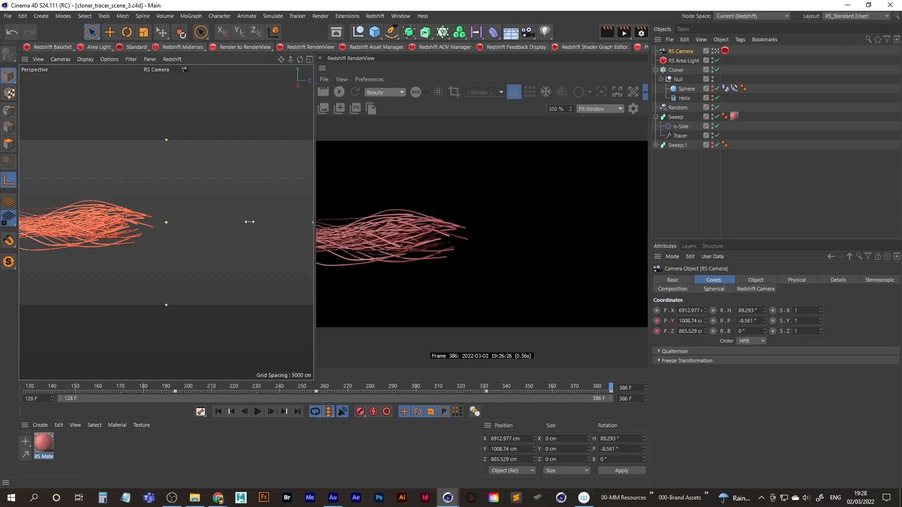
Go to frame 232 and move the RS Camera close to the tube tips, at about X 1474, Y 785, Z -3491 cm.
click(686, 51)
drag(611, 389, 261, 389)
alt+drag(176, 298, 153, 229)
alt+right_drag(153, 229, 221, 214)
alt+drag(136, 225, 158, 231)
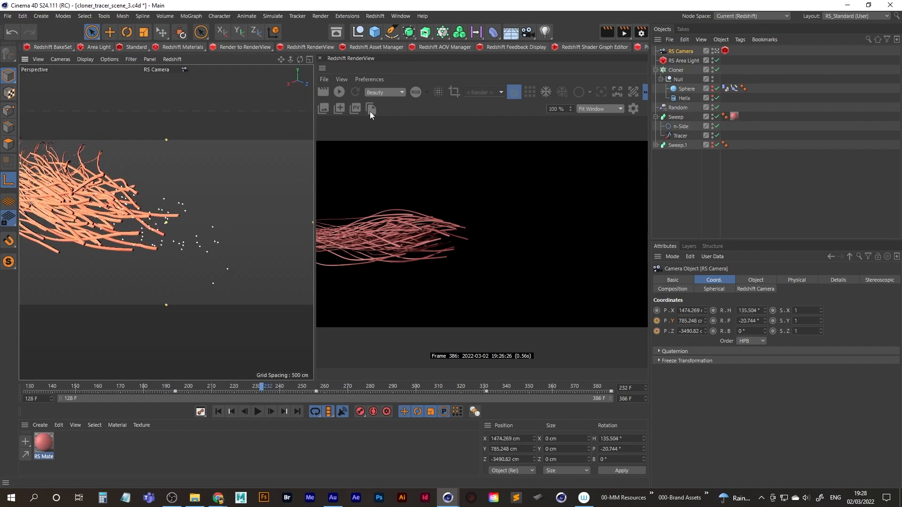
Start the Redshift live preview and reframe the tubes with the RS Camera at about X 1045, Y 944, Z -3453 cm.
click(339, 92)
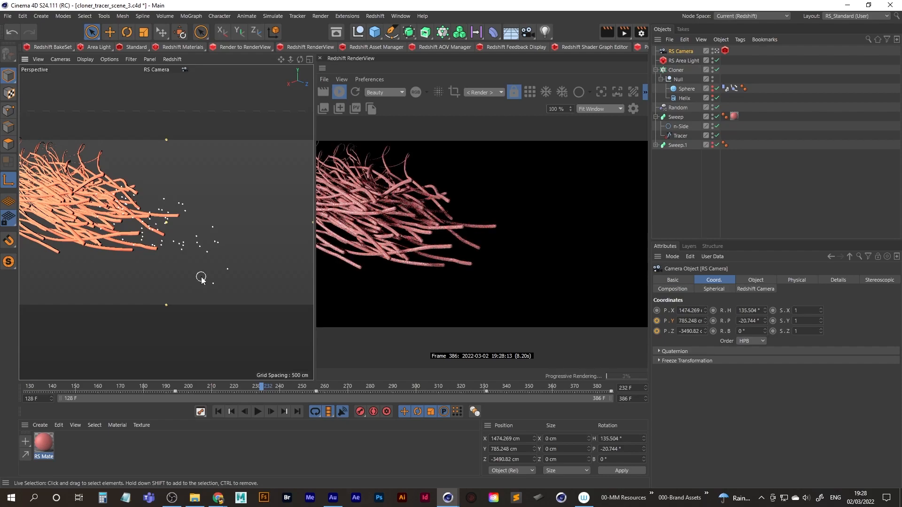
alt+drag(126, 236, 66, 233)
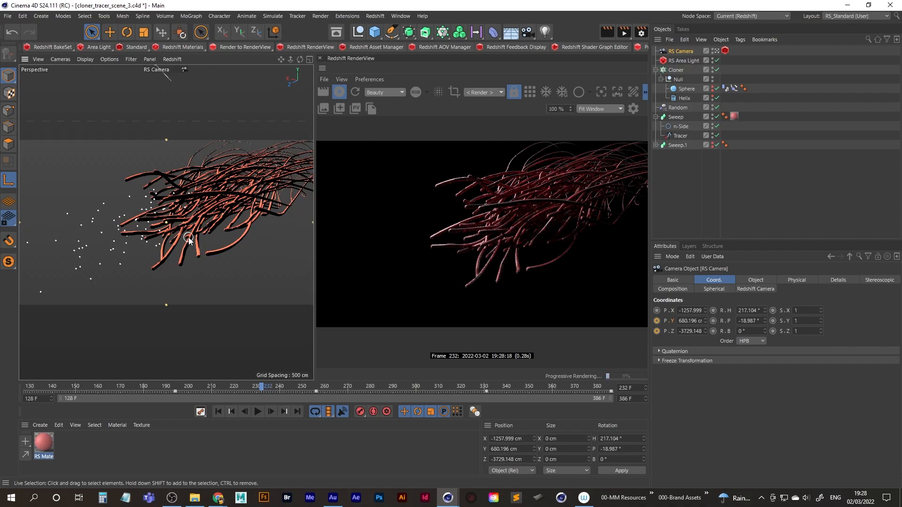
alt+drag(177, 208, 166, 235)
scroll(165, 235, up, 2)
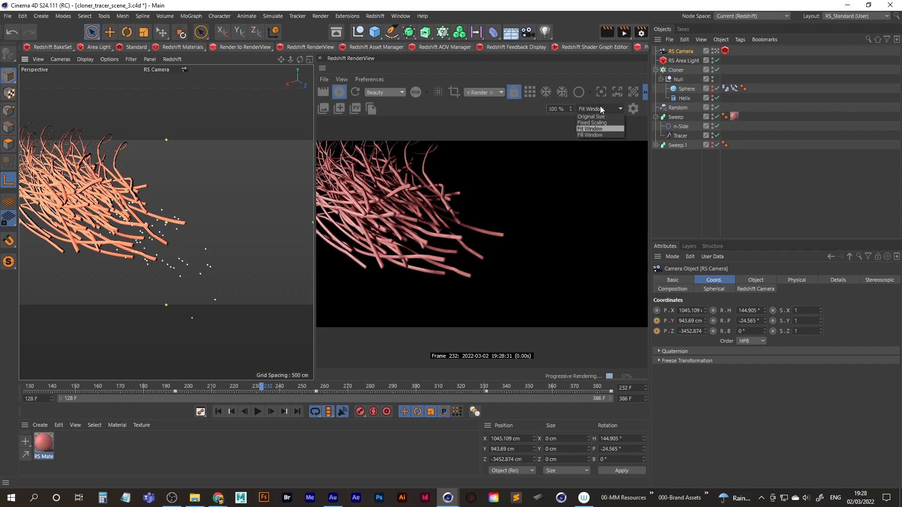
Open the cloner_tracer_scene_2 project from the 26-Cloner_Tracer folder.
click(9, 17)
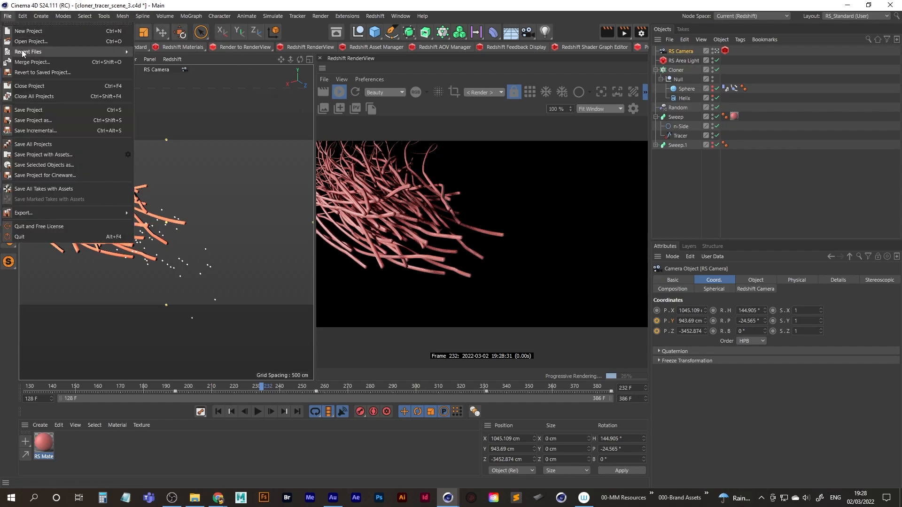
click(51, 43)
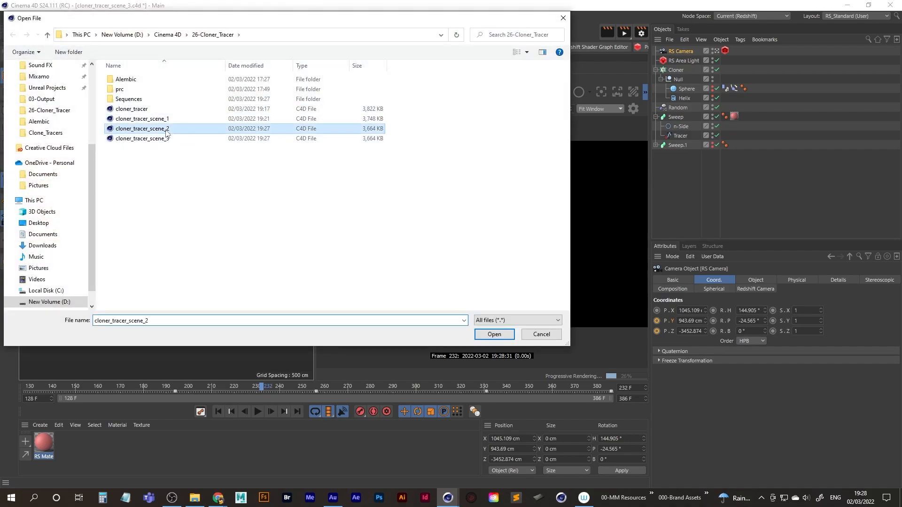
double_click(170, 133)
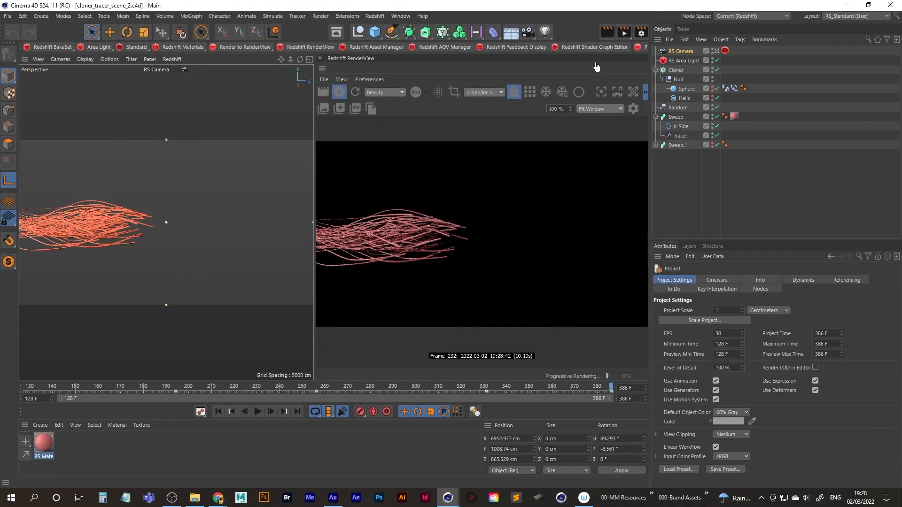
Set the scene 2 render output resolution to 1080 x 1080 pixels and close the render settings.
click(640, 32)
click(524, 77)
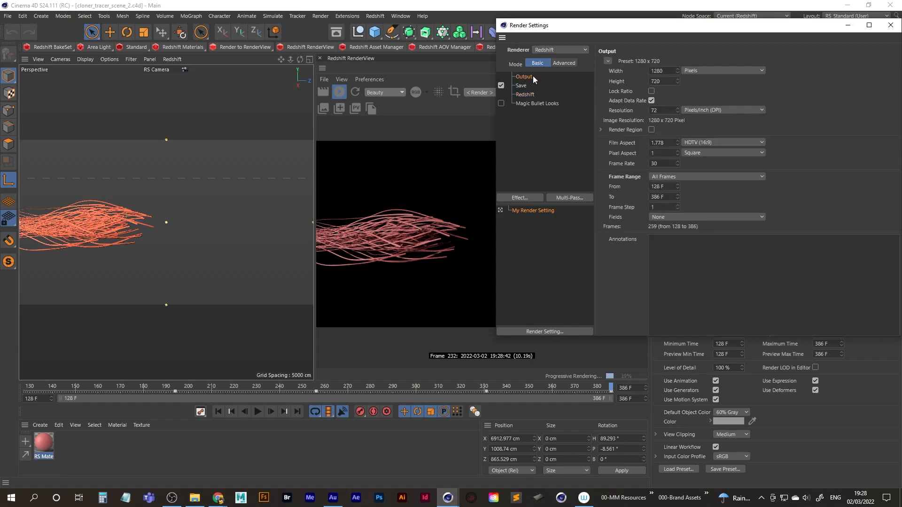
double_click(668, 70)
text(1080)
key(Return)
key(Tab)
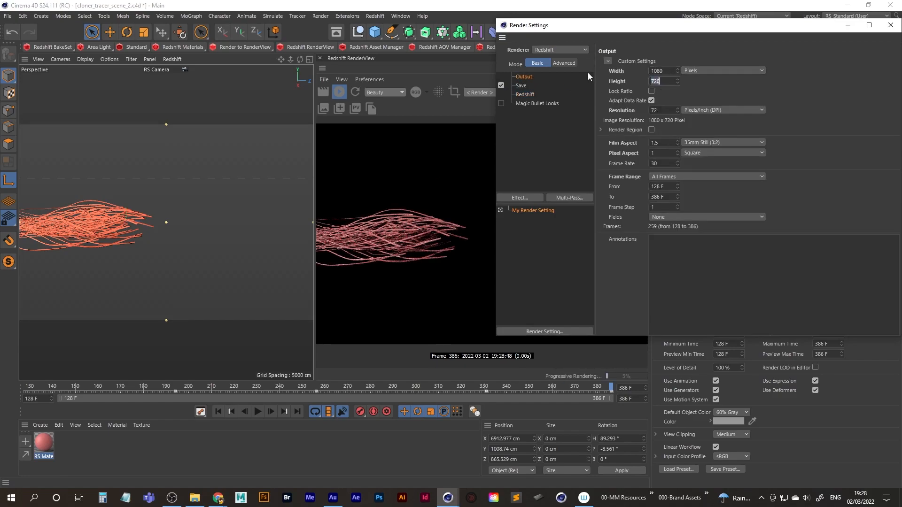
text(1080)
key(Return)
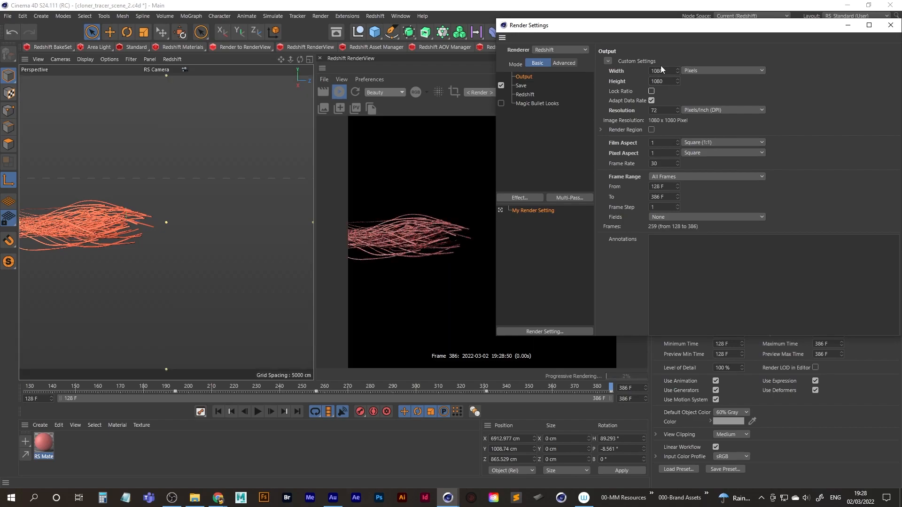
drag(681, 30, 488, 58)
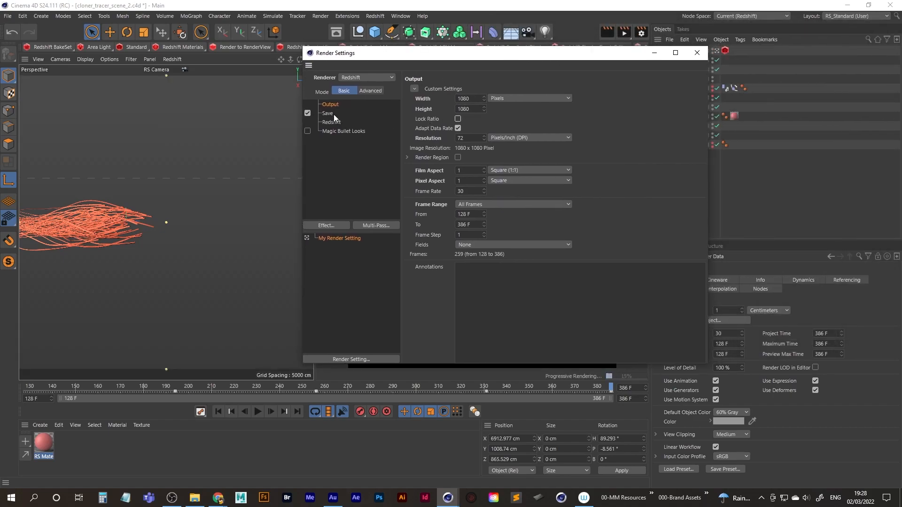
click(697, 53)
Delete the outdated cloner_tracer_scene_2.c4d job from the Render Queue.
click(322, 16)
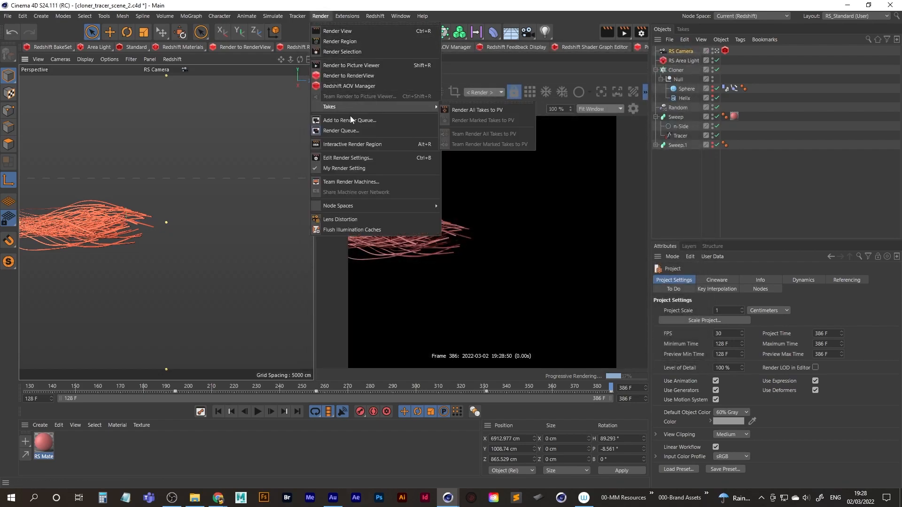
click(342, 131)
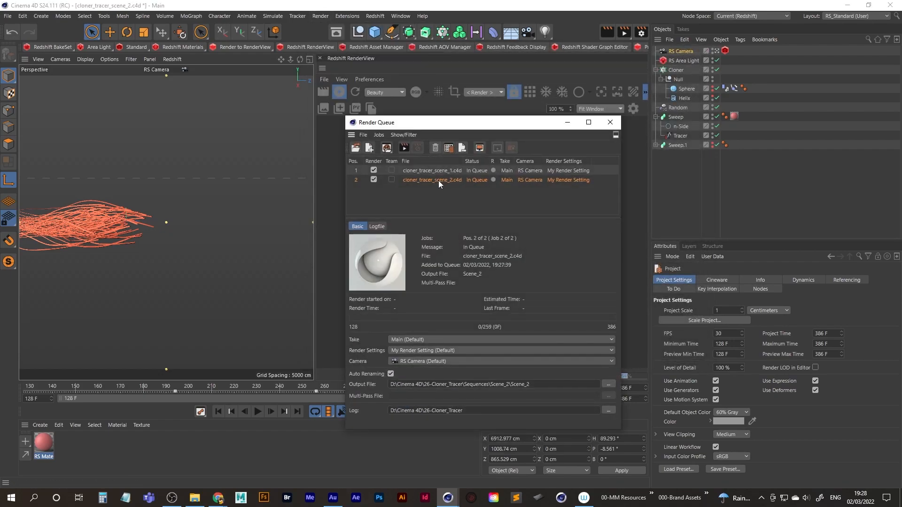
key(Delete)
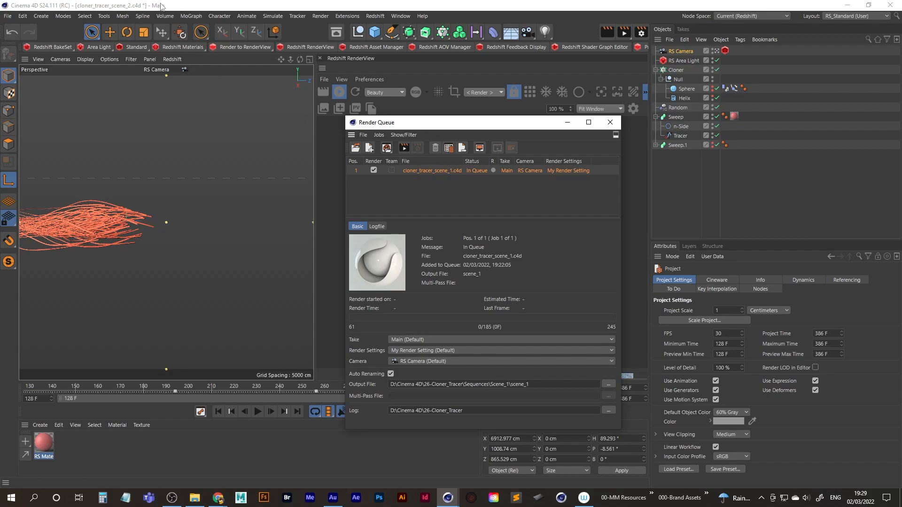
Save the scene 2 project with its square output, add it to the Render Queue again and close the queue.
click(7, 18)
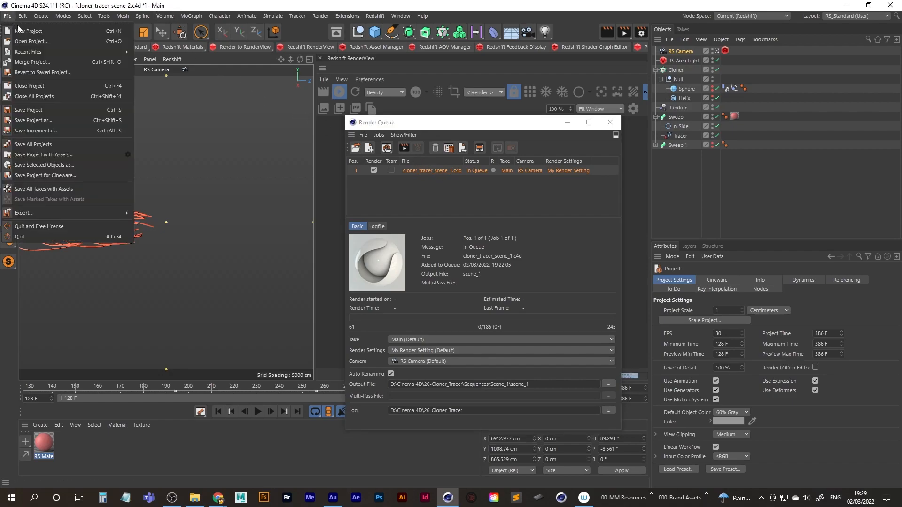
click(49, 109)
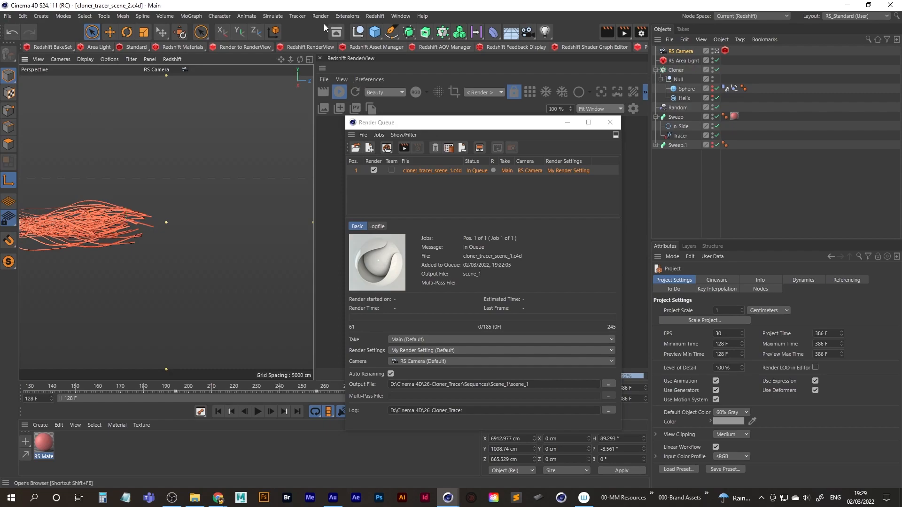
click(320, 16)
click(362, 120)
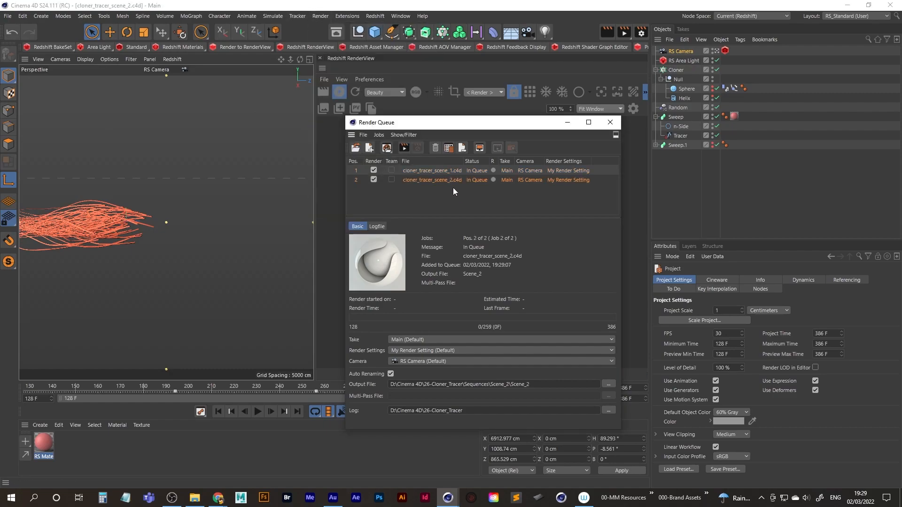
click(610, 122)
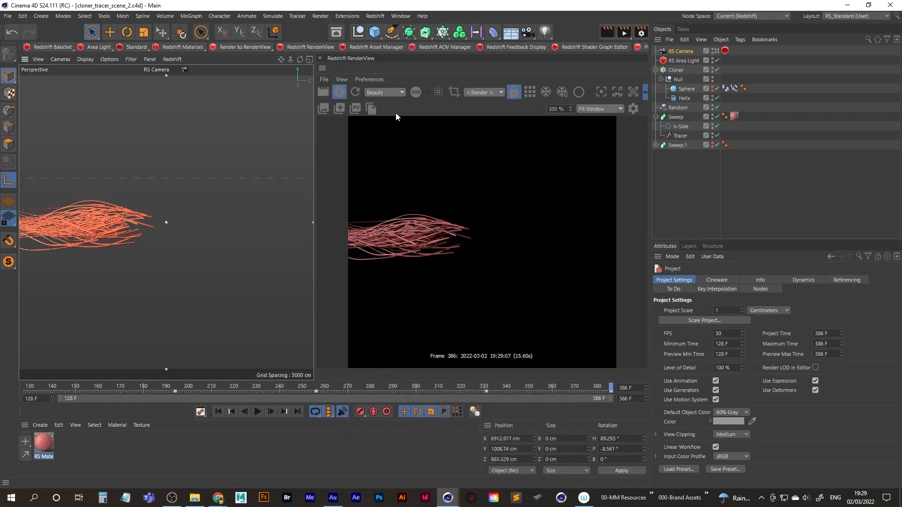
Switch to the open cloner_tracer_scene_3.c4d project.
click(400, 16)
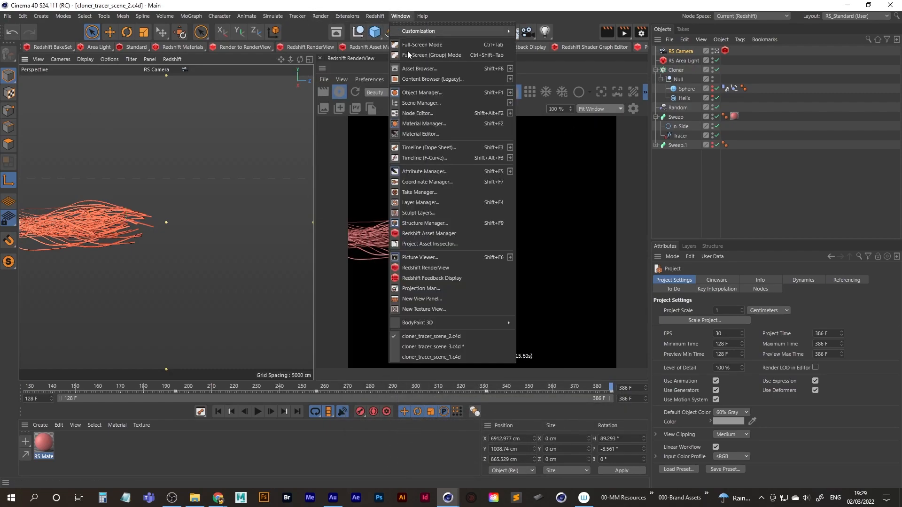
click(449, 348)
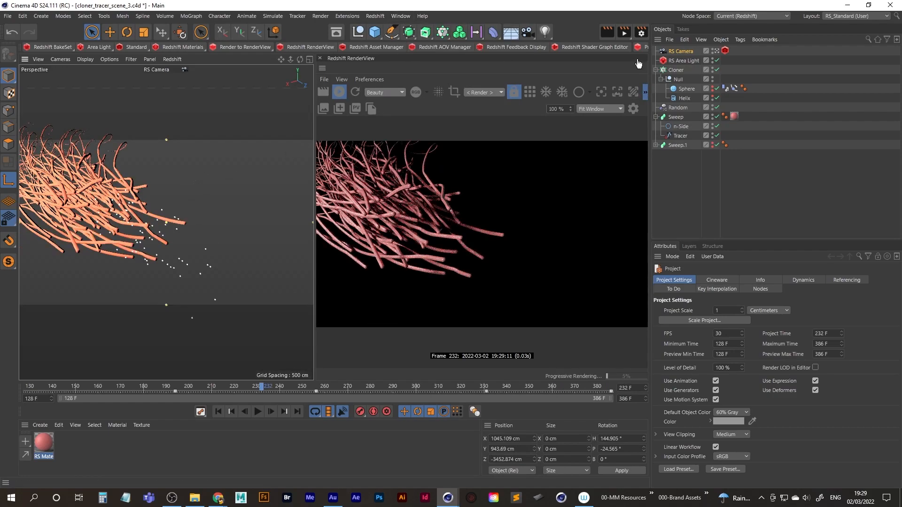
Set the scene 3 render output resolution to 1080 x 1080 pixels, close the render settings and save the project.
click(642, 33)
click(668, 73)
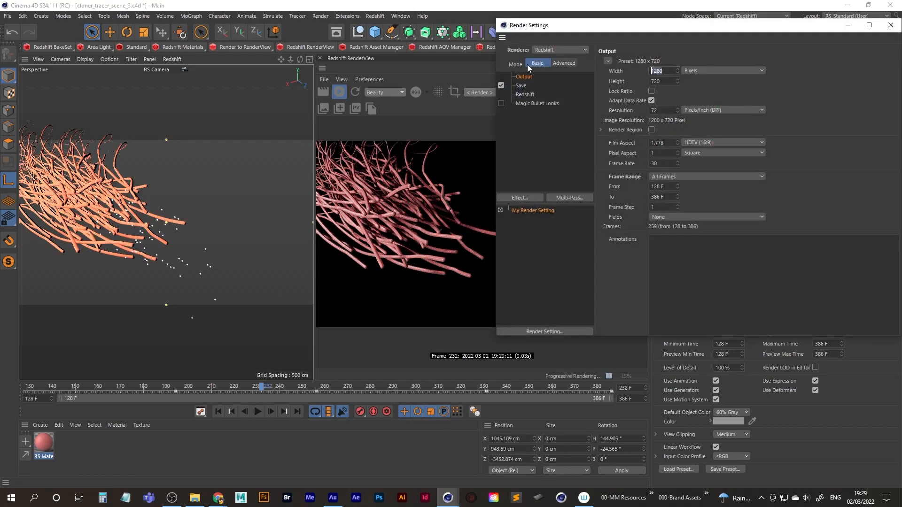
text(1080)
key(Return)
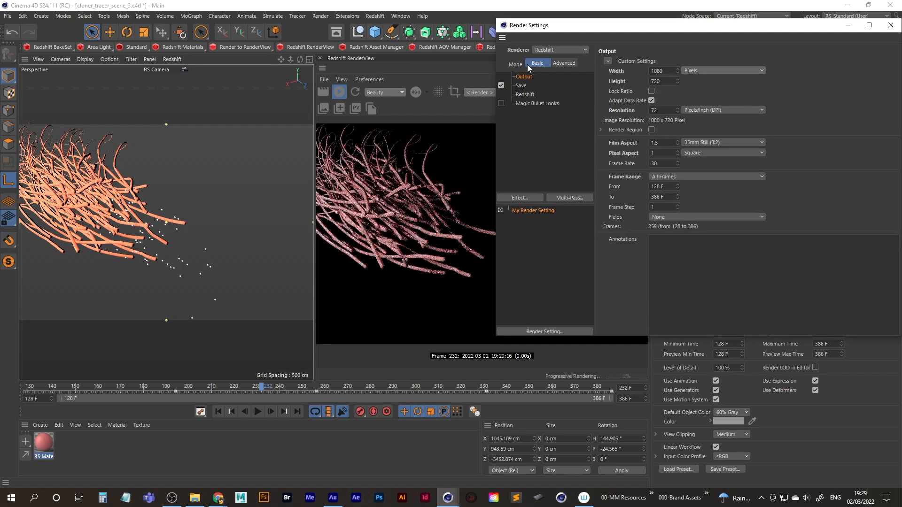
key(Tab)
text(1080)
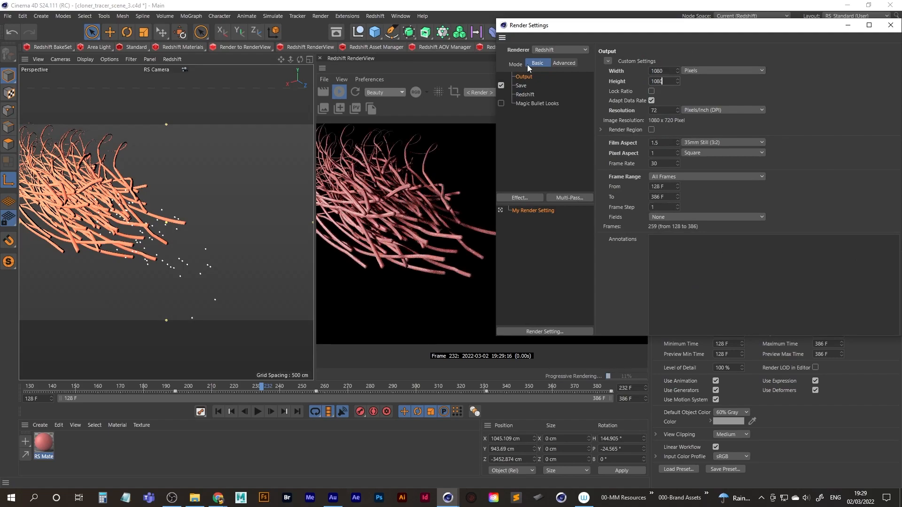
key(Return)
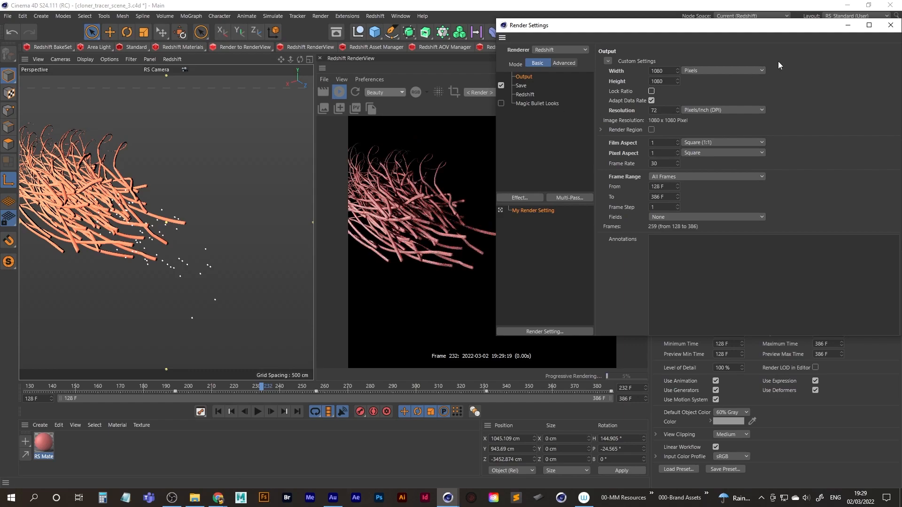
click(522, 85)
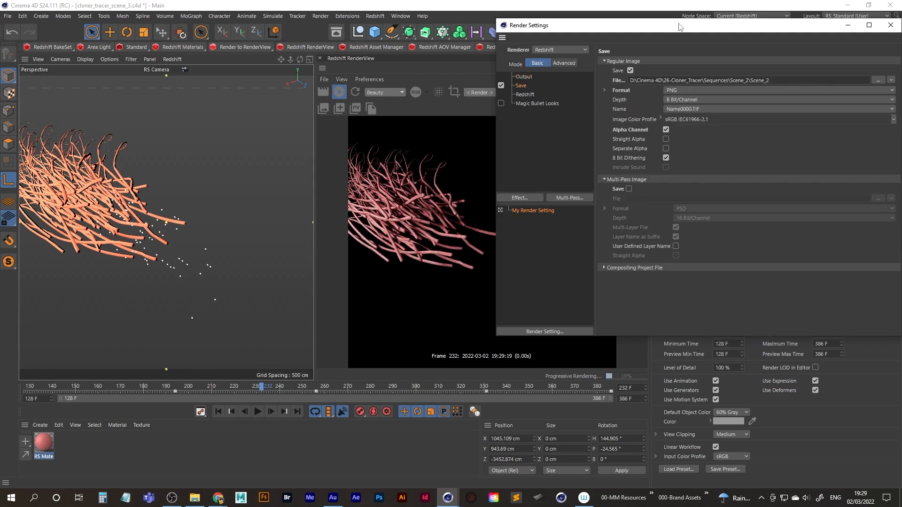
drag(679, 25, 524, 48)
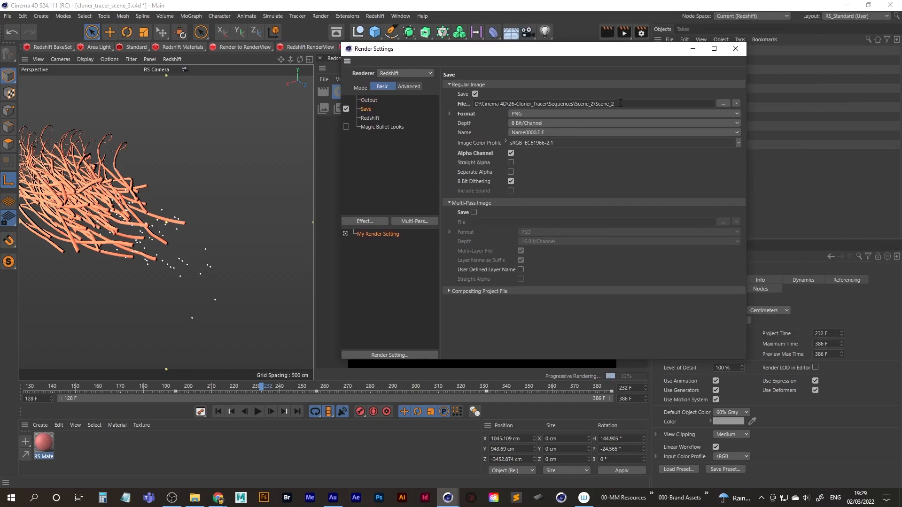
click(736, 49)
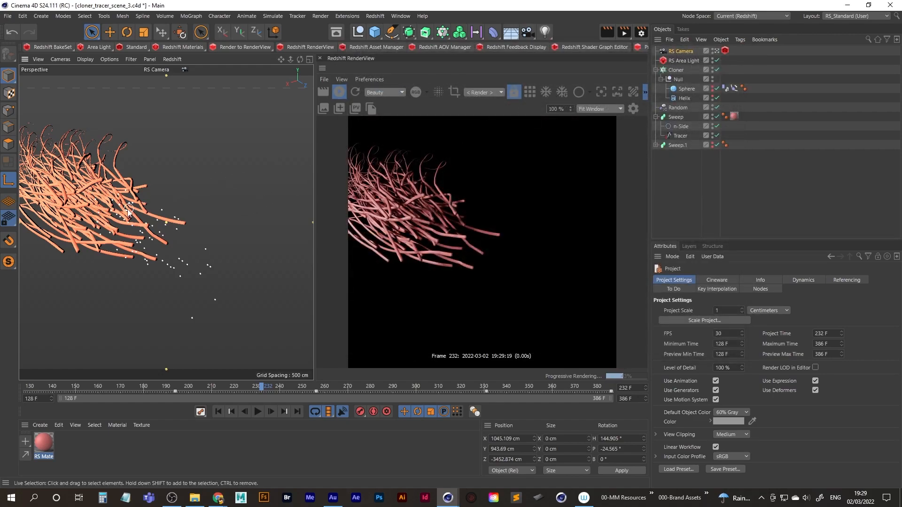
key(ctrl+s)
Scrub the scene 3 animation and delete the RS Camera's Y and Z position animation tracks.
click(258, 387)
drag(204, 386, 120, 387)
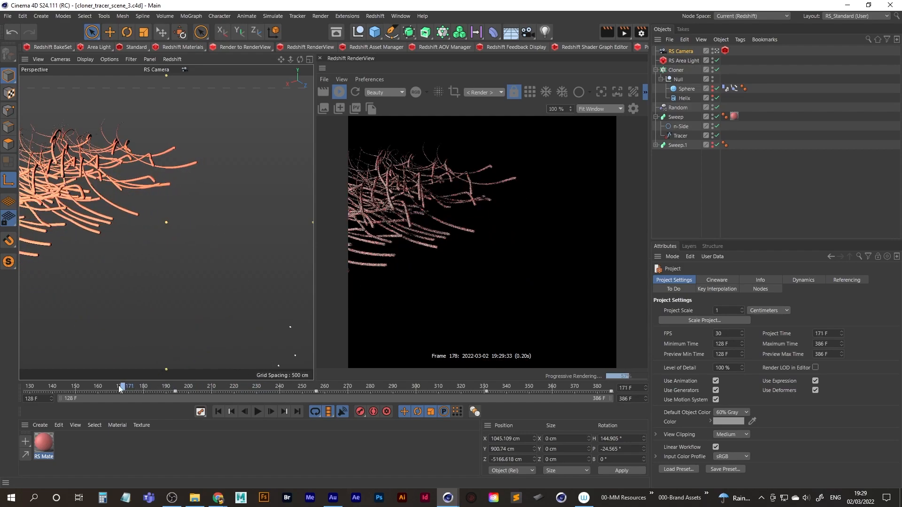
click(679, 51)
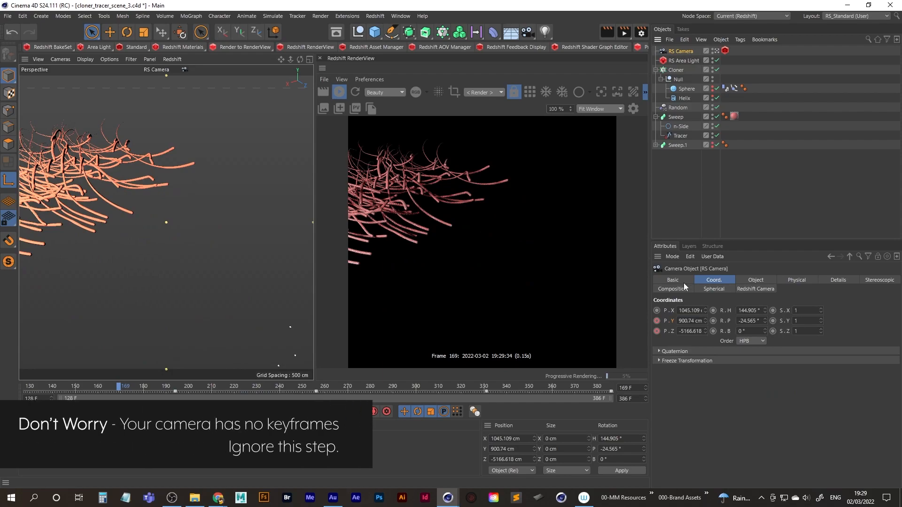
right_click(672, 321)
mouse_move(697, 311)
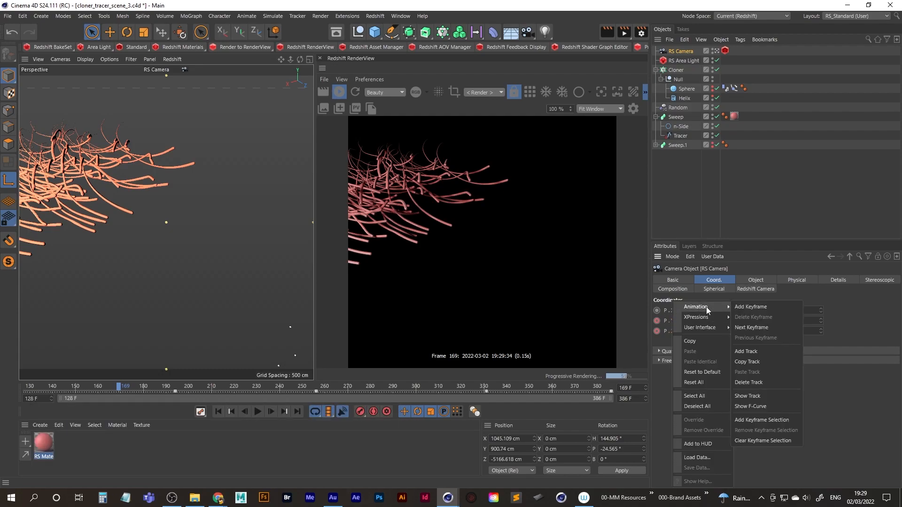
click(761, 381)
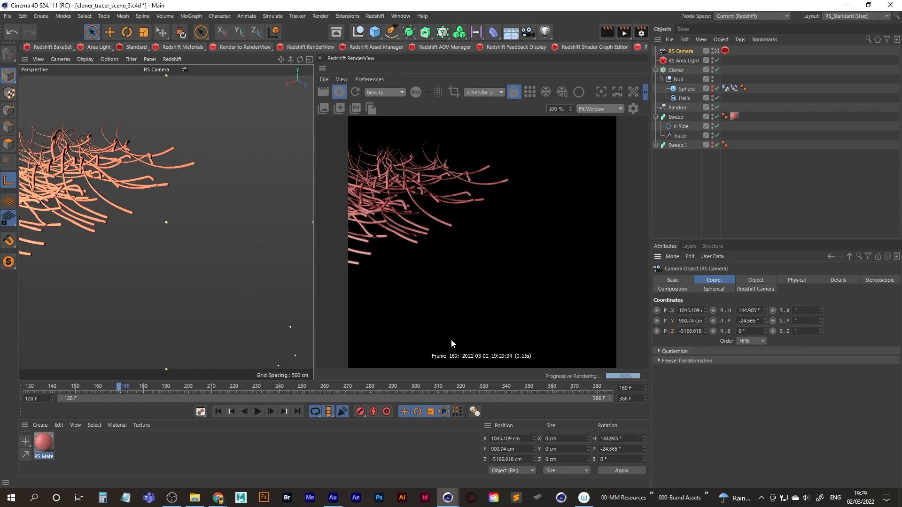
Reframe the RS Camera on the tubes around frame 216 and scrub ahead to check the new angle.
drag(120, 388, 225, 386)
alt+drag(116, 187, 191, 242)
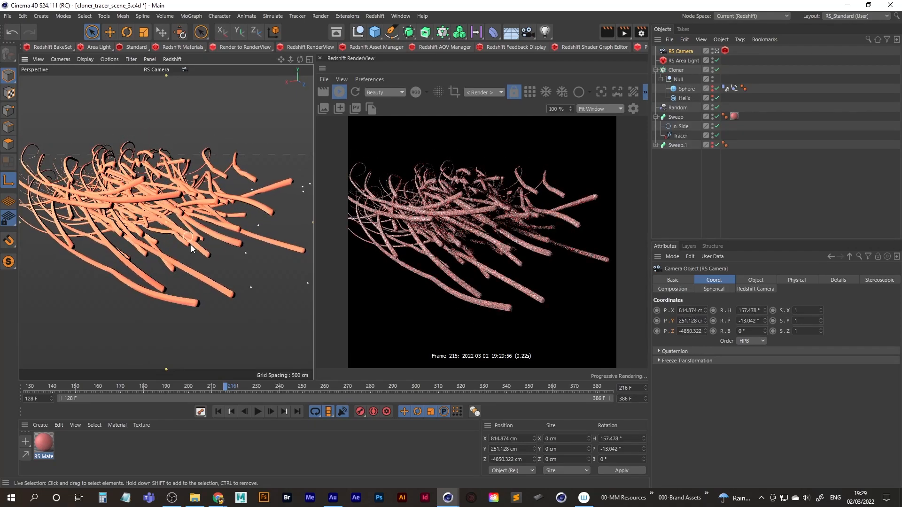
drag(225, 387, 337, 387)
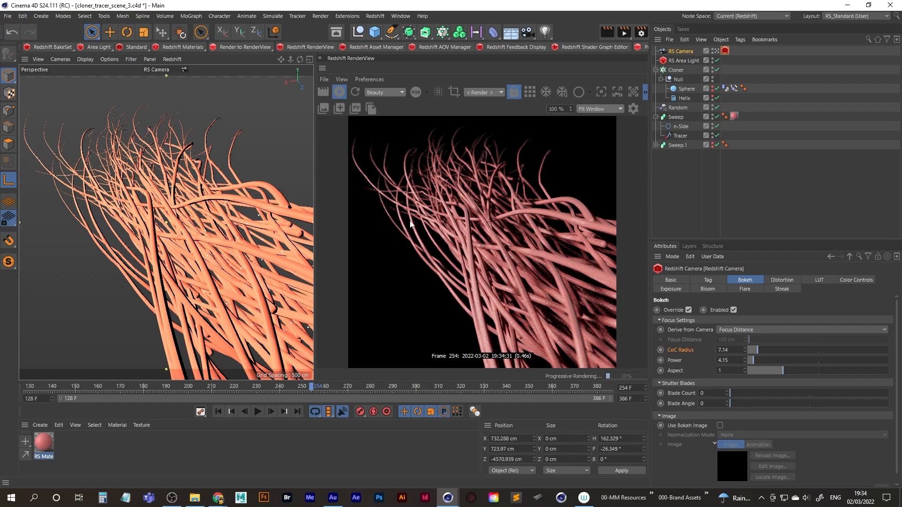
Stop the Redshift preview render and save the scene 3 project with its new camera angle.
click(338, 91)
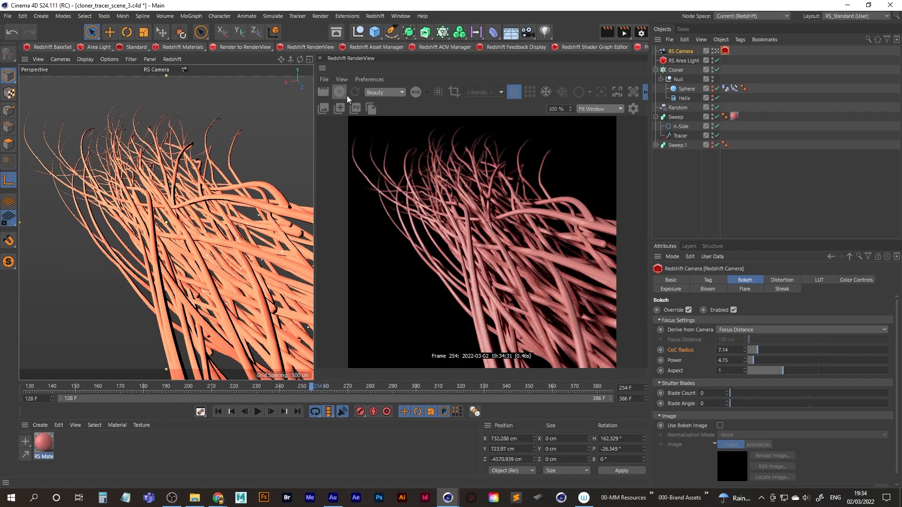
click(7, 16)
click(42, 120)
Scrub the animation to find where the shot begins and set the timeline's start frame to 207.
drag(315, 390, 31, 386)
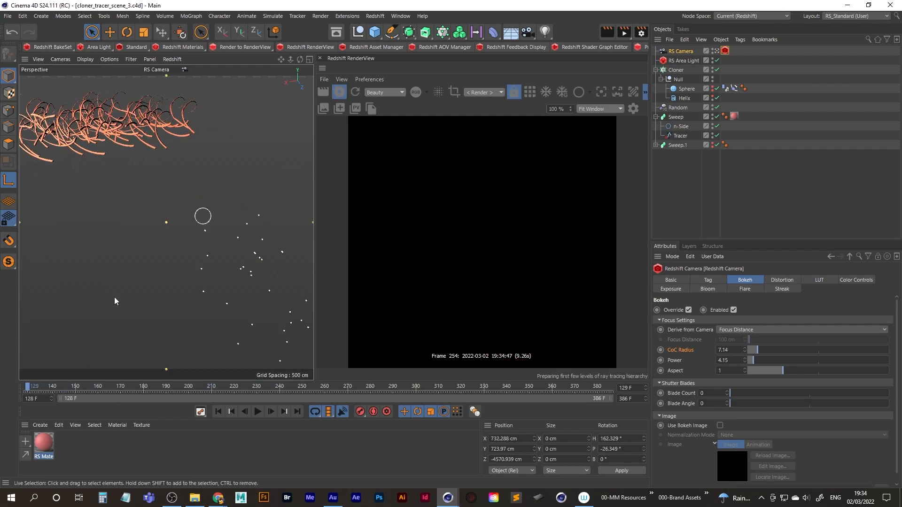
drag(31, 389, 202, 378)
drag(38, 399, 24, 399)
text(2)
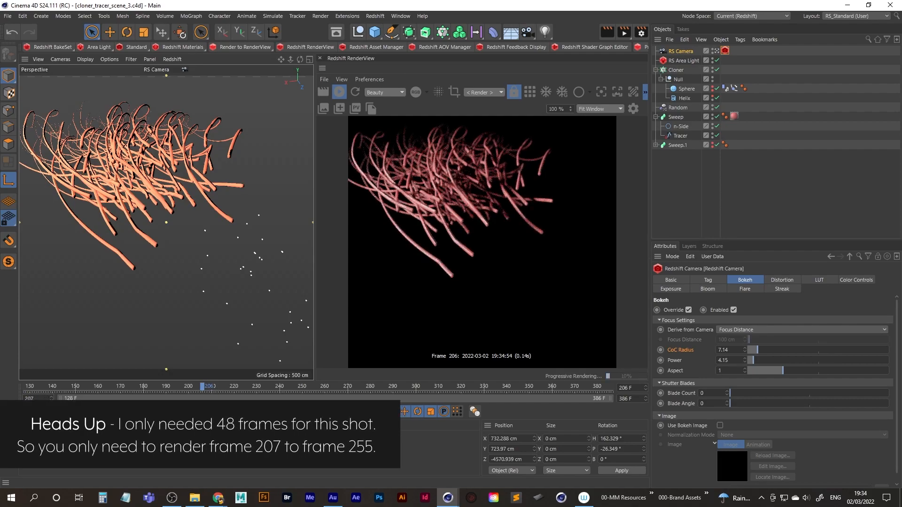
text(07)
key(Tab)
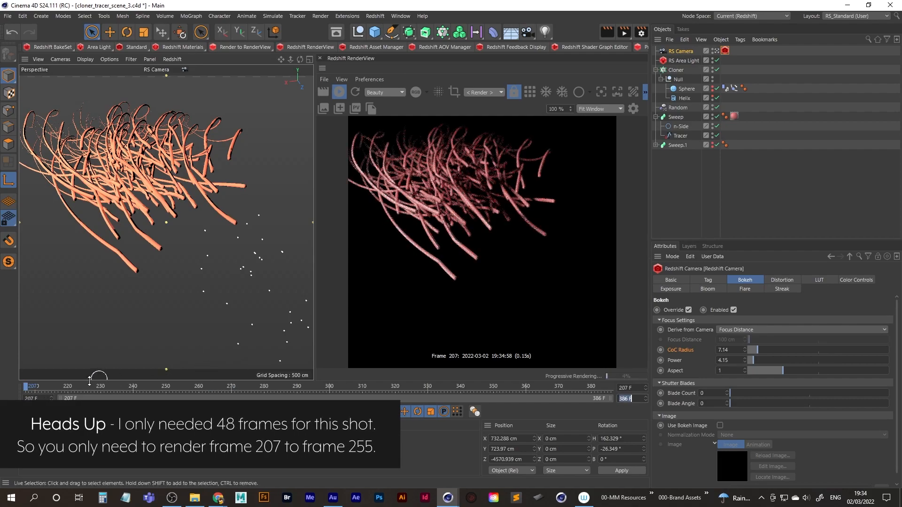
Scrub to where the tubes have left the view and set the timeline's end frame to 372.
drag(27, 387, 546, 388)
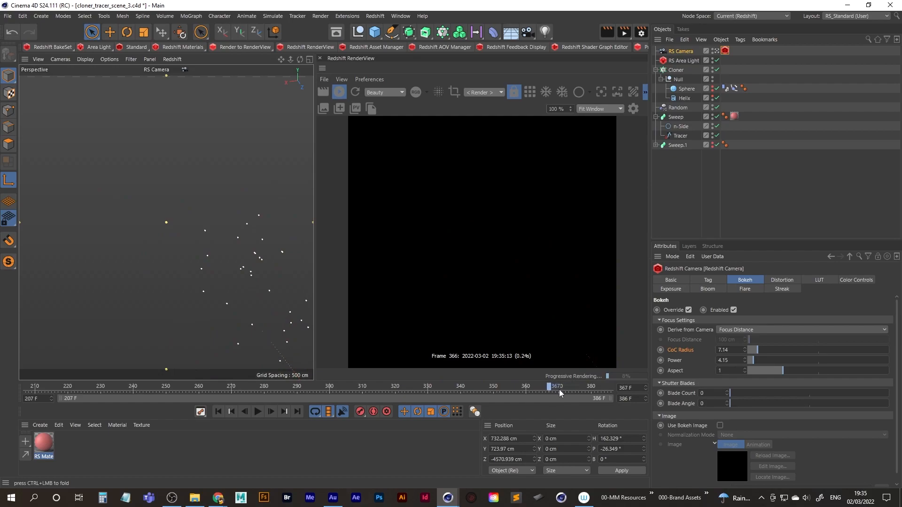
drag(569, 390, 570, 391)
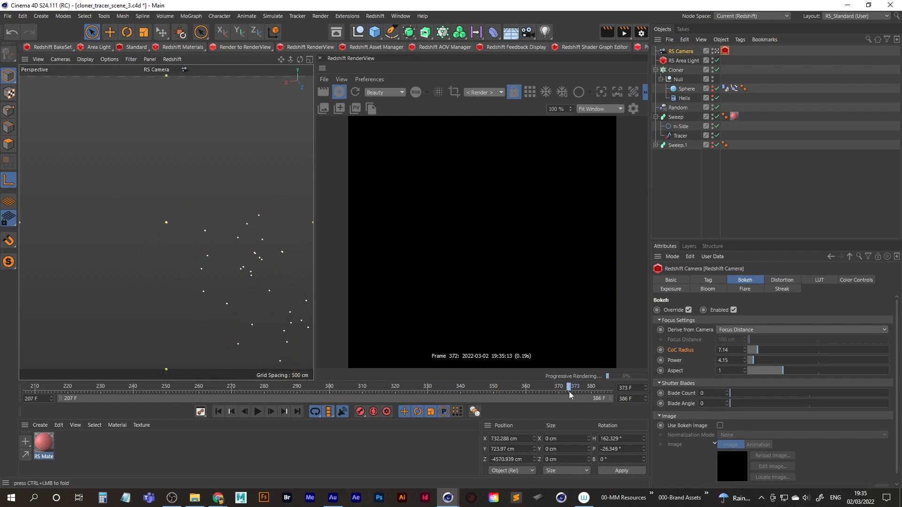
click(637, 399)
text(372)
key(Return)
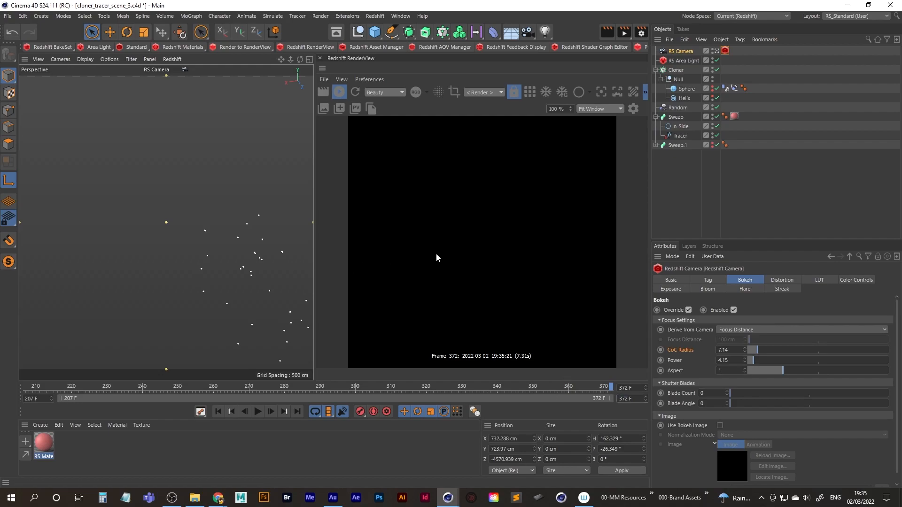
Stop the Redshift preview render and save the scene 3 project with its shortened frame range.
click(339, 92)
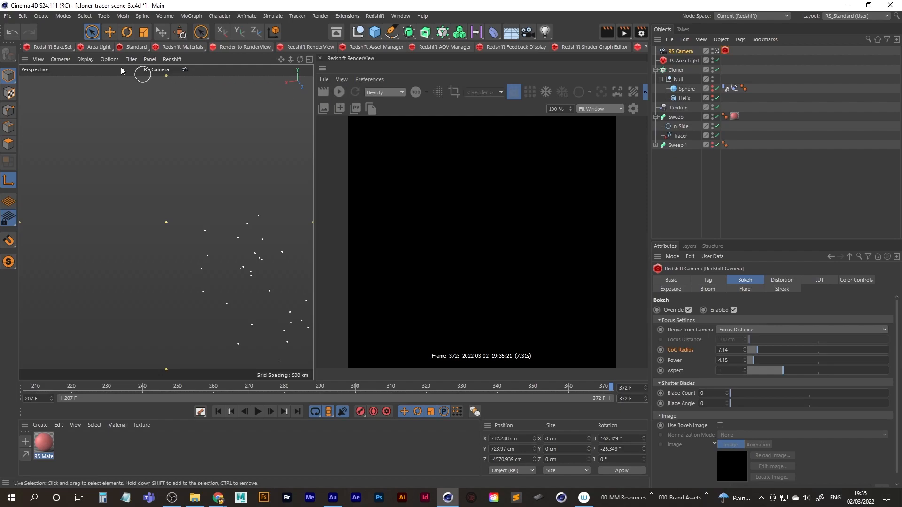
click(10, 17)
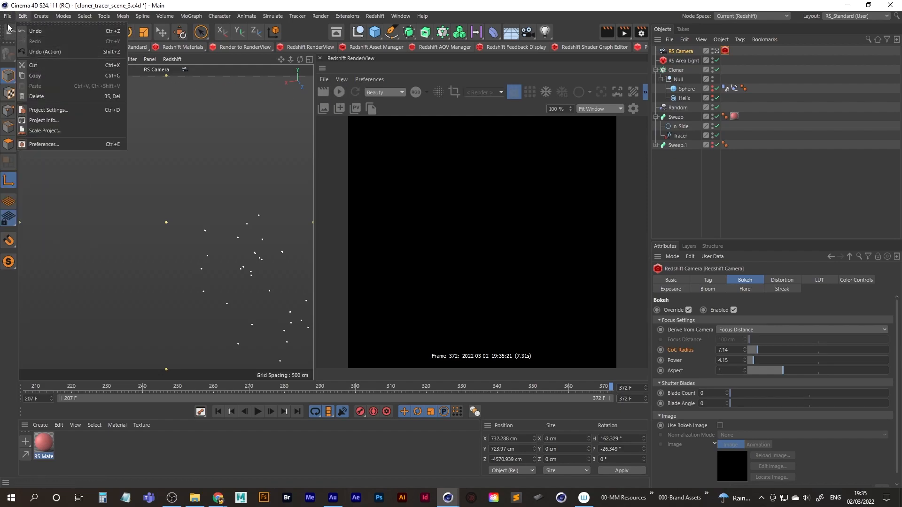
click(31, 107)
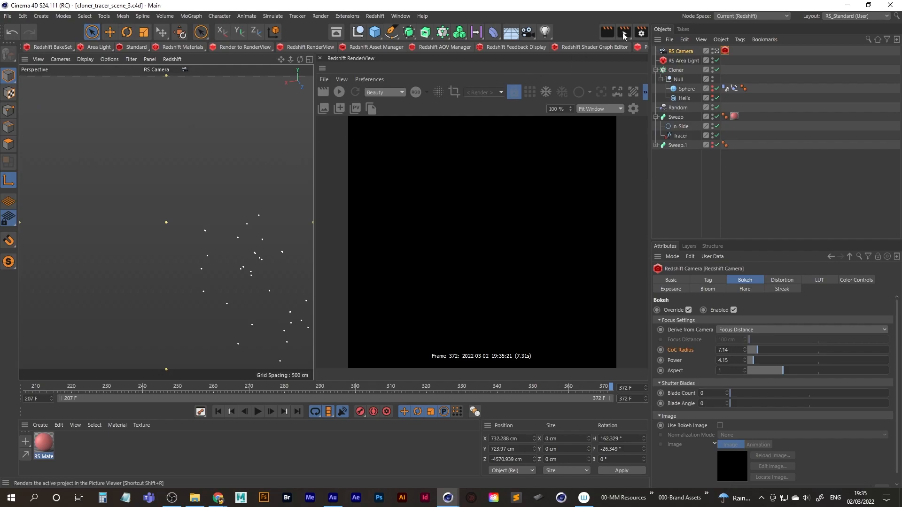
Browse for the regular image save location and create a folder named Scene_3 inside Sequences.
click(642, 32)
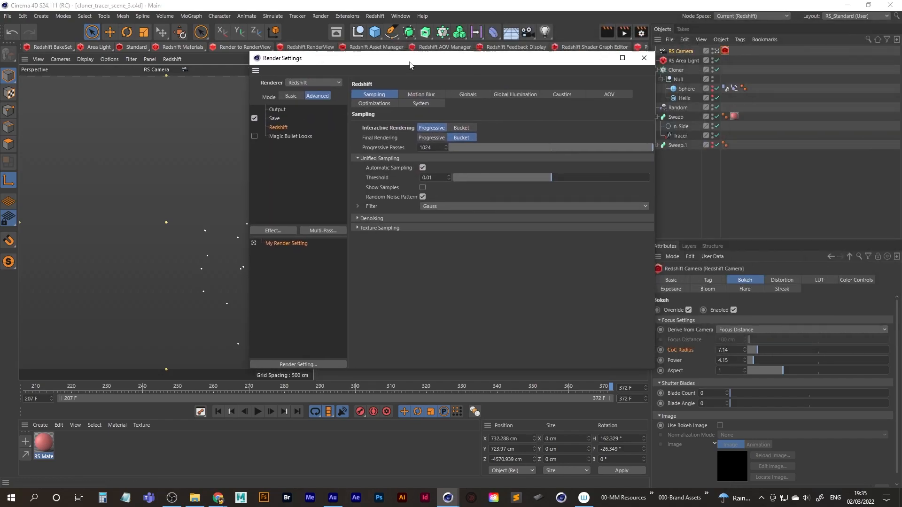
click(276, 119)
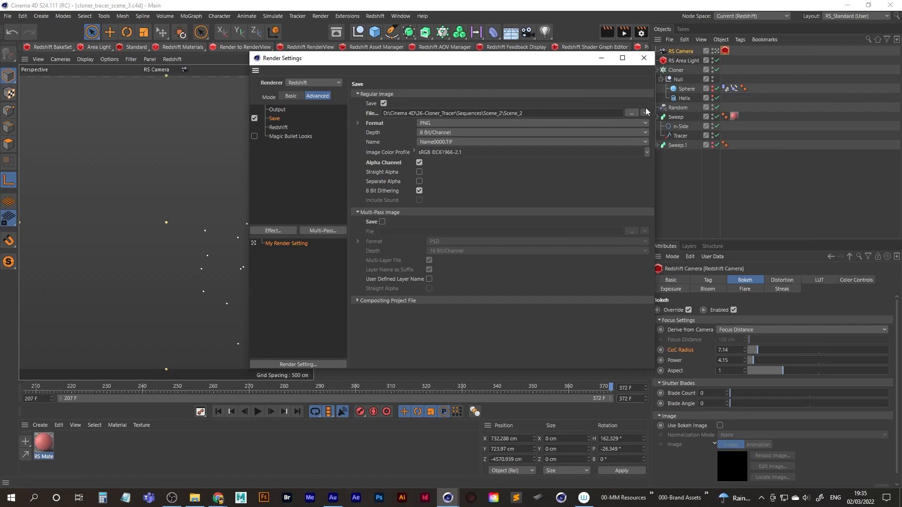
click(630, 114)
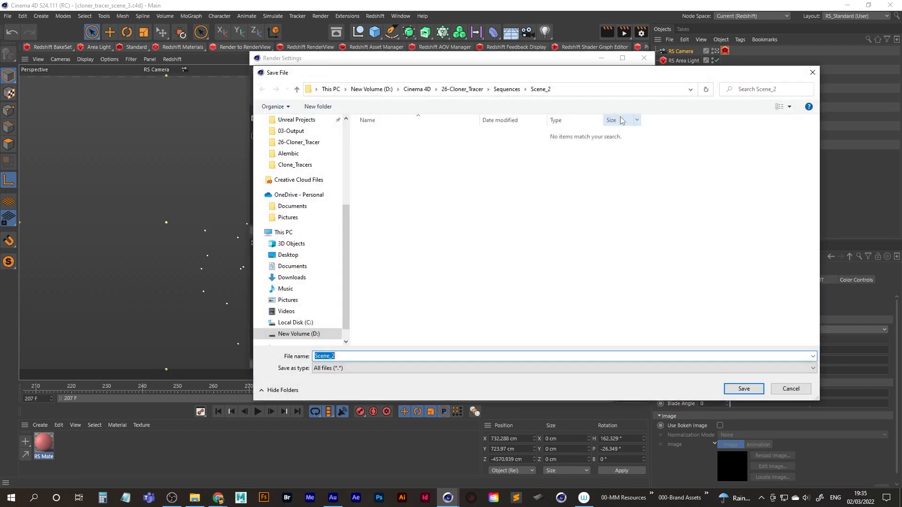
click(506, 90)
right_click(409, 238)
mouse_move(457, 348)
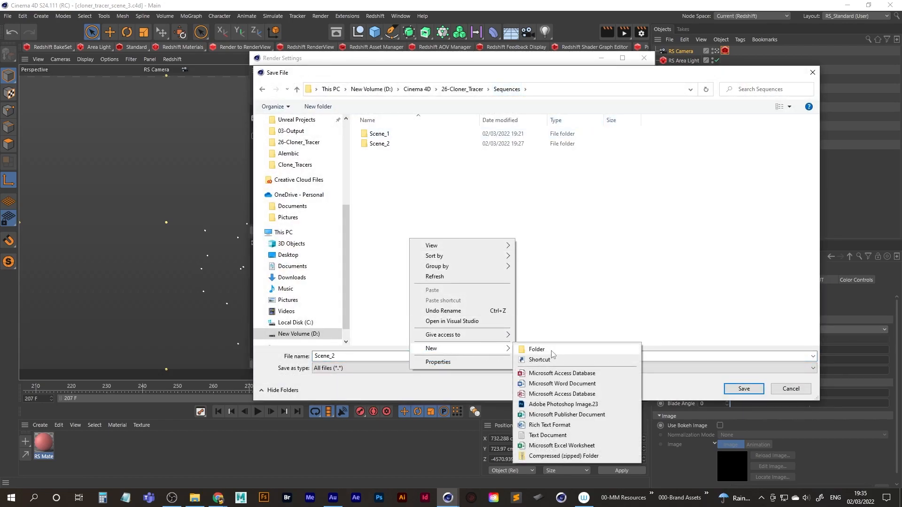
click(550, 347)
text(Scene_3)
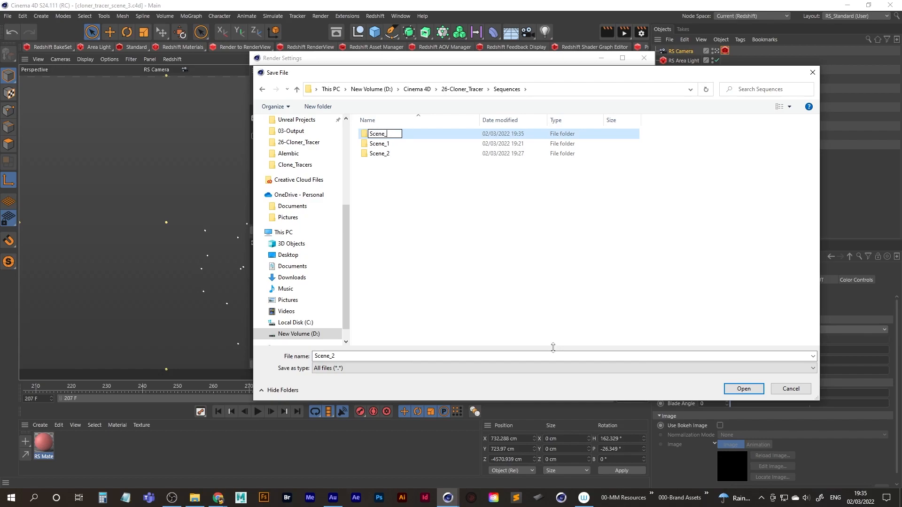
key(Return)
key(Return)
Set the regular image output file to Scene_3 inside the Scene_3 folder.
click(352, 356)
key(shift+Left)
key(Right)
key(shift+Left)
text(3)
key(Return)
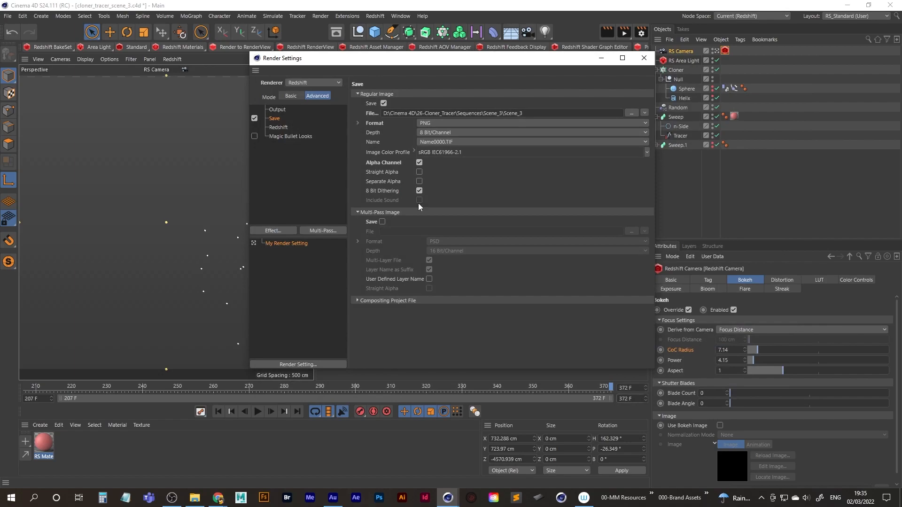
Review the scene 3 output, save and Redshift render settings, checking resolution, frame range, file path and format.
click(281, 112)
click(285, 118)
click(280, 126)
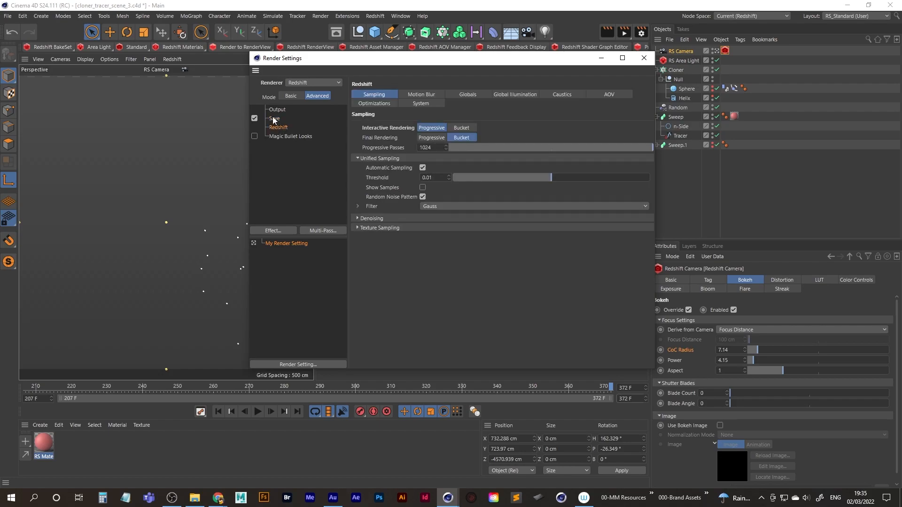
click(273, 118)
click(282, 109)
click(278, 118)
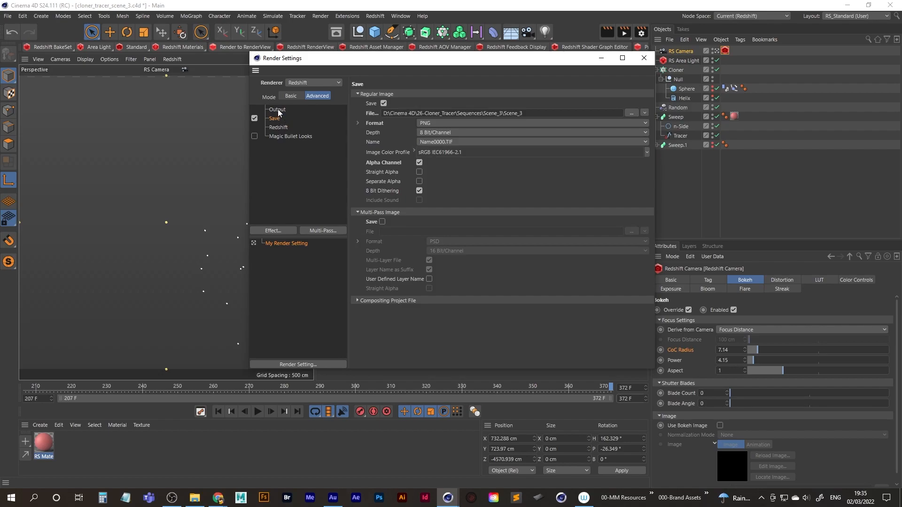
drag(323, 61, 297, 85)
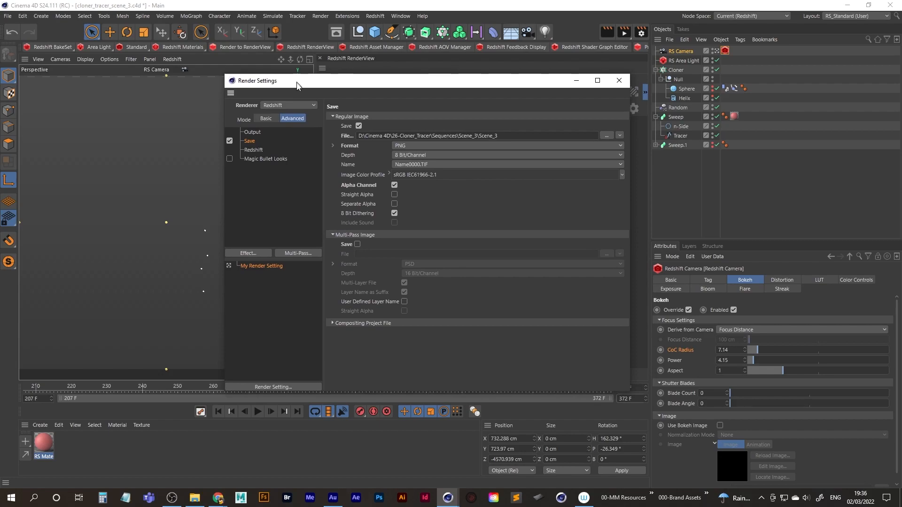
click(252, 133)
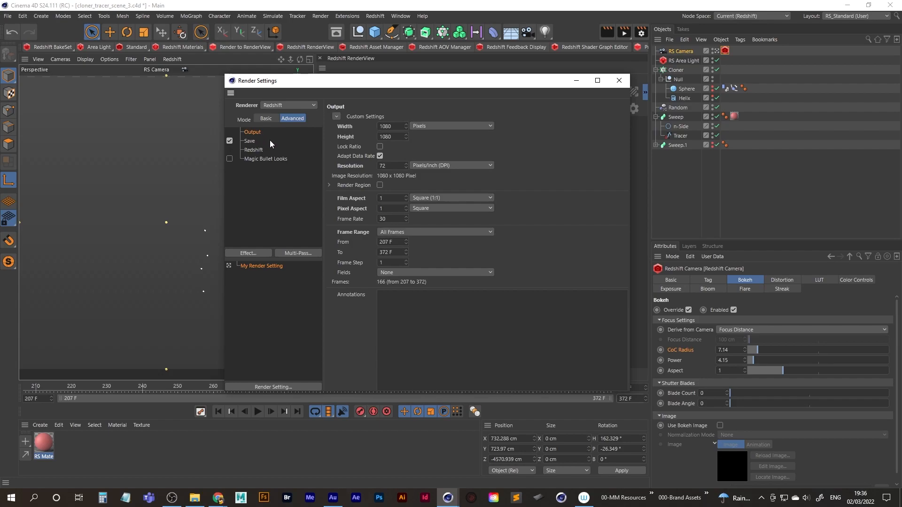
click(249, 141)
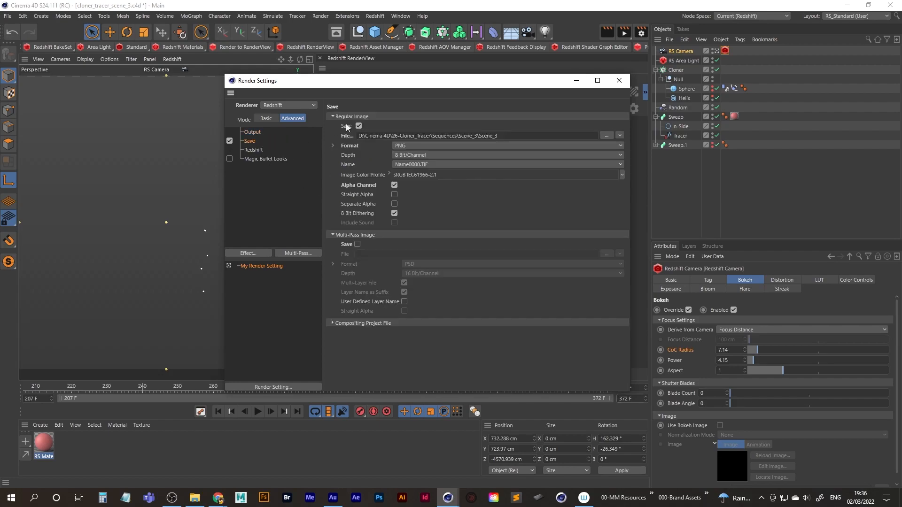
drag(420, 82, 368, 101)
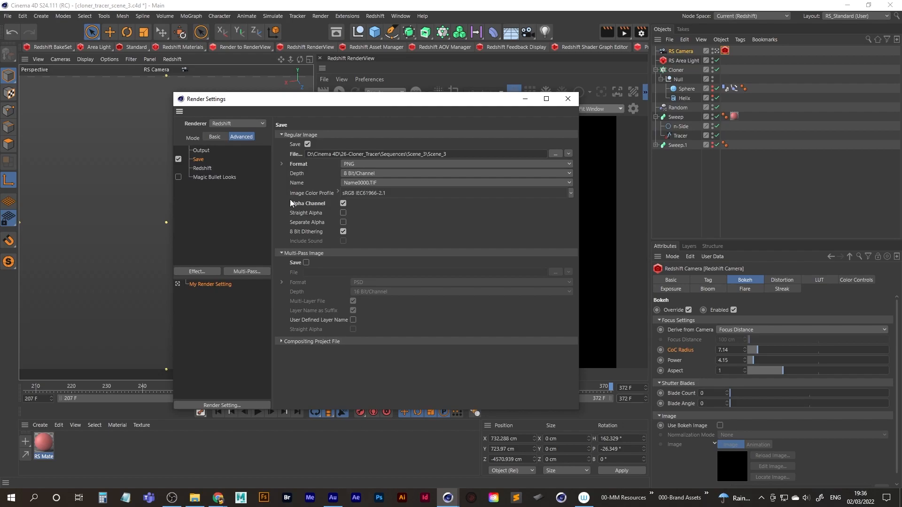
drag(327, 99, 326, 110)
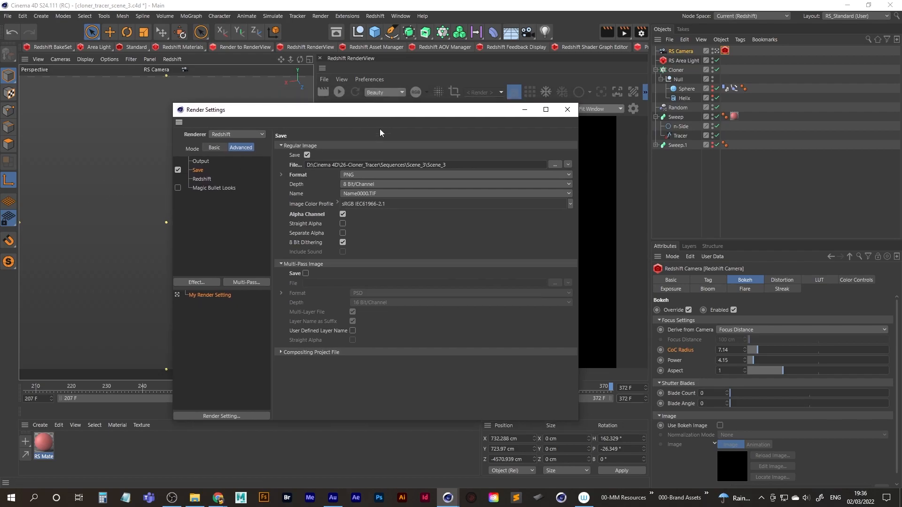
Check the output and save settings once more, close the render settings, and save the scene 3 project.
click(199, 161)
click(198, 170)
click(568, 109)
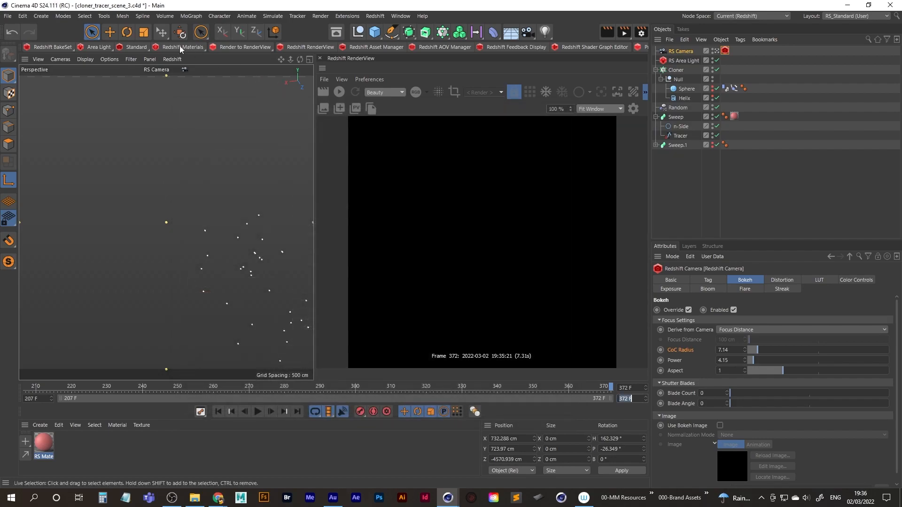
click(8, 16)
click(54, 111)
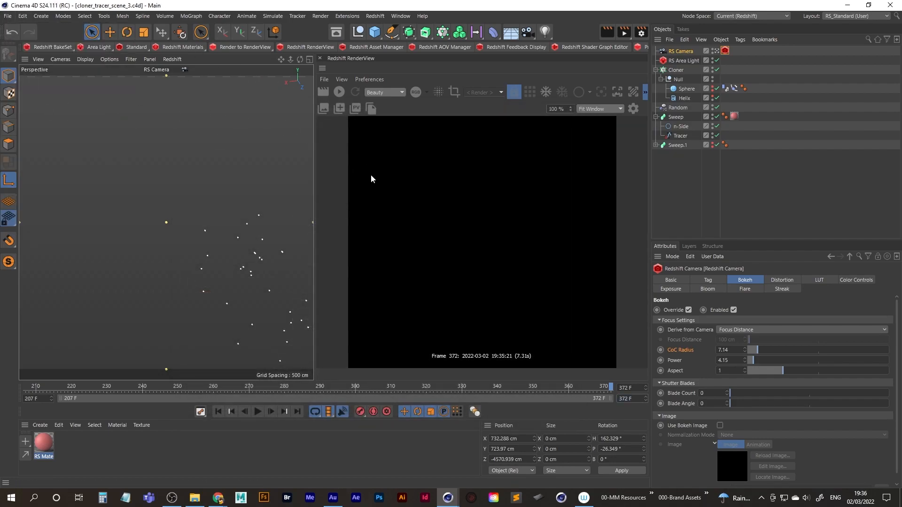
Add the scene 3 project to the render queue and start rendering the queued jobs.
click(320, 16)
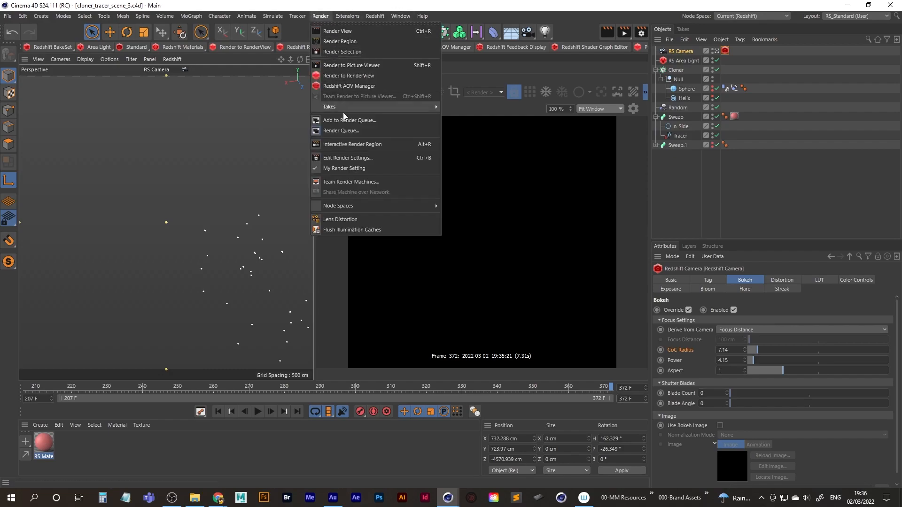
click(341, 130)
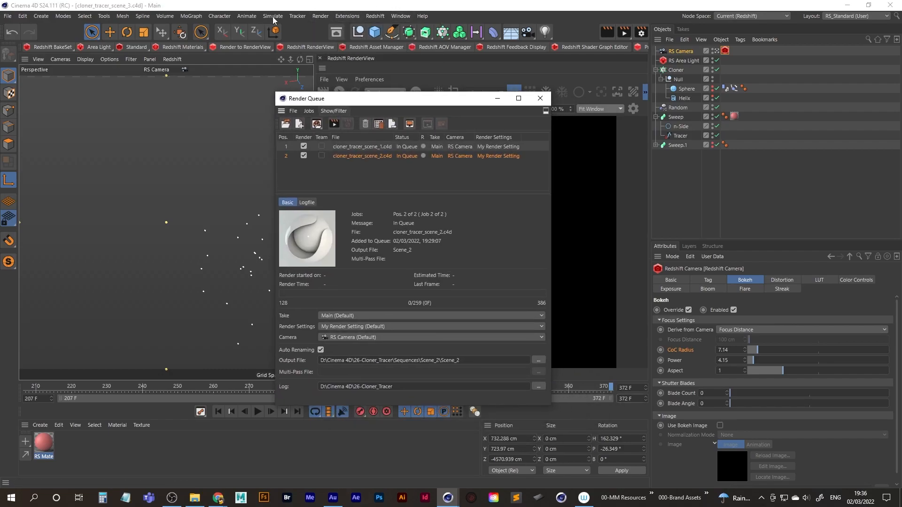
click(321, 16)
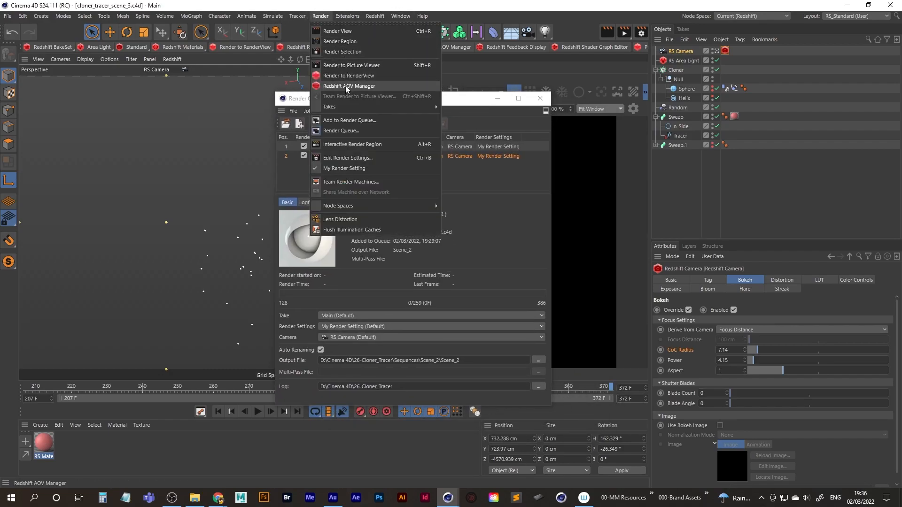
click(350, 122)
click(371, 146)
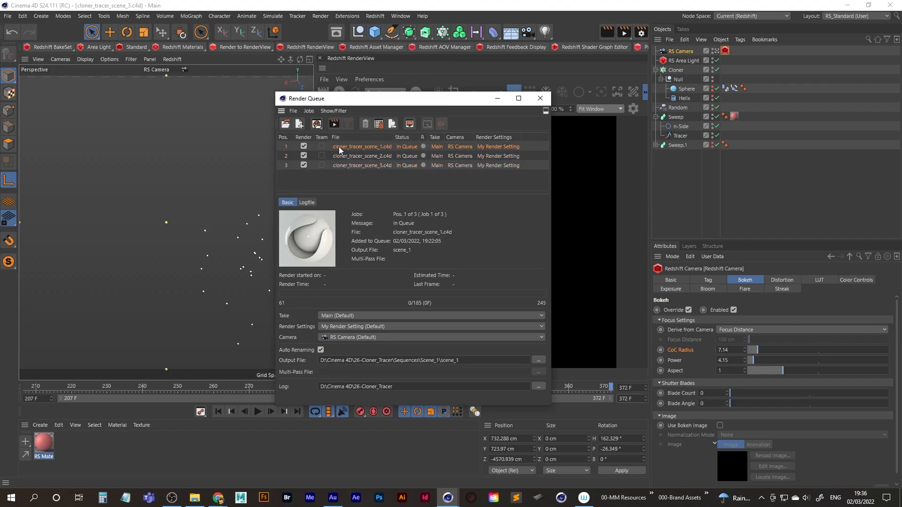
click(334, 124)
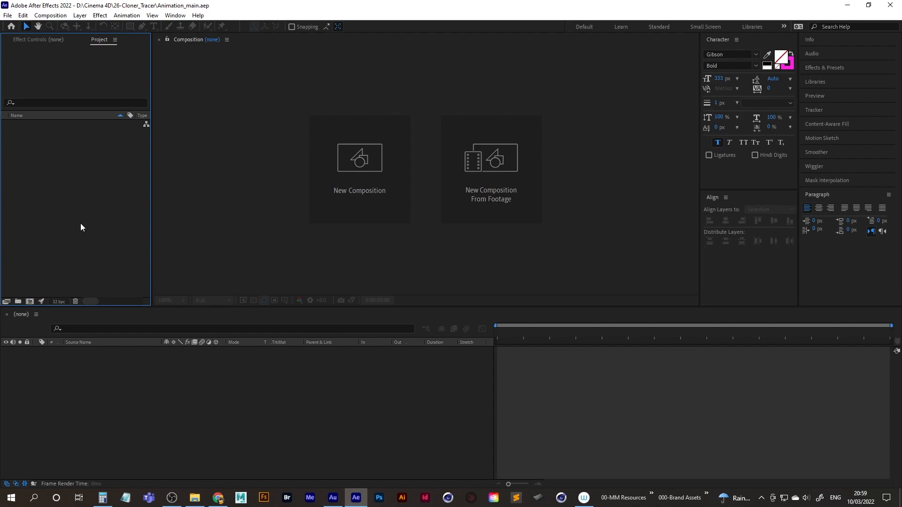
Switch to After Effects and import the scene 1 frames as a PNG sequence, starting from scene_1_0061 in Sequences\Scene_1.
double_click(70, 201)
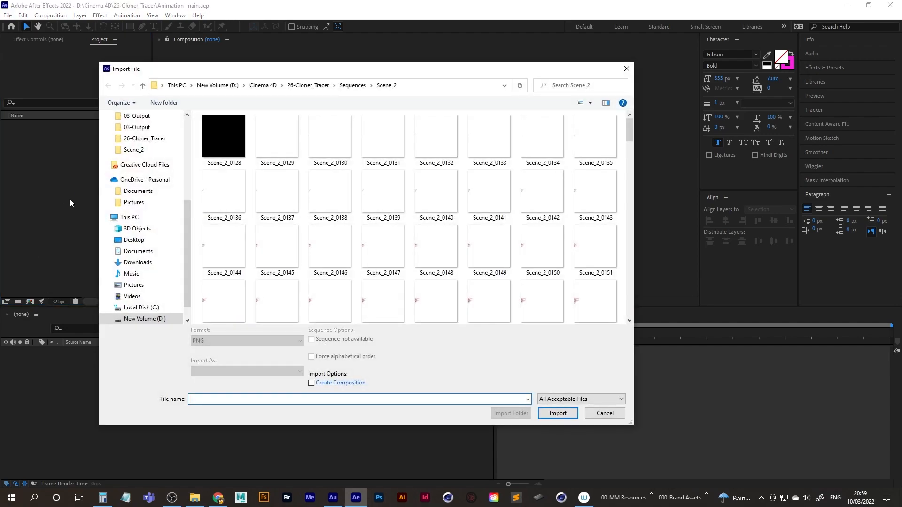
click(353, 85)
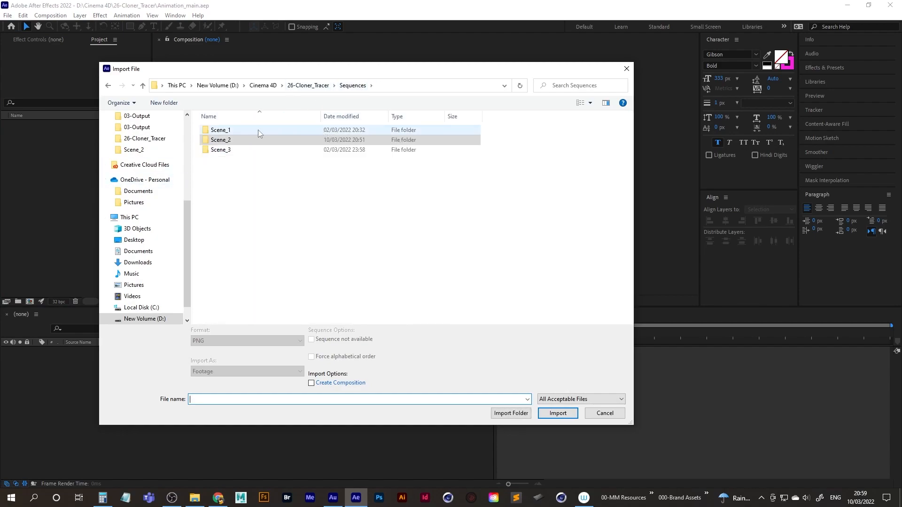
double_click(230, 130)
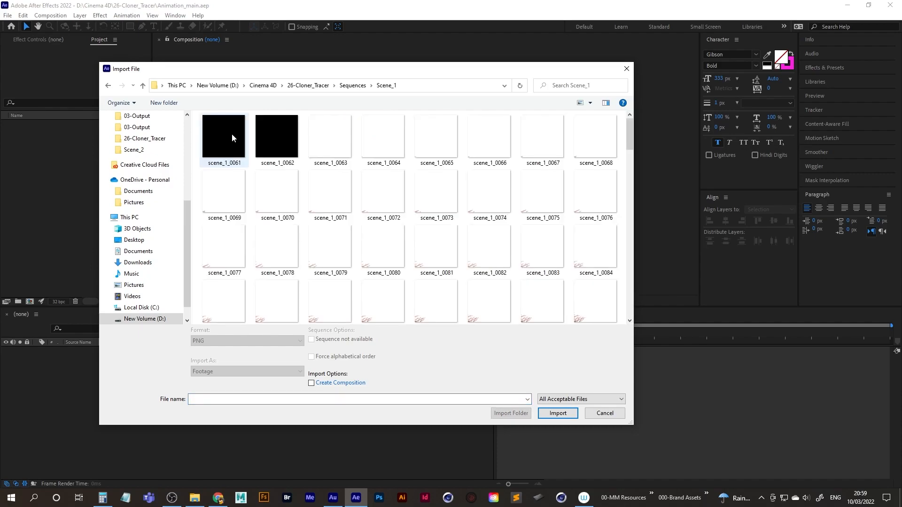
click(242, 161)
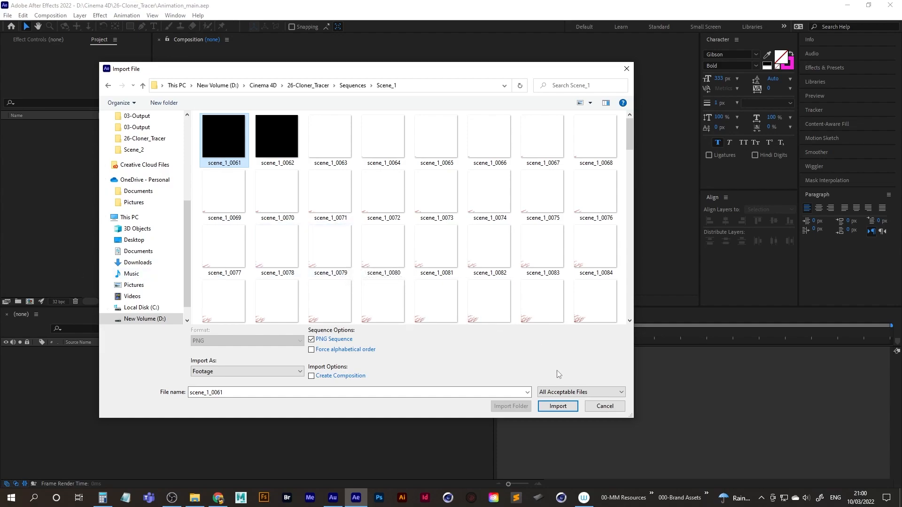
click(559, 407)
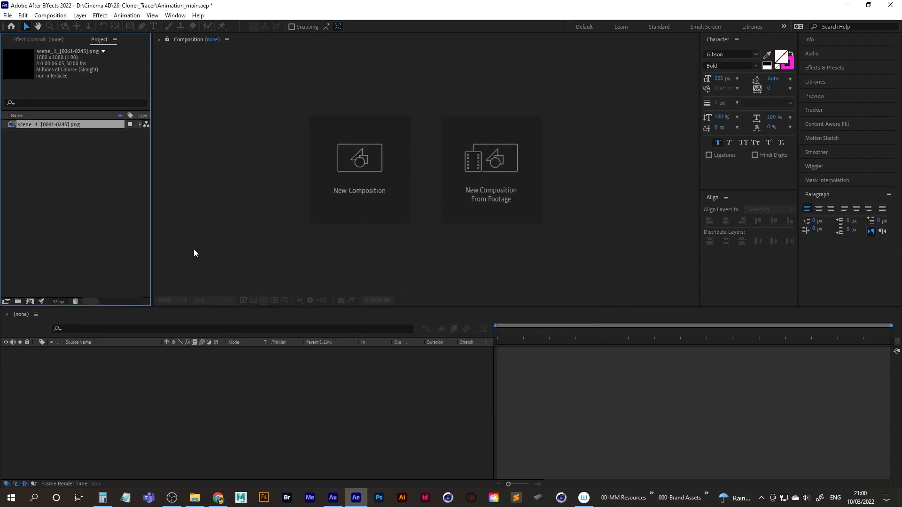
Import the scene 2 frames as a PNG sequence from the Scene_2 folder inside Sequences.
double_click(59, 166)
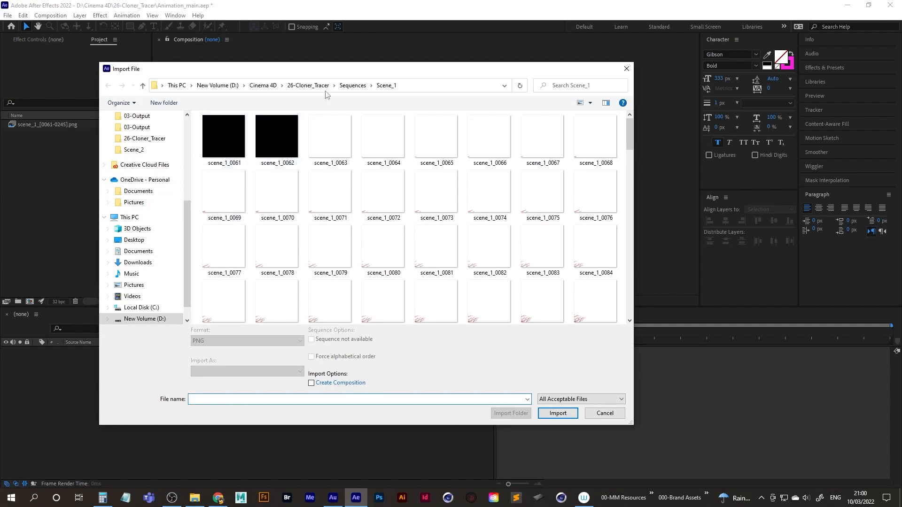
click(353, 85)
double_click(221, 136)
click(221, 136)
click(557, 407)
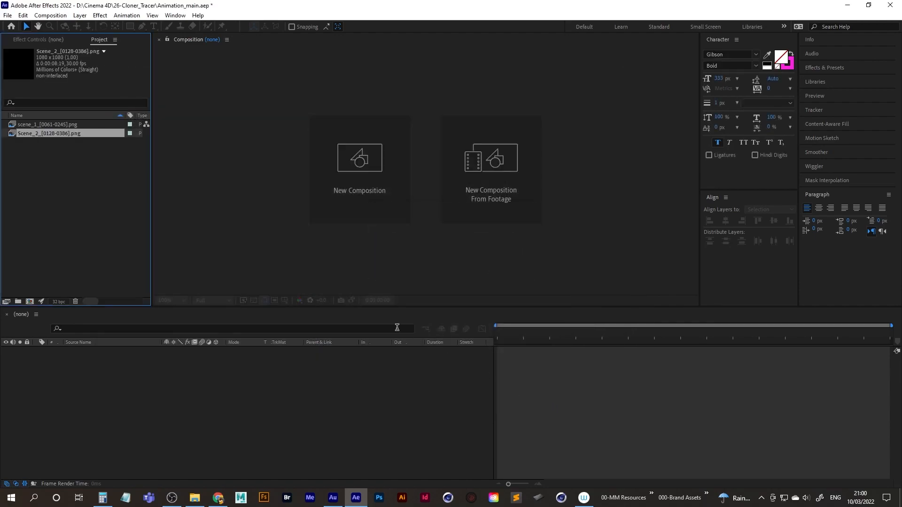
Import the sequence starting at Scene_2_0128 again as an additional footage item.
double_click(61, 183)
click(218, 144)
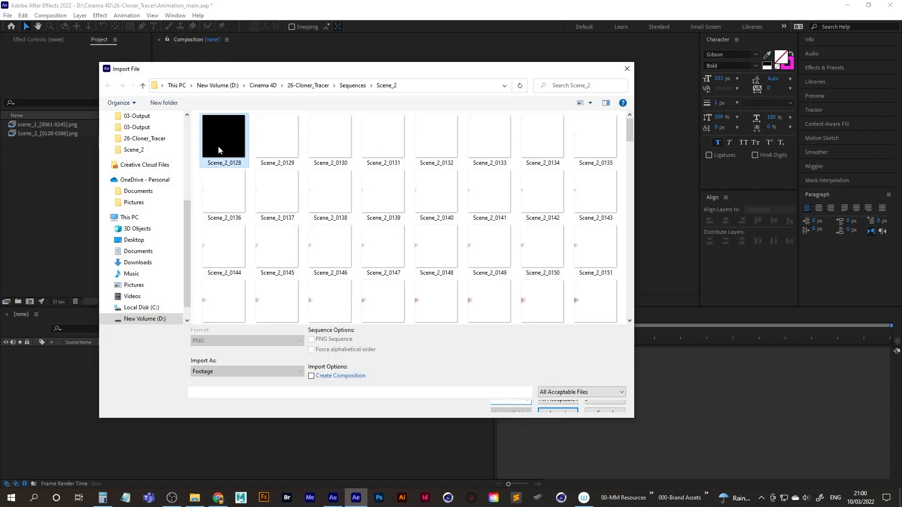
click(558, 406)
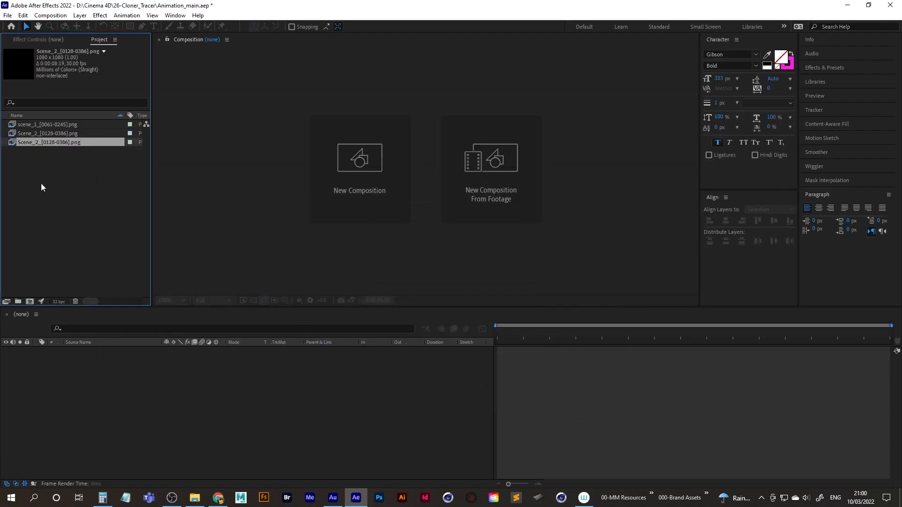
Start a new composition with a width of 1080 px and a frame rate of 30 fps.
click(91, 211)
click(51, 15)
click(73, 29)
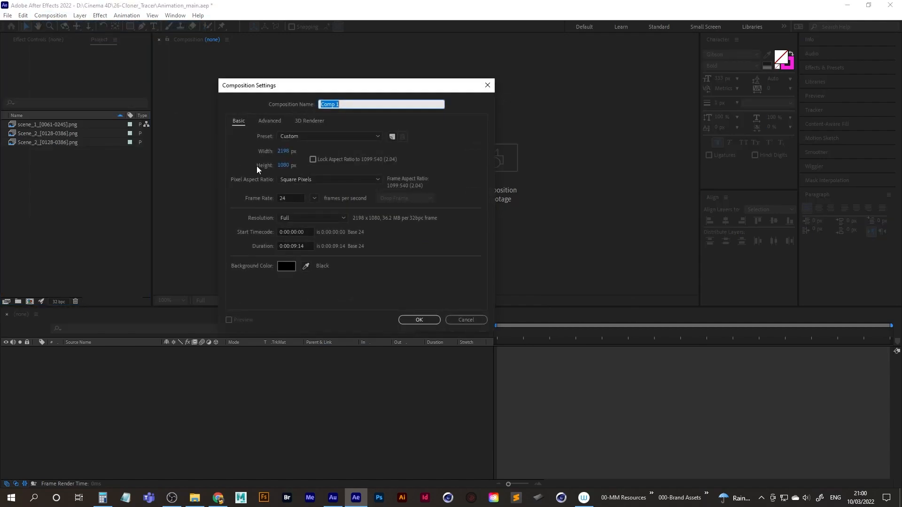
click(284, 151)
text(1080)
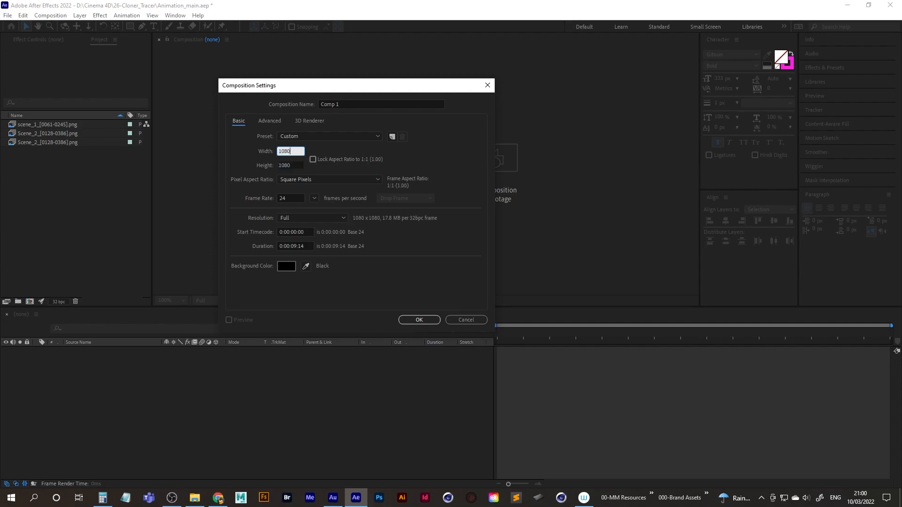
key(Tab)
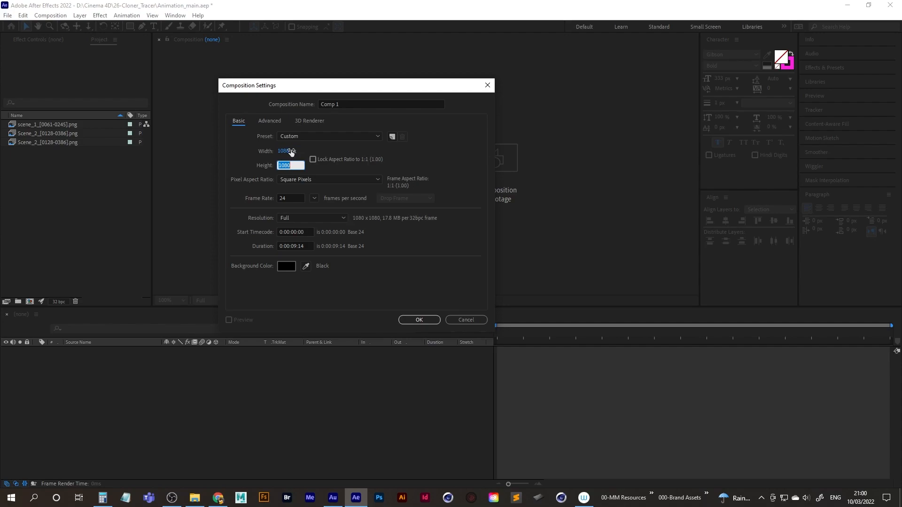
click(291, 199)
text(30)
Name the composition animation, set its duration to 0:00:20:14, and create it.
click(353, 104)
text(animation)
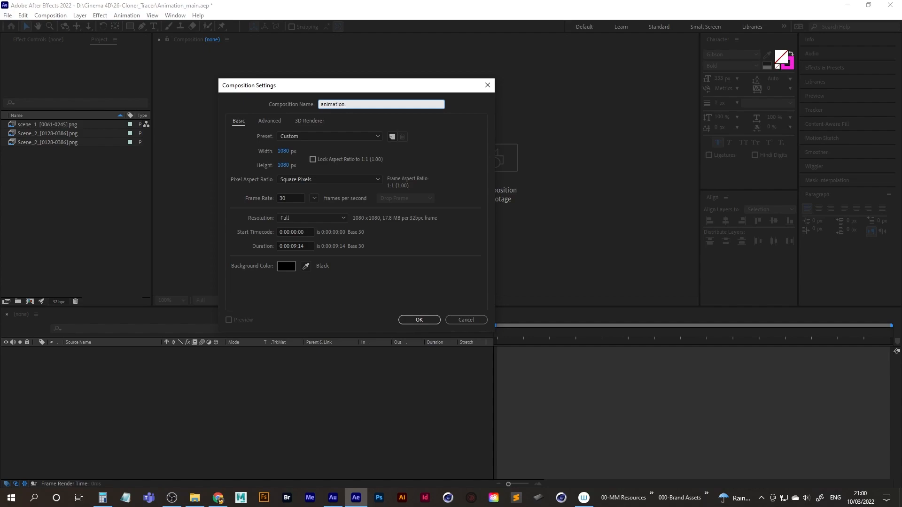
click(296, 246)
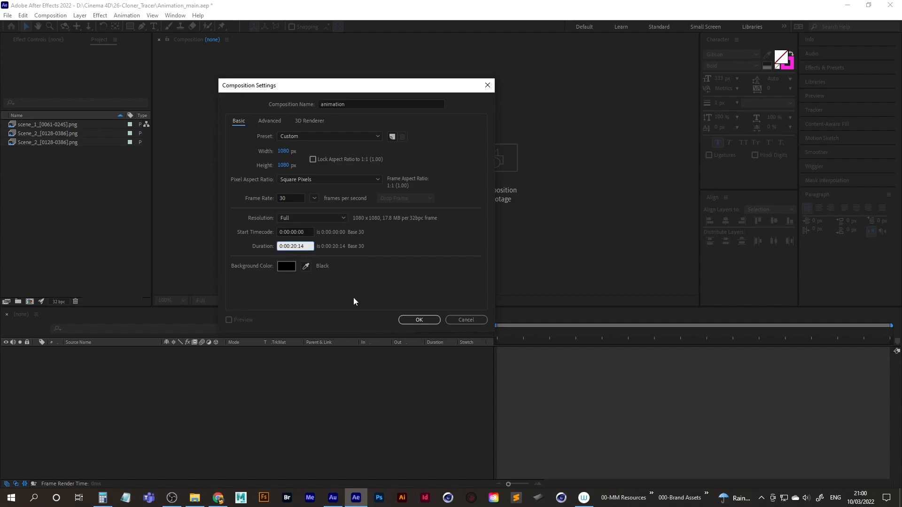
click(420, 320)
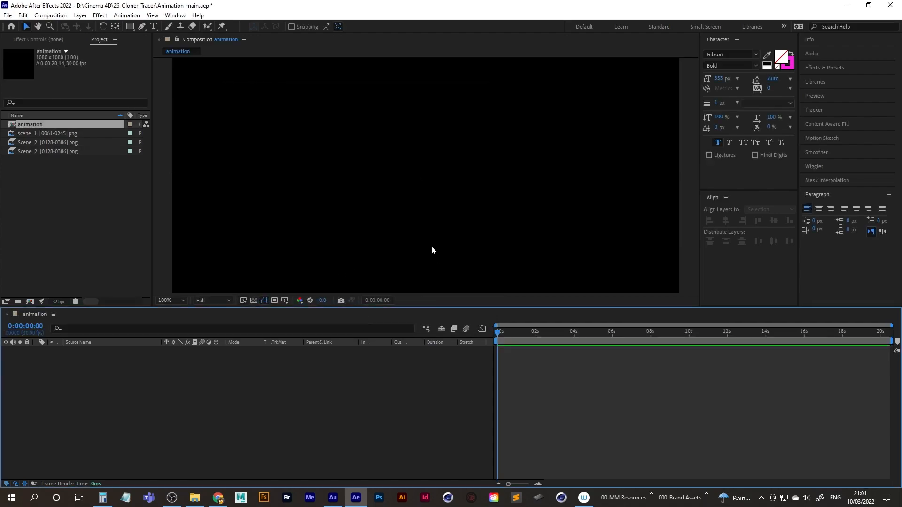
Recheck the animation composition's settings and fit the whole frame in the viewer.
key(ctrl+k)
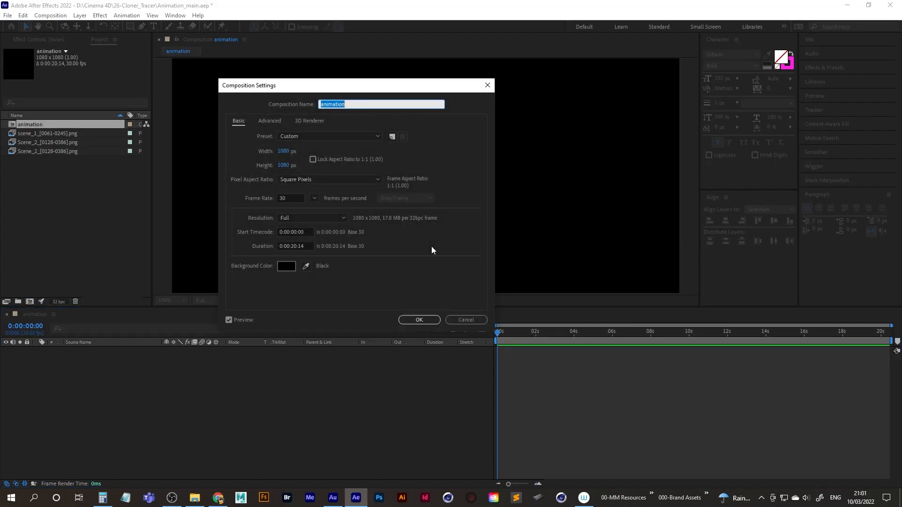
click(476, 321)
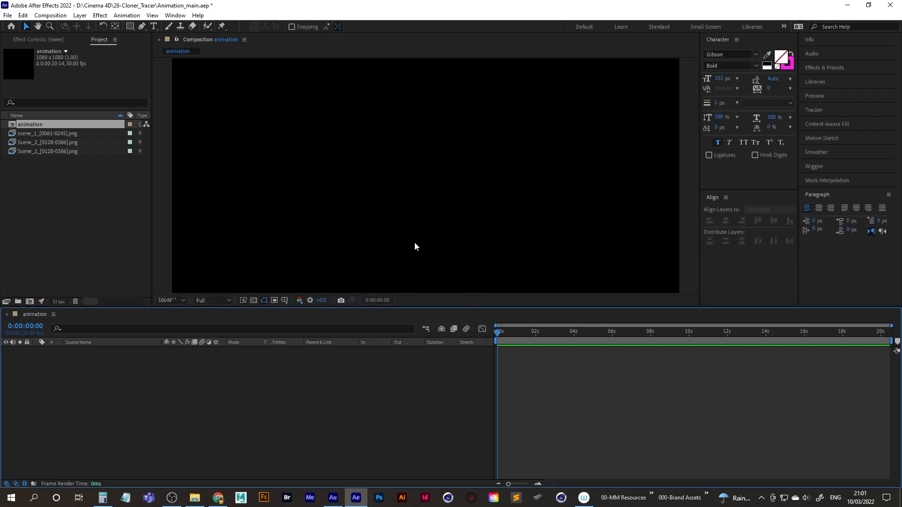
key(shift+slash)
click(172, 301)
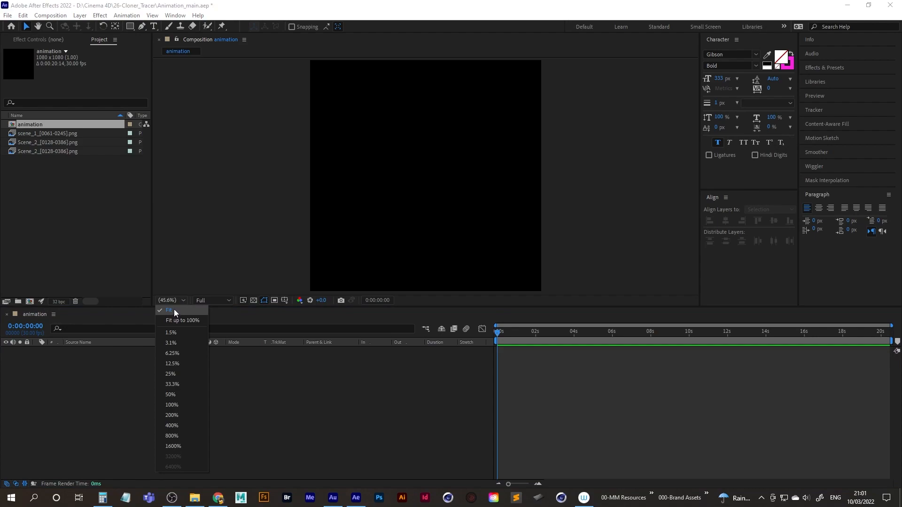
click(211, 246)
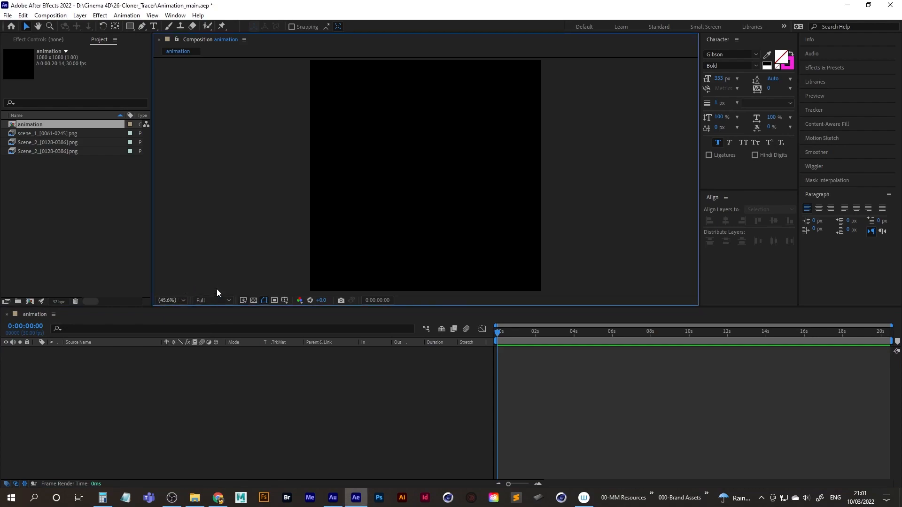
Create a composition-sized solid named BG in pale pink FBCAF5 in the animation composition.
click(77, 229)
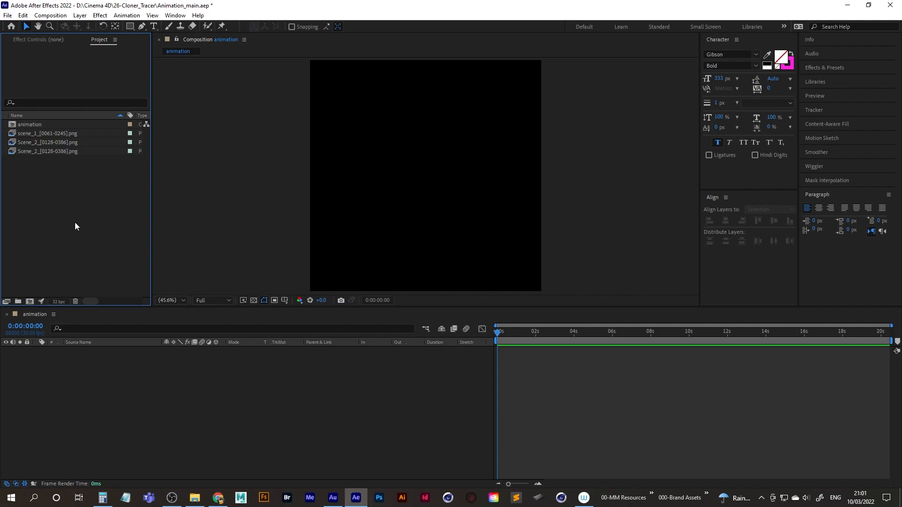
click(97, 363)
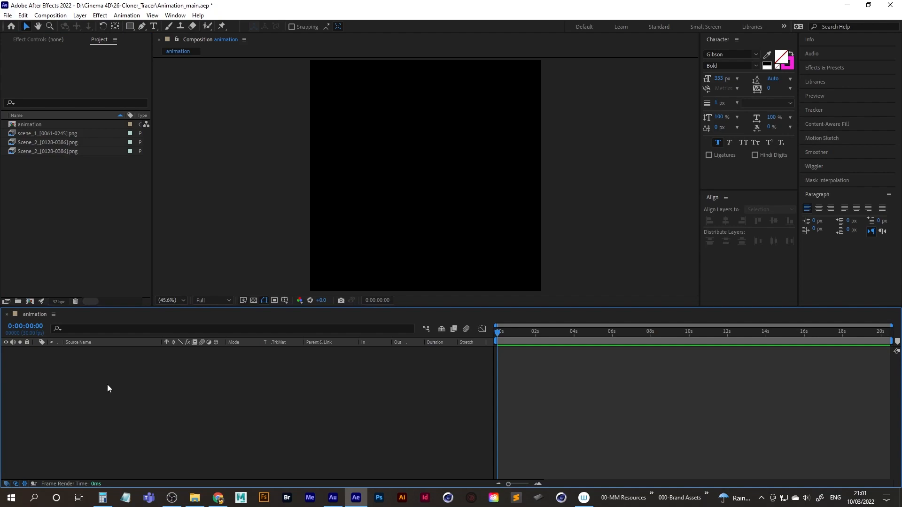
key(ctrl+y)
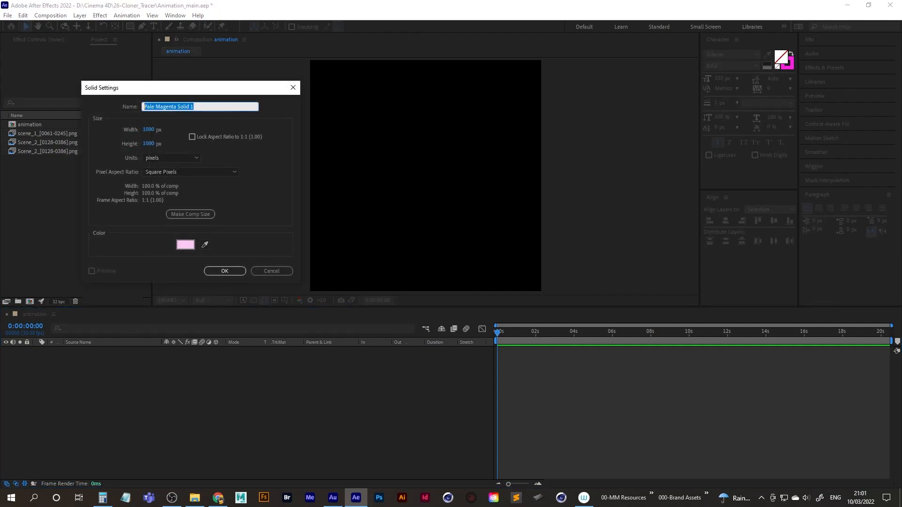
text(BG)
click(184, 247)
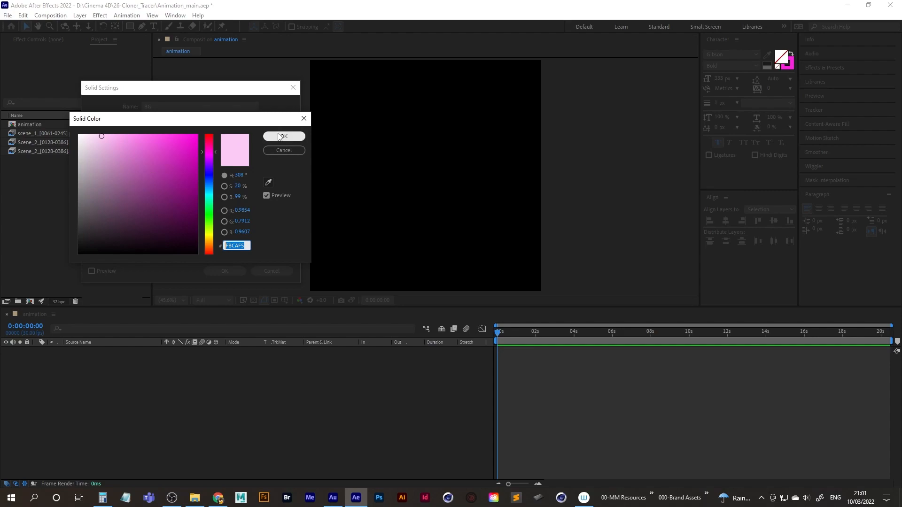
drag(238, 122, 243, 128)
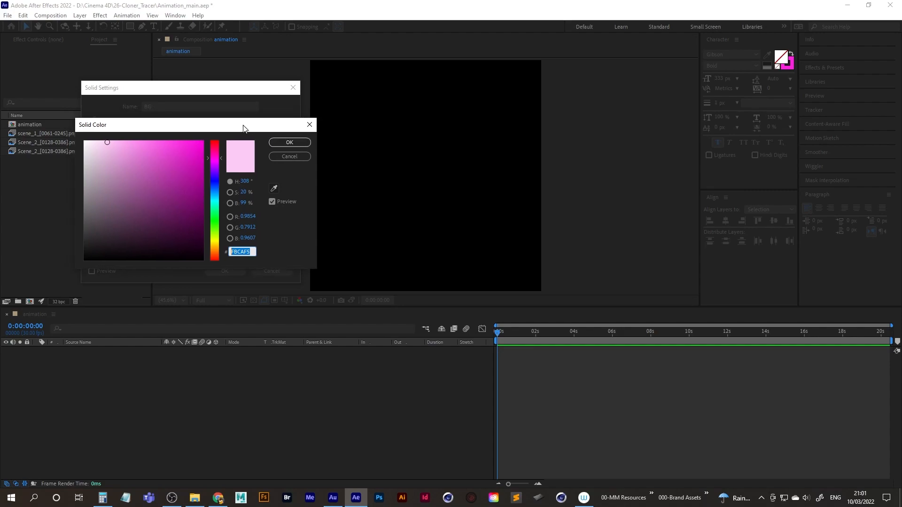
click(290, 143)
click(234, 271)
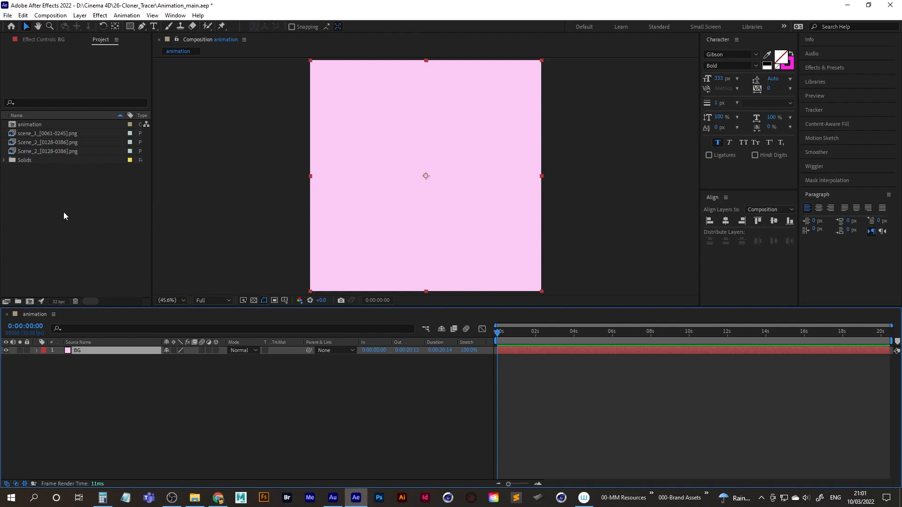
Add a point text layer reading JB near the centre of the animation composition.
click(154, 27)
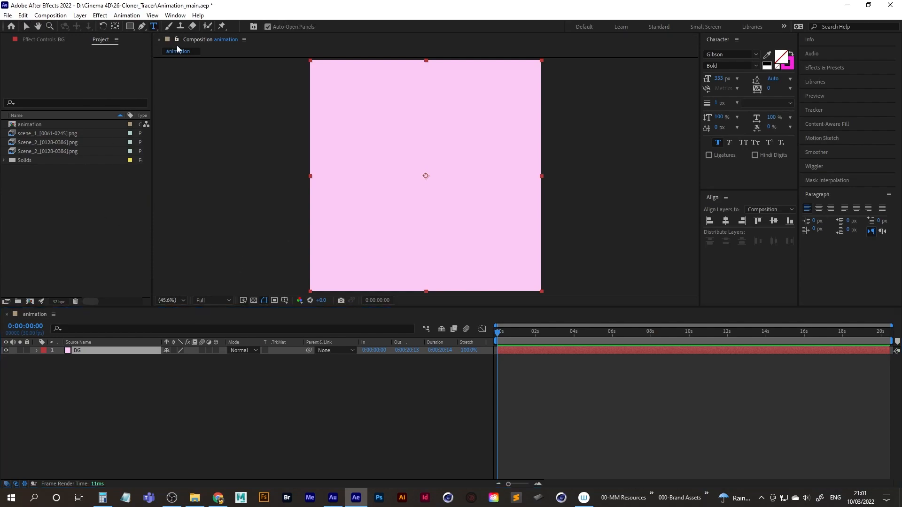
click(389, 178)
text(JB)
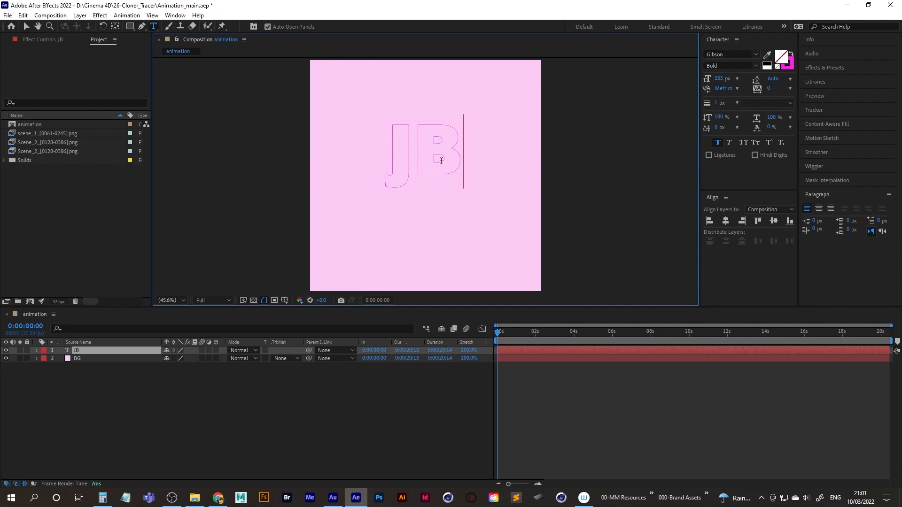
Give the JB text a solid white FFFFFF fill with no stroke.
drag(389, 151, 500, 147)
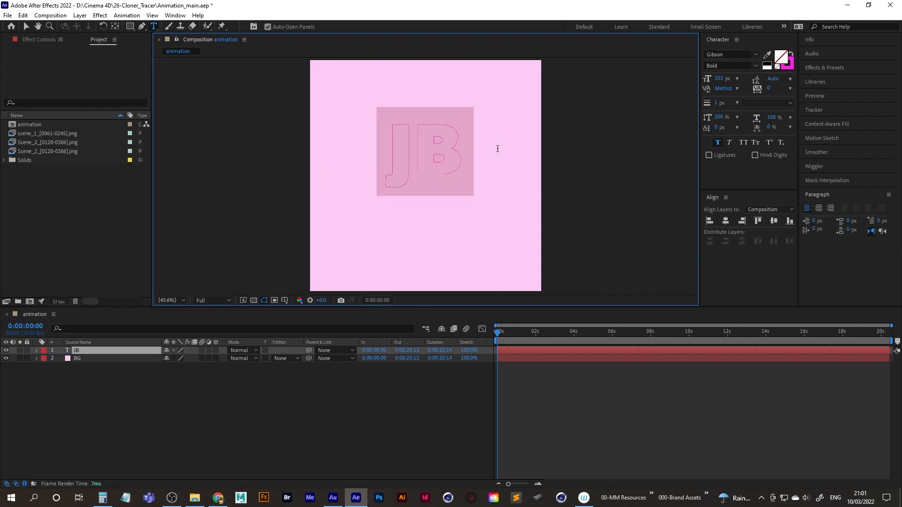
click(792, 55)
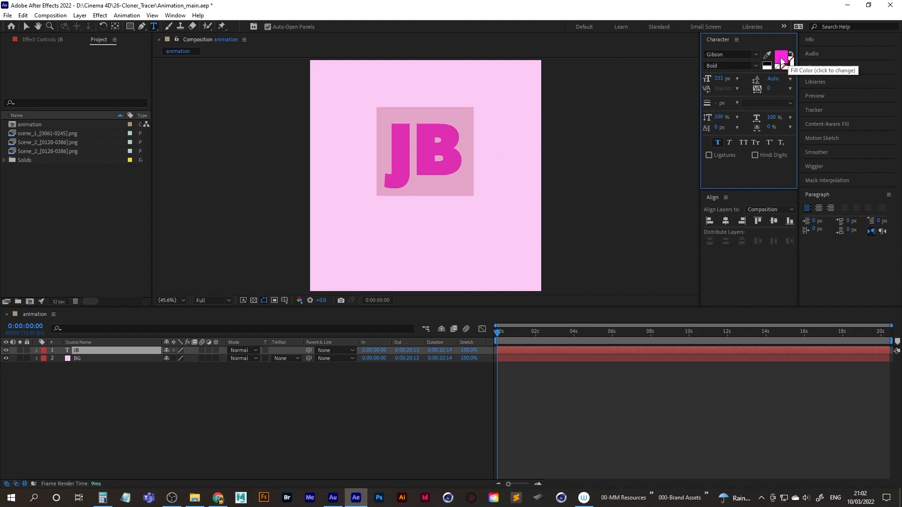
click(782, 61)
drag(147, 179, 71, 133)
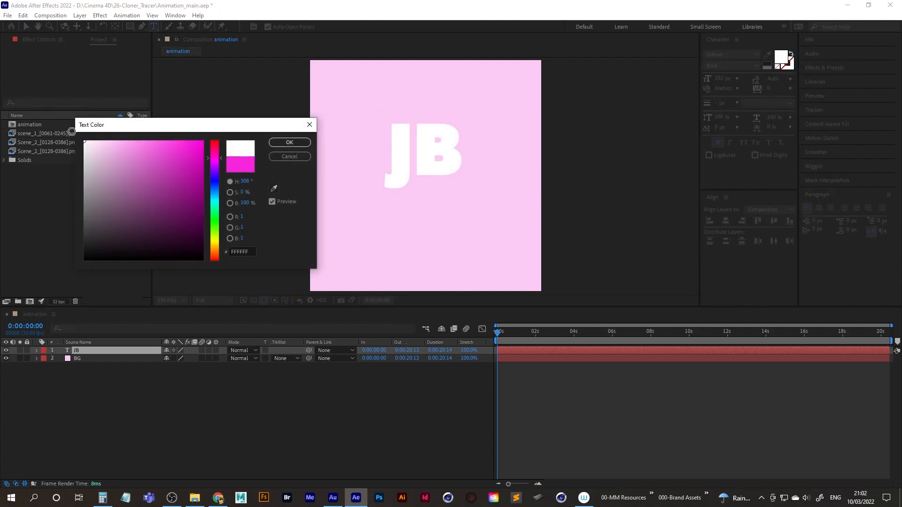
click(282, 143)
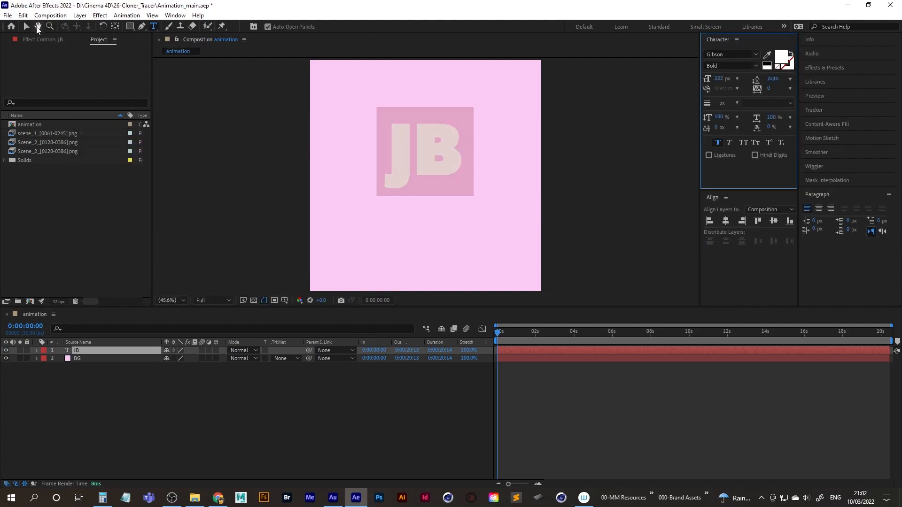
Centre the JB text horizontally and vertically in the composition and move its anchor point to the text's centre.
click(27, 26)
drag(437, 164, 438, 179)
click(726, 221)
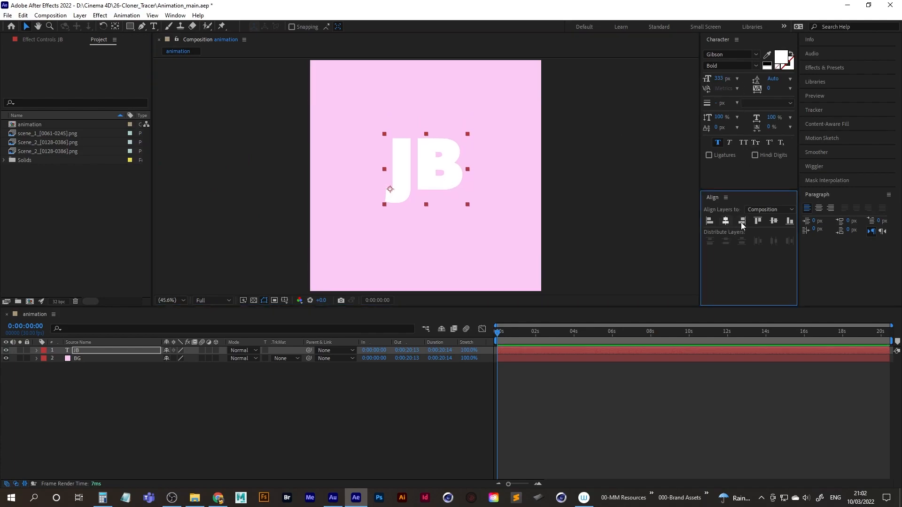
click(774, 220)
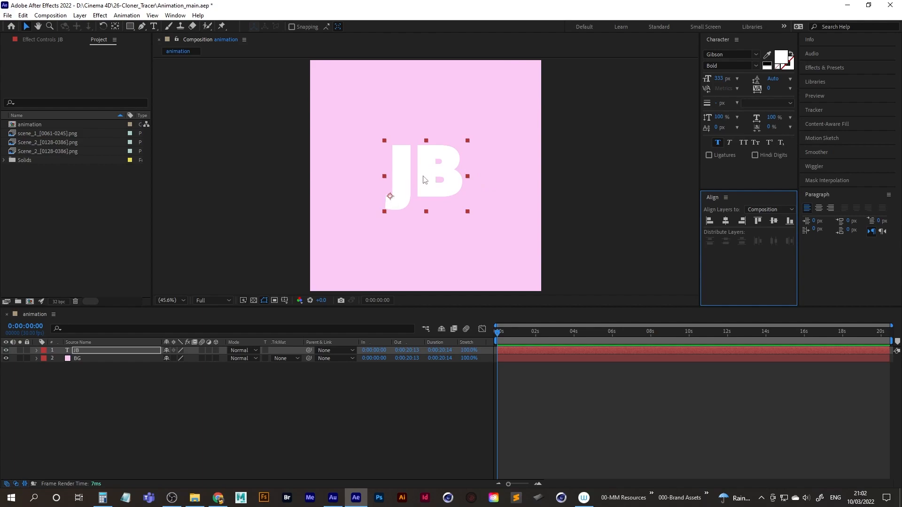
double_click(116, 29)
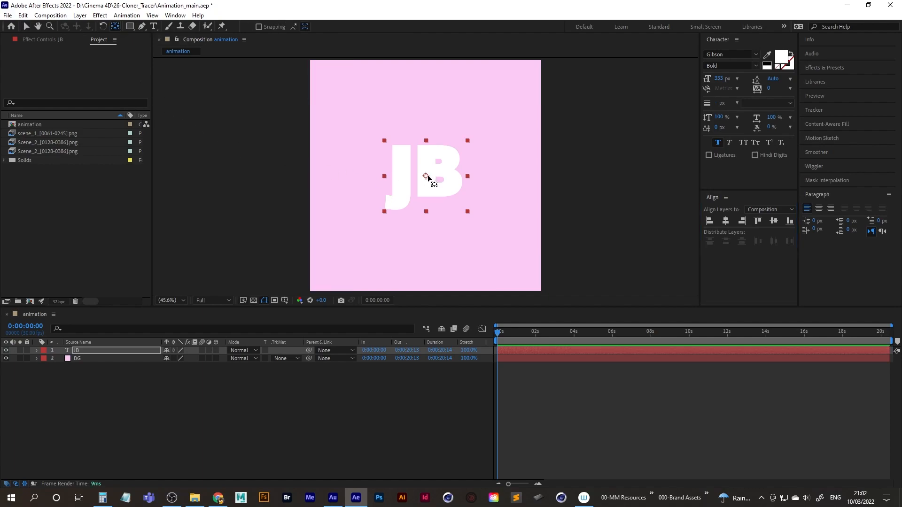
click(727, 221)
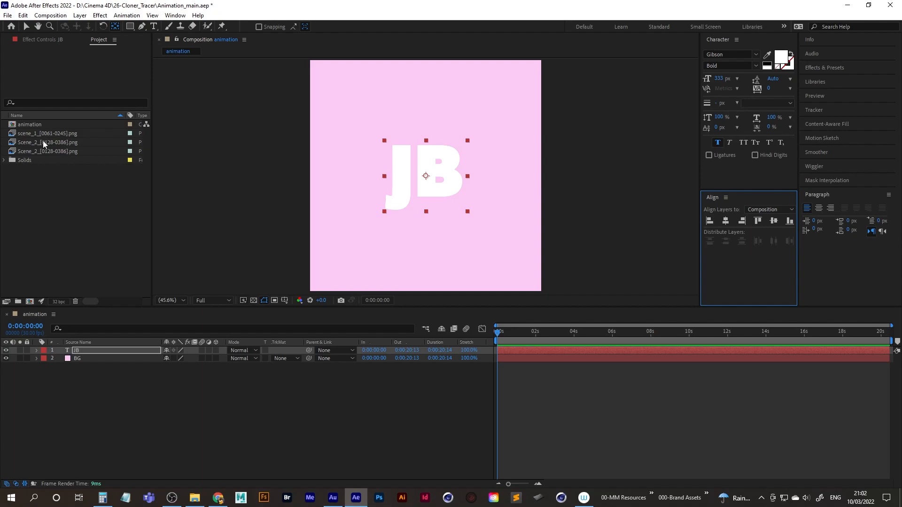
Delete the duplicate Scene_2 footage from the project and import the Scene_3 PNG sequence starting at Scene_3_0207.
click(55, 151)
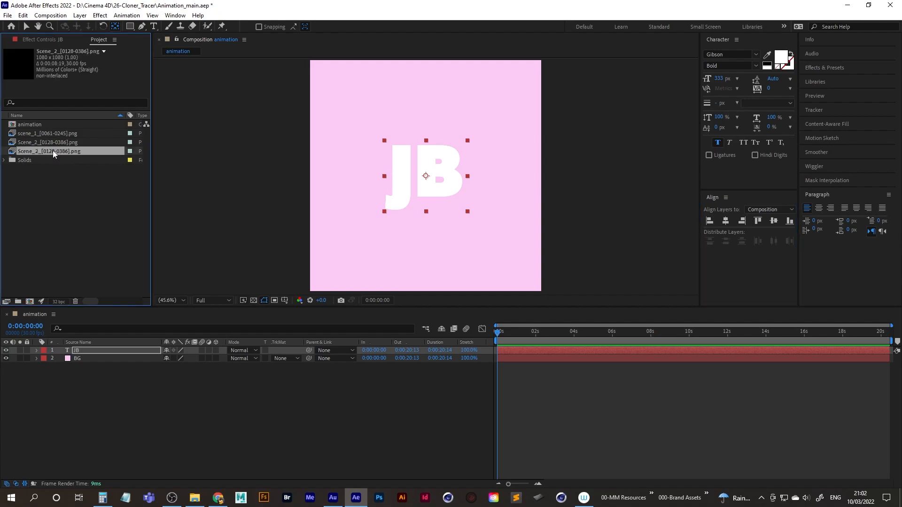
key(Delete)
key(ctrl+i)
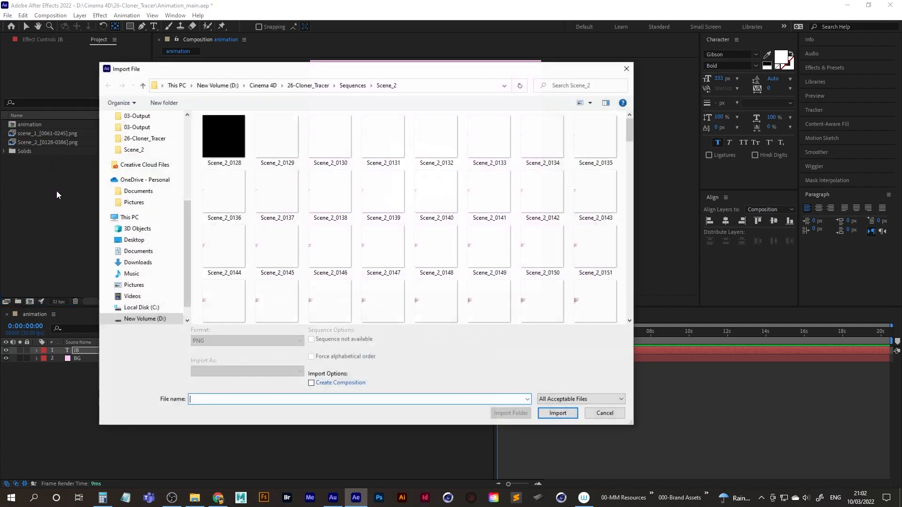
click(353, 85)
double_click(221, 147)
click(227, 149)
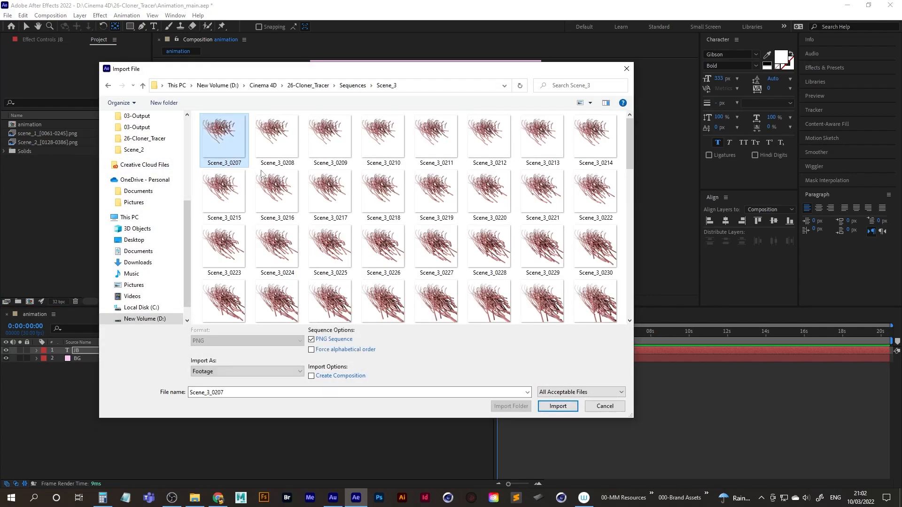
click(558, 413)
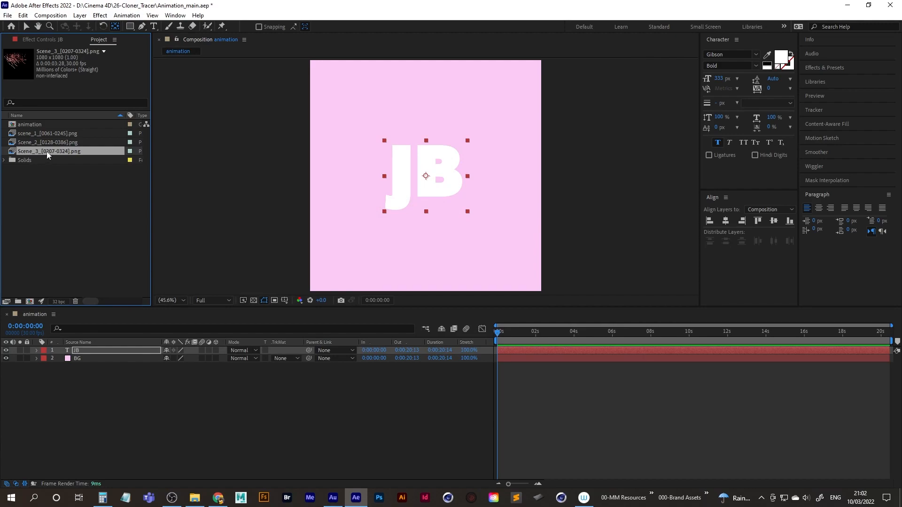
Place the Scene_3 sequence above the JB text layer and shift it towards the frame's upper-left corner.
drag(42, 150, 103, 350)
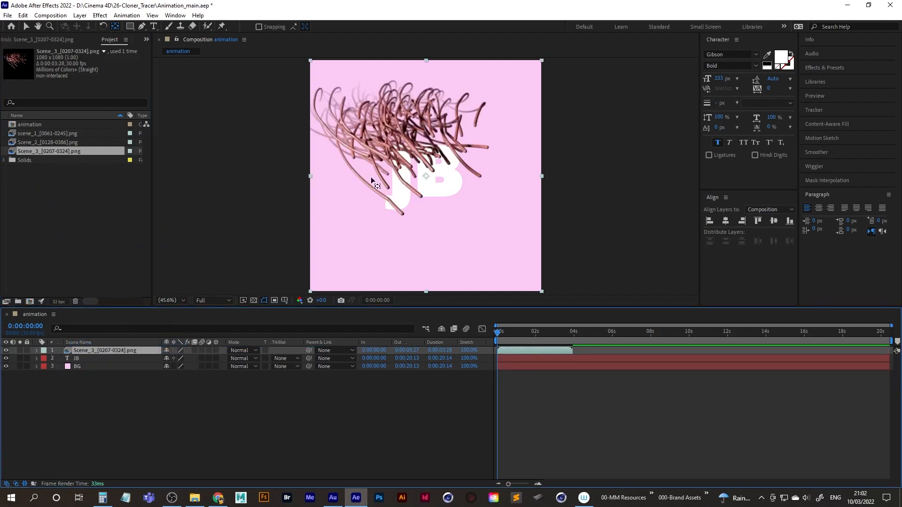
mouse_move(498, 334)
mouse_down()
mouse_move(527, 335)
mouse_move(495, 334)
mouse_up()
key(v)
drag(406, 155, 372, 123)
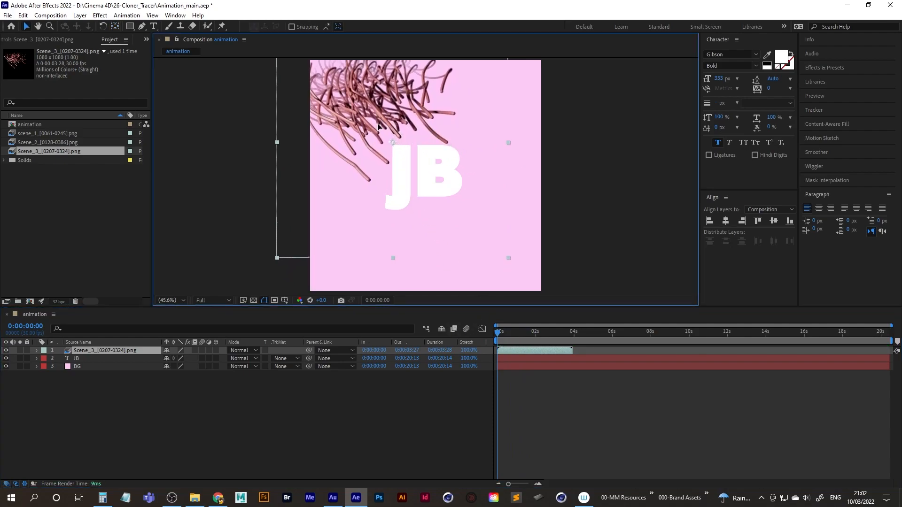
mouse_move(498, 334)
mouse_down()
mouse_move(525, 332)
mouse_move(487, 334)
mouse_up()
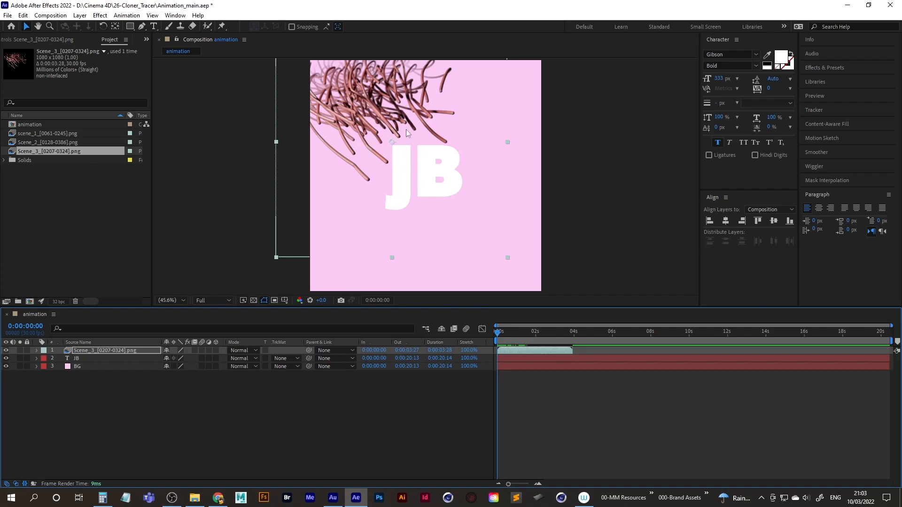
Duplicate the JB text layer and bring the copy to the top of the layer stack.
click(84, 359)
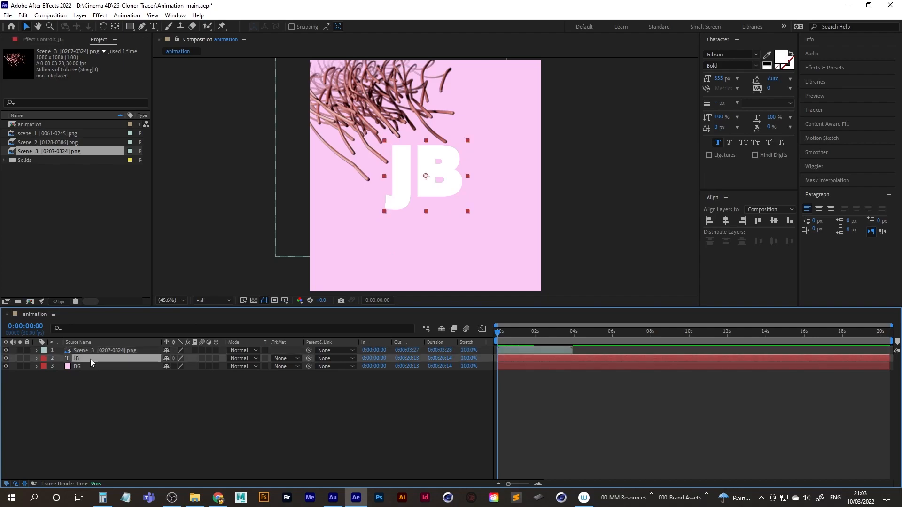
key(ctrl+d)
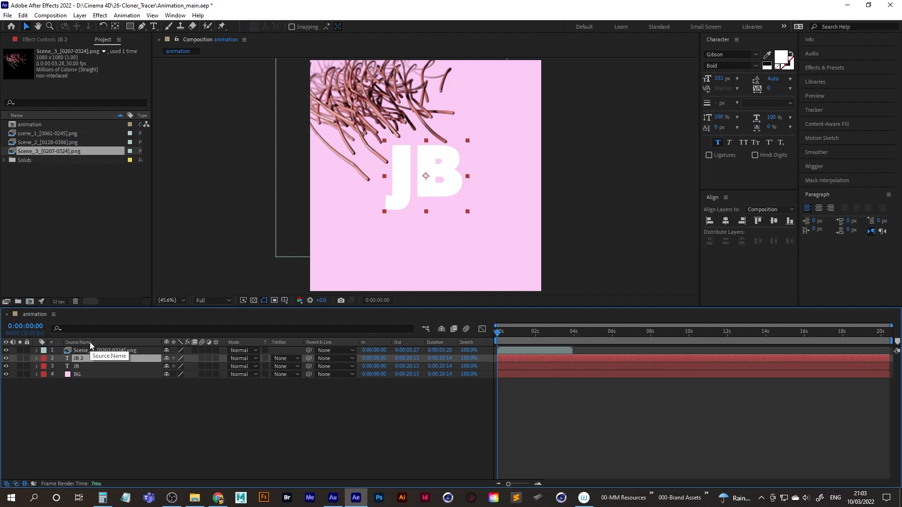
key(ctrl+shift+bracketright)
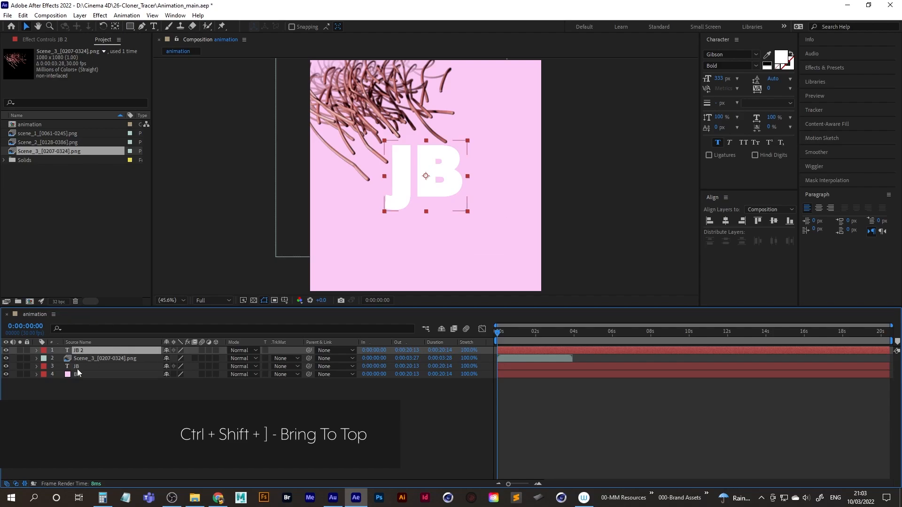
Set the Scene_3 layer's track matte to Alpha Matte "JB 2" and scrub the start of the animation.
click(89, 359)
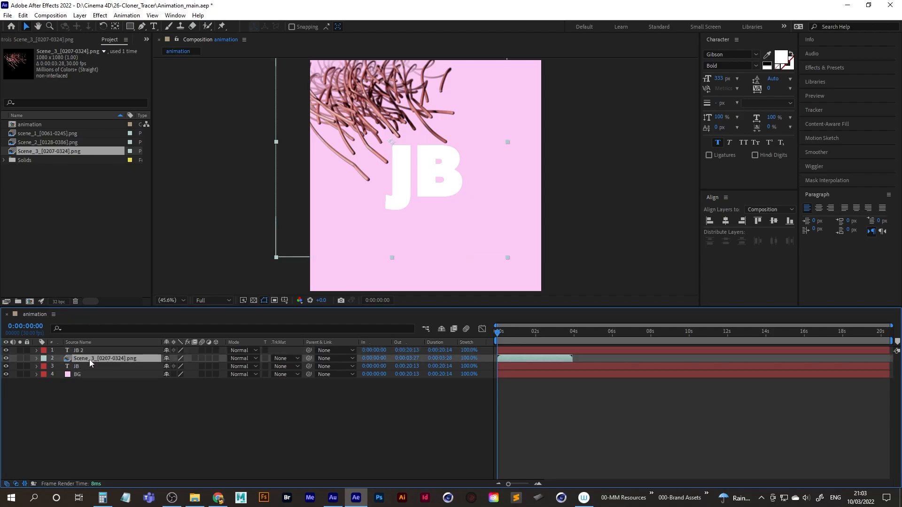
click(286, 359)
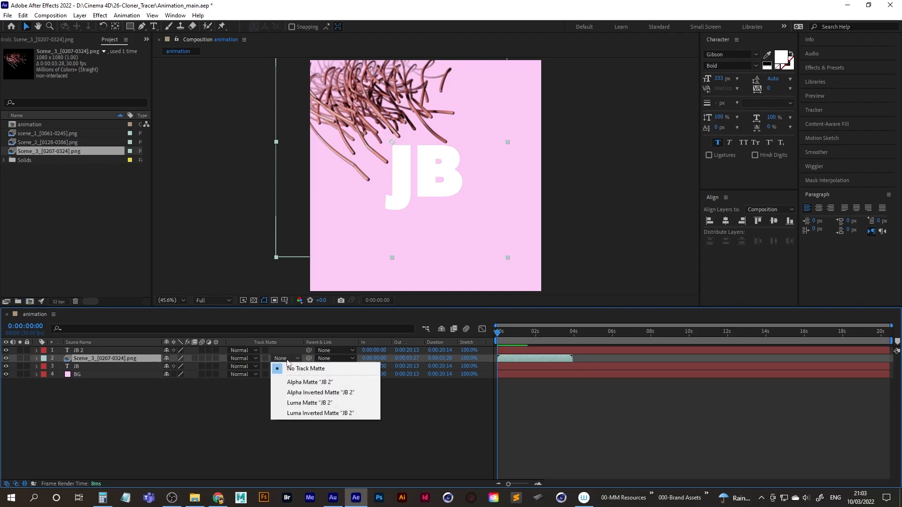
click(310, 382)
mouse_move(502, 338)
mouse_down()
mouse_move(527, 335)
mouse_move(490, 341)
mouse_up()
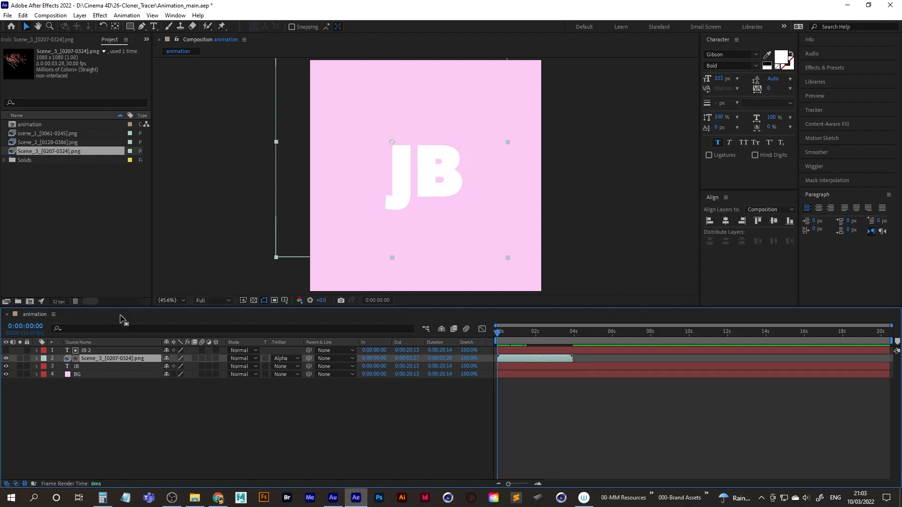
Duplicate the lower JB text layer as JB_Stroke_1 and give it a purple label.
click(84, 366)
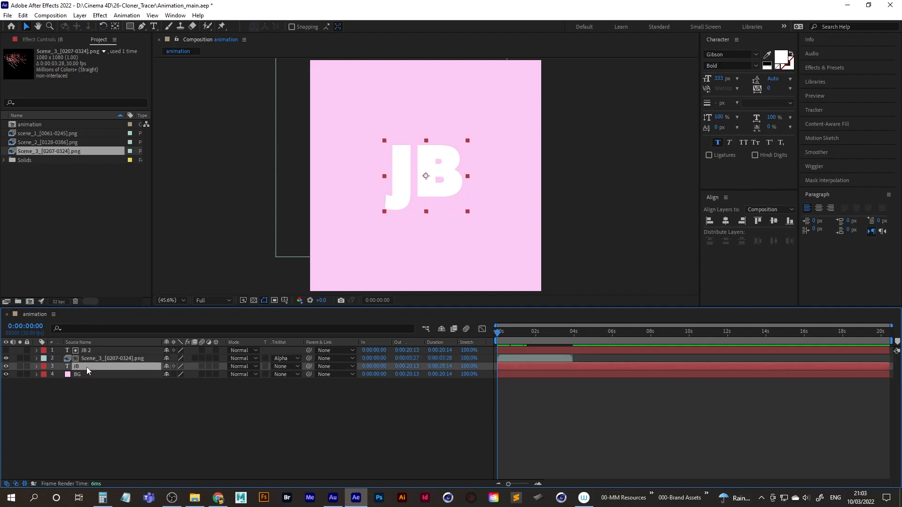
key(ctrl+d)
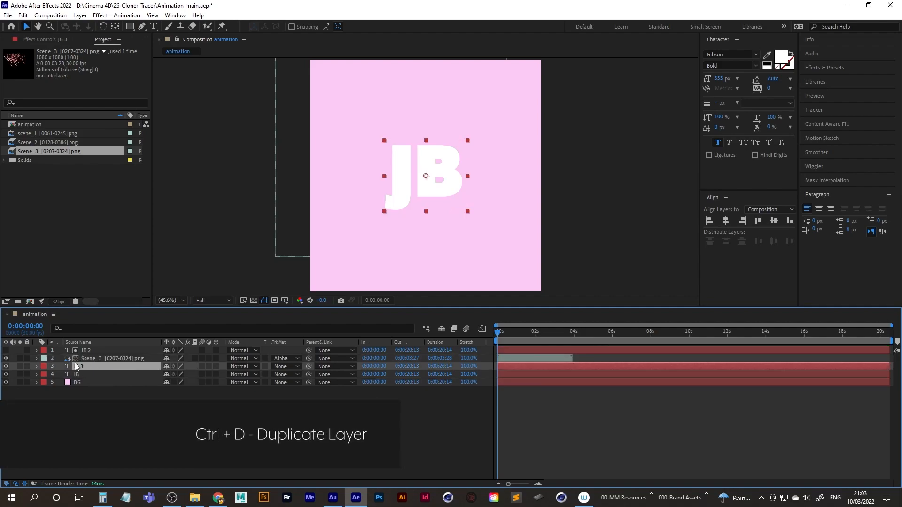
key(Return)
text(Stroke_1)
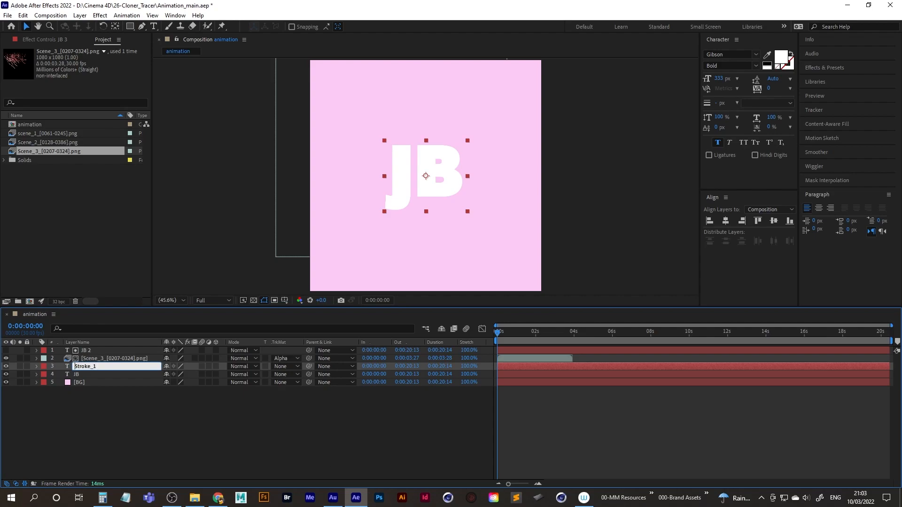
key(Home)
text(JB_)
key(Return)
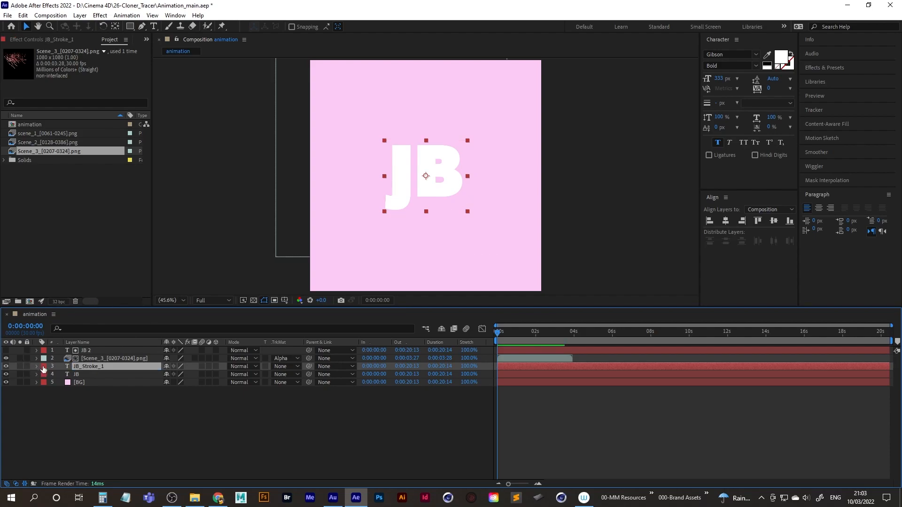
click(43, 367)
click(51, 301)
Change the JB_Stroke_1 text to no fill with a magenta F121D7 stroke.
double_click(66, 367)
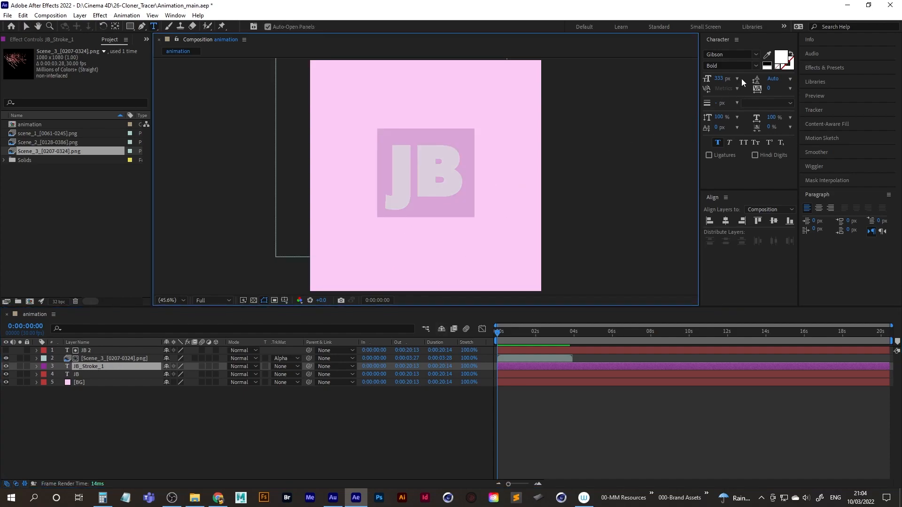
click(792, 56)
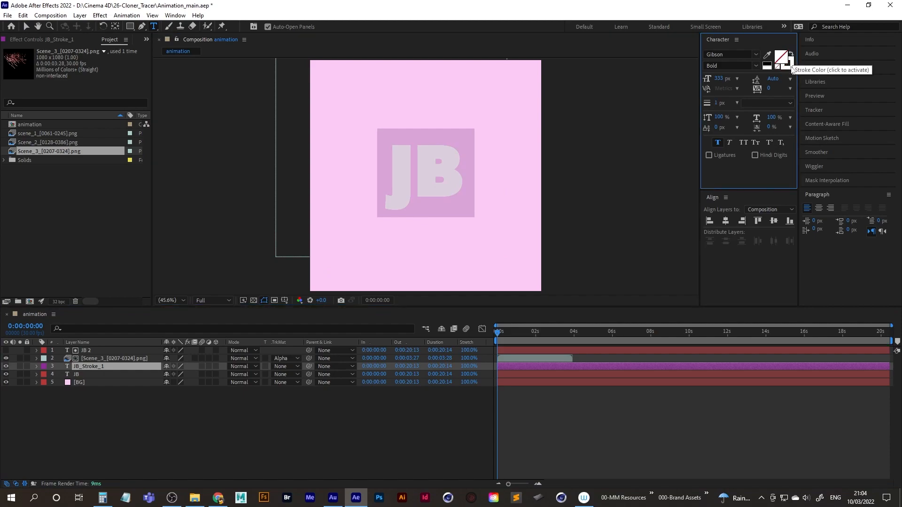
click(790, 66)
click(789, 66)
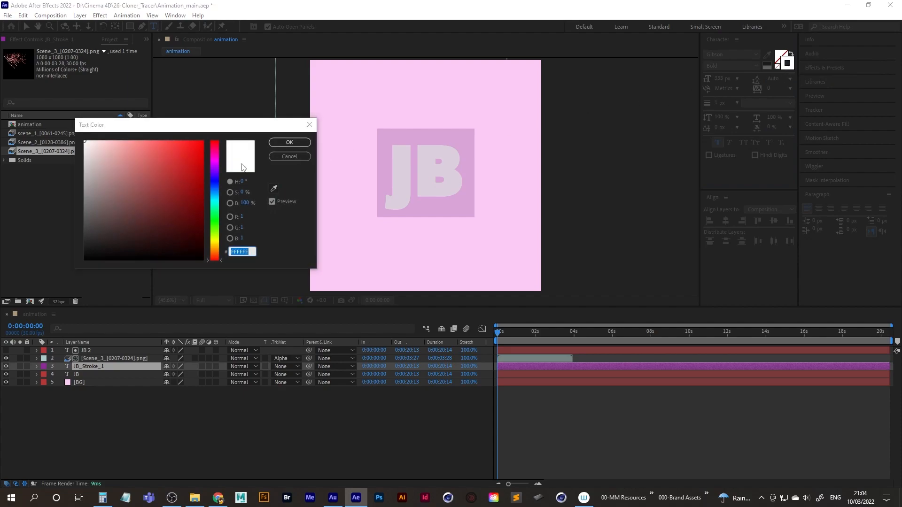
click(273, 188)
click(348, 232)
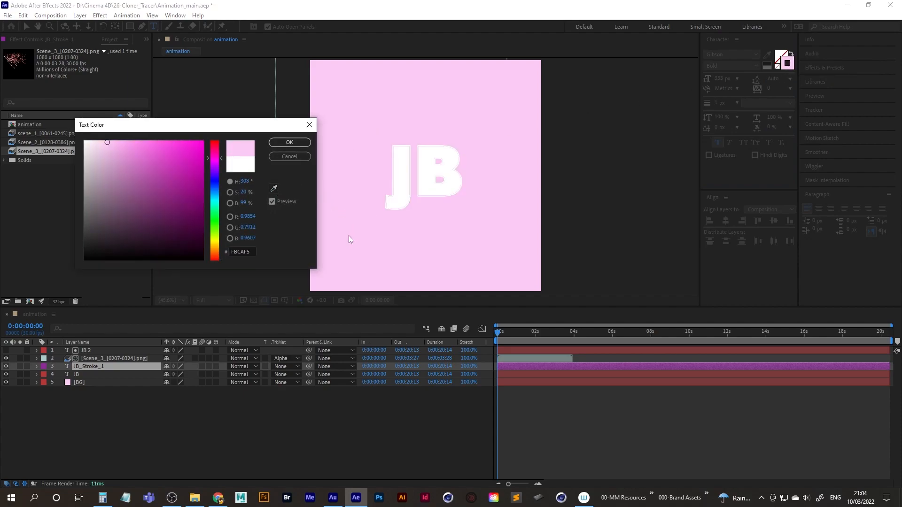
click(156, 144)
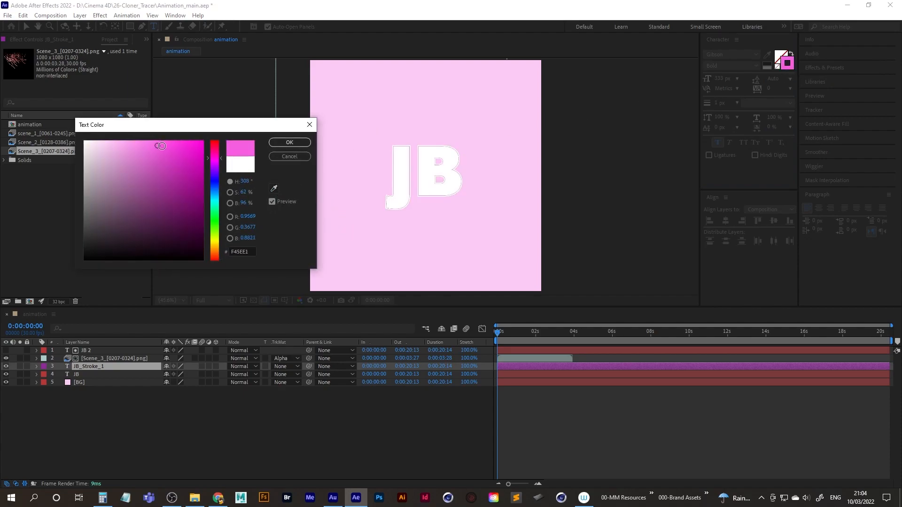
click(178, 146)
click(187, 147)
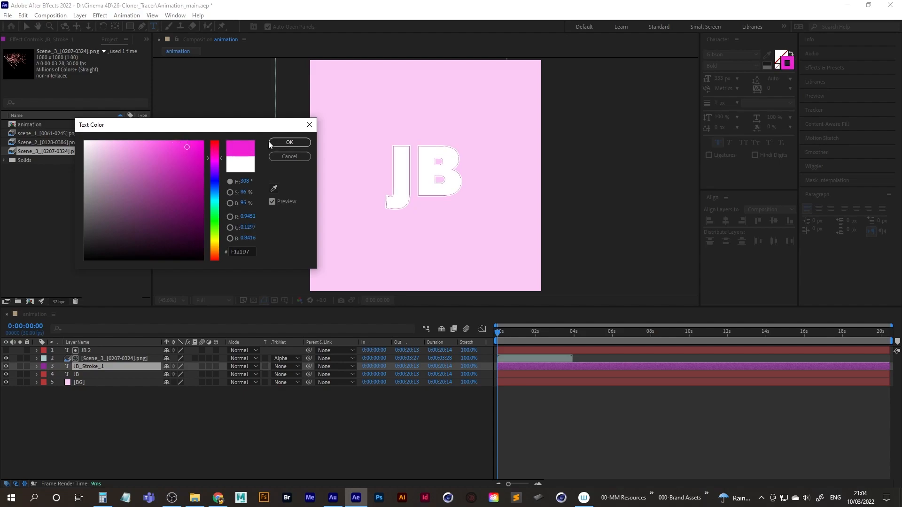
click(289, 142)
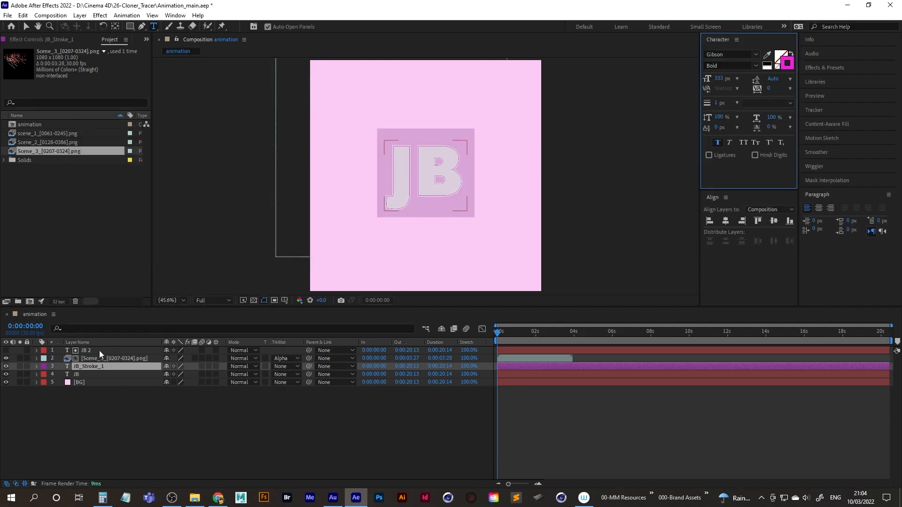
click(85, 367)
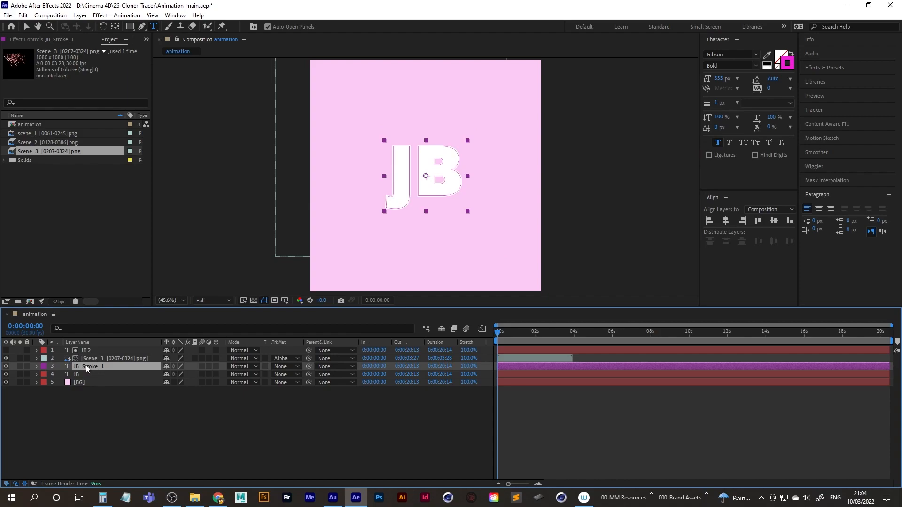
Keyframe the JB_Stroke_1 layer's scale at 0% at the start and 133% at 0:00:00:18.
key(s)
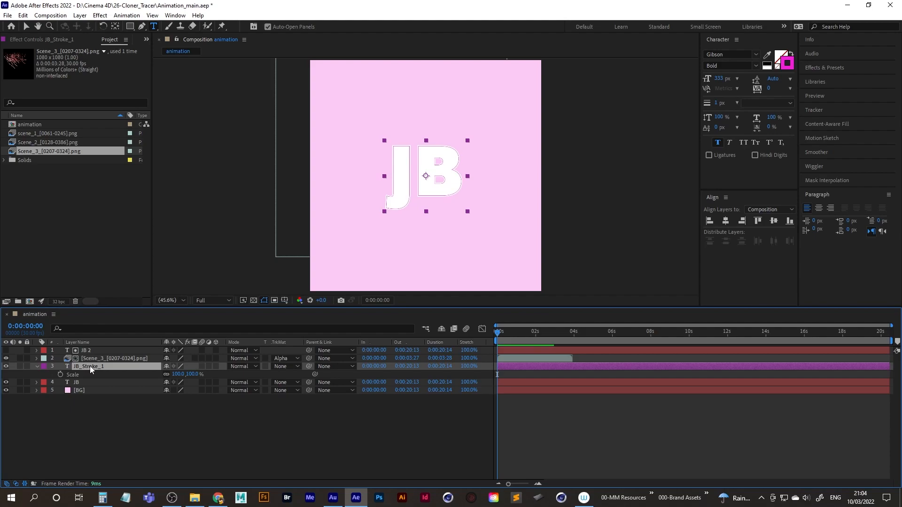
drag(176, 374, 177, 374)
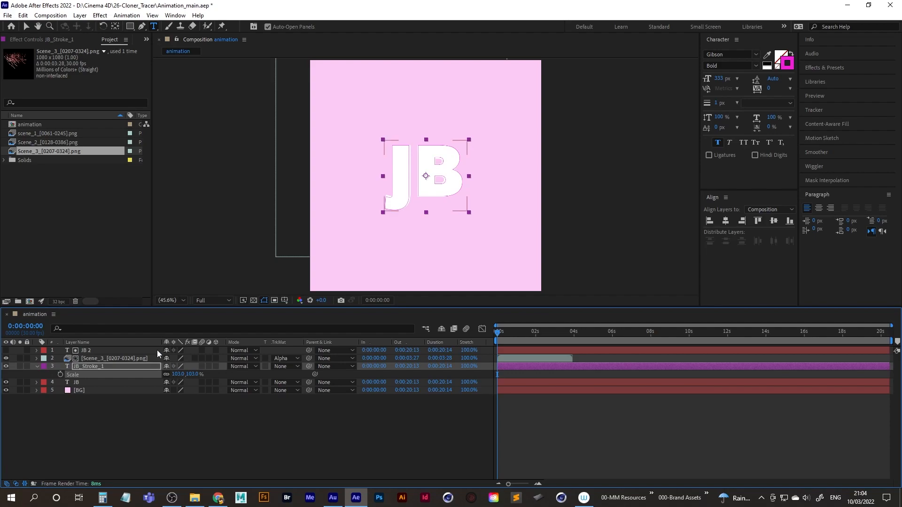
click(175, 375)
text(0)
key(Return)
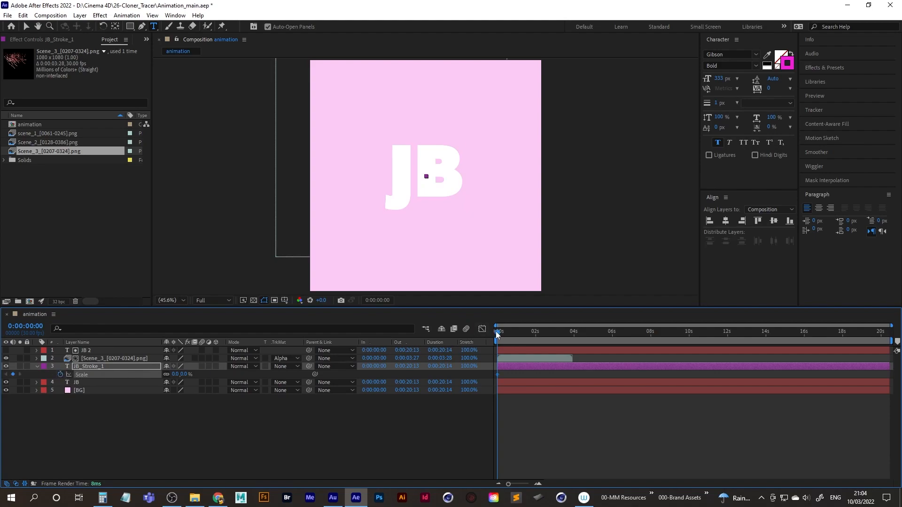
drag(497, 332, 508, 334)
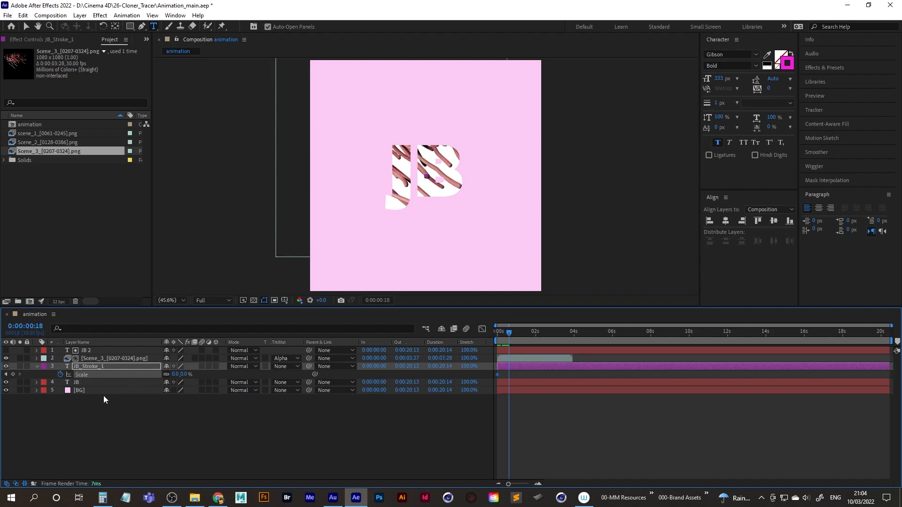
drag(177, 376, 237, 379)
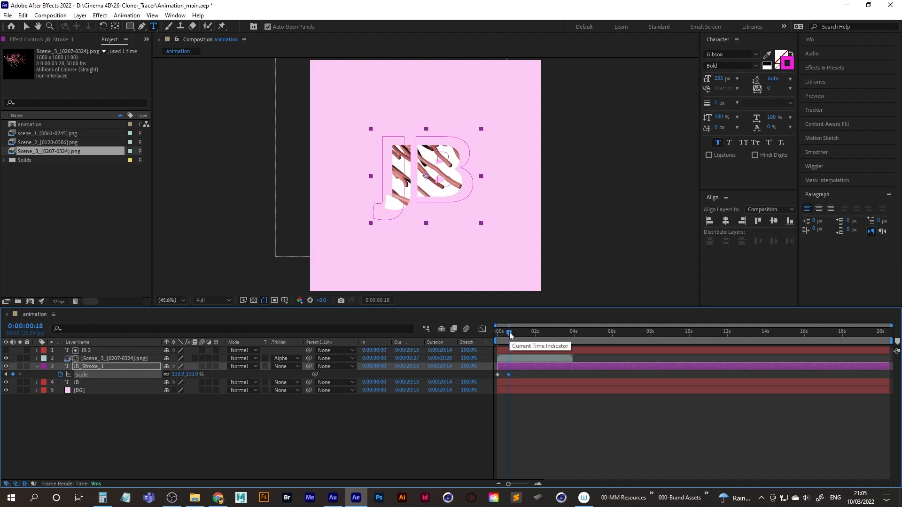
Add a 100% scale keyframe on JB_Stroke_1 at 0:00:01:00.
drag(509, 334, 517, 336)
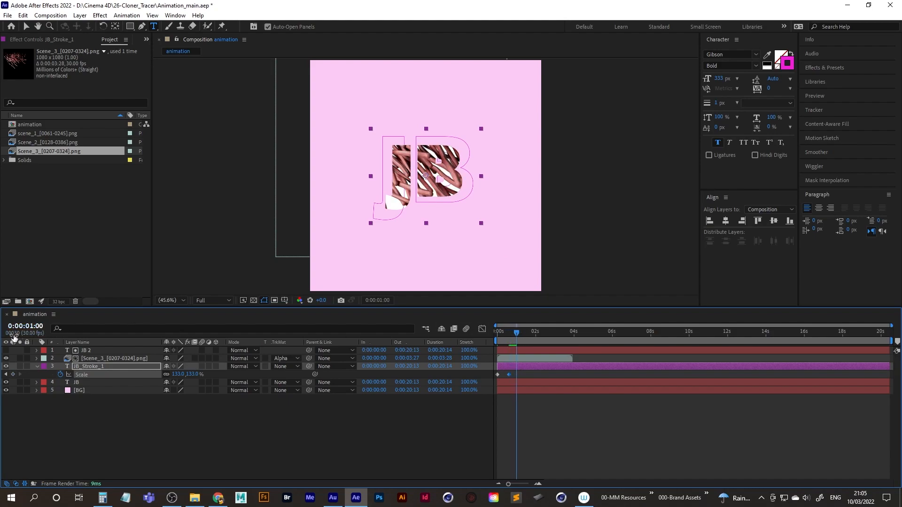
click(178, 374)
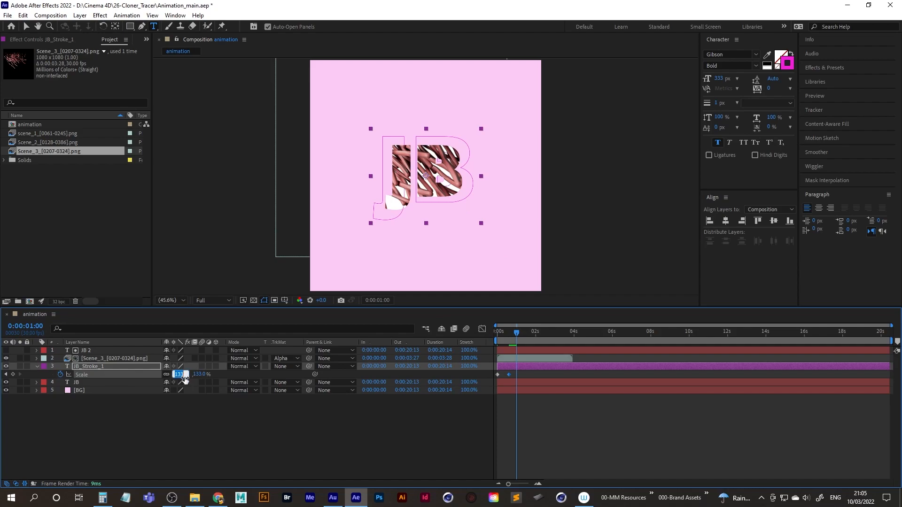
text(100)
key(Return)
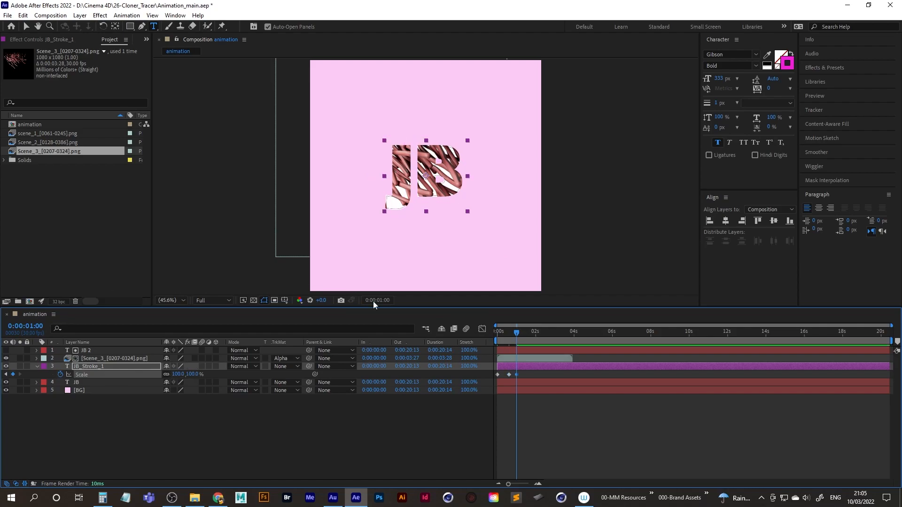
Apply Easy Ease to JB_Stroke_1's three scale keyframes and preview the pop-in.
click(517, 374)
key(F9)
drag(525, 333, 492, 331)
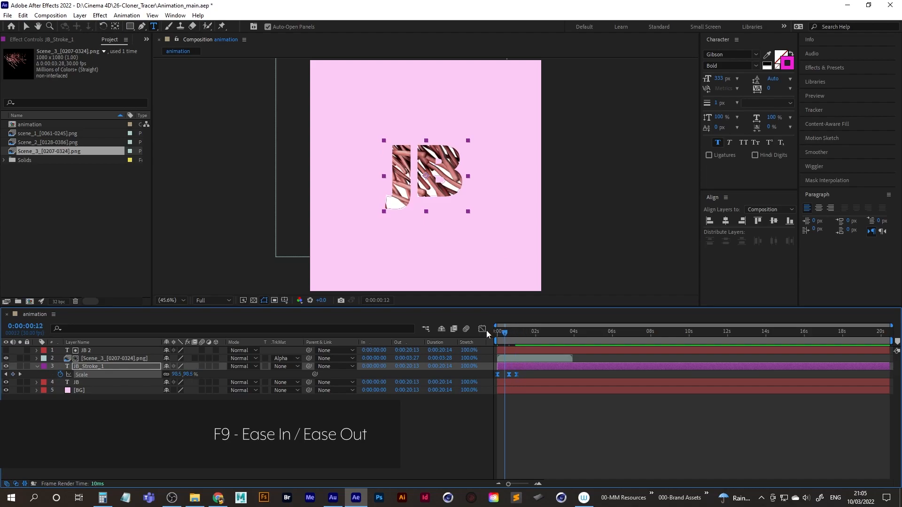
key(space)
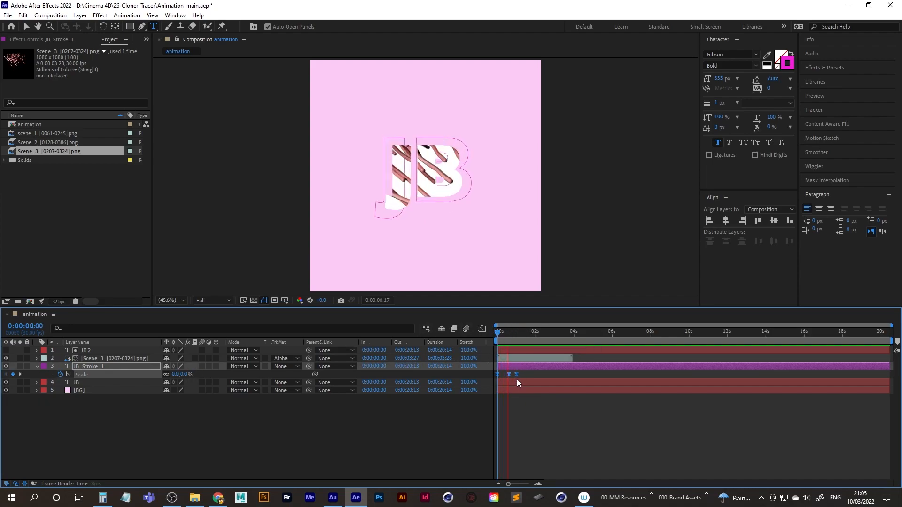
key(space)
Extend the outgoing ease of JB_Stroke_1's middle scale keyframe in the speed graph and preview the motion.
drag(523, 373, 505, 376)
key(ctrl+c)
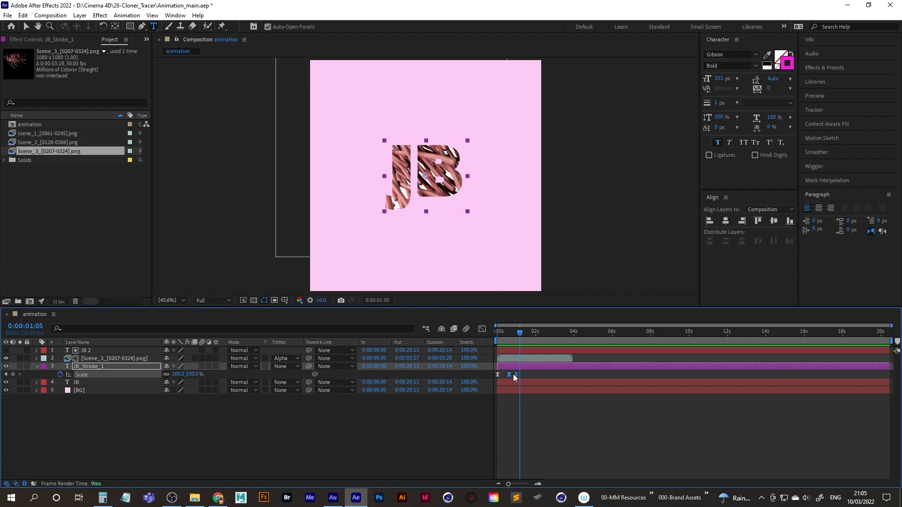
click(482, 329)
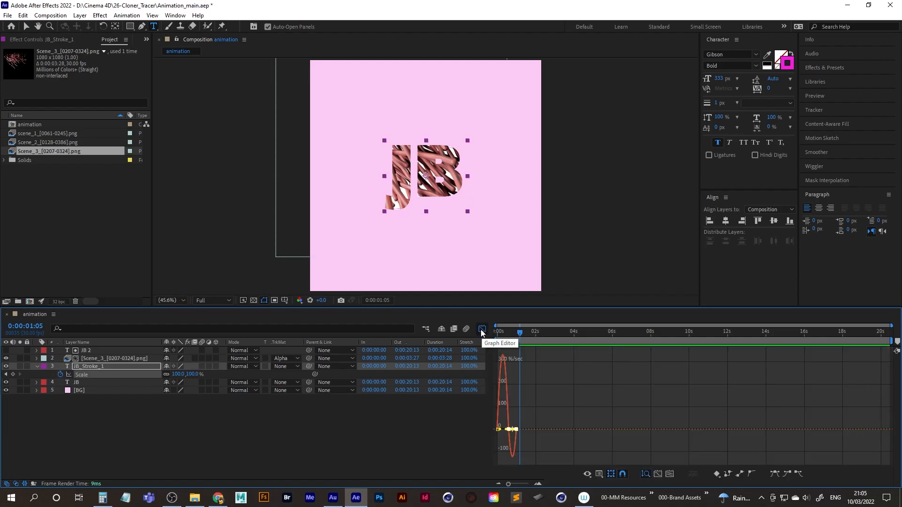
click(658, 475)
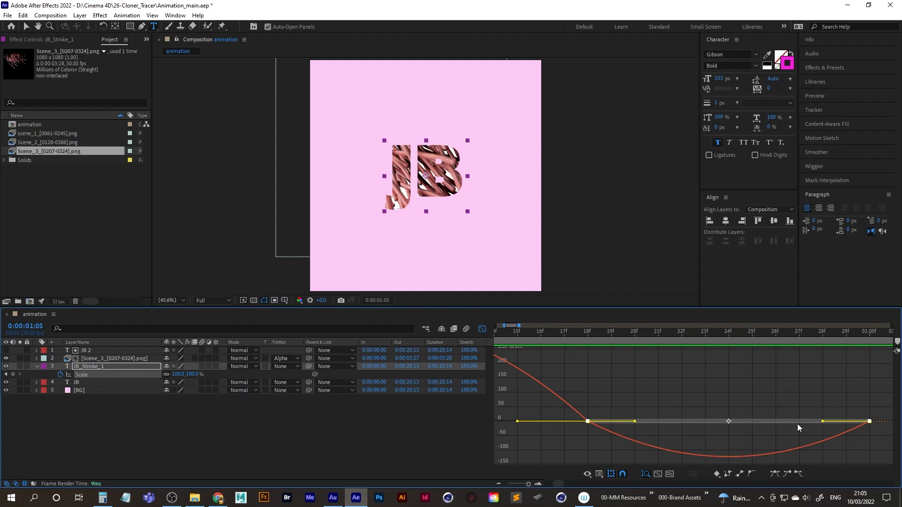
drag(598, 408, 568, 438)
drag(635, 421, 720, 422)
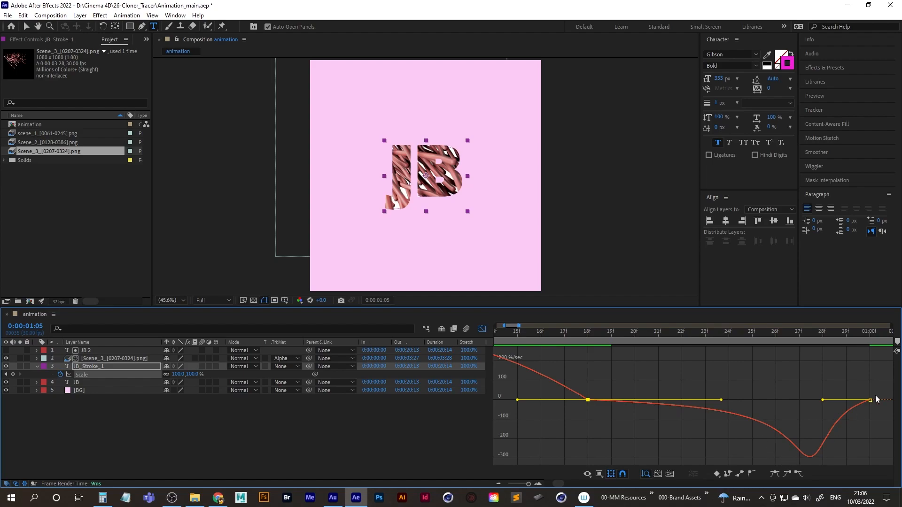
drag(505, 325, 543, 326)
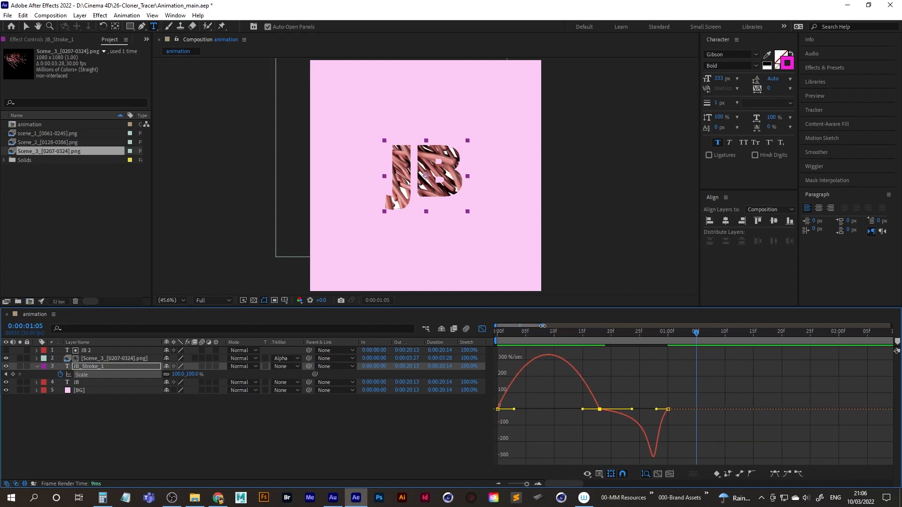
drag(526, 485, 522, 485)
click(481, 329)
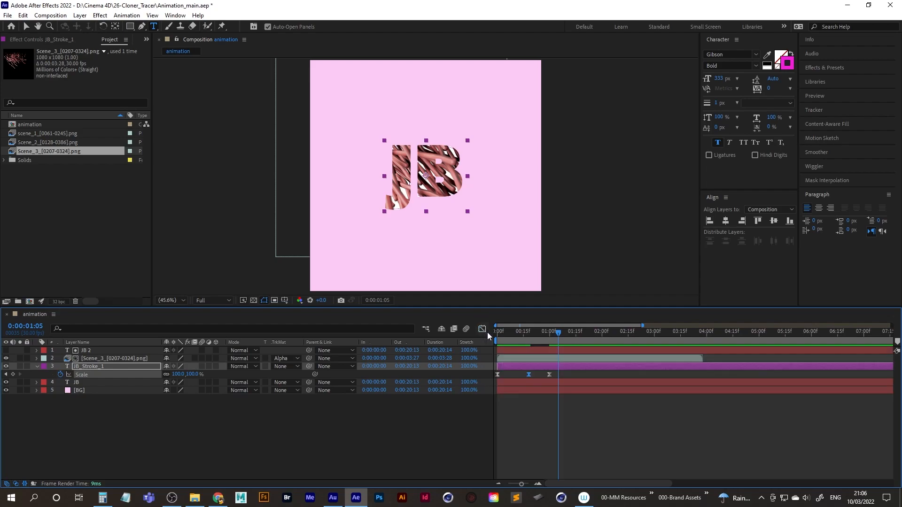
drag(556, 340, 416, 340)
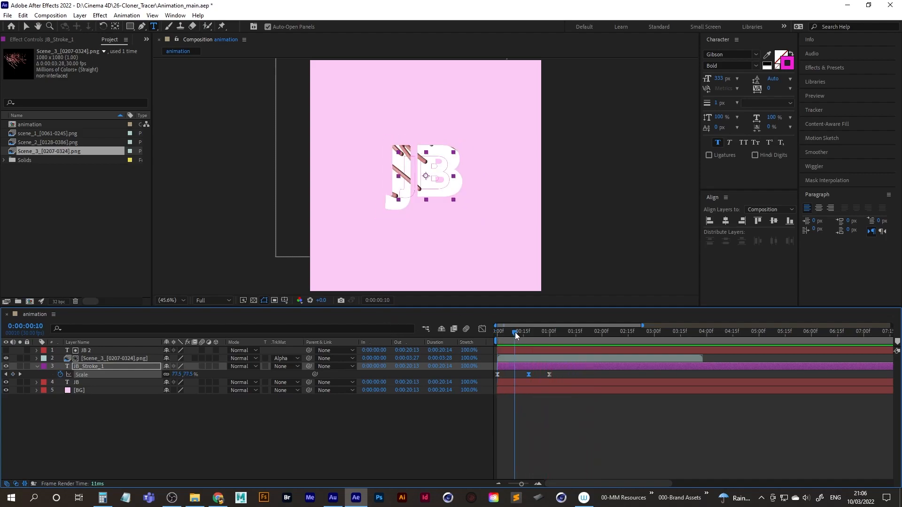
key(space)
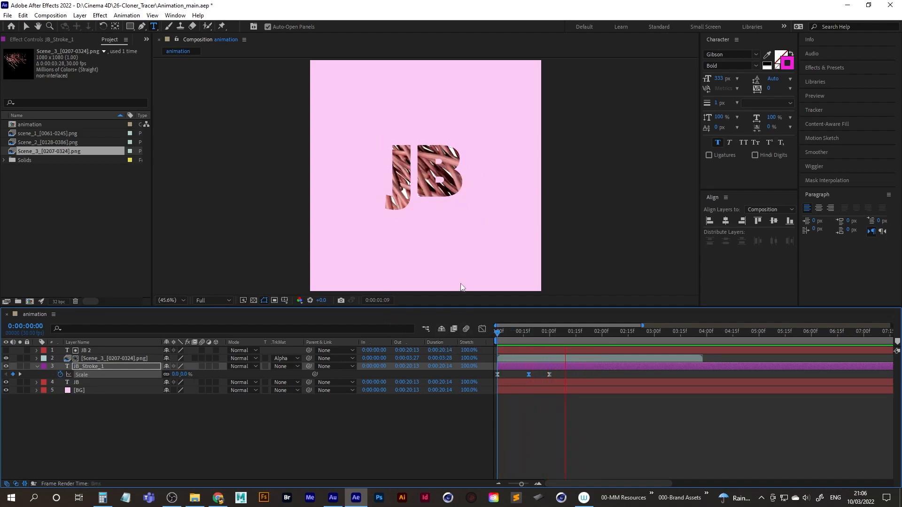
key(space)
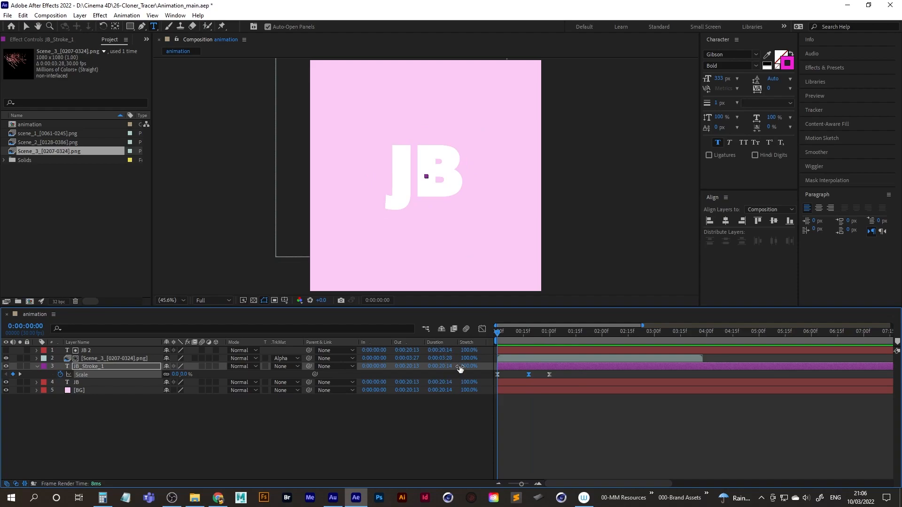
Duplicate the JB_Stroke_1 layer and lower the copy's scale keyframe at 0:00:00:18.
click(101, 368)
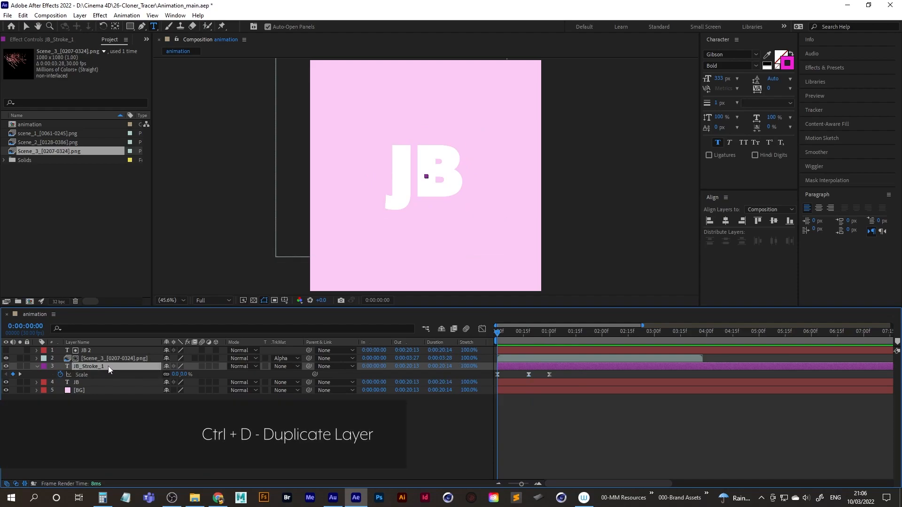
key(ctrl+d)
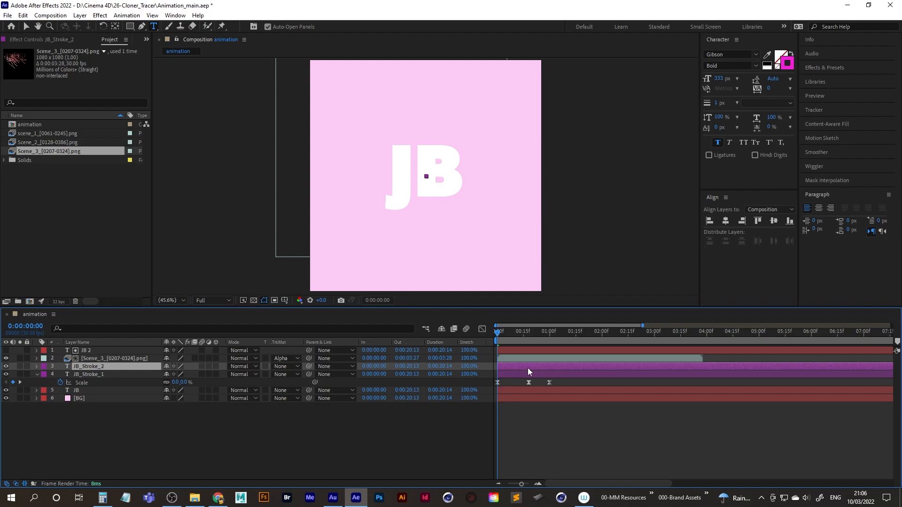
key(u)
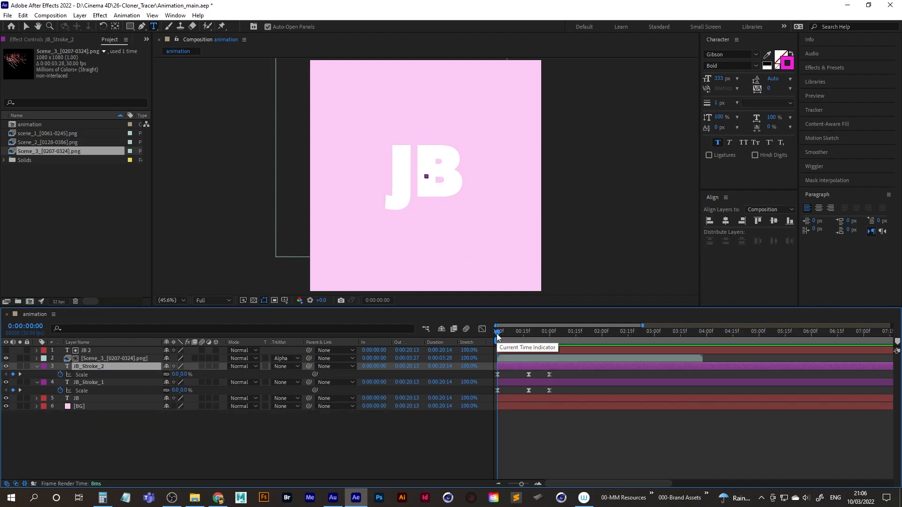
drag(497, 335, 529, 336)
drag(519, 372, 535, 376)
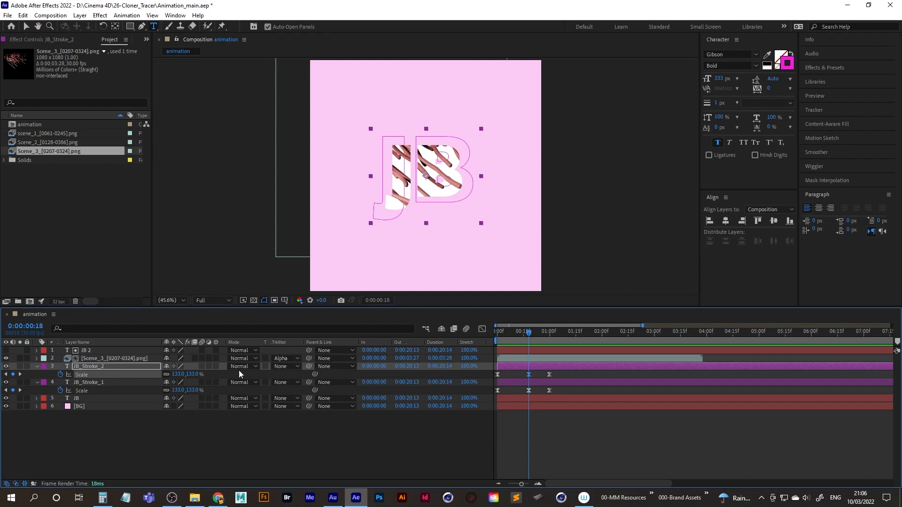
drag(181, 376, 173, 375)
drag(540, 372, 560, 376)
Play the animation repeatedly from the start to check how the two stroke outlines scale around the JB text.
key(space)
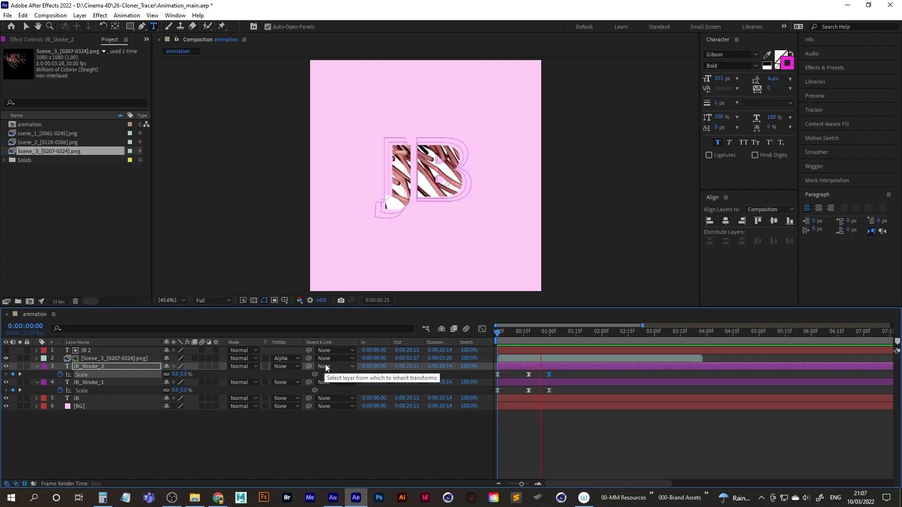
key(space)
drag(512, 340, 376, 342)
key(space)
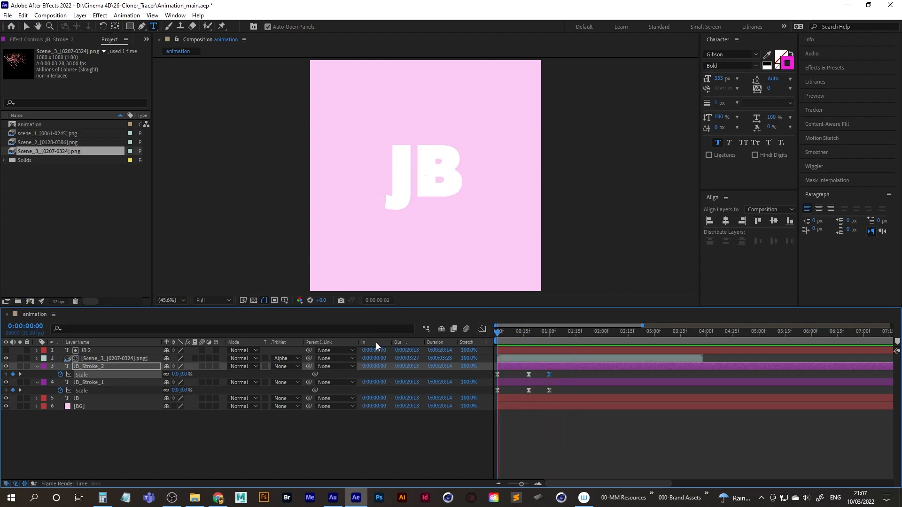
key(space)
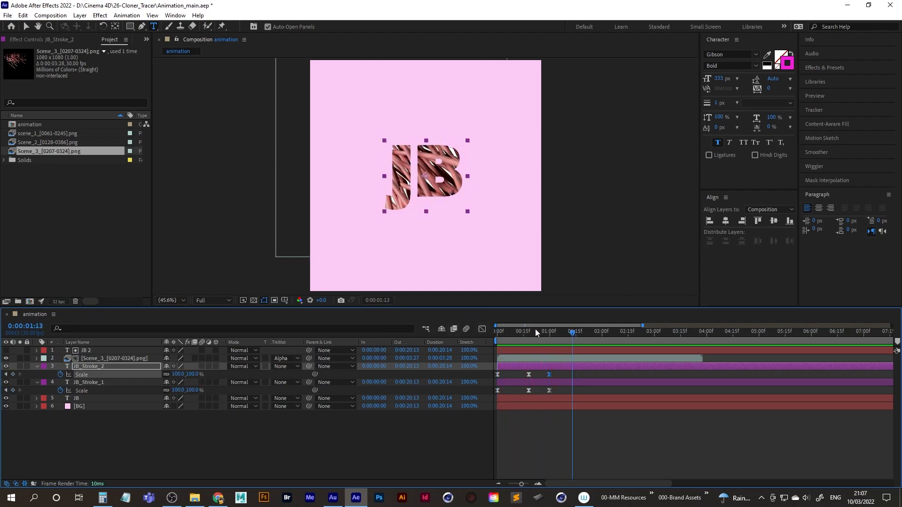
drag(534, 330, 427, 334)
key(space)
click(105, 359)
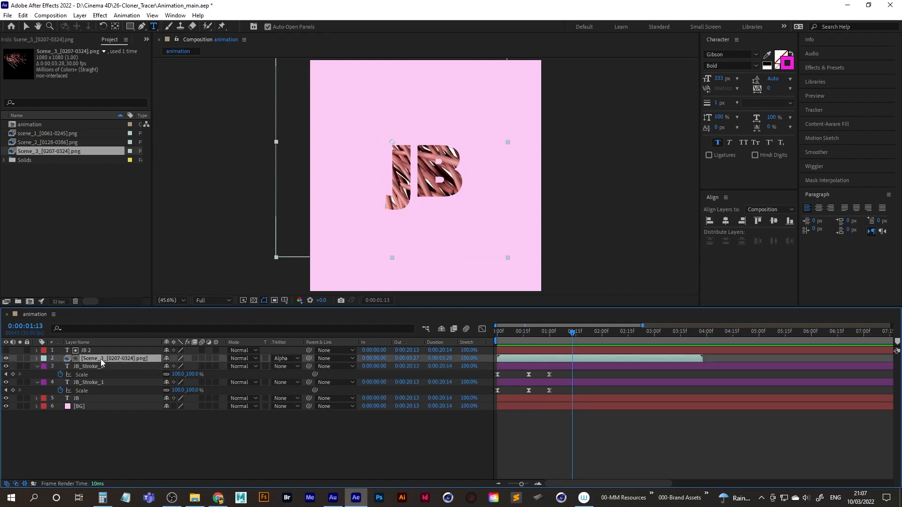
drag(573, 334, 420, 335)
key(space)
key(space)
key(space)
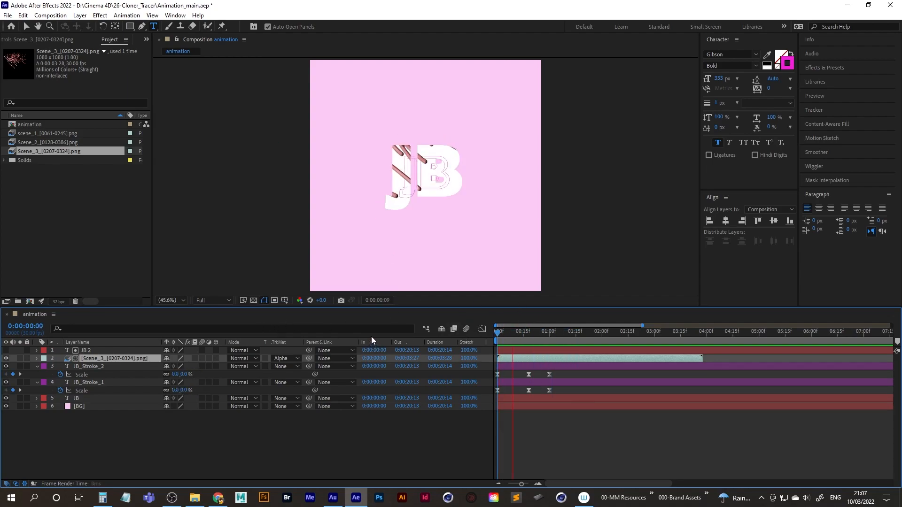
key(space)
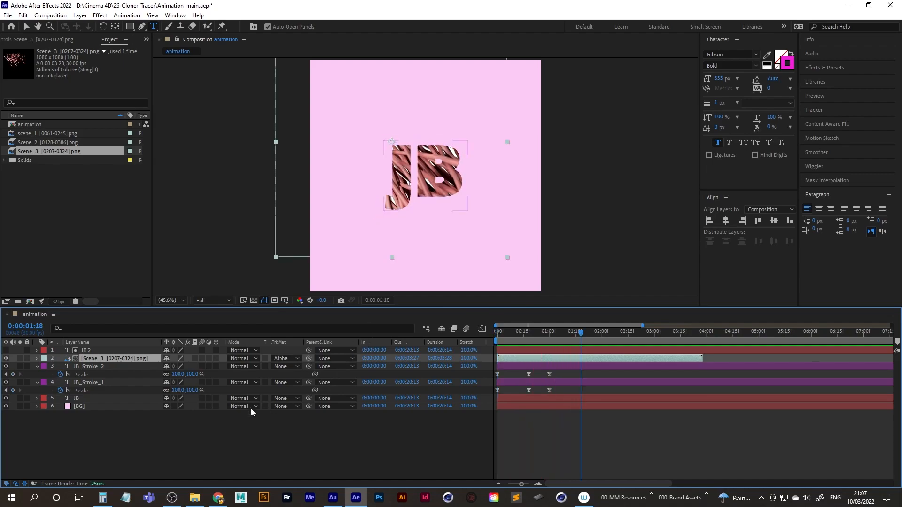
Keyframe the lower JB text layer's scale at 100% at 0:00:01:18 and 121% at 0:00:01:29.
click(80, 399)
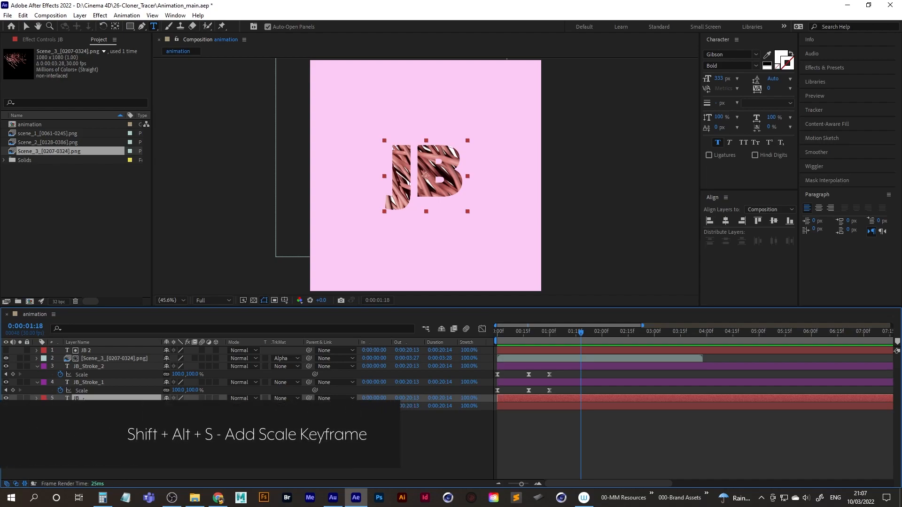
key(shift+alt+s)
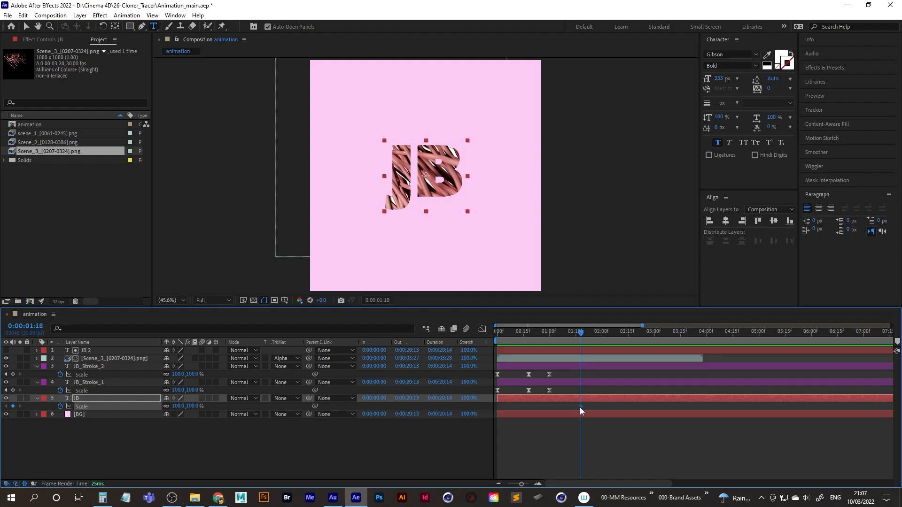
drag(582, 334, 593, 334)
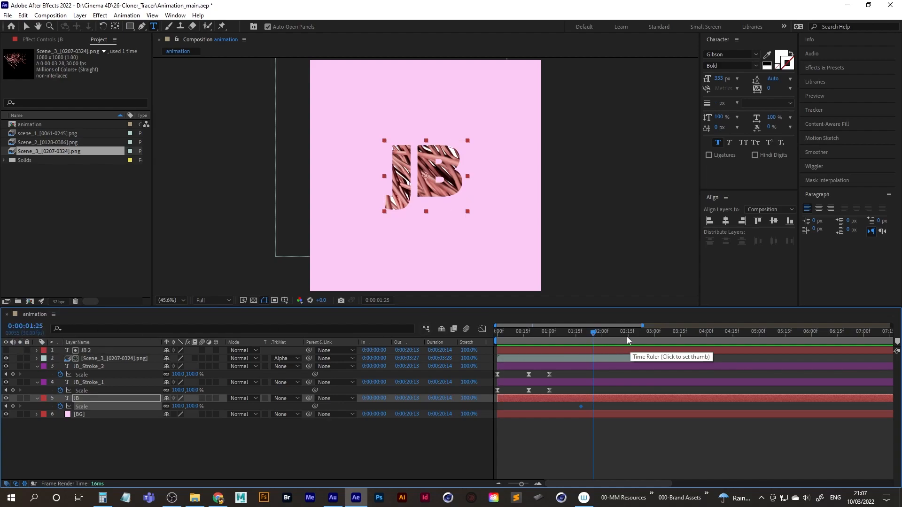
mouse_move(593, 334)
mouse_down()
mouse_move(584, 334)
mouse_move(600, 334)
mouse_up()
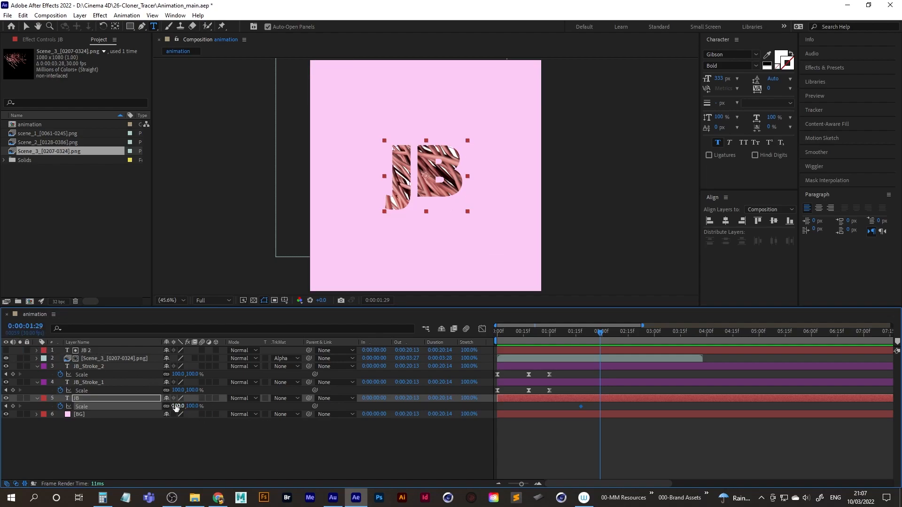
drag(177, 407, 186, 406)
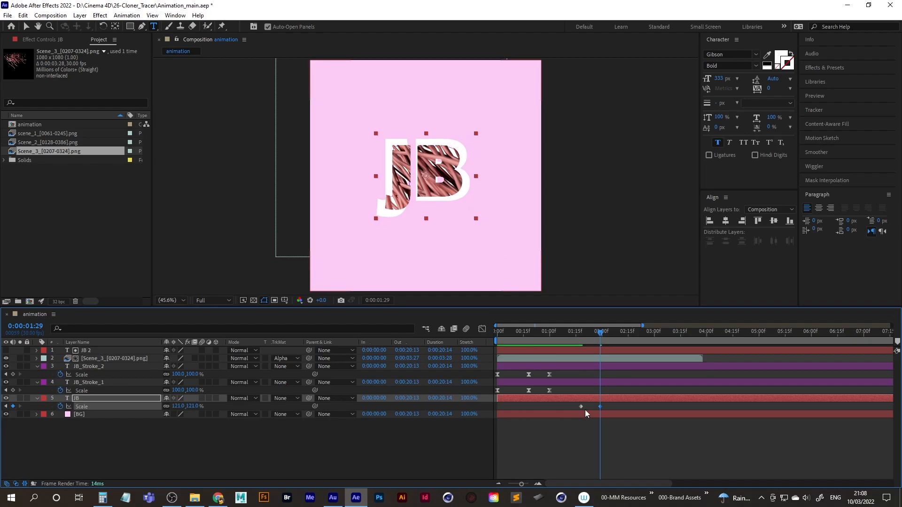
Add a 100% scale keyframe on the lower JB text layer at 0:00:02:04 and preview the pulse.
drag(602, 335, 610, 337)
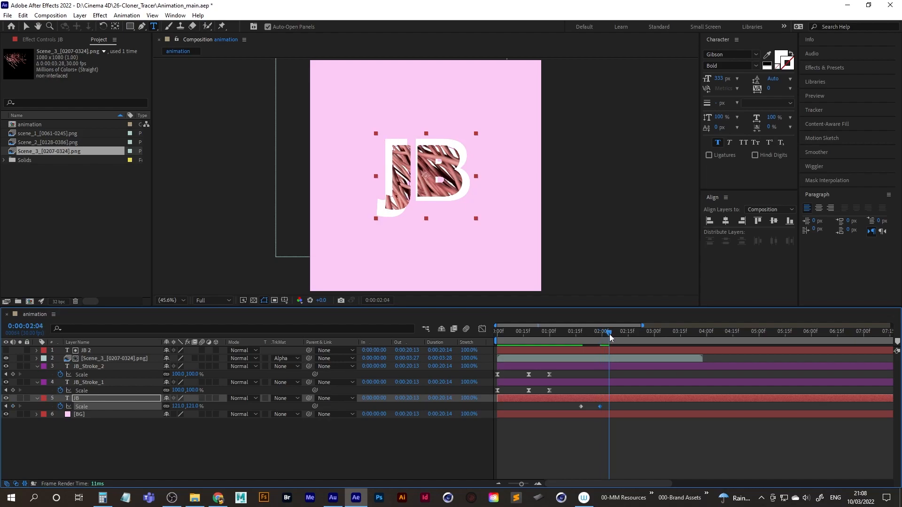
click(181, 407)
text(100)
key(Return)
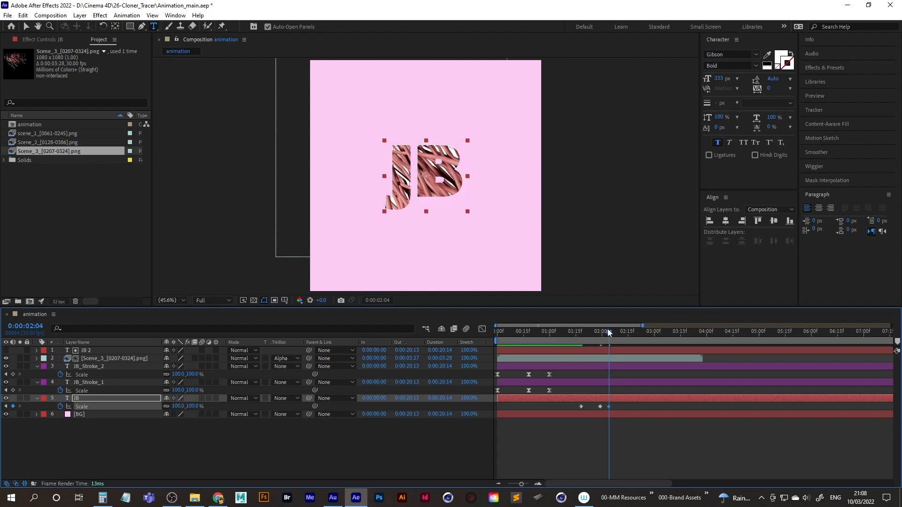
drag(610, 332, 579, 337)
key(space)
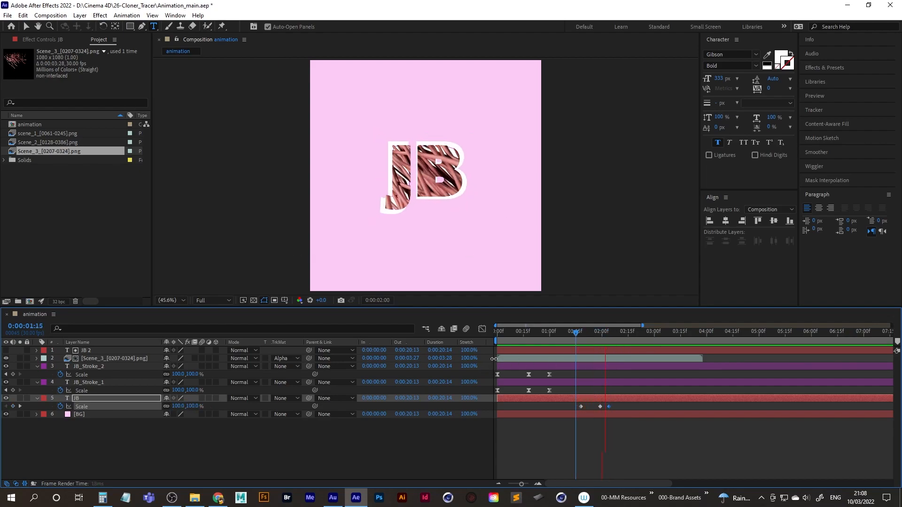
Move the JB text layer's second and third scale keyframes closer to the first to speed up the pulse, and preview it.
click(600, 407)
drag(602, 407, 589, 407)
click(597, 407)
drag(597, 407, 594, 407)
drag(591, 331, 577, 337)
key(space)
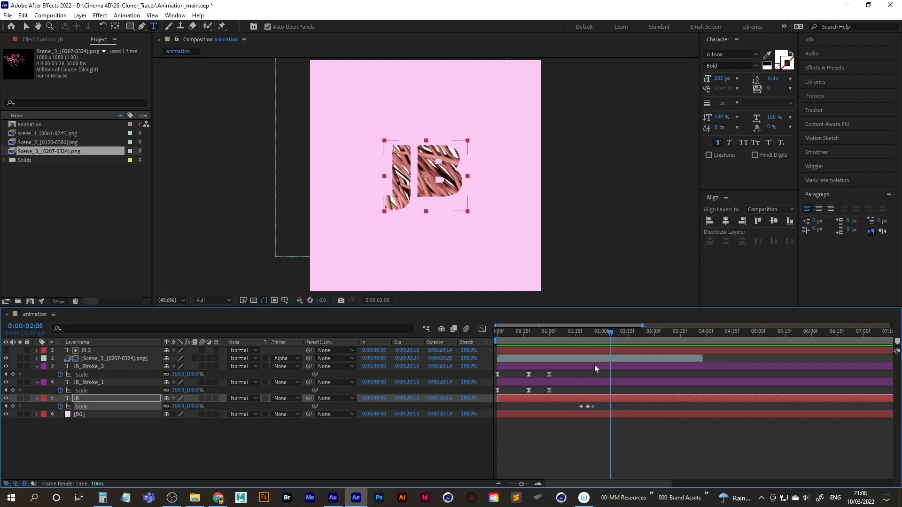
key(space)
Go to 0:00:01:18 and select the Scene_3 sequence layer.
drag(584, 335, 583, 334)
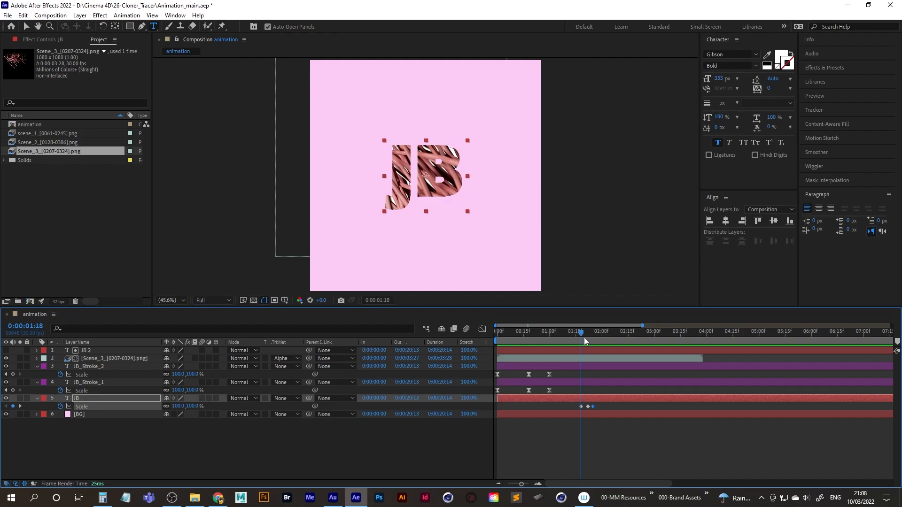
click(108, 359)
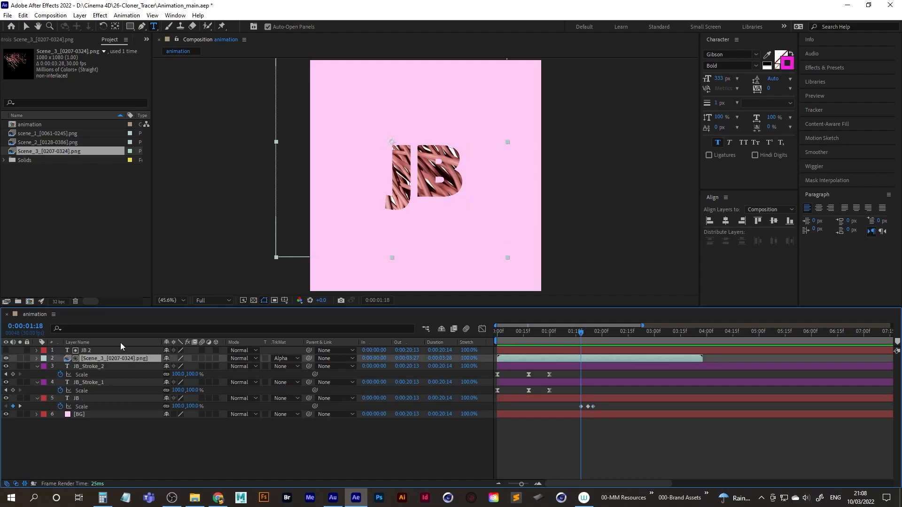
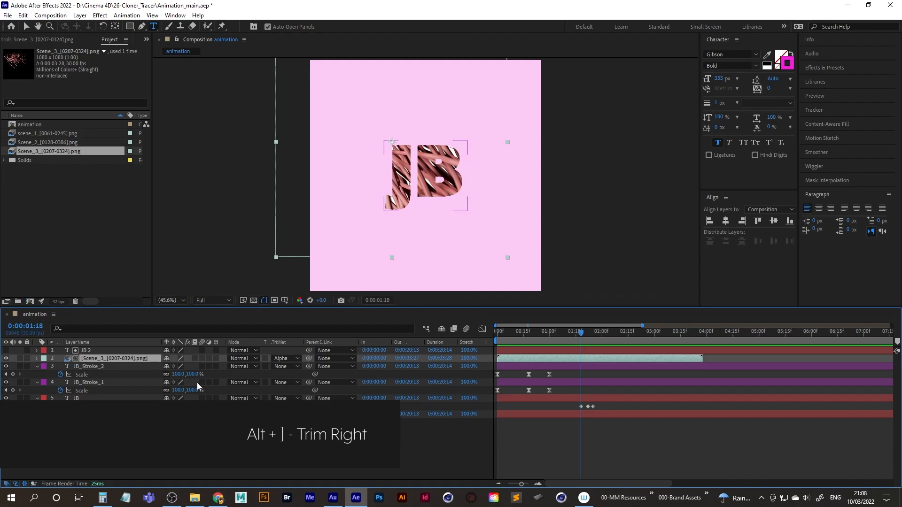
Trim the end of the Scene_3 sequence layer to 0:00:01:18 and preview the cut.
key(alt+bracketright)
drag(581, 332, 562, 337)
key(space)
key(space)
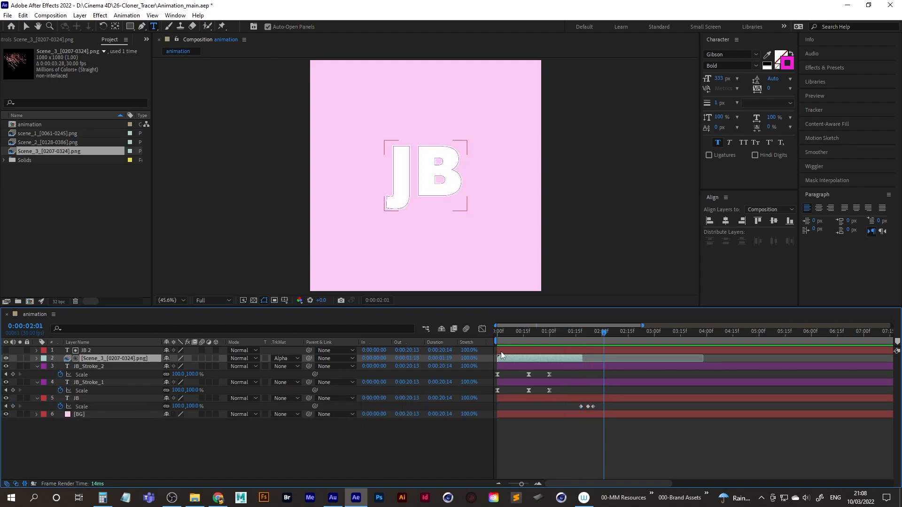
Add opacity keyframes at 100% to the JB_Stroke_1 and JB_Stroke_2 layers at 0:00:00:18.
mouse_move(599, 334)
mouse_down()
mouse_move(492, 337)
mouse_move(536, 333)
mouse_move(528, 332)
mouse_up()
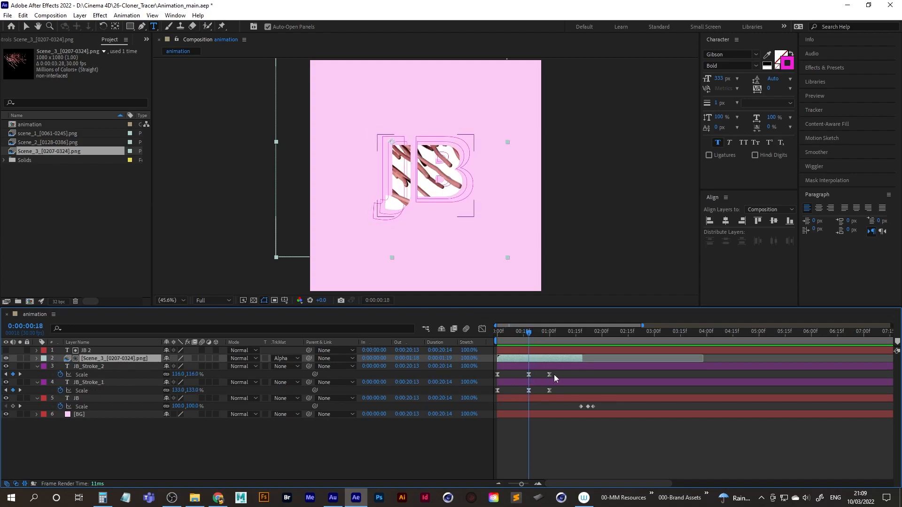
click(95, 382)
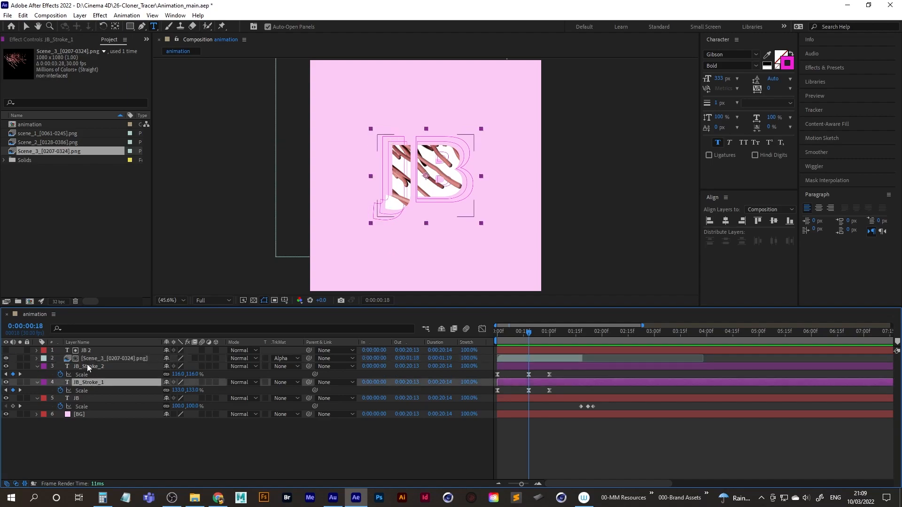
ctrl+click(94, 366)
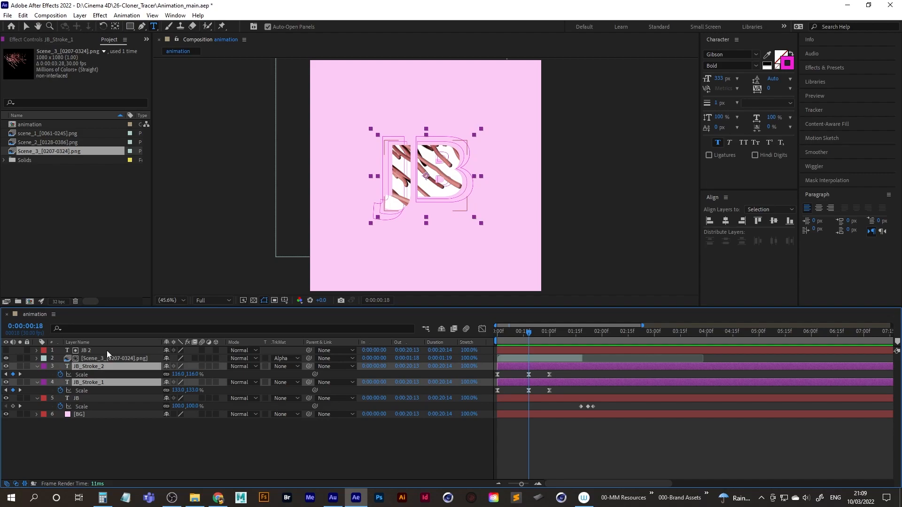
key(shift+alt+t)
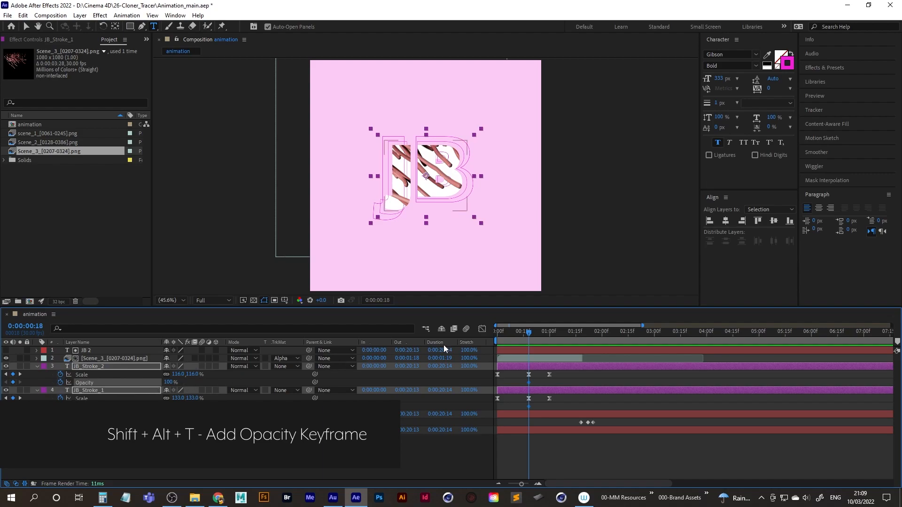
Set both JB stroke layers' opacity to 0% at 0:00:01:00, in line with their last scale keyframes, and preview the fade.
drag(529, 335, 548, 336)
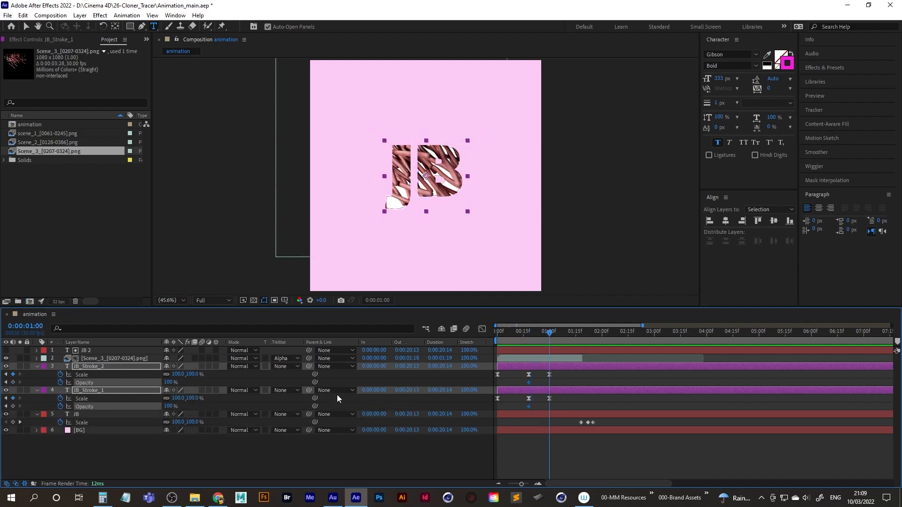
drag(542, 373, 553, 398)
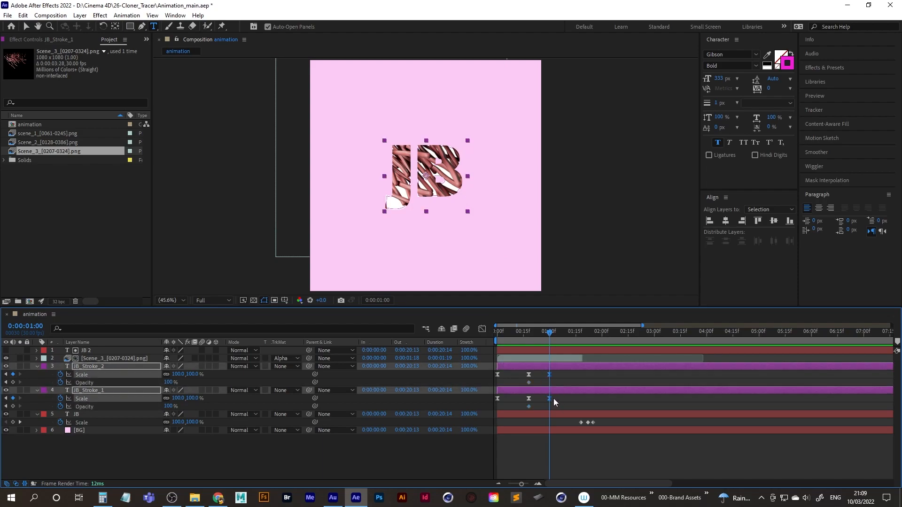
click(171, 406)
text(0)
key(Return)
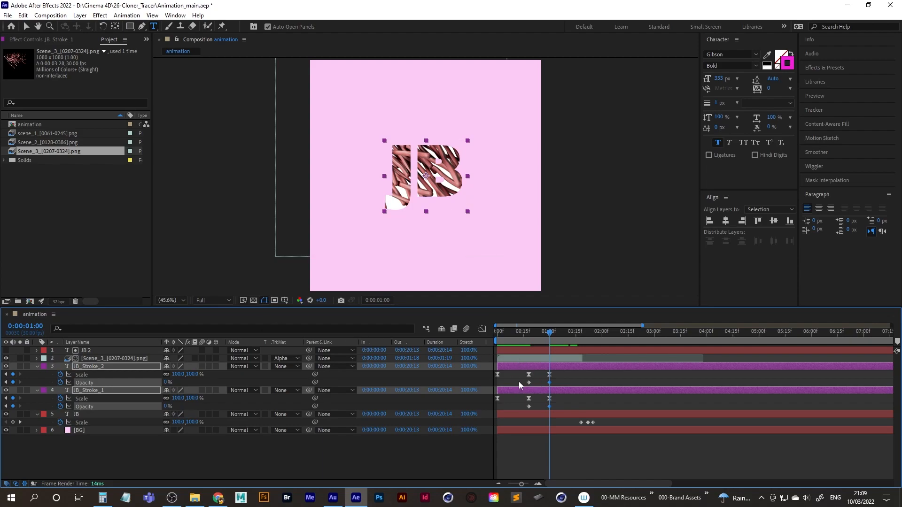
key(space)
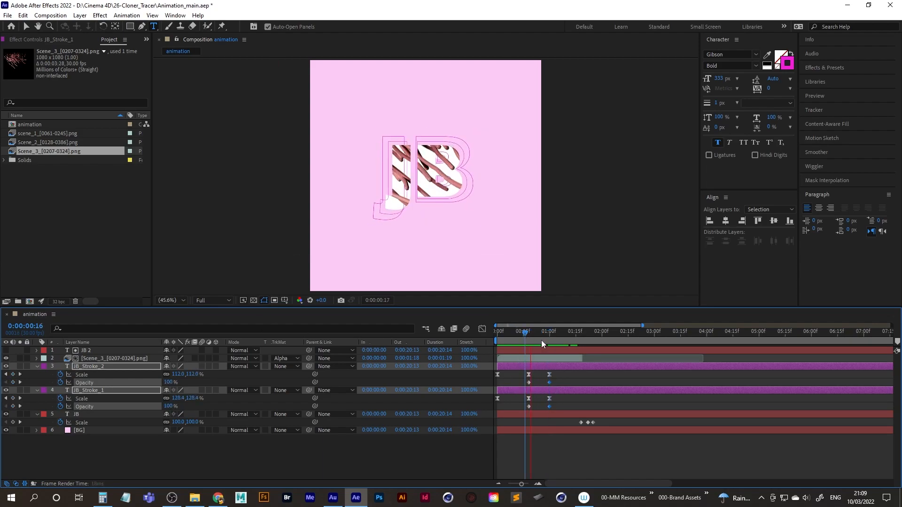
Apply ease in and ease out to the lower JB text layer's three scale keyframes and preview the pulse.
mouse_move(572, 334)
mouse_down()
mouse_move(602, 335)
mouse_move(574, 334)
mouse_up()
drag(565, 419, 611, 421)
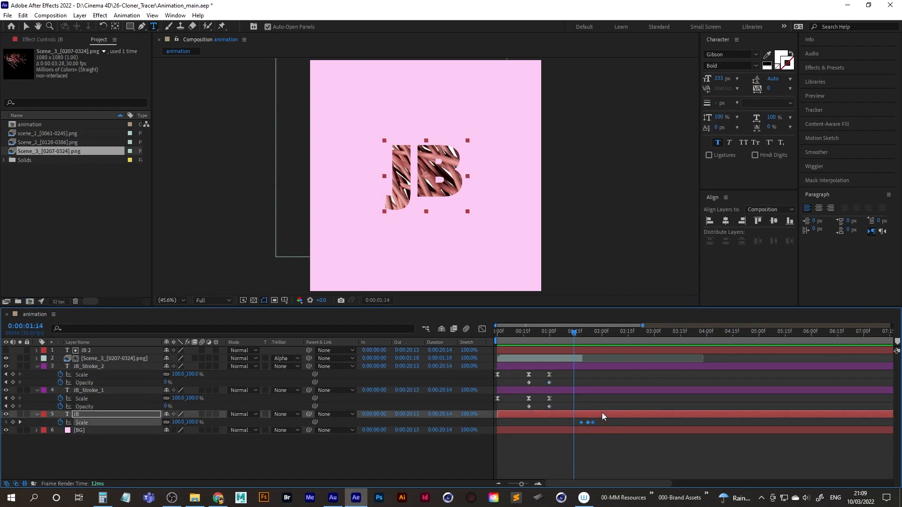
key(F9)
key(Page_Down)
key(Page_Down)
key(Page_Down)
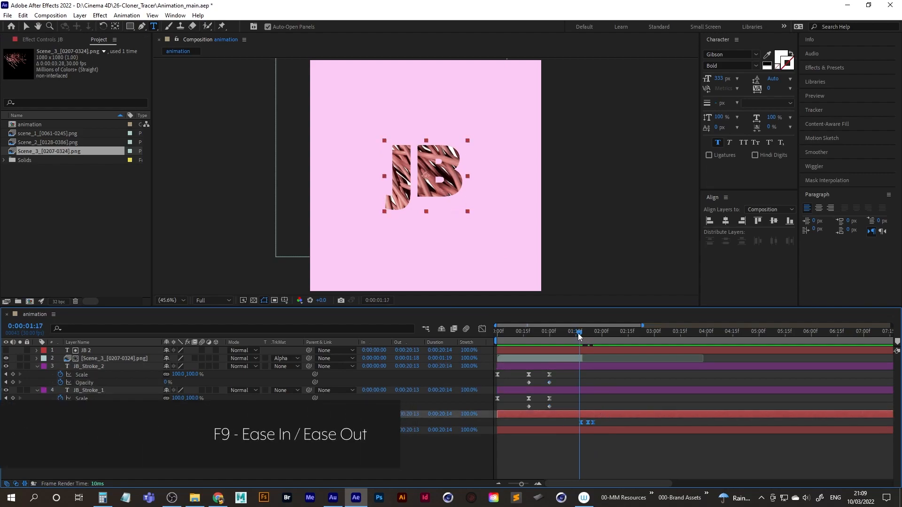
key(space)
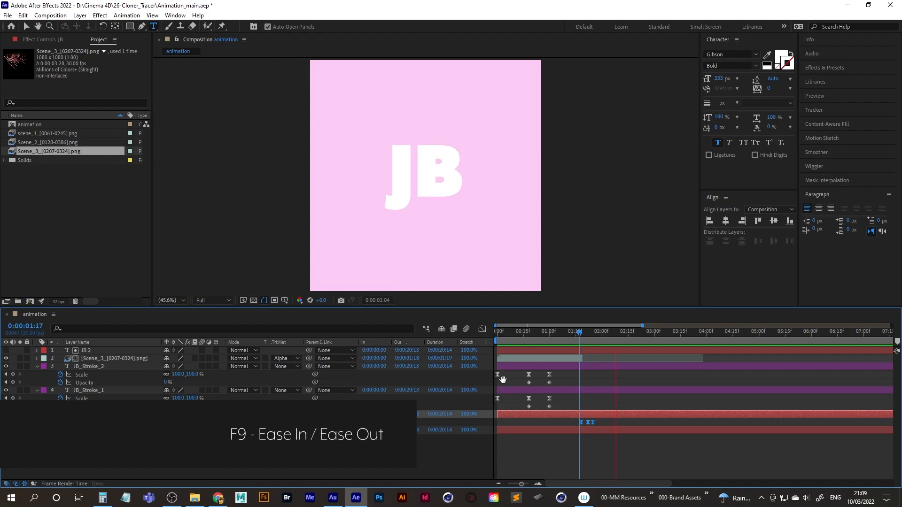
key(space)
Set the lower JB text layer's middle scale keyframe at 0:00:01:22 to 136% and scrub through the pulse.
drag(609, 332, 589, 333)
click(587, 423)
click(587, 422)
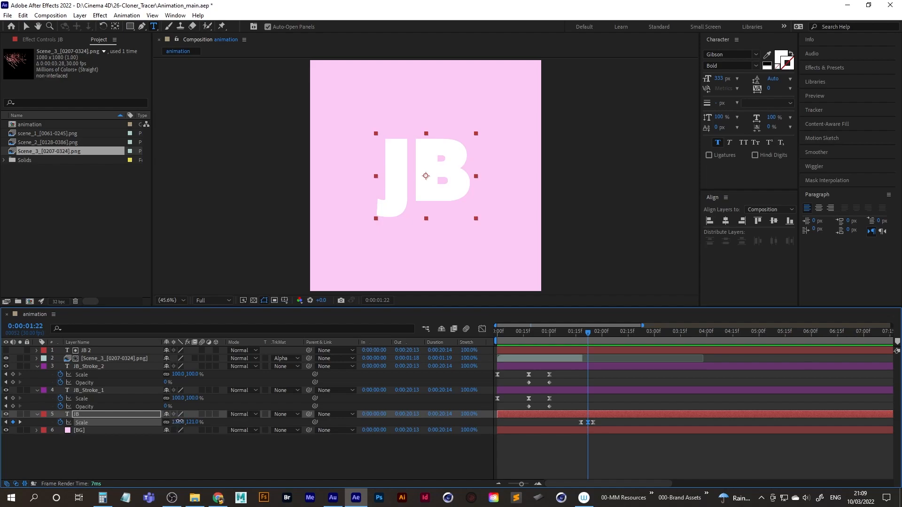
drag(504, 345, 605, 339)
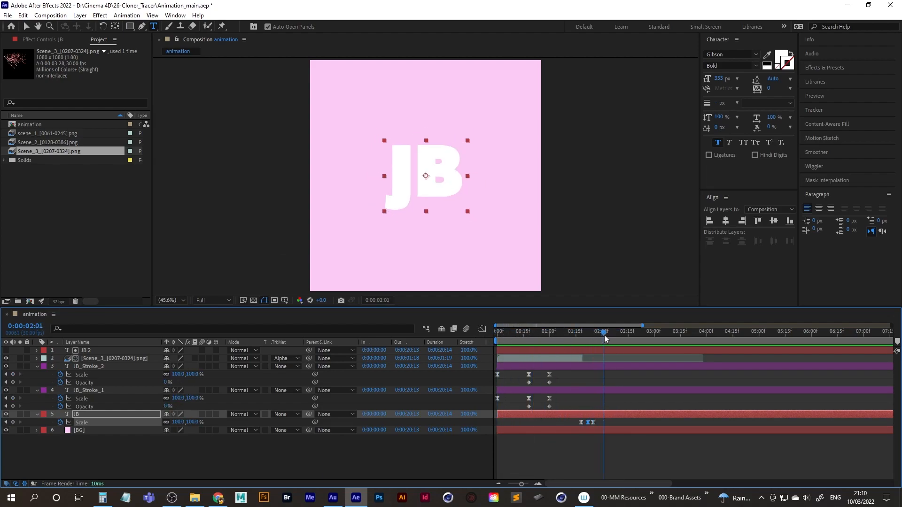
Preview the scene_1 and Scene_2 image sequences one after the other in the footage viewer.
click(45, 142)
click(47, 133)
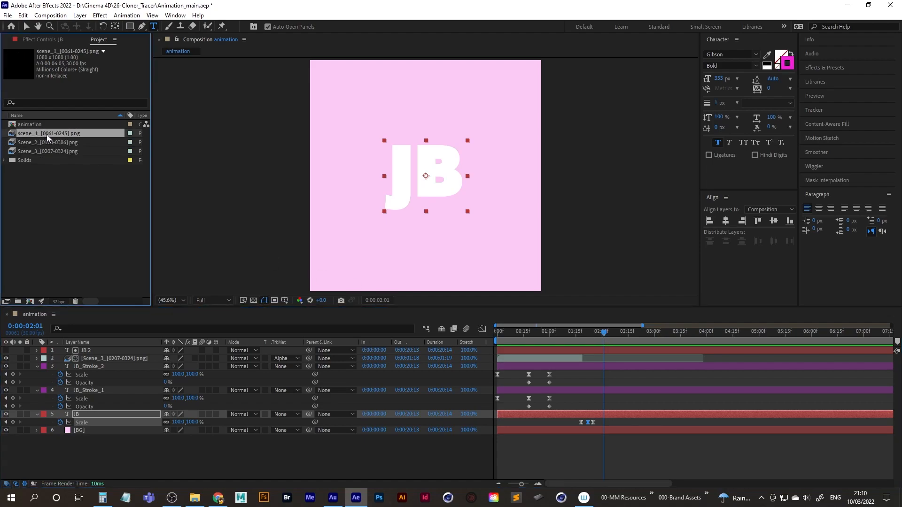
double_click(45, 134)
key(space)
key(space)
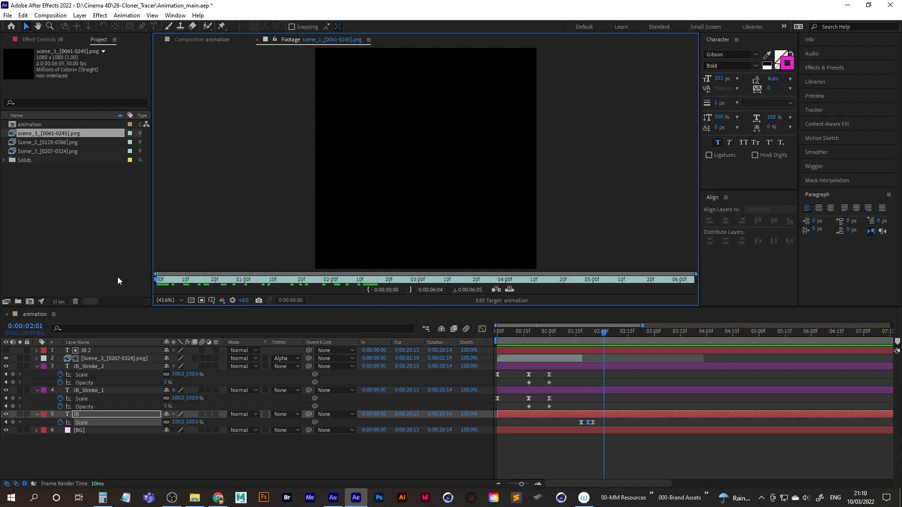
click(257, 39)
double_click(27, 144)
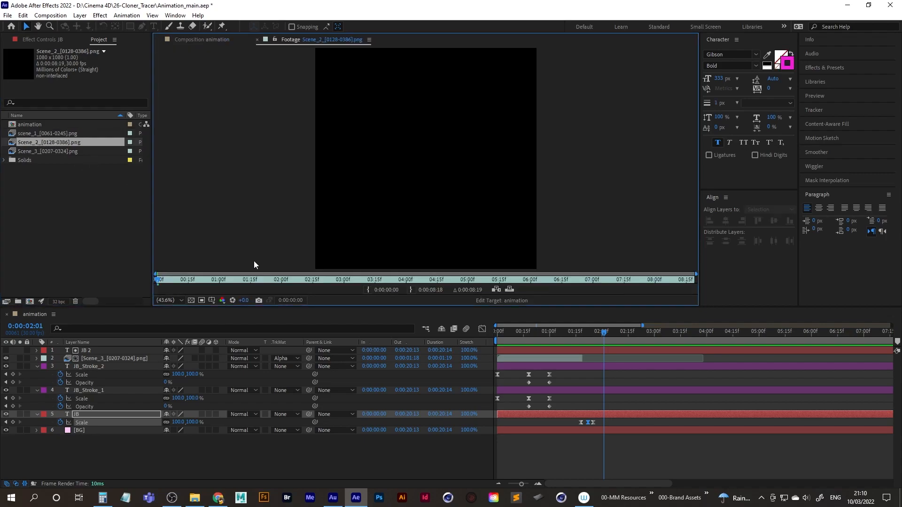
key(space)
key(space)
click(257, 40)
Add the Scene_2 sequence as the top layer, start it at 0:00:01:26, and scrub through its growing tracers.
mouse_move(32, 142)
mouse_down()
mouse_move(94, 296)
mouse_move(98, 351)
mouse_up()
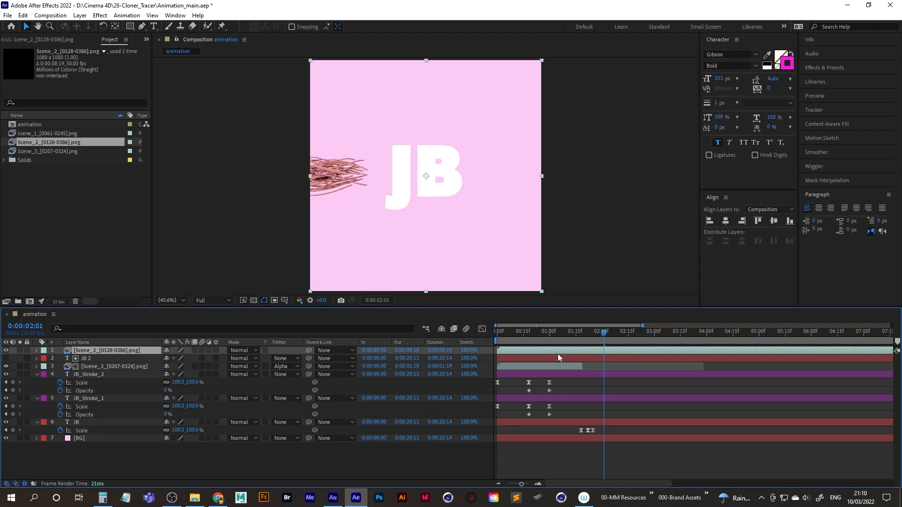
key(bracketleft)
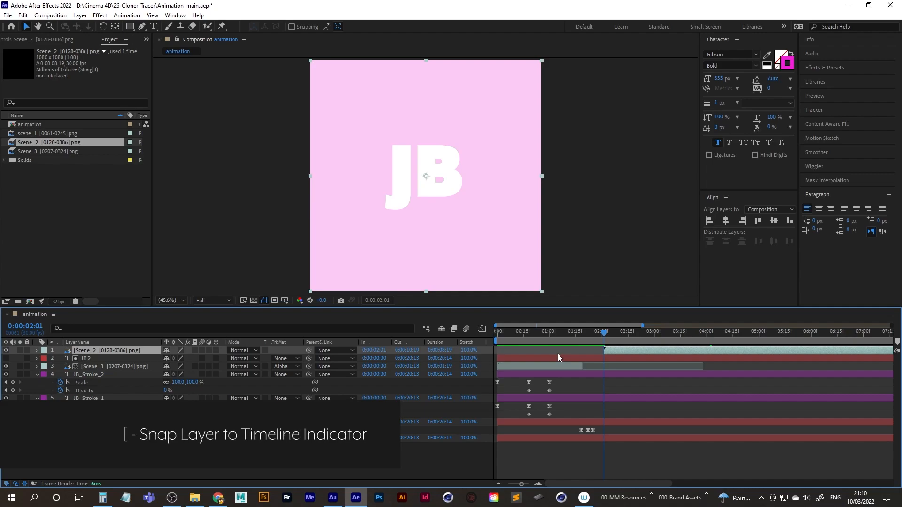
drag(605, 333, 586, 335)
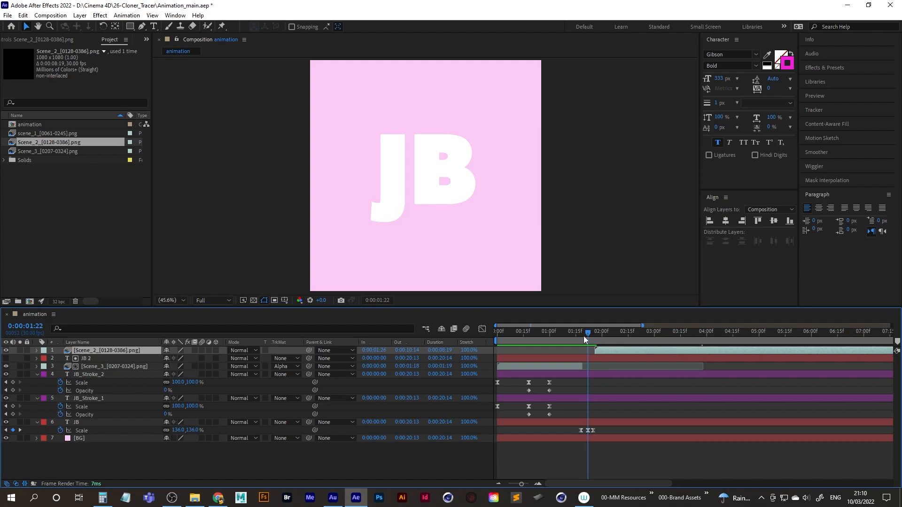
mouse_move(587, 333)
mouse_down()
mouse_move(703, 342)
mouse_move(679, 345)
mouse_up()
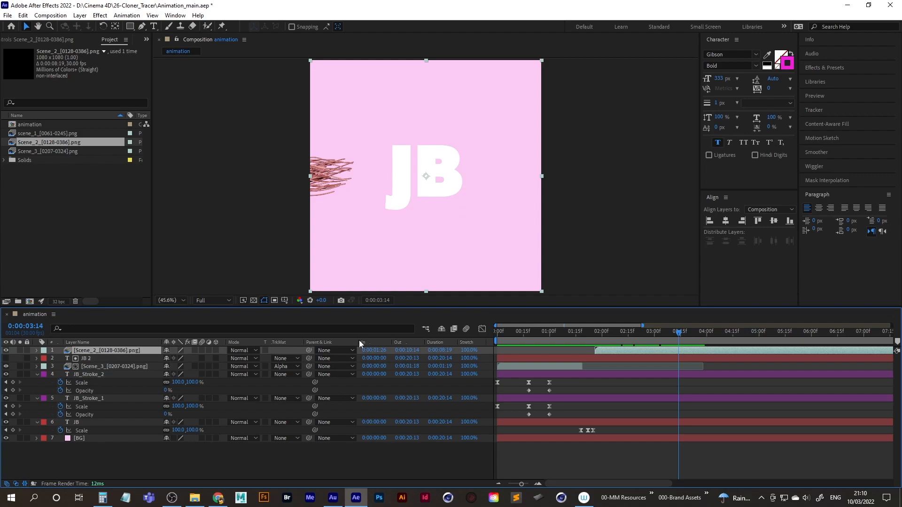
mouse_move(679, 335)
mouse_down()
mouse_move(669, 335)
mouse_move(711, 337)
mouse_up()
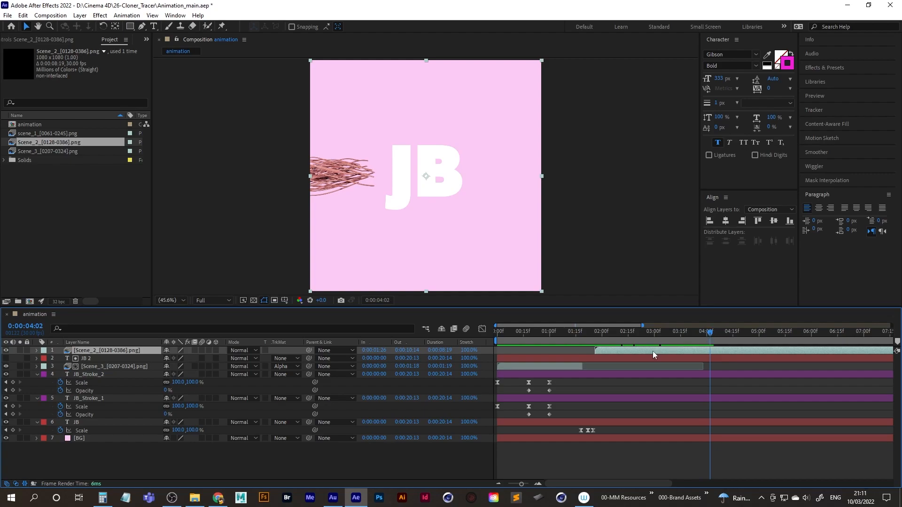
Move the Scene_2 layer back to start at 0:00:00:00 and trim its end to 0:00:02:09.
mouse_move(612, 349)
mouse_down()
mouse_move(518, 349)
mouse_move(510, 336)
mouse_move(616, 332)
mouse_up()
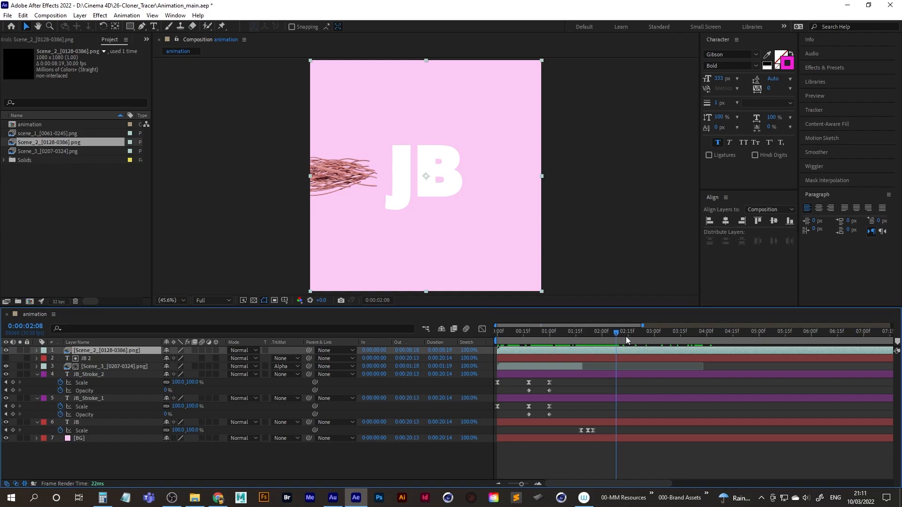
key(Page_Down)
key(alt+bracketright)
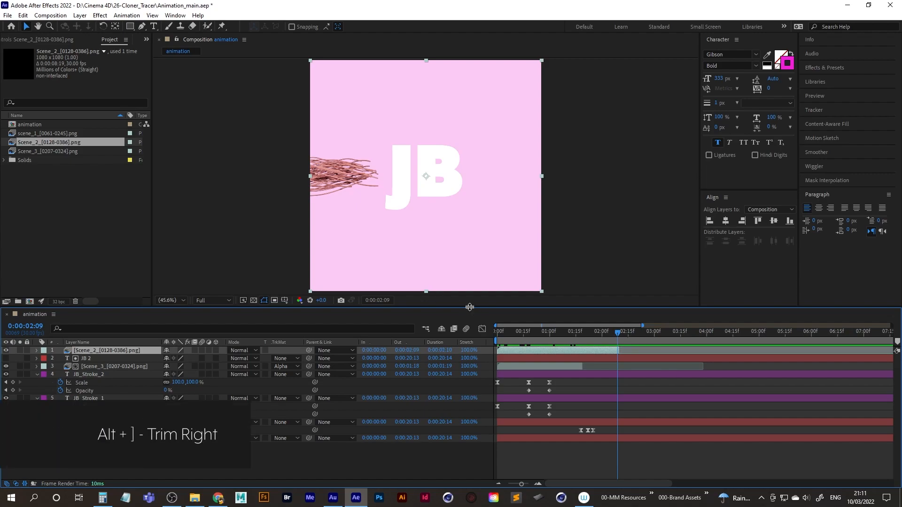
Shift the trimmed Scene_2 layer to start at 0:00:02:09 and play back its new timing.
key(Page_Down)
drag(561, 351, 693, 351)
click(622, 333)
drag(621, 330, 570, 335)
key(space)
key(space)
drag(649, 351, 635, 355)
key(space)
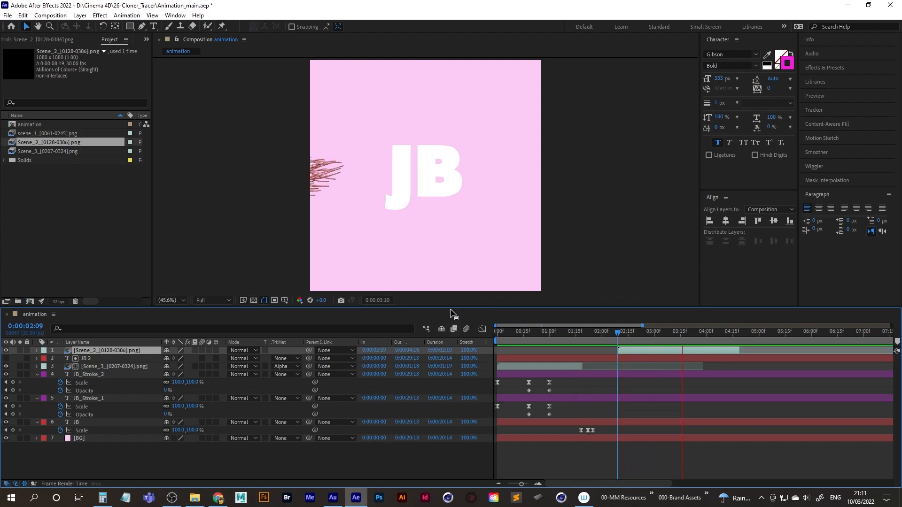
key(space)
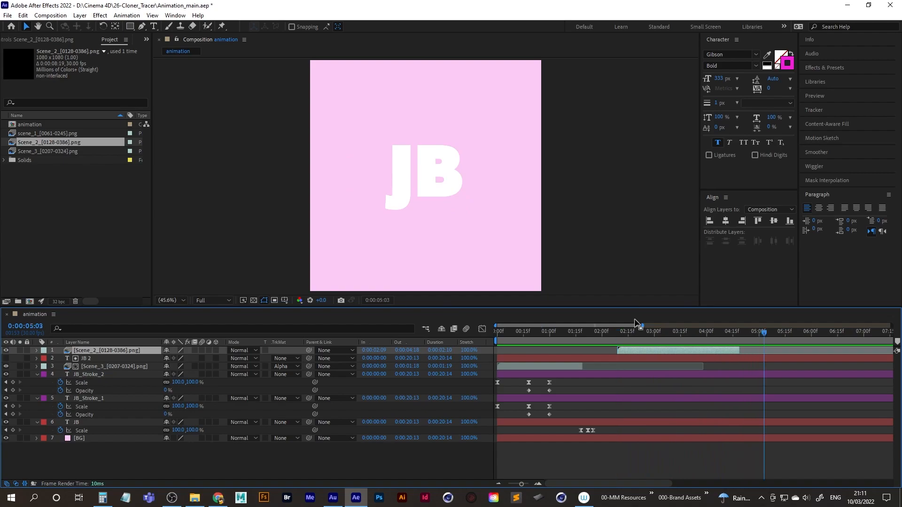
Replay the Scene_2 layer from its in point and examine where the tracers reach the JB text, up to 0:00:04:18.
click(627, 333)
key(i)
key(space)
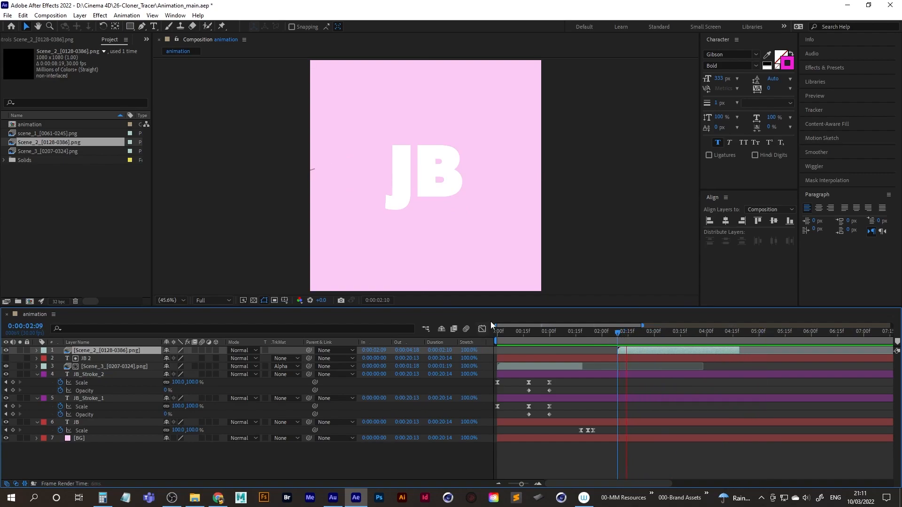
key(space)
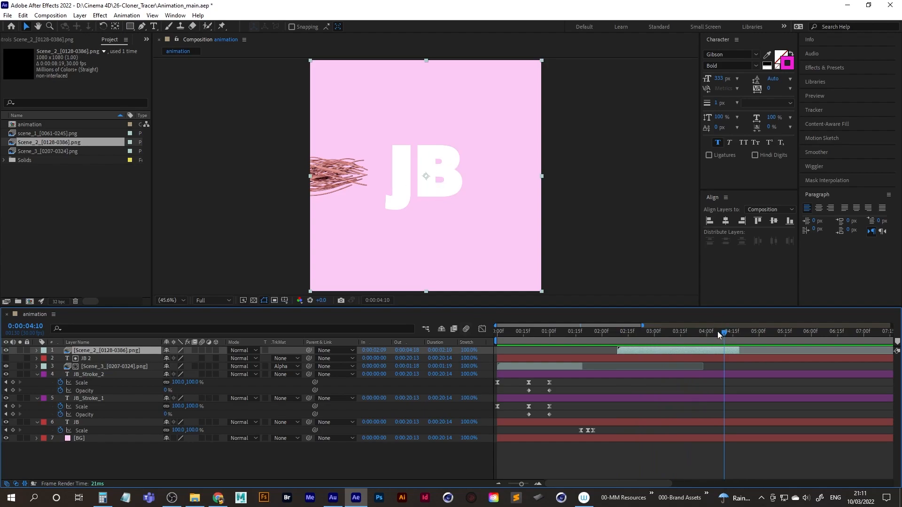
drag(725, 333, 617, 332)
key(space)
key(space)
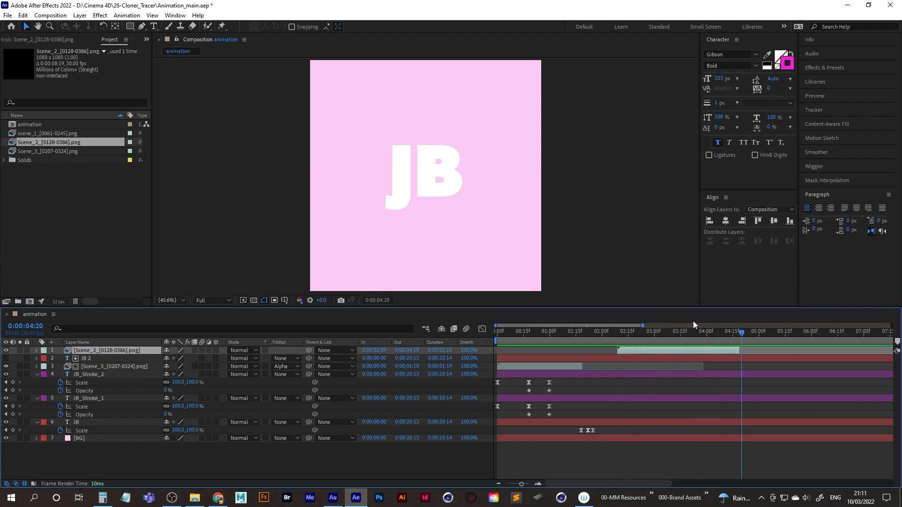
mouse_move(722, 333)
mouse_down()
mouse_move(624, 337)
mouse_move(737, 334)
mouse_up()
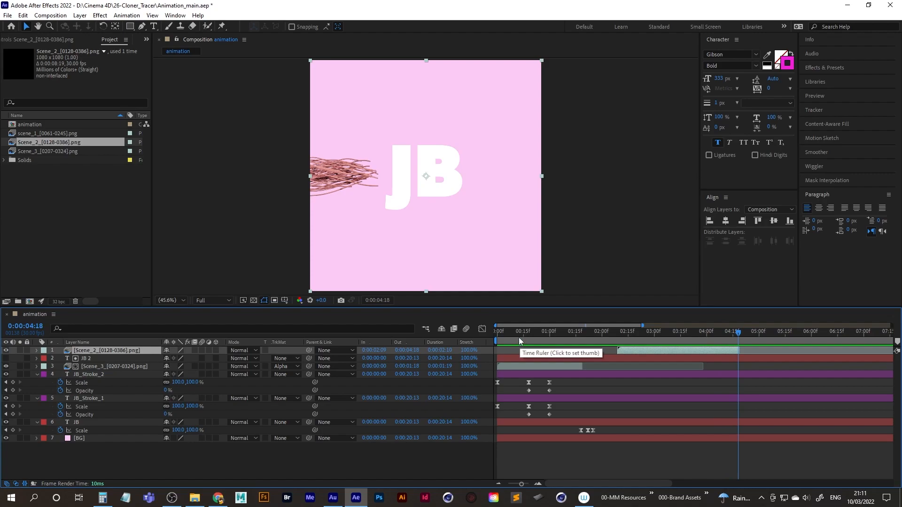
Make the lower JB text layer 3D, test a change to its orientation, and undo that change.
click(85, 423)
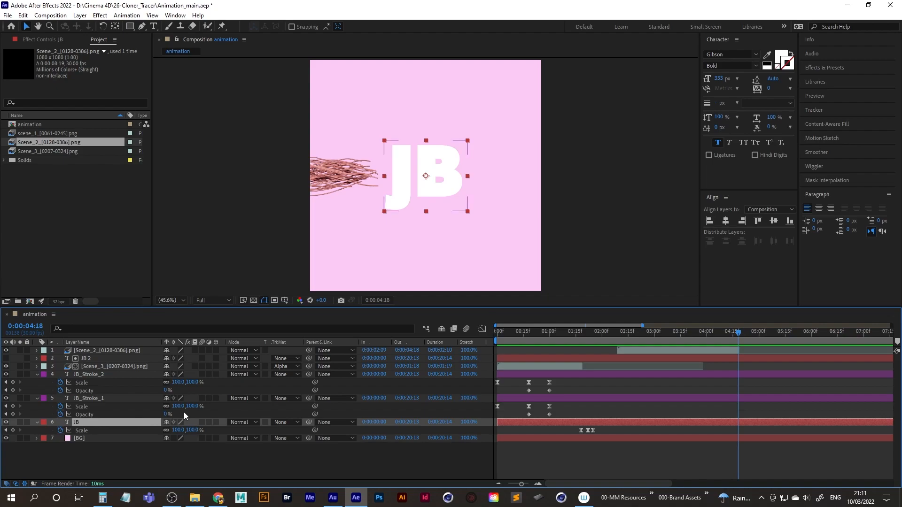
click(215, 422)
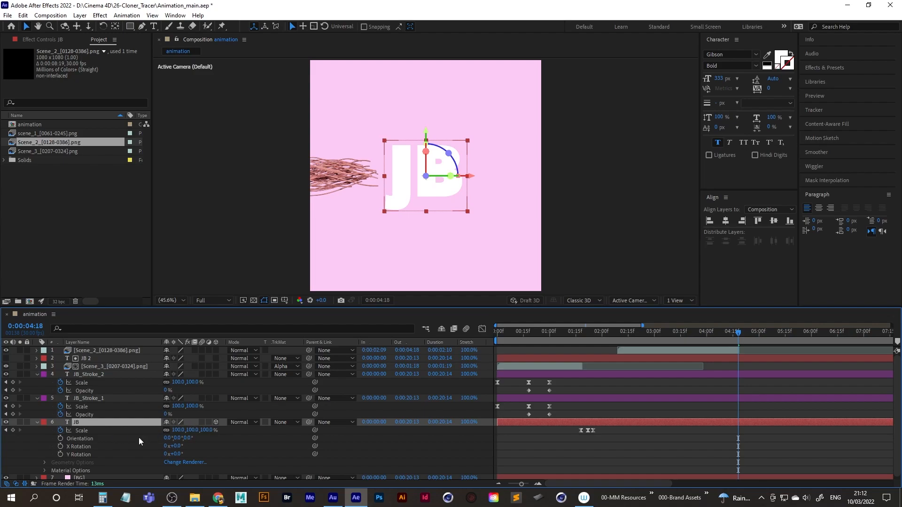
drag(179, 437, 152, 437)
key(ctrl+z)
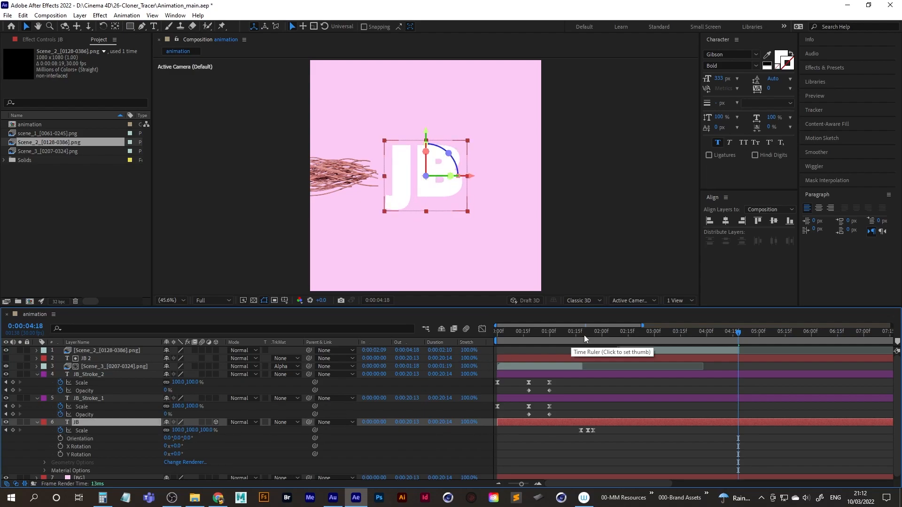
Add an orientation keyframe at 0°, 0°, 0° to the lower JB text layer at 0:00:04:02.
drag(737, 333, 710, 334)
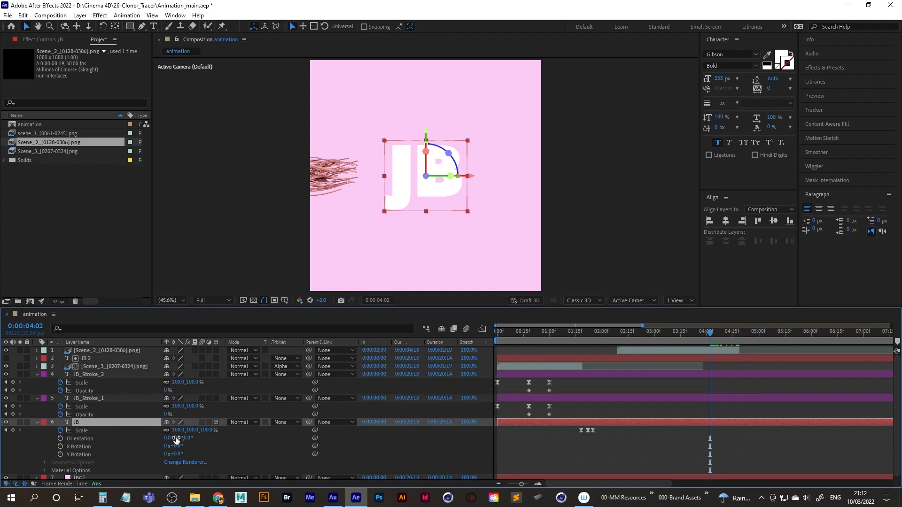
click(61, 438)
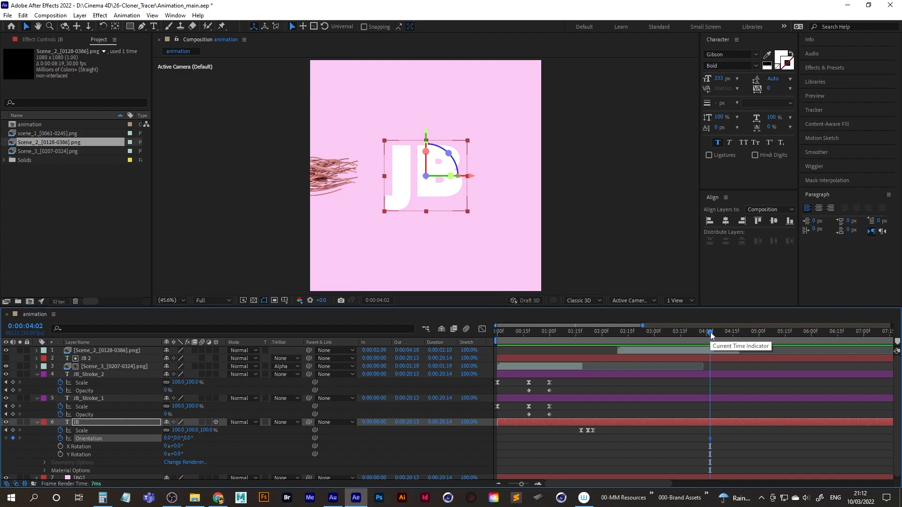
Move the lower JB layer's orientation keyframe slightly later and set its Y orientation to 232° at 0:00:04:09.
mouse_move(711, 332)
mouse_down()
mouse_move(737, 331)
mouse_move(723, 332)
mouse_up()
drag(710, 440, 717, 438)
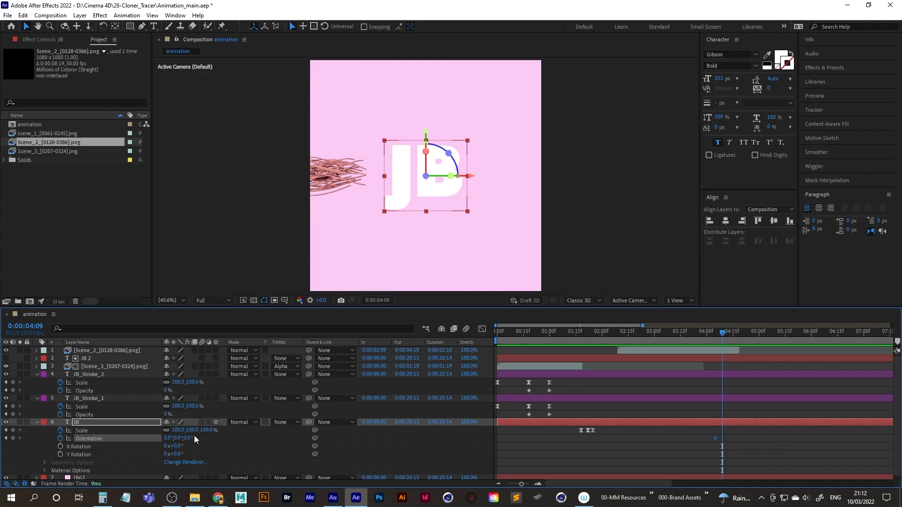
drag(178, 438, 116, 437)
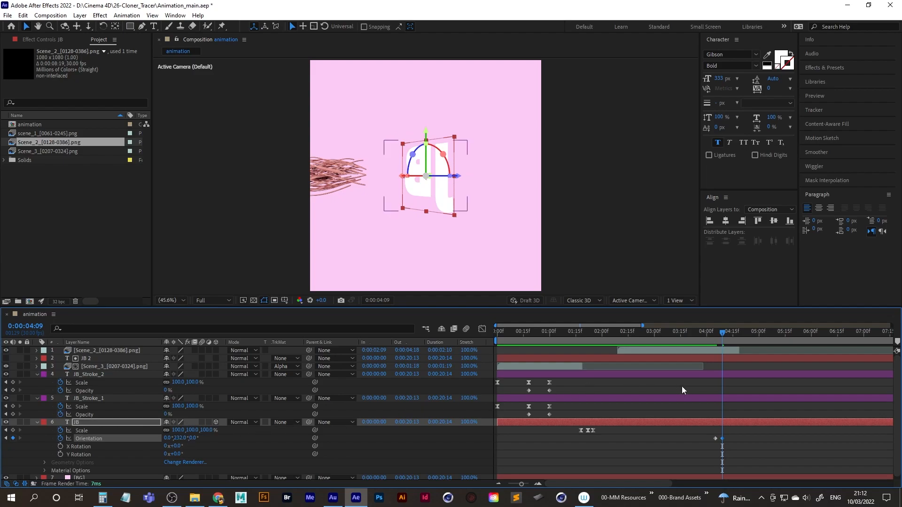
Copy the lower JB layer's 0° orientation keyframe to 0:00:04:13.
mouse_move(722, 334)
mouse_down()
mouse_move(708, 333)
mouse_move(727, 336)
mouse_up()
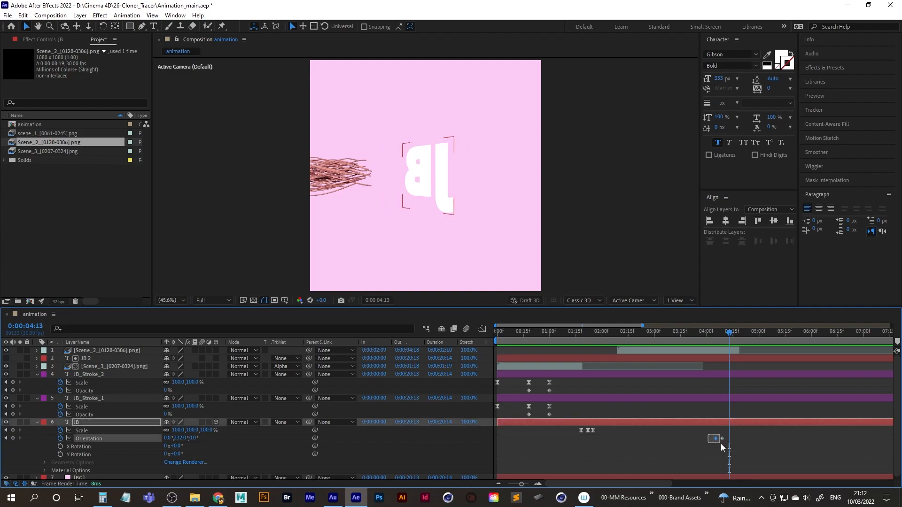
drag(720, 444, 721, 444)
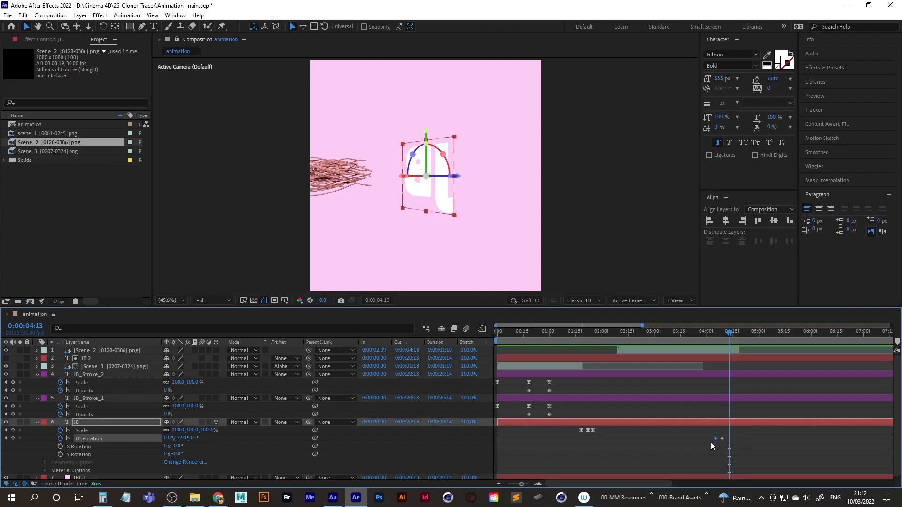
key(ctrl+v)
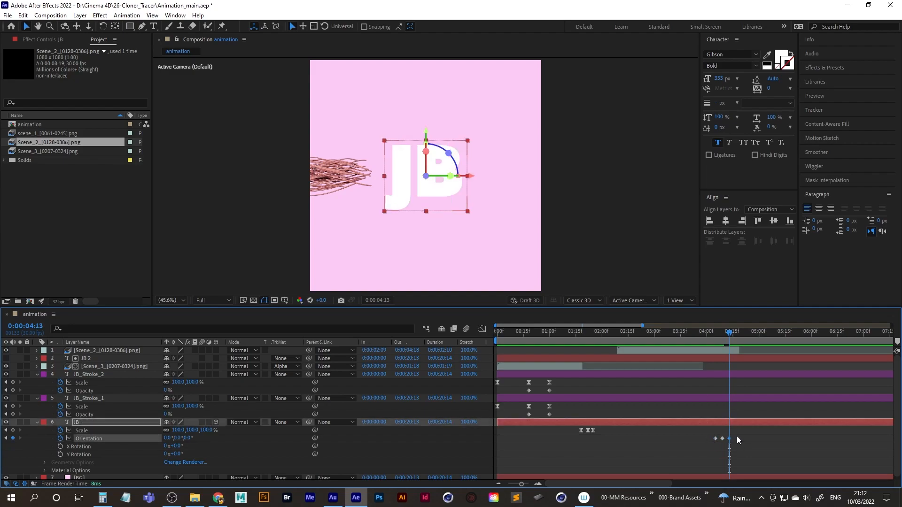
Play back the JB rotation and apply Easy Ease to its three orientation keyframes.
drag(733, 341, 690, 339)
key(space)
key(space)
drag(708, 433, 743, 439)
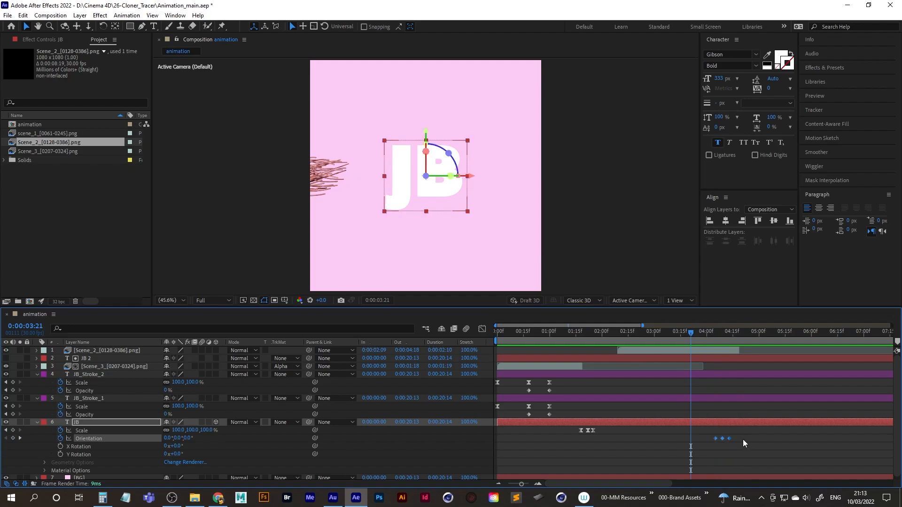
key(F9)
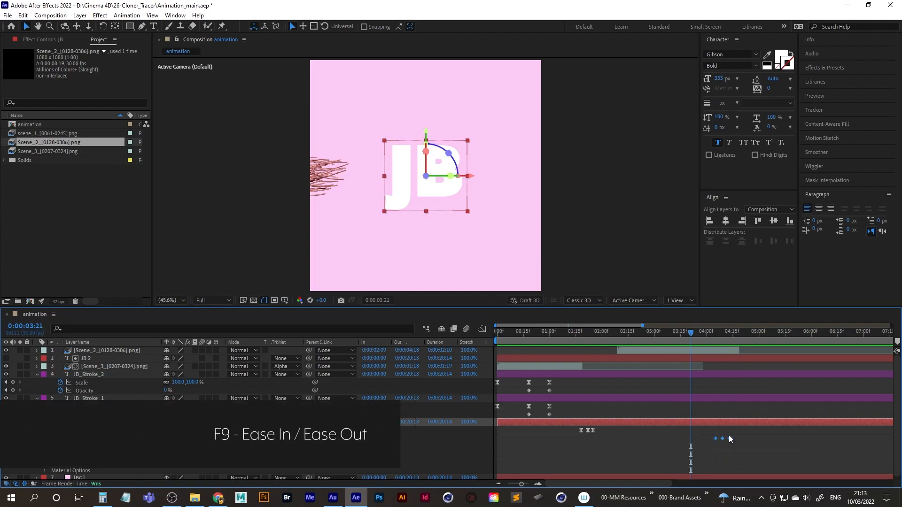
Move the last JB orientation keyframe slightly later and play back the adjusted rotation.
drag(695, 333, 714, 334)
click(729, 438)
drag(726, 442, 735, 439)
key(space)
key(space)
drag(750, 334, 707, 336)
key(space)
key(space)
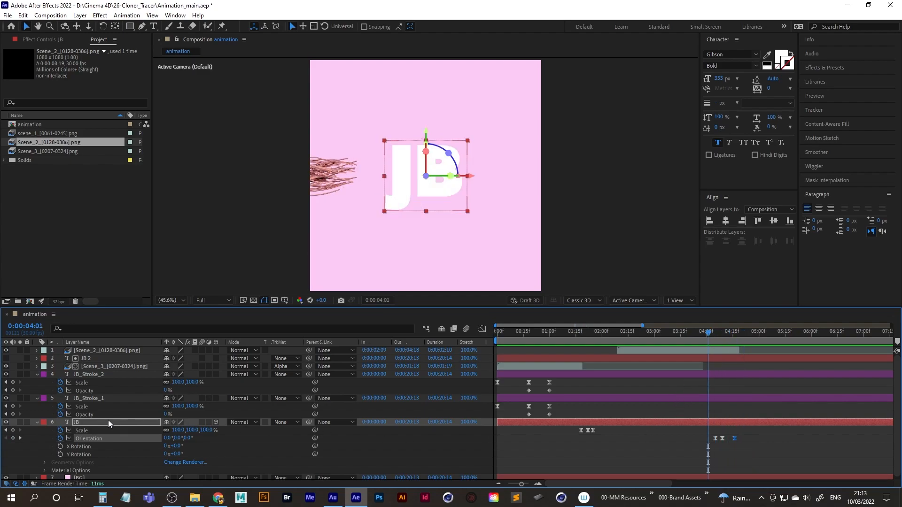
Enable motion blur on the lower JB text layer and preview the blurred rotation around 0:00:04:08.
click(101, 422)
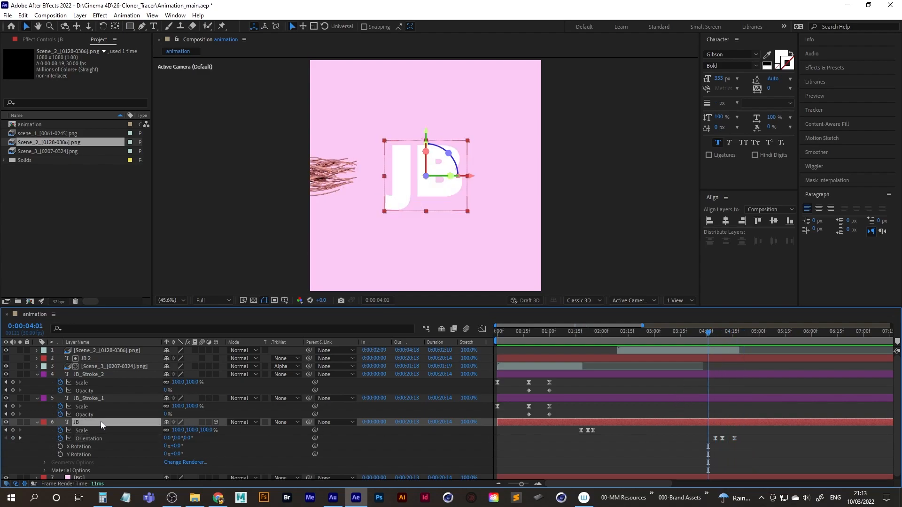
click(203, 422)
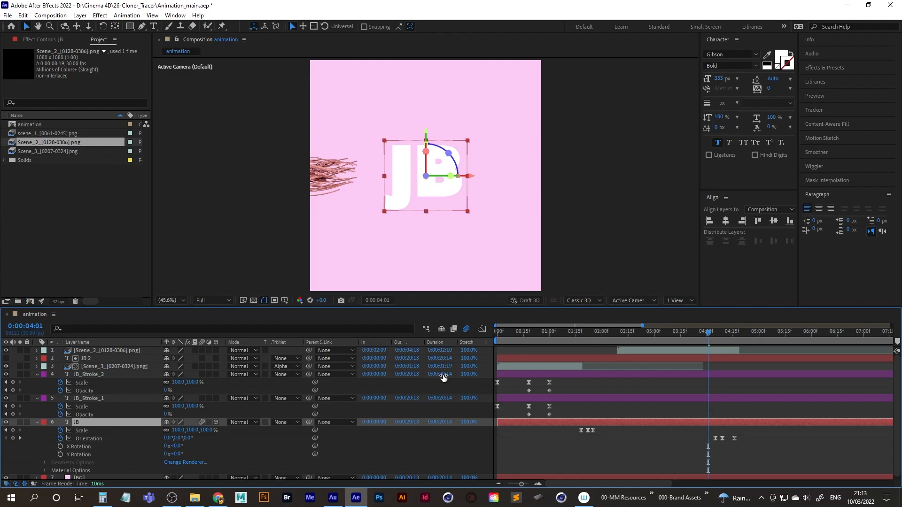
key(space)
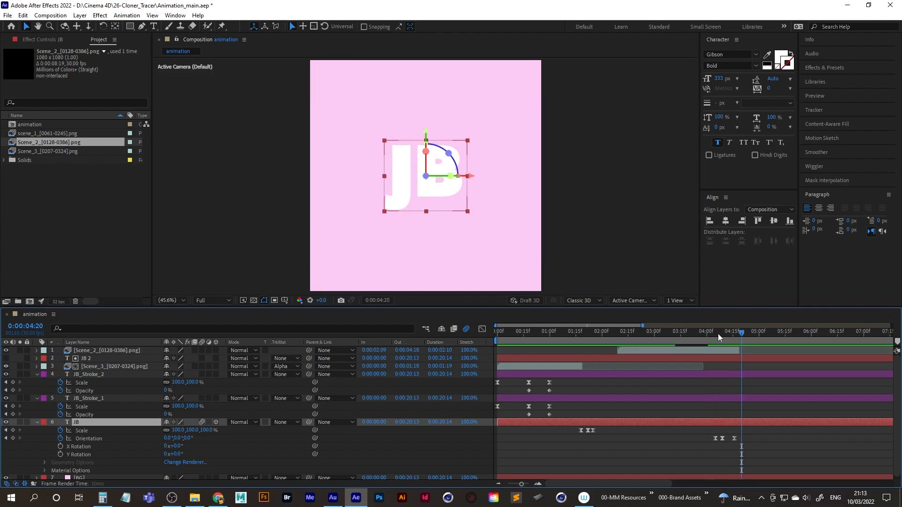
drag(715, 335, 720, 337)
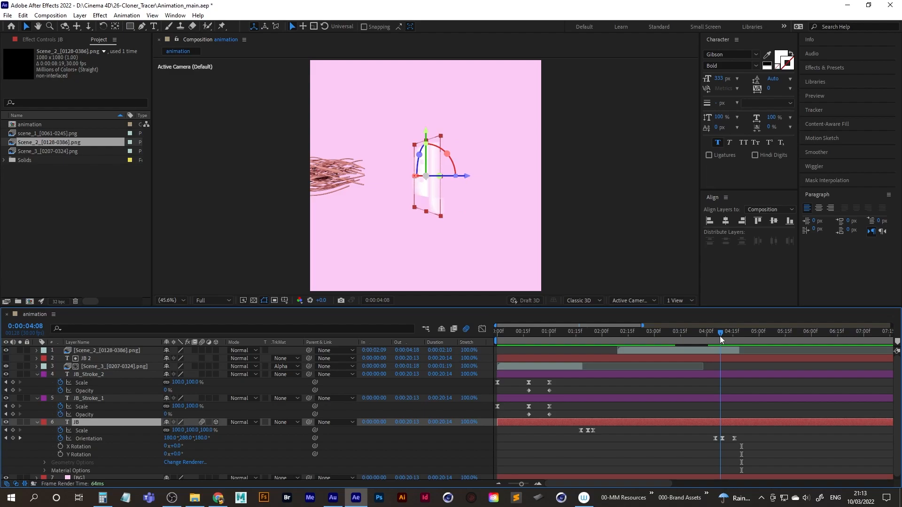
click(706, 334)
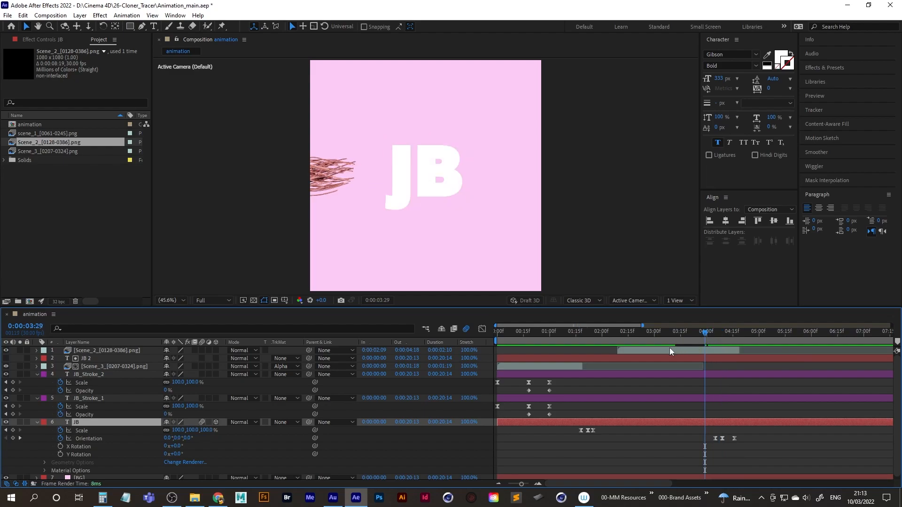
key(space)
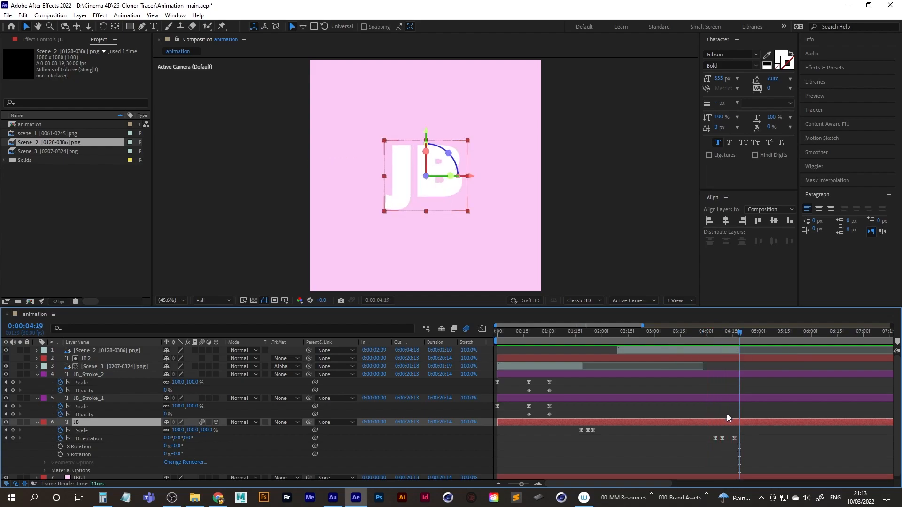
drag(726, 335, 710, 335)
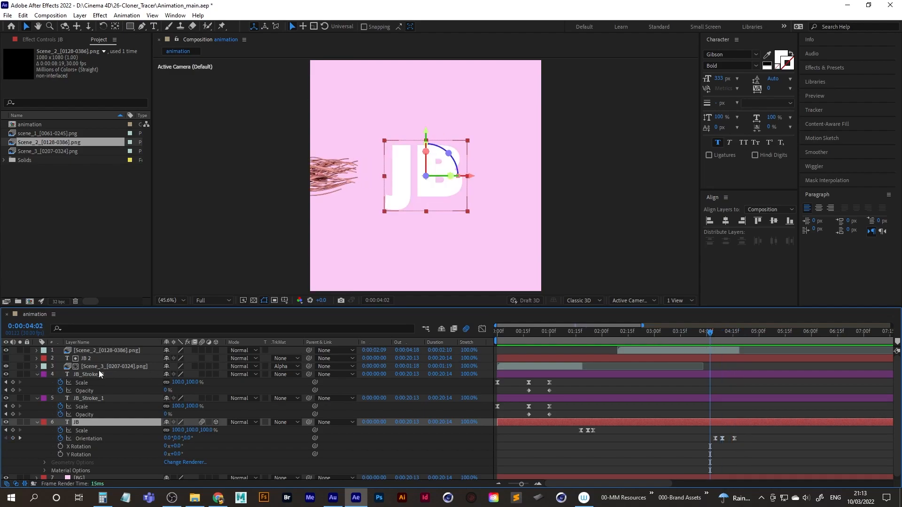
Duplicate the Scene_2 layer and rotate the copy half a turn so its tracers enter from the opposite side.
click(96, 351)
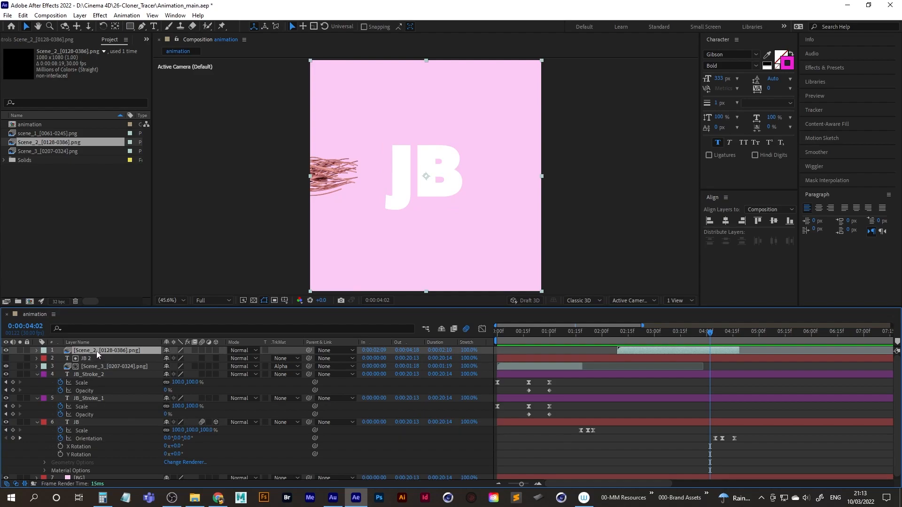
key(ctrl+d)
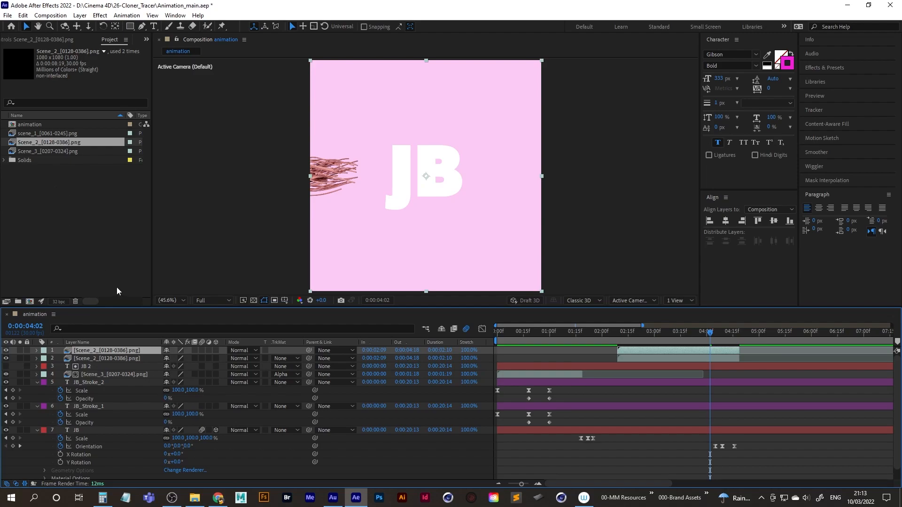
click(103, 26)
drag(328, 120, 511, 225)
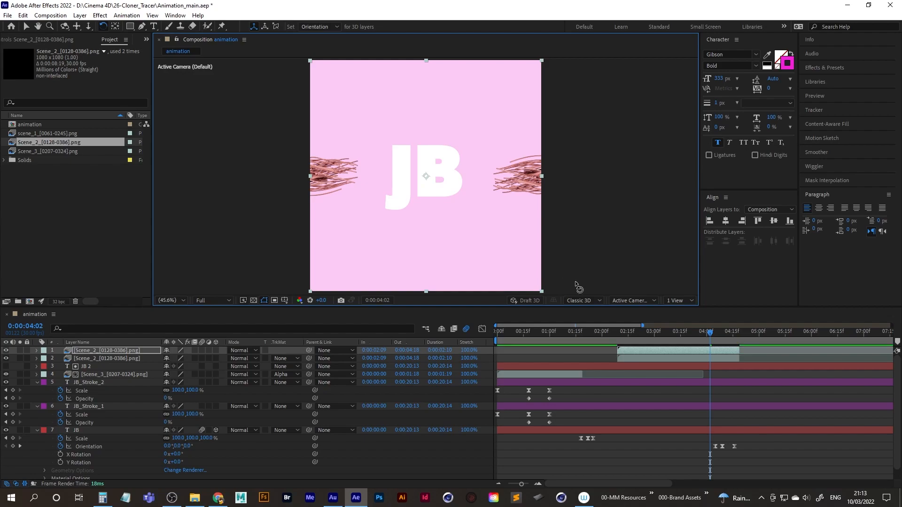
Play back the two opposing Scene_2 layers from 0:00:02:10 and examine how their tracers approach the JB text.
click(708, 333)
drag(708, 335, 619, 334)
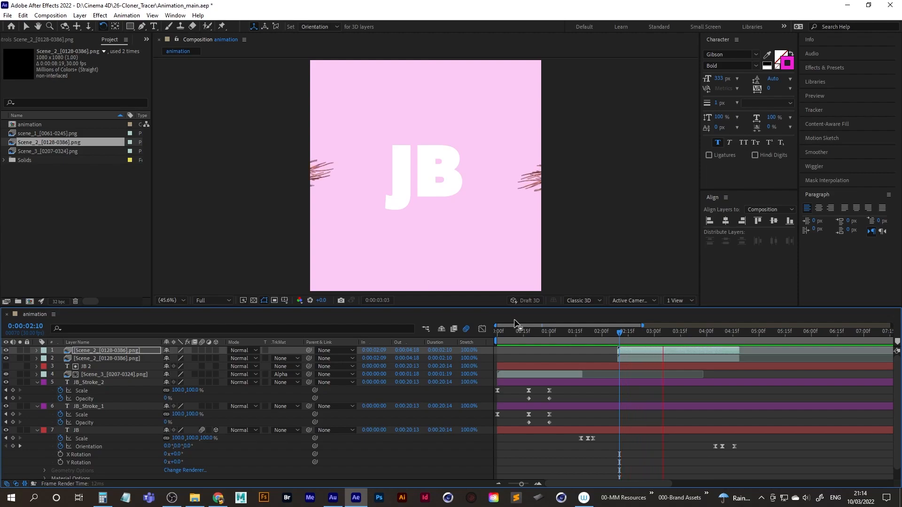
key(space)
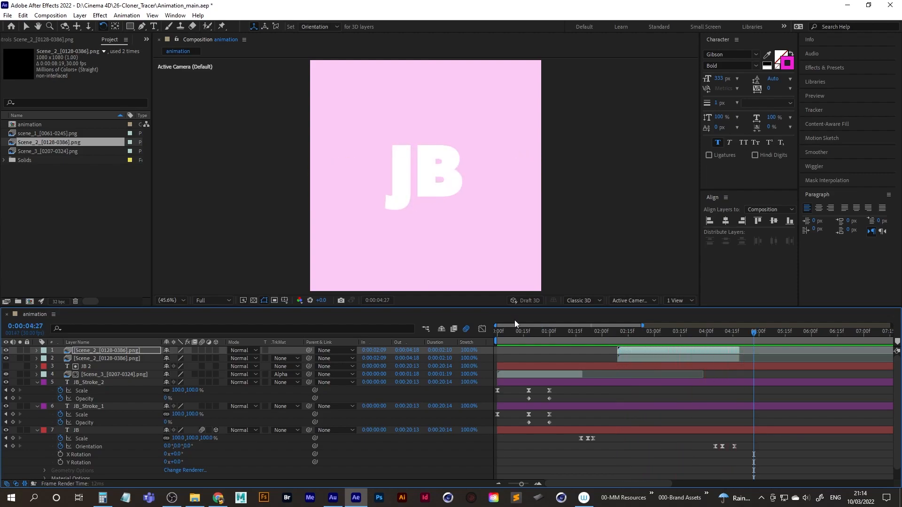
drag(721, 334, 620, 334)
key(space)
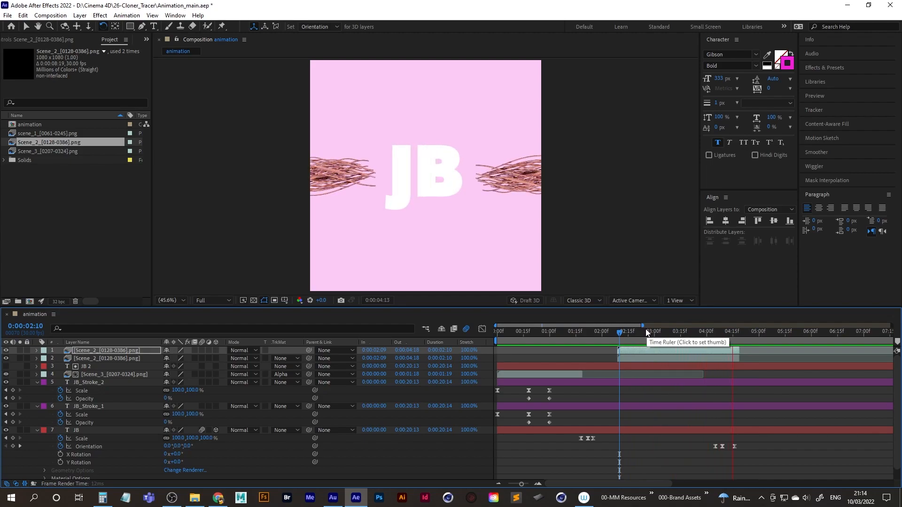
key(space)
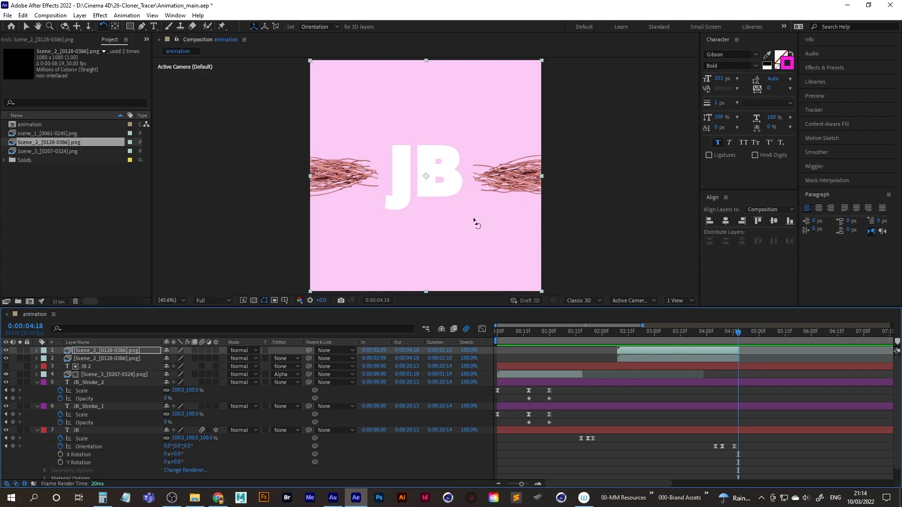
click(27, 27)
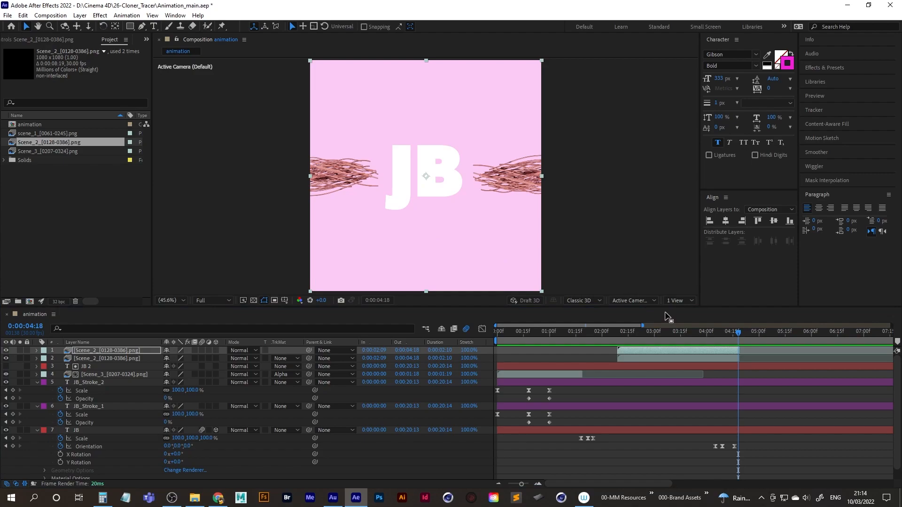
click(333, 499)
click(336, 501)
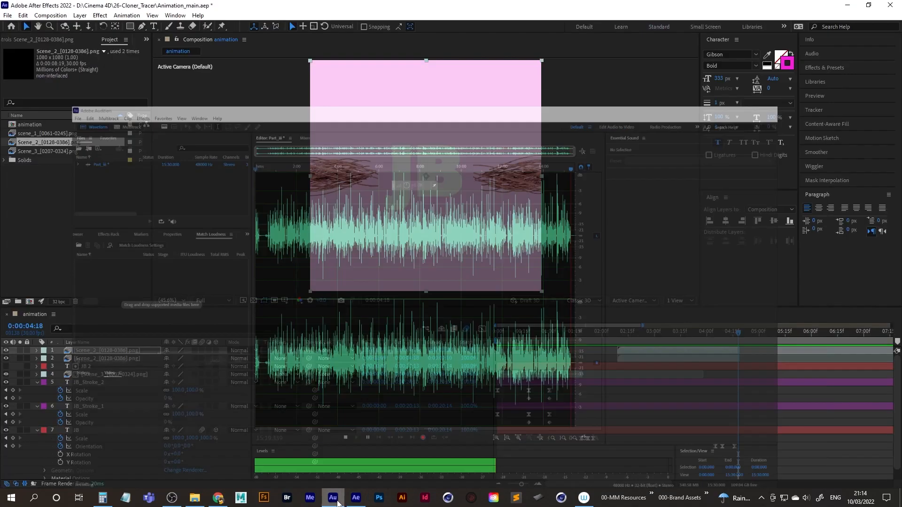
Duplicate both Scene_2 tracer layers.
mouse_move(739, 335)
mouse_down()
mouse_move(717, 335)
mouse_move(732, 338)
mouse_up()
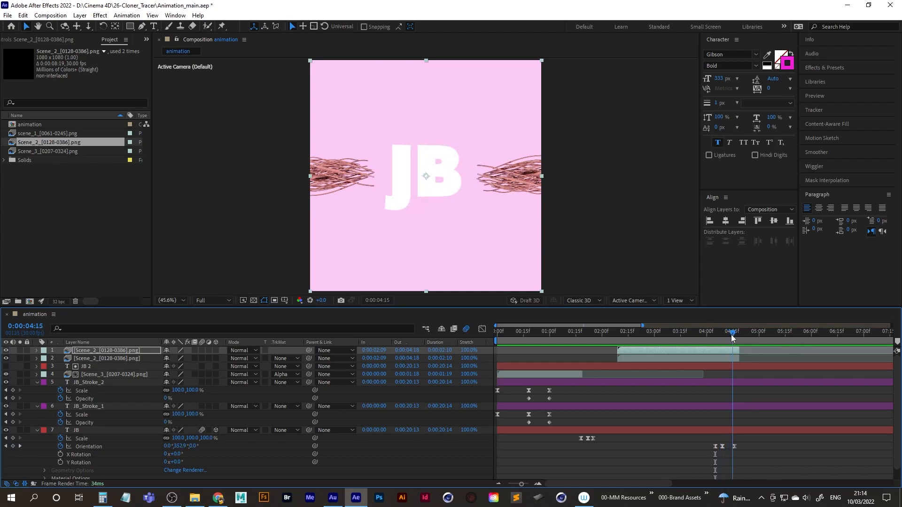
shift+click(655, 357)
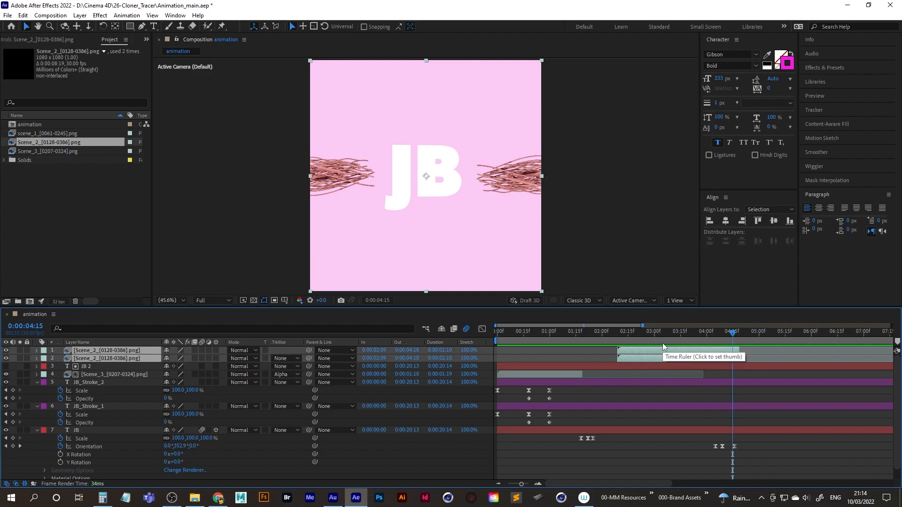
key(ctrl+d)
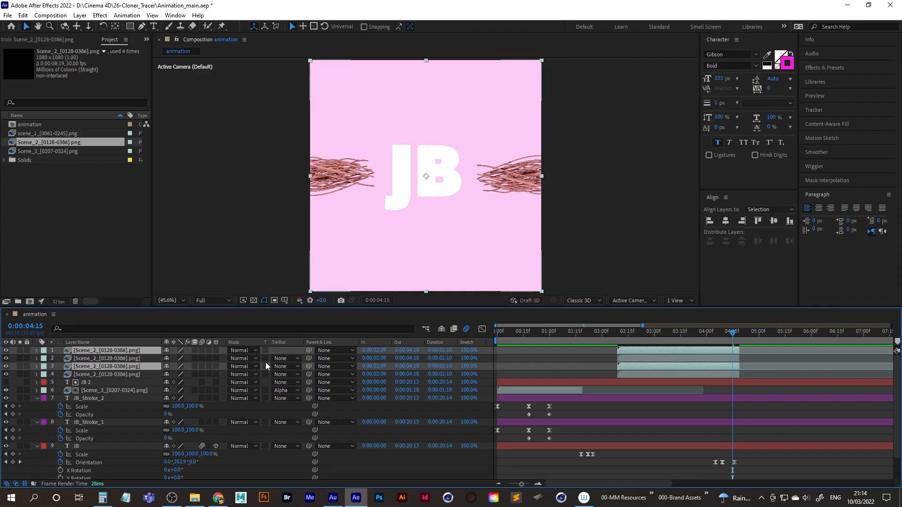
double_click(123, 366)
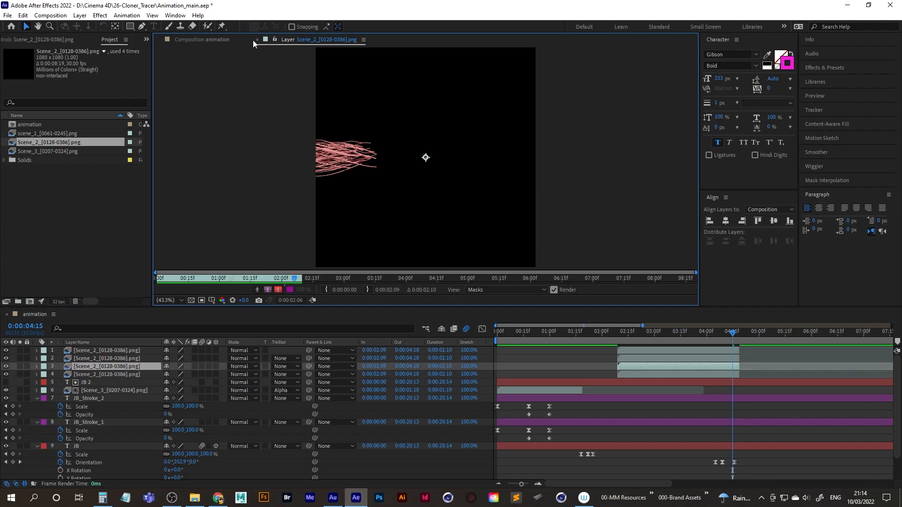
click(257, 40)
Group the two Scene_2 copies at the top of the layer stack and shift them to start at 0:00:04:19.
drag(108, 365, 112, 356)
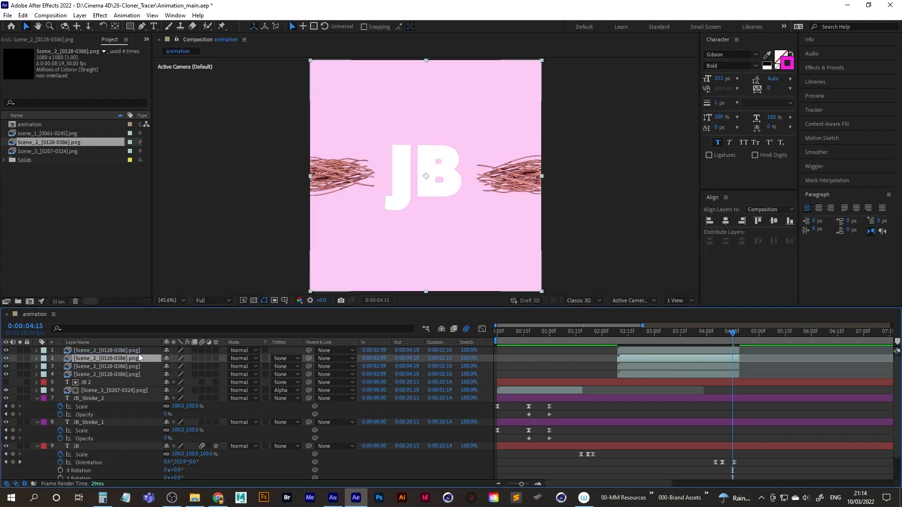
ctrl+click(112, 351)
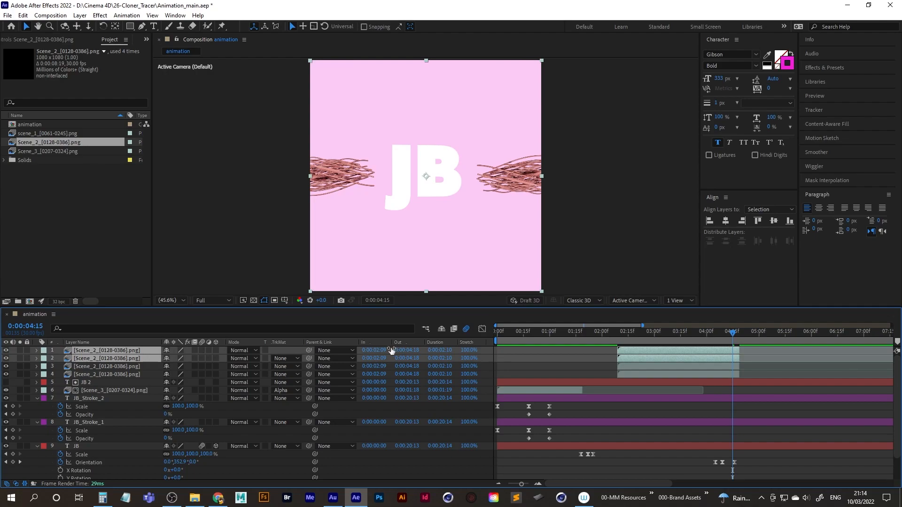
drag(632, 359, 757, 360)
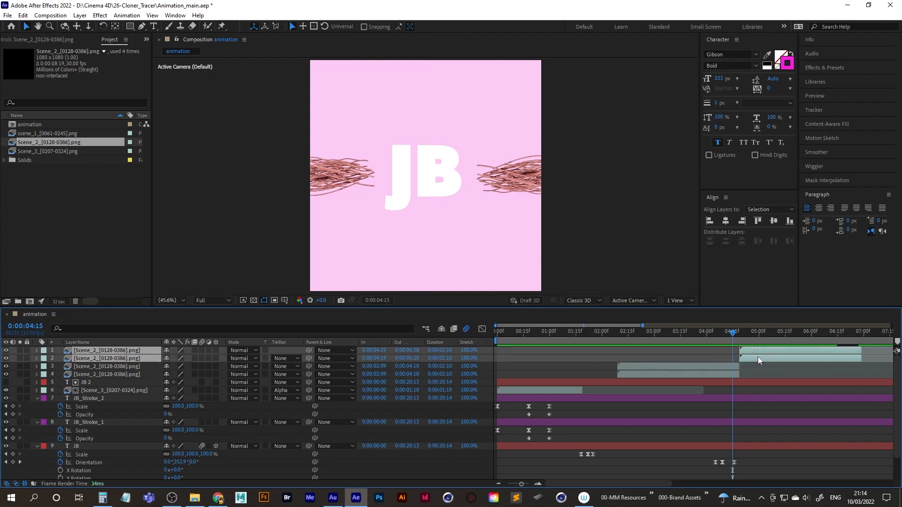
Time-reverse the two shifted Scene_2 layers and play back the result from 0:00:04:09.
right_click(761, 359)
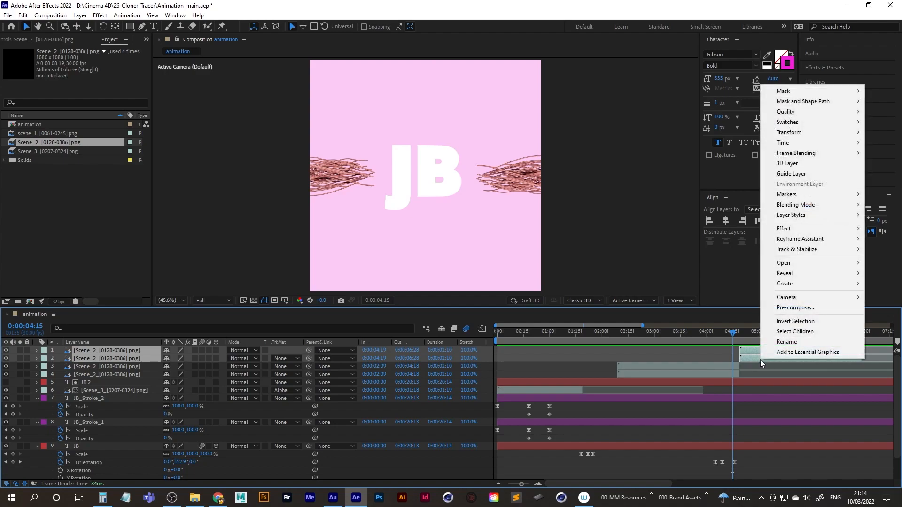
mouse_move(815, 143)
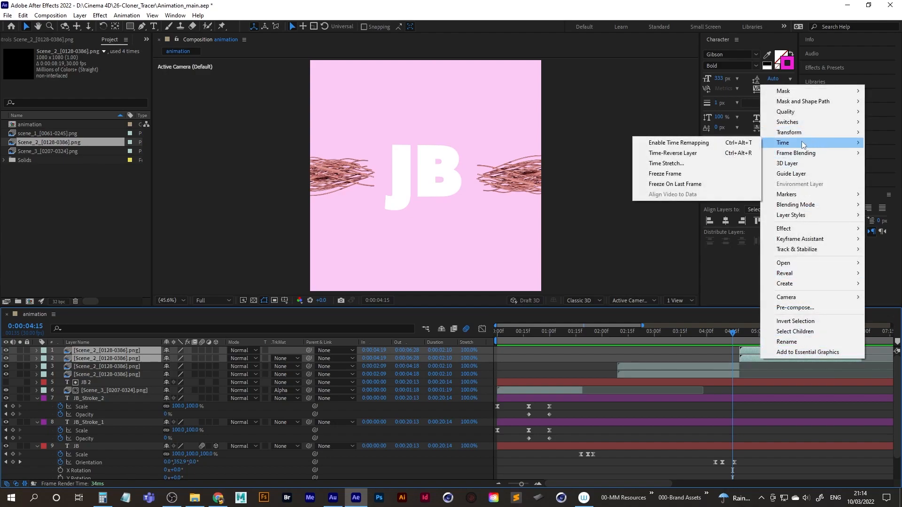
click(690, 153)
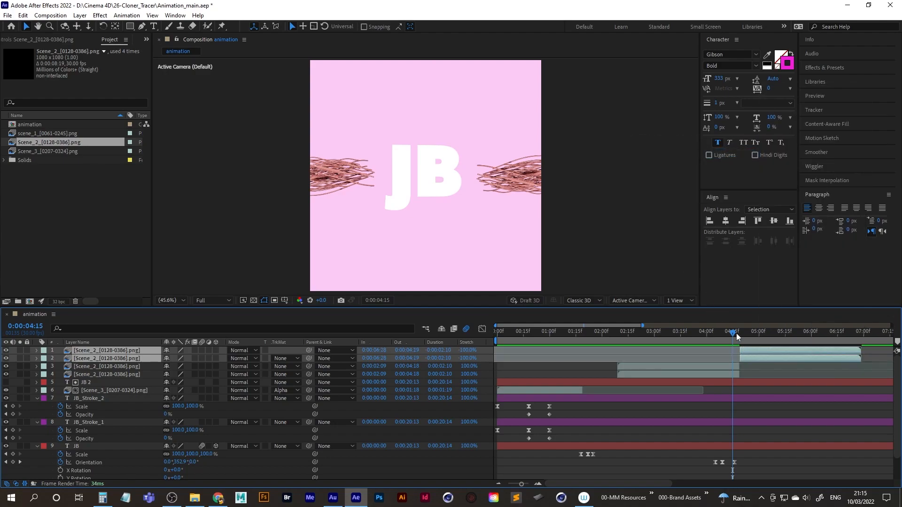
drag(730, 332, 721, 334)
key(space)
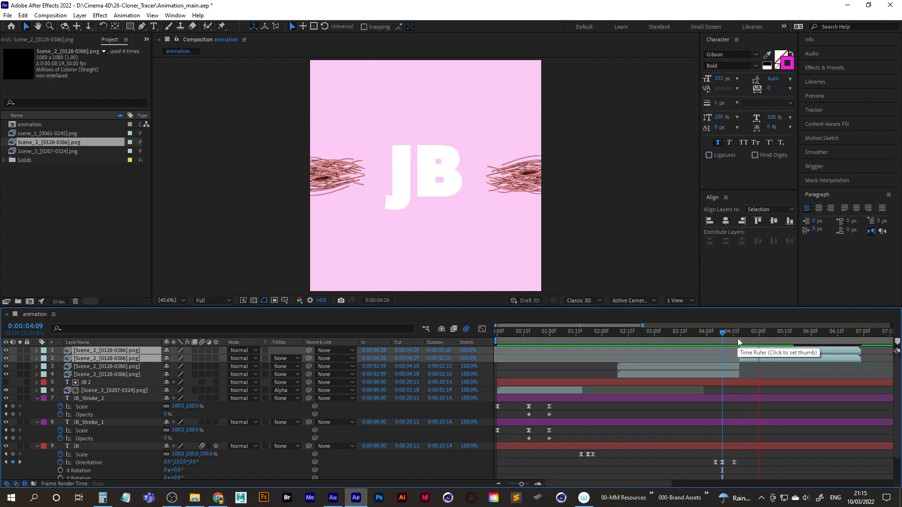
Shift the JB layer's three Orientation keyframes later so the middle one falls at about 0:00:04:18, and play back the spin.
mouse_move(723, 335)
mouse_down()
mouse_move(689, 334)
mouse_move(736, 333)
mouse_move(719, 333)
mouse_up()
drag(714, 335, 711, 336)
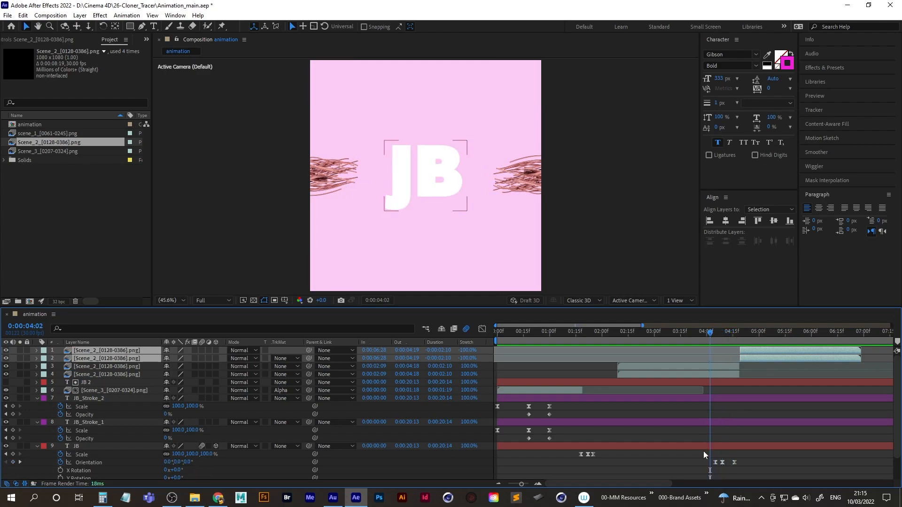
drag(706, 458, 740, 462)
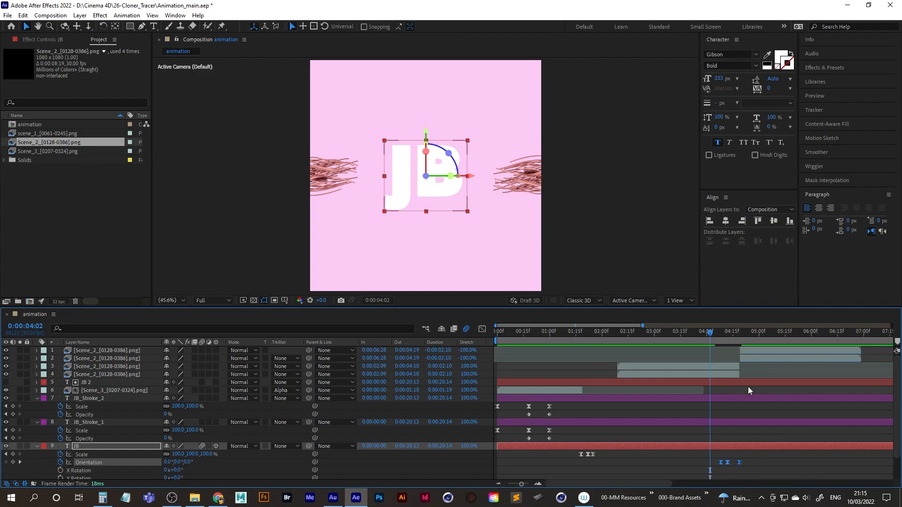
drag(734, 333, 738, 333)
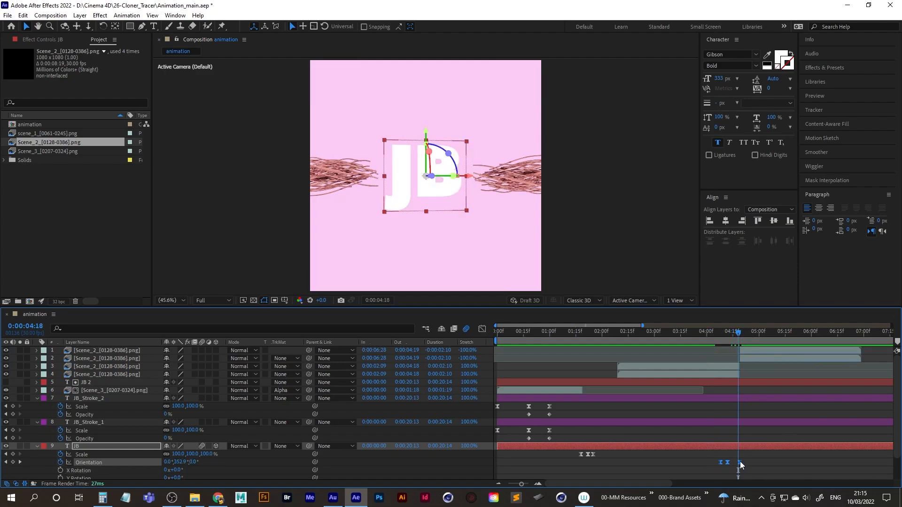
drag(726, 462, 737, 463)
drag(736, 335, 717, 335)
key(space)
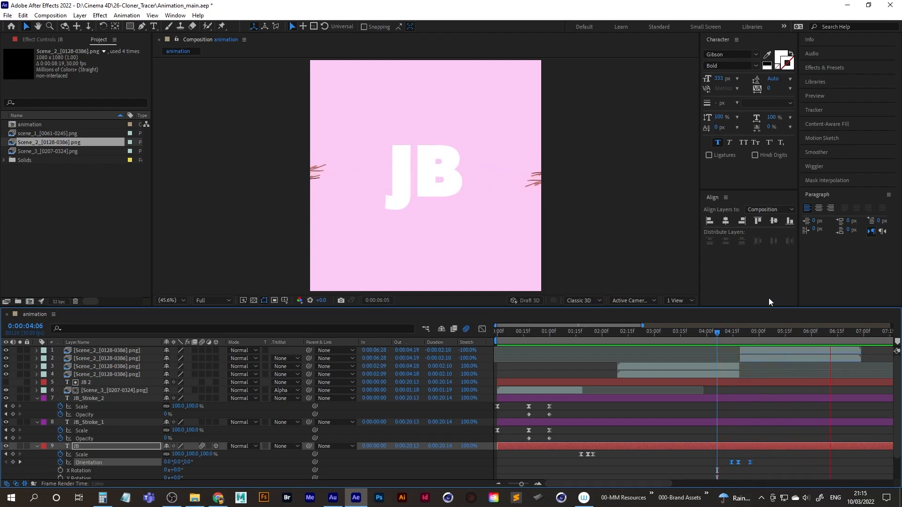
key(space)
key(space)
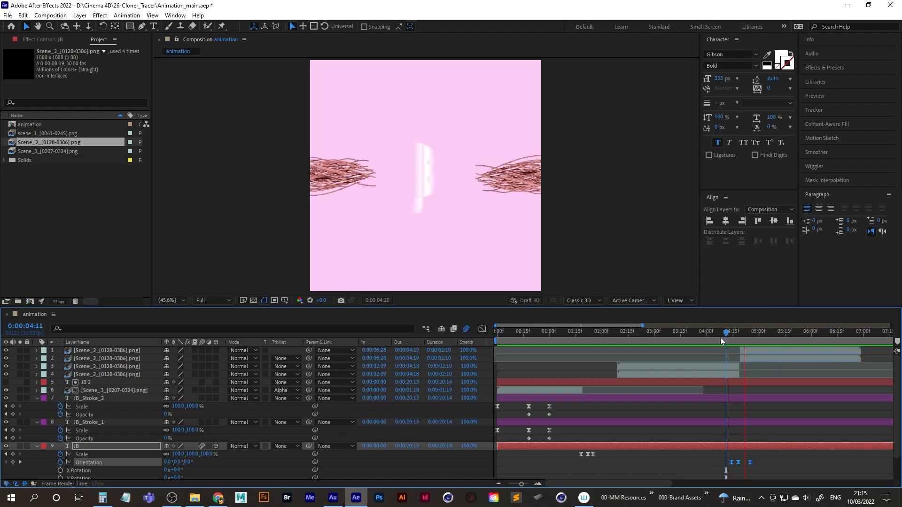
key(space)
Set the stretch of the two reversed Scene_2 layers to -40% and play back the tracers' exit from 0:00:03:29.
click(762, 357)
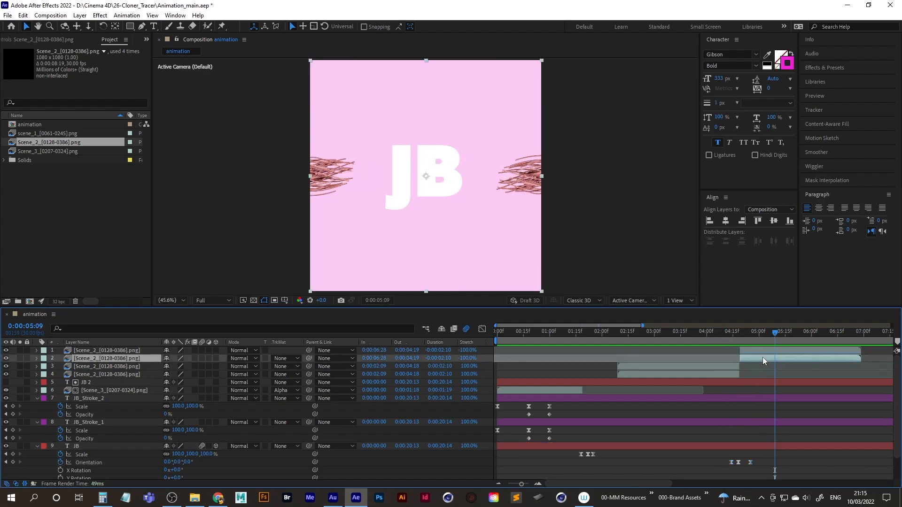
shift+click(756, 352)
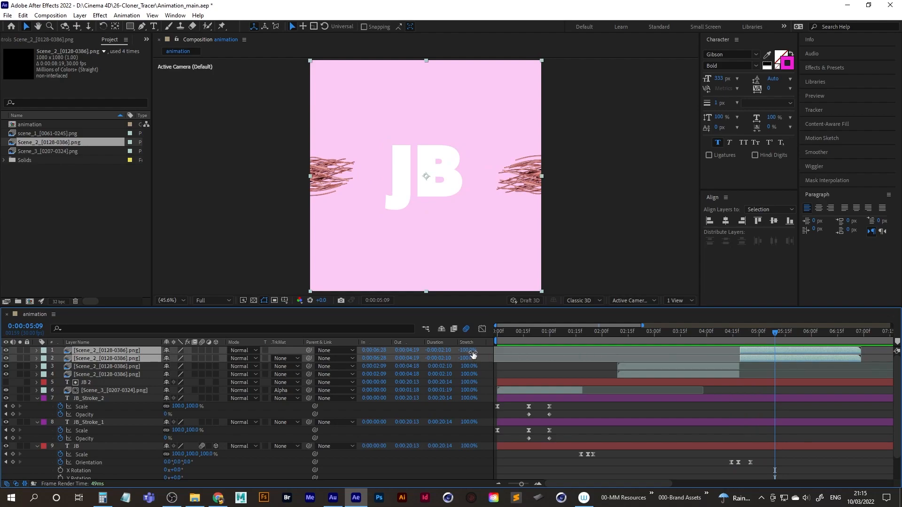
drag(470, 351, 502, 353)
drag(830, 358, 721, 335)
key(space)
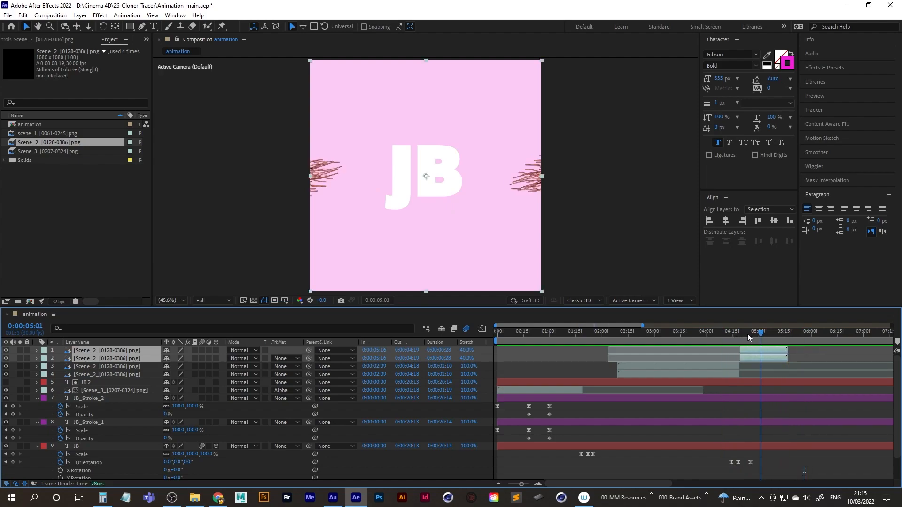
click(727, 327)
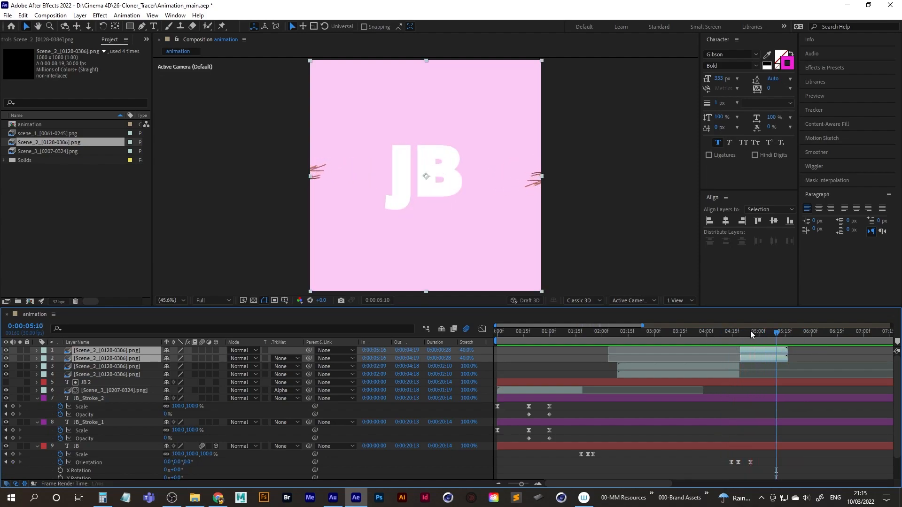
click(706, 335)
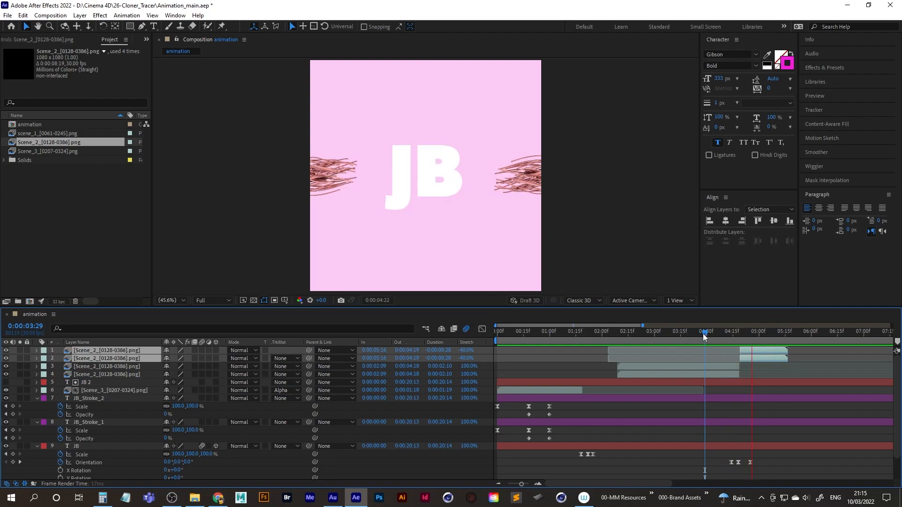
key(space)
Add the scene_1 sequence at the top of the layer stack, starting at 0:00:05:01.
drag(777, 334, 763, 334)
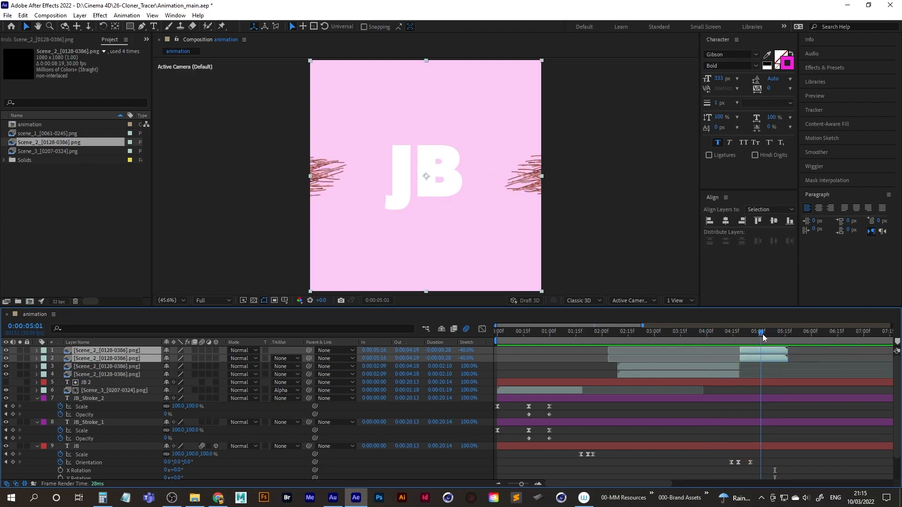
click(45, 133)
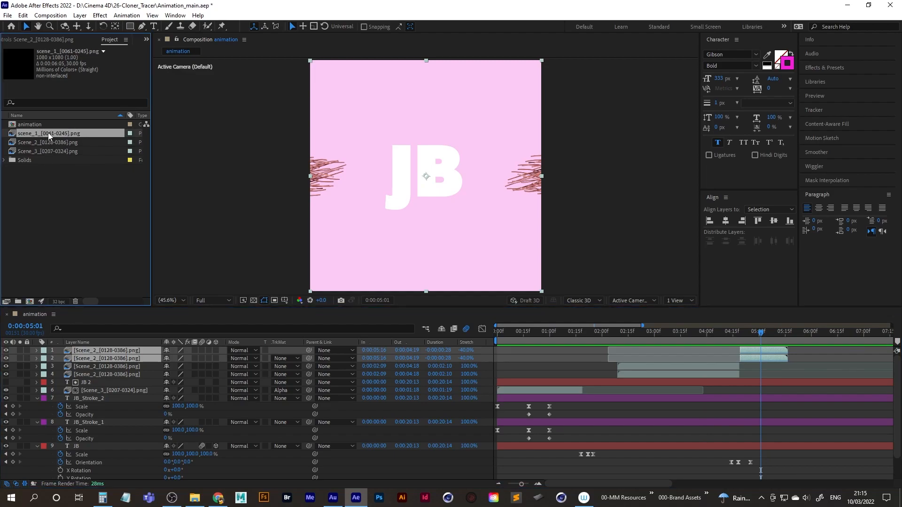
drag(47, 132, 106, 351)
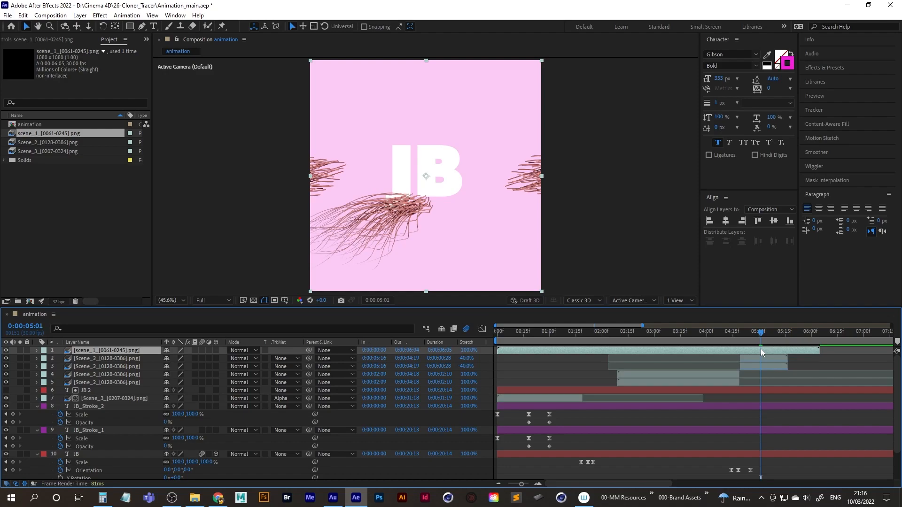
key(bracketleft)
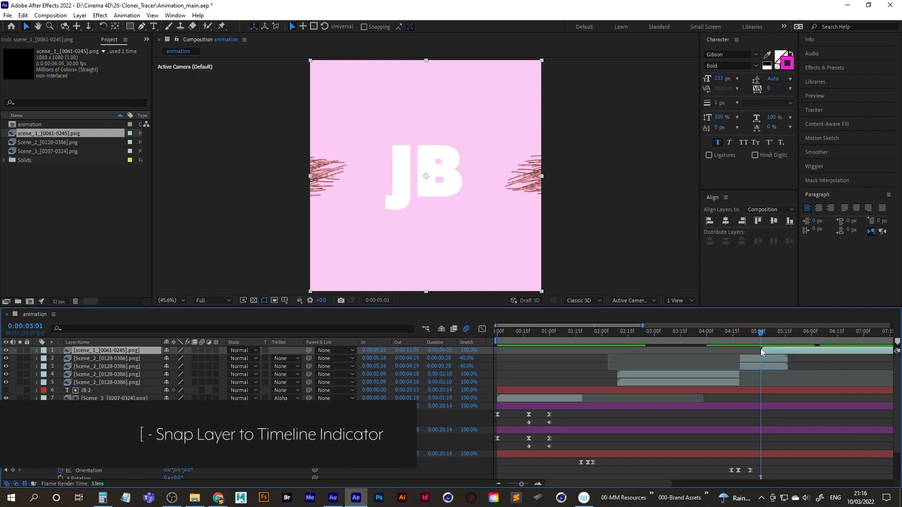
Move the scene_1 layer to start at 0:00:04:23 and play back the transition from 0:00:04:15.
drag(761, 333, 756, 334)
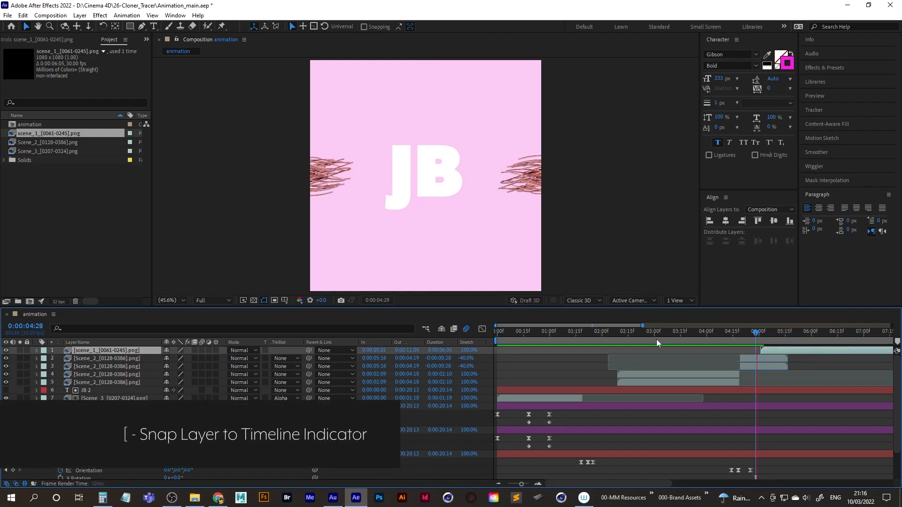
key(space)
drag(775, 334, 760, 351)
key(space)
double_click(760, 351)
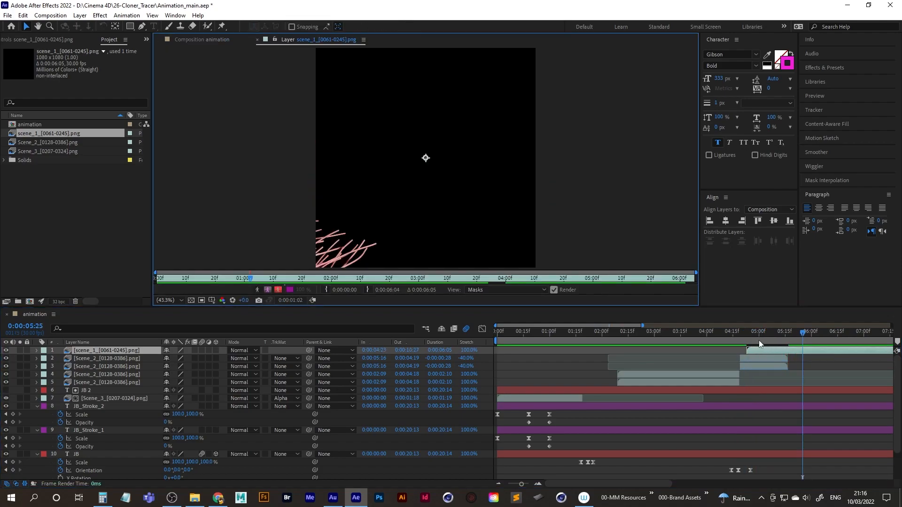
click(257, 39)
drag(750, 329, 733, 337)
key(space)
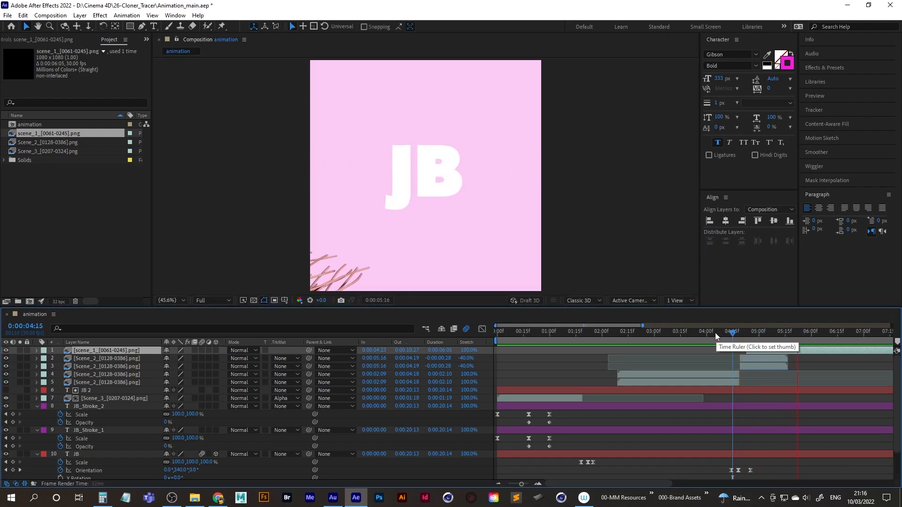
Duplicate the scene_1 layer and rotate the copy half a turn so its tracers enter from the canvas's upper-right corner.
drag(783, 330, 757, 333)
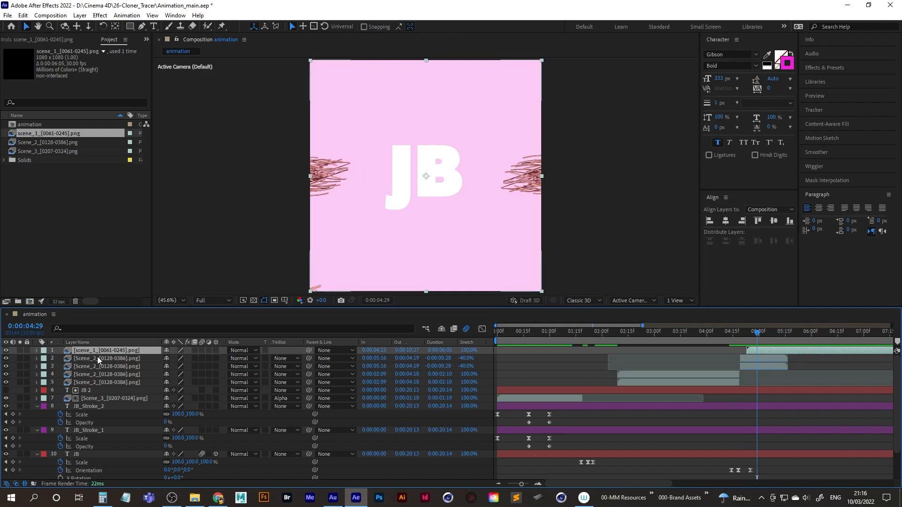
key(ctrl+d)
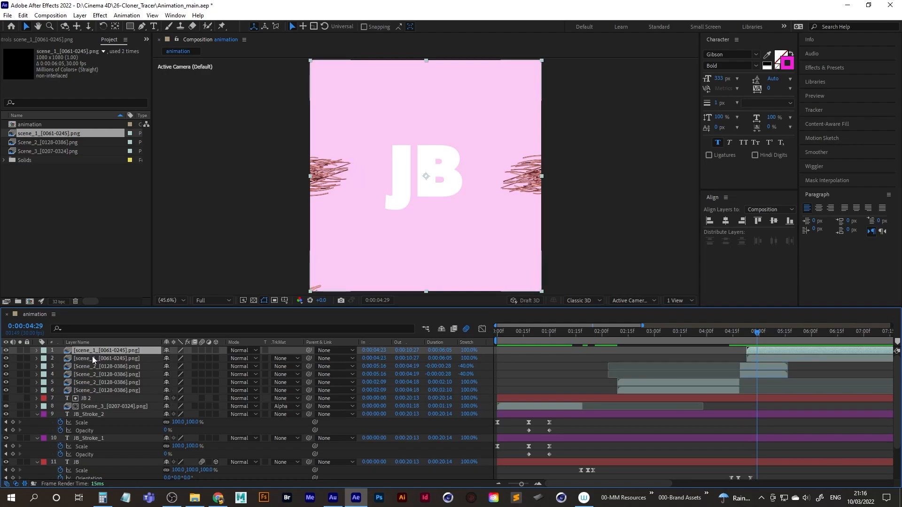
click(103, 27)
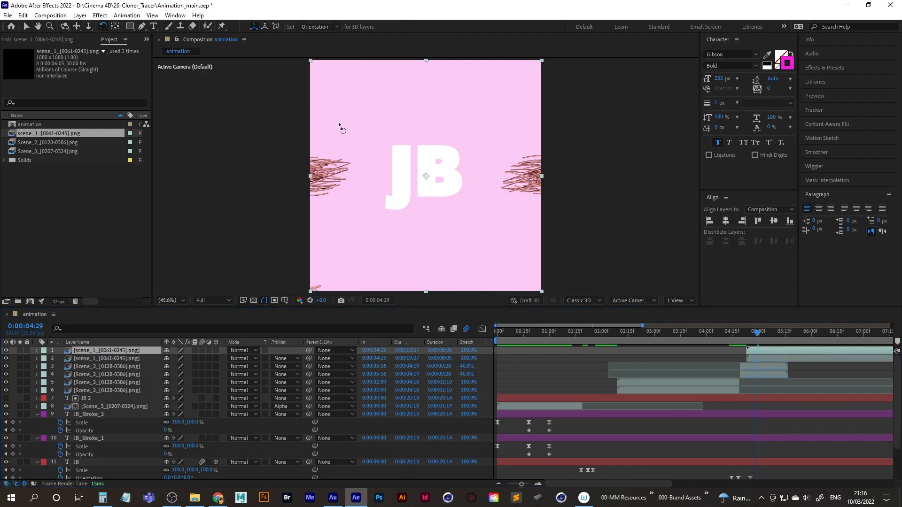
drag(348, 125, 514, 211)
Add a Position keyframe to the JB text layer at 0:00:07:03.
mouse_move(757, 332)
mouse_down()
mouse_move(821, 329)
mouse_move(732, 337)
mouse_move(836, 333)
mouse_move(729, 335)
mouse_move(873, 332)
mouse_up()
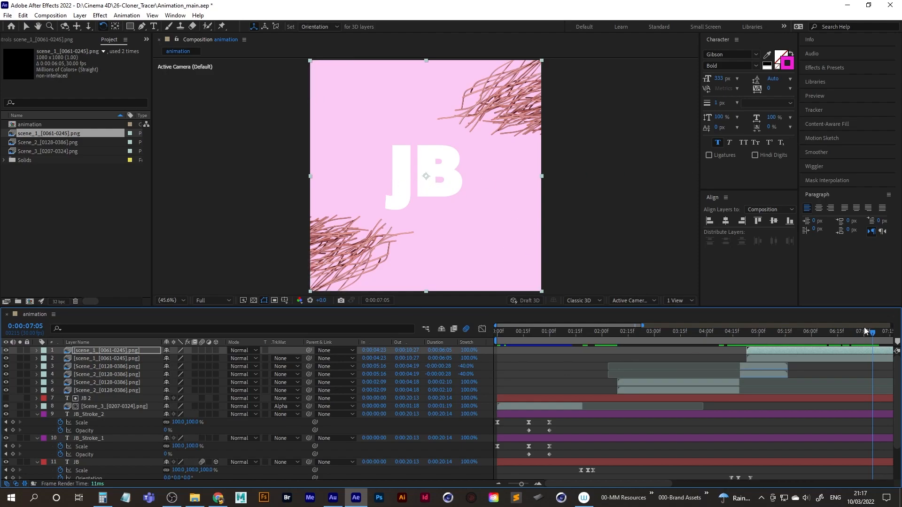
drag(870, 333, 868, 333)
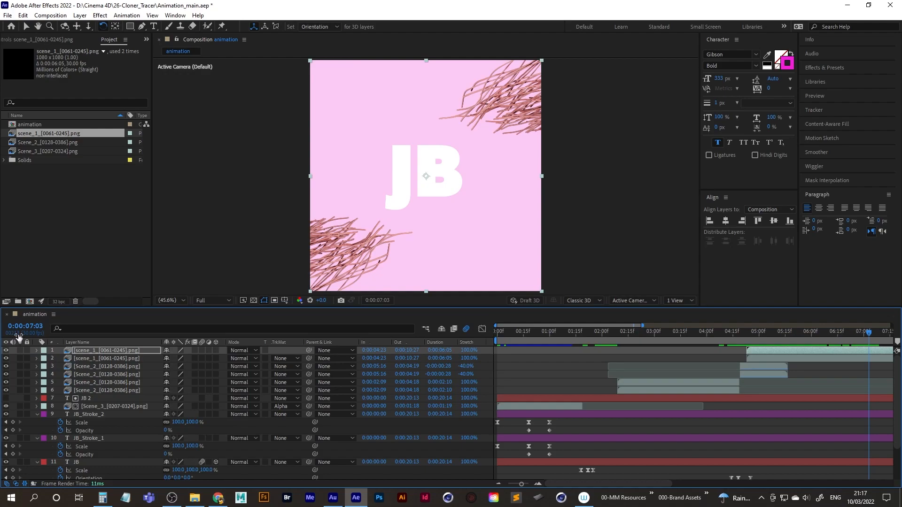
scroll(115, 446, down, 4)
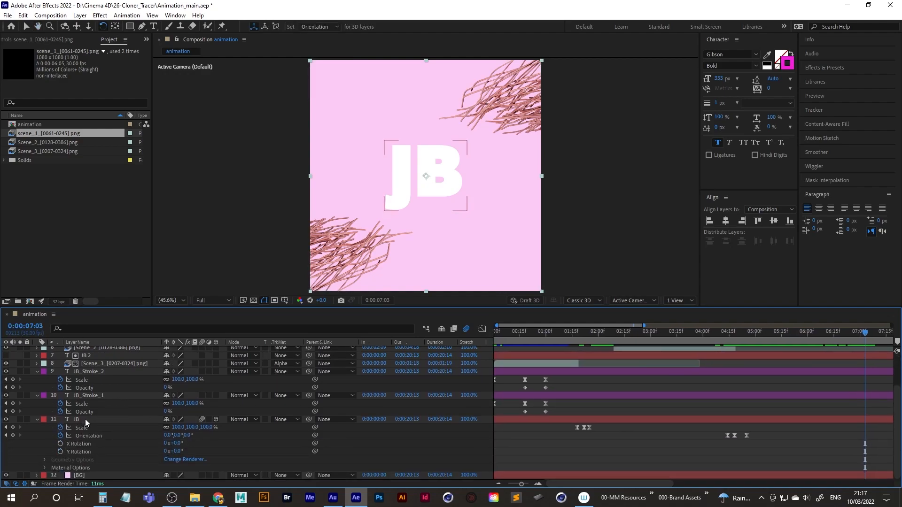
click(87, 419)
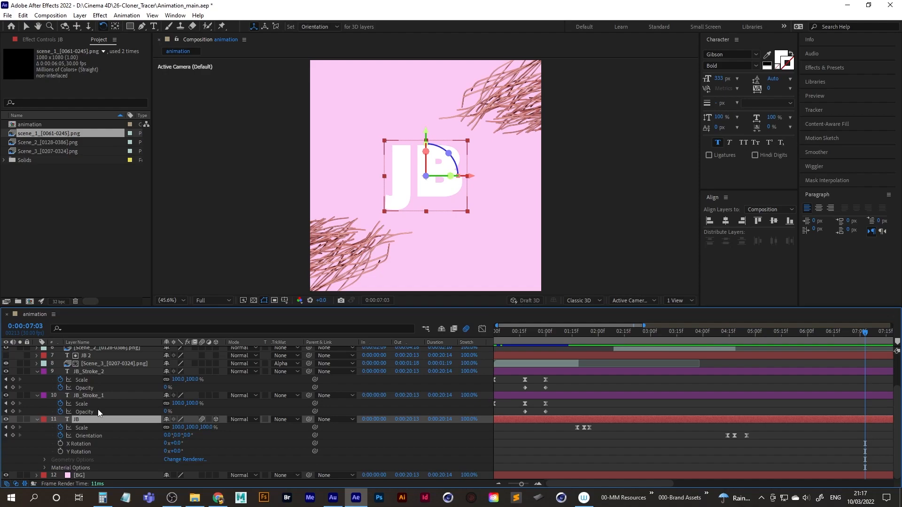
key(shift+alt+p)
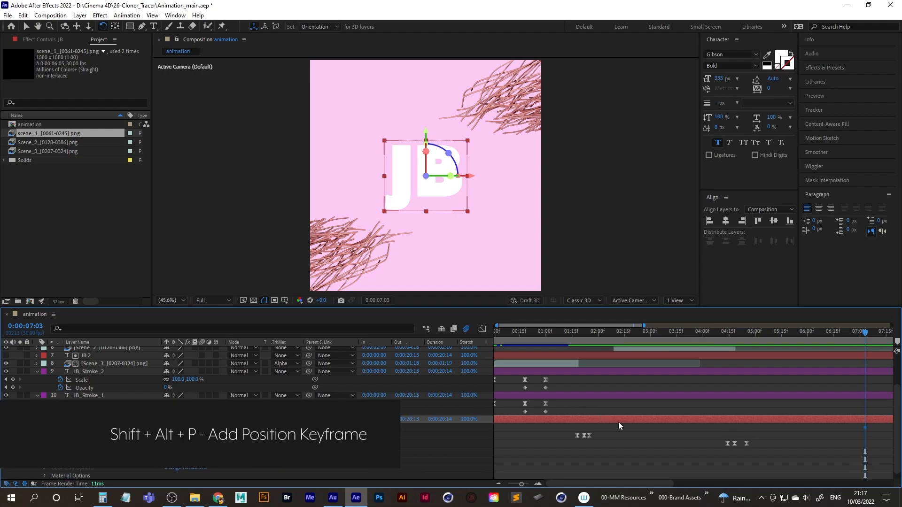
Move the JB text horizontally off the canvas's right side to X 1324 at 0:00:07:08.
drag(639, 479, 723, 483)
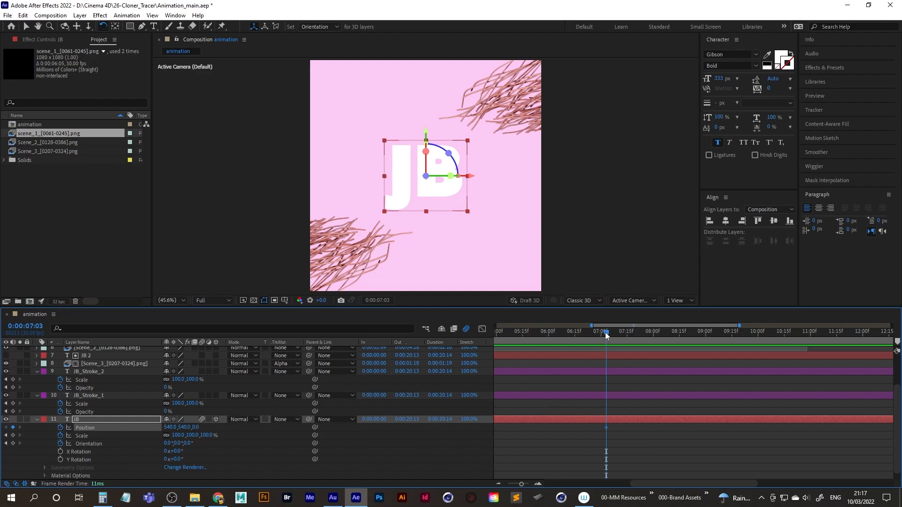
drag(607, 331, 614, 333)
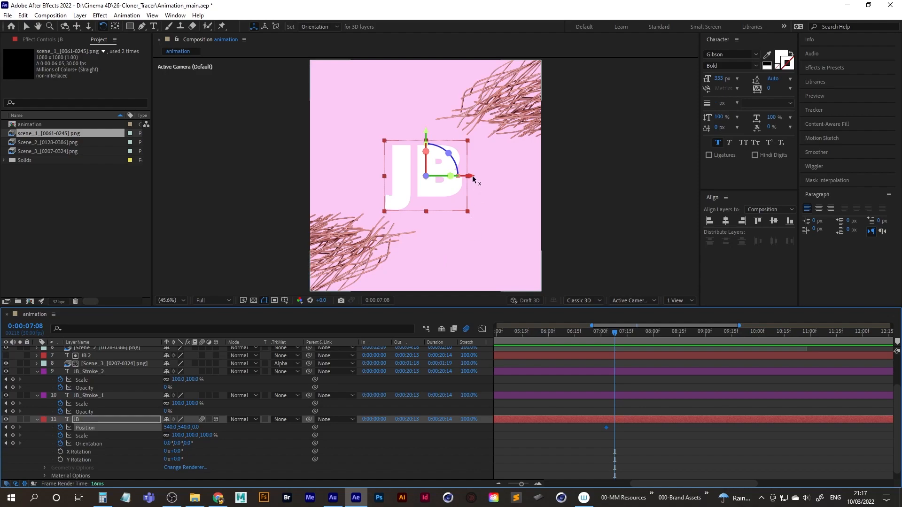
drag(471, 177, 642, 177)
mouse_move(618, 331)
mouse_down()
mouse_move(604, 333)
mouse_move(628, 334)
mouse_move(606, 334)
mouse_up()
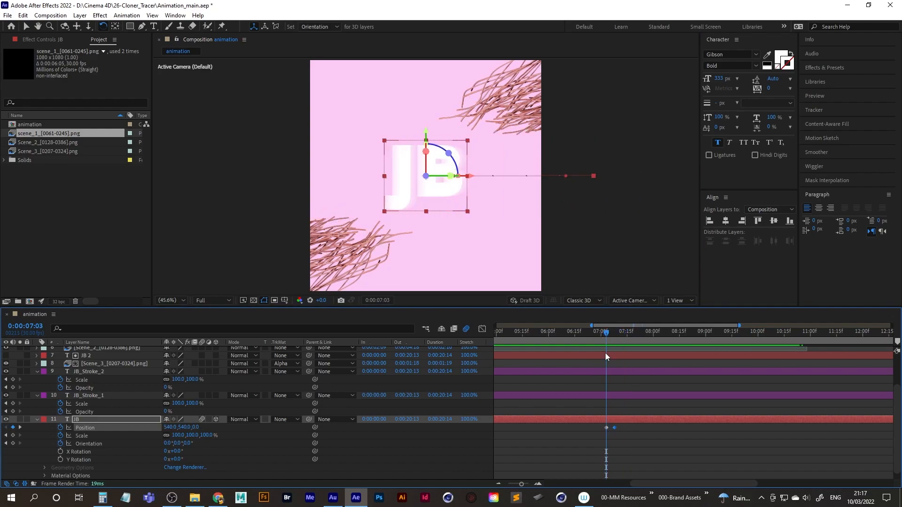
Apply Easy Ease to both JB Position keyframes, reshape their speed graph so the speed peaks late, and play back the exit.
drag(599, 427, 638, 432)
key(F9)
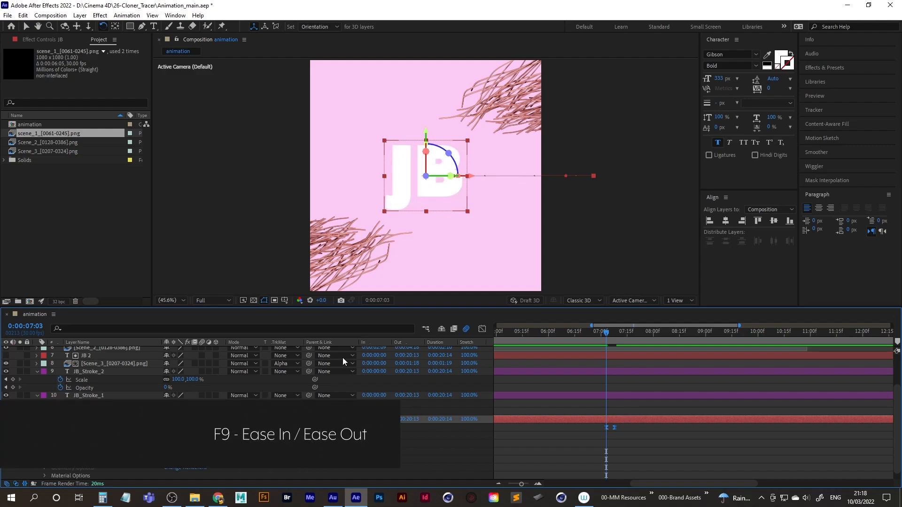
click(484, 328)
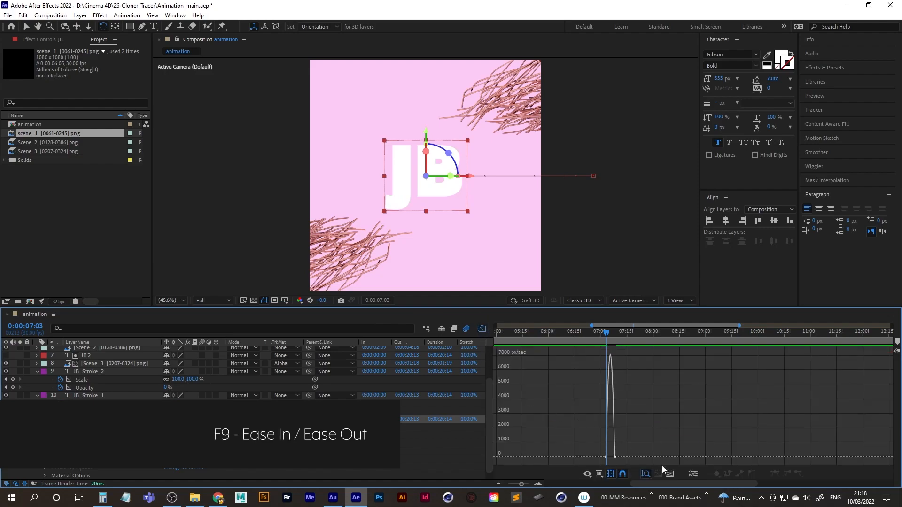
click(670, 476)
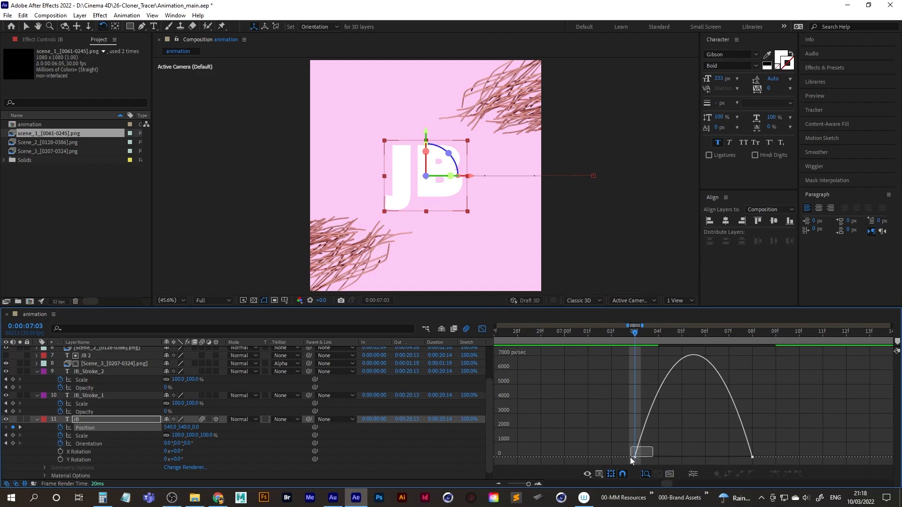
drag(618, 464, 618, 463)
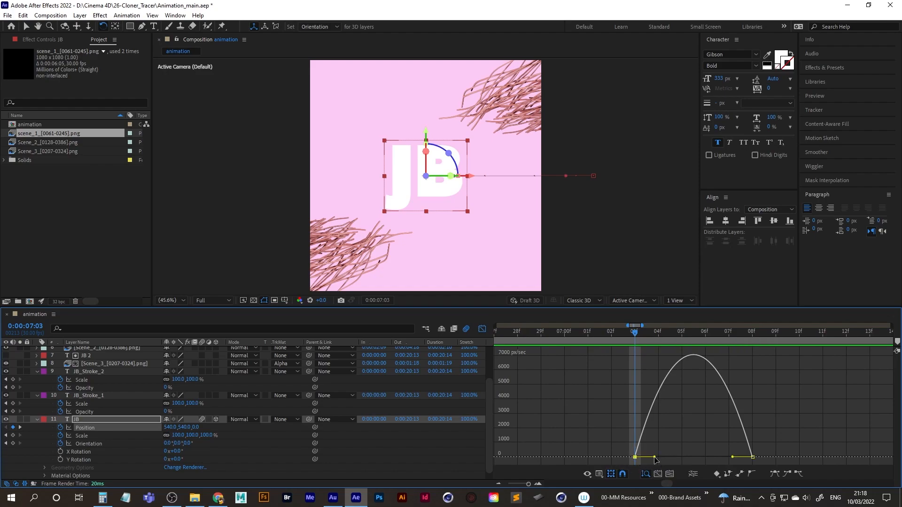
drag(656, 459, 685, 457)
key(space)
key(space)
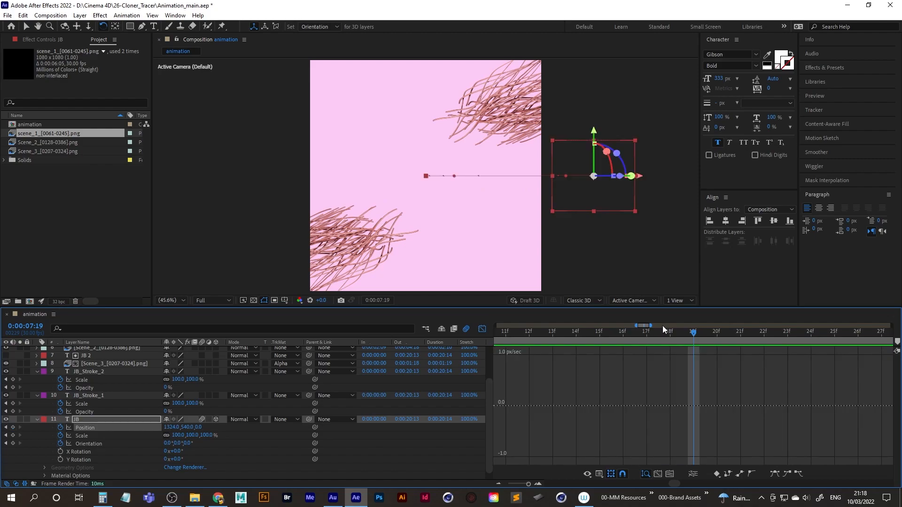
drag(629, 325, 720, 326)
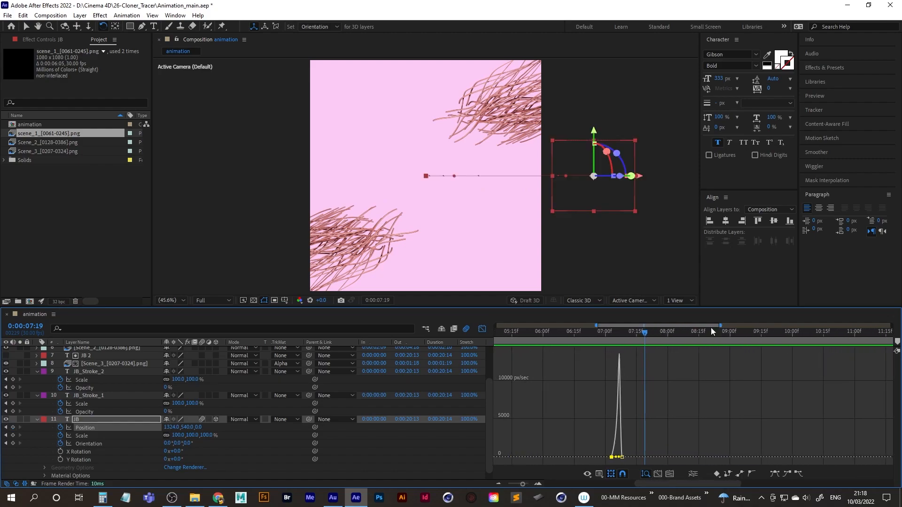
drag(595, 327, 569, 327)
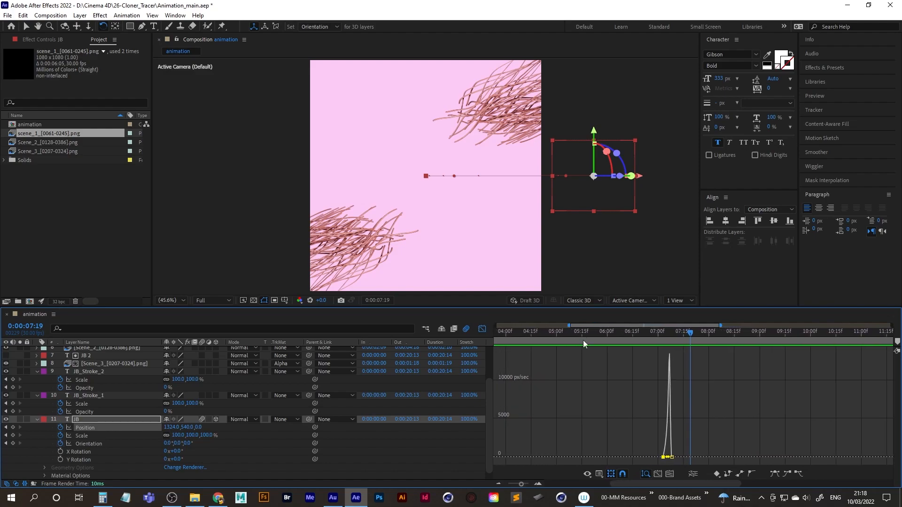
Return from the speed graph to the layer bars and play back the JB exit from 0:00:06:10.
click(499, 483)
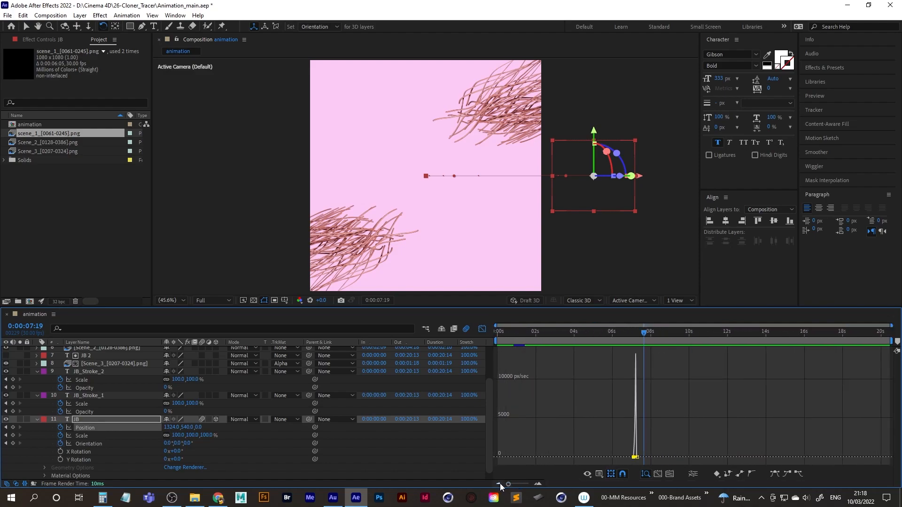
click(482, 328)
drag(645, 333, 620, 335)
key(space)
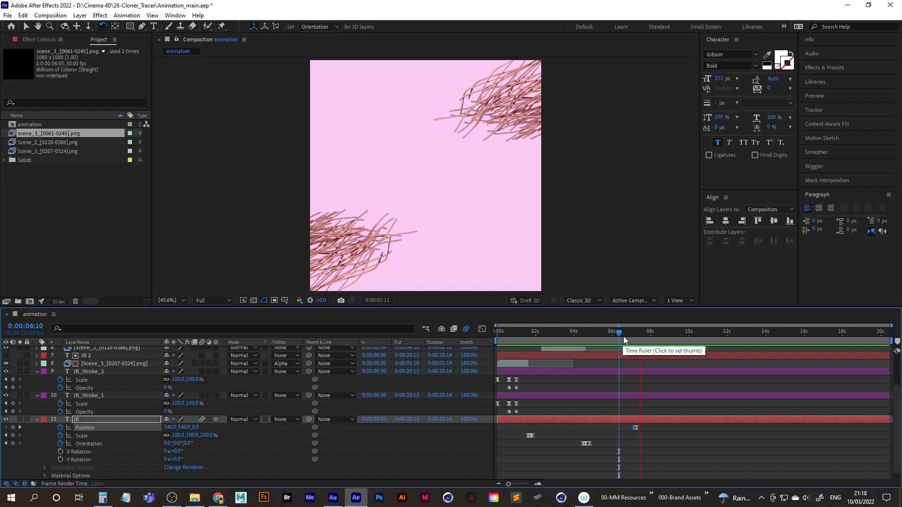
Move the JB text horizontally off the canvas's left side to X -277 at 0:00:07:09, one frame after its exit.
drag(644, 335, 637, 334)
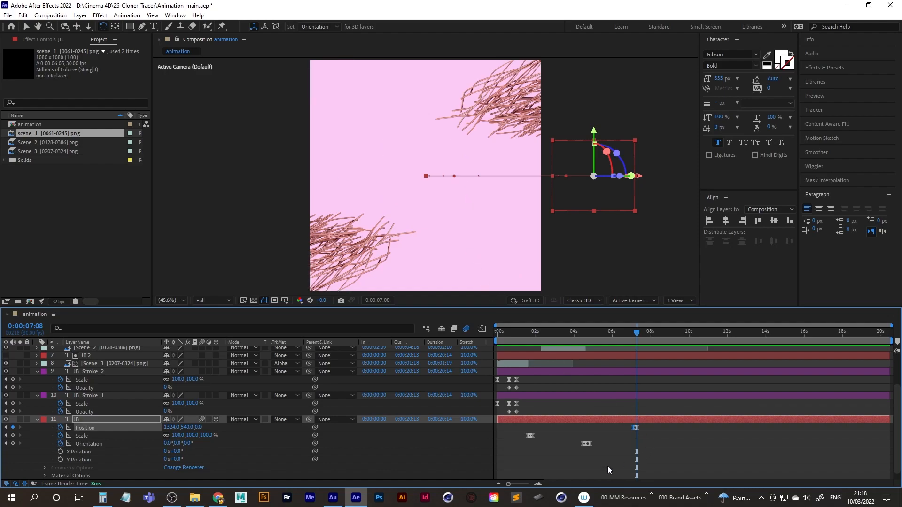
click(539, 484)
click(539, 484)
click(539, 484)
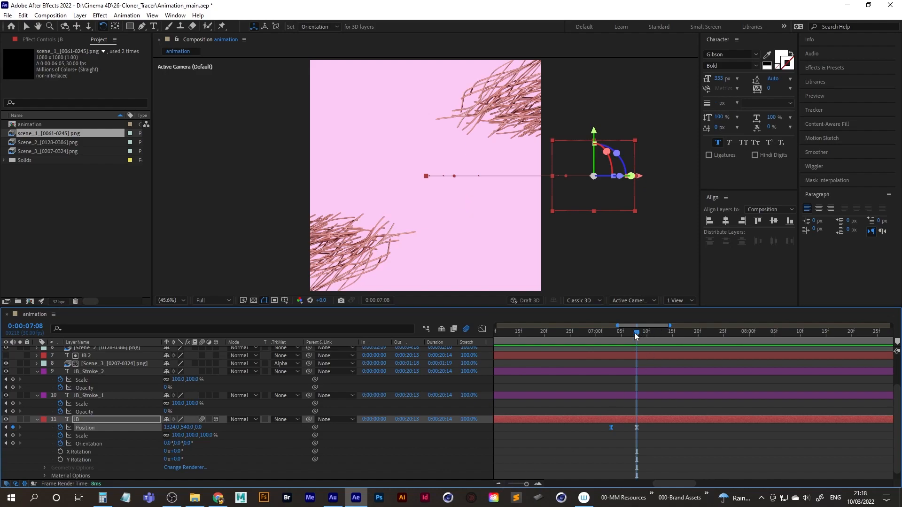
click(613, 334)
drag(612, 334, 642, 334)
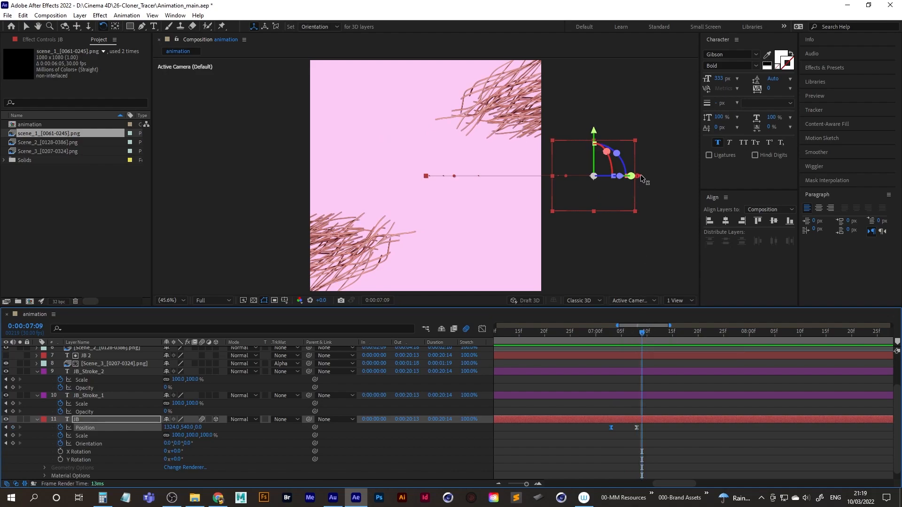
drag(640, 179, 295, 174)
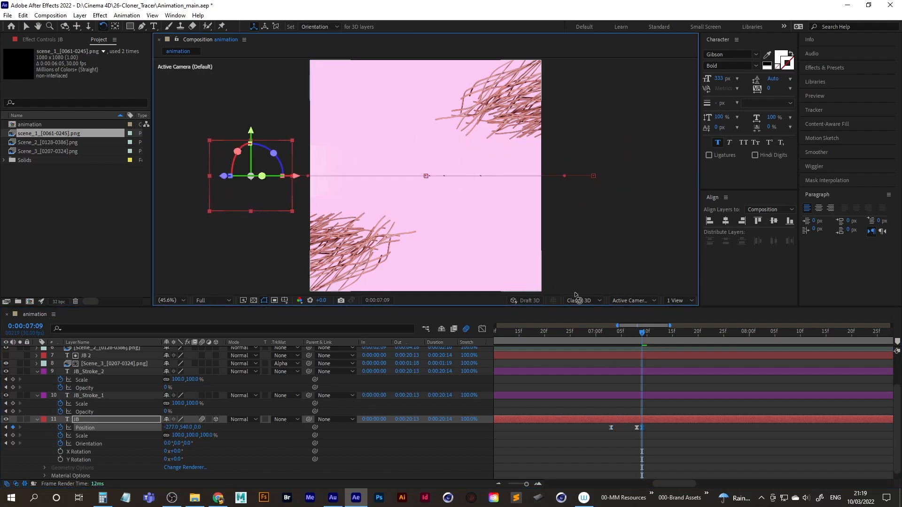
Copy JB's first Position keyframe, paste it at 0:00:07:14 to bring the text back to center, and scrub through the move.
drag(642, 333, 668, 333)
drag(604, 424, 615, 432)
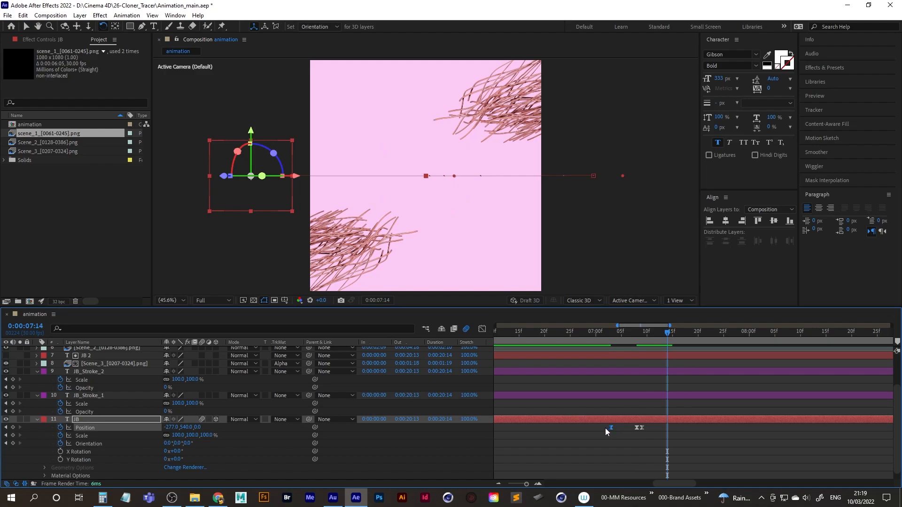
key(ctrl+c)
key(ctrl+v)
drag(670, 337, 617, 336)
click(601, 338)
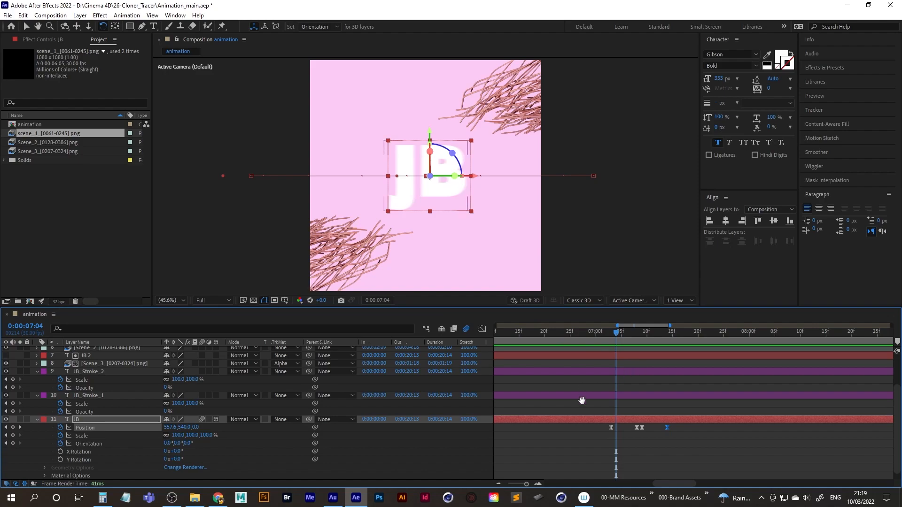
Trim the ends of both scene_1 layers to 0:00:07:08 and play back the cut.
scroll(584, 453, up, 3)
shift+scroll(600, 401, left, 2)
drag(647, 332, 663, 331)
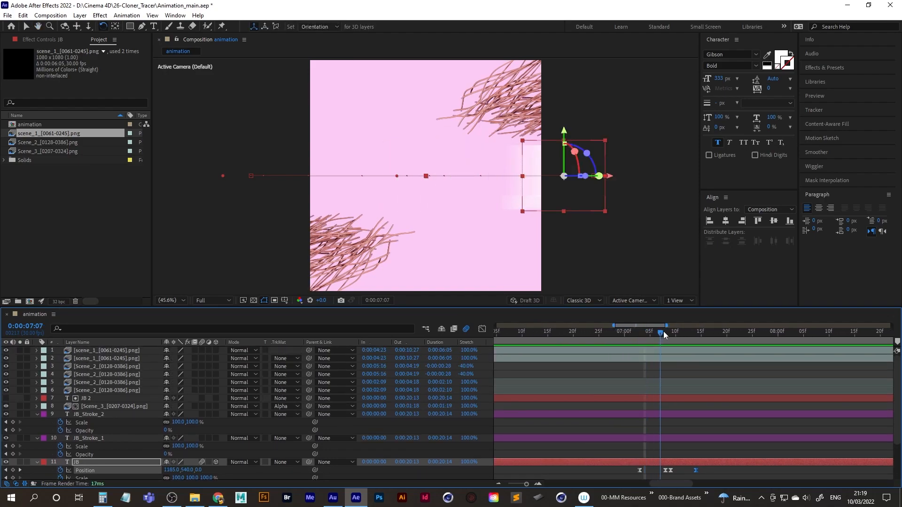
click(643, 351)
shift+click(106, 358)
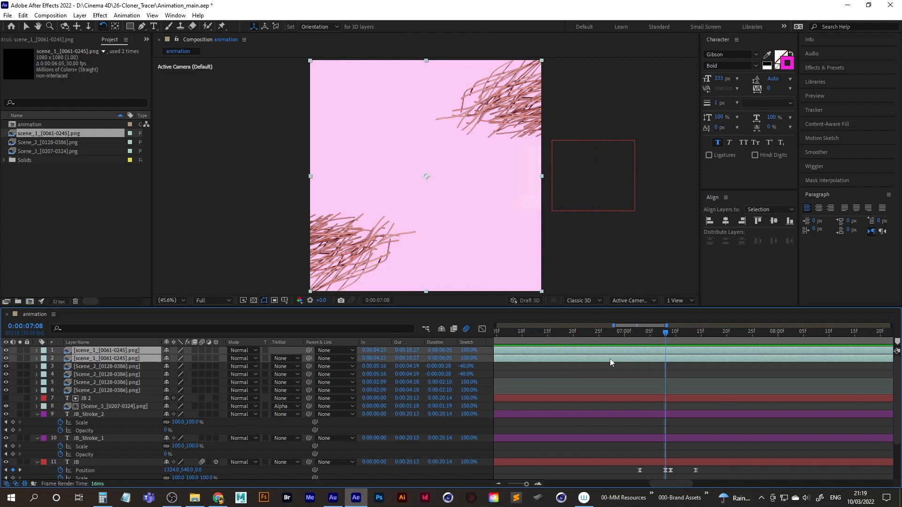
key(alt+bracketright)
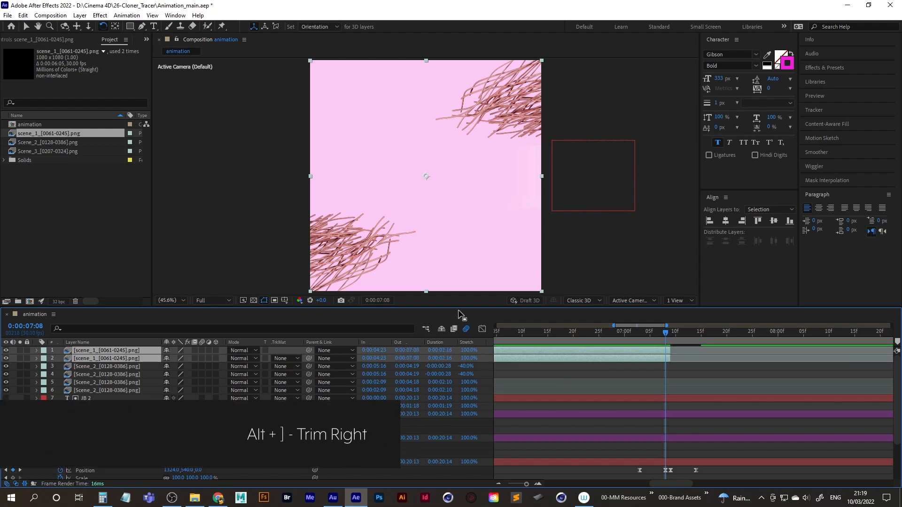
drag(663, 332, 609, 336)
key(space)
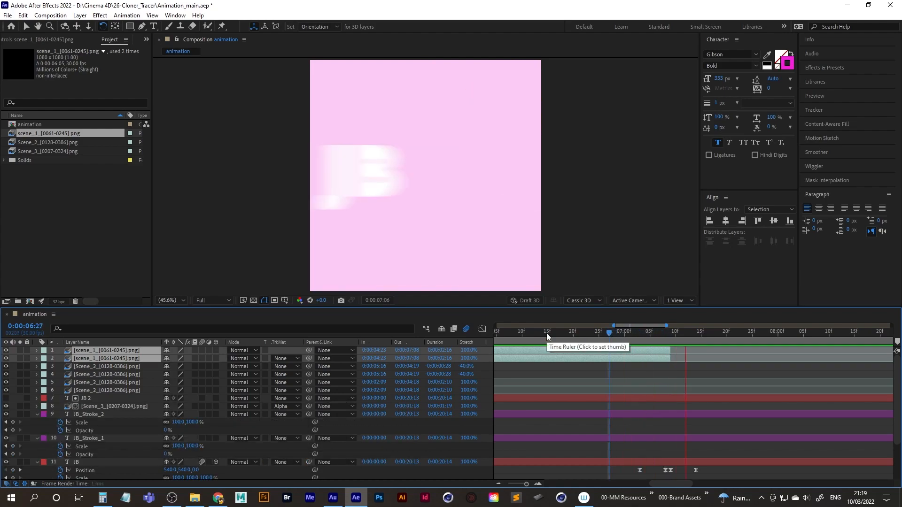
Shorten both scene_1 layers by one frame to end at 0:00:07:07, and play back the transition.
click(665, 332)
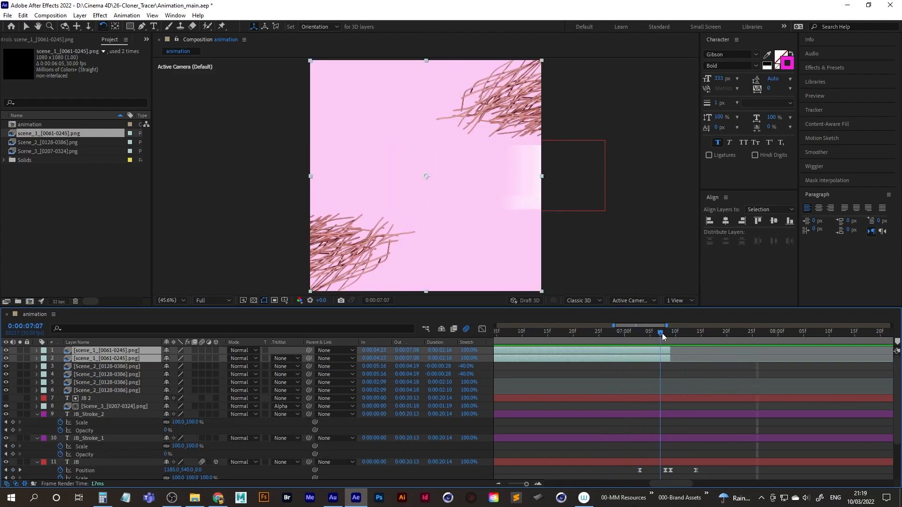
drag(669, 350, 588, 341)
key(space)
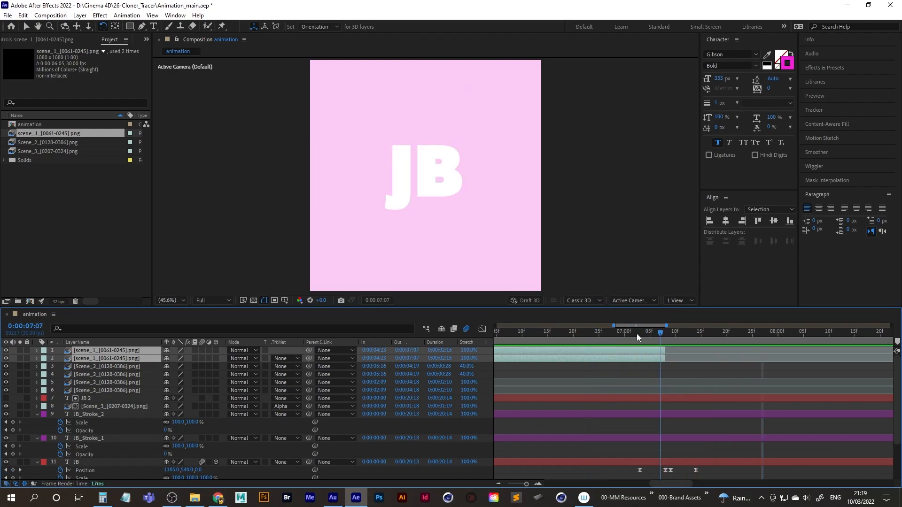
click(539, 341)
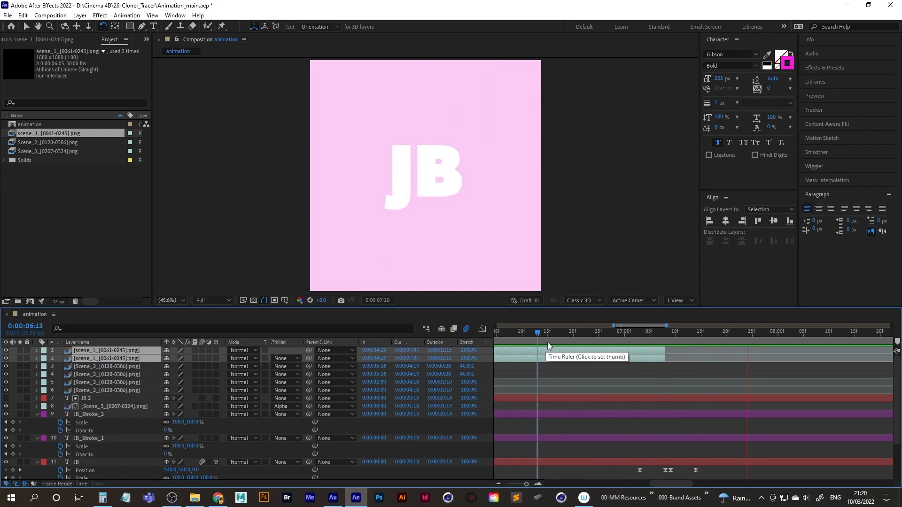
Play back JB's entrance, then move its last Position keyframe to 0:00:07:20 and select the two entrance keyframes.
click(696, 471)
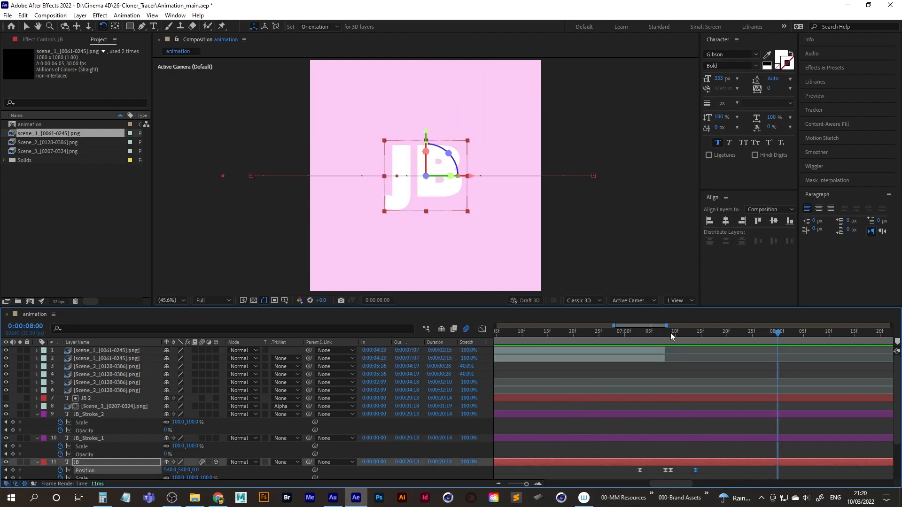
drag(672, 333, 608, 337)
key(space)
key(space)
drag(705, 471, 669, 475)
middle_drag(686, 434, 657, 383)
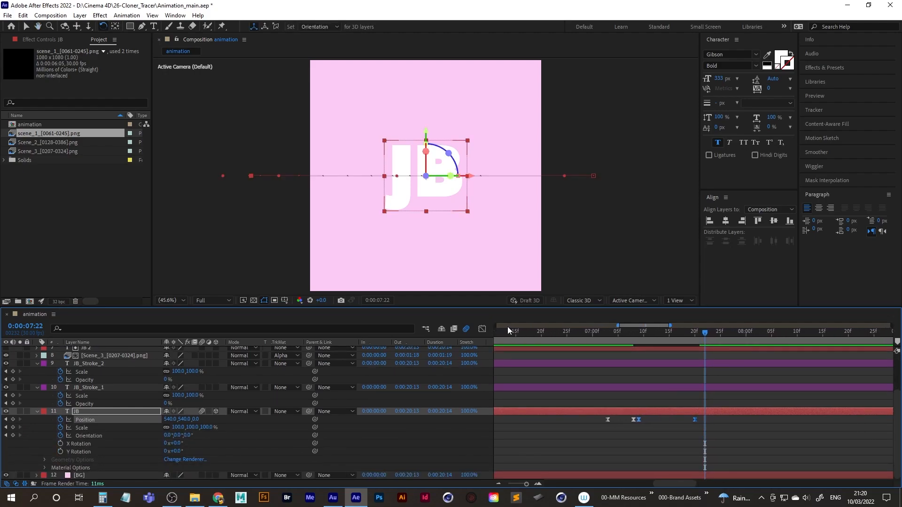
Reshape the speed graph of JB's entrance between the last two Position keyframes so the speed peaks early and eases out slowly.
click(483, 329)
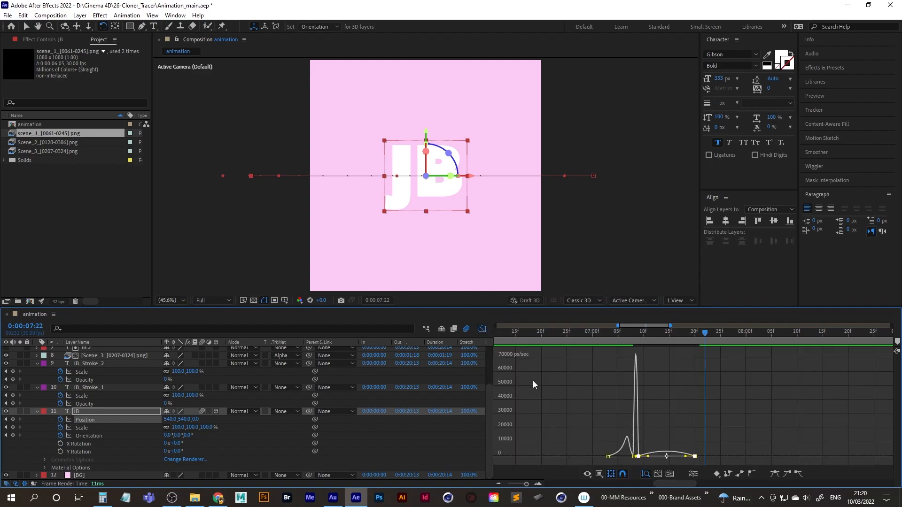
click(658, 475)
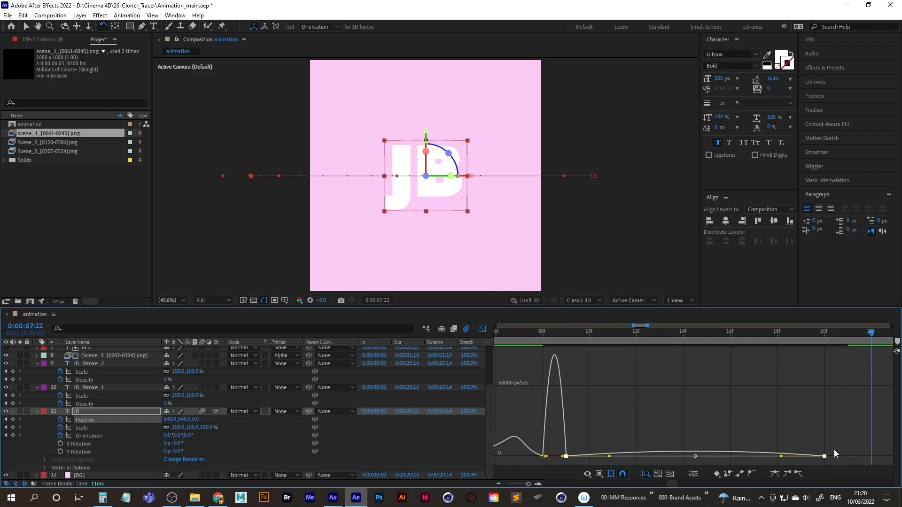
drag(583, 446, 562, 459)
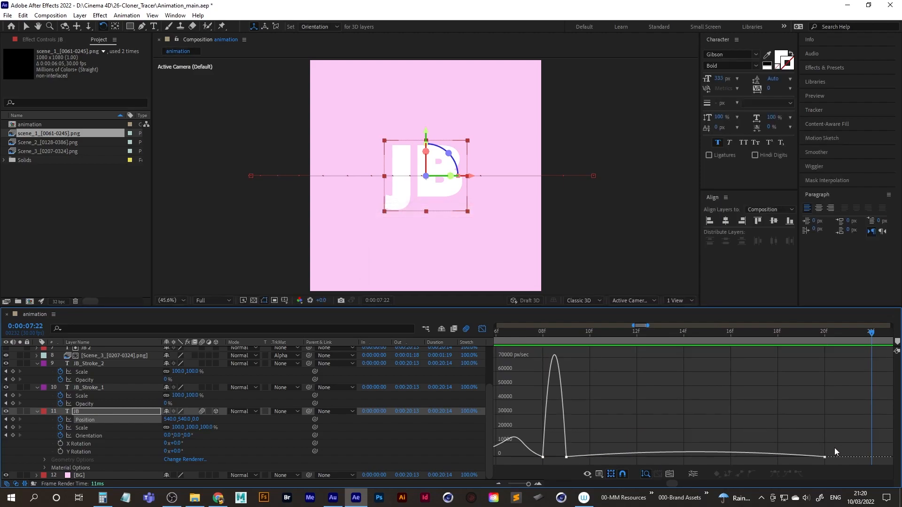
shift+drag(813, 461, 697, 464)
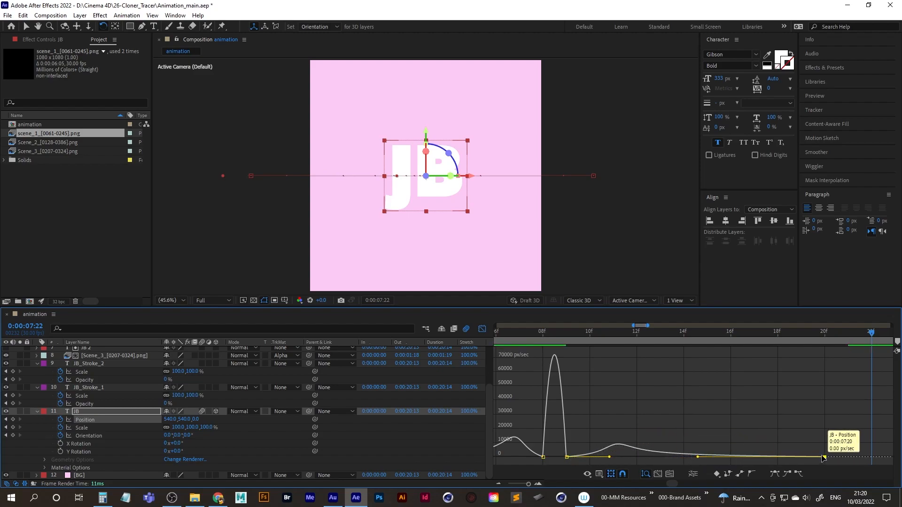
click(482, 329)
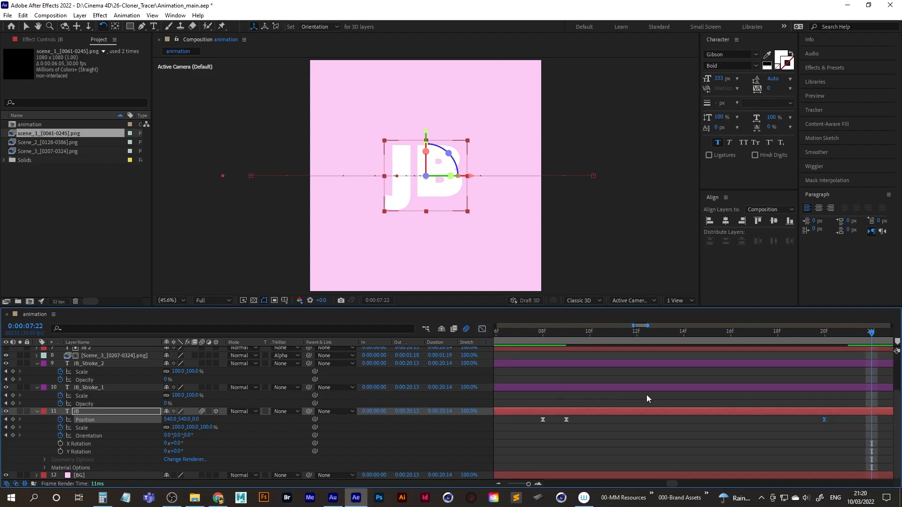
Play back JB's exit and re-entry from 0:00:06:19 to check the new easing.
click(498, 482)
click(498, 482)
click(498, 482)
drag(638, 484, 678, 480)
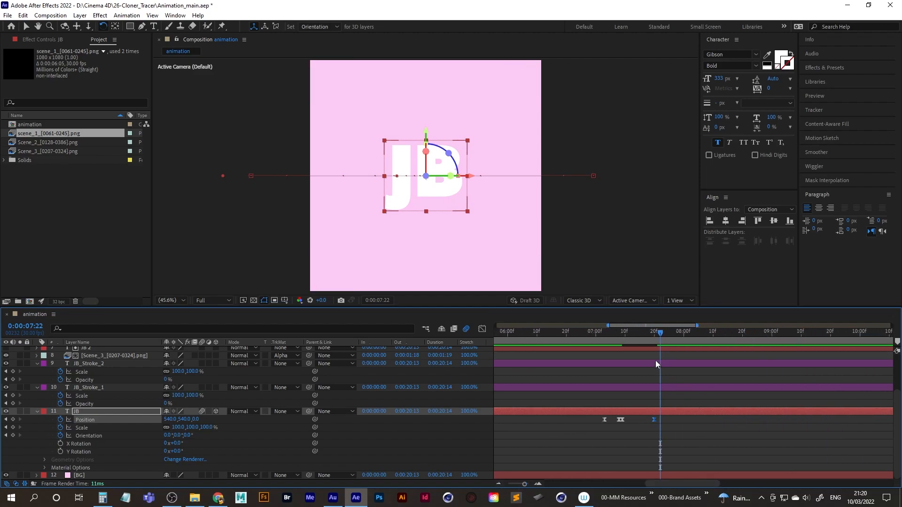
drag(660, 333, 593, 337)
drag(701, 332, 564, 342)
key(space)
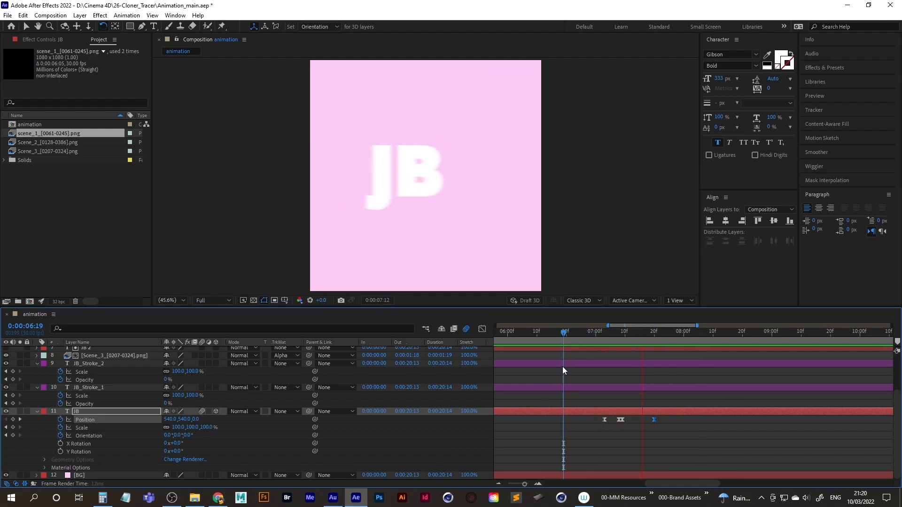
key(space)
Add an Orientation keyframe to JB at 0:00:07:13, and set its Z orientation to 25° at 0:00:07:18.
drag(655, 331, 630, 335)
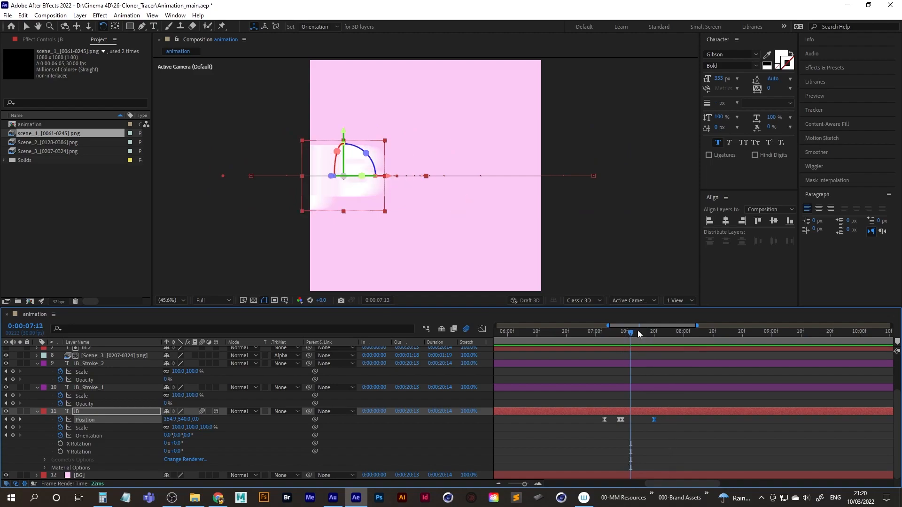
click(637, 333)
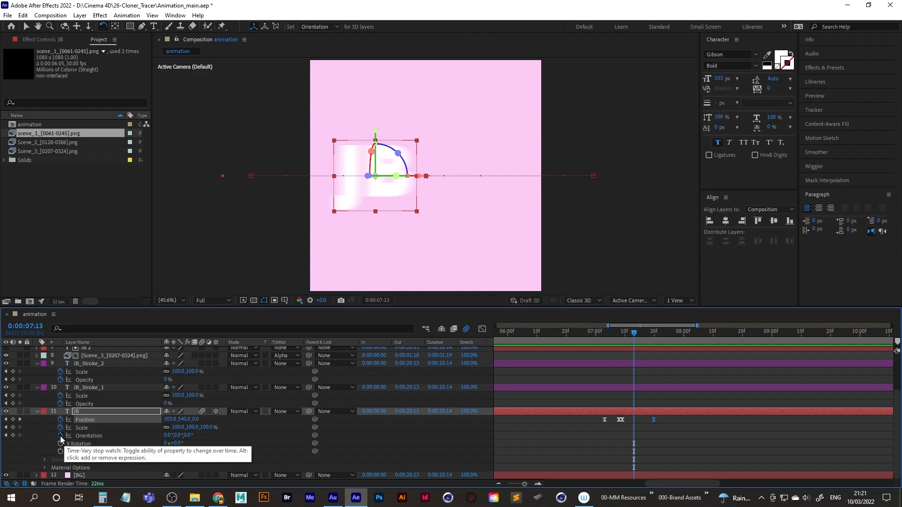
click(13, 437)
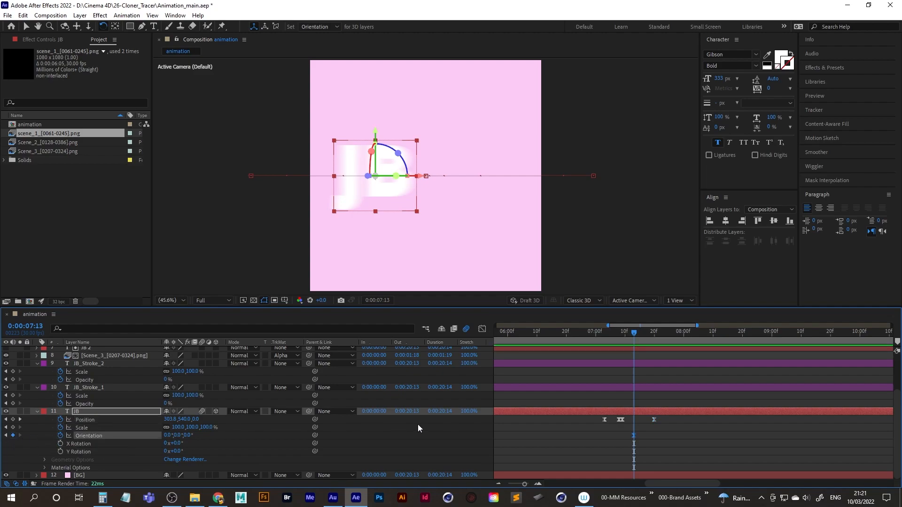
drag(635, 335, 648, 336)
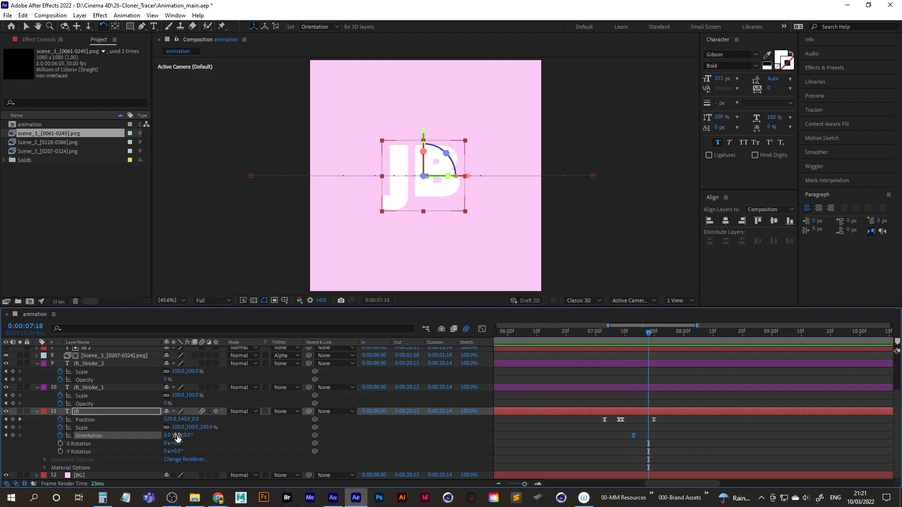
drag(177, 436, 198, 432)
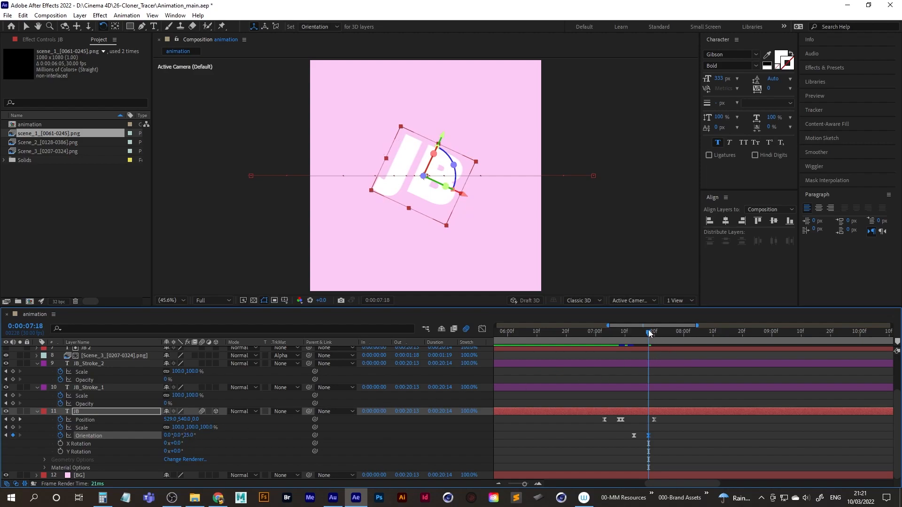
Set JB's Z orientation back to 0° at 0:00:07:20 and play back the tilt.
drag(651, 335, 656, 336)
click(189, 435)
text(0)
key(Return)
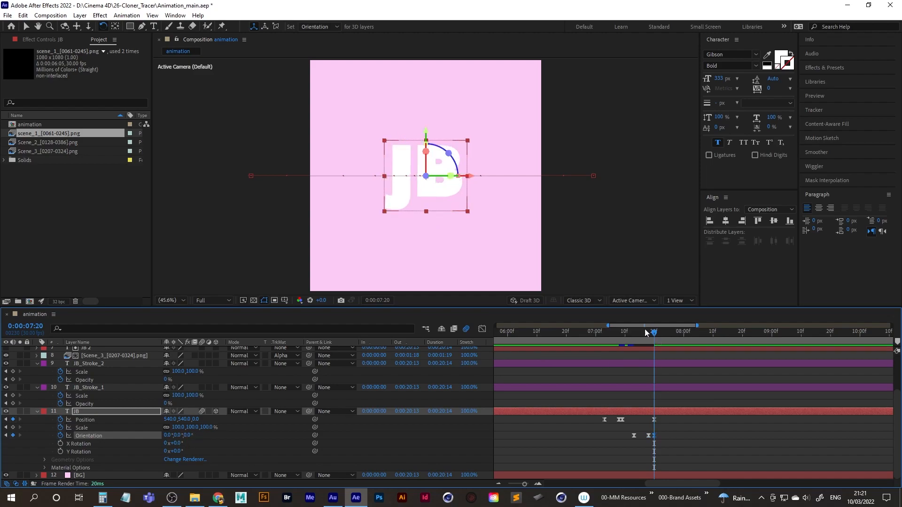
drag(657, 332, 598, 338)
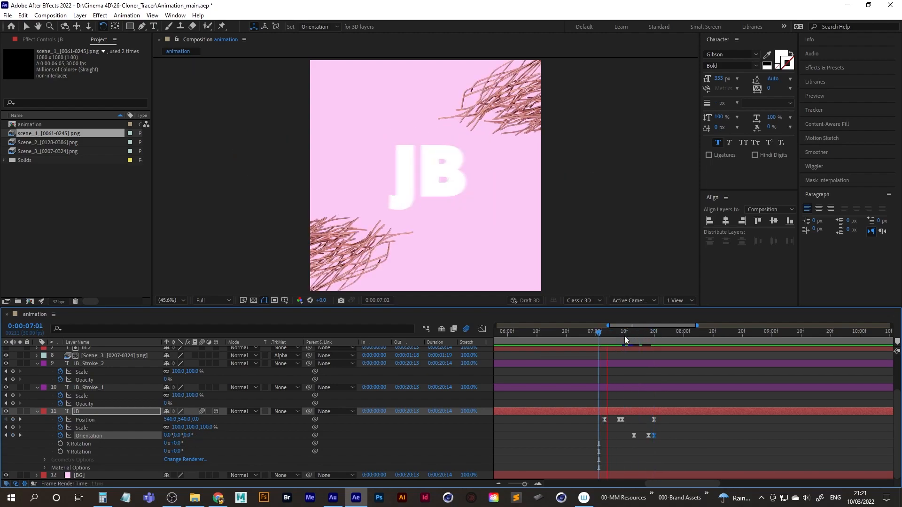
key(space)
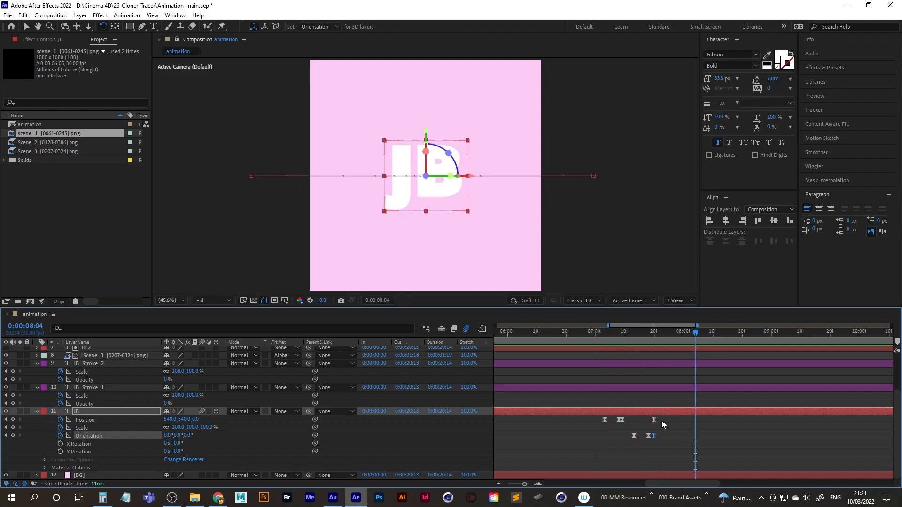
Move JB's last Position and Orientation keyframes to about 0:00:07:28 and the 25° keyframe to about 0:00:07:24, and play back the slower entrance.
drag(654, 420, 647, 439)
drag(650, 436, 675, 436)
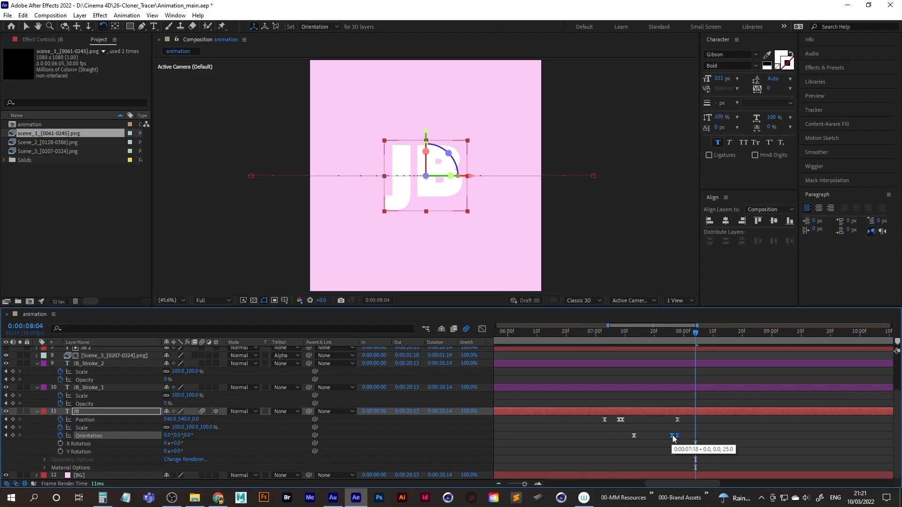
mouse_move(666, 432)
mouse_down()
mouse_move(674, 443)
mouse_move(666, 437)
mouse_up()
click(671, 436)
drag(658, 343, 602, 344)
key(space)
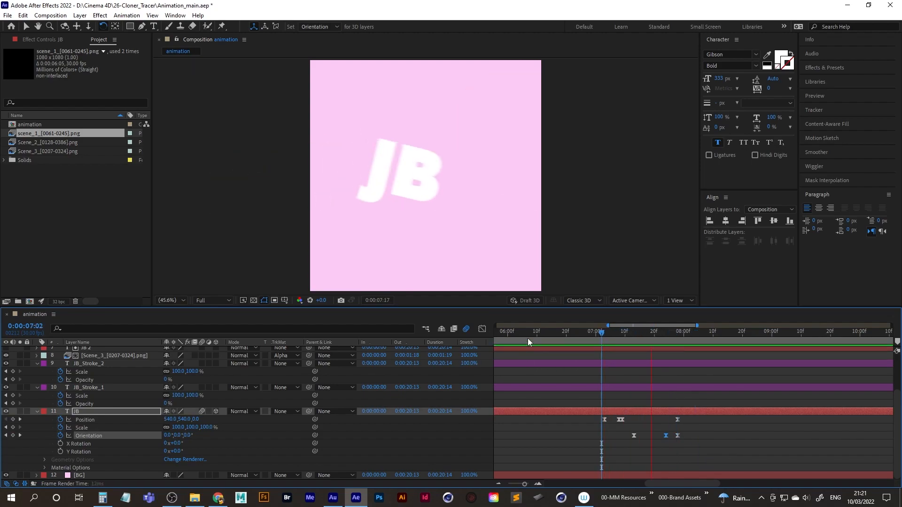
key(space)
drag(686, 339, 605, 342)
key(space)
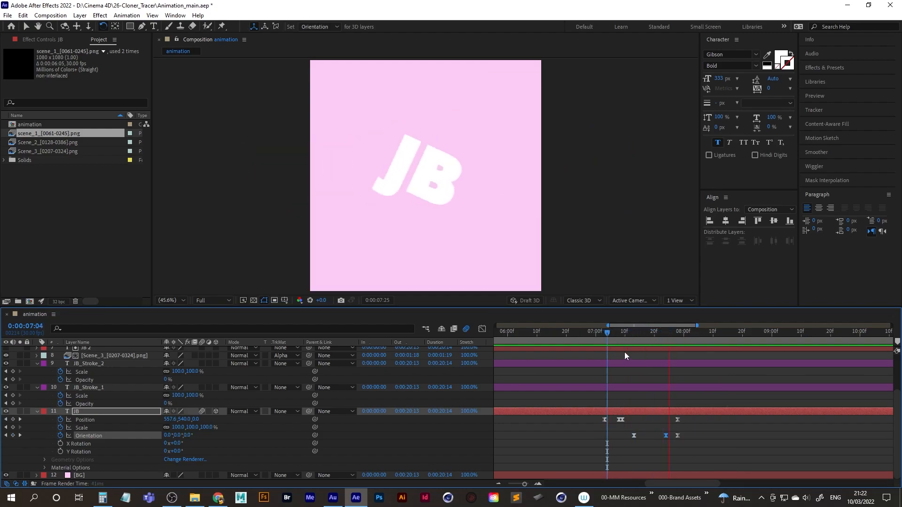
Examine the speed curve between JB's last two Orientation keyframes in the graph editor.
key(space)
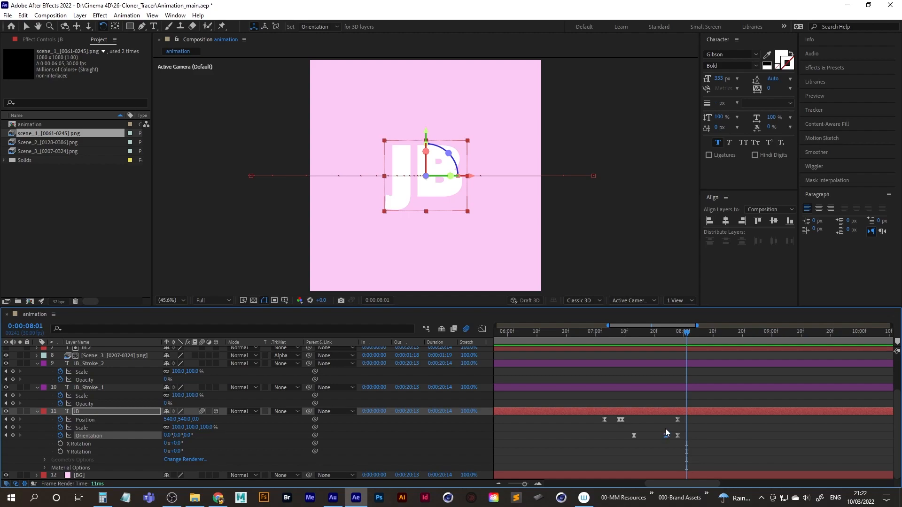
mouse_move(660, 429)
mouse_down()
mouse_move(686, 441)
mouse_move(667, 438)
mouse_up()
click(482, 329)
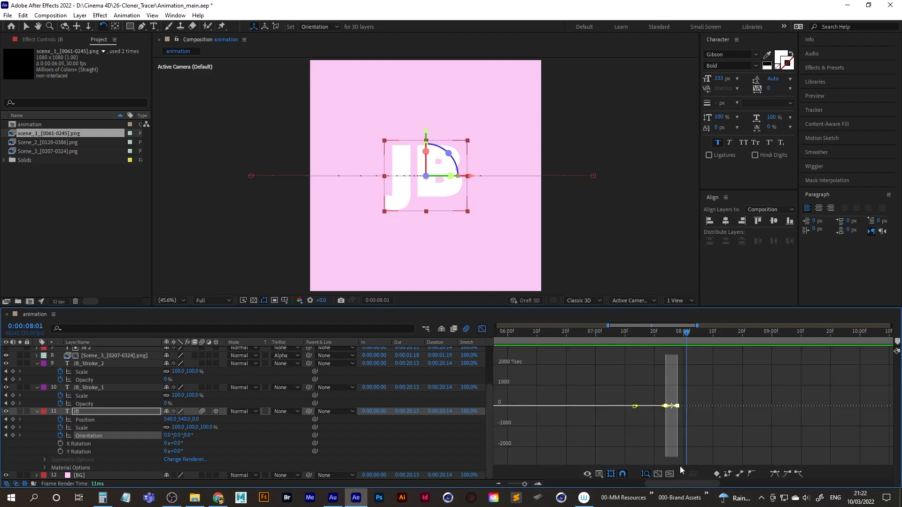
click(658, 475)
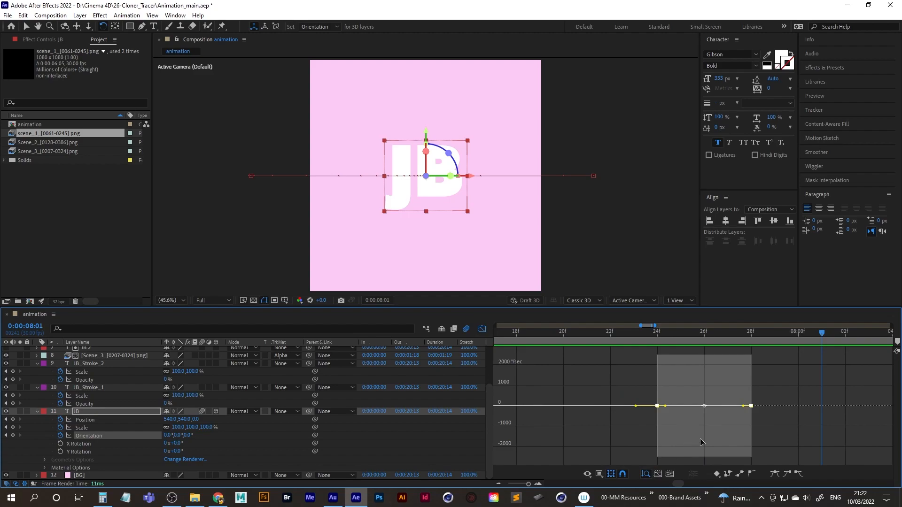
click(670, 474)
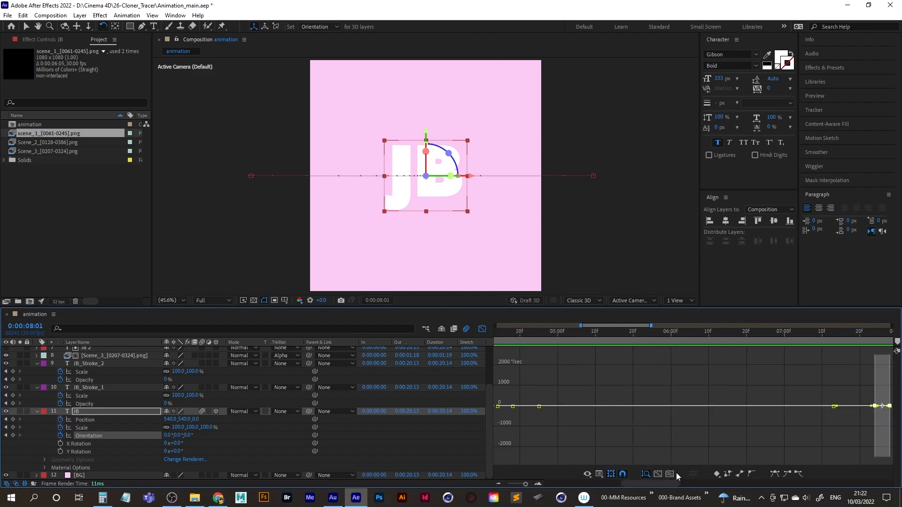
click(658, 474)
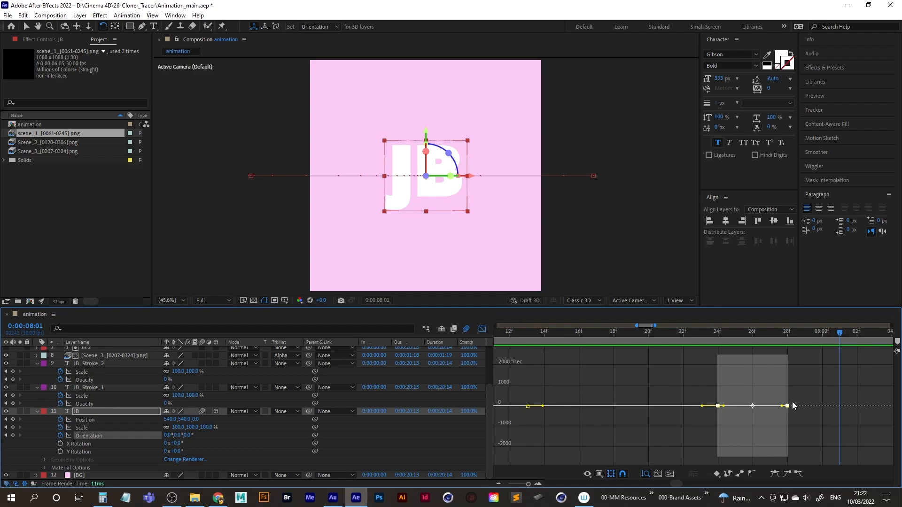
click(708, 397)
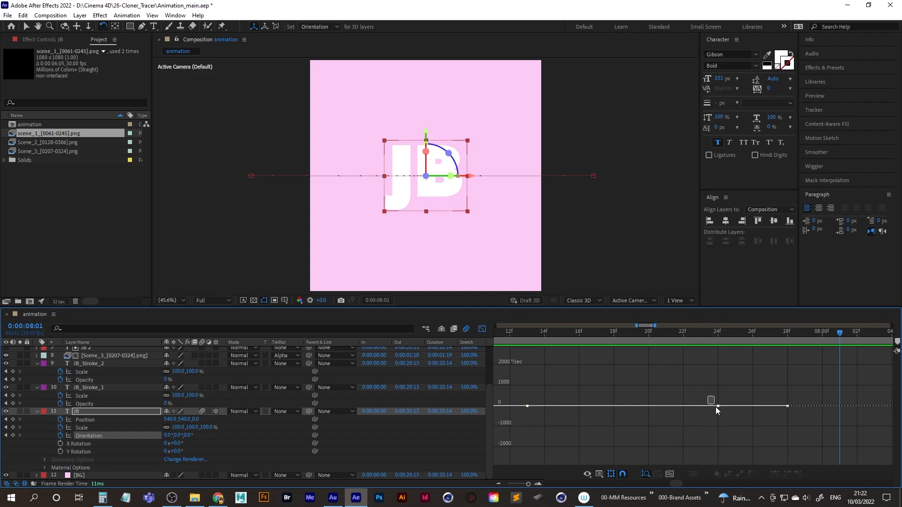
drag(729, 421, 729, 421)
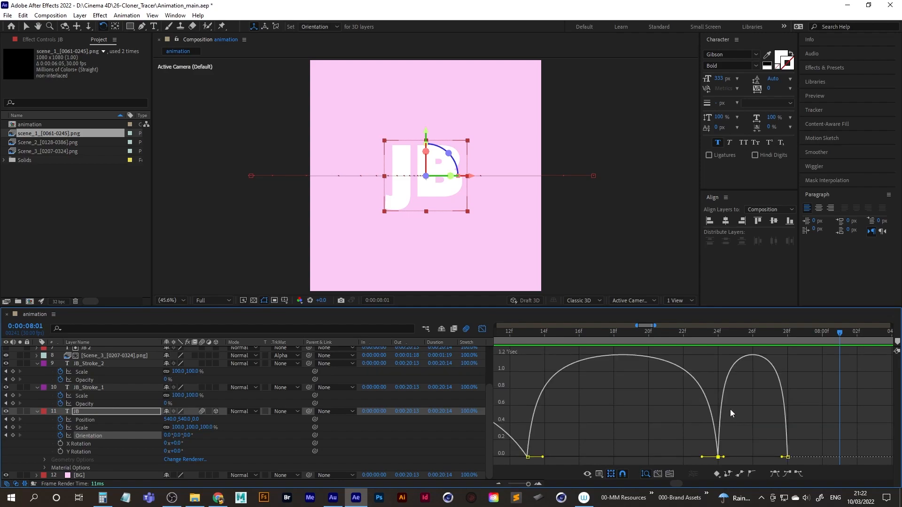
click(658, 475)
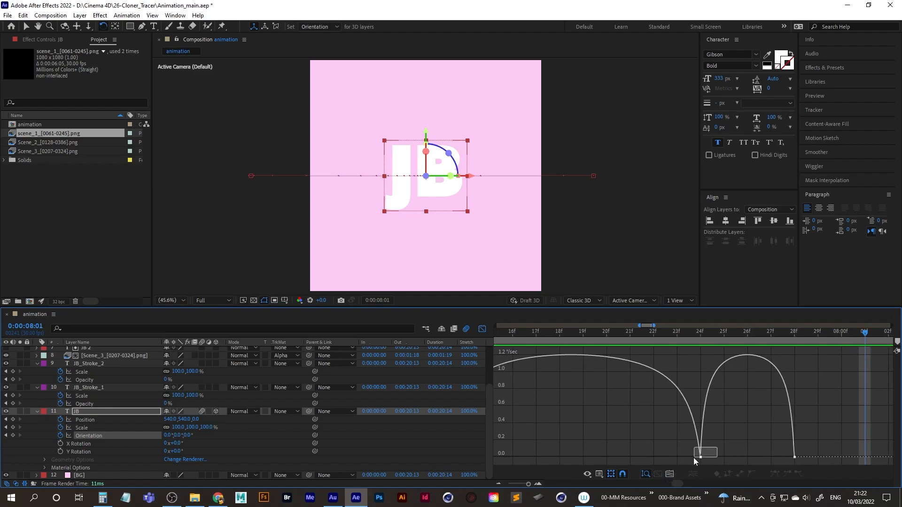
drag(709, 457, 745, 462)
drag(701, 335, 697, 364)
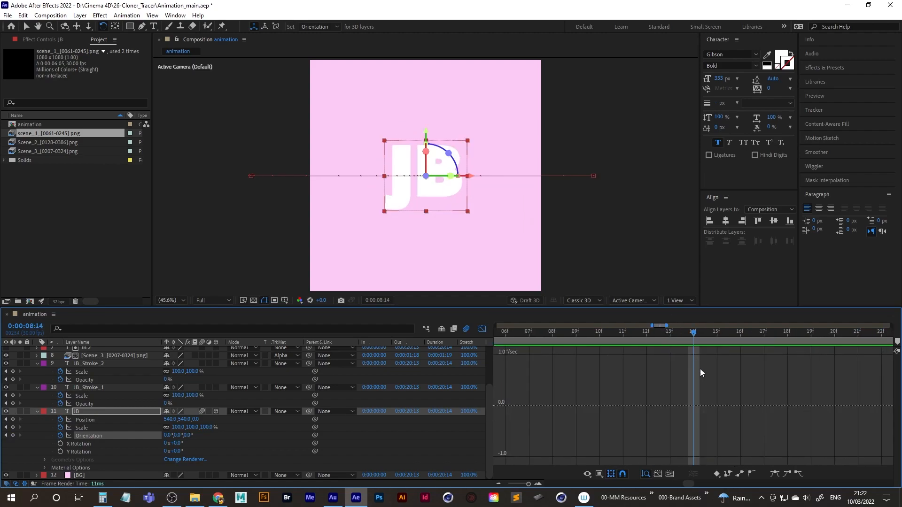
click(482, 330)
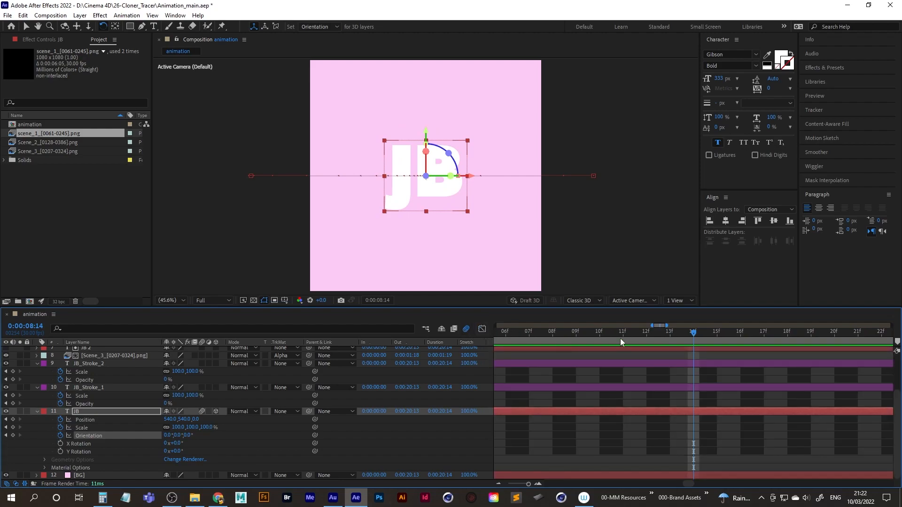
Move JB's last Position and Orientation keyframes to about 0:00:08:04 and play back the entrance from 0:00:06:21.
click(499, 484)
click(499, 484)
click(499, 484)
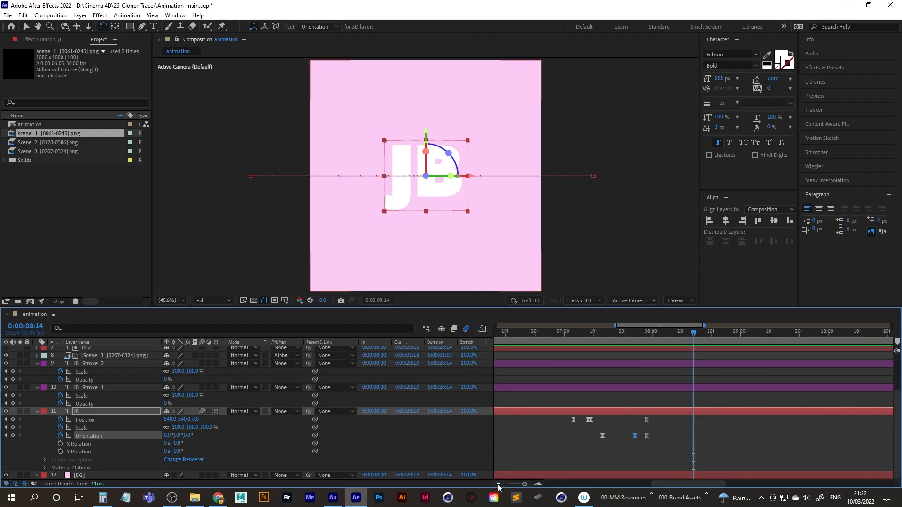
mouse_move(659, 421)
mouse_down()
mouse_move(645, 432)
mouse_move(664, 436)
mouse_up()
click(657, 340)
drag(570, 341, 539, 341)
key(space)
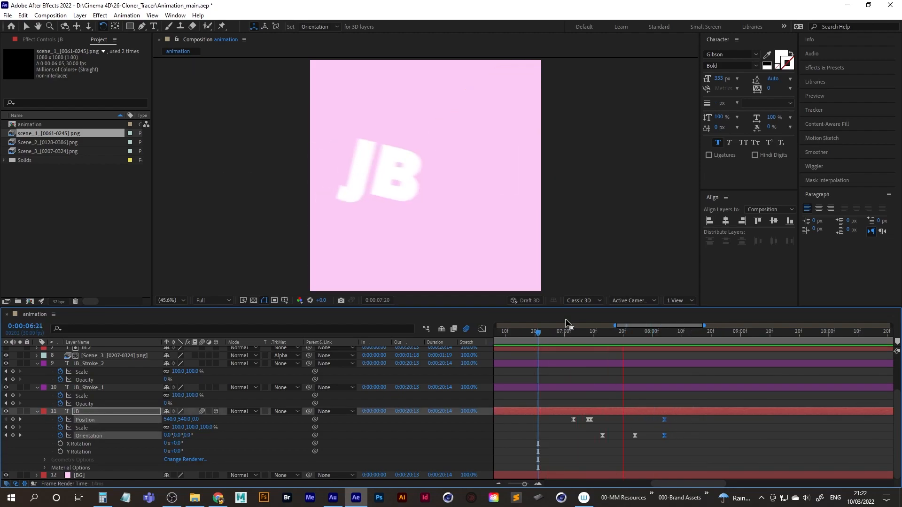
key(space)
key(space)
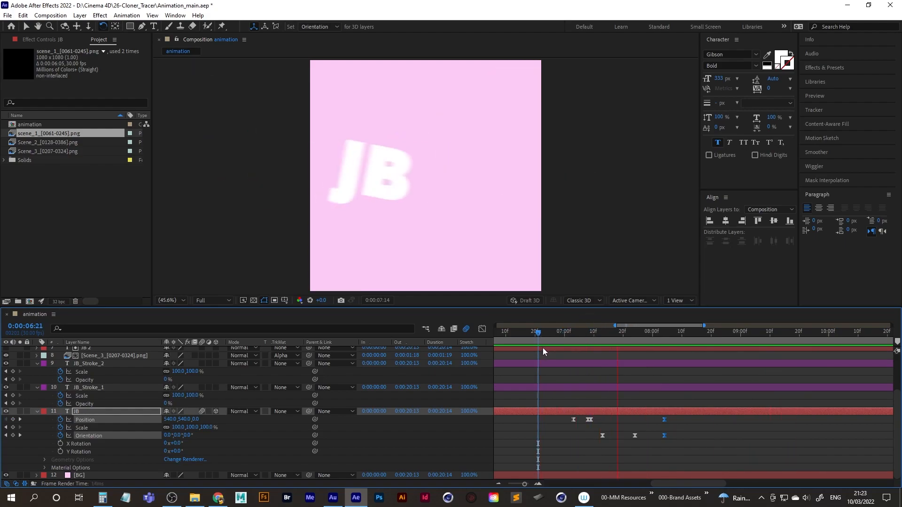
key(space)
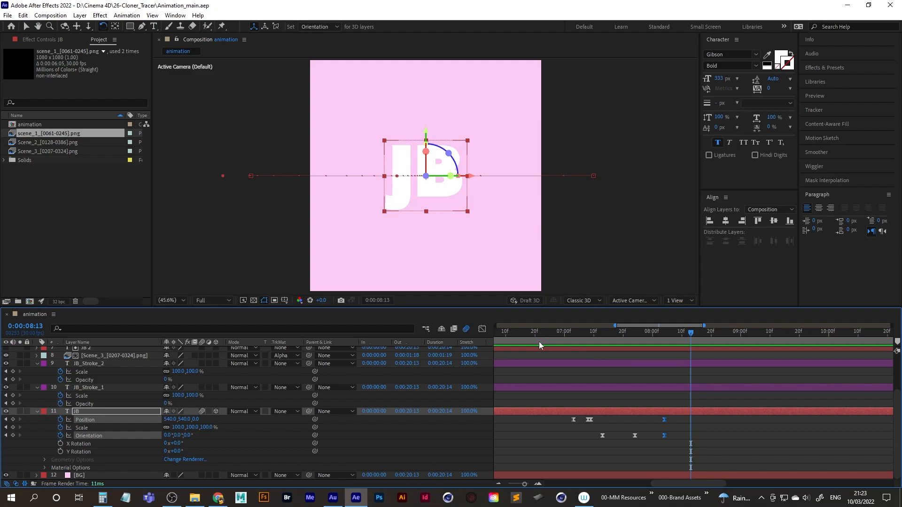
click(333, 499)
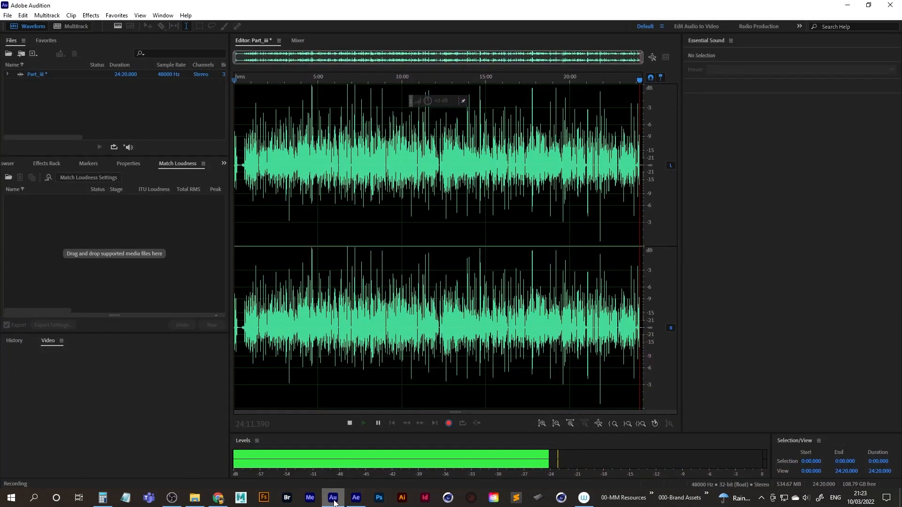
click(333, 499)
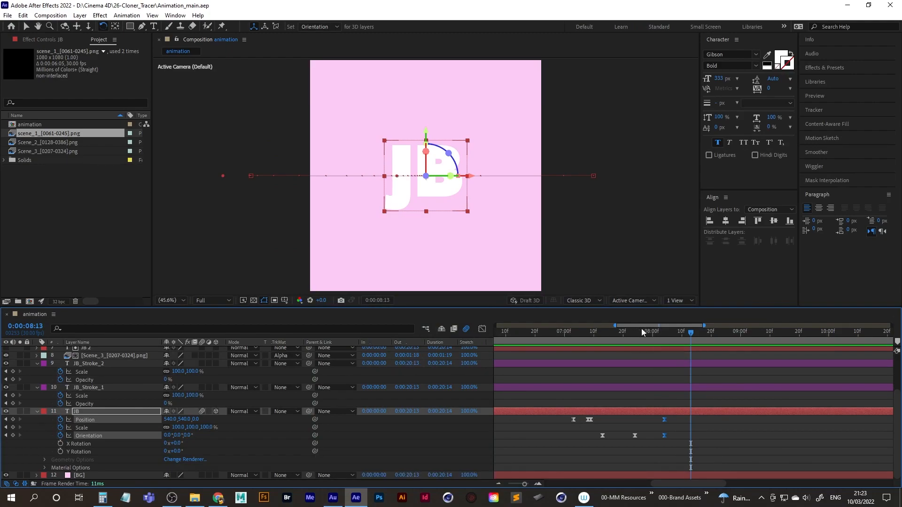
Expand the timeline's visible range to the whole composition and play the animation from the start.
drag(616, 326, 485, 327)
drag(705, 326, 892, 325)
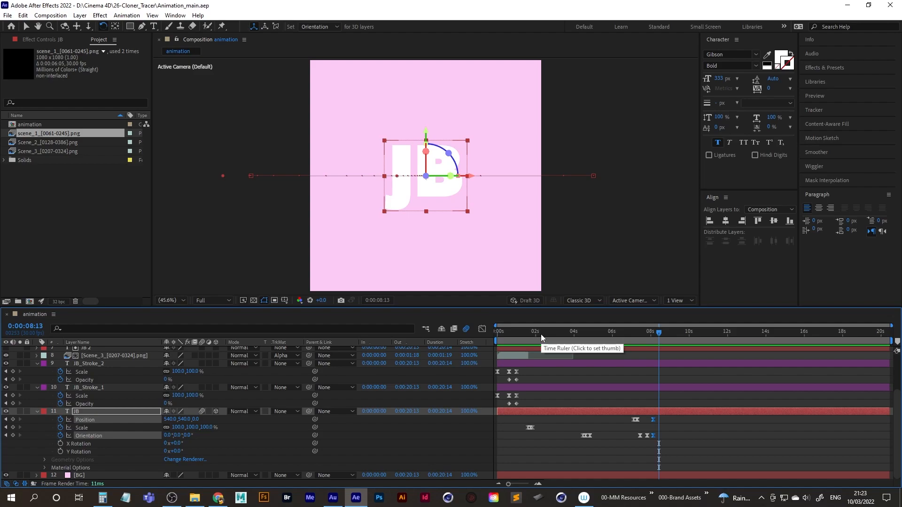
key(Home)
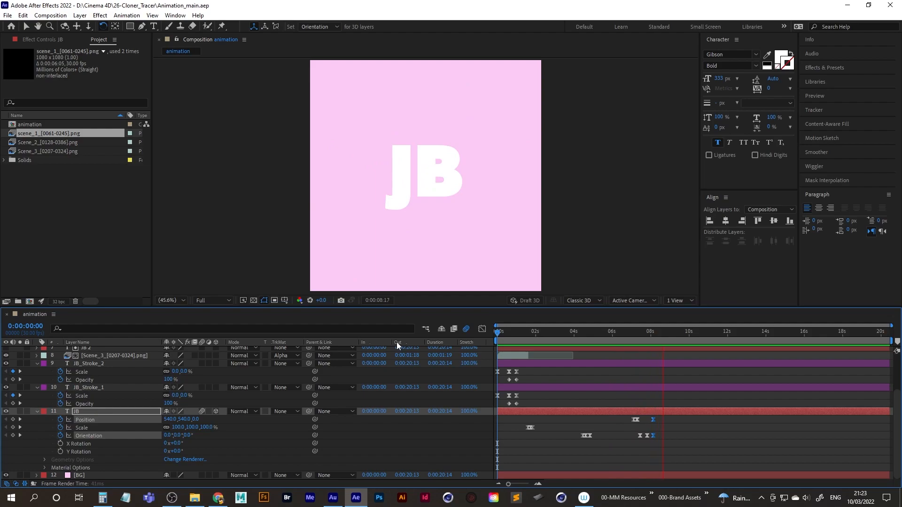
key(space)
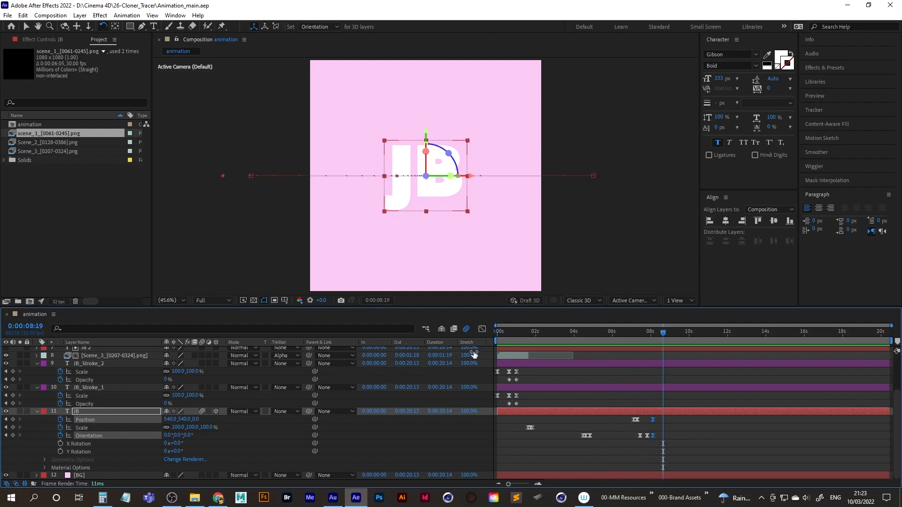
Import 01-magical-futuristic-gate-opening.wav from the Sound FX folder and add it above all layers, starting at 0:00:00:00.
double_click(46, 224)
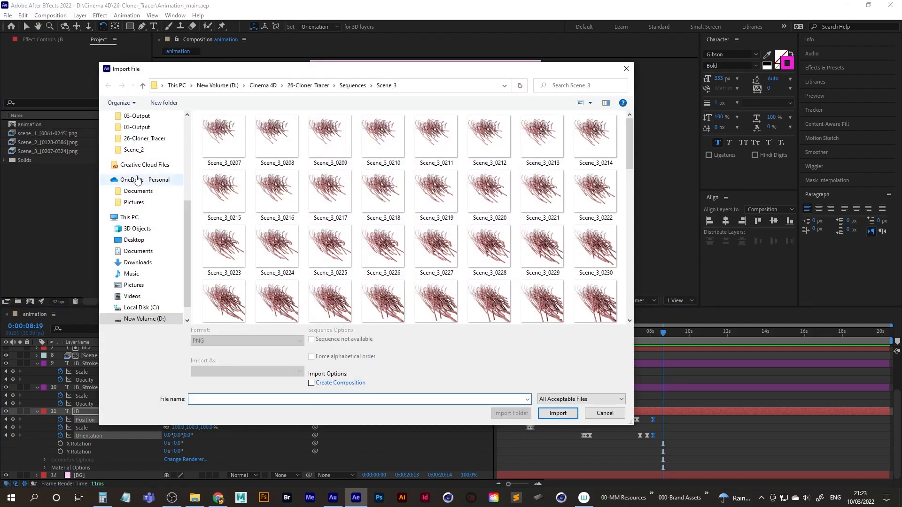
click(308, 85)
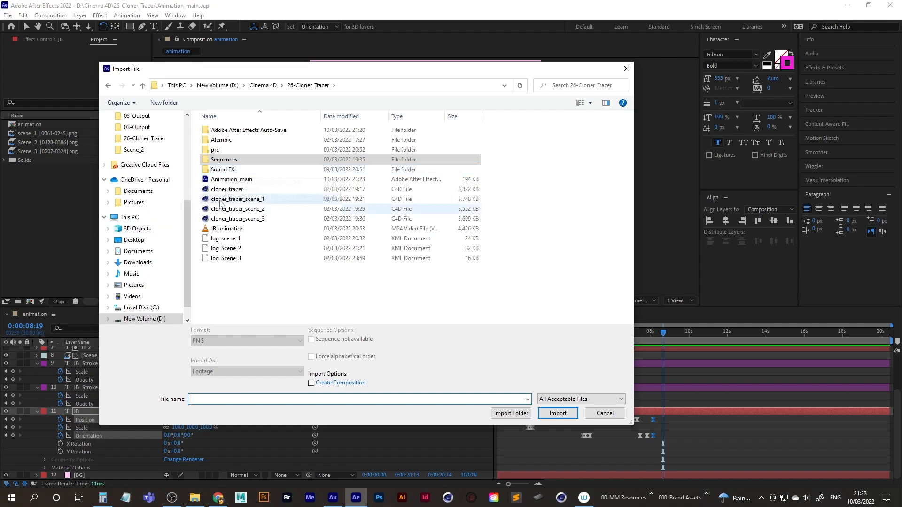
double_click(228, 170)
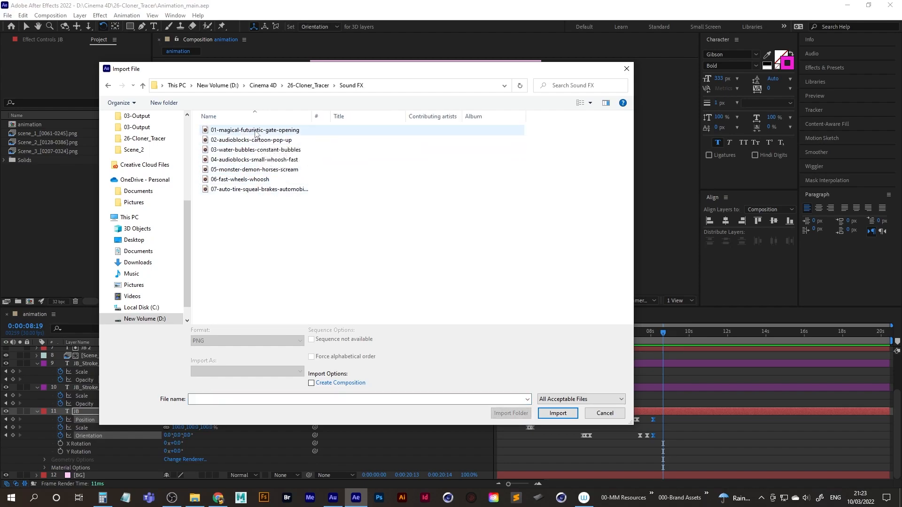
drag(294, 70, 303, 79)
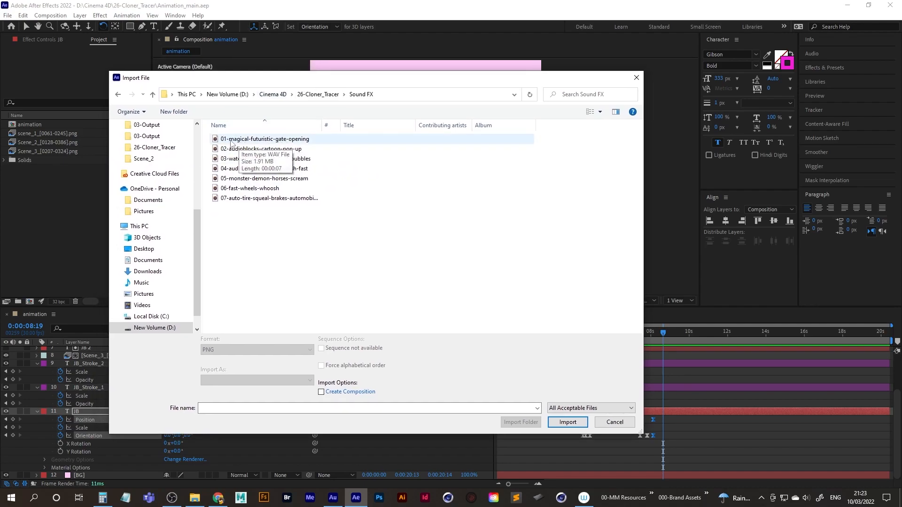
double_click(277, 139)
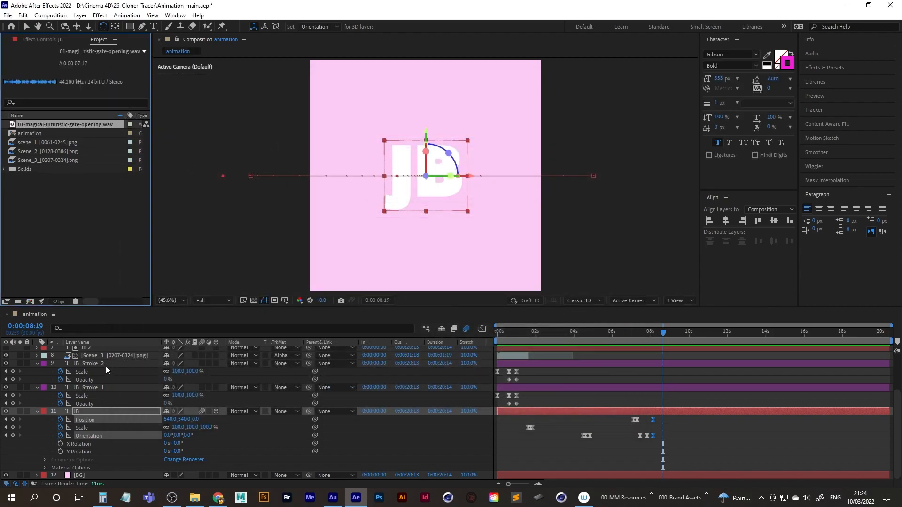
scroll(106, 365, up, 3)
drag(49, 125, 95, 349)
Play the composition from the start to check the gate-opening sound against the opening animation.
drag(566, 336, 485, 336)
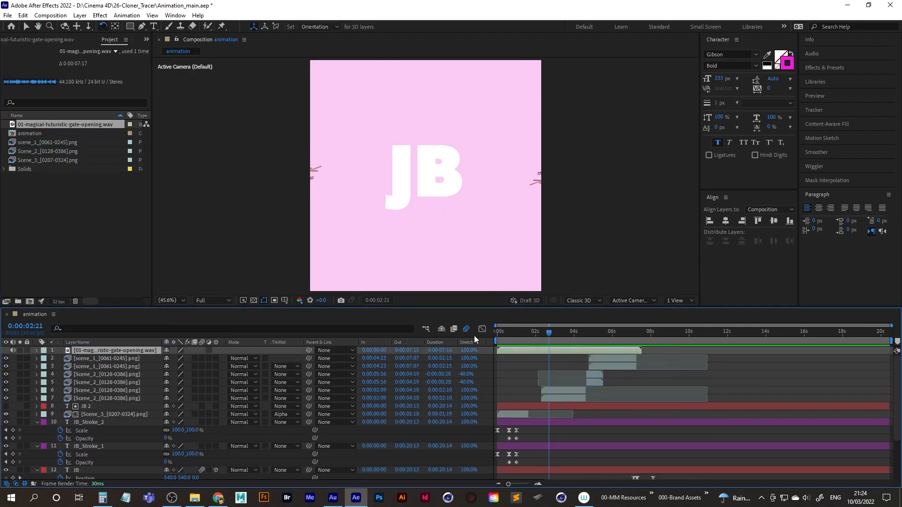
key(Home)
key(space)
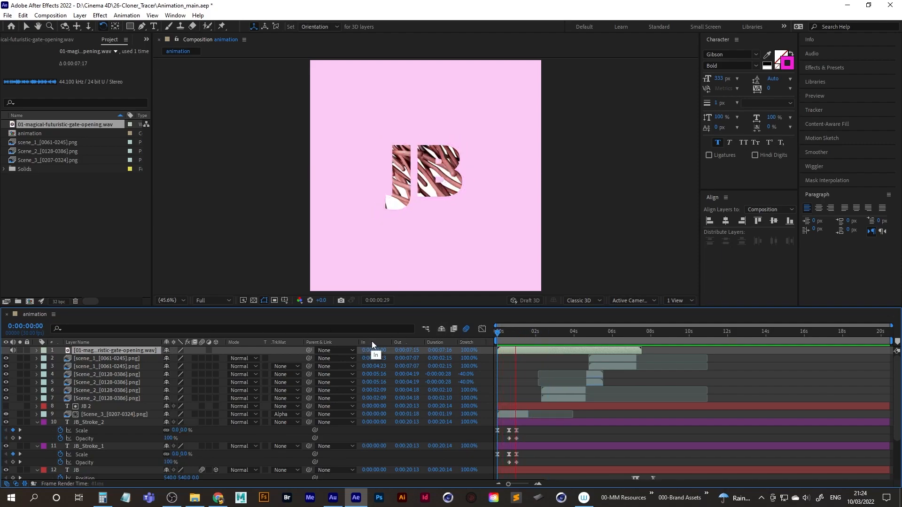
key(space)
drag(521, 333, 477, 334)
key(space)
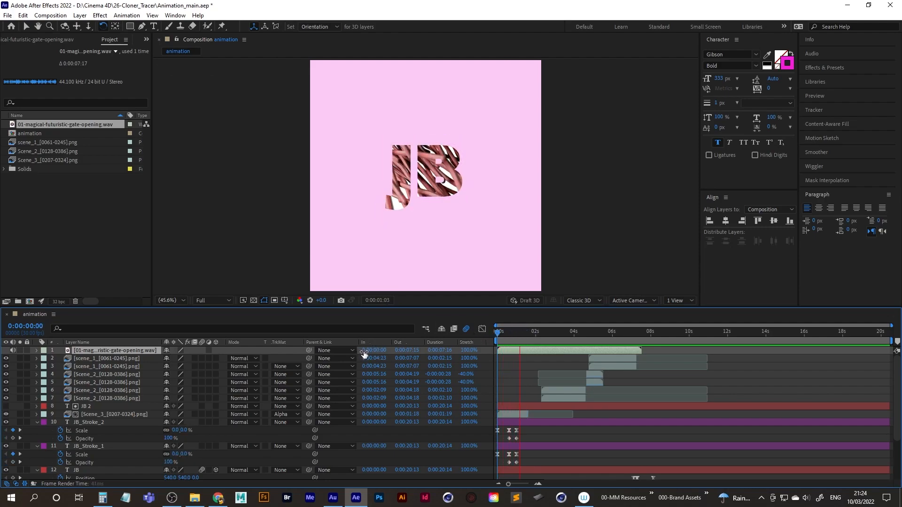
key(space)
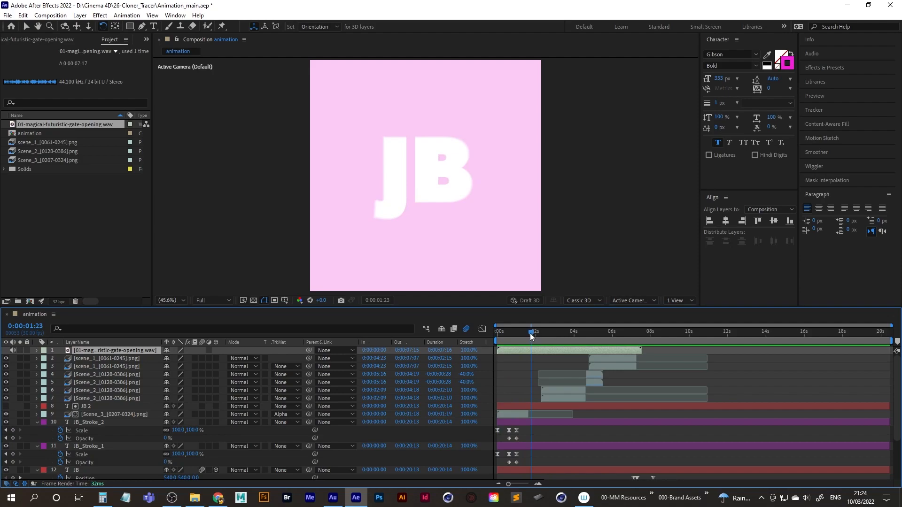
Import 02-audioblocks-cartoon-pop-up.wav and add it as the top layer, starting at 0:00:01:18.
drag(531, 333, 527, 333)
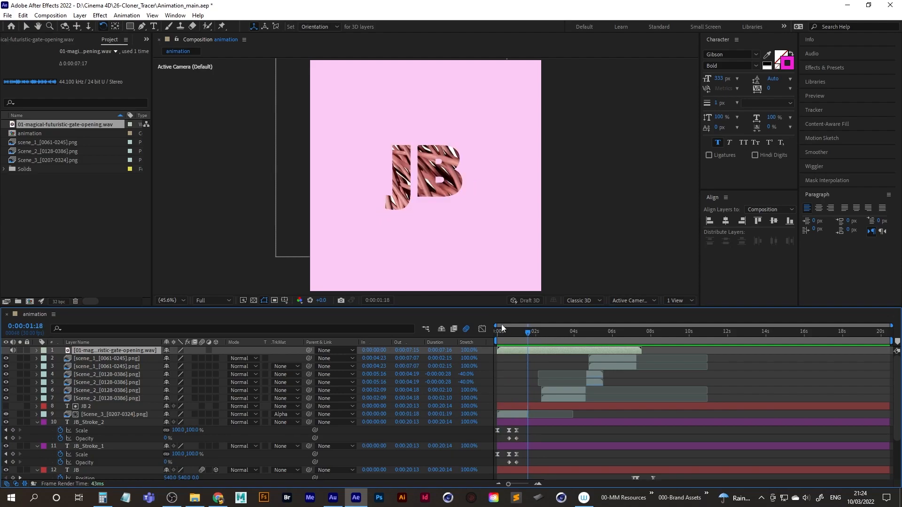
double_click(62, 225)
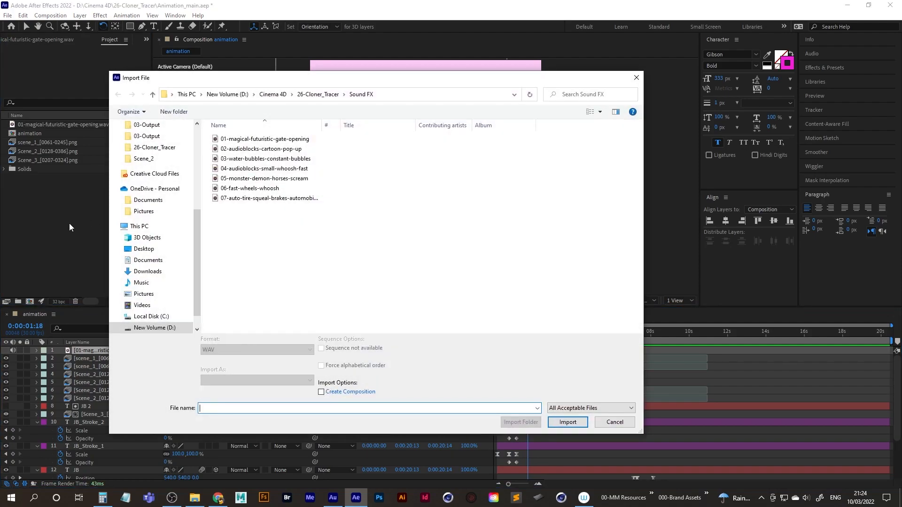
double_click(254, 149)
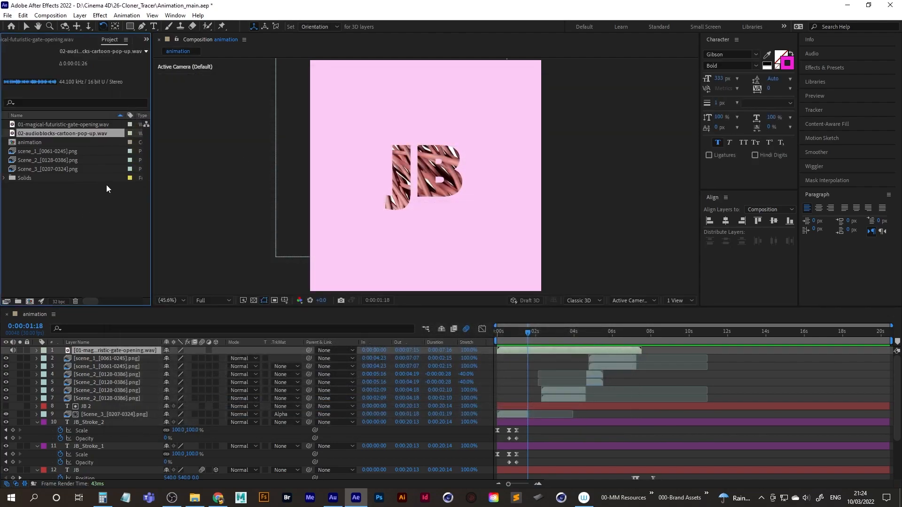
drag(75, 132, 106, 351)
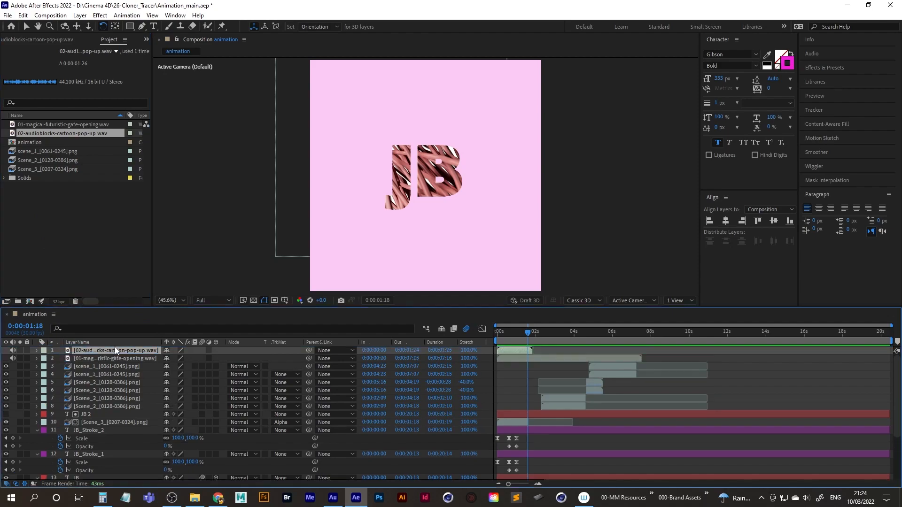
key(bracketleft)
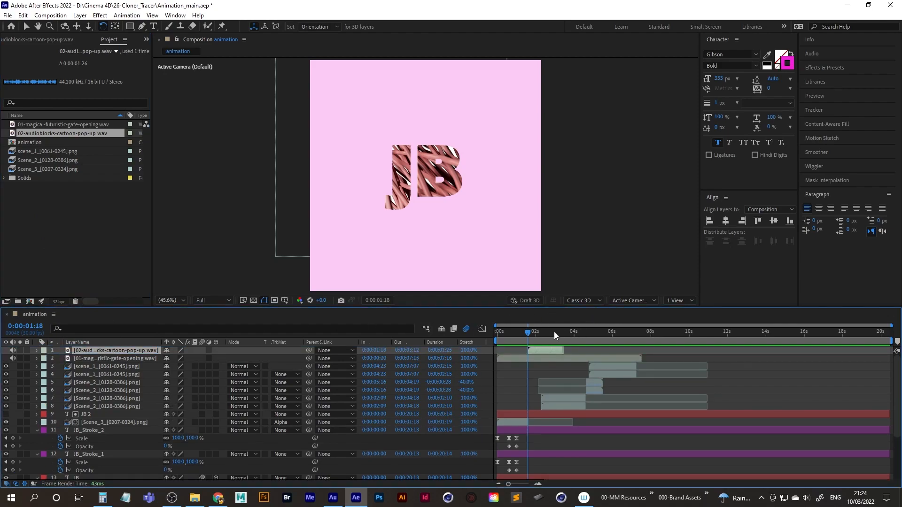
Play the composition from the start to check the cartoon pop-up sound's timing with JB's pulse.
drag(526, 333, 431, 337)
key(space)
key(space)
key(space)
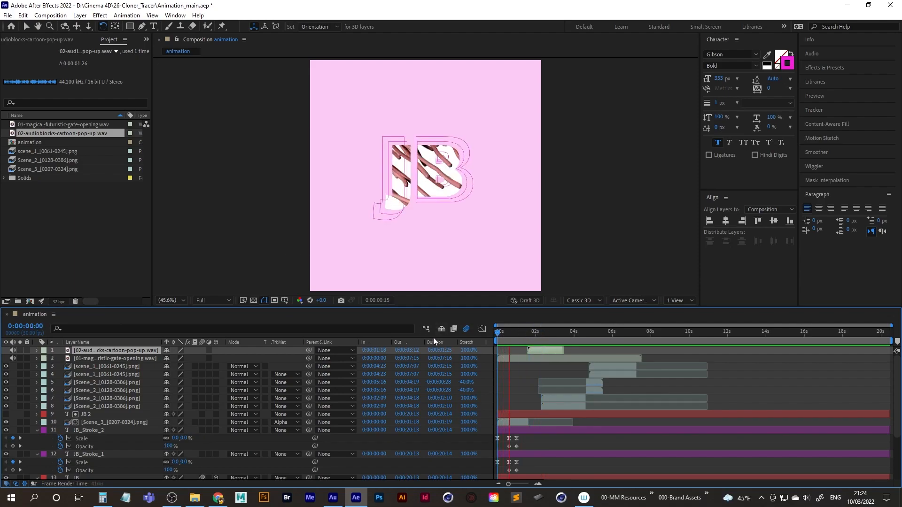
click(537, 332)
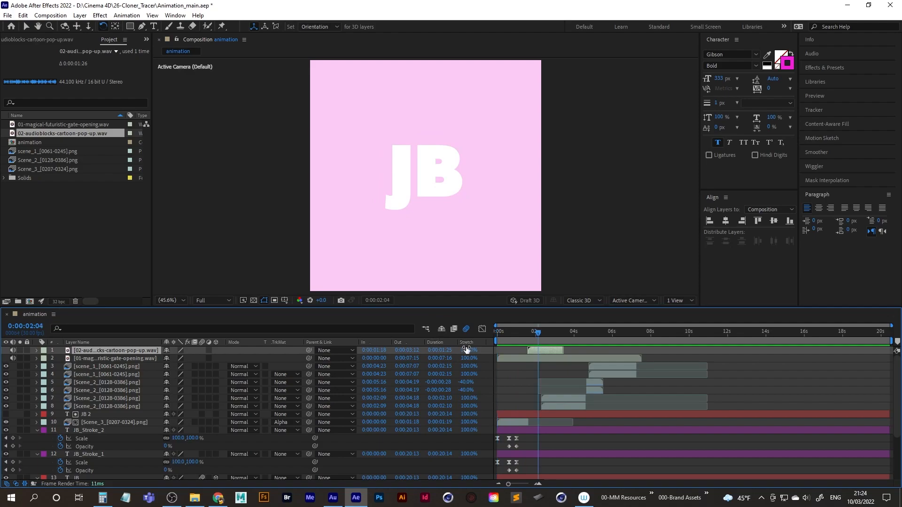
Keyframe the gate-opening sound's Audio Levels from 0 dB at 0:00:01:18 down to -35 dB at 0:00:02:29.
drag(538, 333, 525, 335)
click(110, 359)
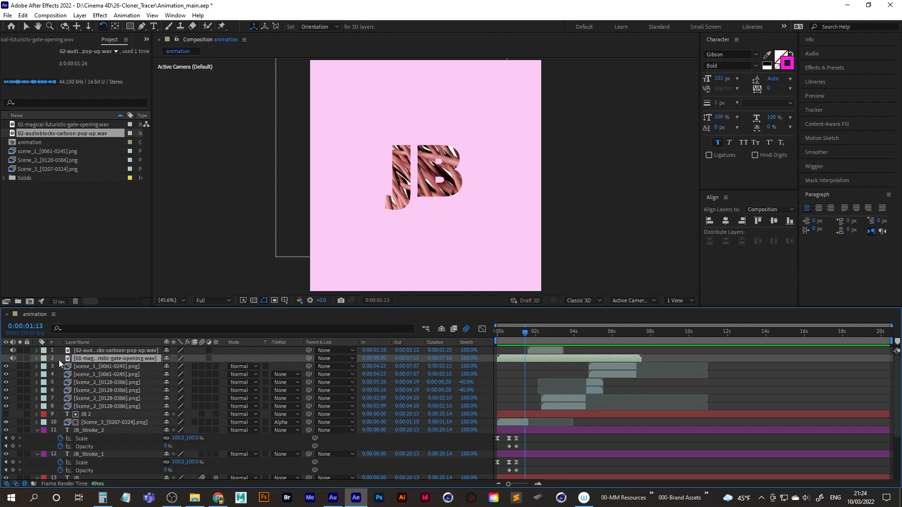
drag(525, 333, 528, 332)
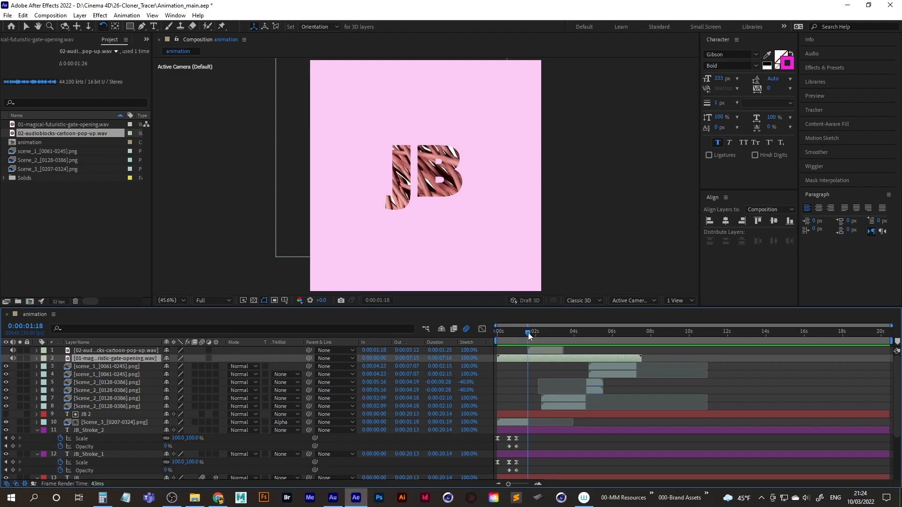
click(37, 358)
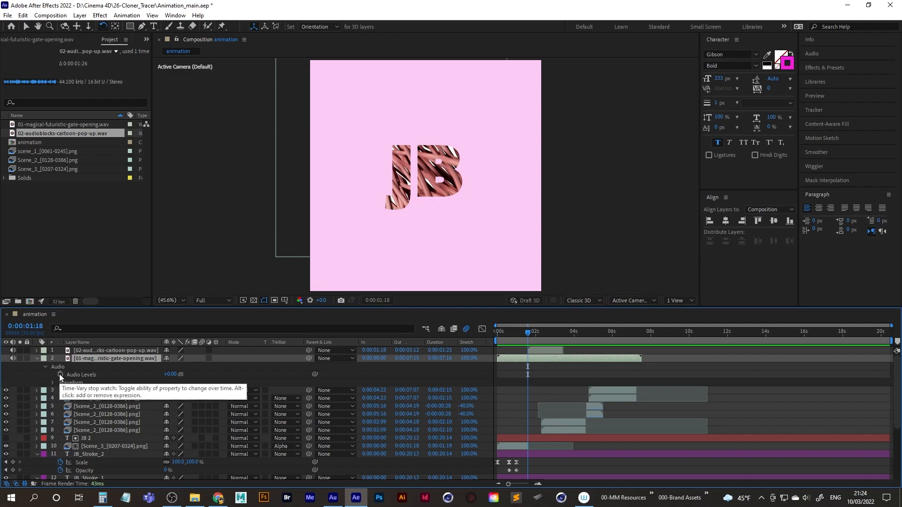
click(59, 374)
key(space)
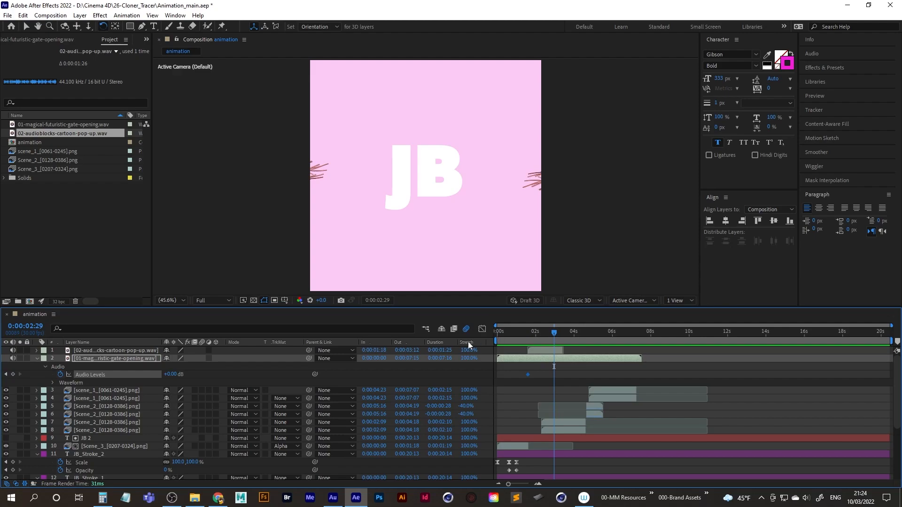
click(171, 374)
text(-35)
key(Return)
Trim the end of the gate-opening sound layer at 0:00:02:29 and play the composition from the start.
click(561, 359)
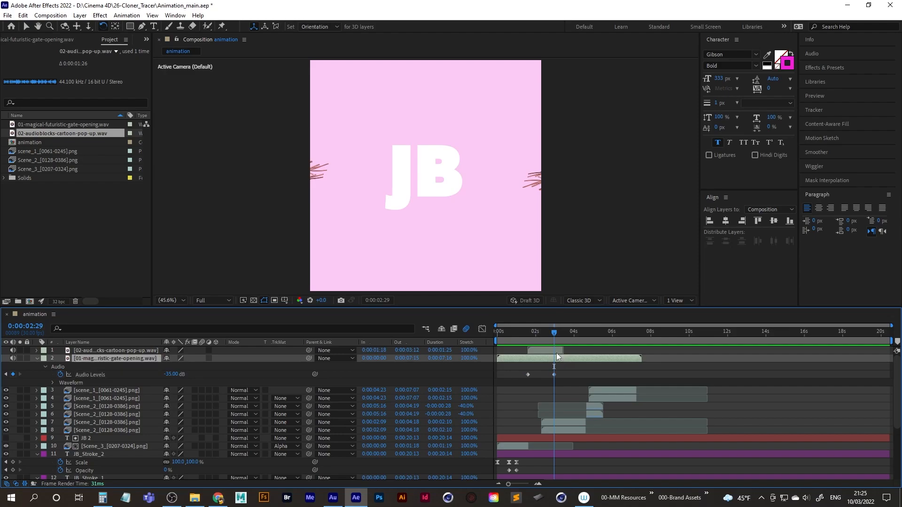
key(alt+])
key(Home)
key(space)
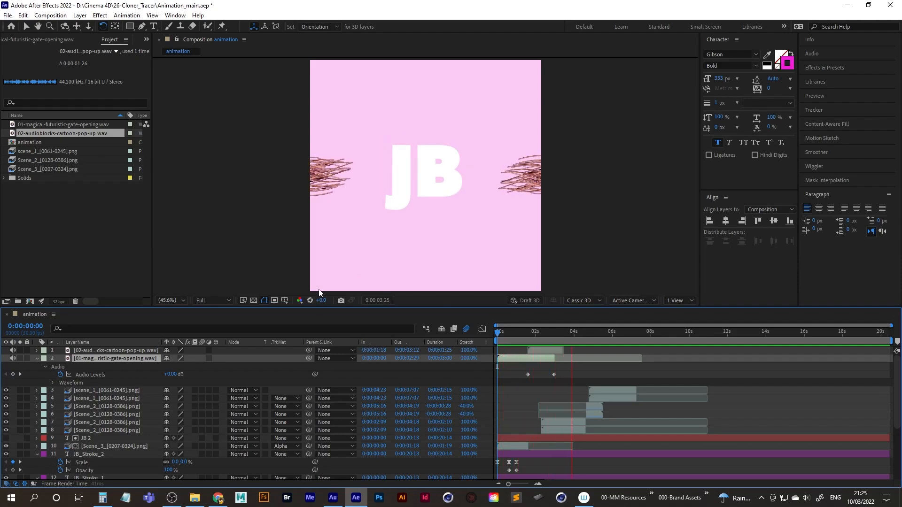
key(space)
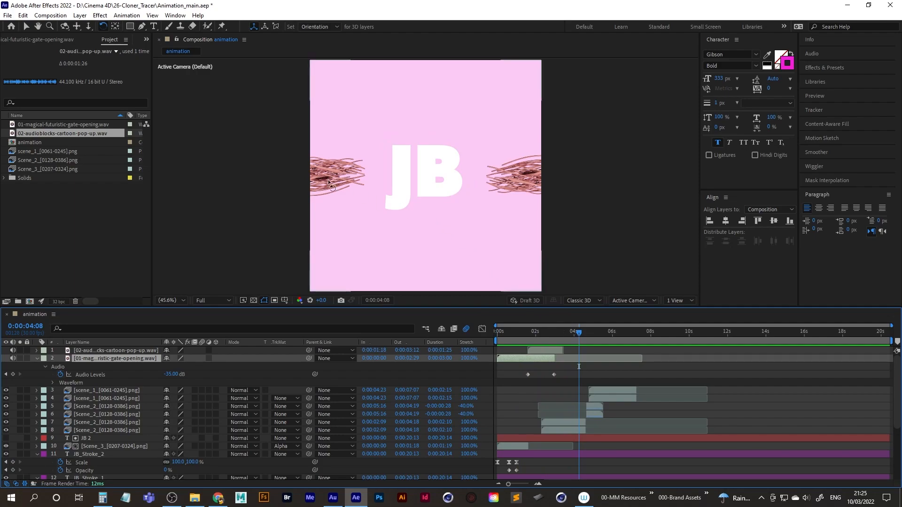
Import 03-water-bubbles-constant-bubbles.wav and add it as the top layer, starting at 0:00:02:08.
click(61, 228)
double_click(64, 227)
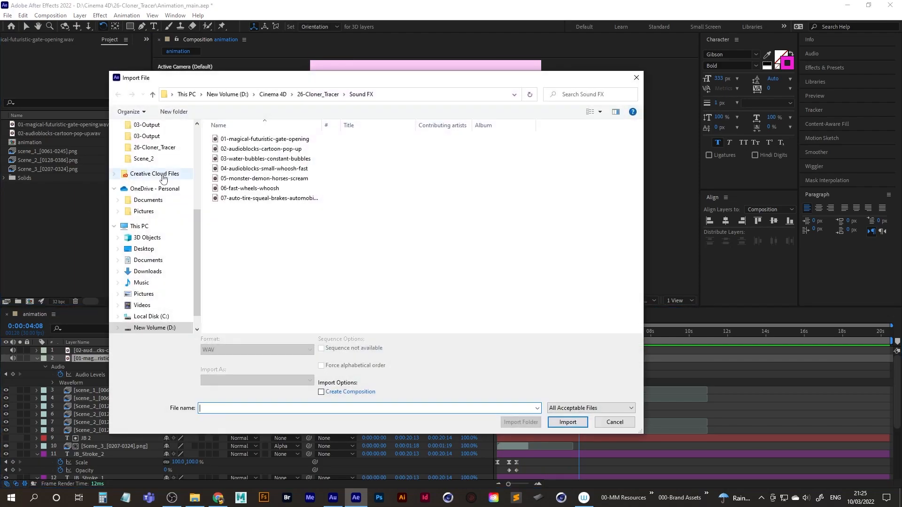
double_click(260, 159)
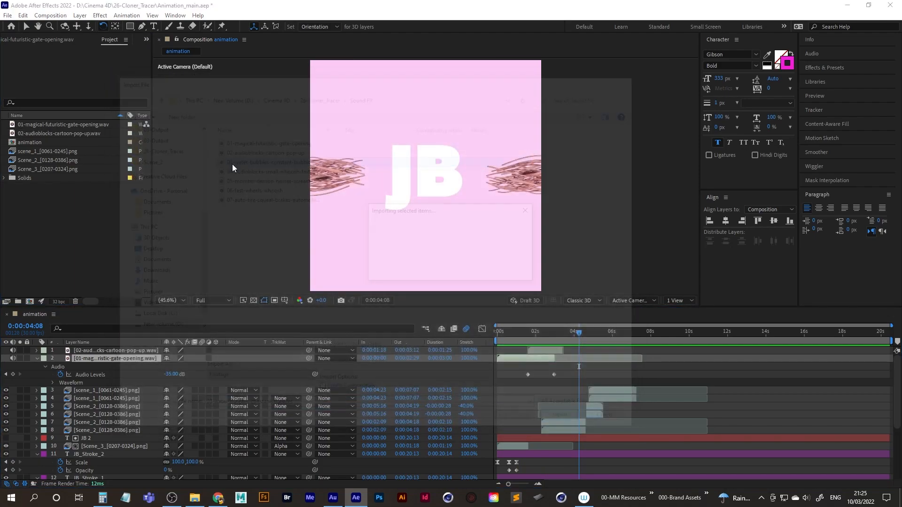
drag(47, 142, 100, 348)
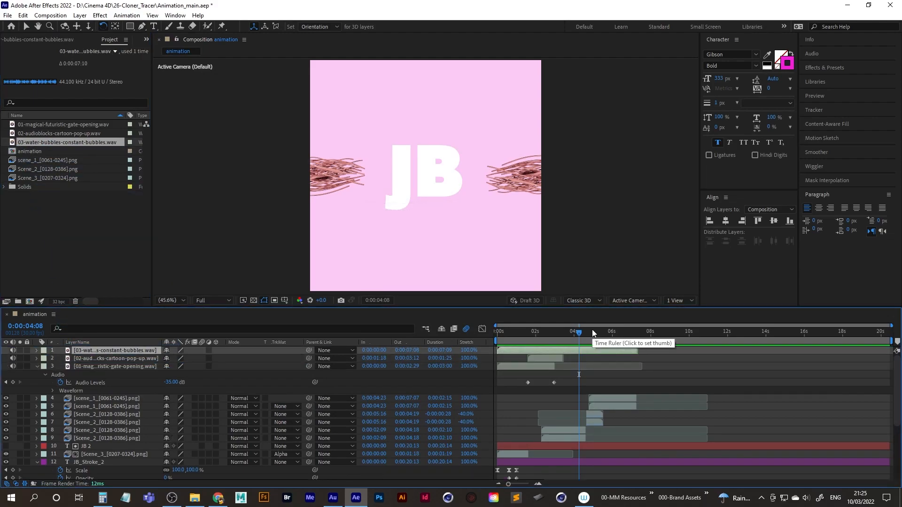
drag(579, 333, 541, 336)
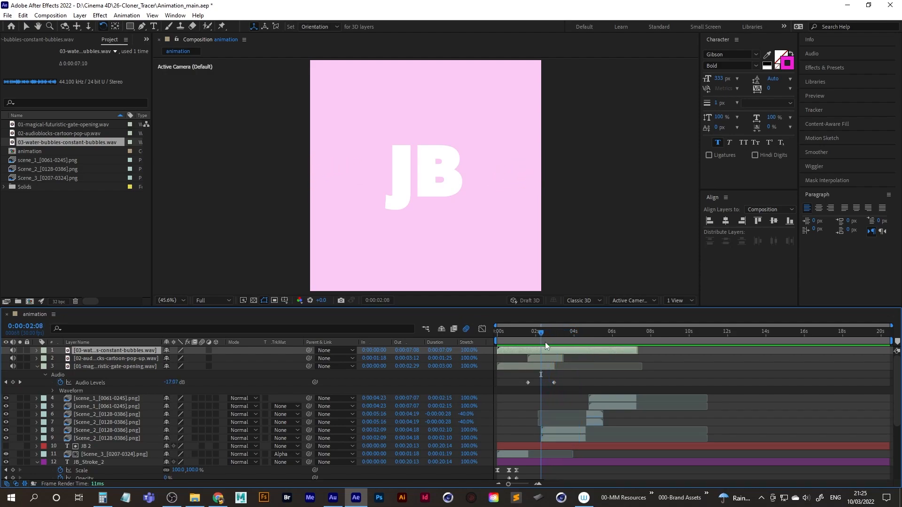
key(bracketleft)
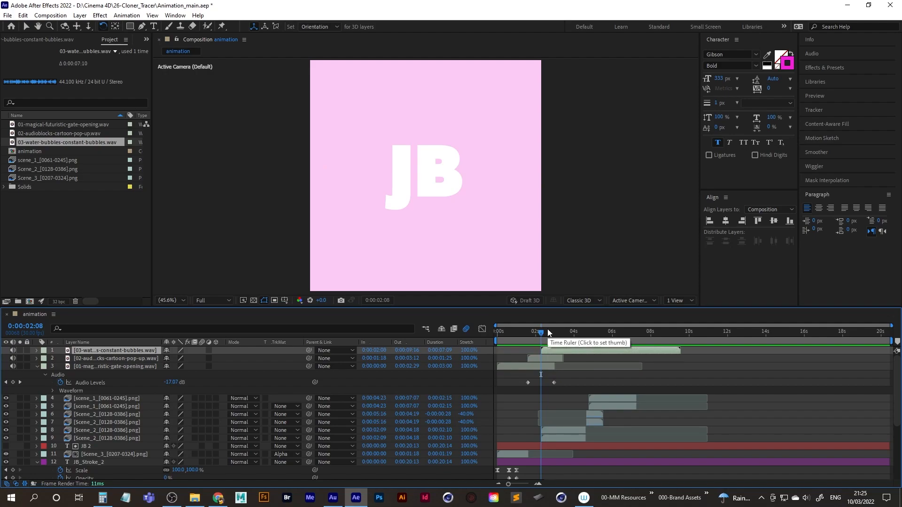
Play the water-bubbles sound and set its Audio Levels to -10 dB.
key(space)
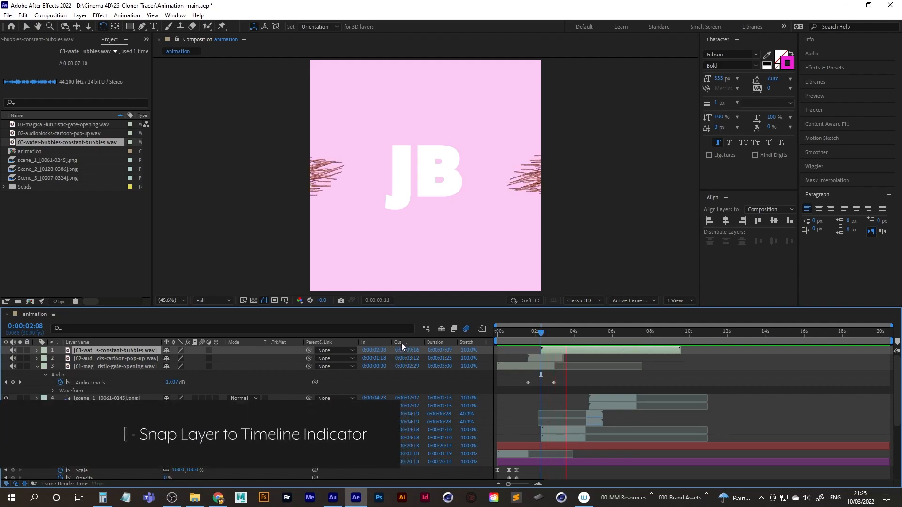
key(space)
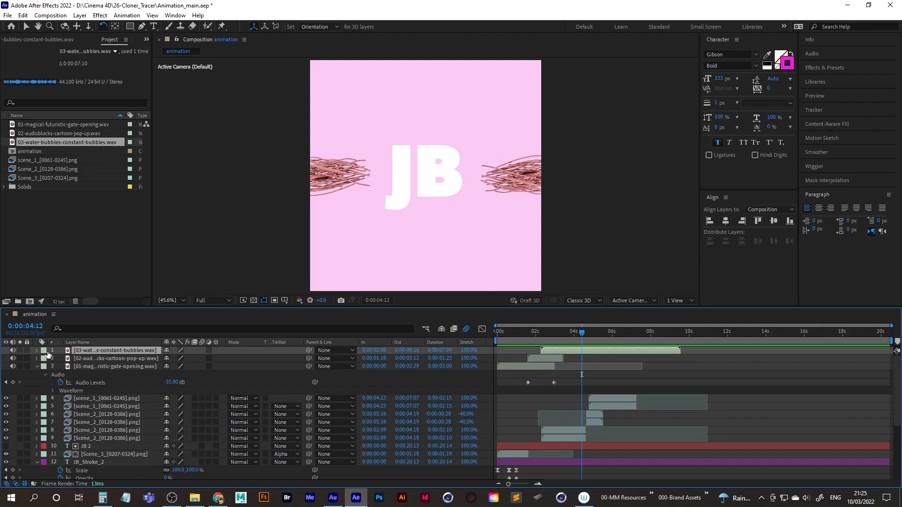
click(37, 351)
click(46, 359)
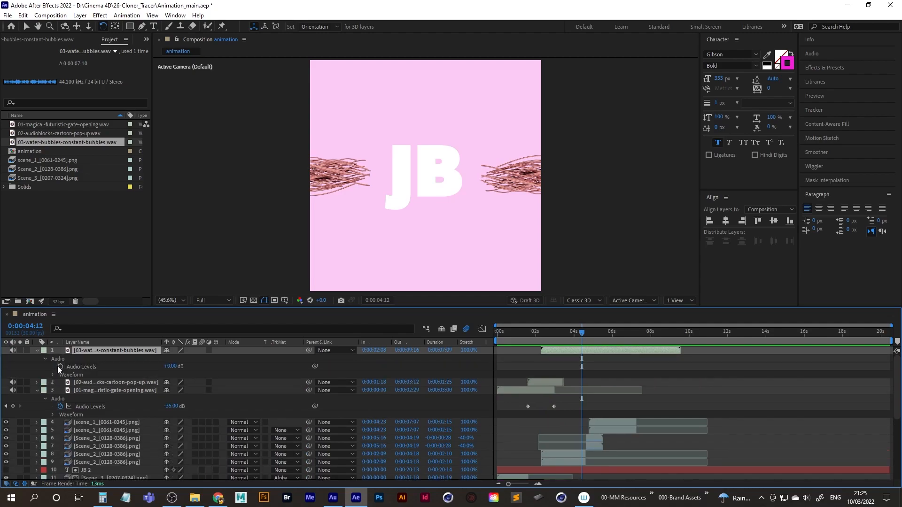
click(170, 366)
key(Return)
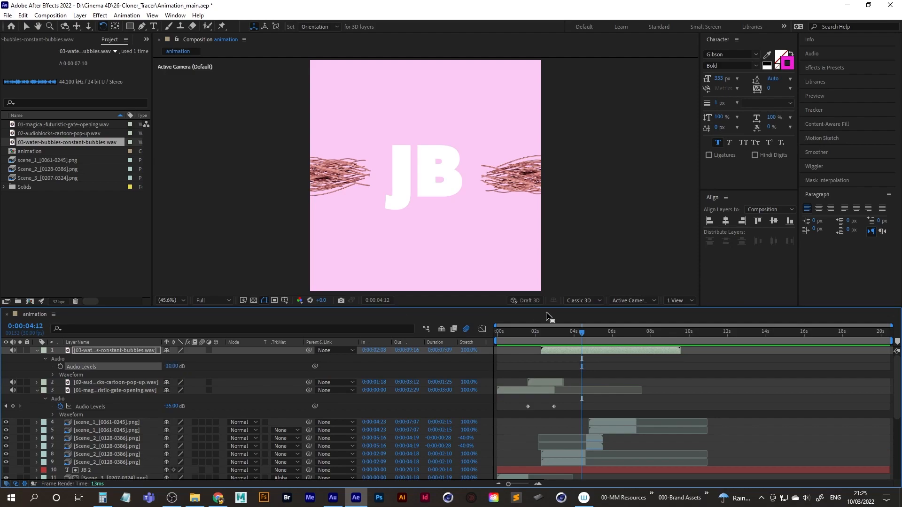
Replay the water-bubbles section, set that sound's Audio Levels to -8 dB, and listen again from 0:00:01:24.
drag(581, 334, 536, 335)
key(space)
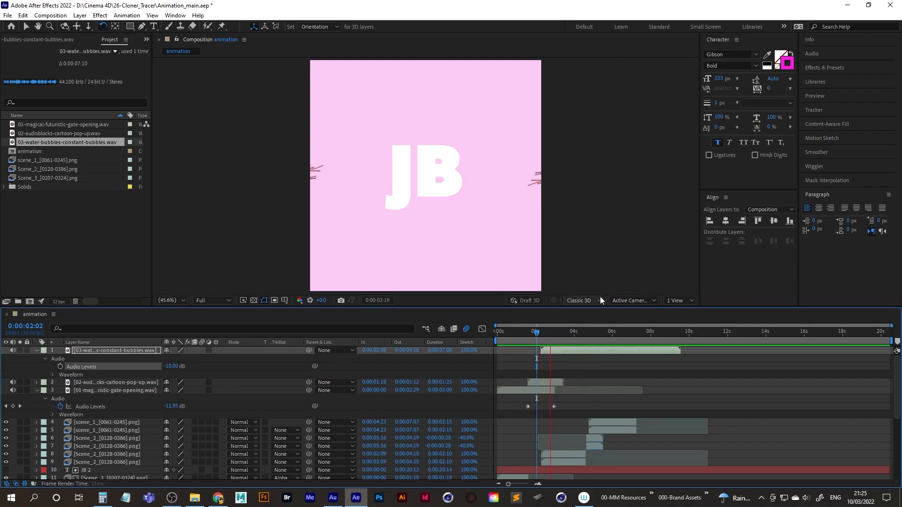
key(space)
click(172, 366)
text(-8)
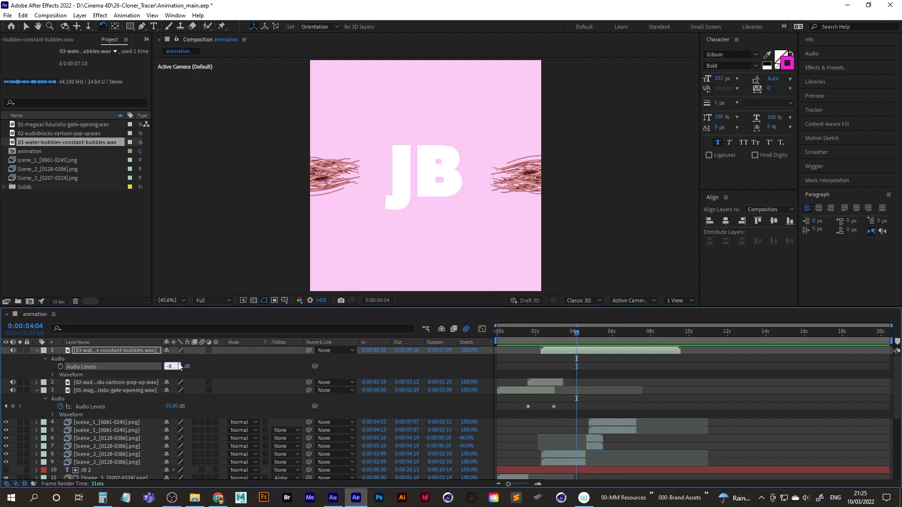
key(Return)
drag(574, 332, 532, 332)
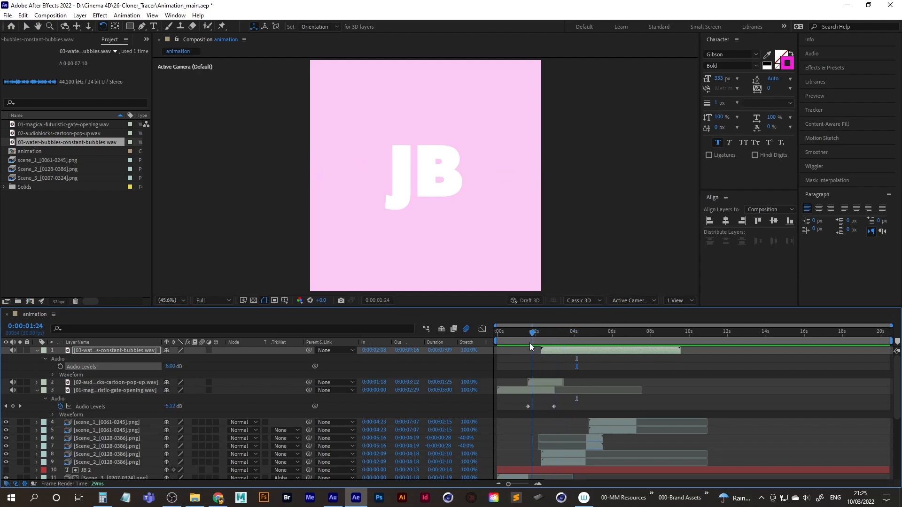
key(space)
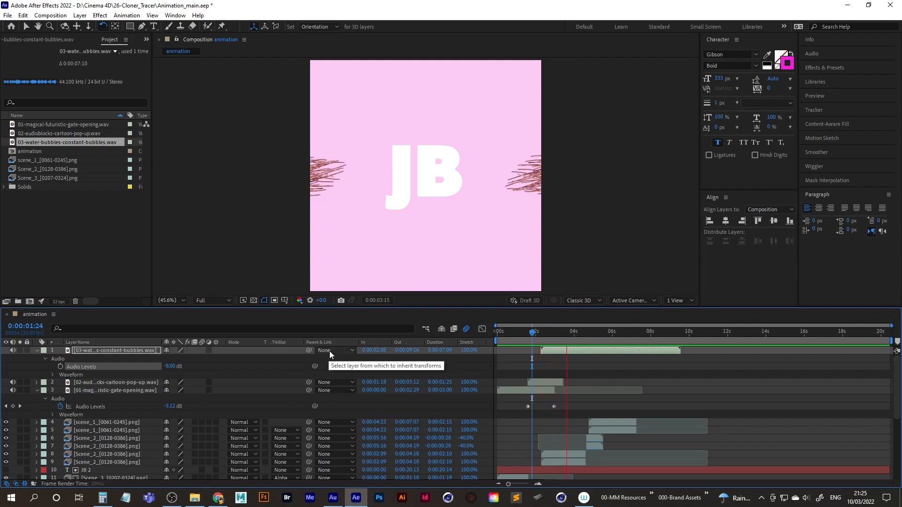
Import 04-audioblocks-small-whoosh-fast.wav and add it as the top layer, starting at 0:00:04:15 where JB begins to move.
drag(587, 333, 584, 333)
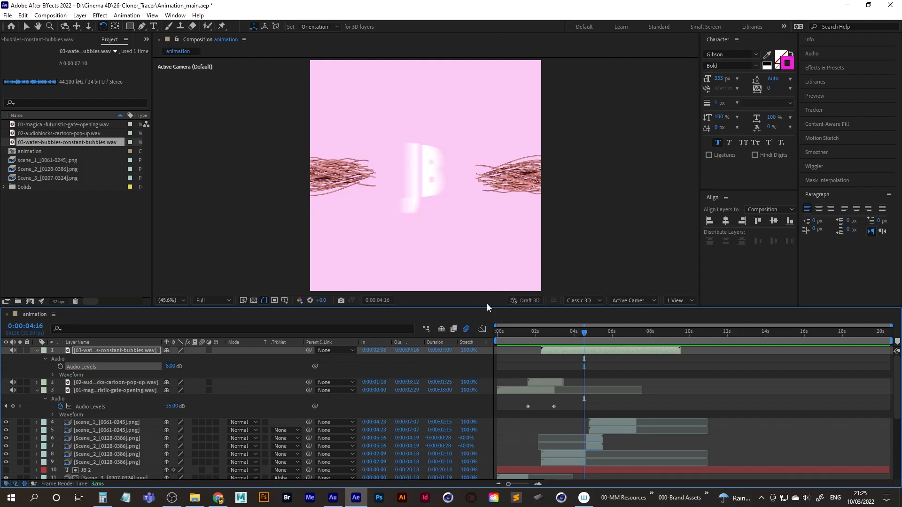
key(Page_Up)
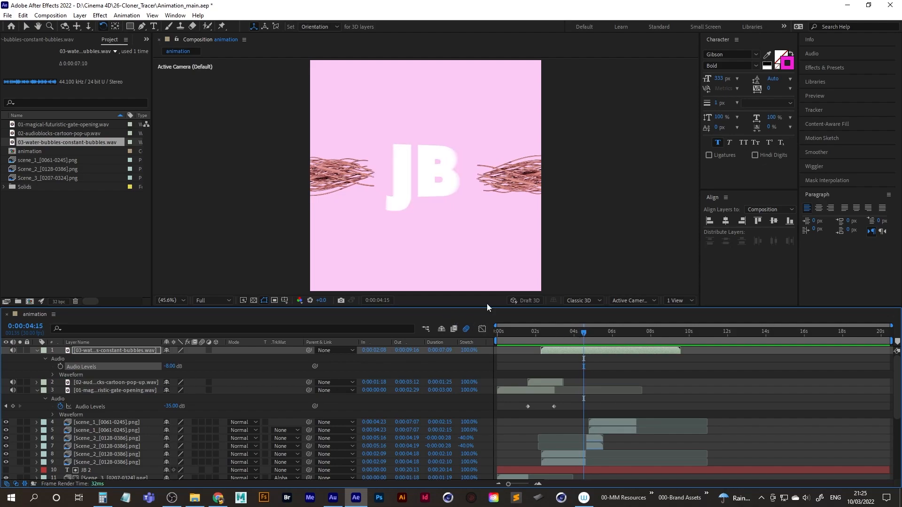
double_click(48, 239)
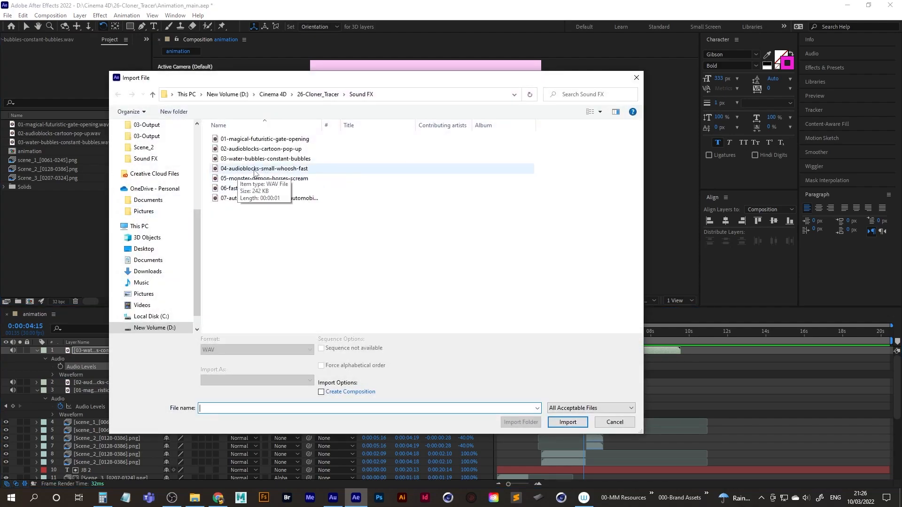
double_click(282, 168)
drag(33, 151, 114, 350)
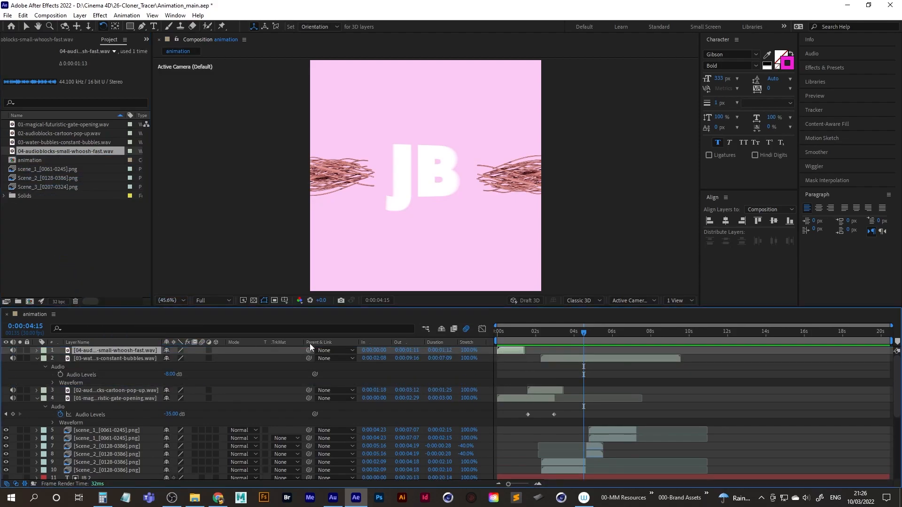
key(bracketleft)
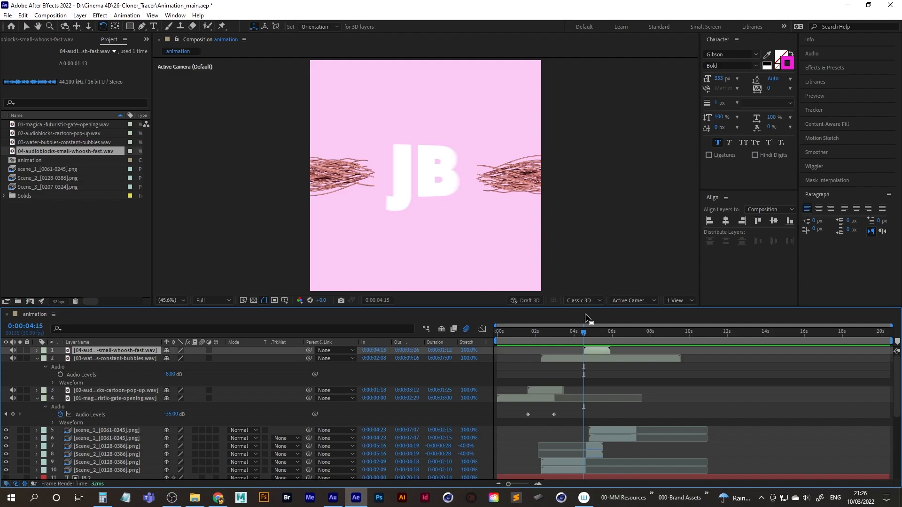
Play the section around the whoosh sound and onwards to check its timing against JB's movement.
key(space)
key(space)
click(581, 334)
key(space)
key(space)
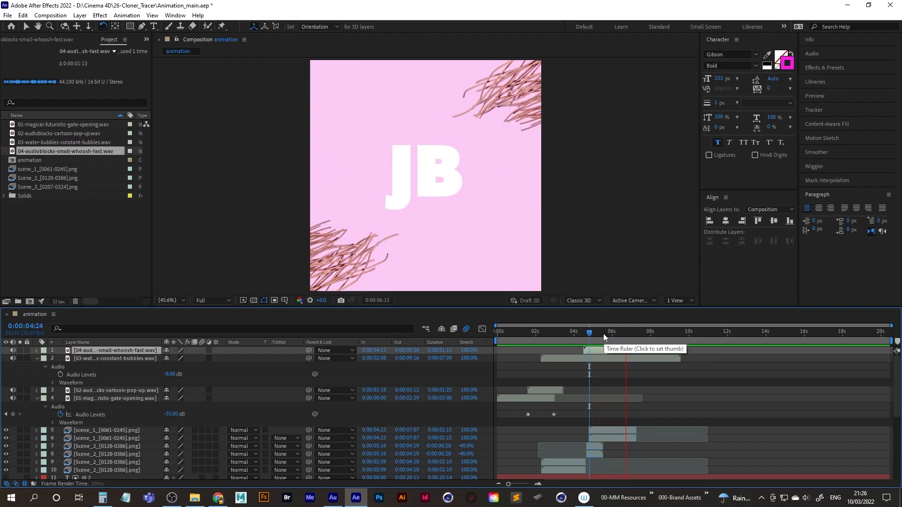
key(space)
key(space)
key(space)
Import 05-monster-demon-horses-scream.wav and add it as the top layer, starting at 0:00:04:22.
drag(645, 332, 634, 332)
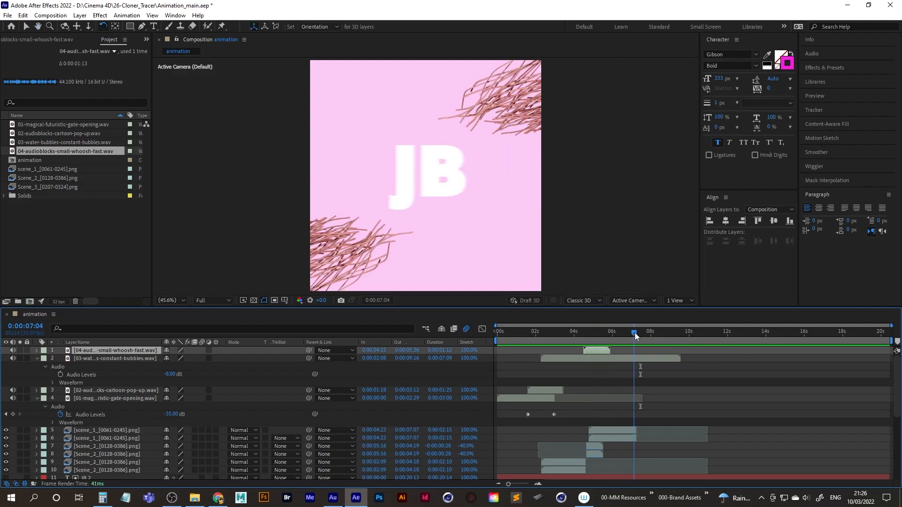
double_click(58, 233)
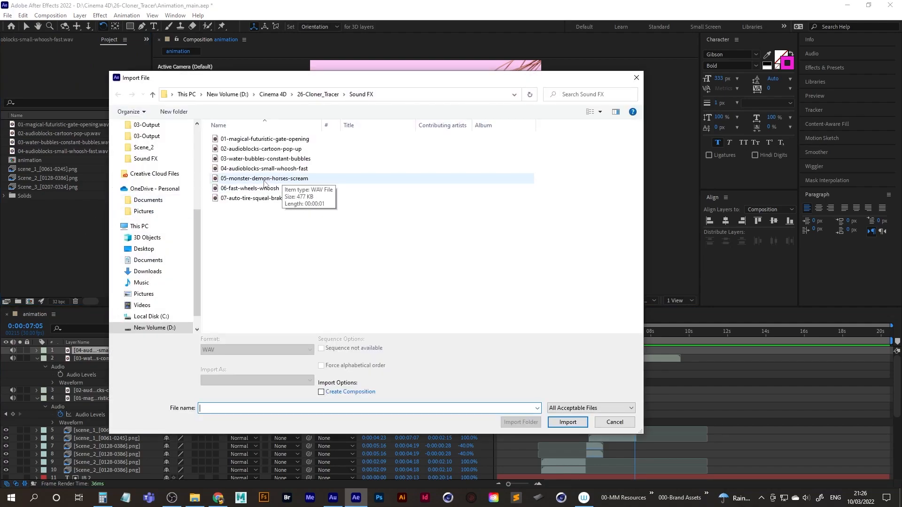
double_click(264, 178)
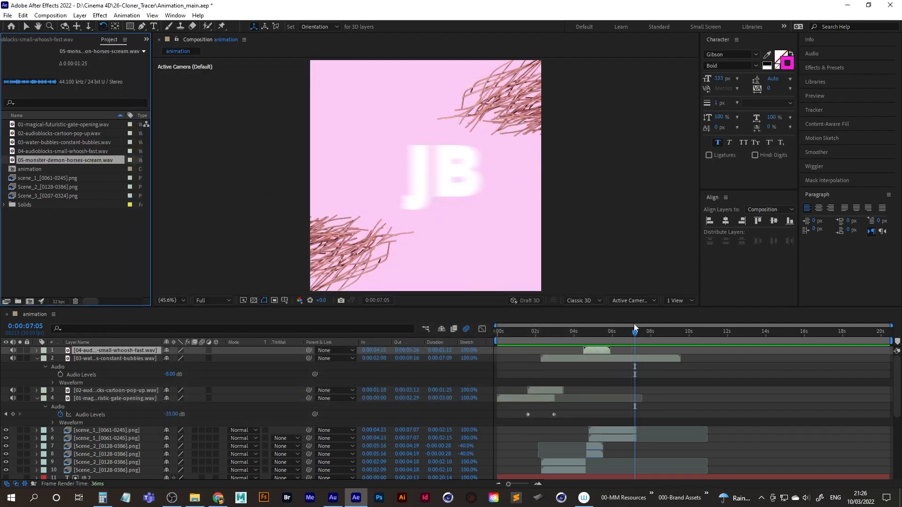
drag(633, 331, 591, 340)
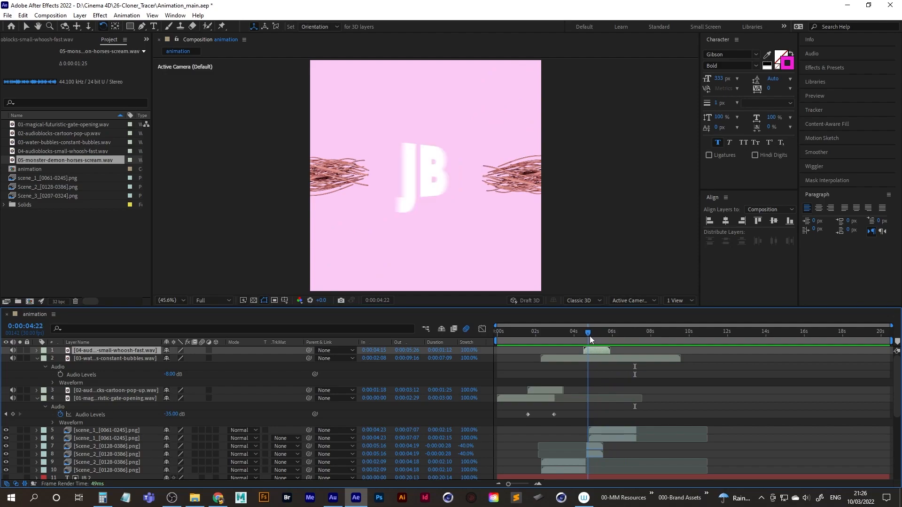
drag(30, 159, 89, 350)
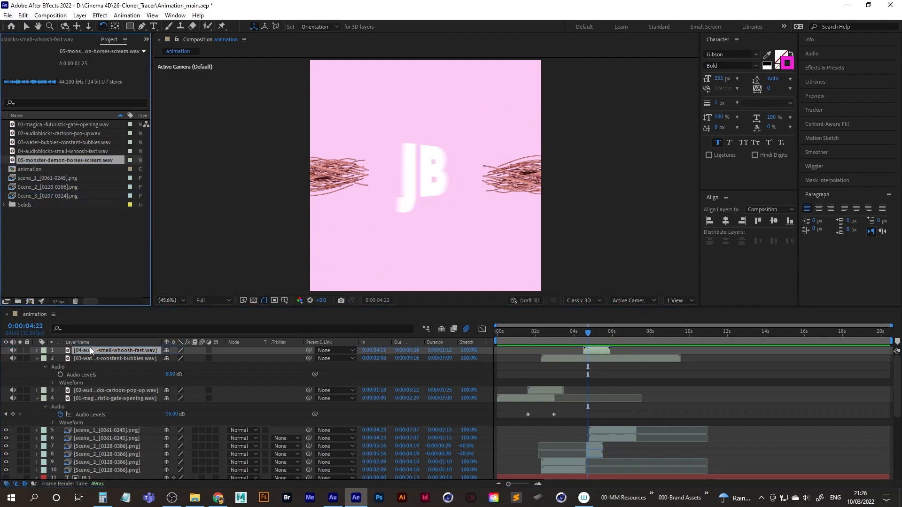
drag(49, 160, 92, 348)
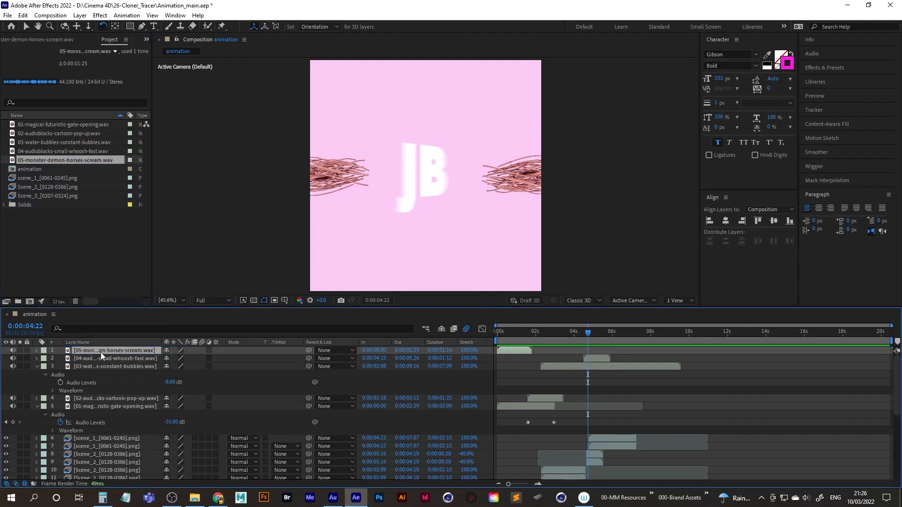
key(bracketleft)
Play the monster scream sound from 0:00:04:22 and set its Audio Levels to -5 dB.
key(space)
key(space)
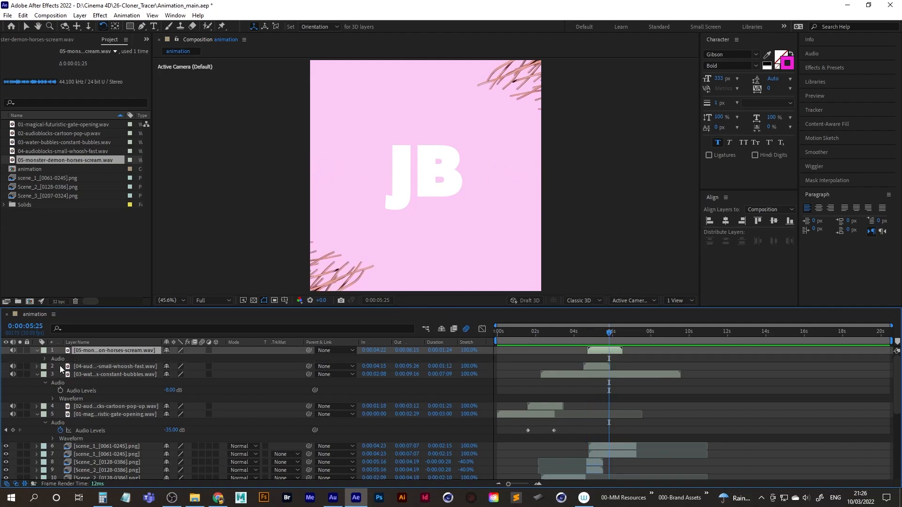
click(171, 366)
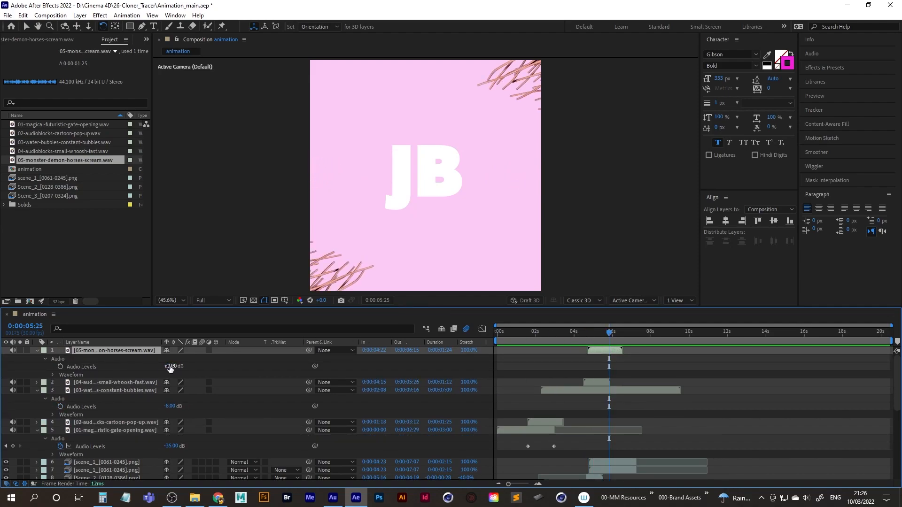
text(-5)
key(Return)
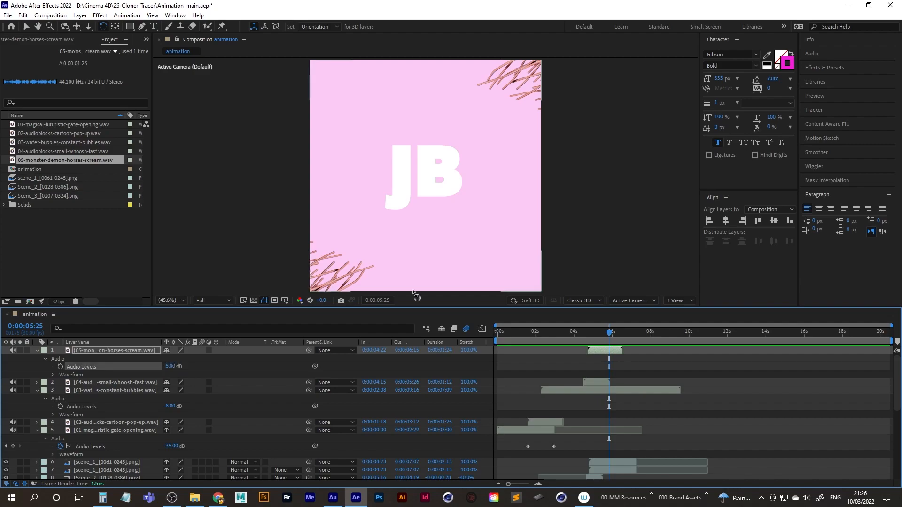
Import 06-fast-wheels-whoosh.wav and add it as the top layer, starting at 0:00:07:04 where JB shoots sideways, and play it.
drag(613, 331, 581, 332)
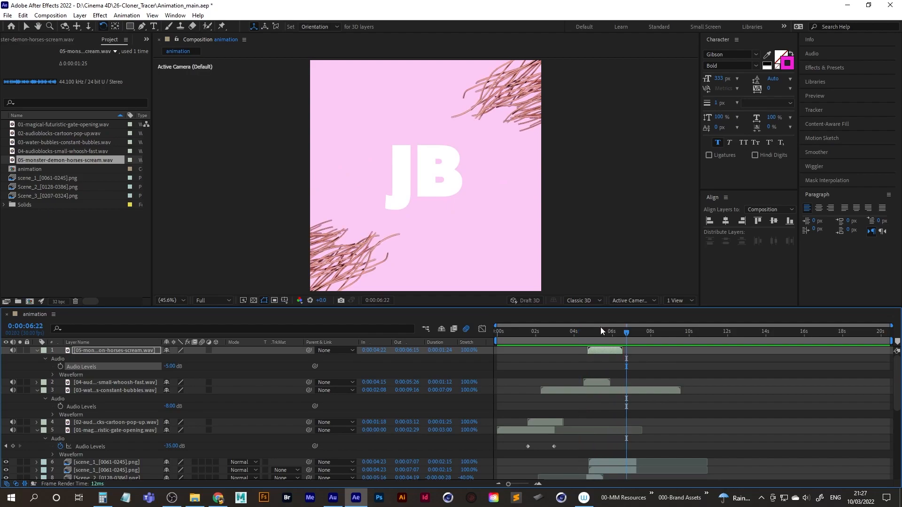
key(space)
key(space)
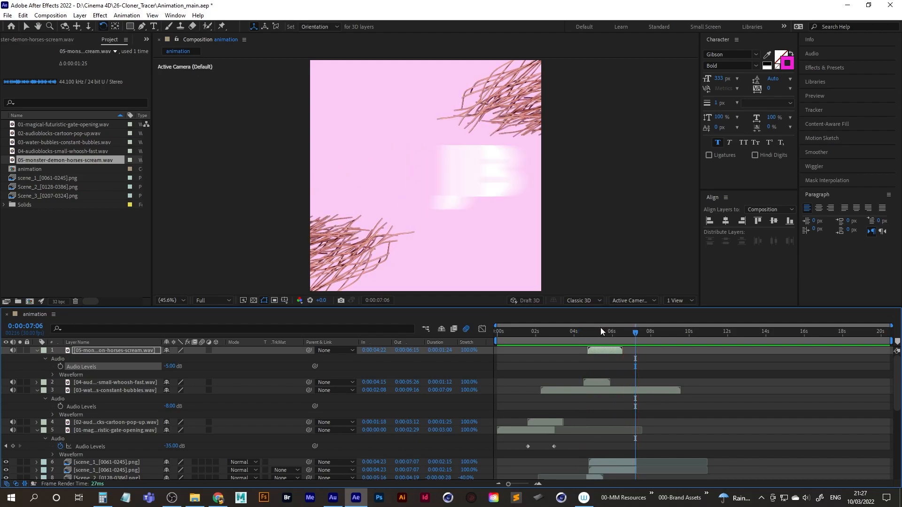
drag(632, 334, 630, 337)
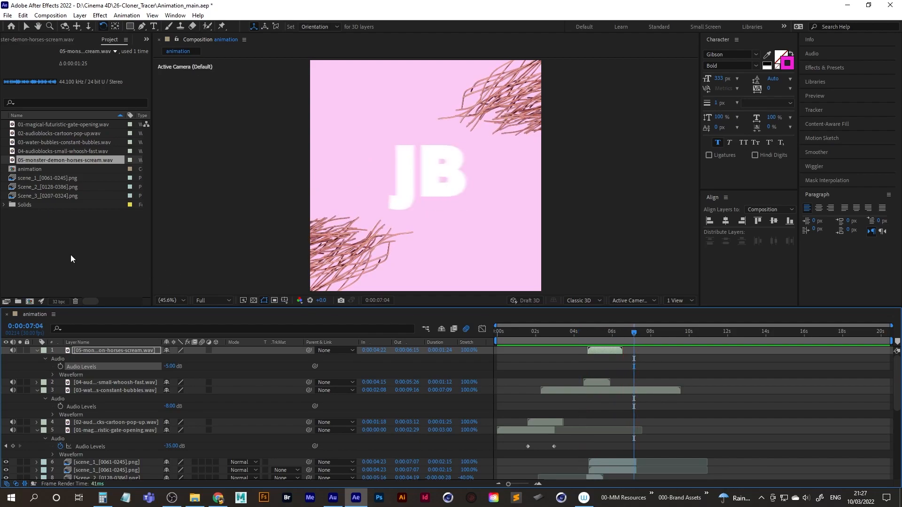
double_click(60, 240)
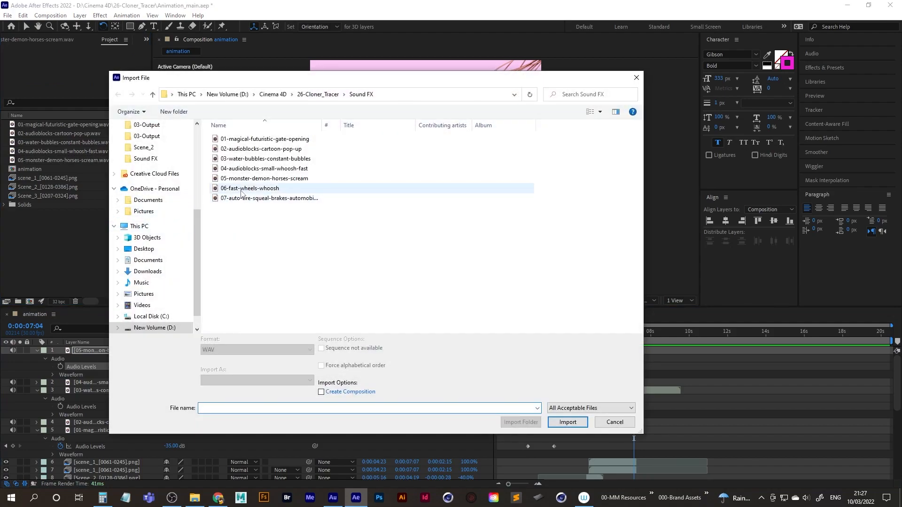
double_click(269, 192)
drag(41, 169, 103, 350)
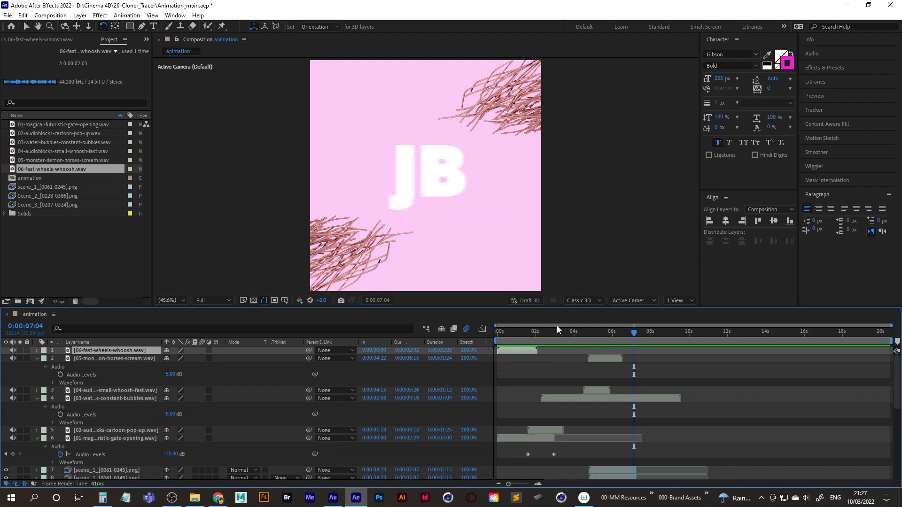
key(bracketleft)
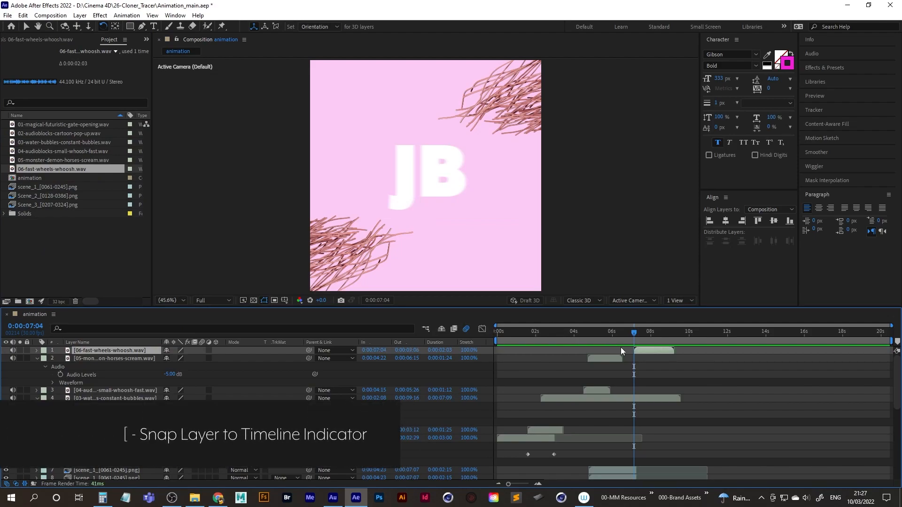
key(space)
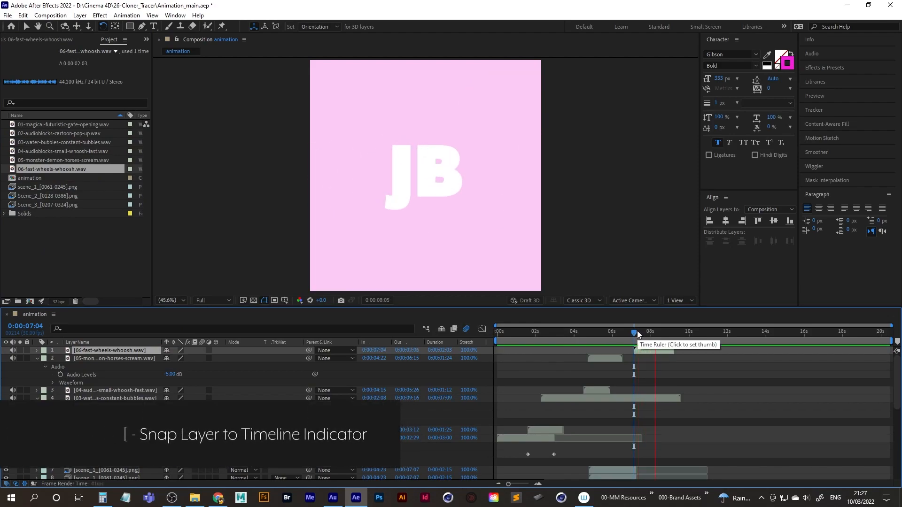
key(space)
Import 07-auto-tire-squeal-brakes-automobile-car.wav as the top layer, starting at 0:00:07:19 as JB slides back in, and play it.
double_click(24, 244)
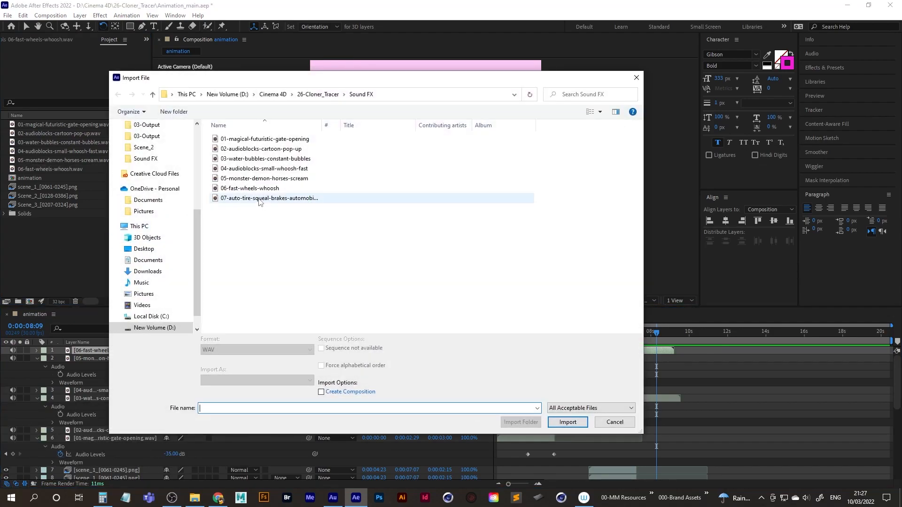
double_click(258, 198)
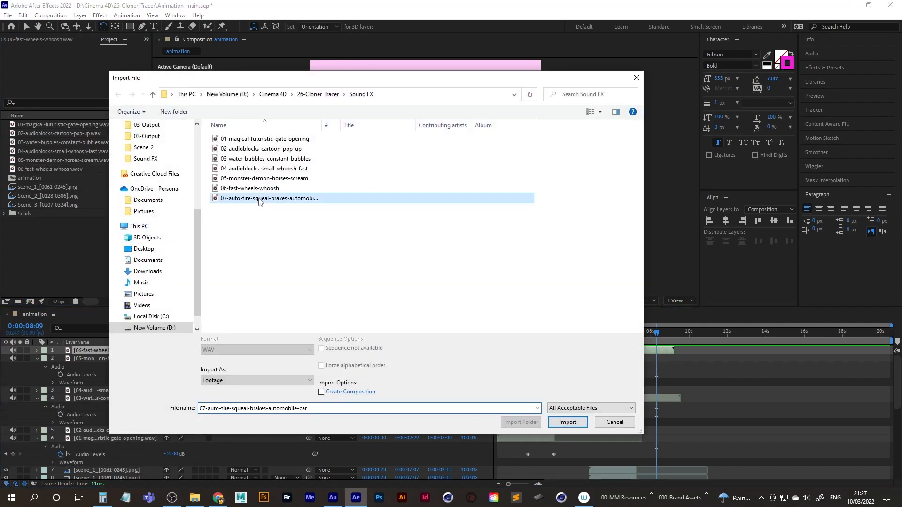
drag(36, 177, 103, 347)
drag(656, 332, 644, 333)
key(bracketleft)
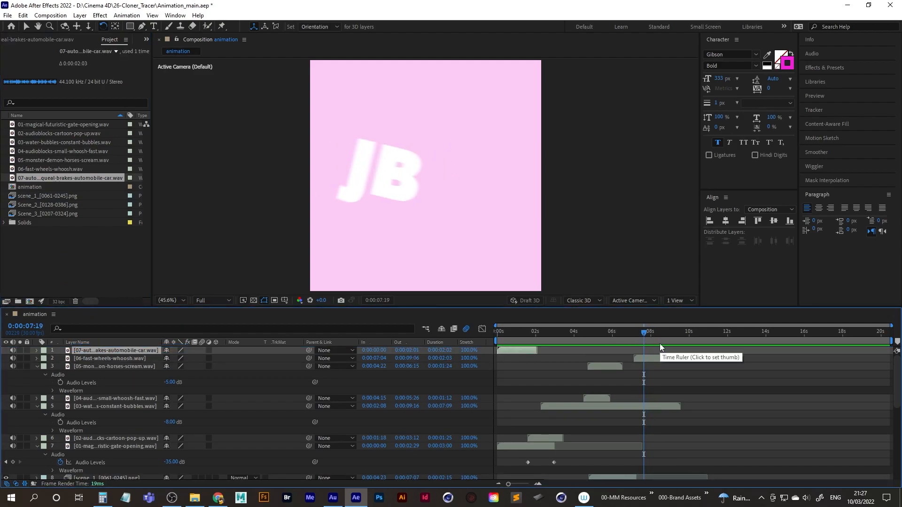
key(space)
key(space)
Delay the JB layer's last Position and Orientation keyframes by about half a second and play JB's return against the brake sound.
click(601, 332)
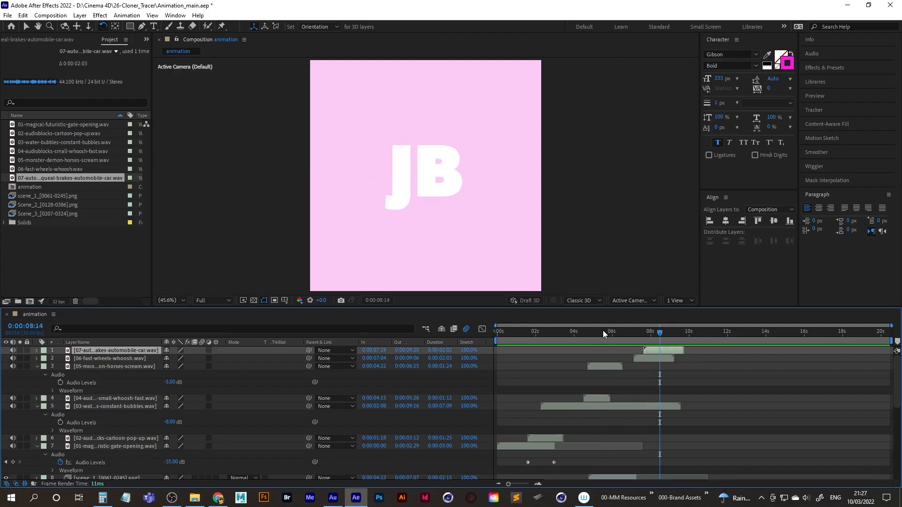
scroll(704, 390, down, 5)
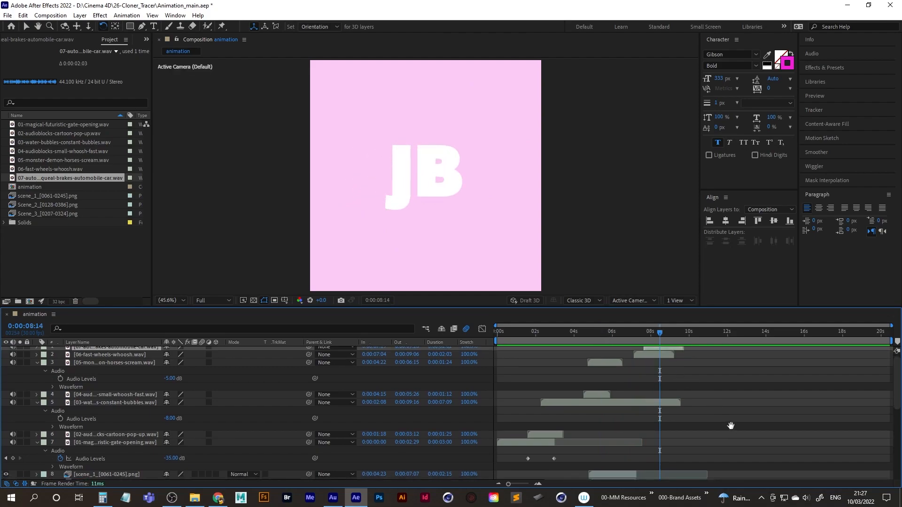
scroll(728, 398, down, 5)
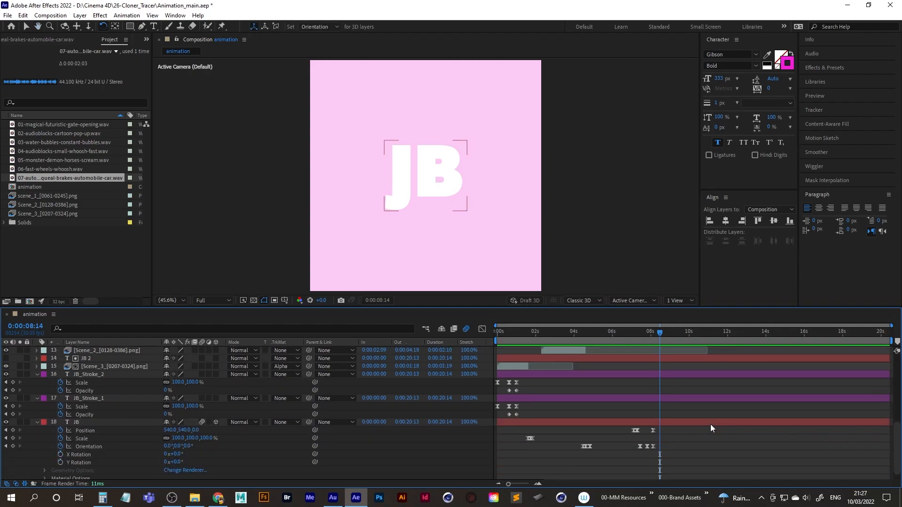
scroll(708, 449, down, 1)
drag(664, 415, 664, 436)
drag(658, 331, 624, 332)
click(613, 336)
key(space)
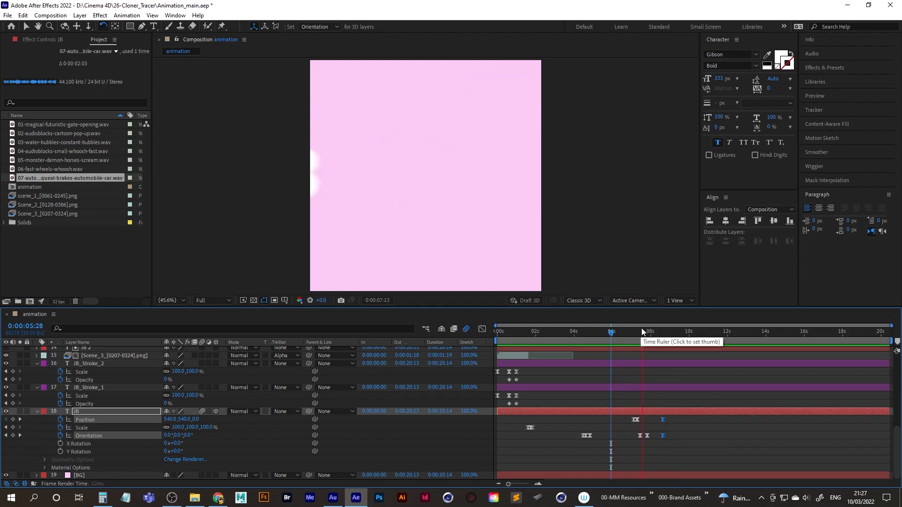
key(space)
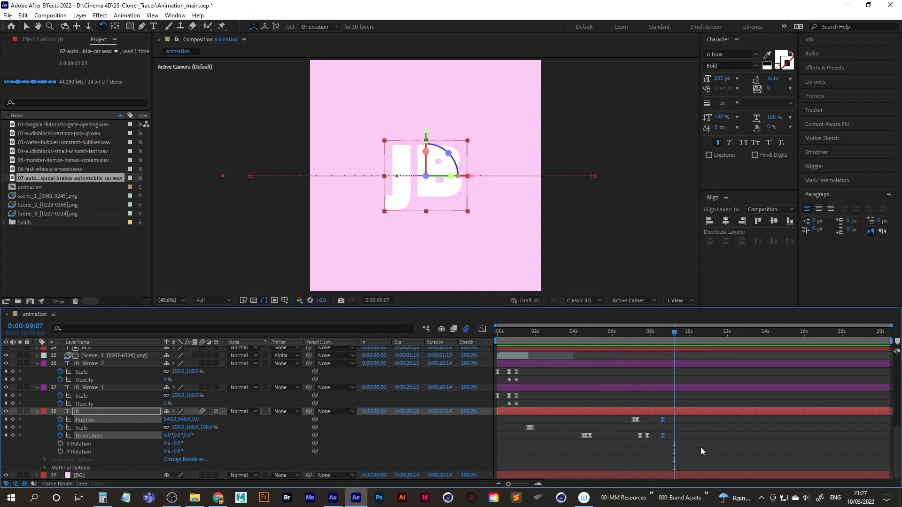
Move JB's last Position and Orientation keyframes on to about 0:00:09:07 and replay the ending.
drag(665, 436, 673, 437)
drag(670, 336, 602, 340)
click(600, 340)
key(space)
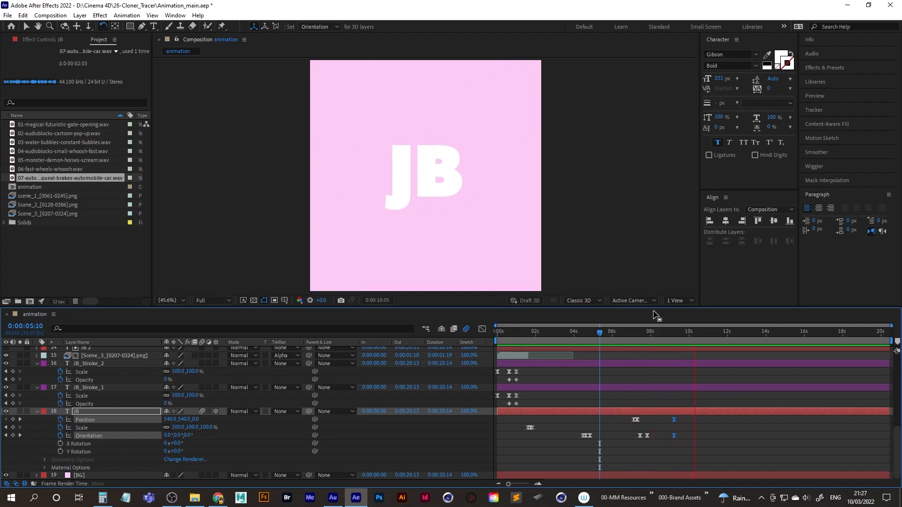
End the work area at 0:00:09:22 and play the composition from its first frame.
drag(600, 334, 686, 339)
key(n)
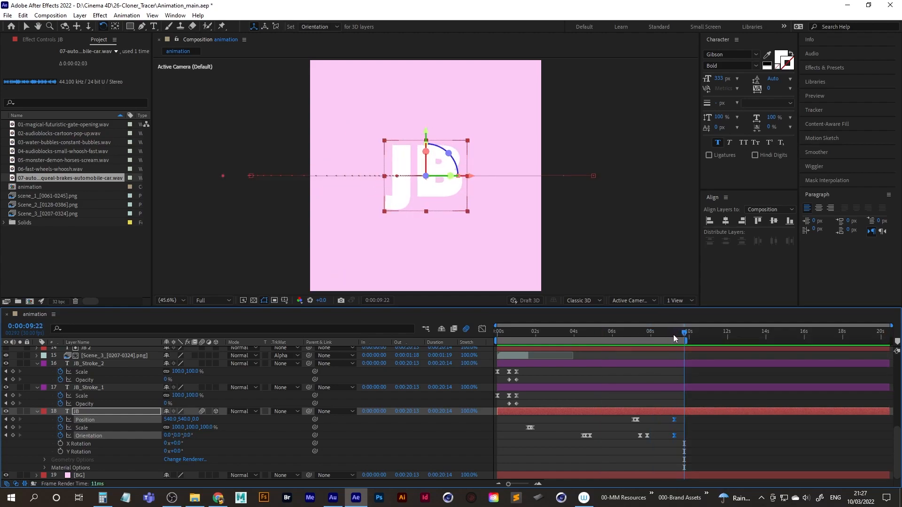
key(Home)
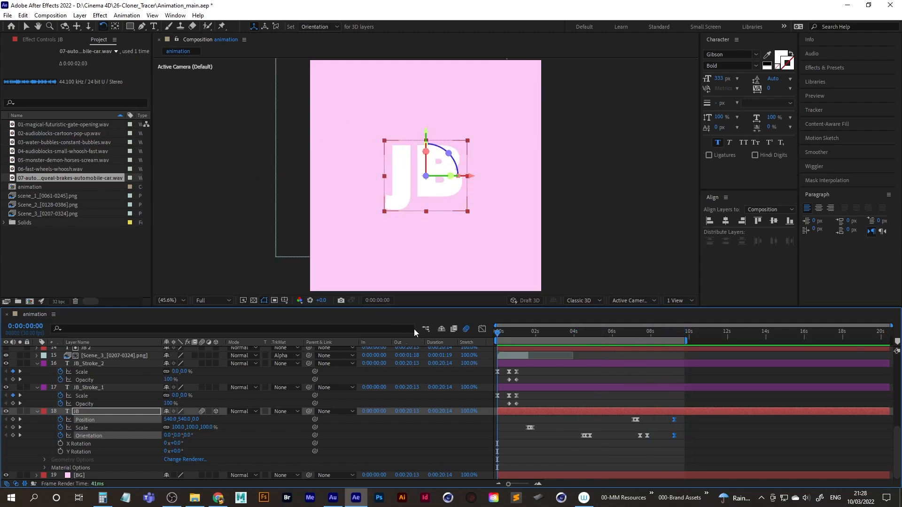
key(space)
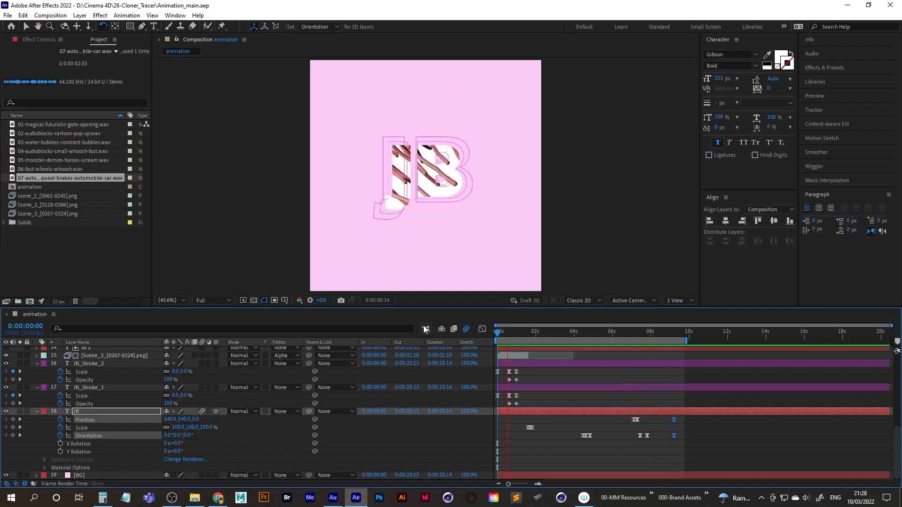
key(space)
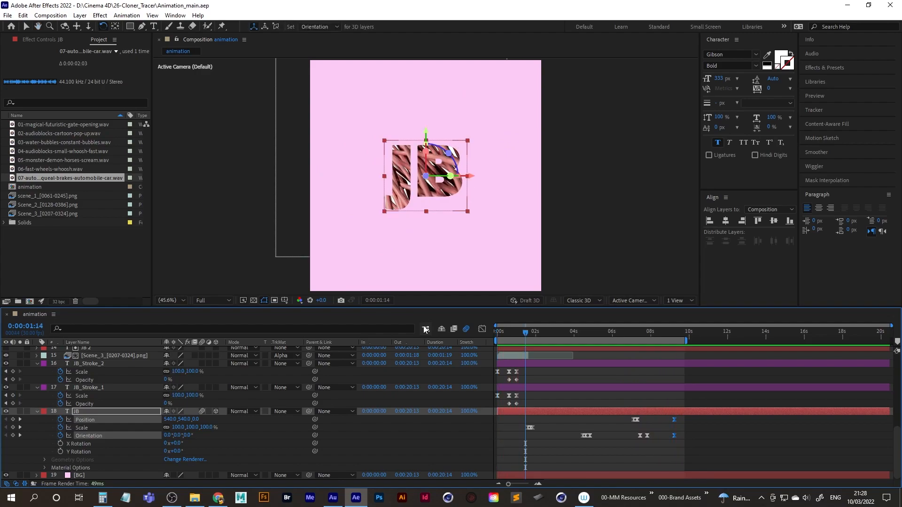